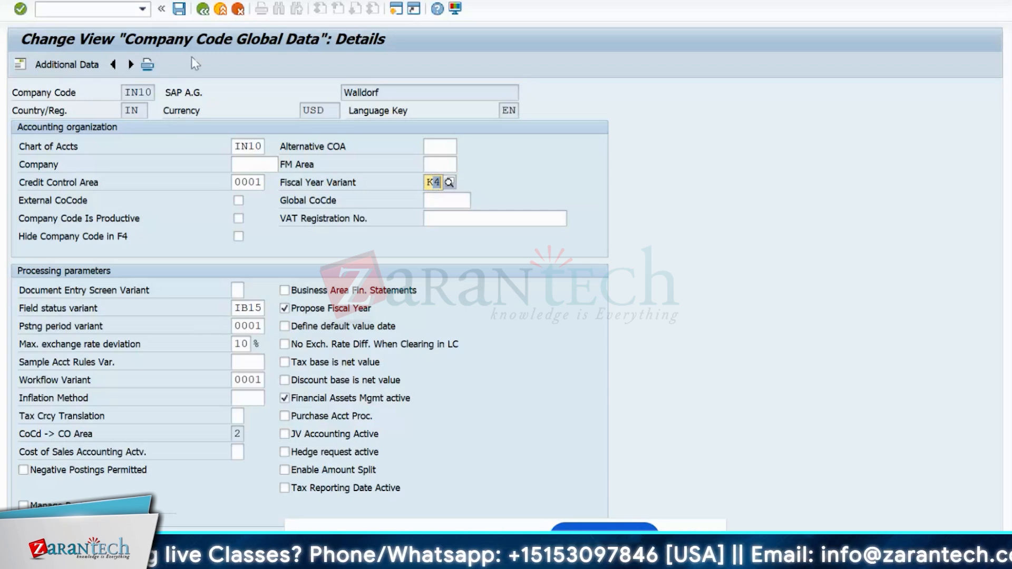
- Back out to the main menu and run SPRO's Controlling > General Controlling > Organization > Maintain Controlling Area
left_click(201, 12)
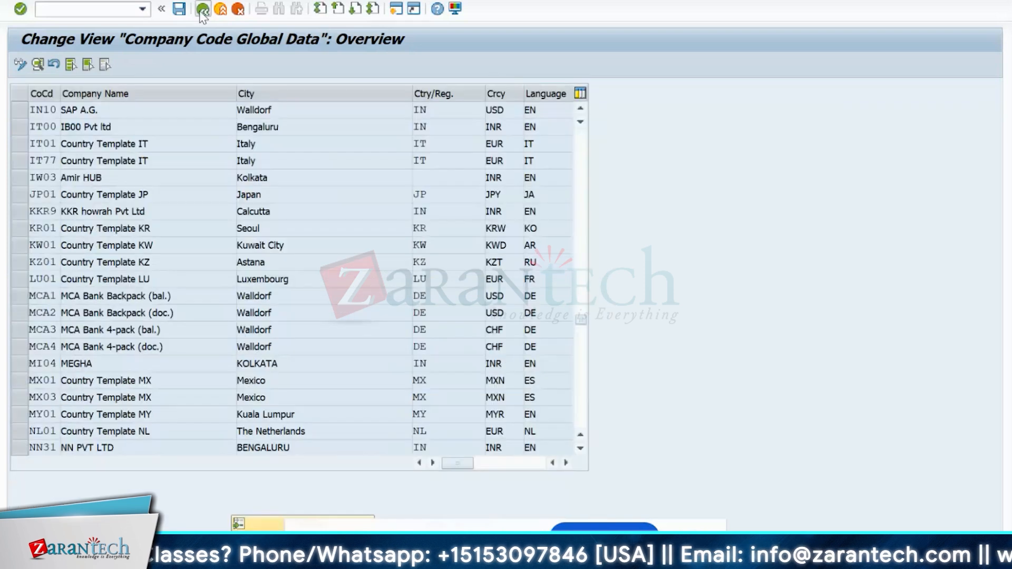
left_click(201, 14)
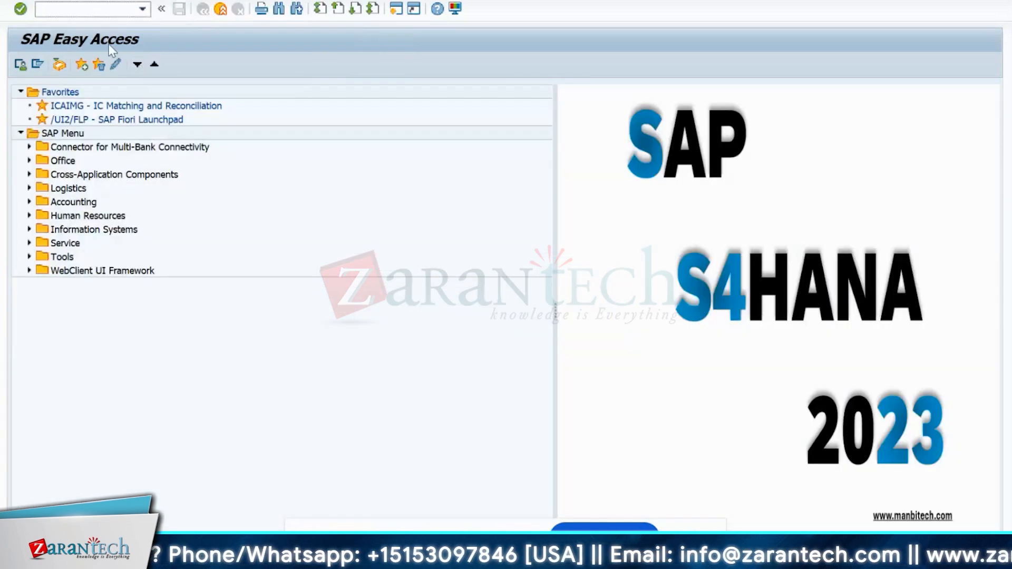
type("spro")
key("Return")
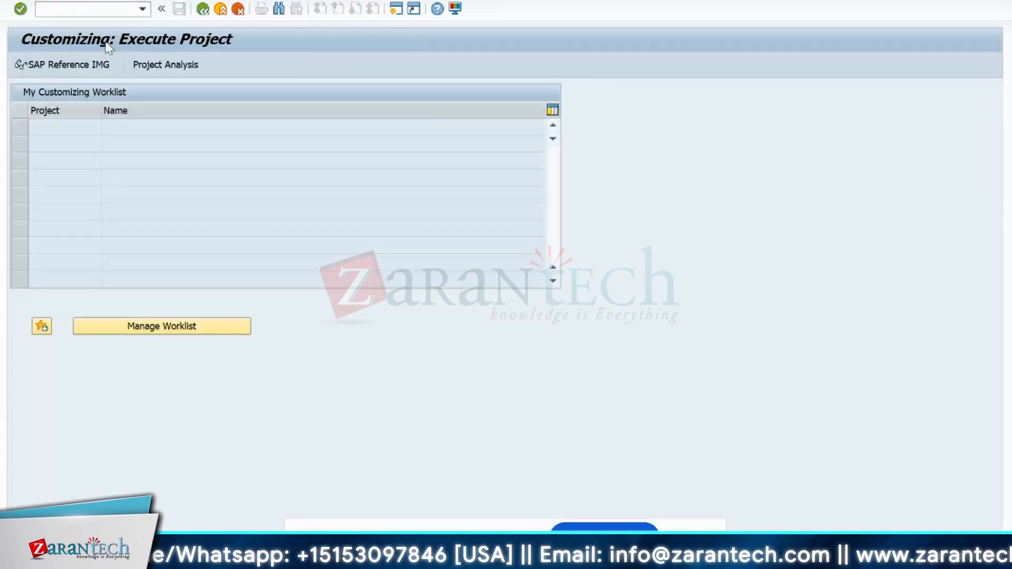
left_click(89, 69)
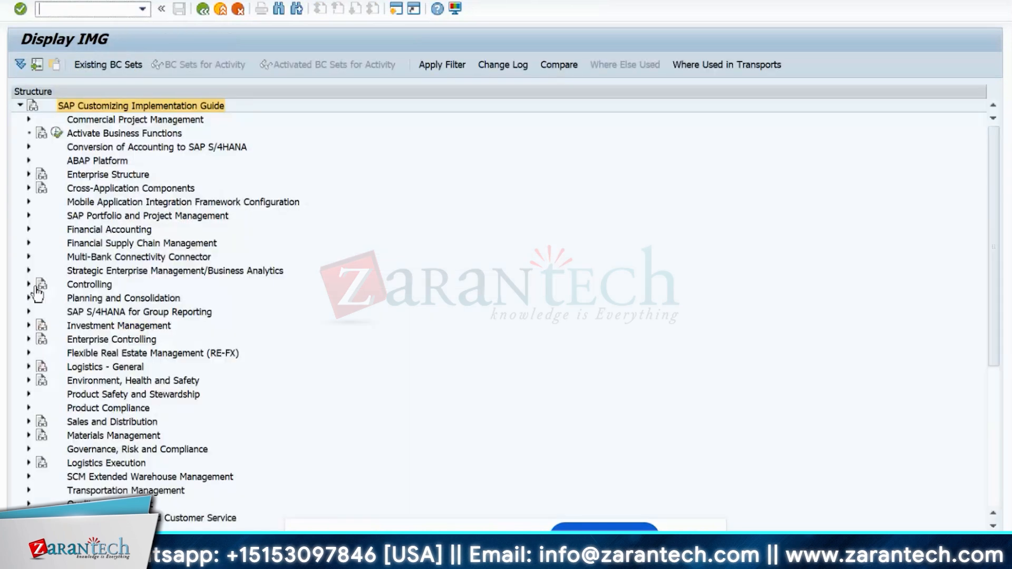
left_click(31, 285)
left_click(35, 298)
left_click(46, 312)
left_click(85, 326)
double_click(71, 169)
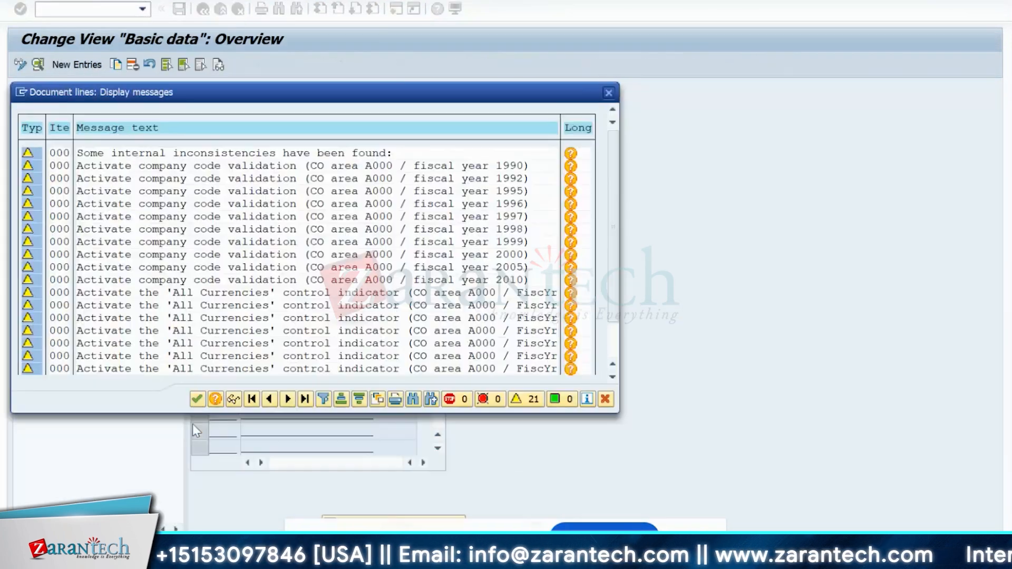
- Dismiss the inconsistency messages, position the controlling area list to IN10 and select it
left_click(609, 92)
left_click(378, 519)
type("IN10")
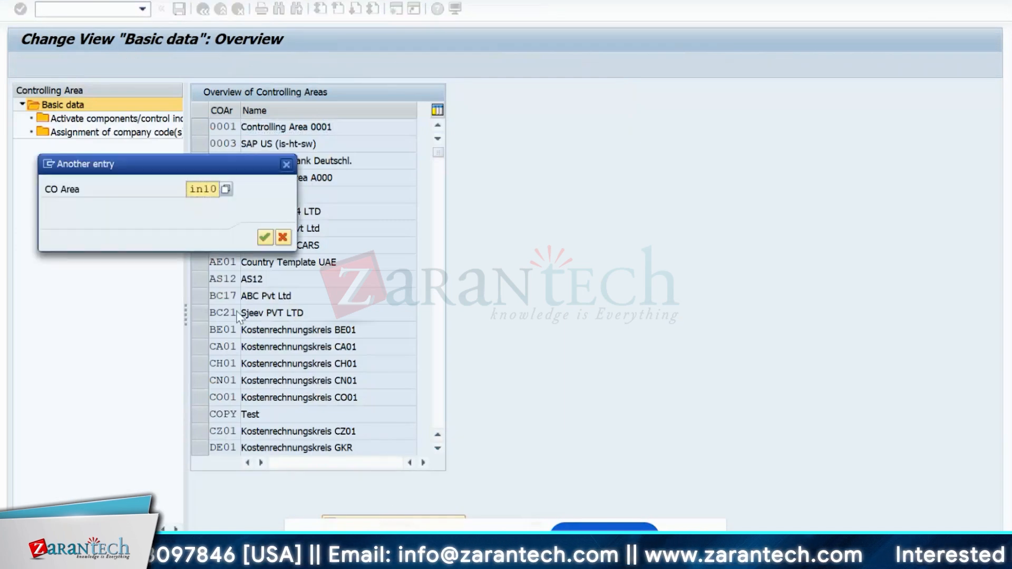
key("Return")
left_click(198, 130)
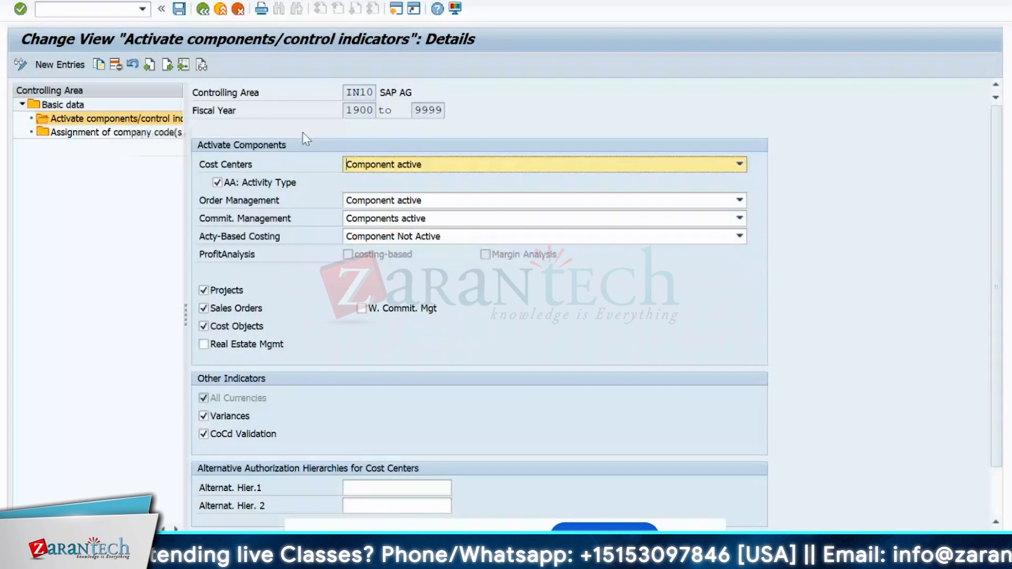
- Review IN10's fiscal year range starting 1900 and scroll through its component indicators
left_click(345, 112)
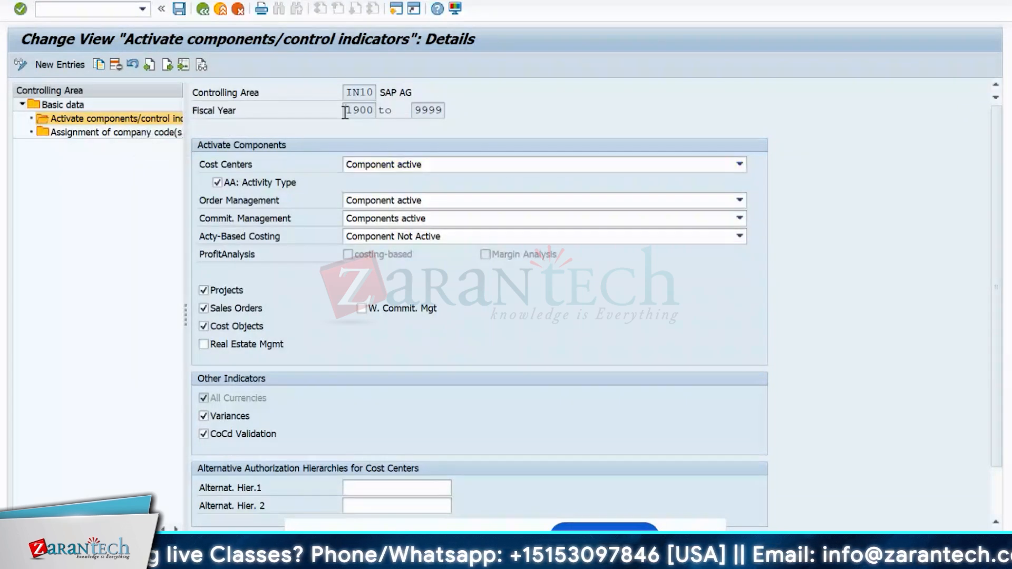
left_click_drag(346, 113, 372, 115)
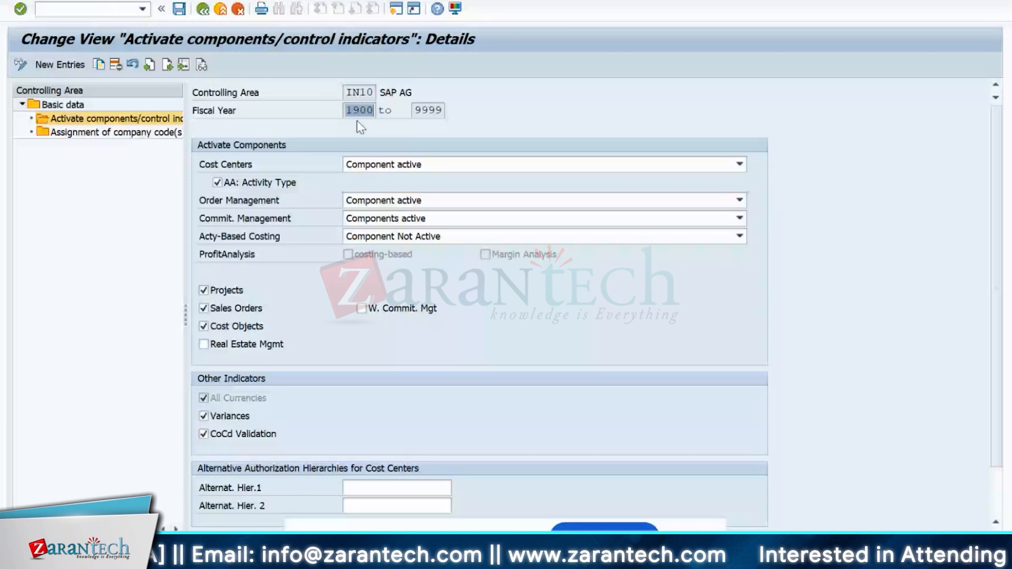
scroll(357, 121, "down", 3)
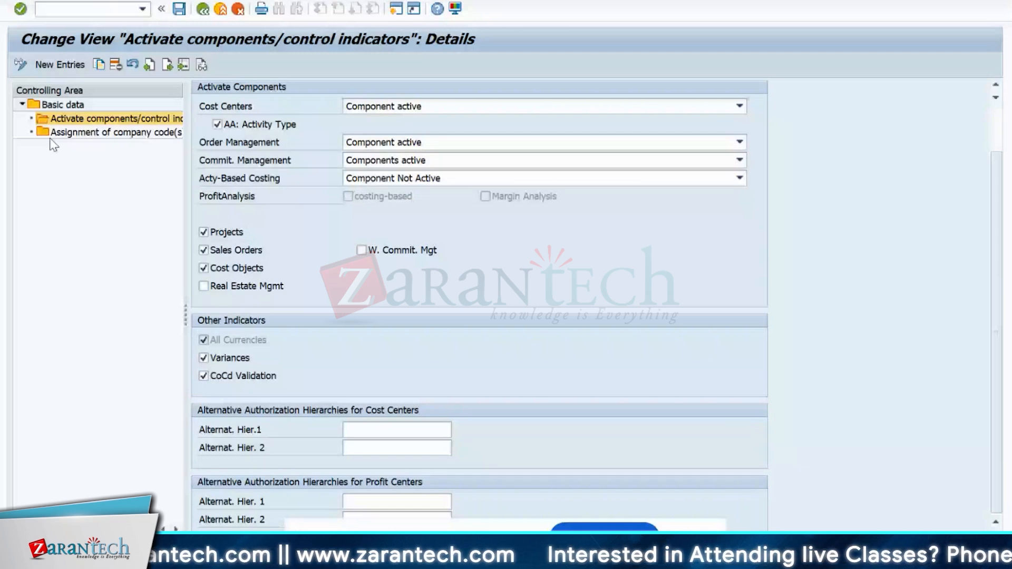
- Check IN10's company code assignment, then go to IN10's basic data
double_click(79, 132)
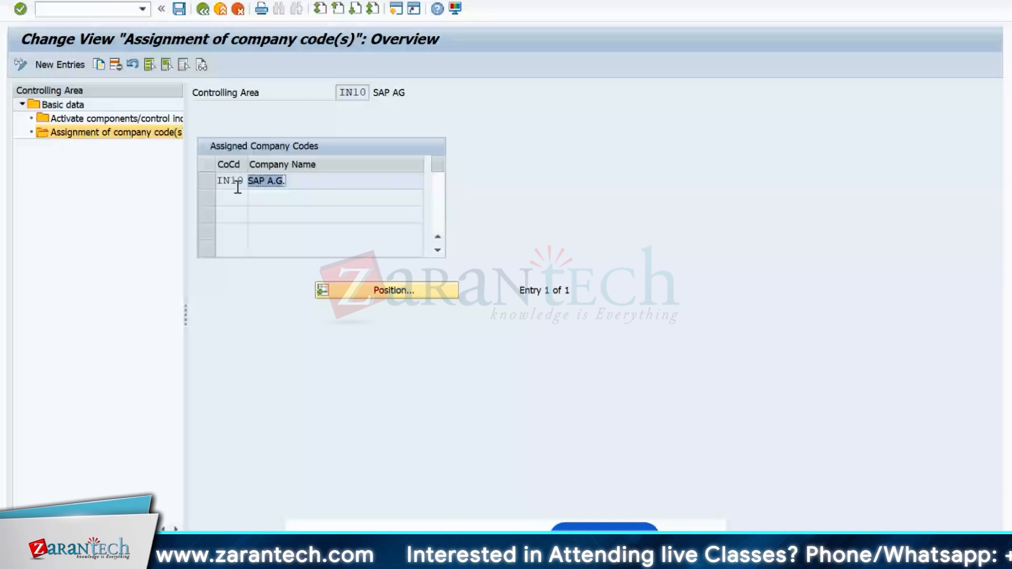
key("F3")
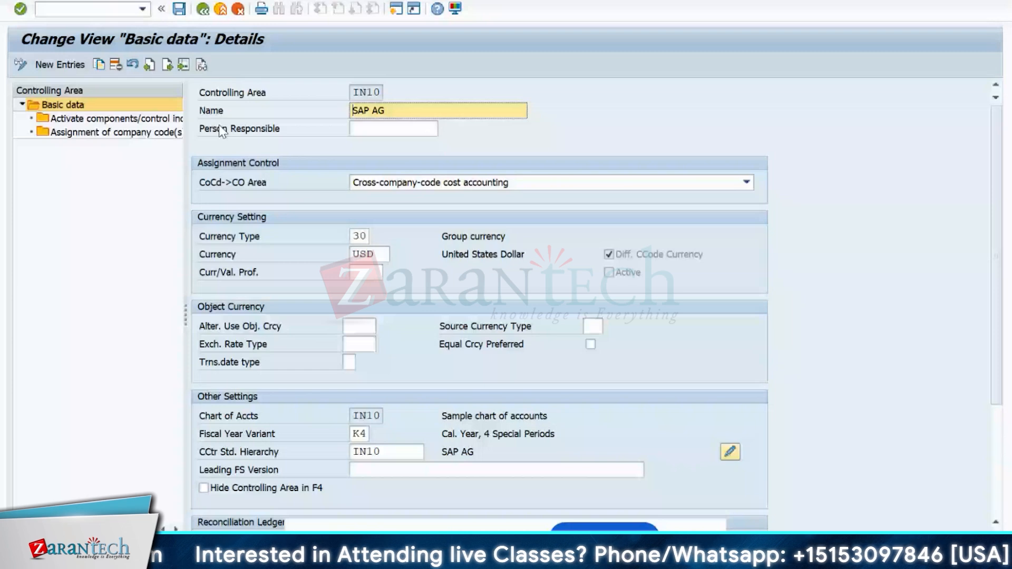
- Leave CoCd->CO Area as cross-company-code and bring up the F4 list for currency type 30
left_click(428, 182)
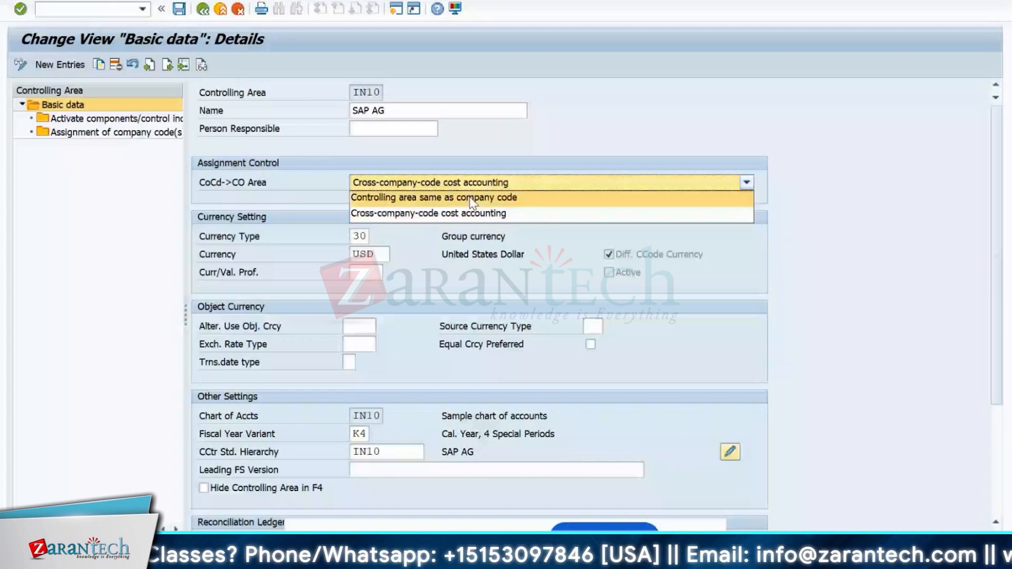
left_click(2, 59)
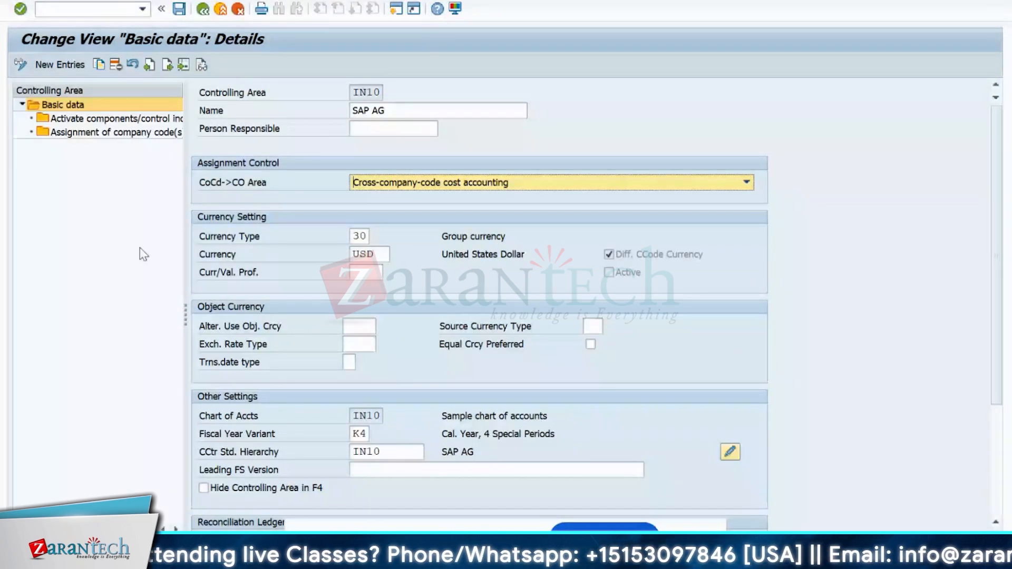
key("Tab")
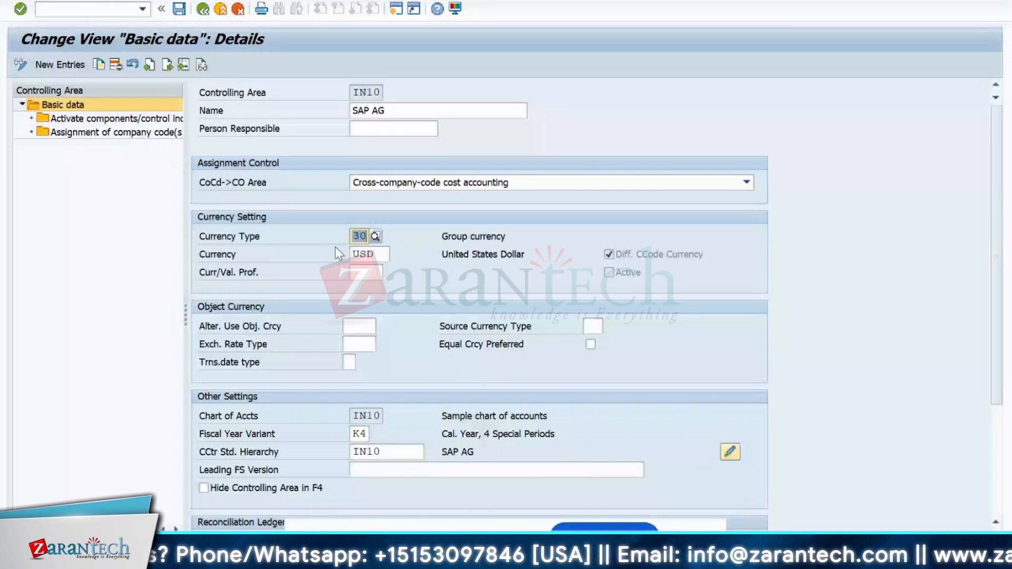
left_click(375, 237)
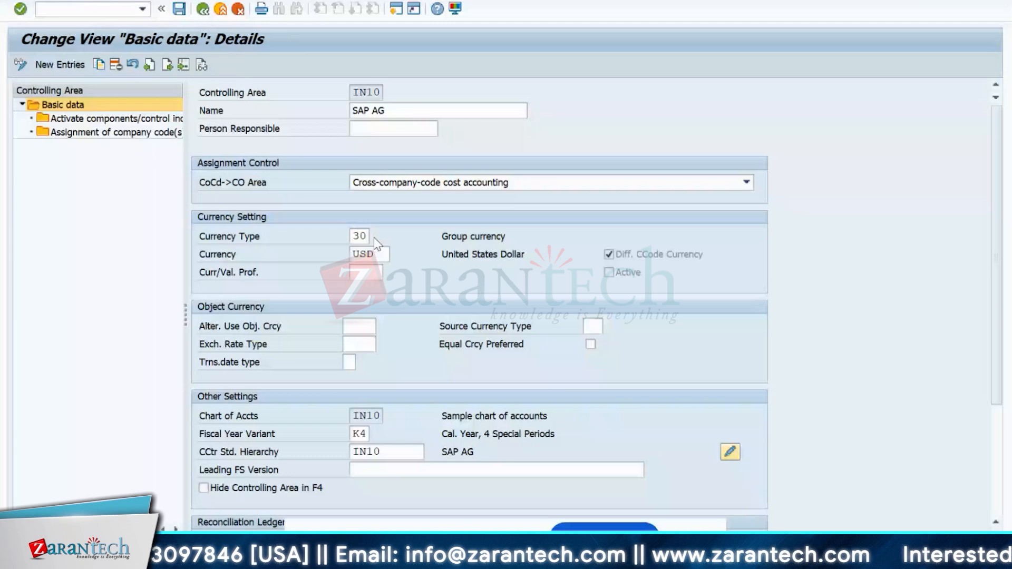
left_click(374, 237)
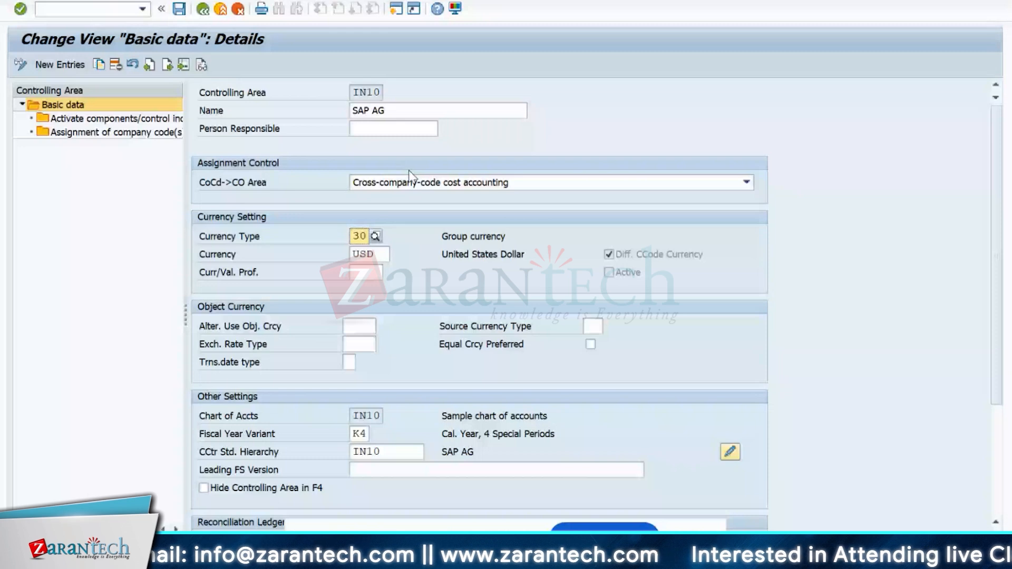
key("F4")
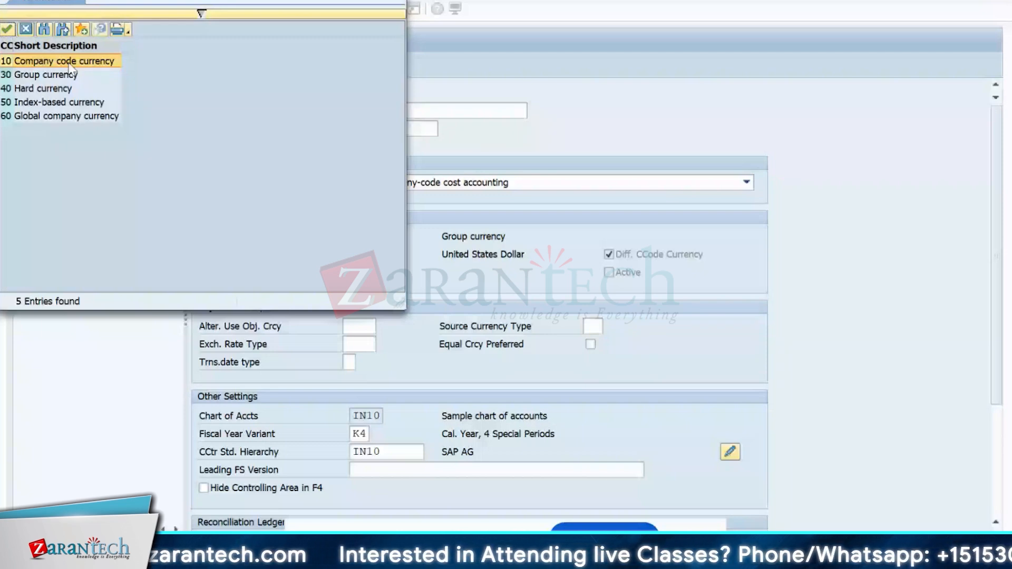
- Choose 30 Group currency from the currency type list for IN10
left_click(2, 77)
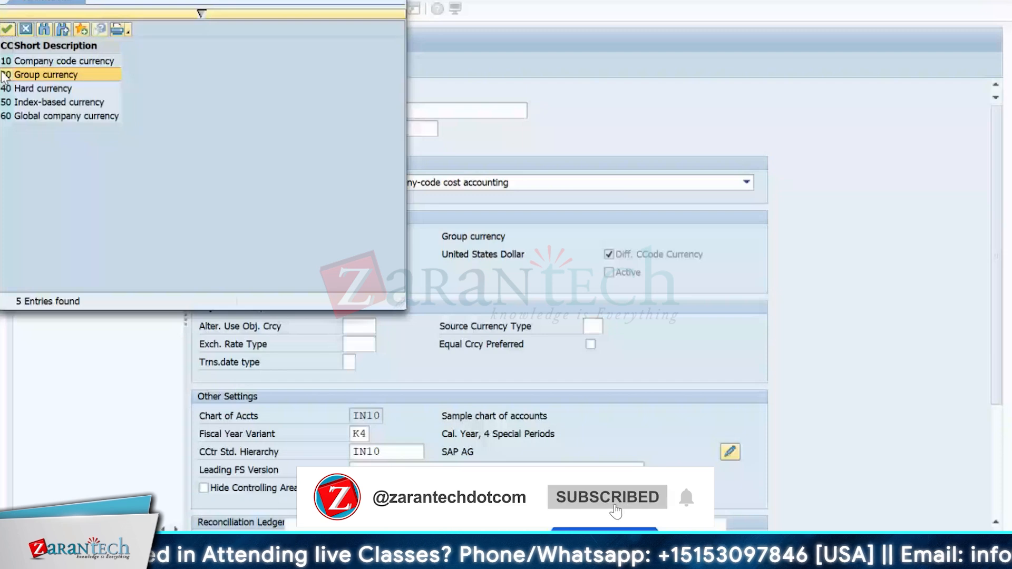
left_click(28, 63)
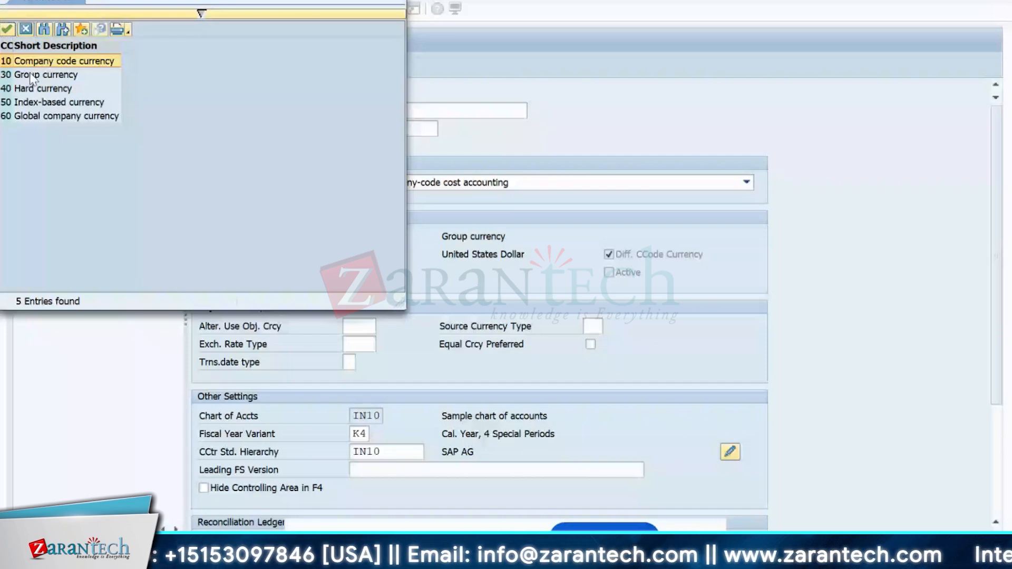
left_click(8, 78)
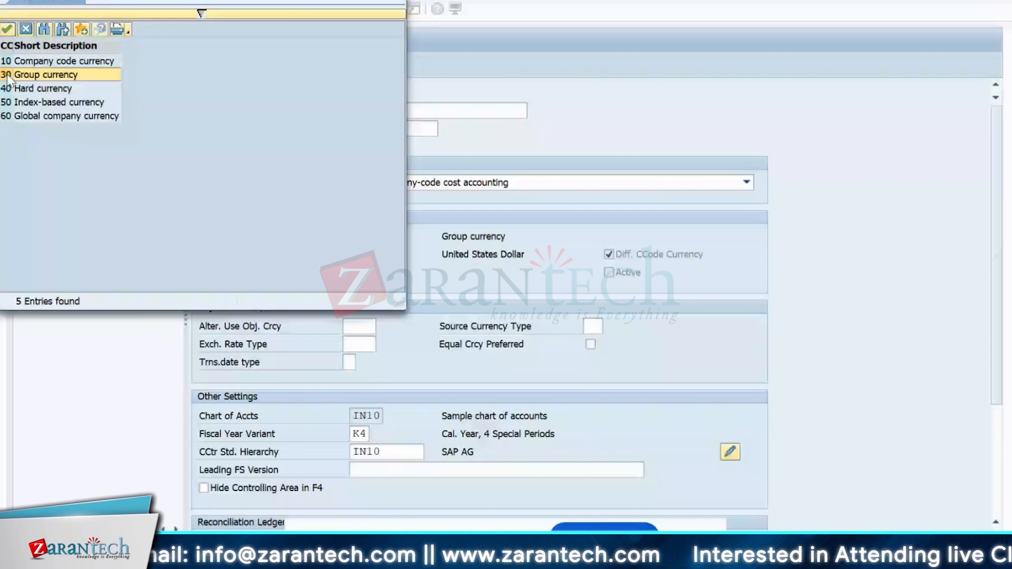
double_click(7, 76)
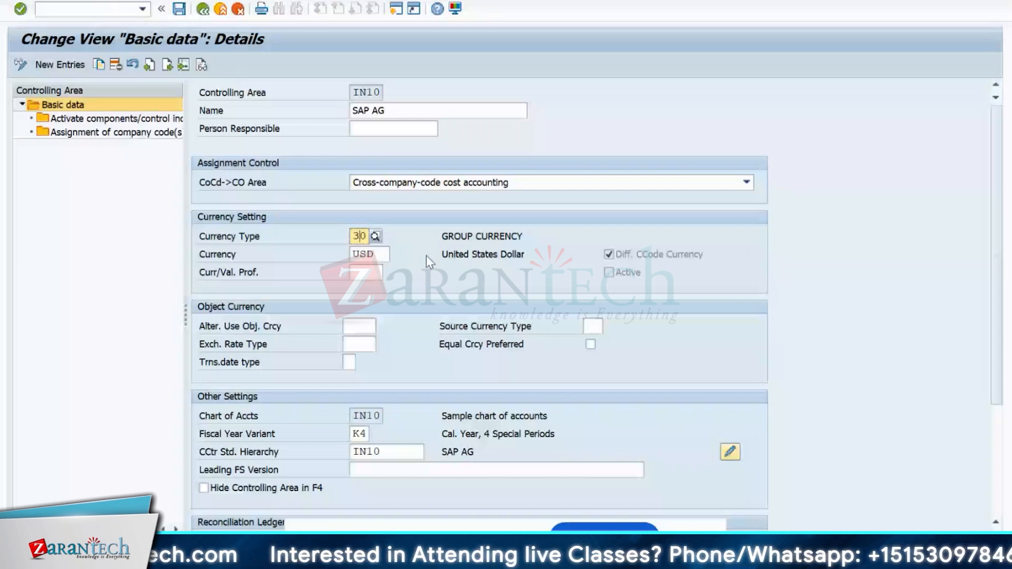
- Check the USD currency, exit maintenance answering the save prompt, and re-expand Organization
key("Tab")
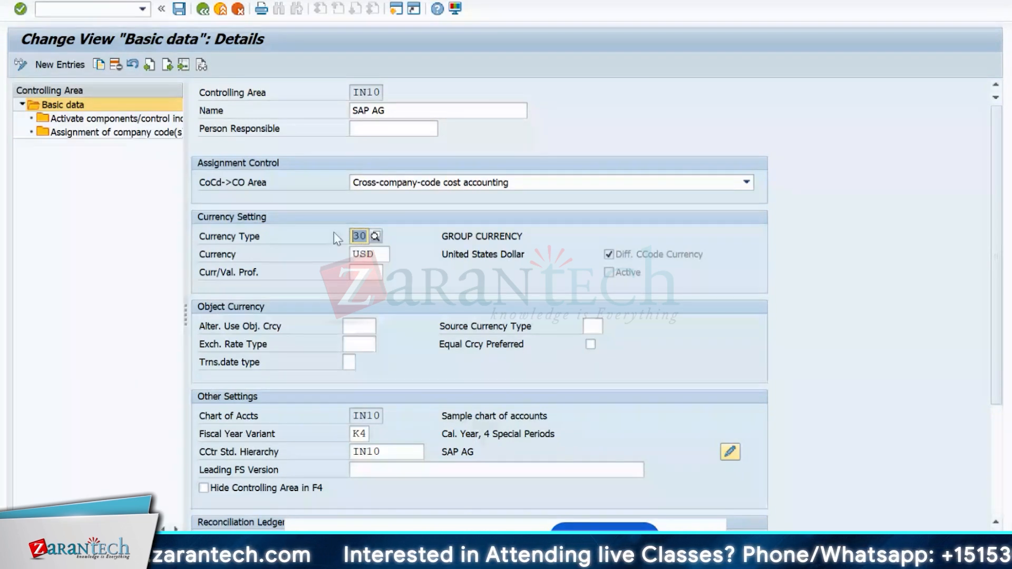
double_click(369, 256)
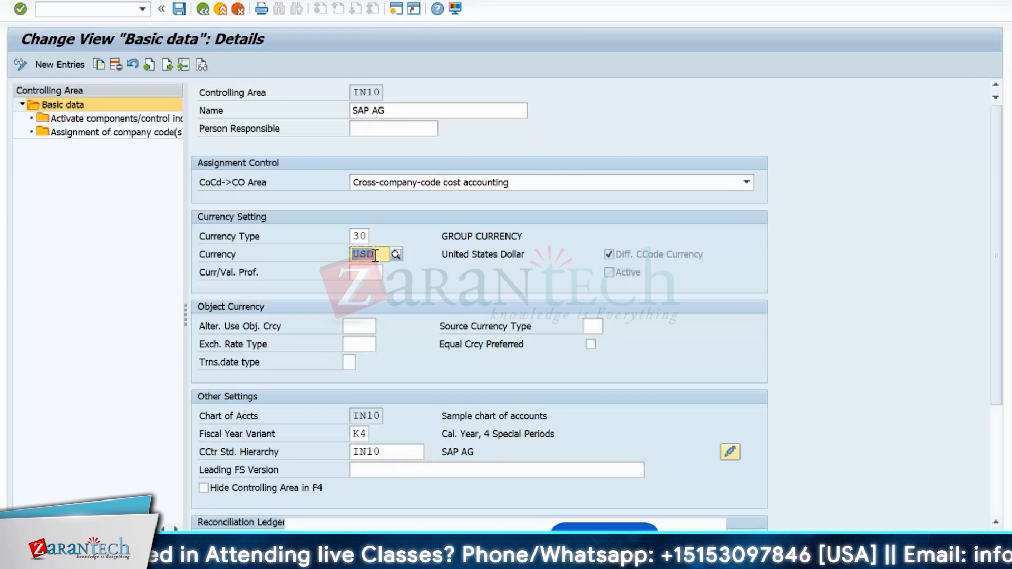
left_click(205, 10)
left_click(205, 12)
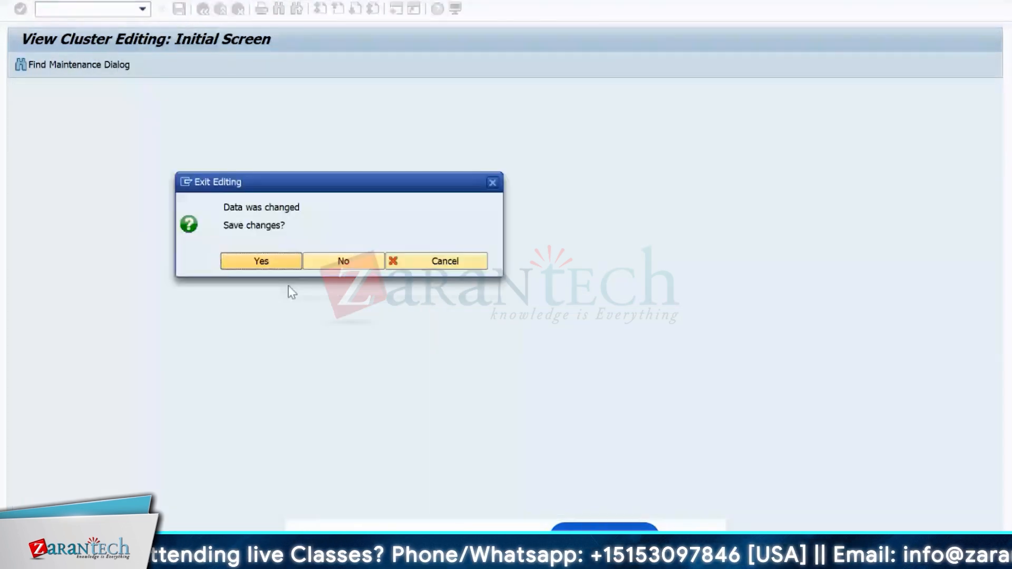
left_click(343, 261)
left_click(47, 312)
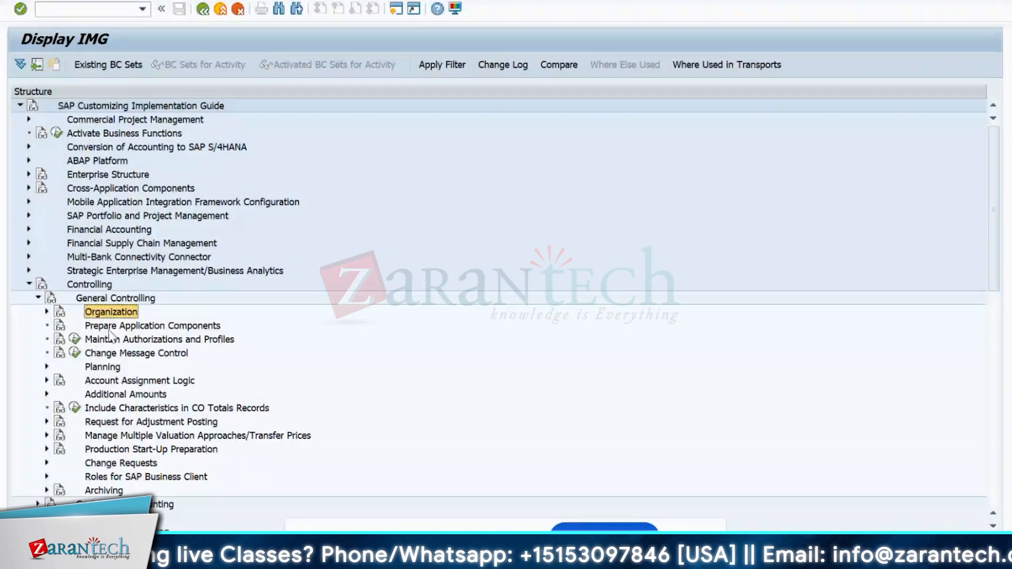
left_click(47, 311)
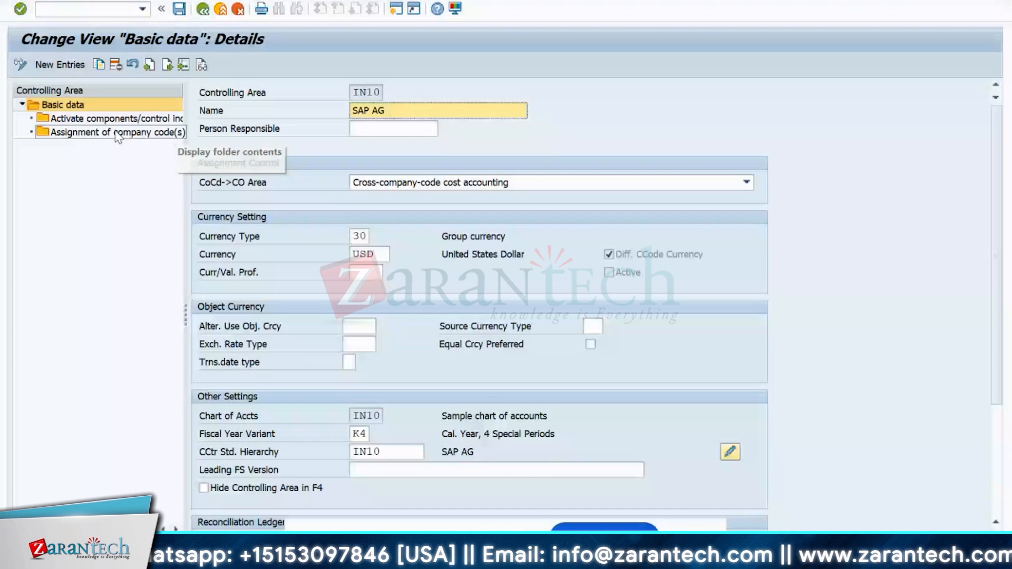
- Open IN10's Activate components/control indicators details, with Cost Centers active
double_click(114, 119)
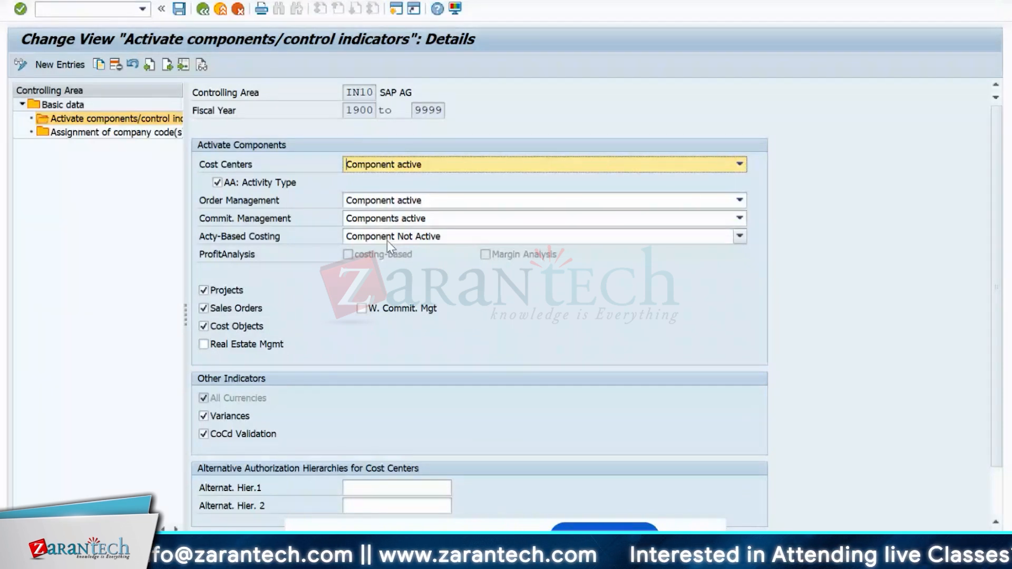
- Back out of the controlling area screens and close the activity list to the Customizing project screen
left_click(387, 241)
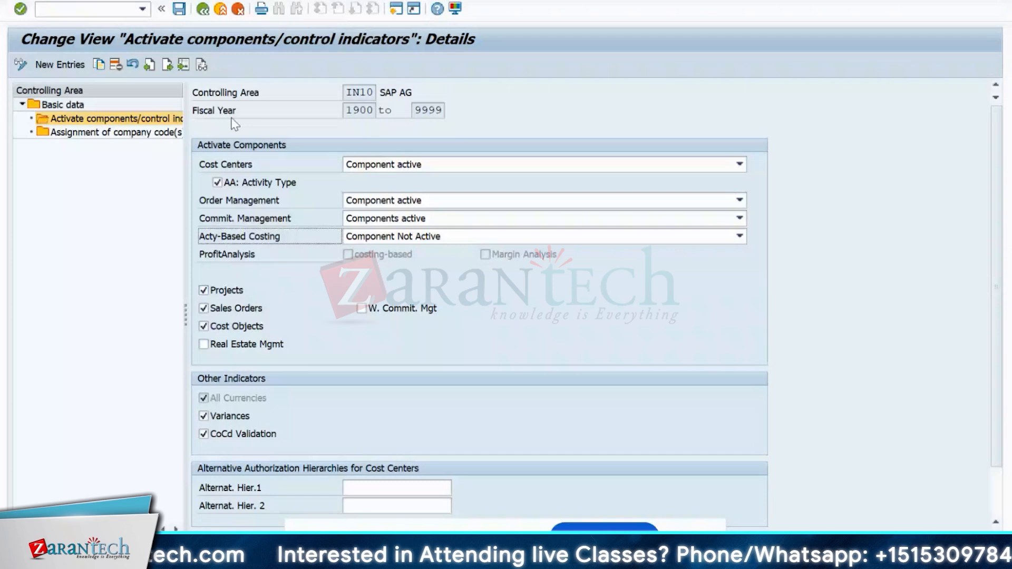
left_click(205, 11)
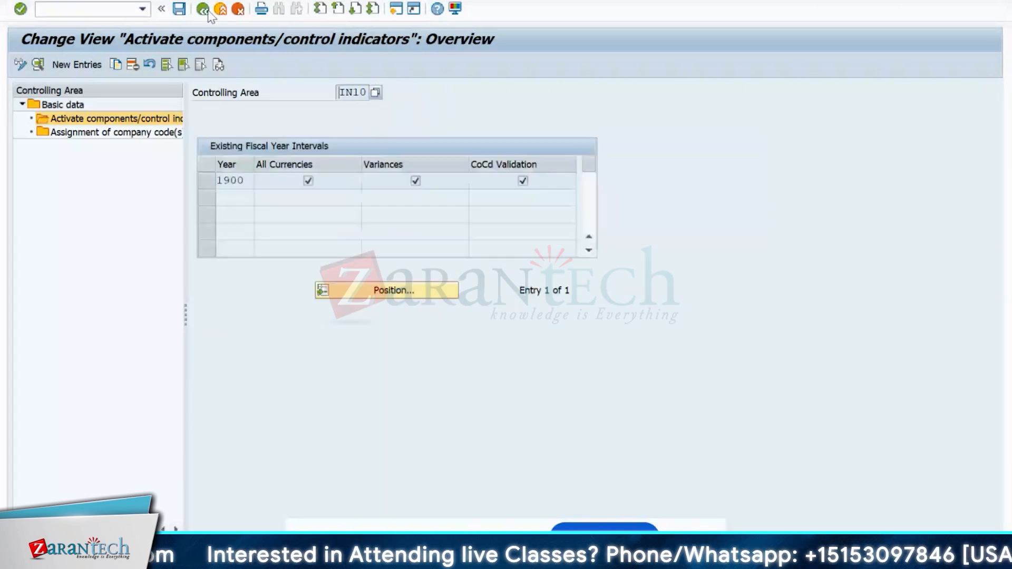
left_click(210, 15)
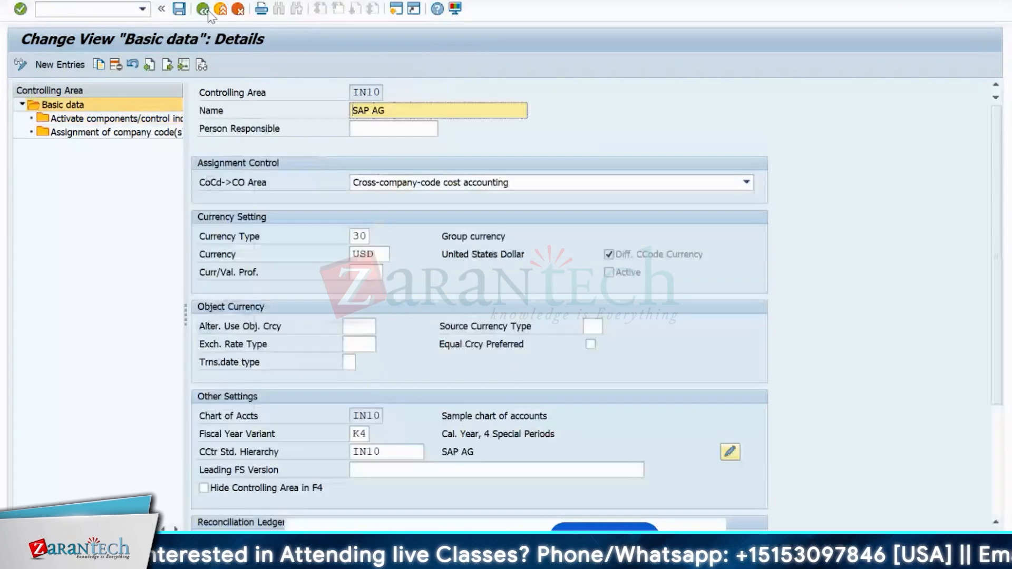
left_click(208, 13)
left_click(209, 13)
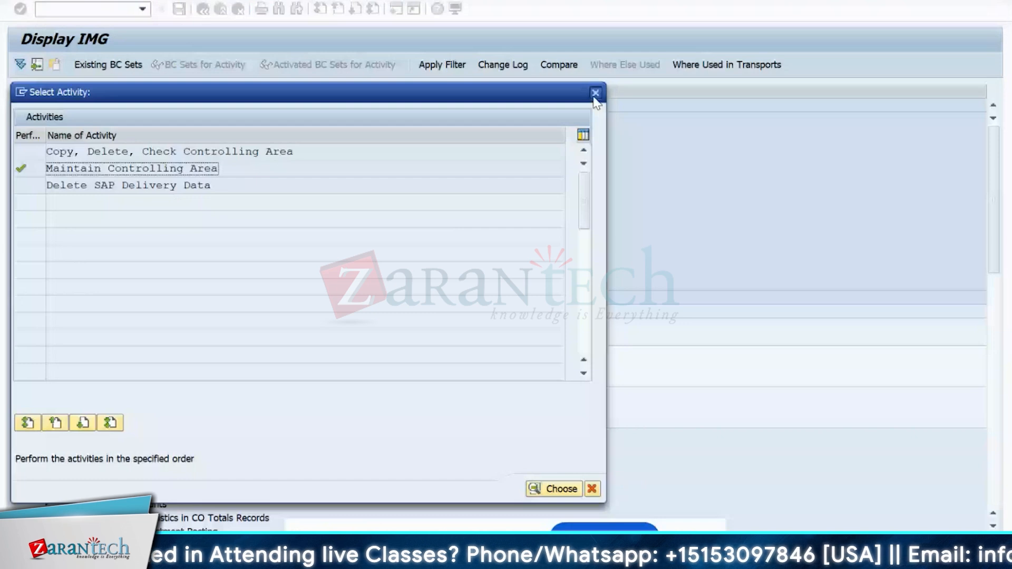
left_click(596, 93)
left_click(204, 10)
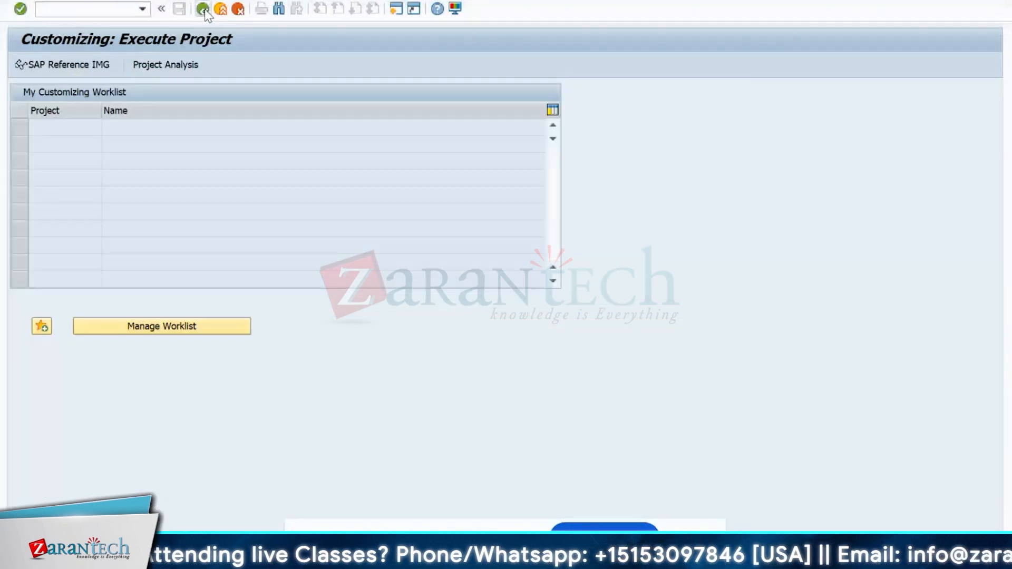
- Run OKEON from SAP Easy Access to open the cost center standard hierarchy
left_click(205, 11)
left_click(82, 10)
type("ok")
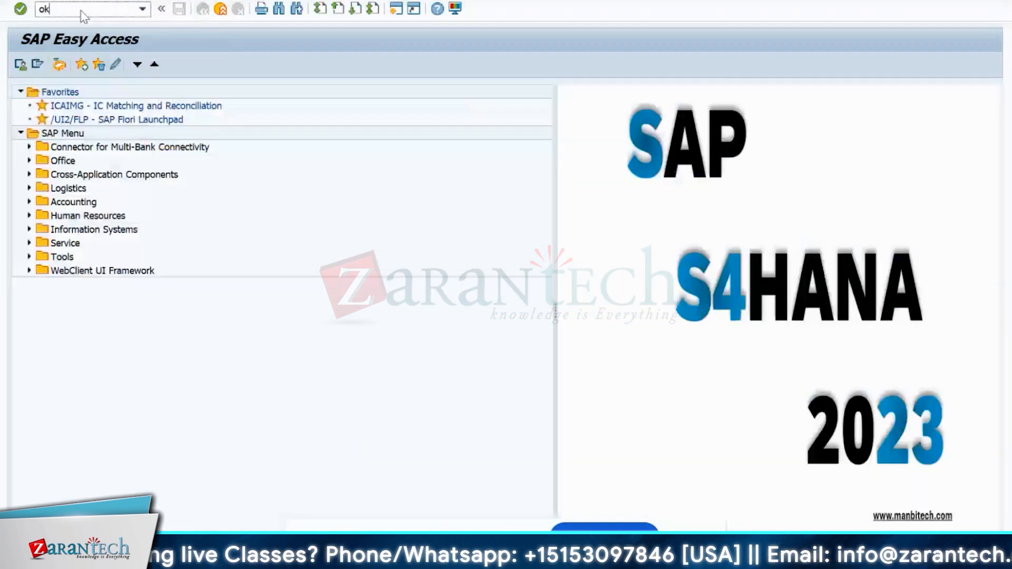
type("e")
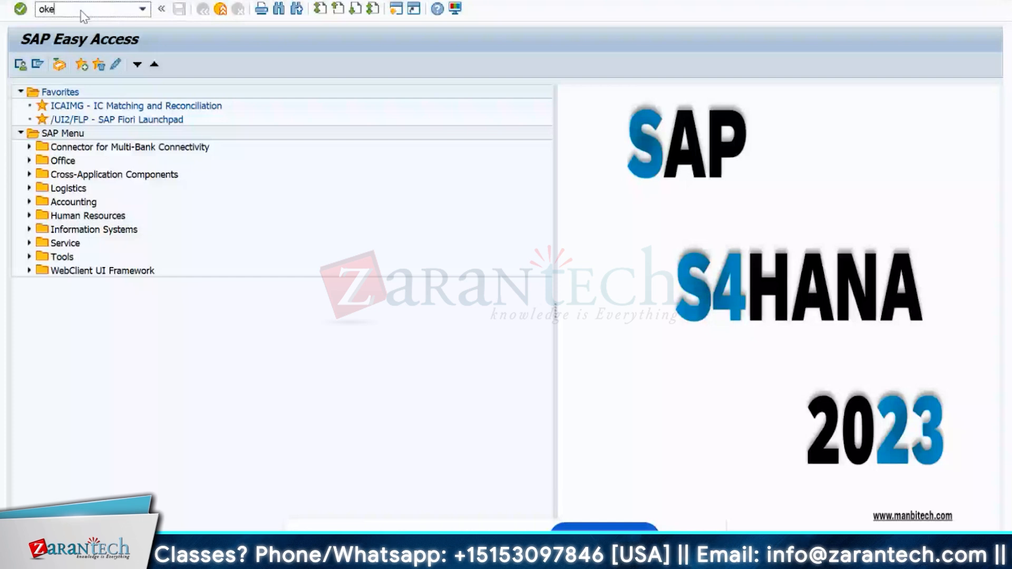
type("on")
key("Return")
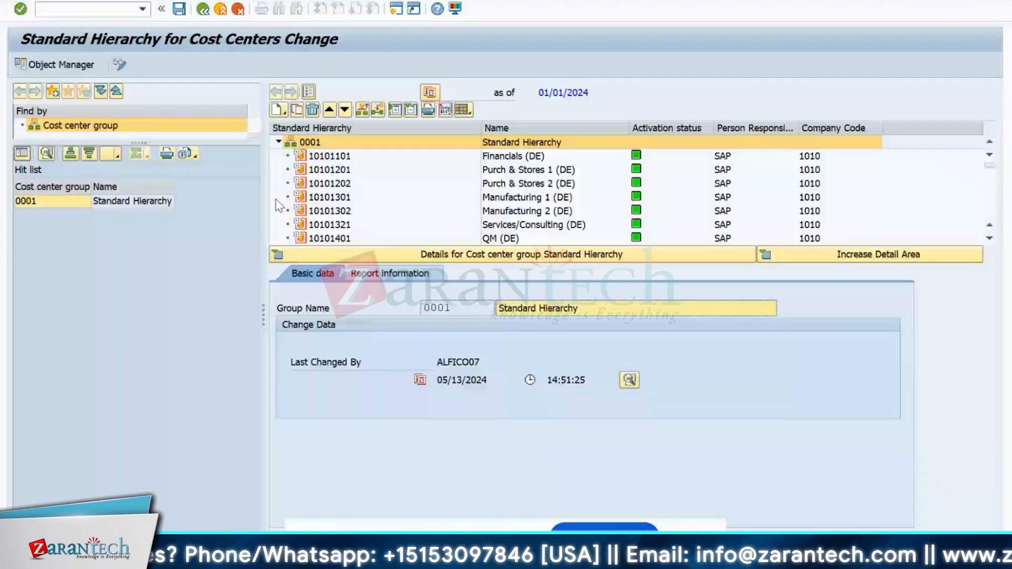
left_click(278, 255)
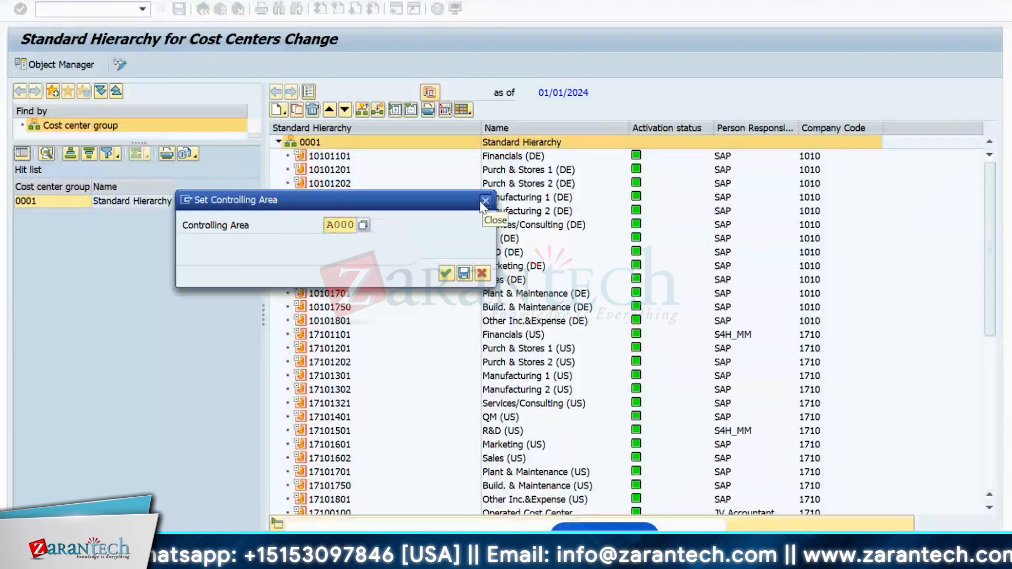
left_click(485, 202)
scroll(525, 308, "down", 3)
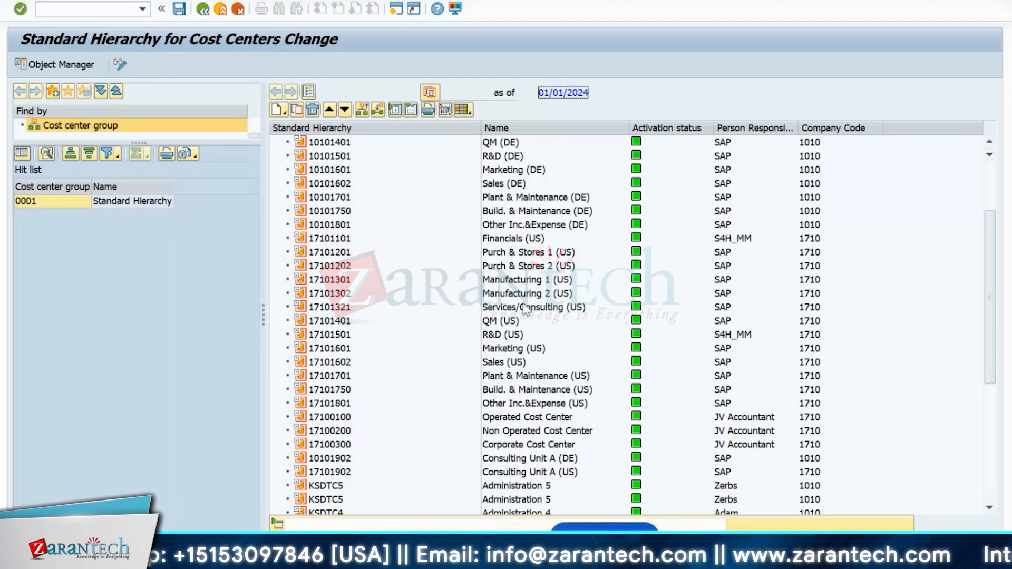
scroll(527, 310, "down", 5)
scroll(543, 312, "up", 3)
scroll(437, 159, "up", 5)
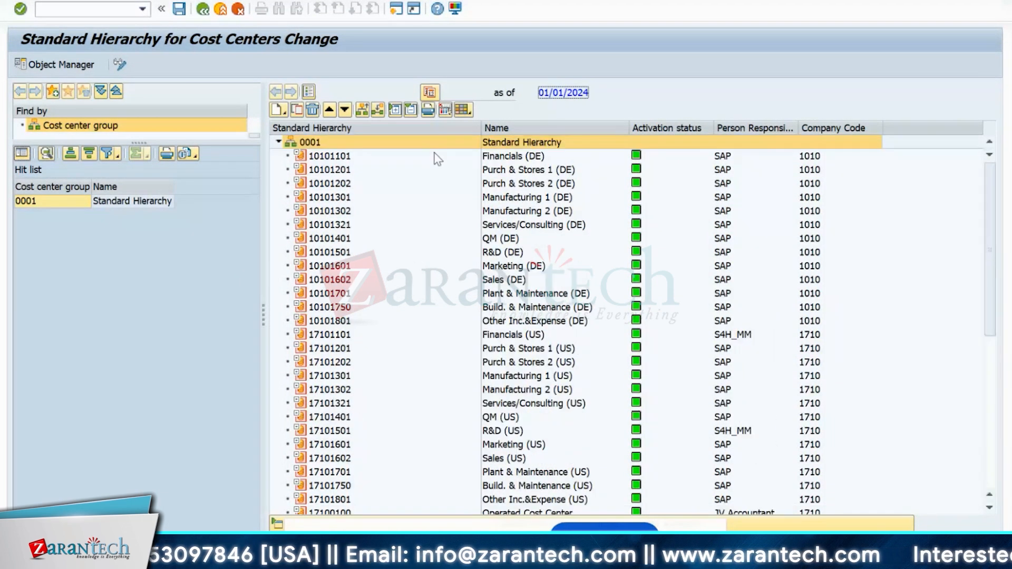
- Change the controlling area from A000 to IN10
left_click(245, 1)
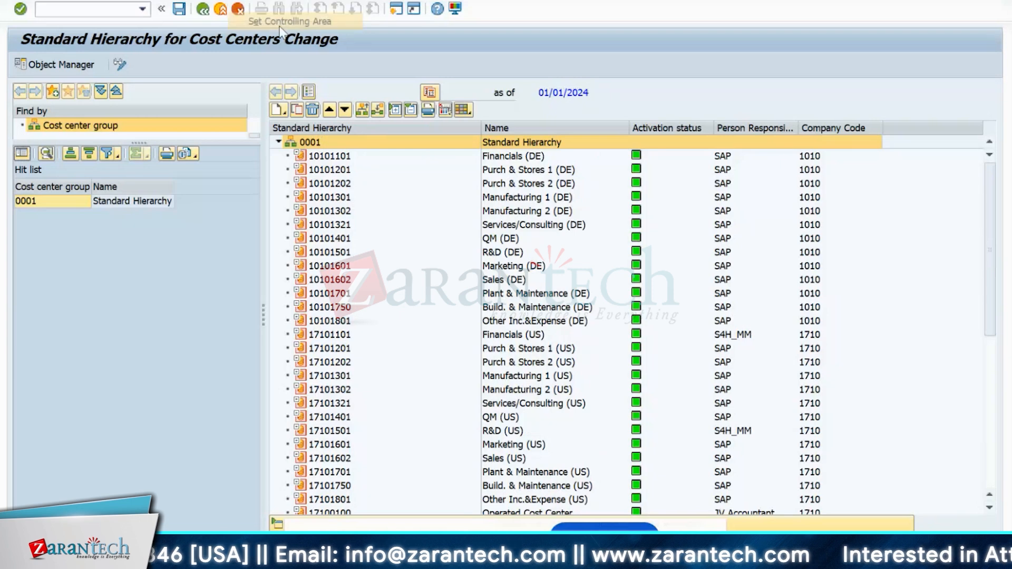
left_click(287, 19)
key("Delete")
key("Delete")
key("Delete")
key("Delete")
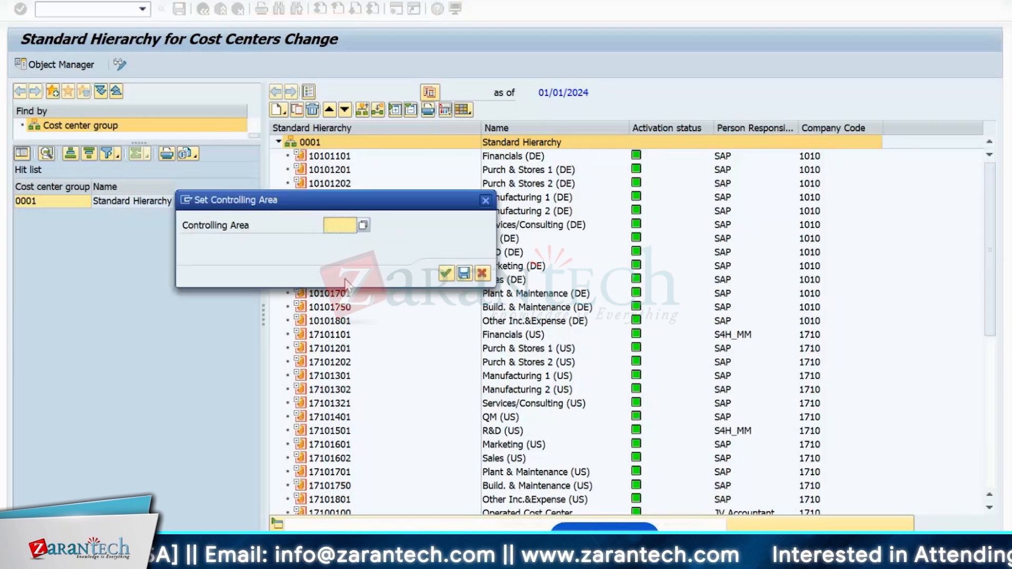
type("in10")
key("Return")
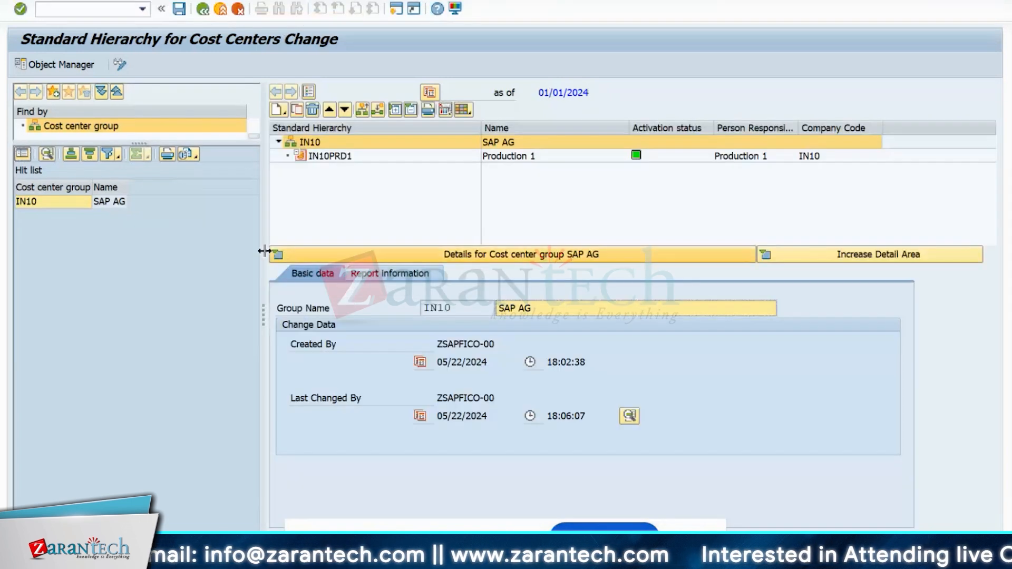
- Hide the SAP AG group details and select IN10 in the hit list and hierarchy tree
left_click(282, 259)
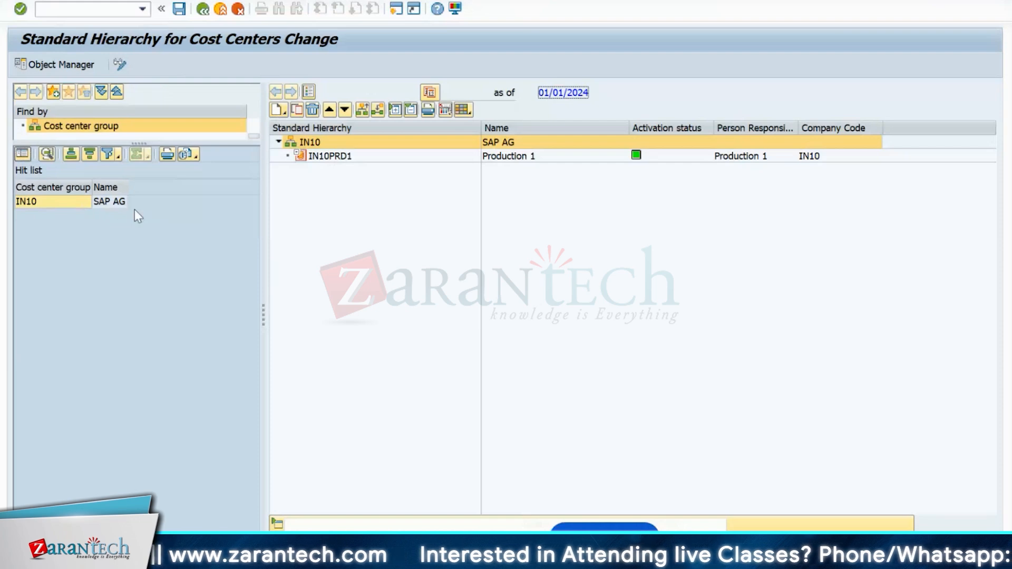
left_click(65, 202)
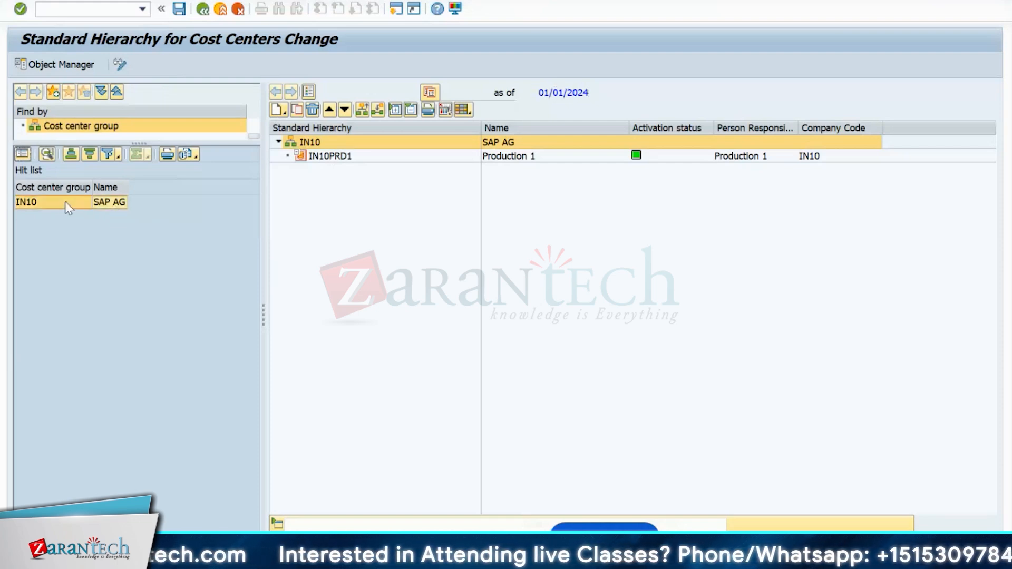
left_click(373, 175)
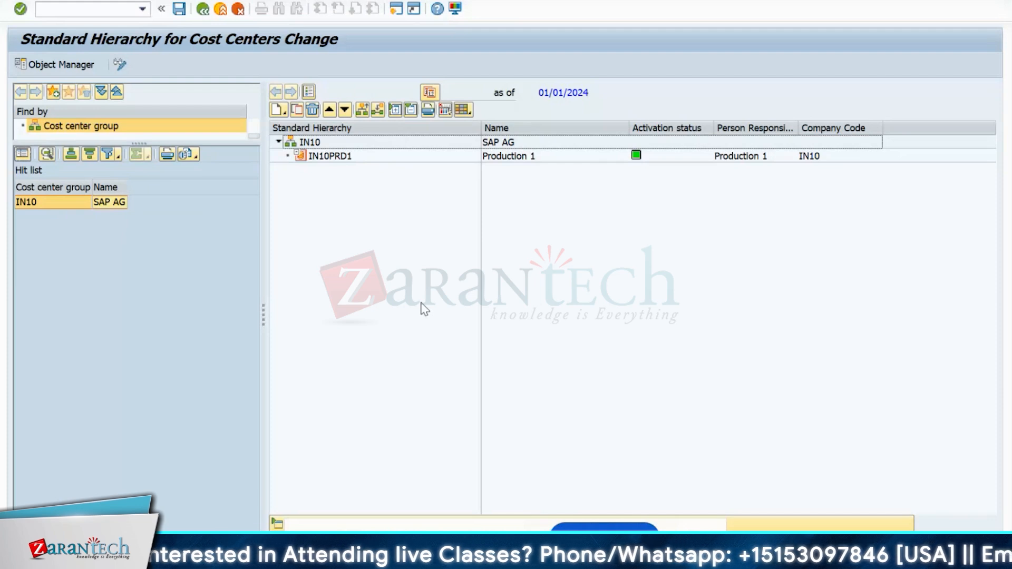
left_click(311, 143)
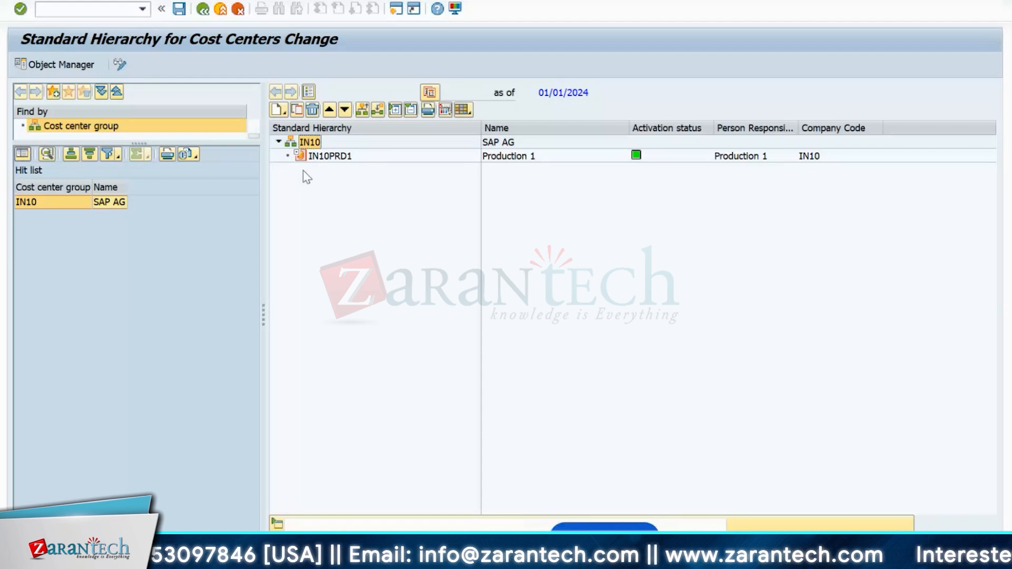
- Add cost center group ABC, described ABC, one level below IN10 and save it
right_click(307, 143)
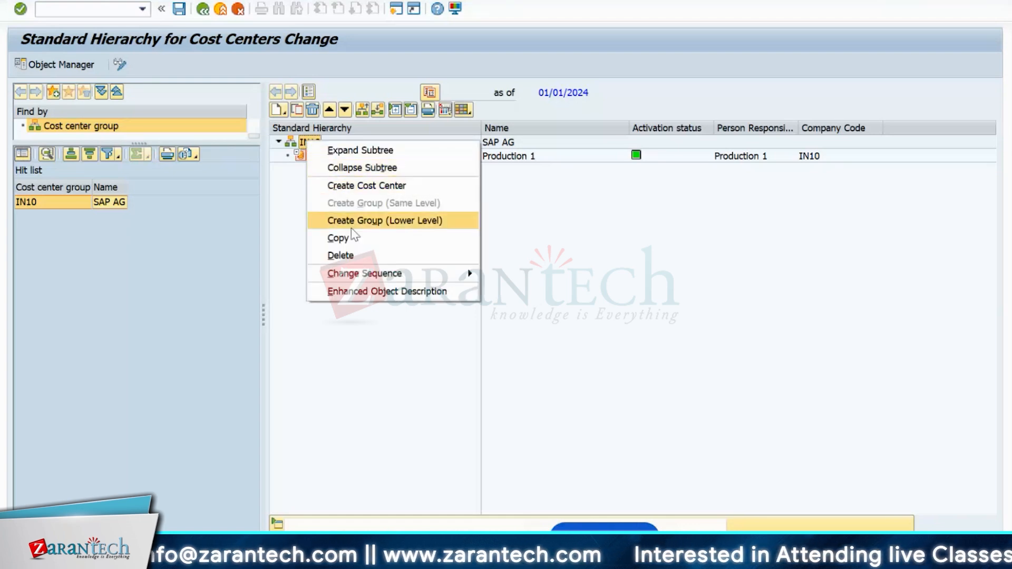
left_click(354, 221)
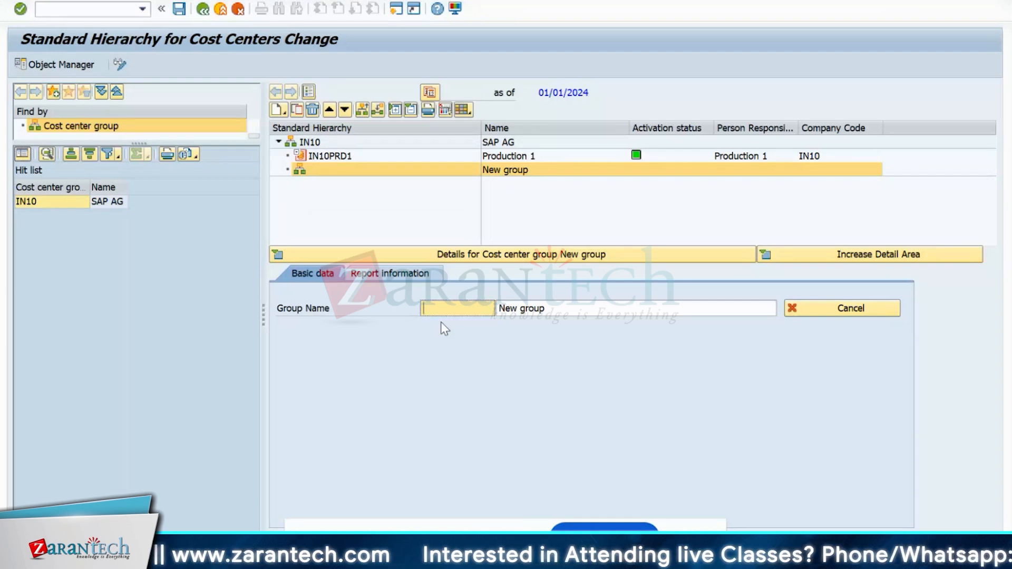
type("AB")
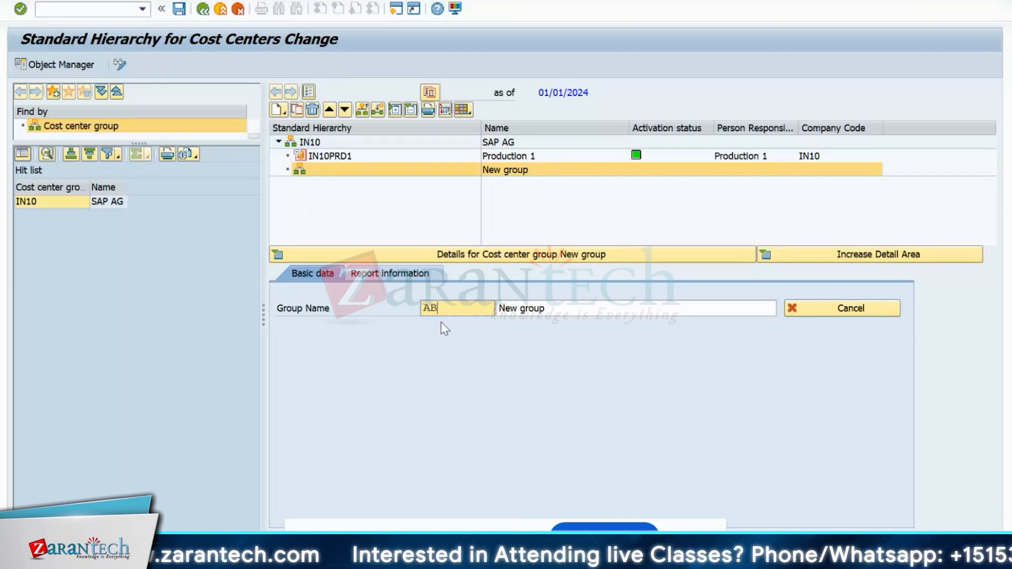
type("C")
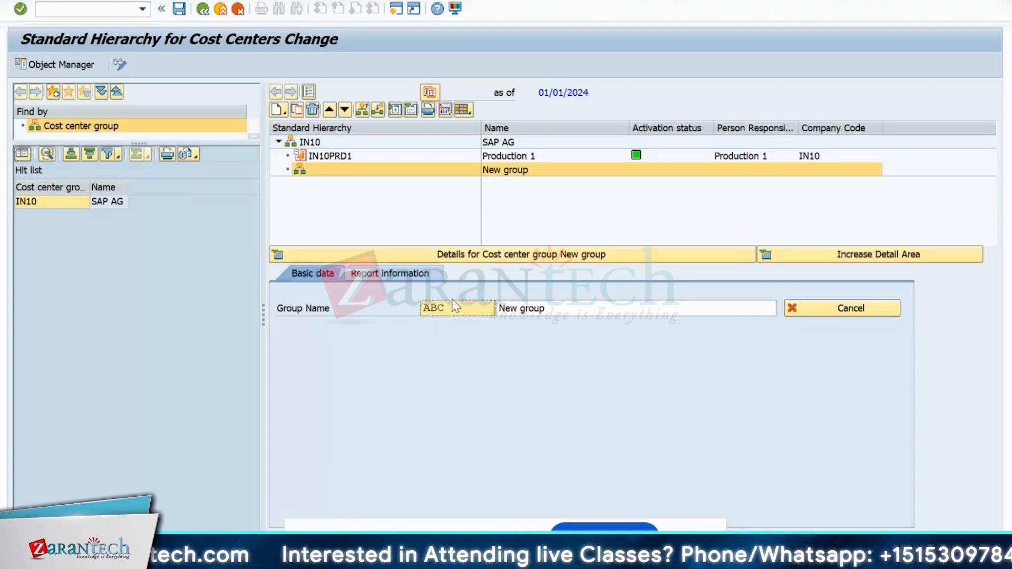
left_click_drag(448, 308, 423, 308)
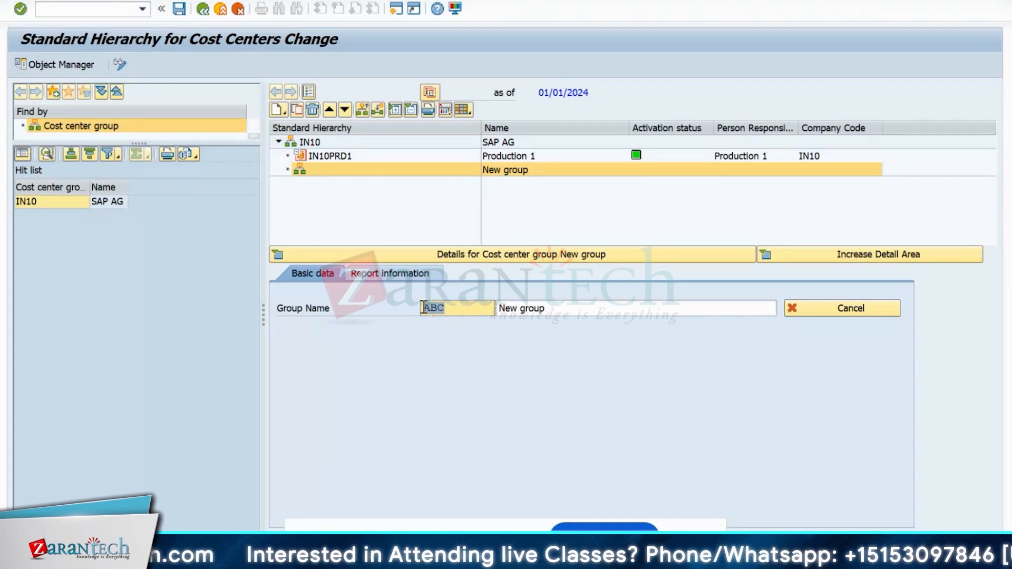
left_click(548, 311)
key("BackSpace")
key("BackSpace")
key("BackSpace")
key("BackSpace")
key("BackSpace")
key("BackSpace")
key("BackSpace")
key("BackSpace")
key("BackSpace")
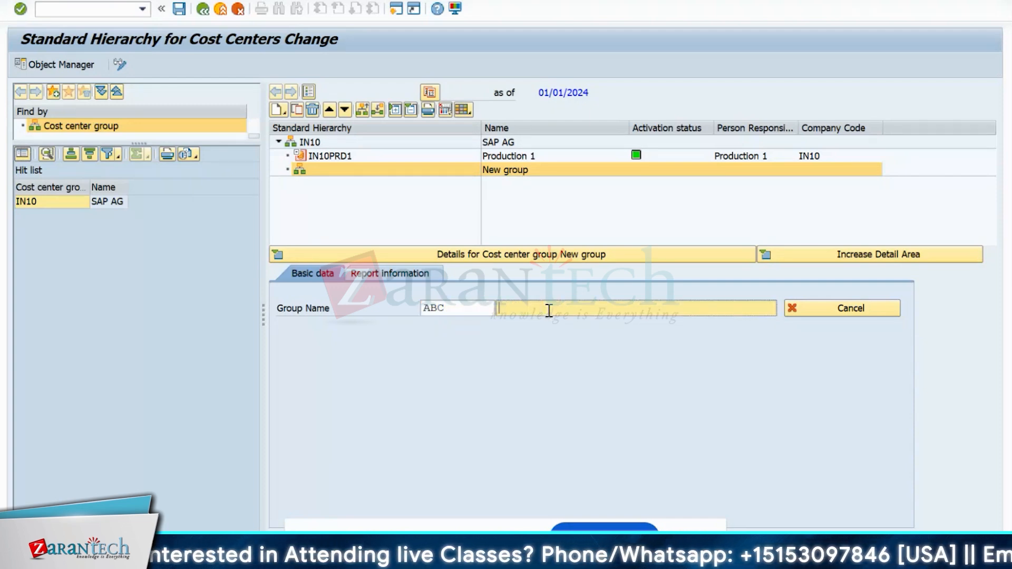
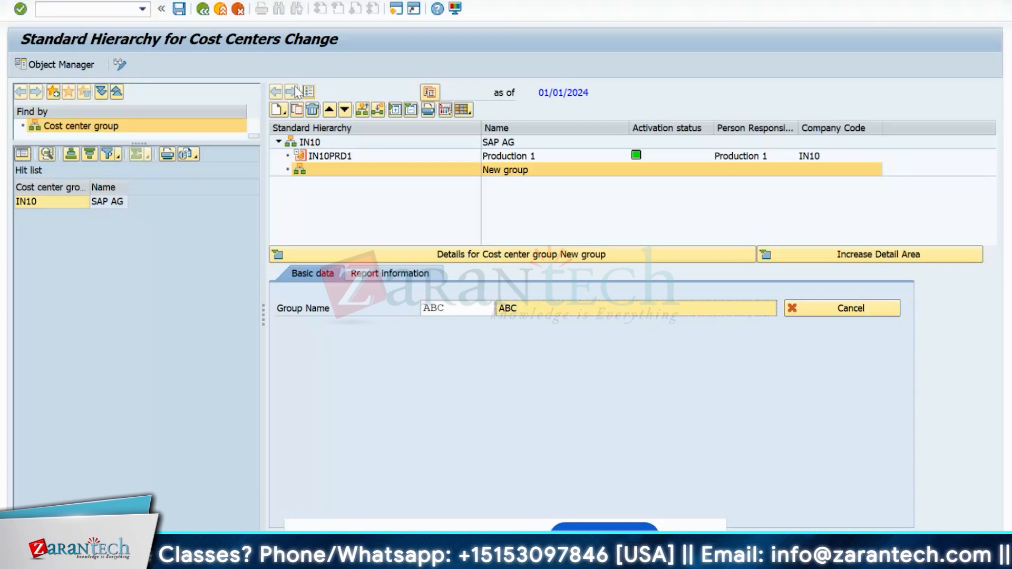
left_click(179, 9)
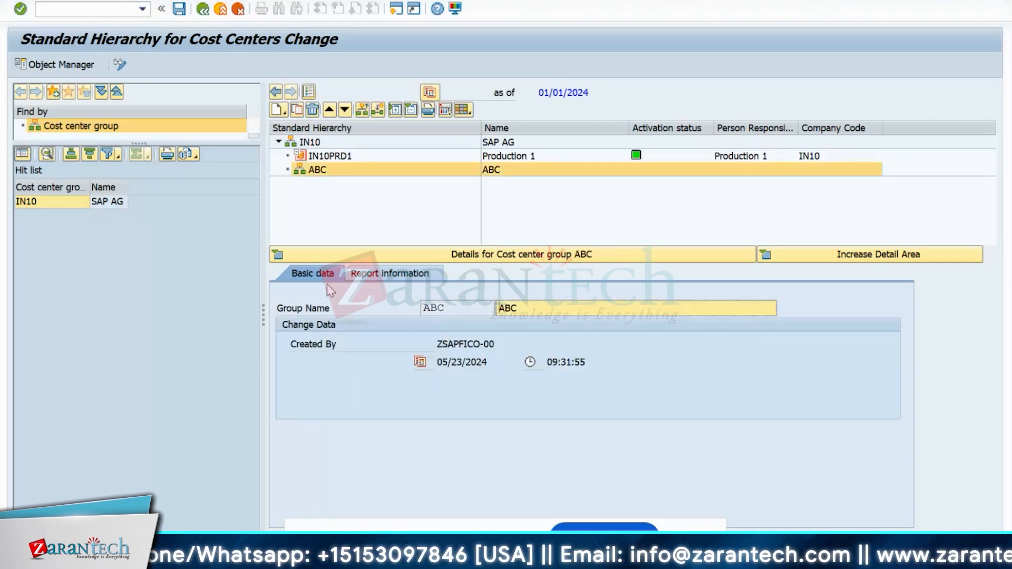
left_click(280, 253)
- Add group XYZ with description xyz at the same level as ABC
right_click(319, 176)
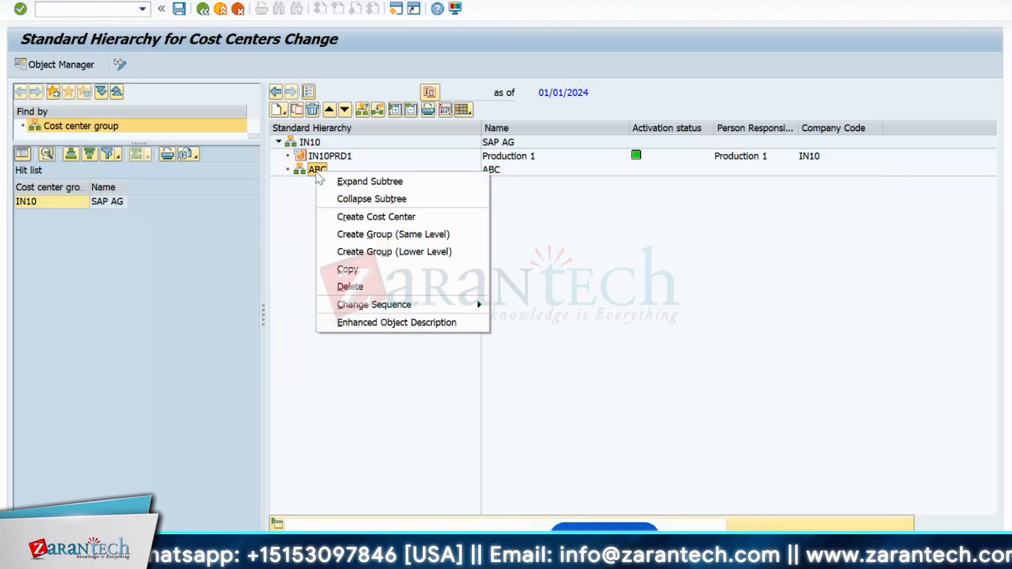
left_click(355, 241)
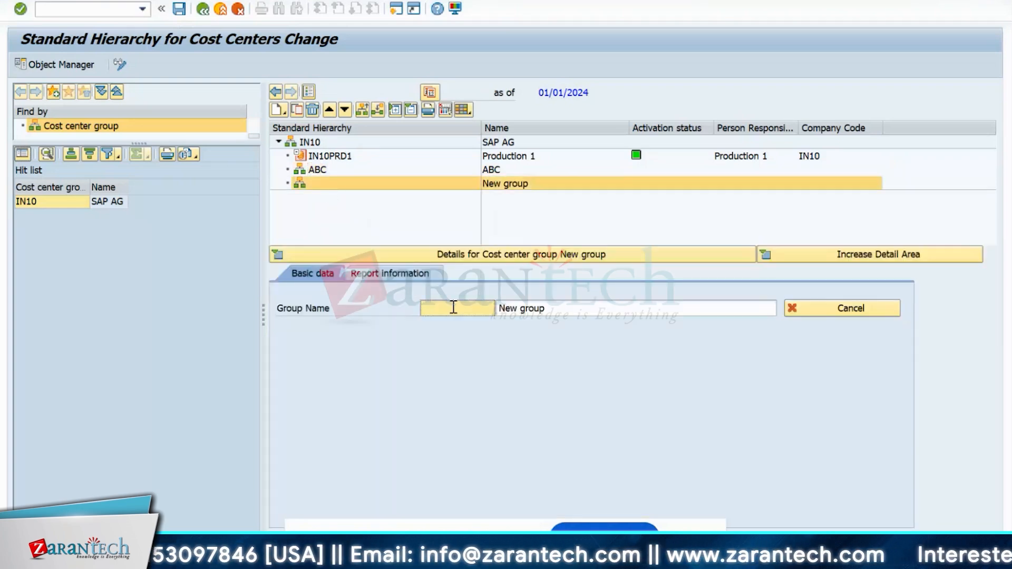
type("XYZ")
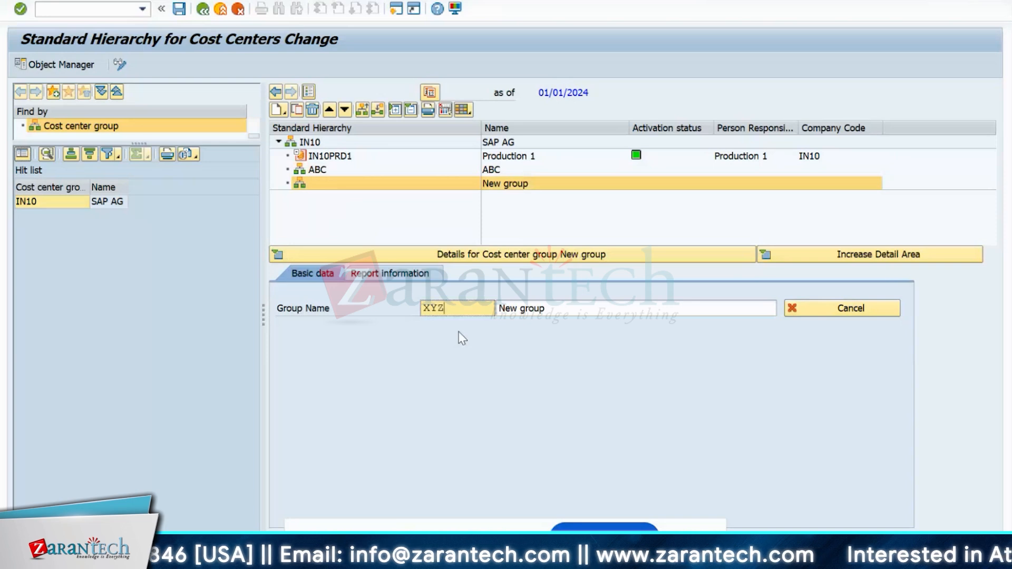
left_click(626, 316)
key("BackSpace")
type("xyz")
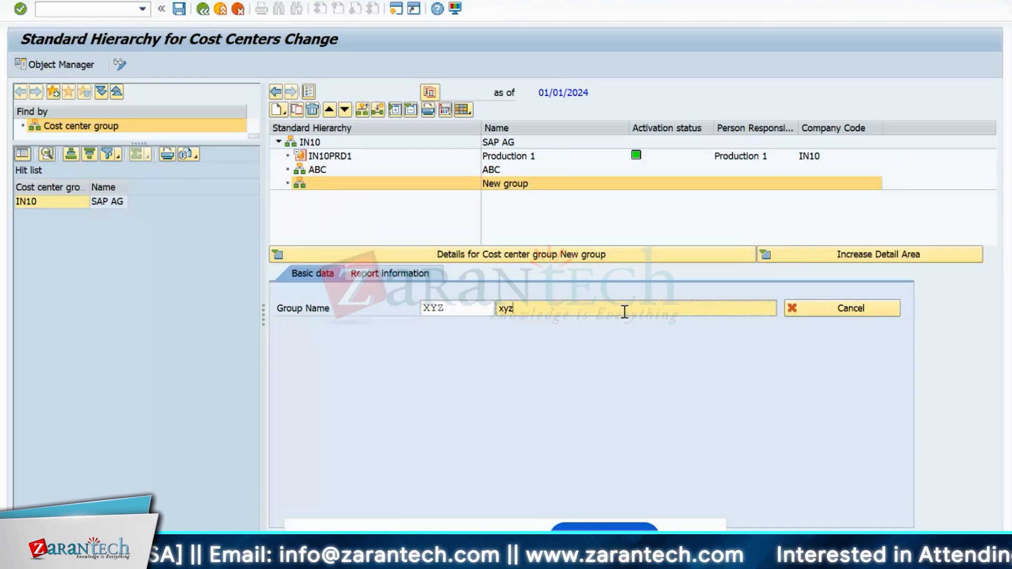
key("Return")
left_click(278, 257)
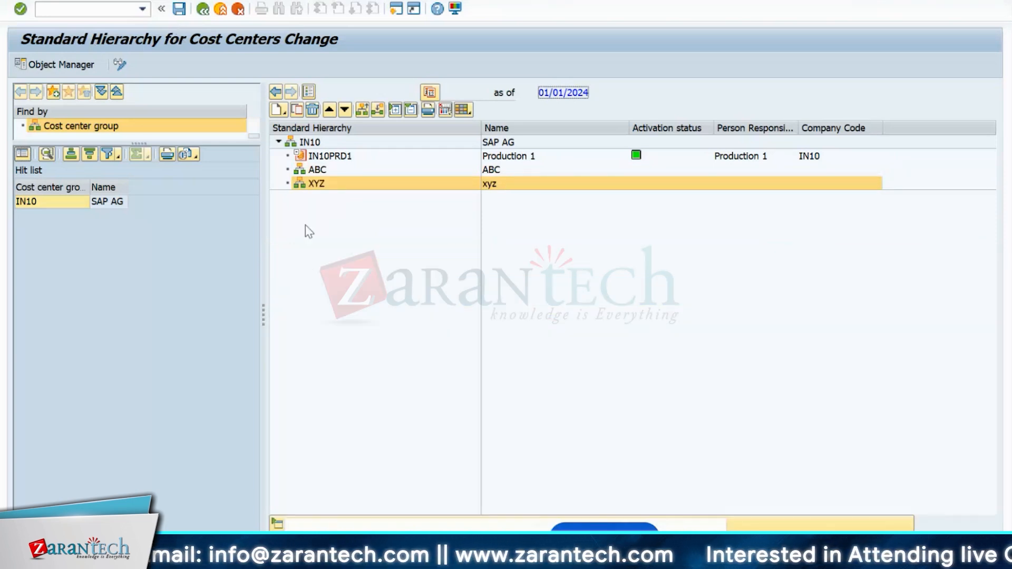
right_click(309, 143)
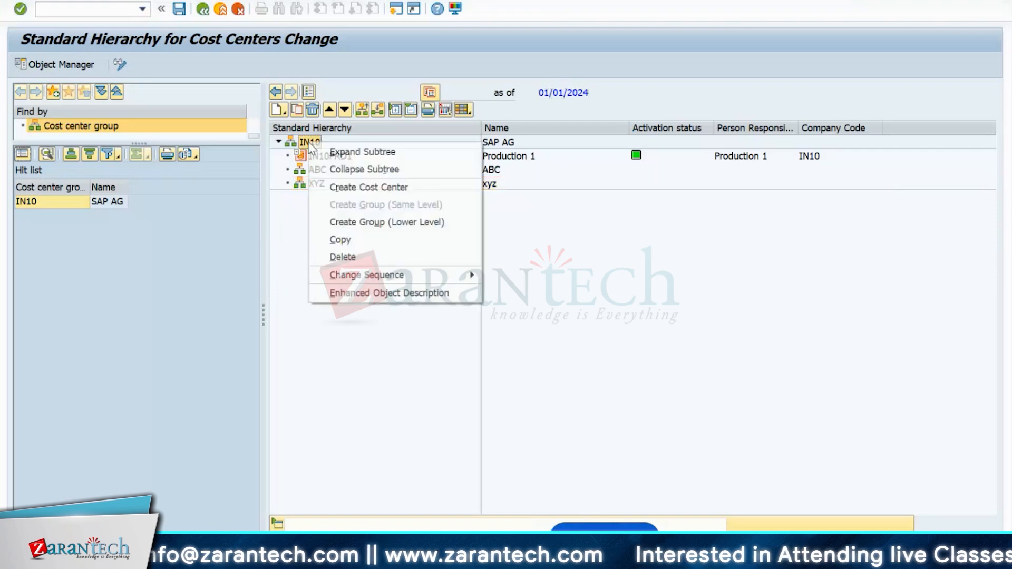
left_click(667, 289)
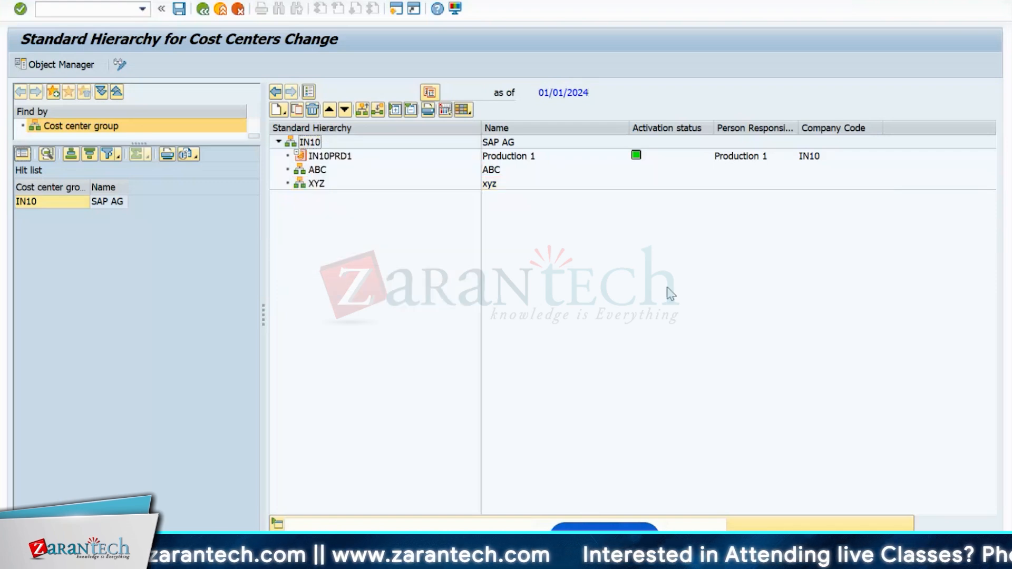
left_click(317, 170)
left_click(317, 184)
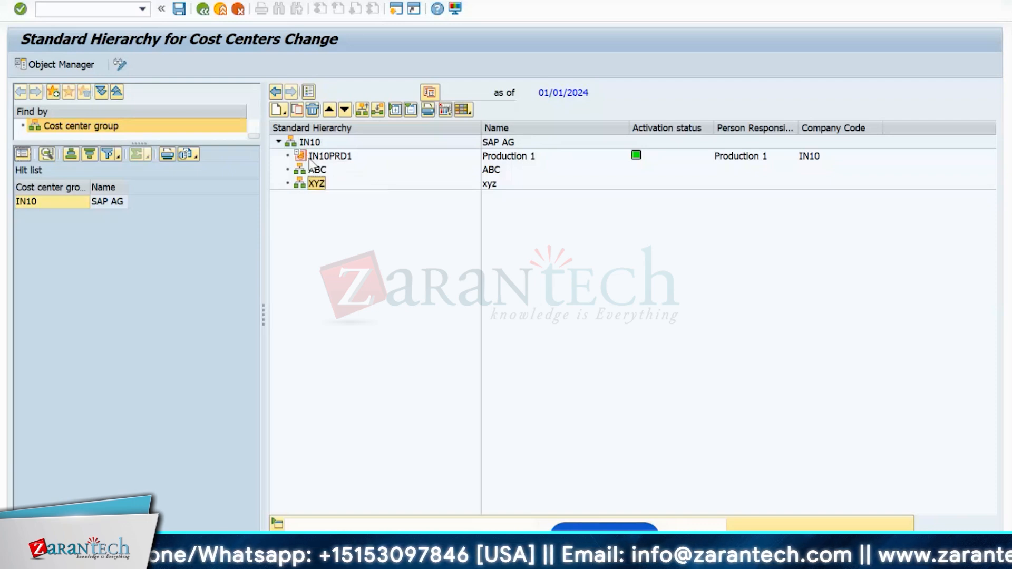
left_click(312, 144)
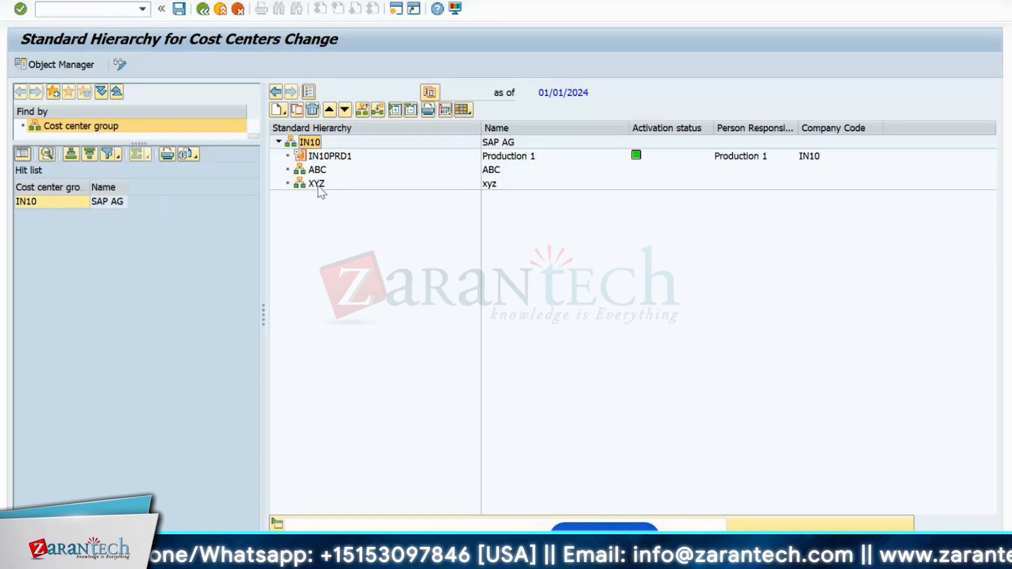
- Open IN10PRD1's basic data and highlight its ID's IN10 prefix and PRD1 suffix
double_click(326, 157)
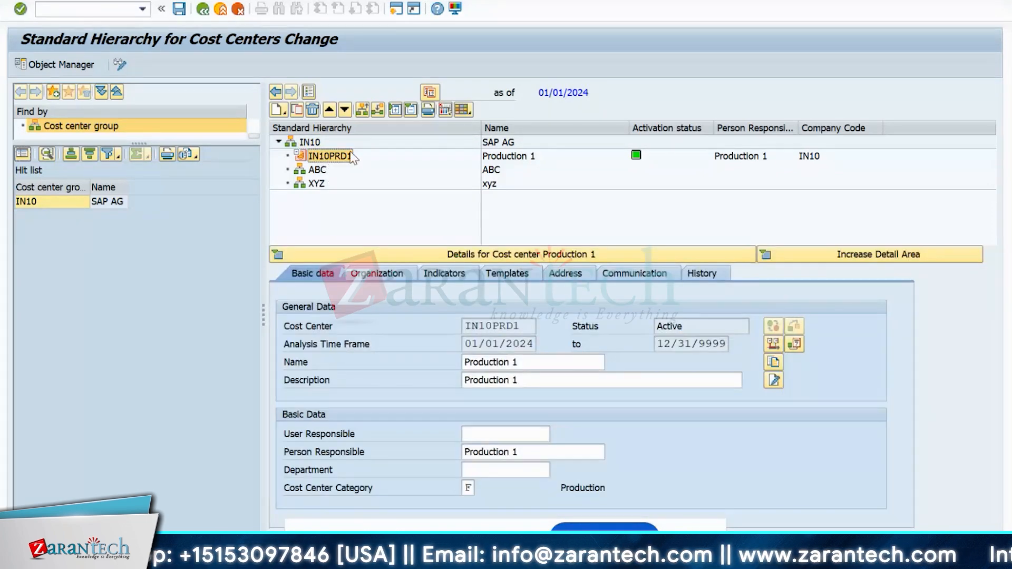
left_click(531, 325)
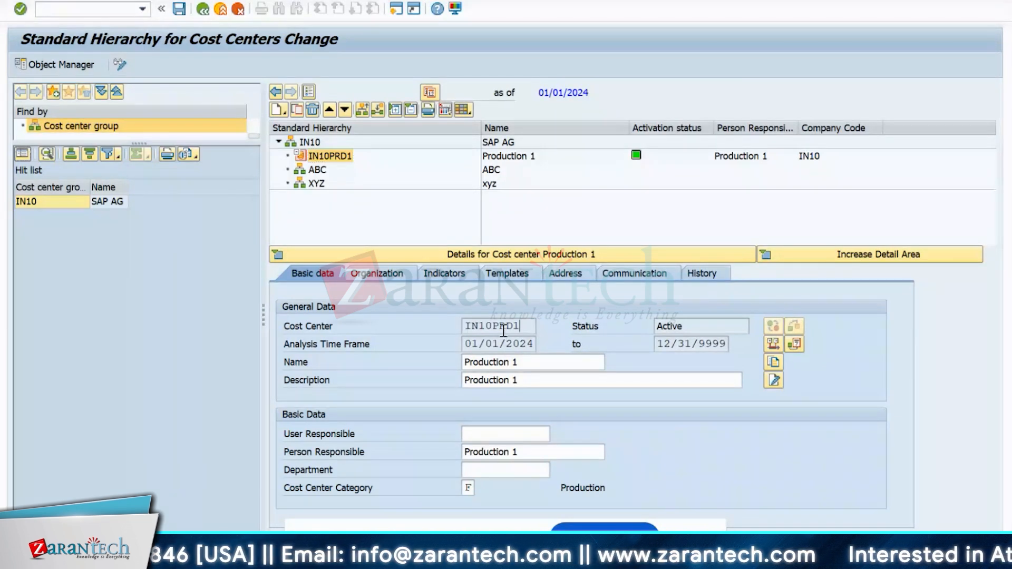
left_click_drag(467, 325, 526, 320)
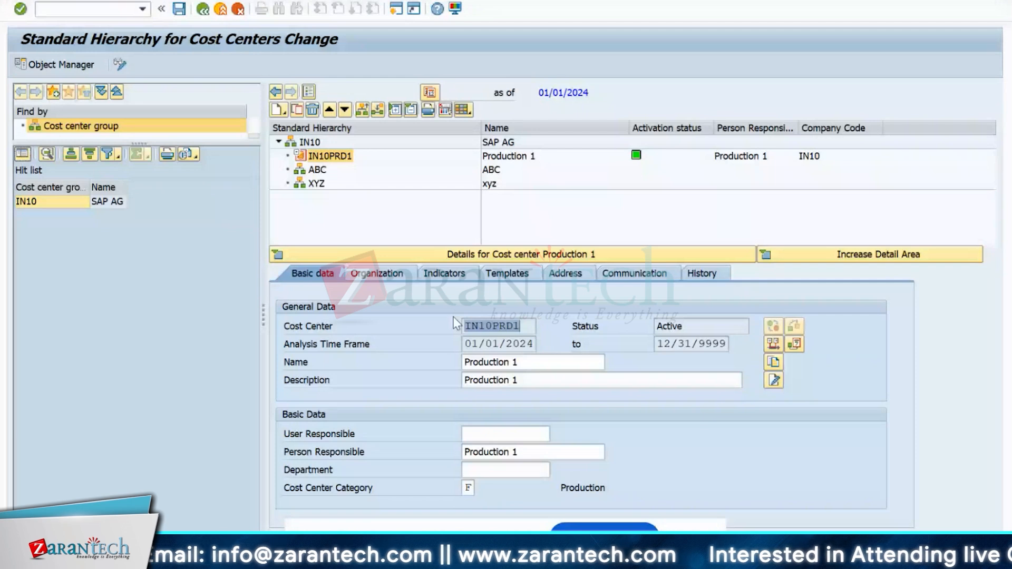
left_click(490, 326)
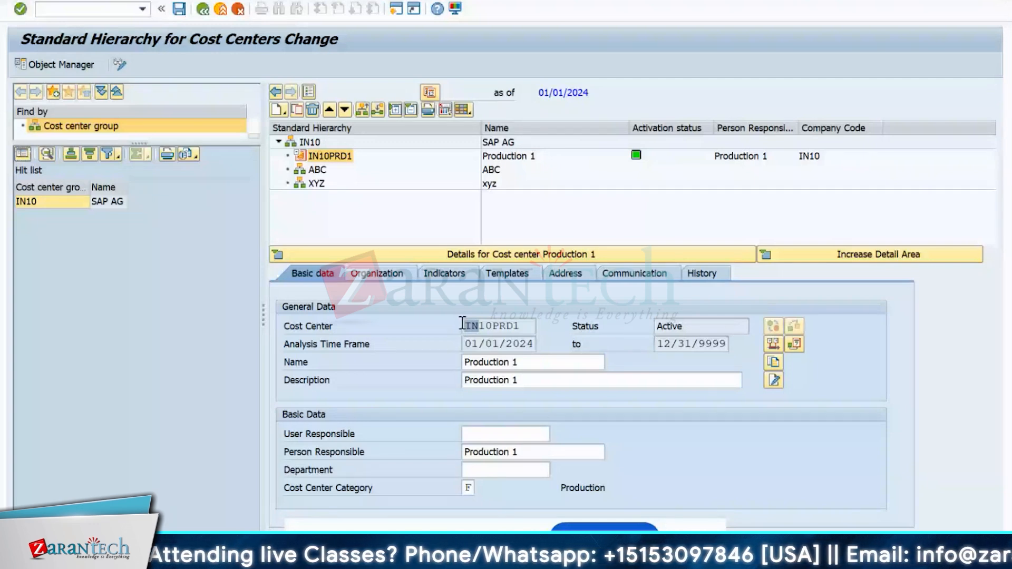
left_click_drag(463, 323, 486, 328)
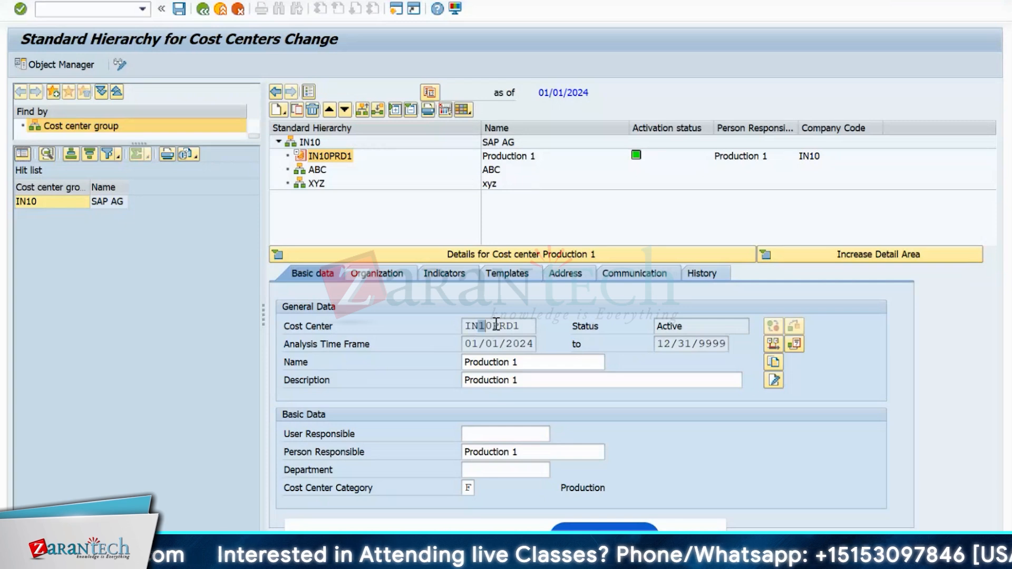
left_click_drag(496, 323, 451, 330)
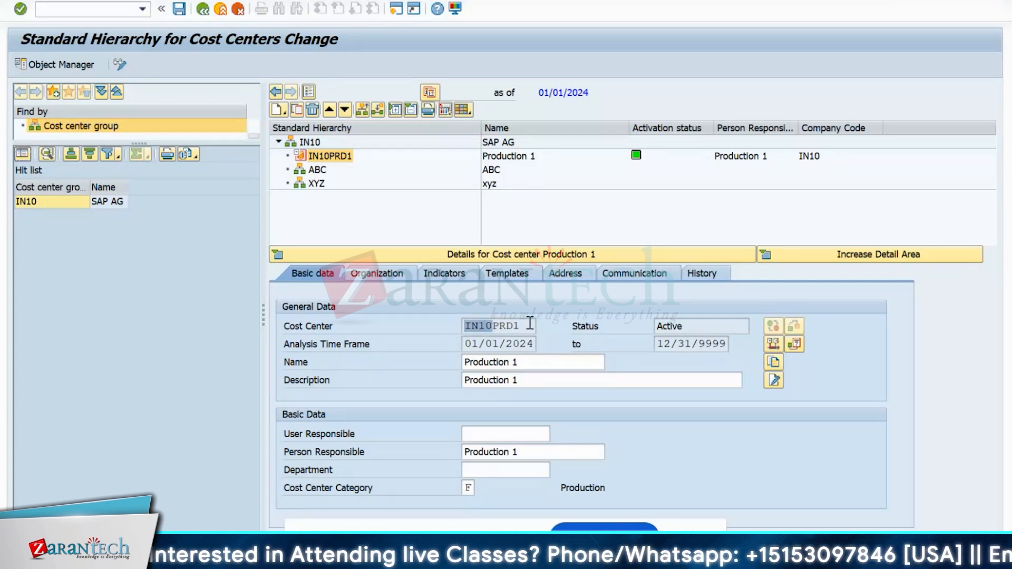
left_click_drag(527, 325, 493, 326)
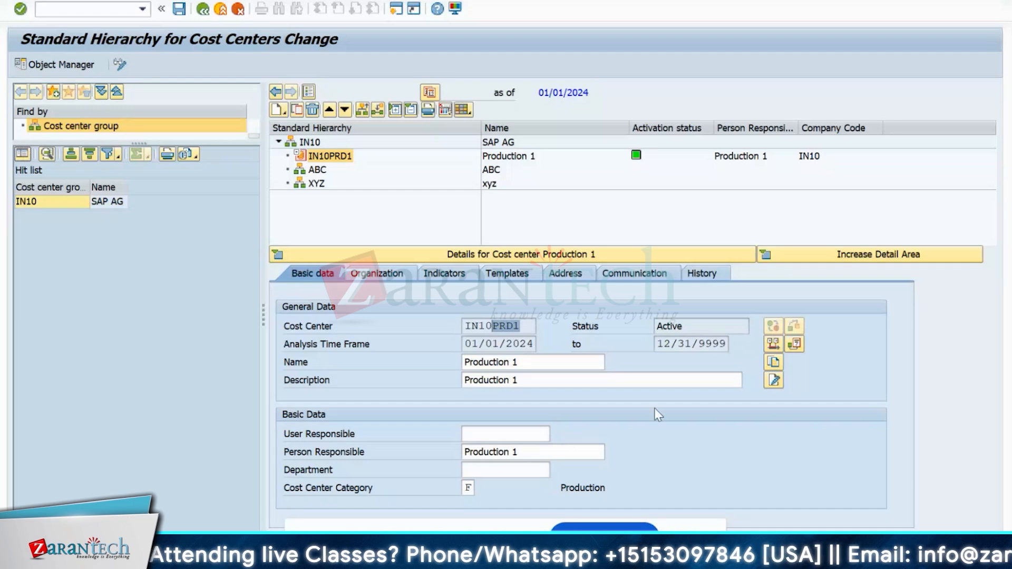
- Browse IN10PRD1's Organization, Indicators, Templates, Address, Communication and History tabs, then close its details
left_click(352, 276)
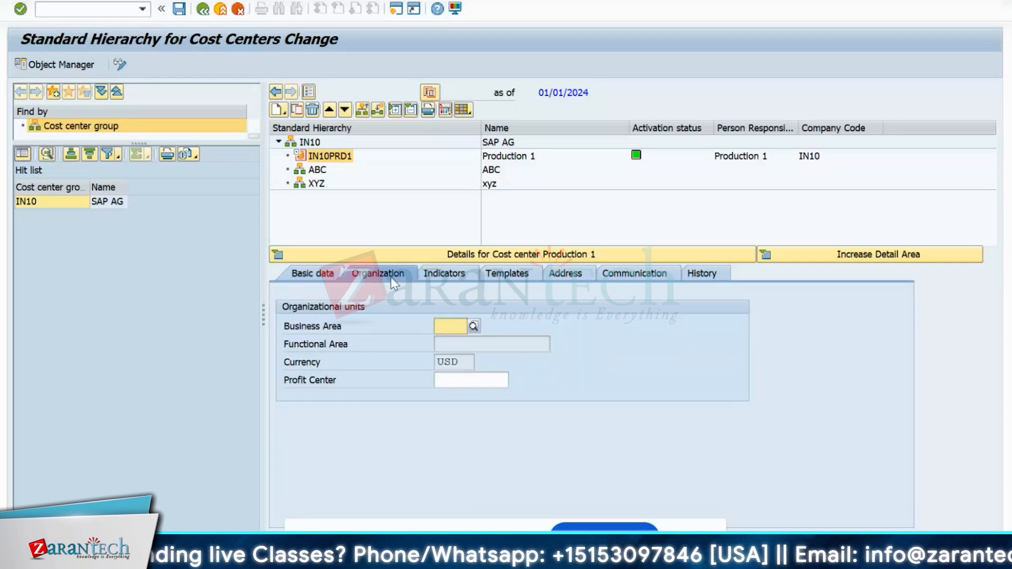
left_click(431, 280)
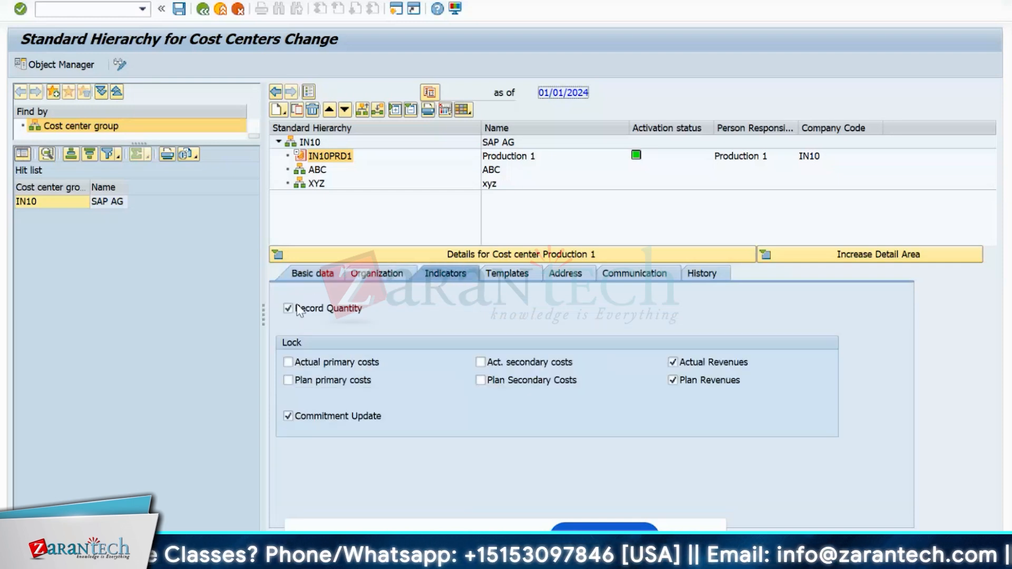
left_click(512, 278)
left_click(565, 274)
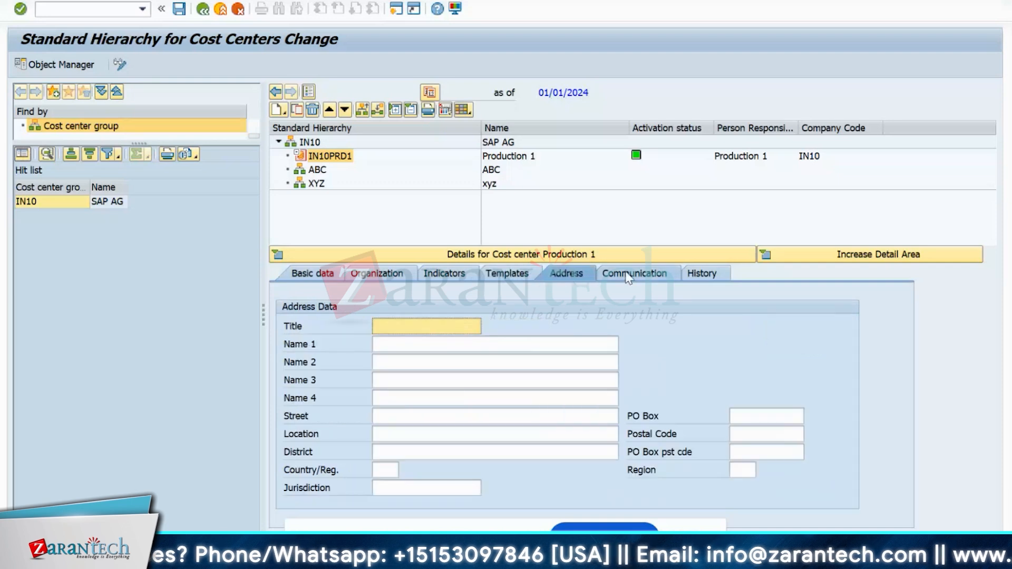
left_click(635, 274)
left_click(706, 274)
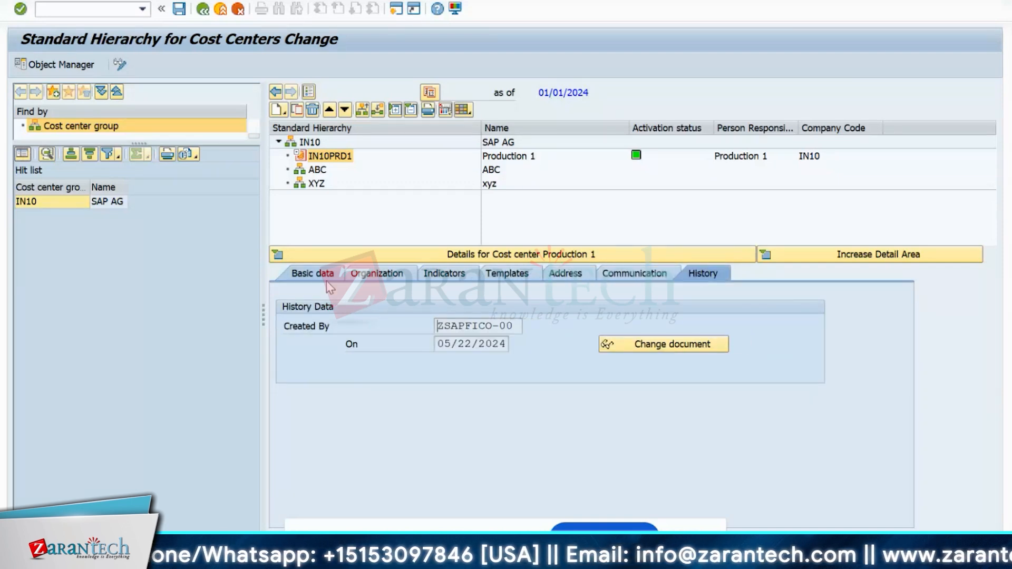
left_click(313, 275)
left_click(377, 274)
left_click(507, 274)
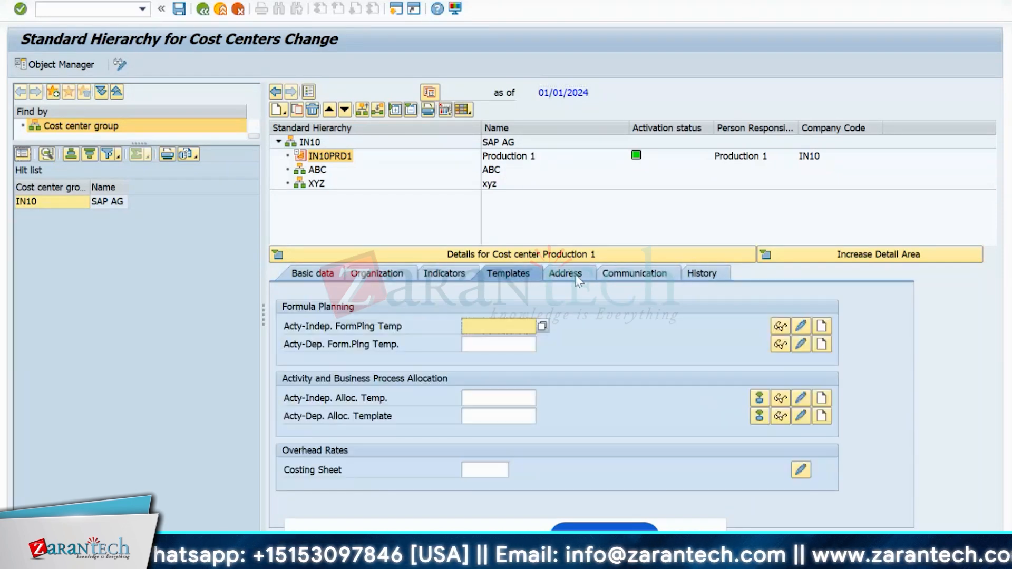
left_click(565, 273)
left_click(637, 270)
left_click(706, 273)
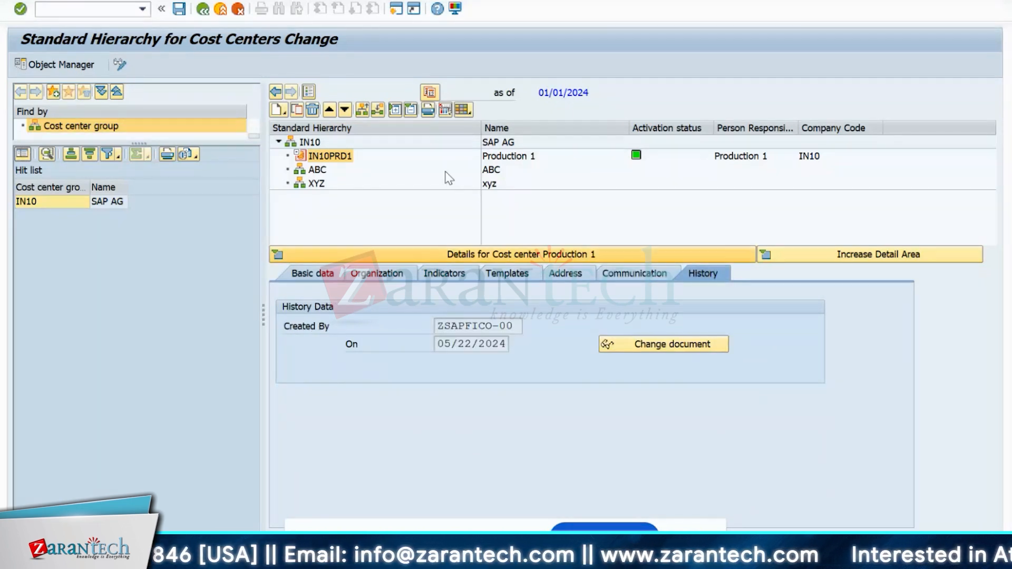
left_click(277, 255)
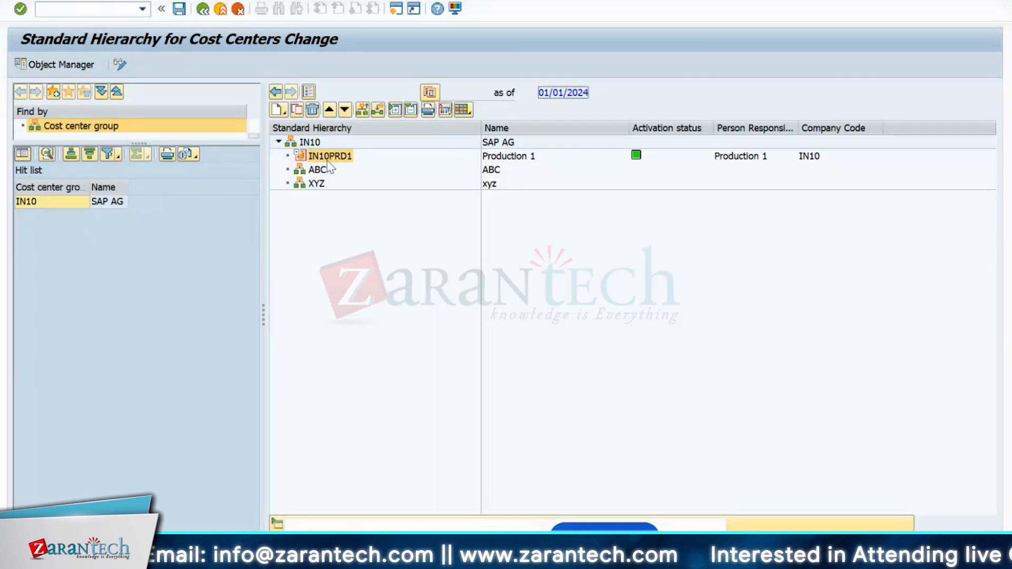
left_click(313, 143)
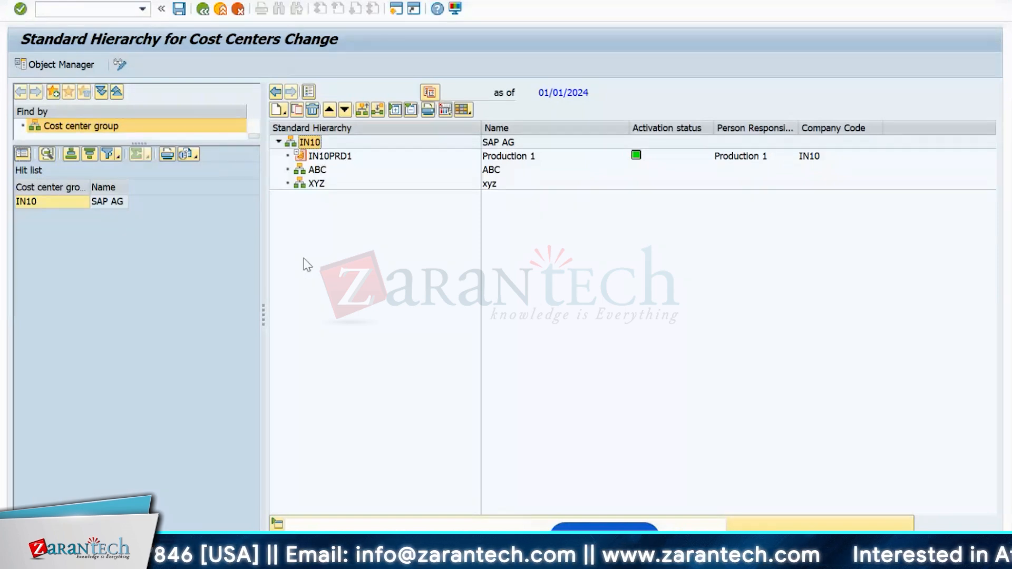
left_click(343, 156)
left_click(357, 171)
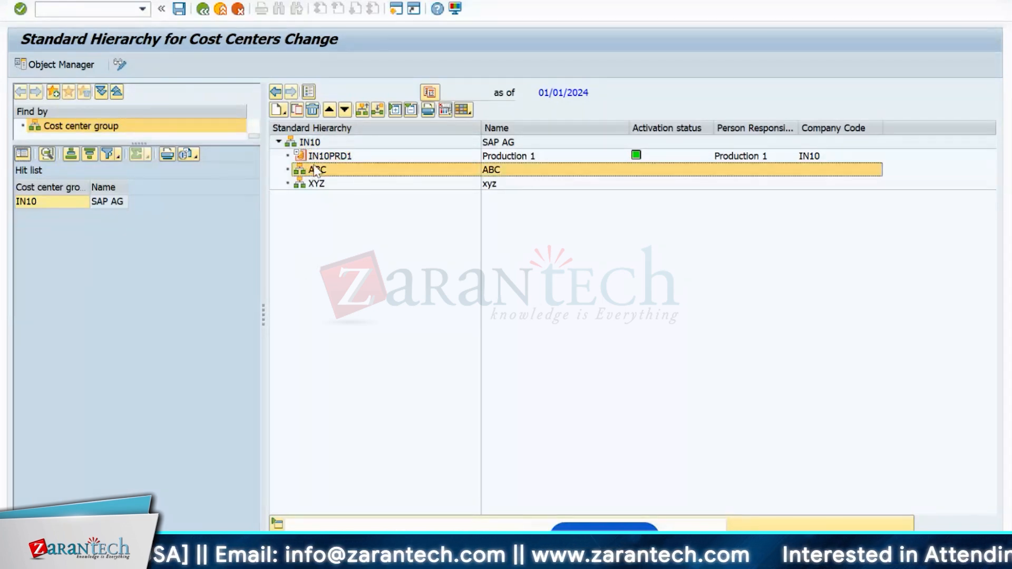
left_click(315, 143)
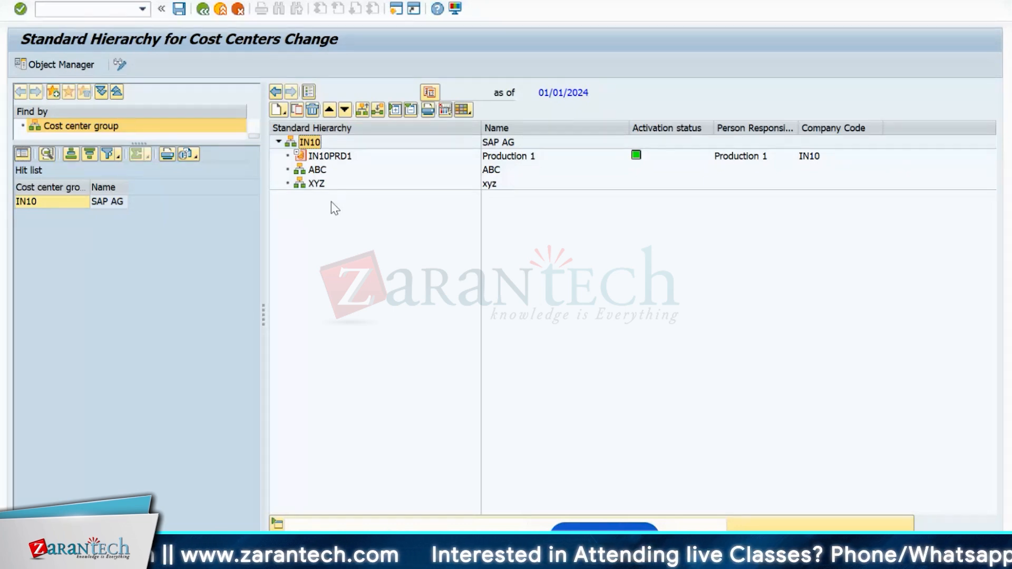
left_click(318, 170)
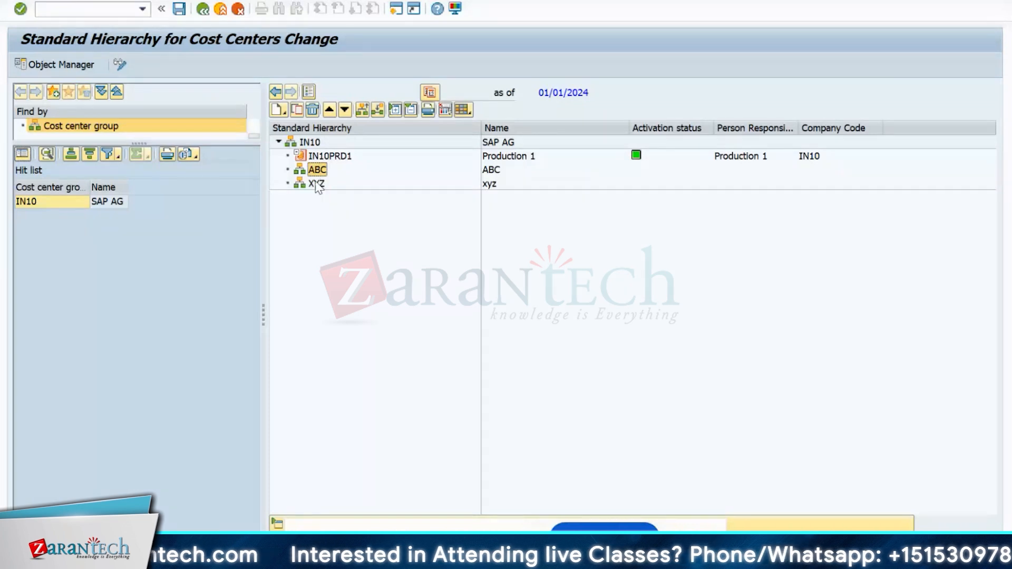
left_click(317, 184)
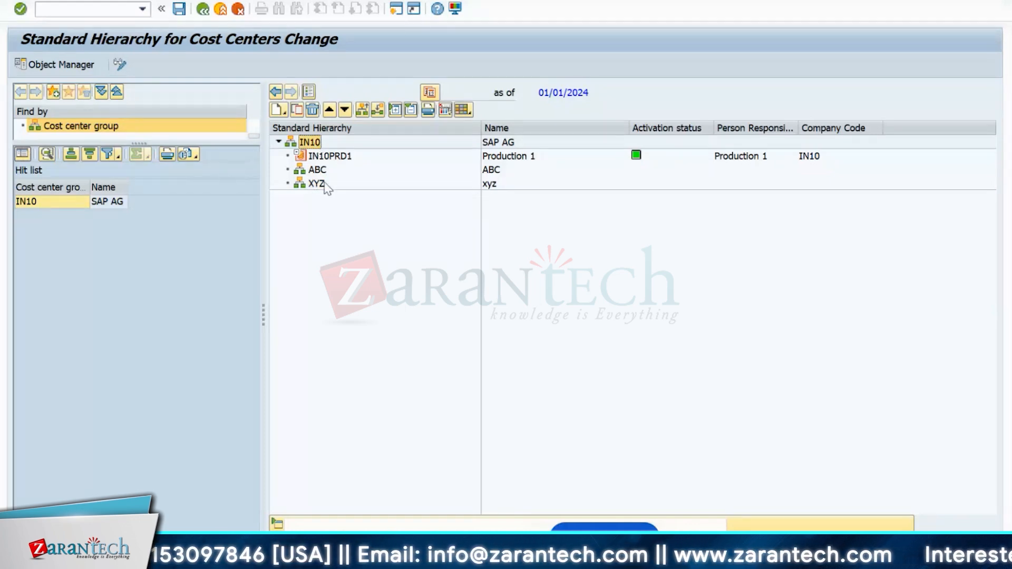
- In a new session, go through Accounting > Controlling > Cost Center Accounting and launch KSH1 Create
left_click(393, 14)
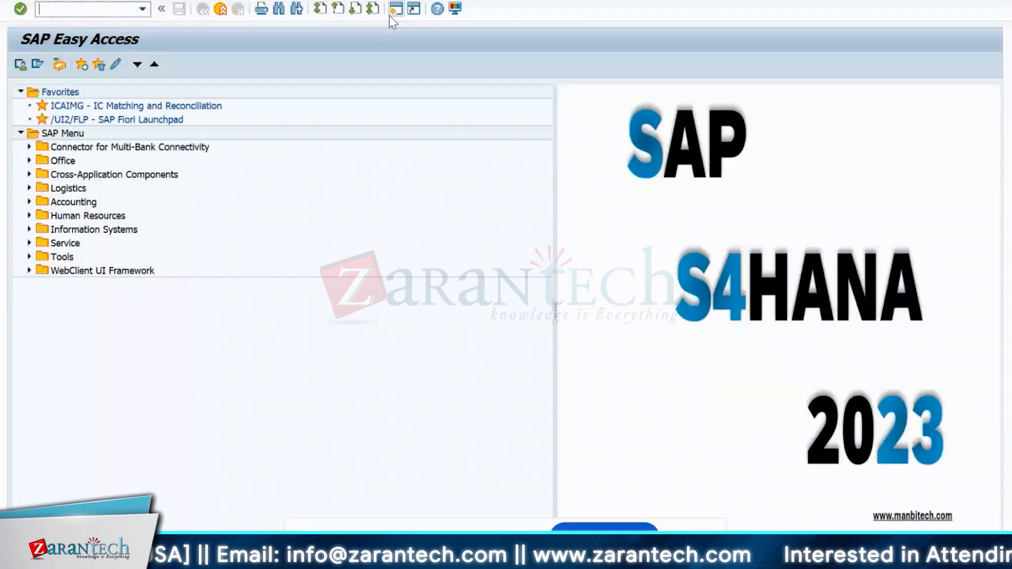
left_click(29, 202)
left_click(37, 243)
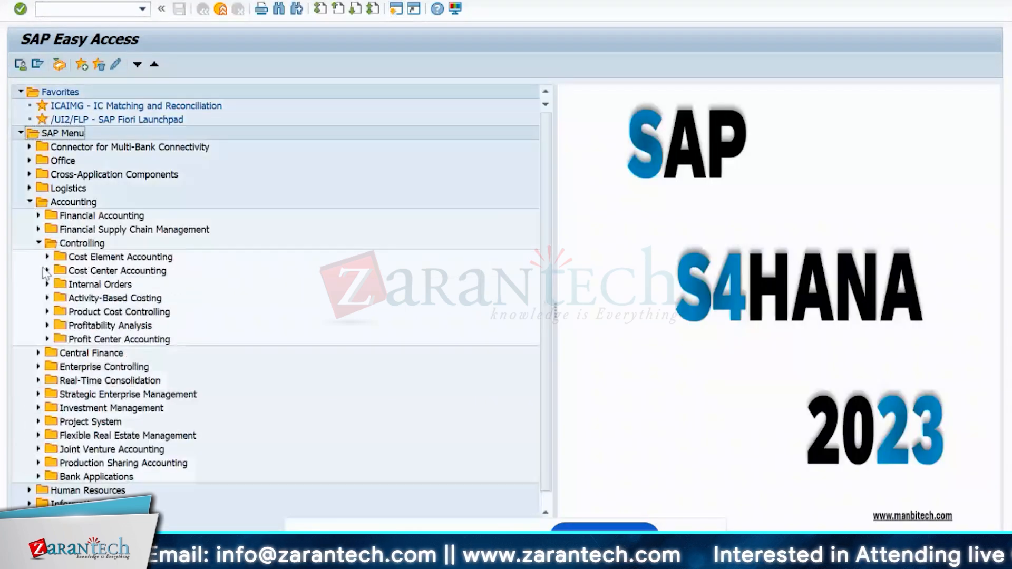
left_click(47, 271)
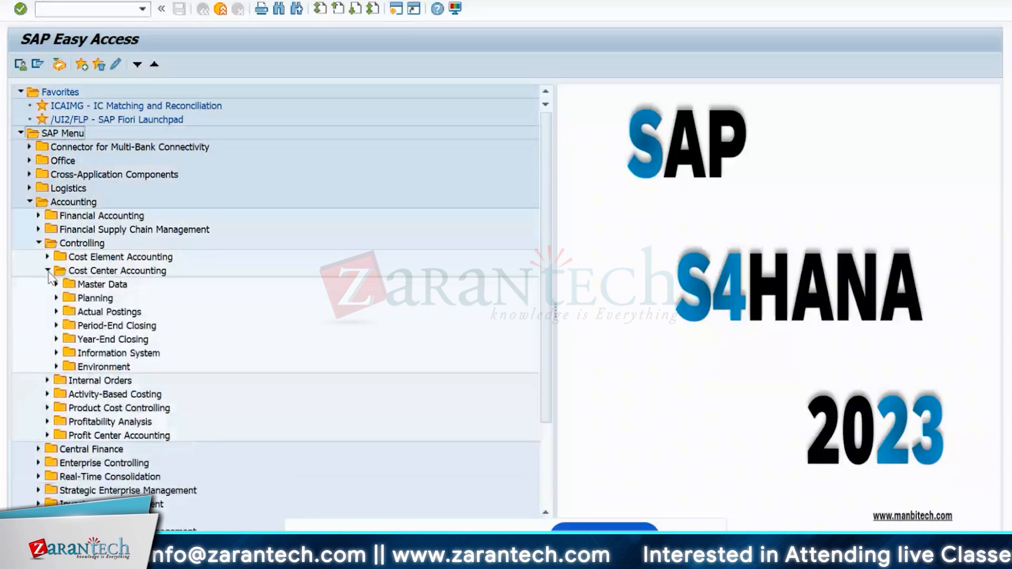
left_click(56, 285)
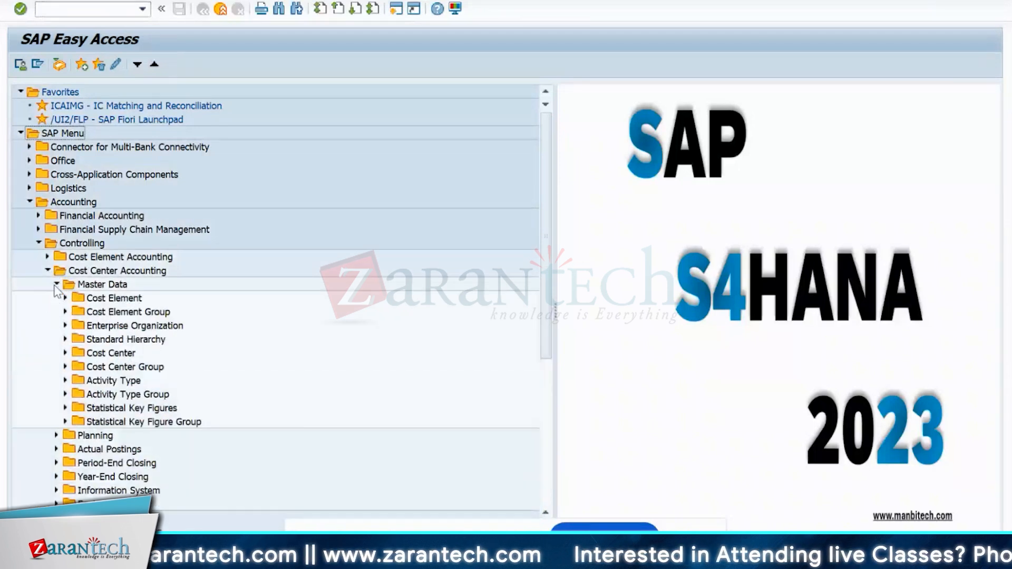
left_click(65, 354)
left_click(75, 367)
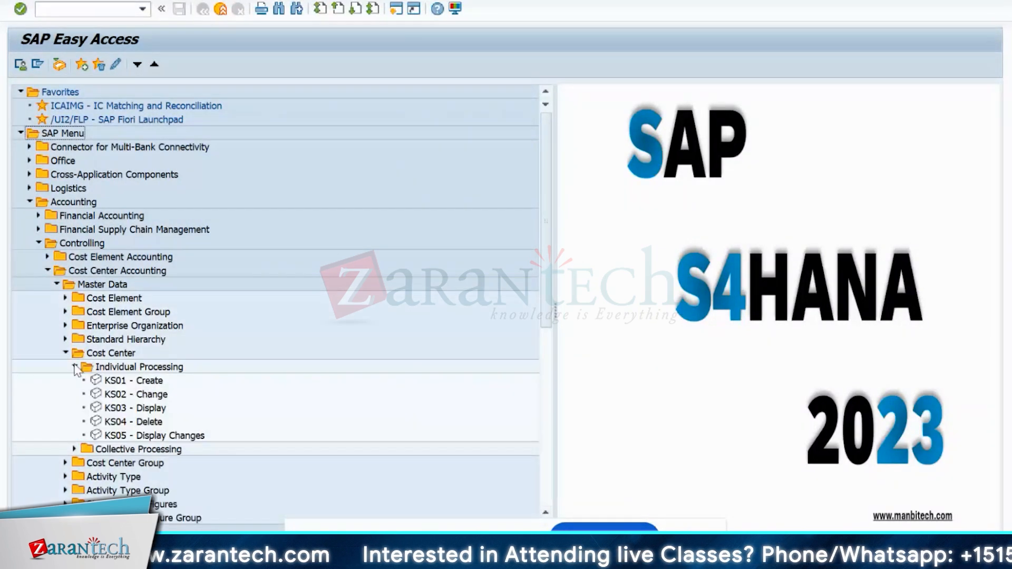
left_click(75, 367)
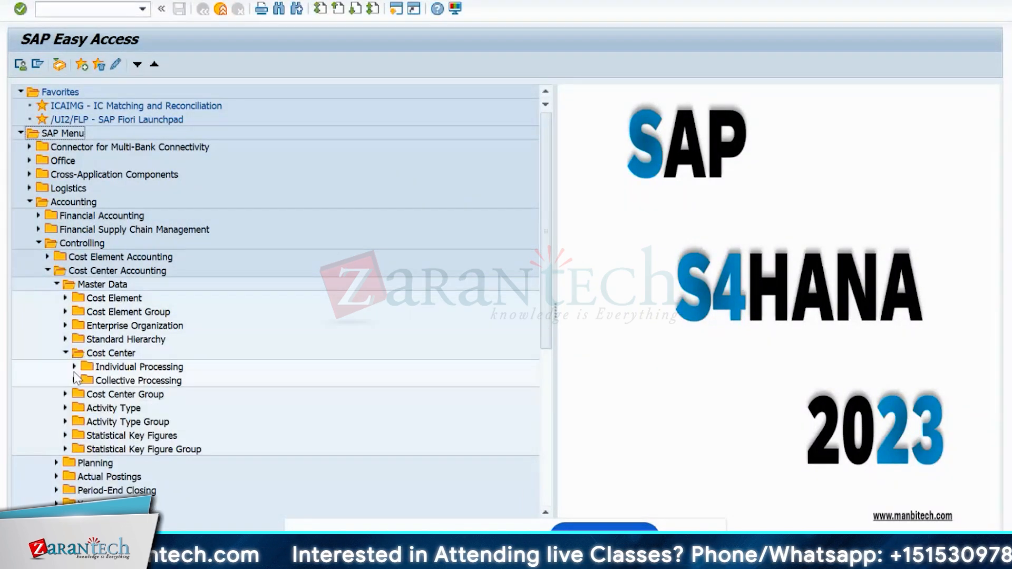
left_click(66, 394)
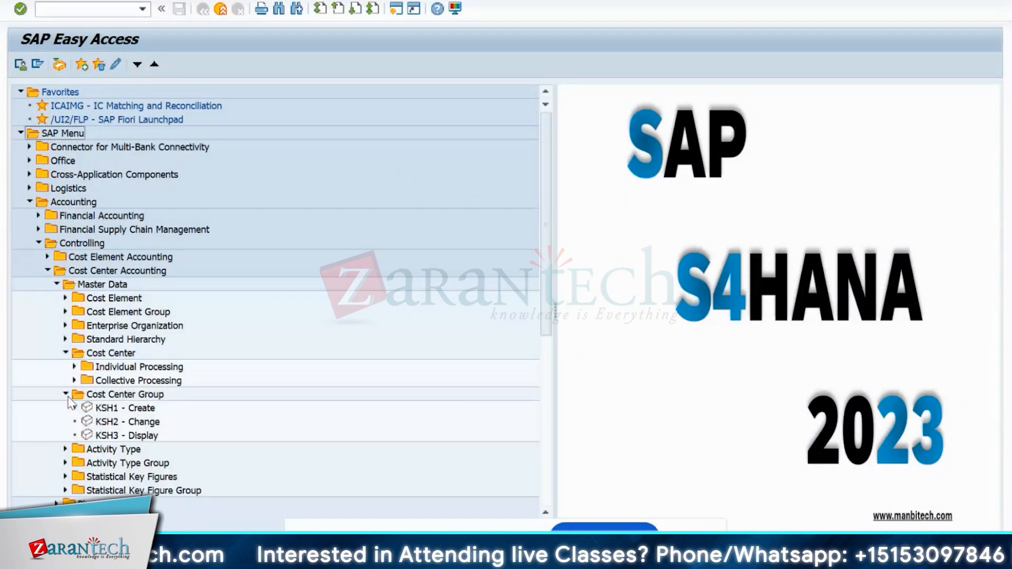
double_click(106, 409)
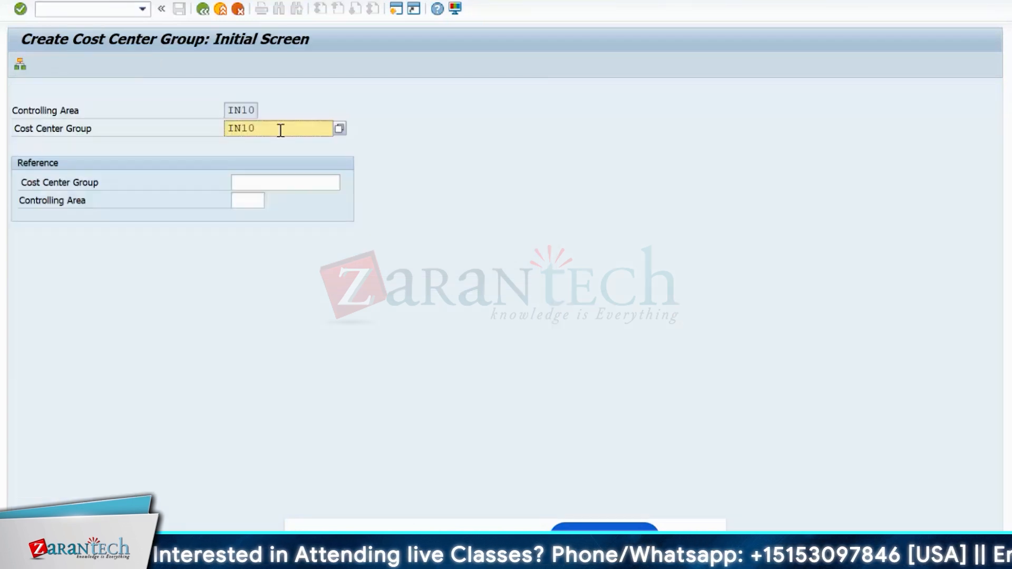
- Replace the prefilled group name with IN10_PRD and continue to its structure screen
key("BackSpace")
key("BackSpace")
key("BackSpace")
key("BackSpace")
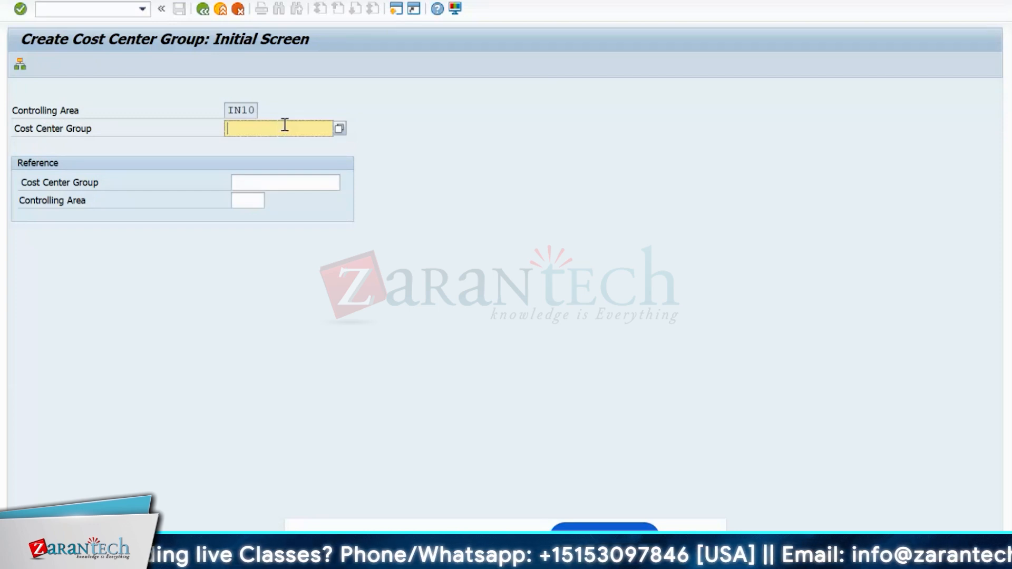
type("IN10")
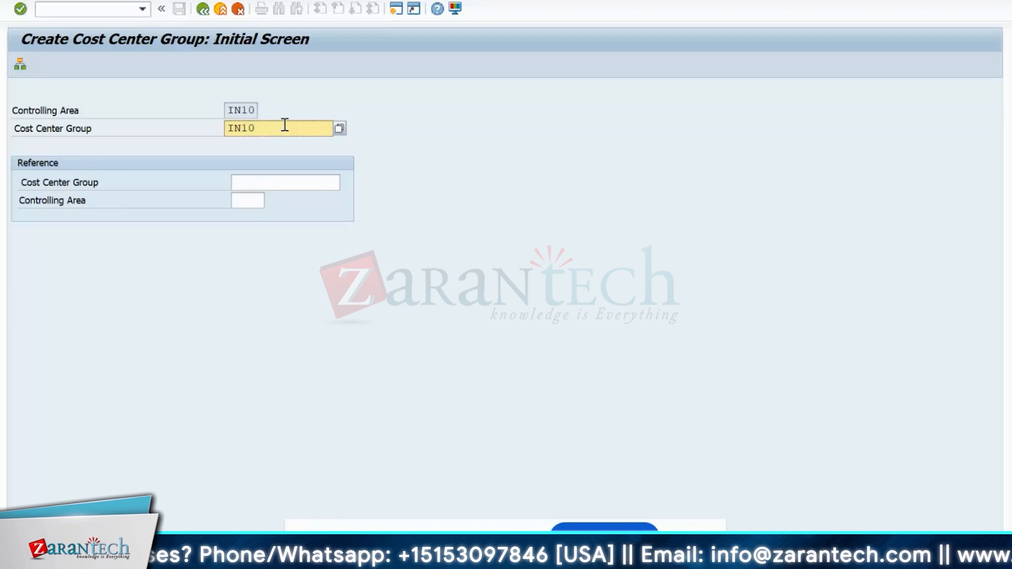
type("_PRD")
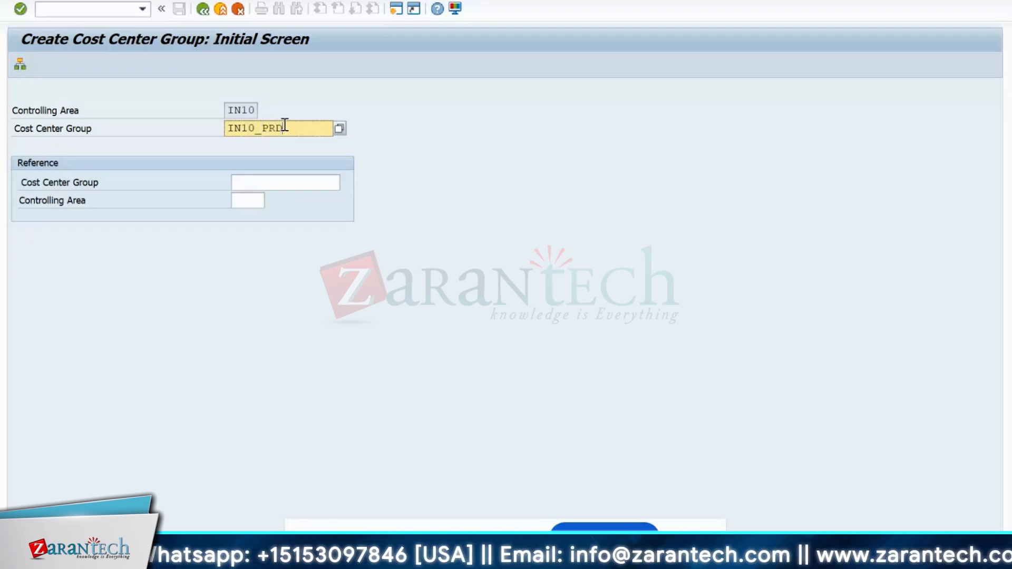
key("Return")
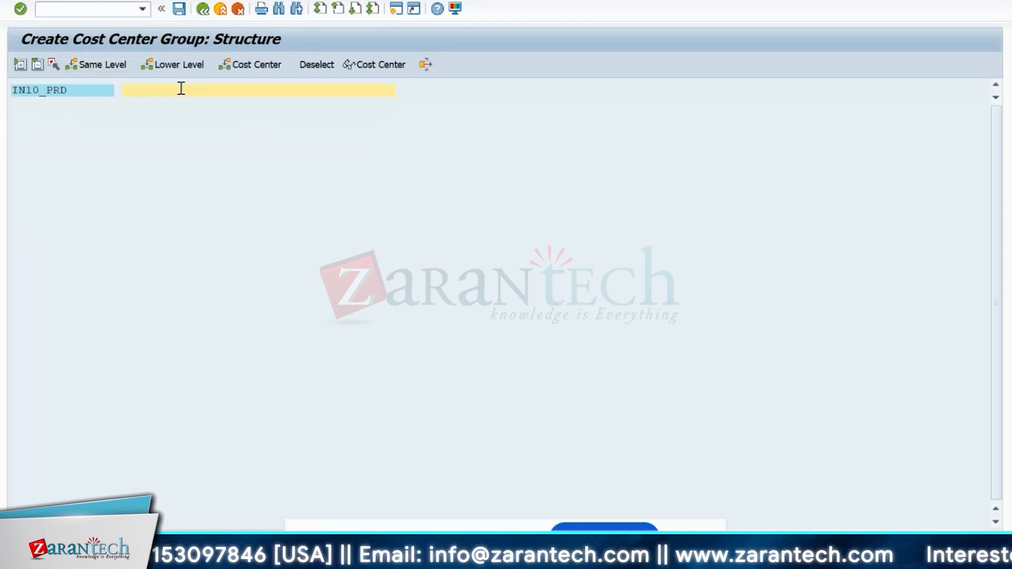
- Describe group IN10_PRD as Production and save it
type("Prod")
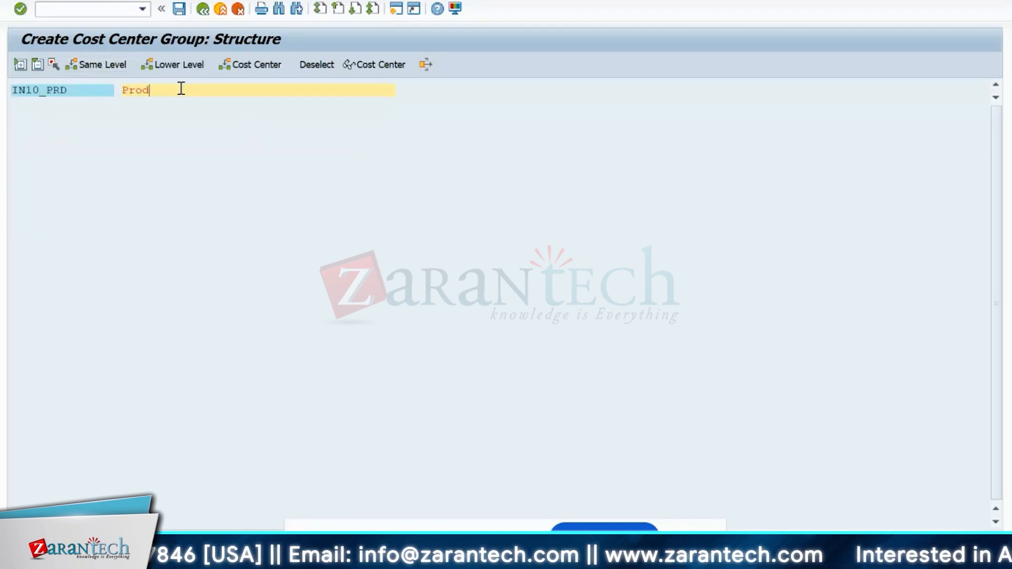
type("uction")
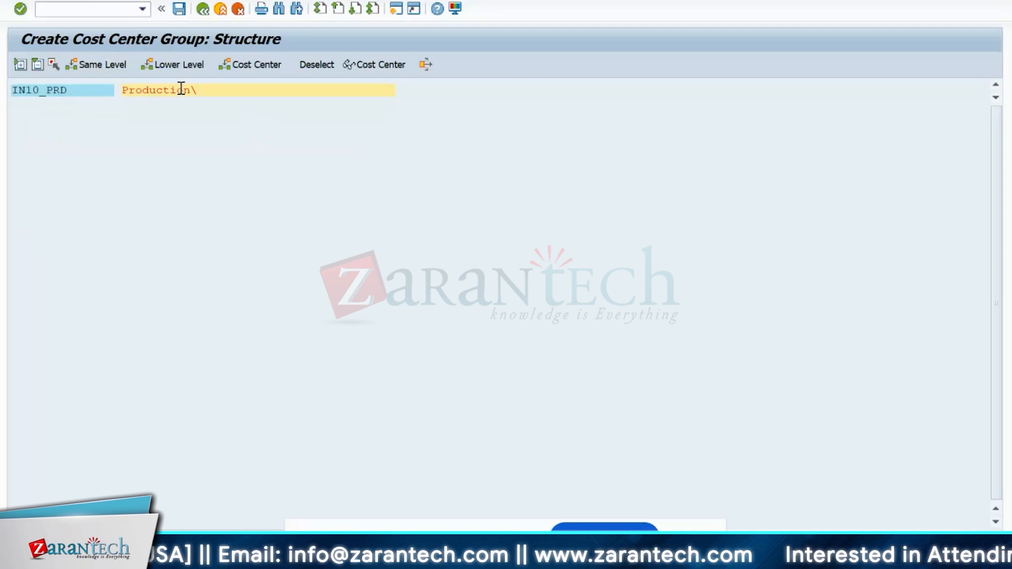
key("Return")
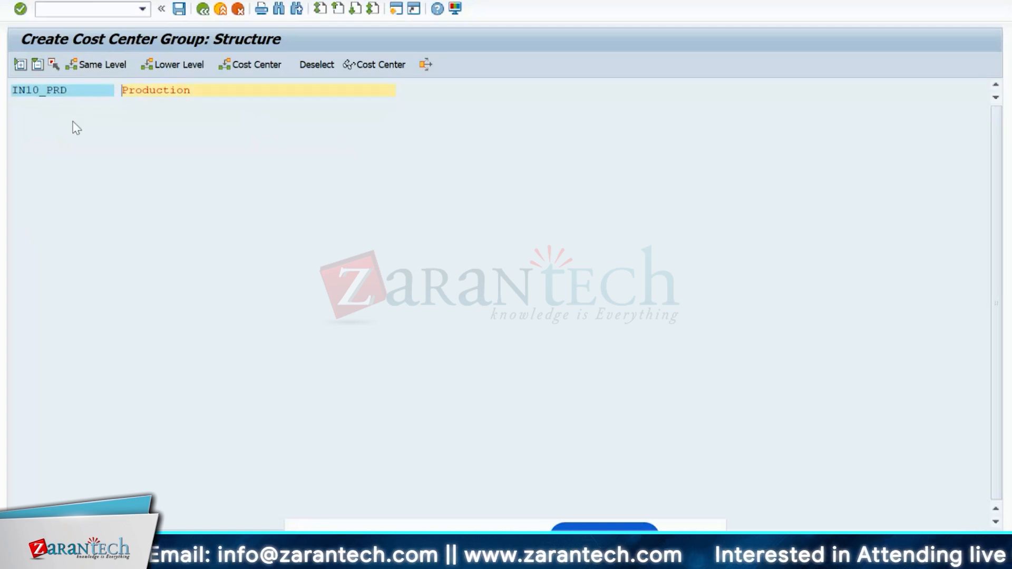
left_click(182, 7)
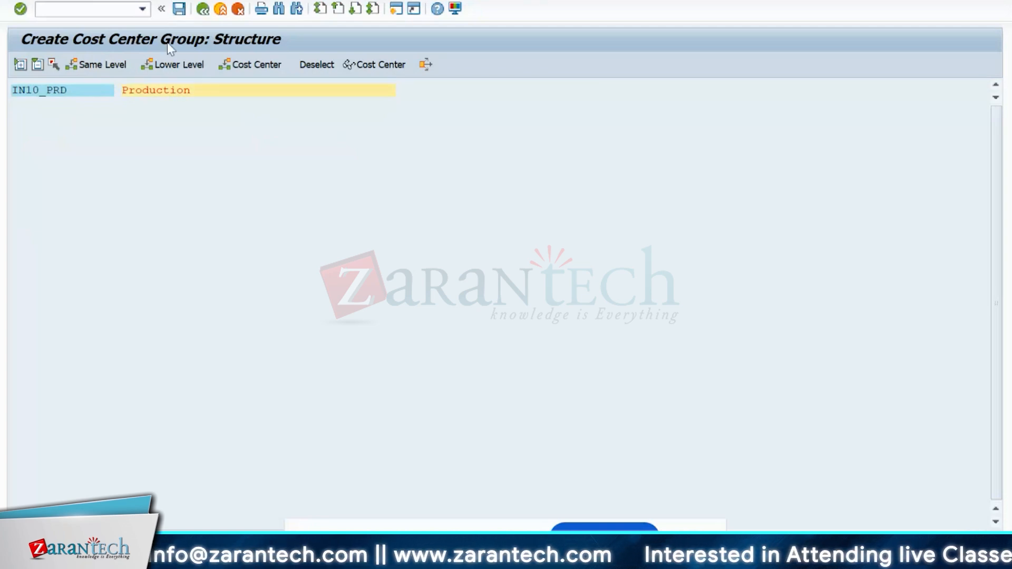
- Assign cost center IN10PRD1 to IN10_PRD via search, save, and return to Easy Access
left_click(68, 91)
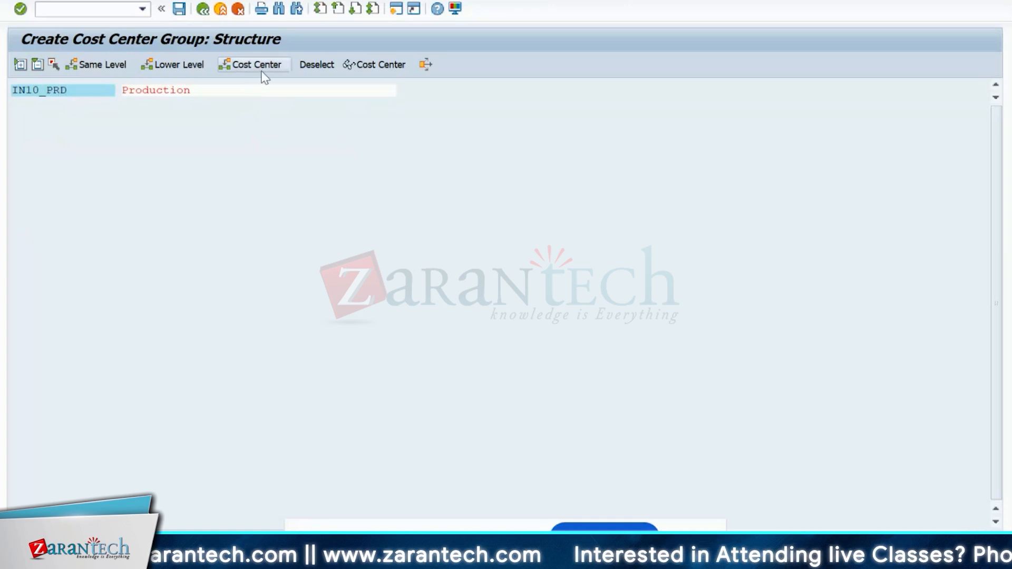
left_click(261, 69)
left_click(111, 116)
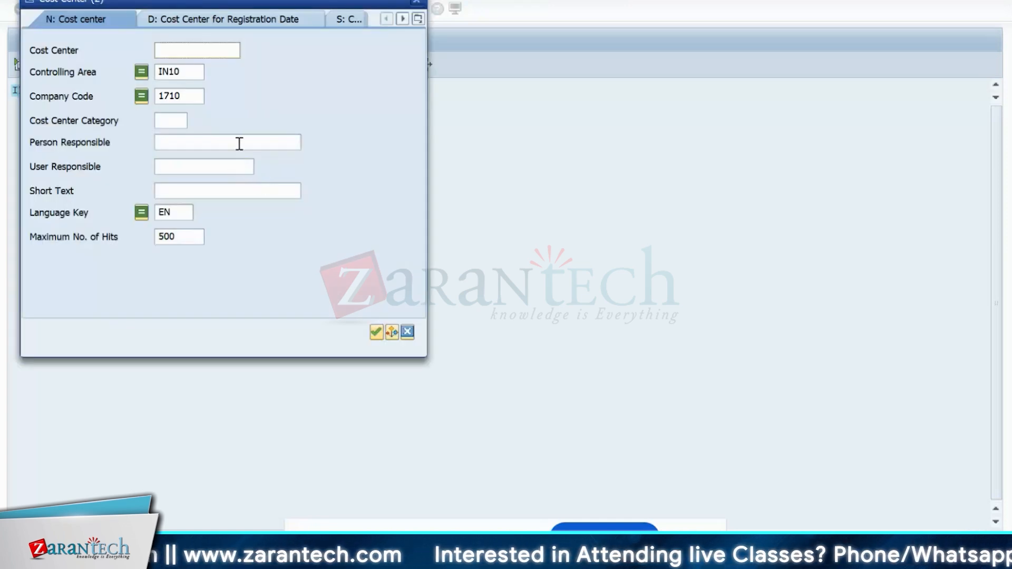
left_click(193, 100)
key("BackSpace")
key("BackSpace")
key("BackSpace")
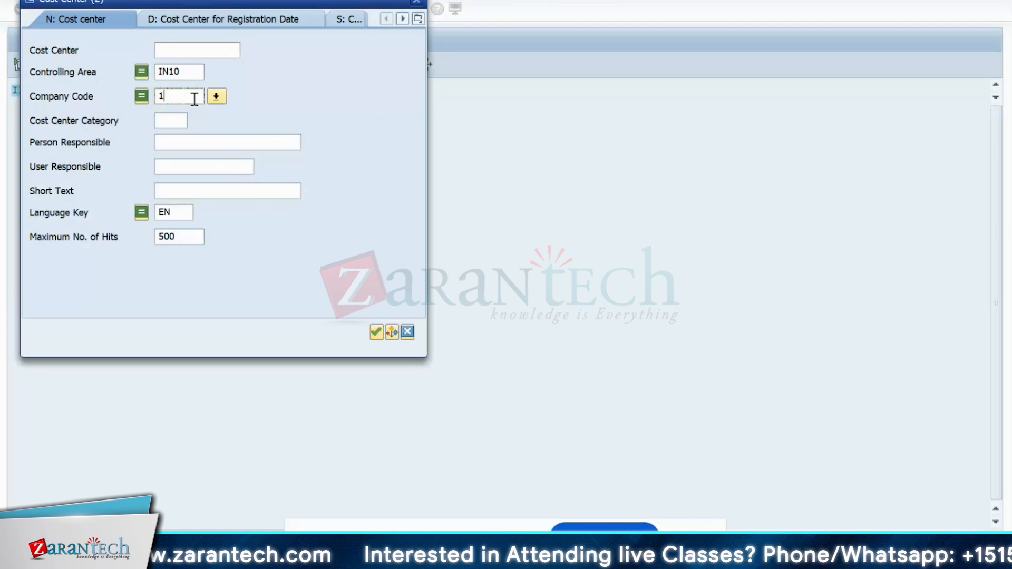
key("BackSpace")
key("Return")
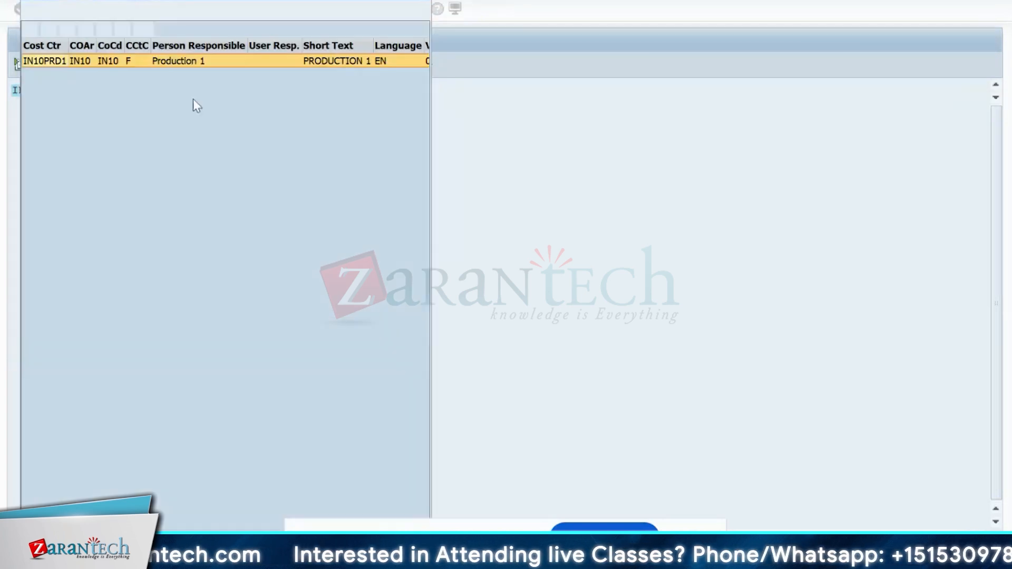
double_click(57, 67)
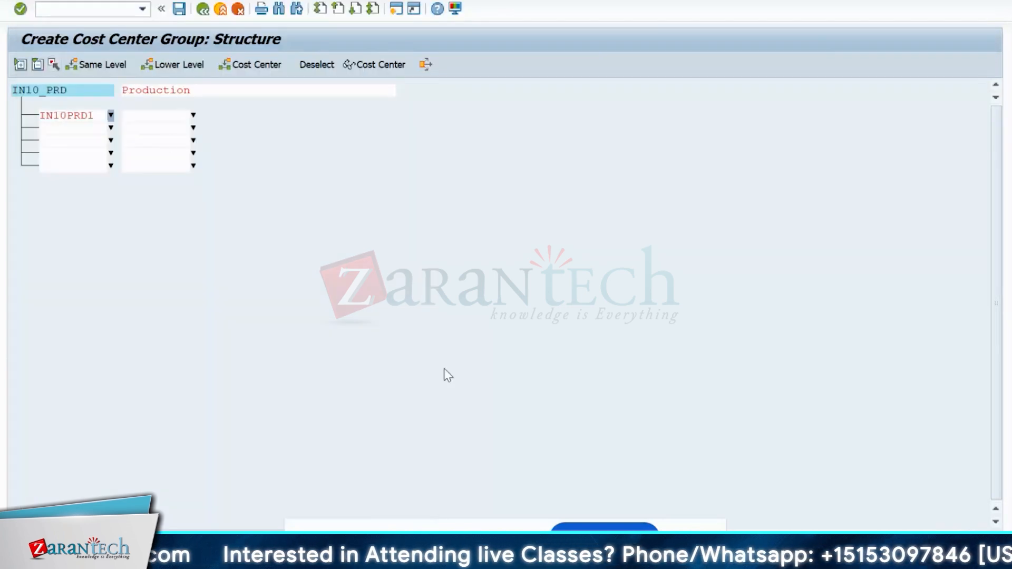
left_click(180, 9)
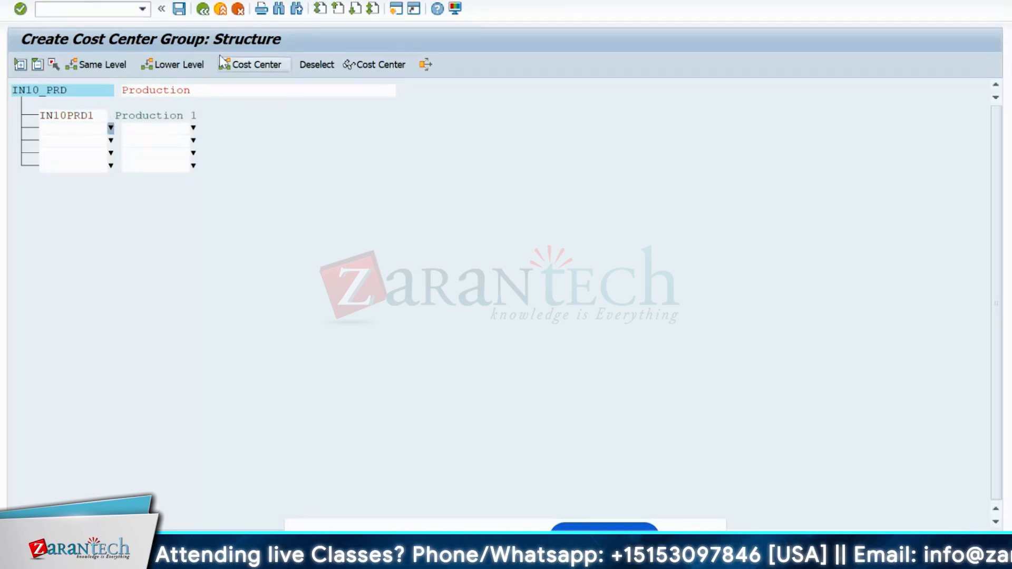
left_click(202, 14)
left_click(197, 13)
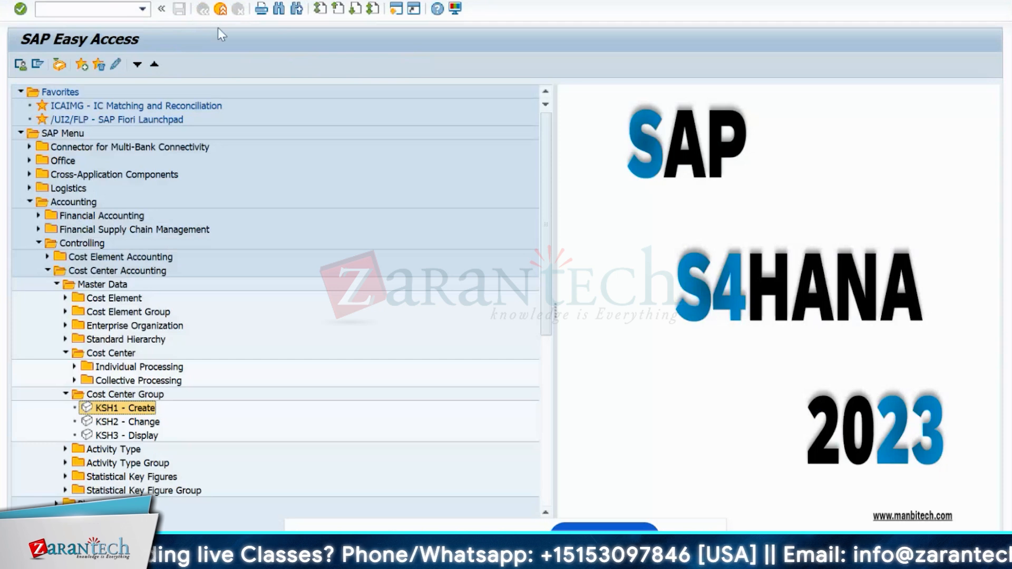
- Run OKEON and display the locked IN10 hierarchy read-only with details collapsed
left_click(106, 11)
type("ok")
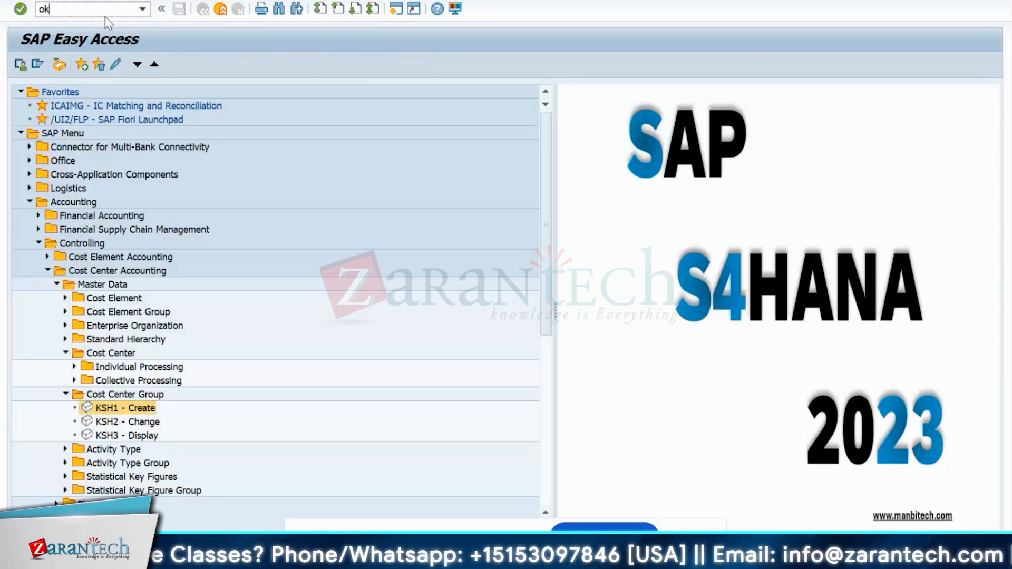
type("eon")
key("Return")
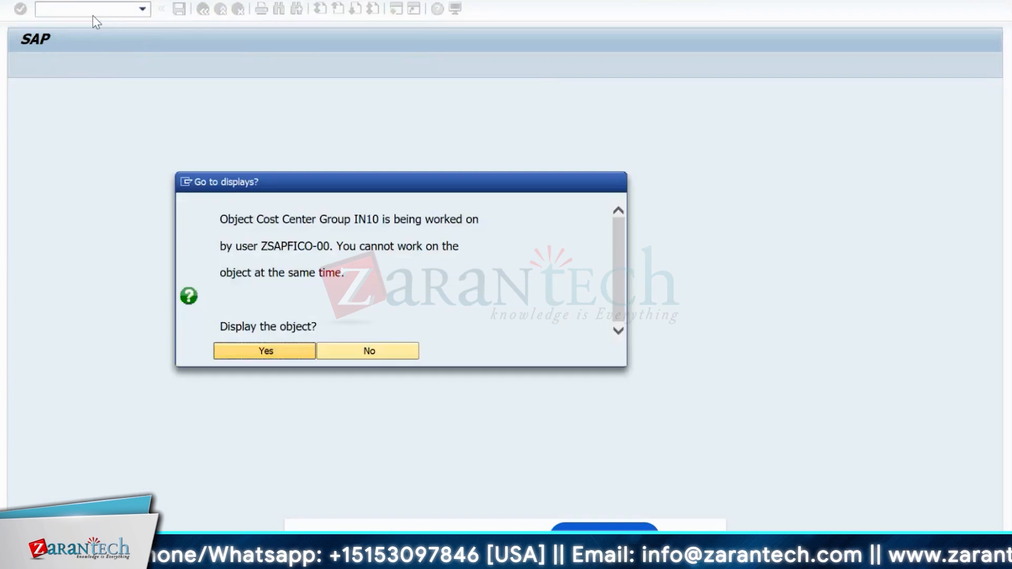
left_click(240, 352)
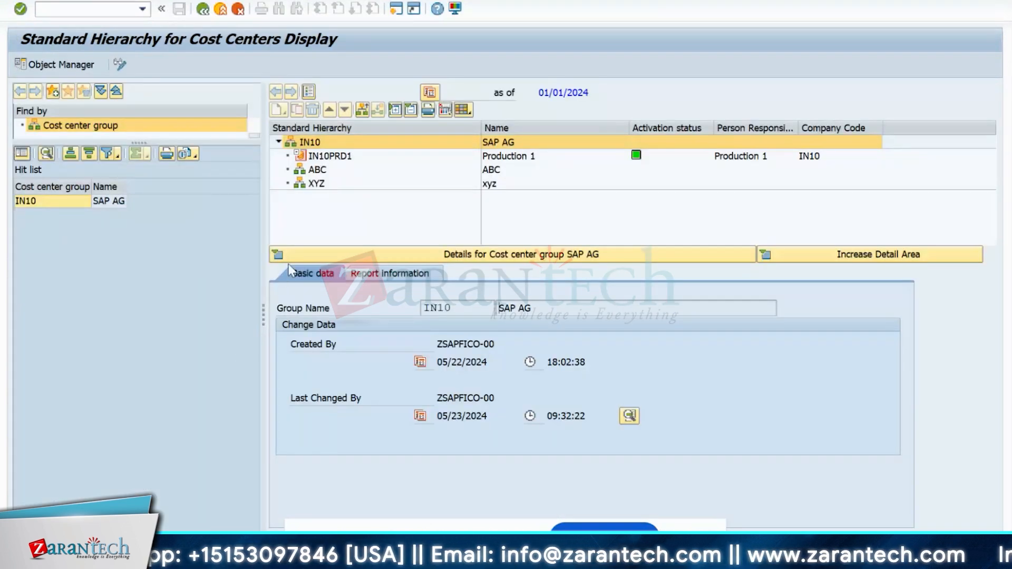
left_click(289, 257)
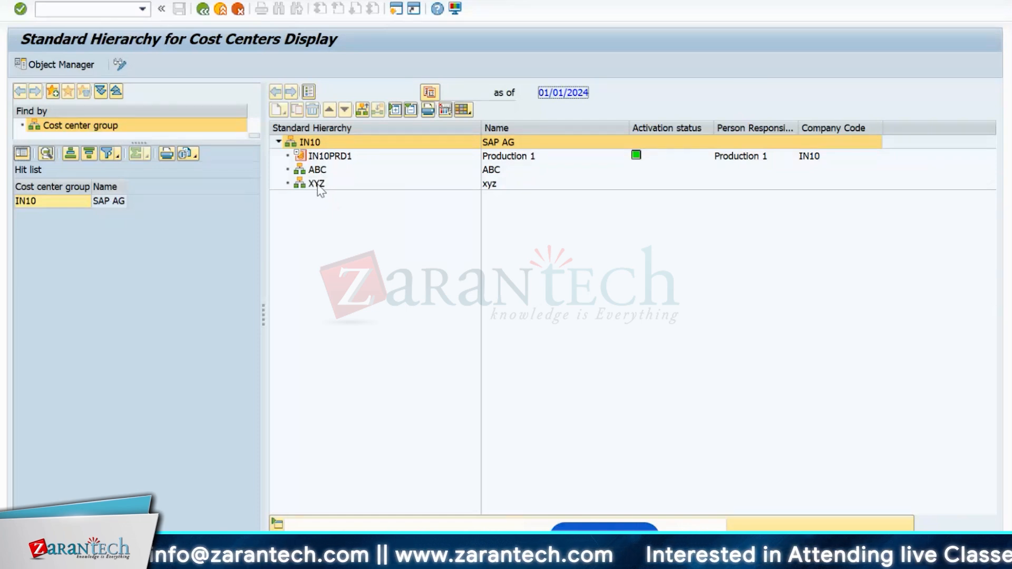
- Switch the IN10 node to a change-mode window, then close that duplicate window
left_click(309, 144)
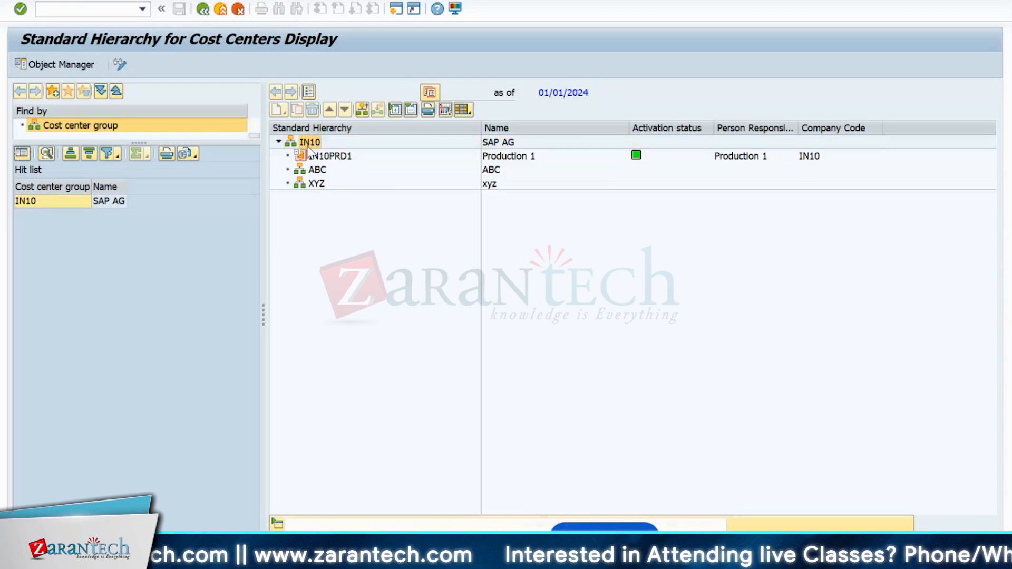
right_click(309, 148)
mouse_move(648, 559)
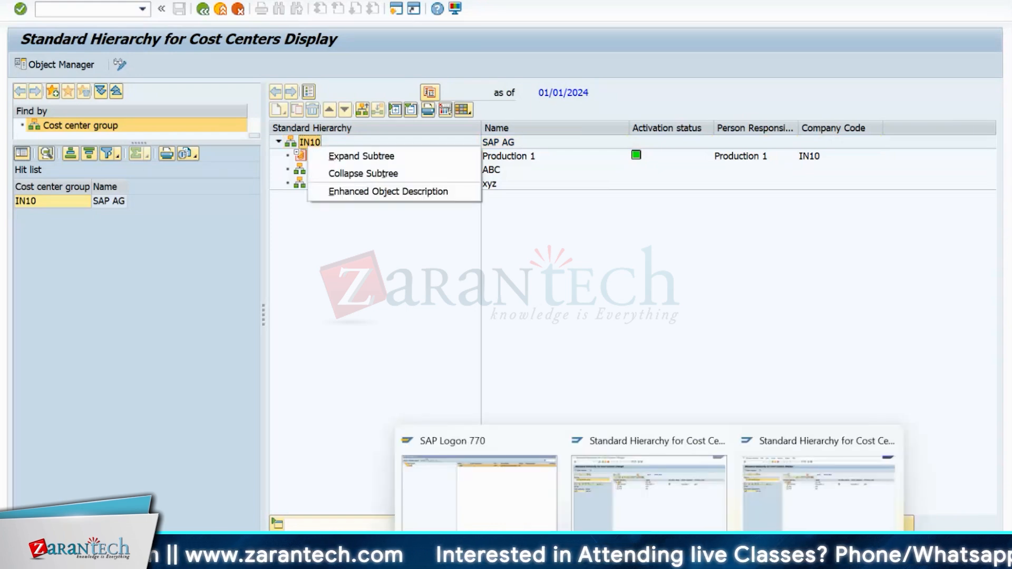
left_click(675, 498)
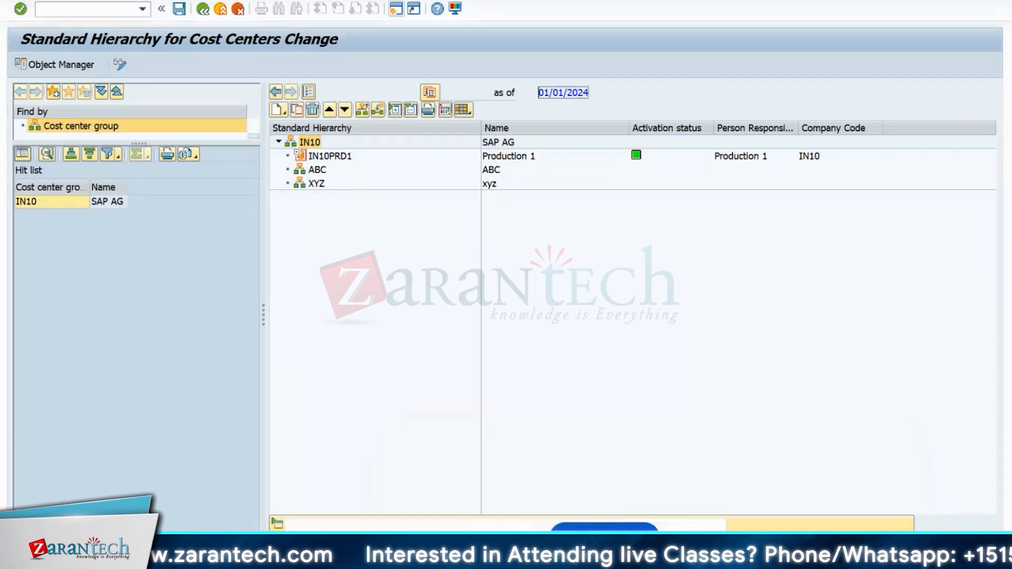
left_click(318, 3)
left_click(312, 22)
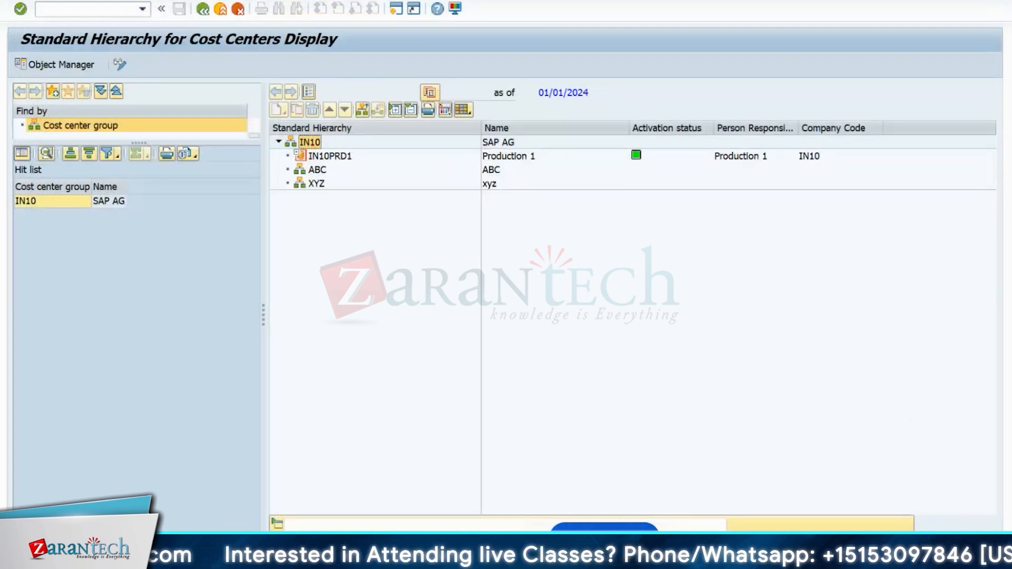
right_click(311, 143)
left_click(285, 265)
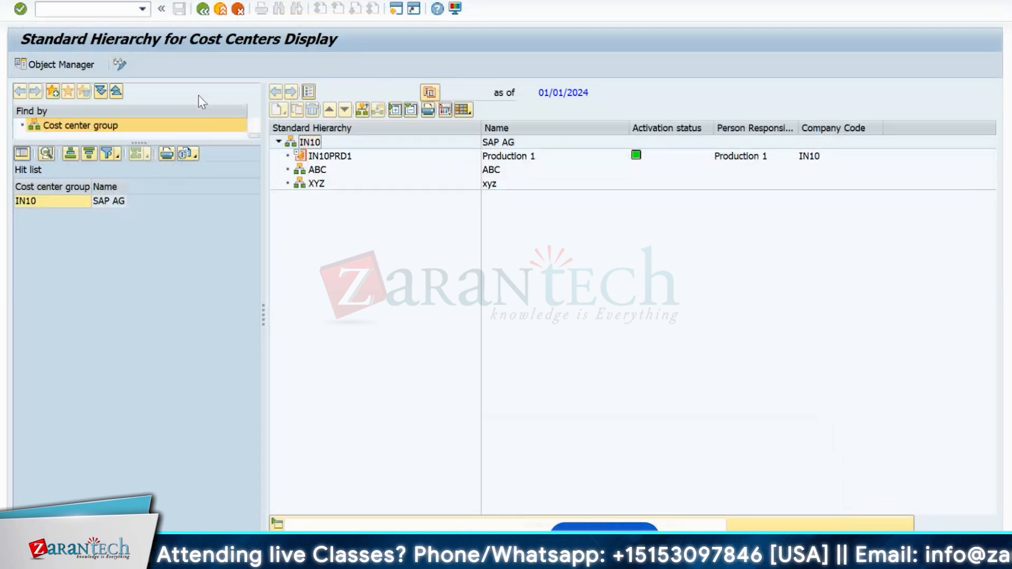
- Leave the hierarchy display and rerun OKEON from the transaction history
left_click(203, 9)
left_click(141, 9)
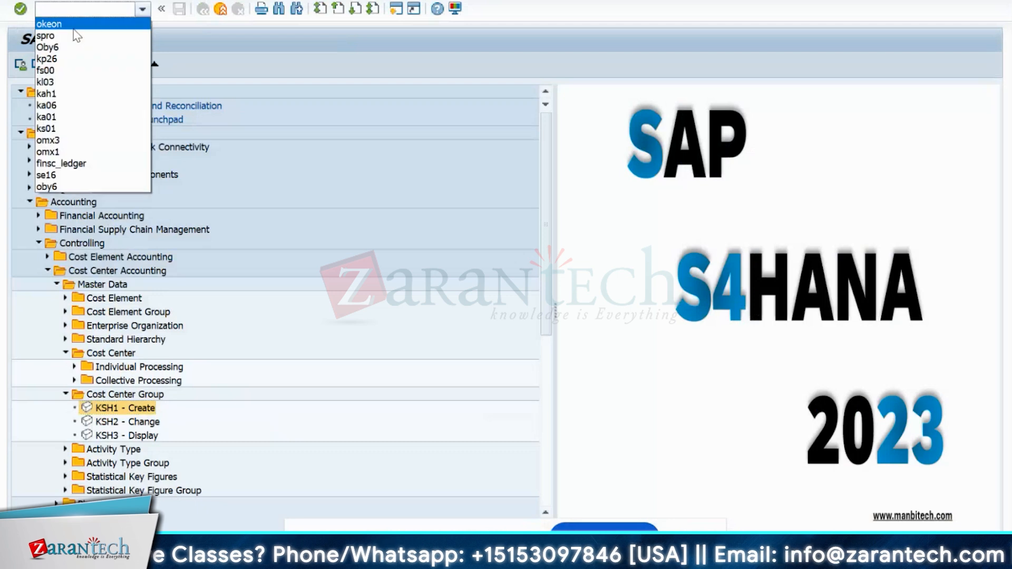
left_click(78, 35)
key("Return")
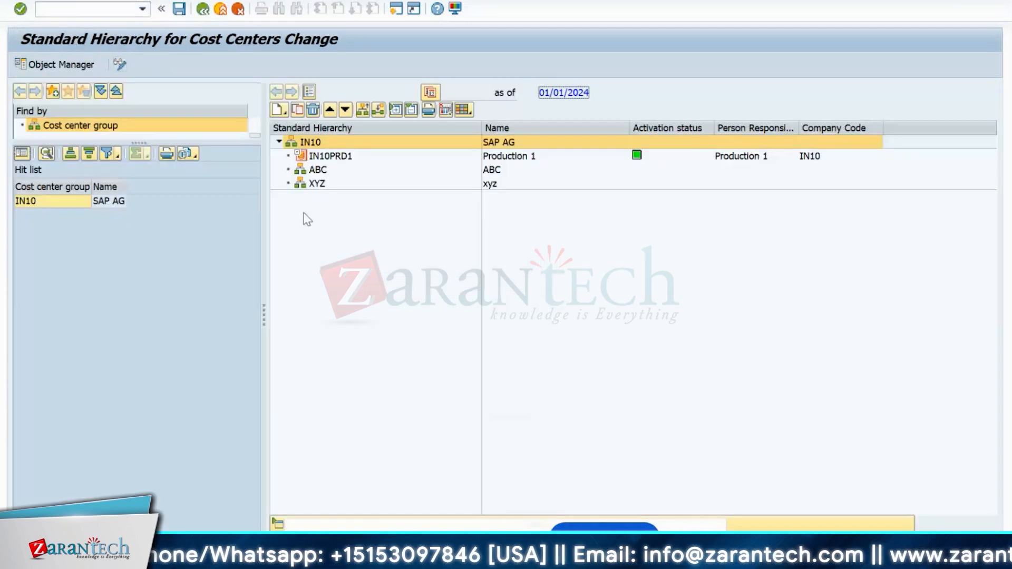
- Add subgroup FINANCE with description Finance below IN10, save it, and hide the details
right_click(310, 143)
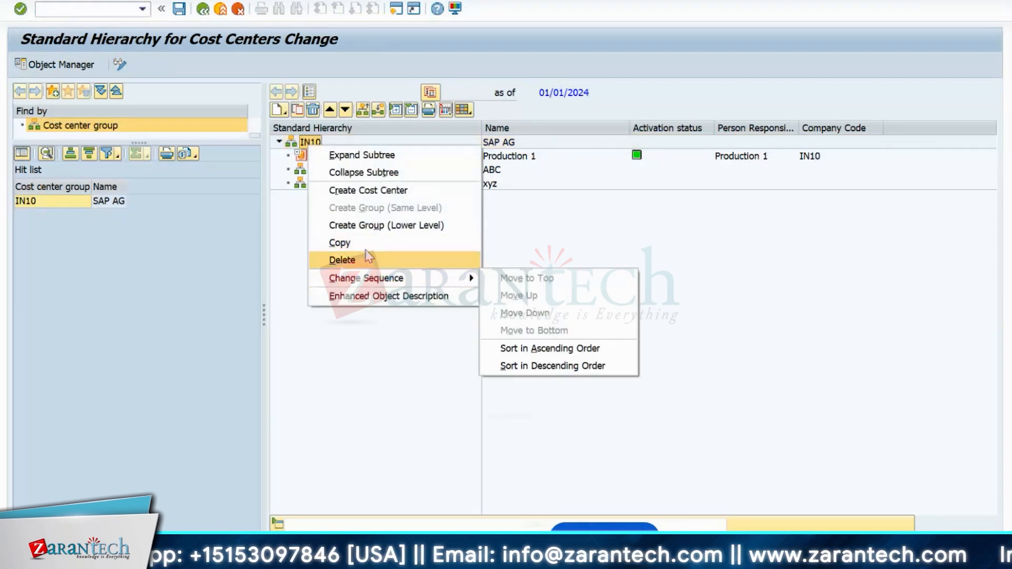
left_click(429, 226)
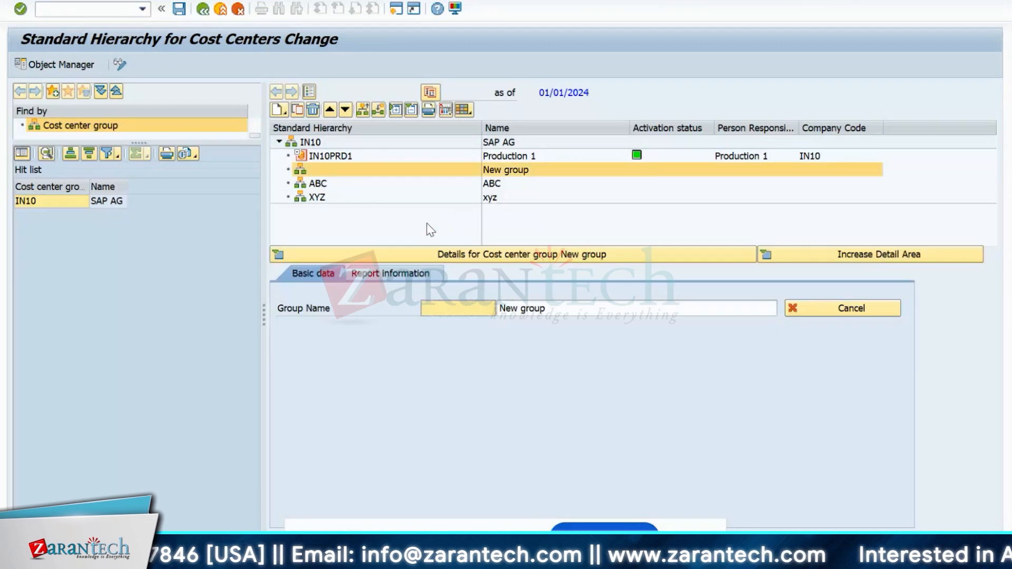
left_click(472, 306)
type("P")
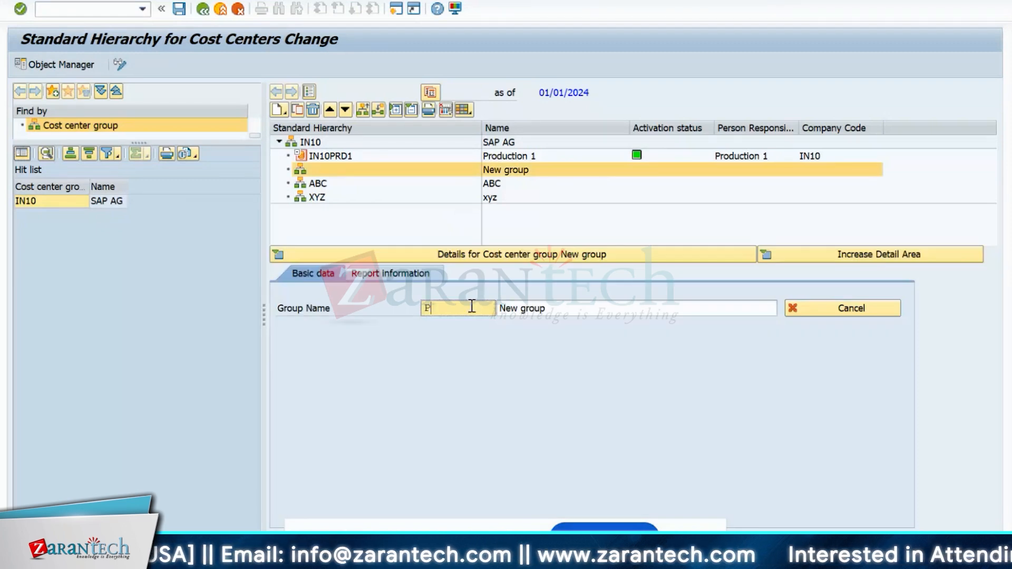
type("ro")
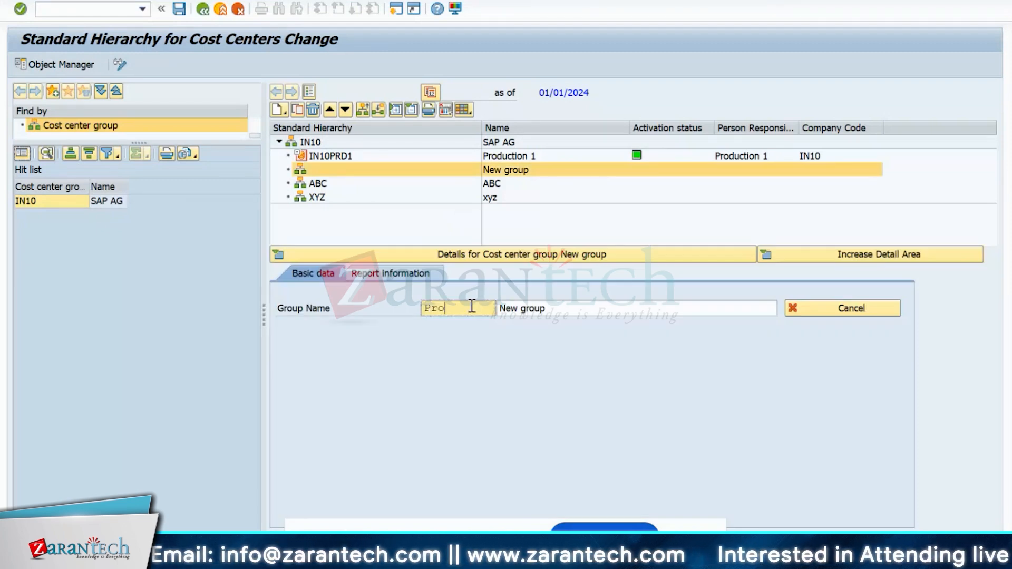
key("BackSpace")
key("BackSpace")
key("BackSpace")
type("F")
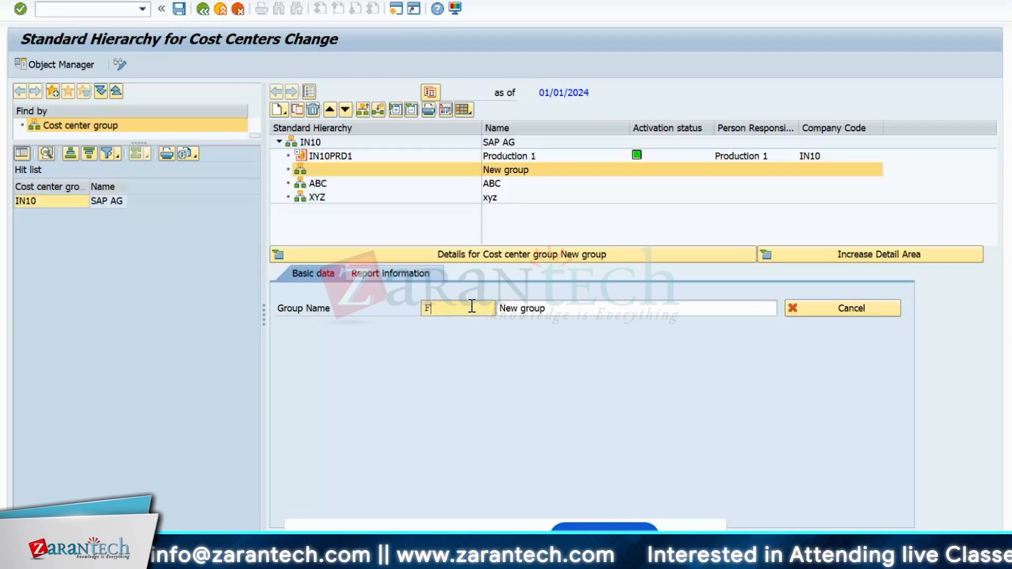
type("inance")
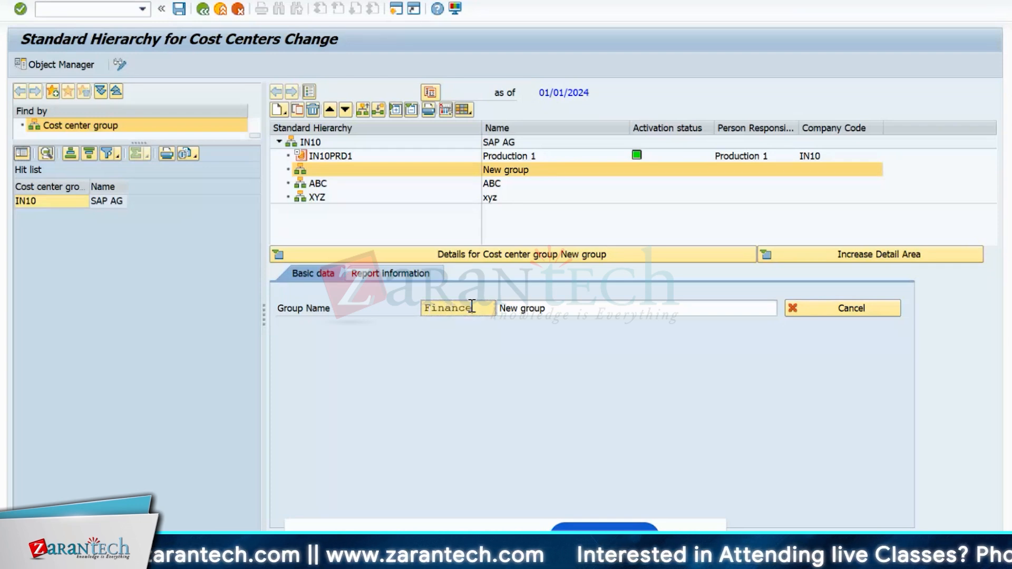
left_click(558, 311)
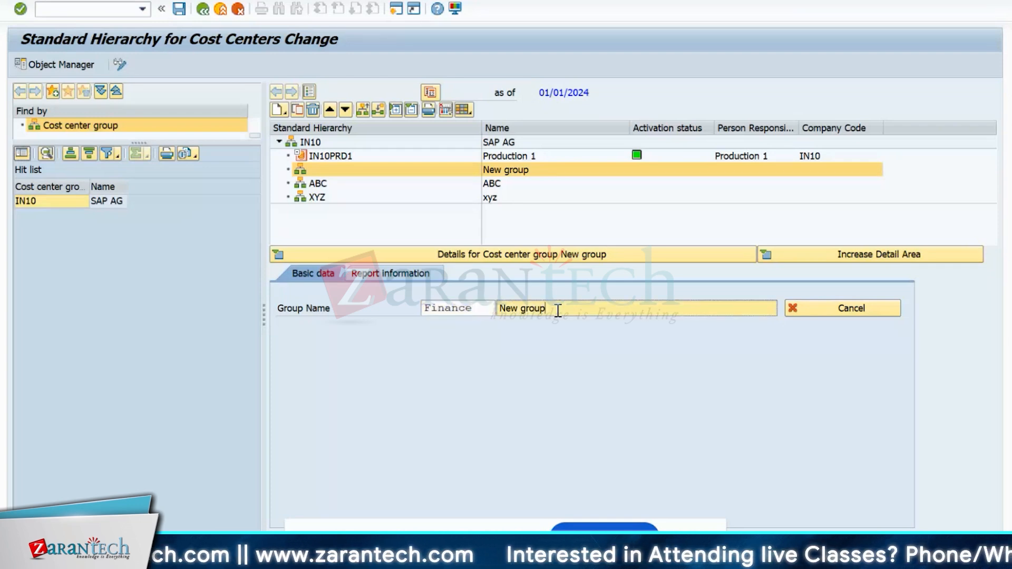
key("BackSpace")
key("BackSpace")
key("BackSpace")
key("BackSpace")
key("BackSpace")
key("BackSpace")
key("BackSpace")
key("BackSpace")
key("BackSpace")
type("F")
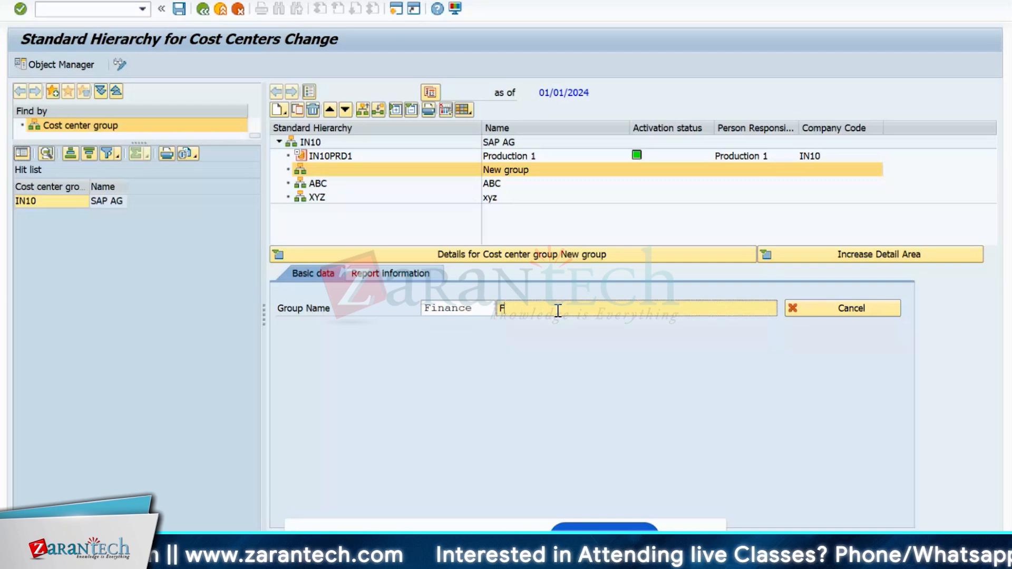
type("inance")
key("Return")
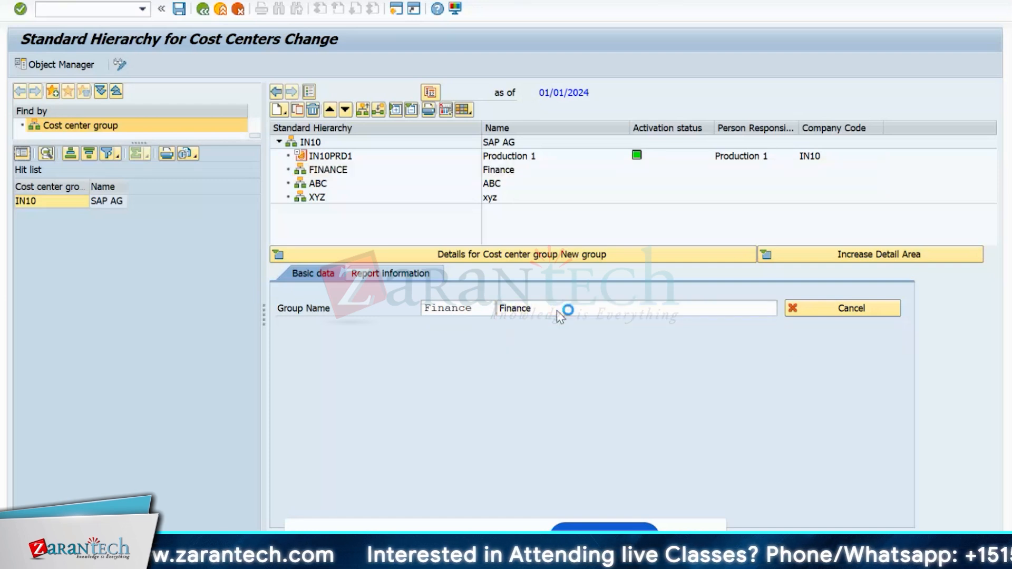
left_click(182, 8)
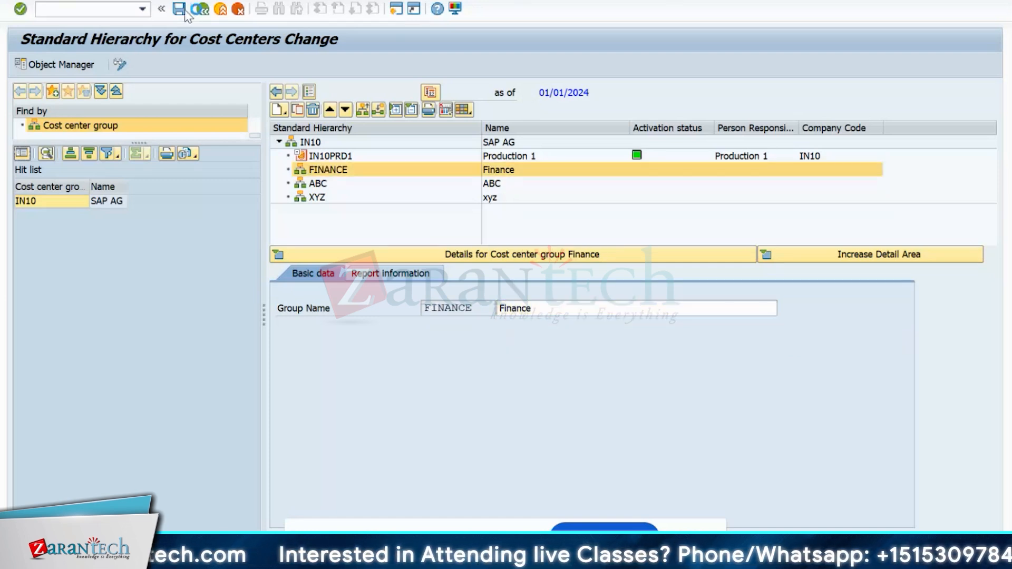
left_click(278, 255)
- Create group MARKETING described Marketing at FINANCE's level and collapse the details
right_click(328, 174)
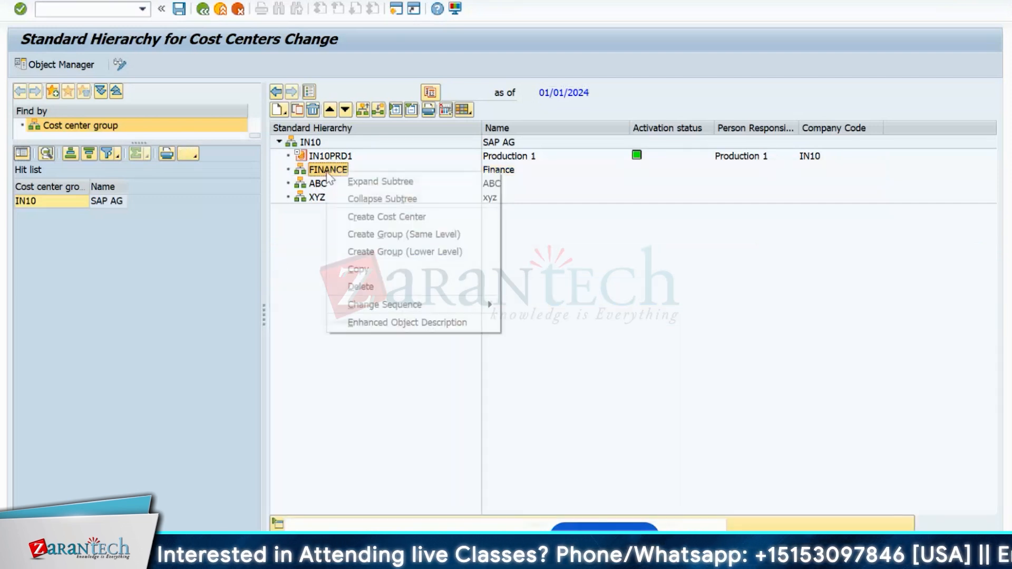
left_click(378, 234)
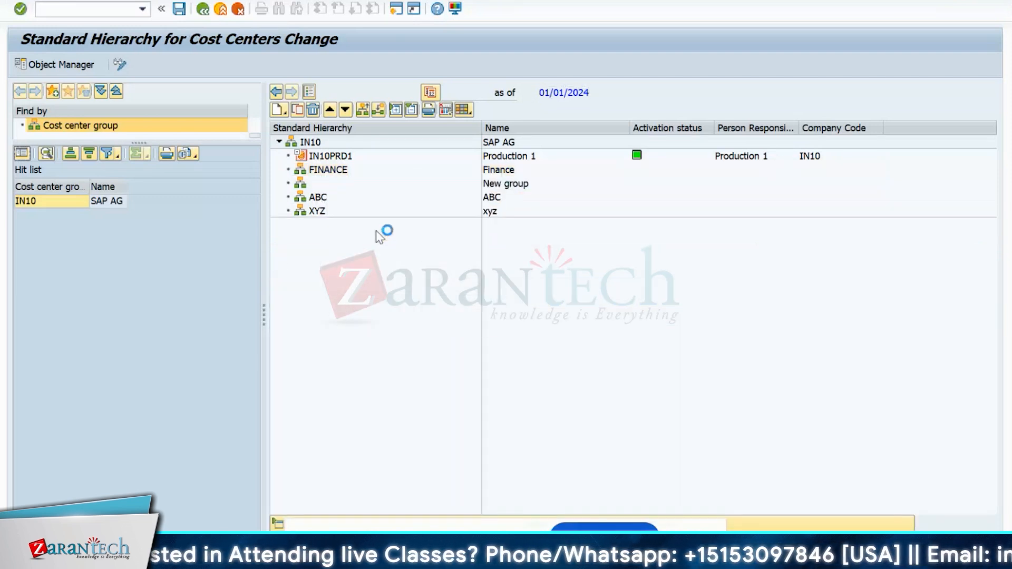
type("Ma")
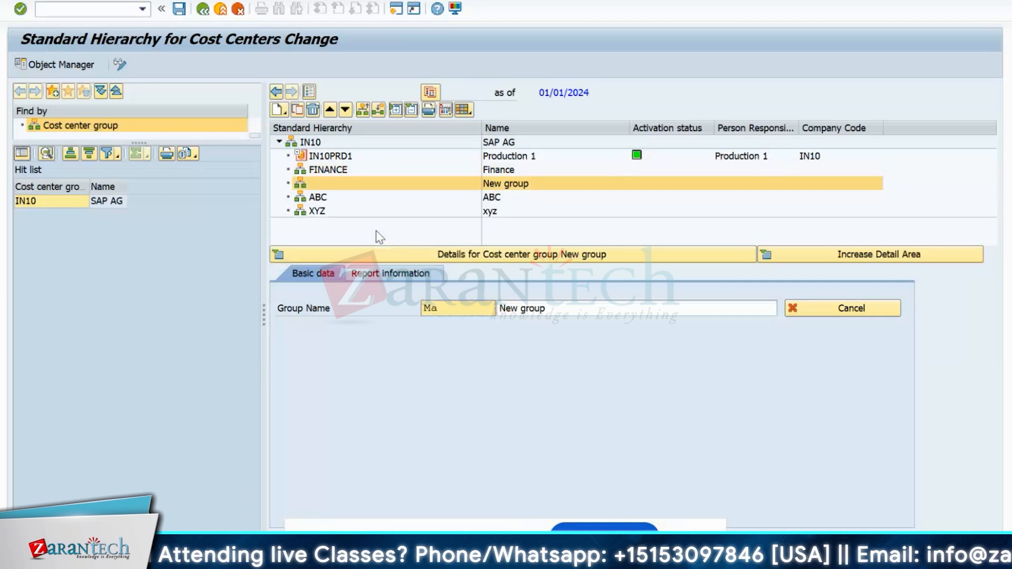
type("rke")
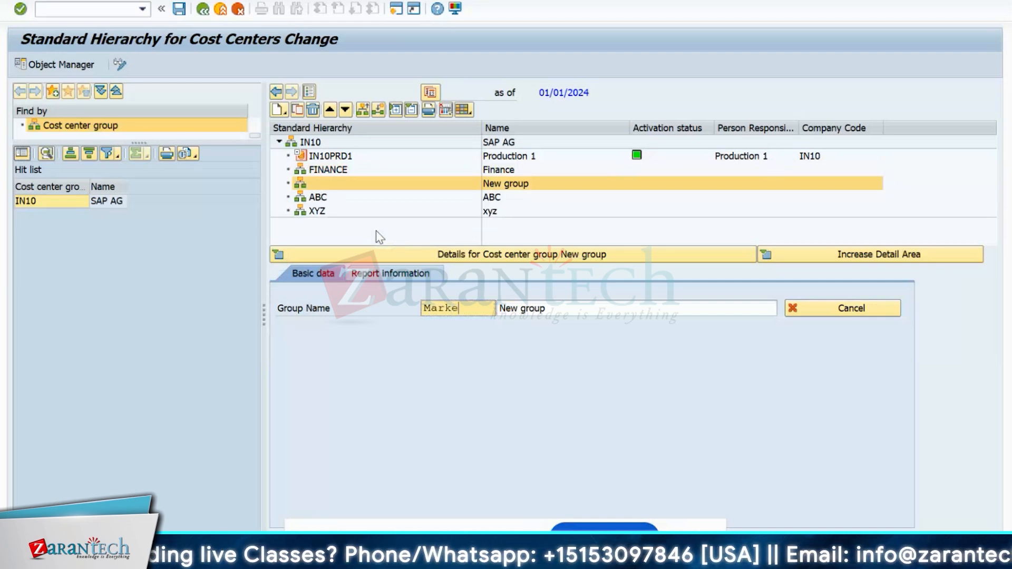
type("ting")
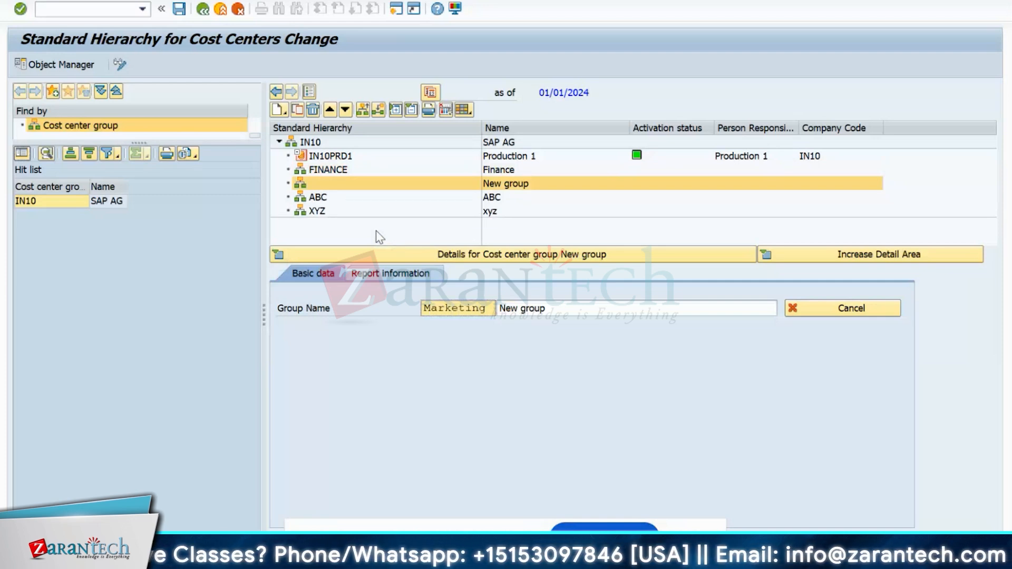
key("Tab")
type("Mar")
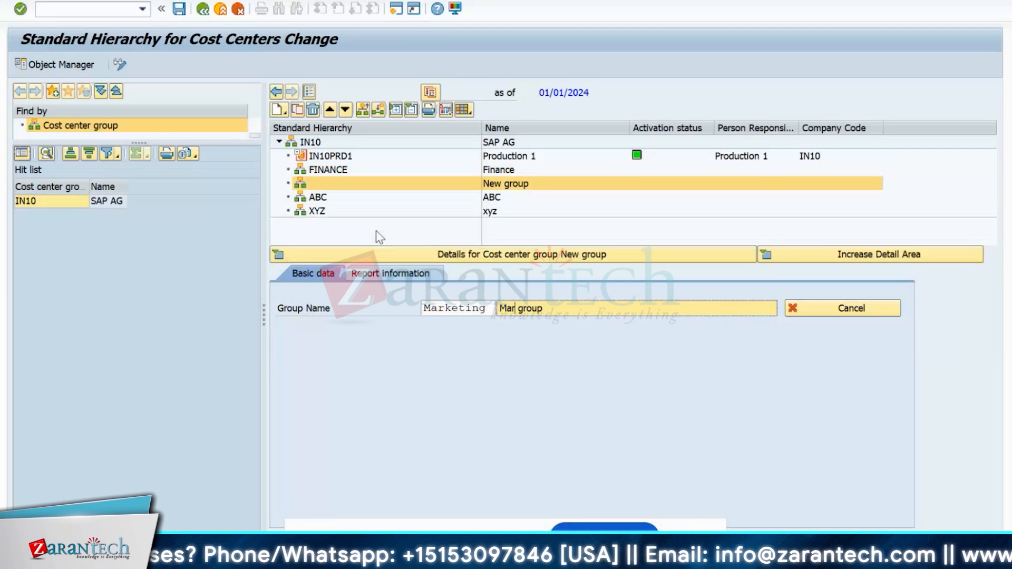
type("keting")
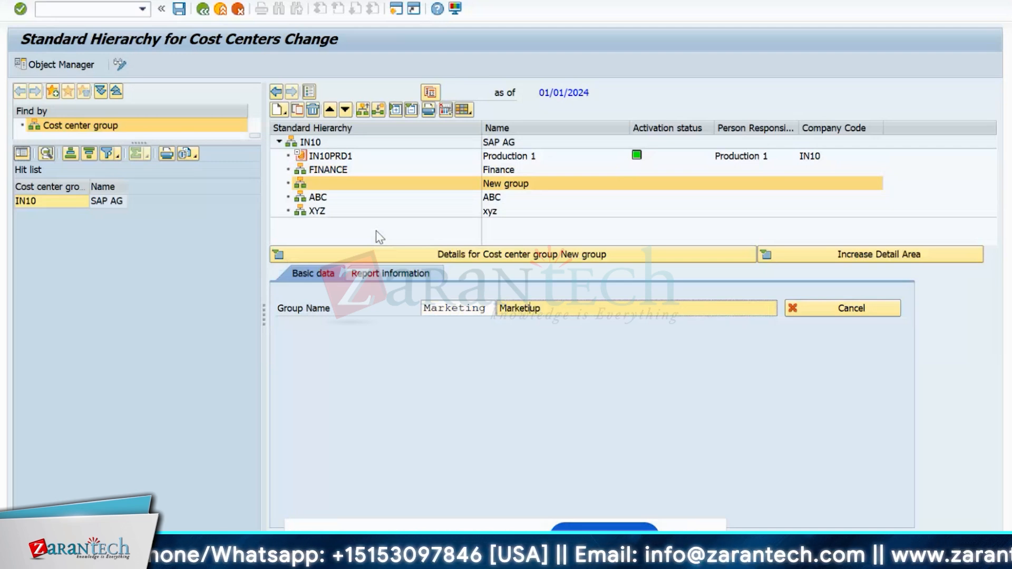
key("Return")
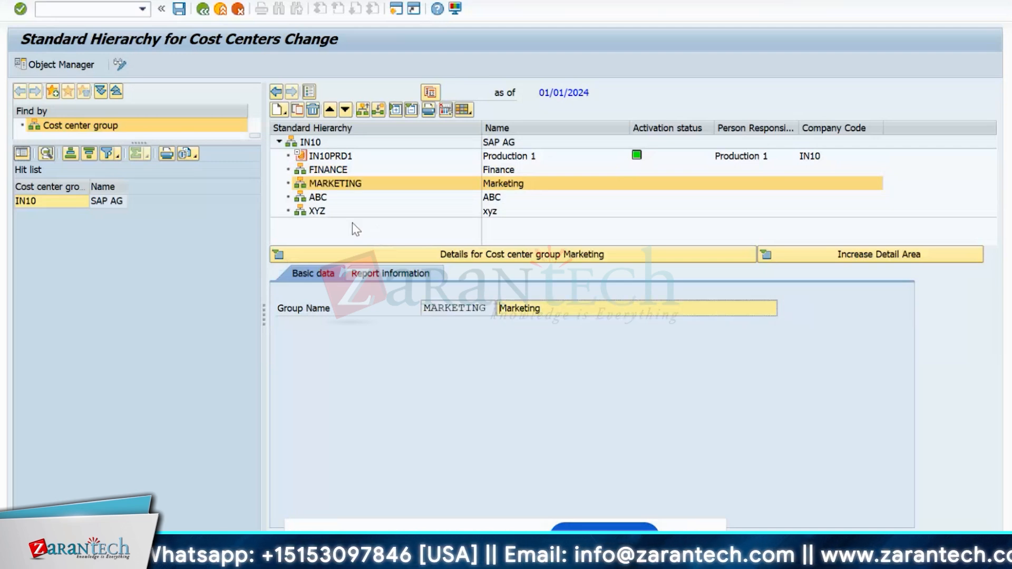
left_click(278, 255)
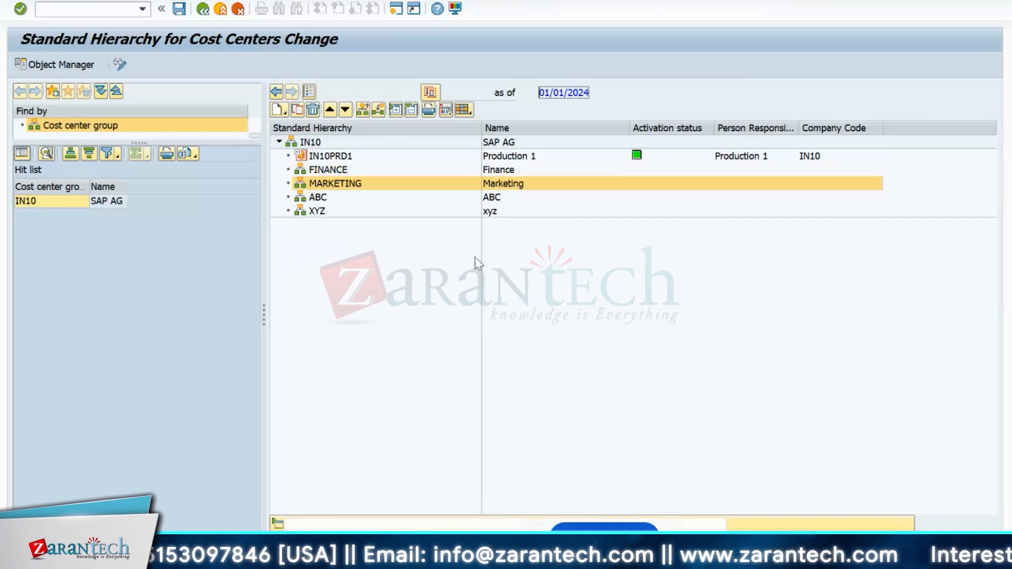
- Select the FINANCE group and bring up its context actions
right_click(306, 143)
left_click(278, 303)
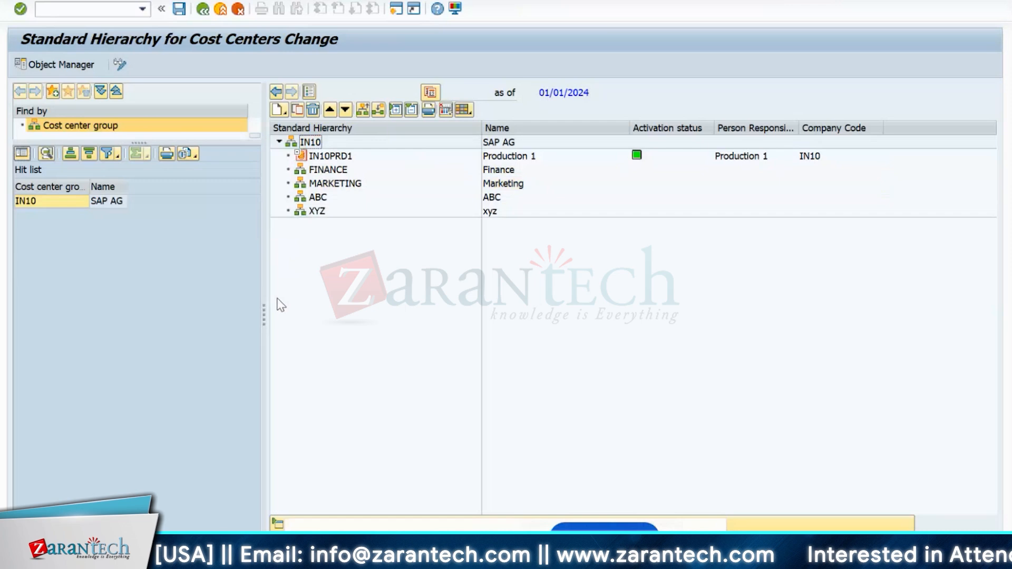
right_click(312, 149)
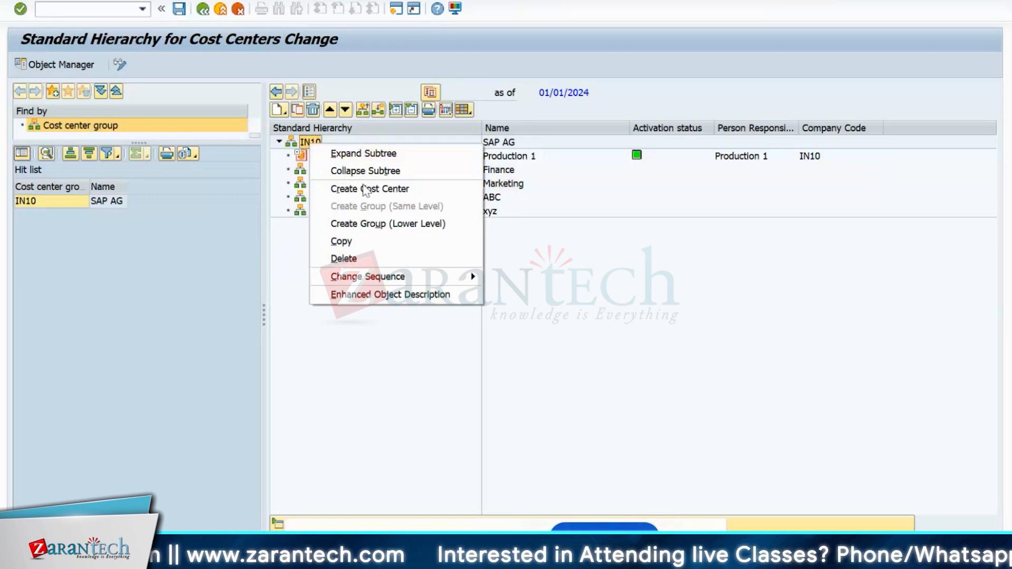
left_click(283, 285)
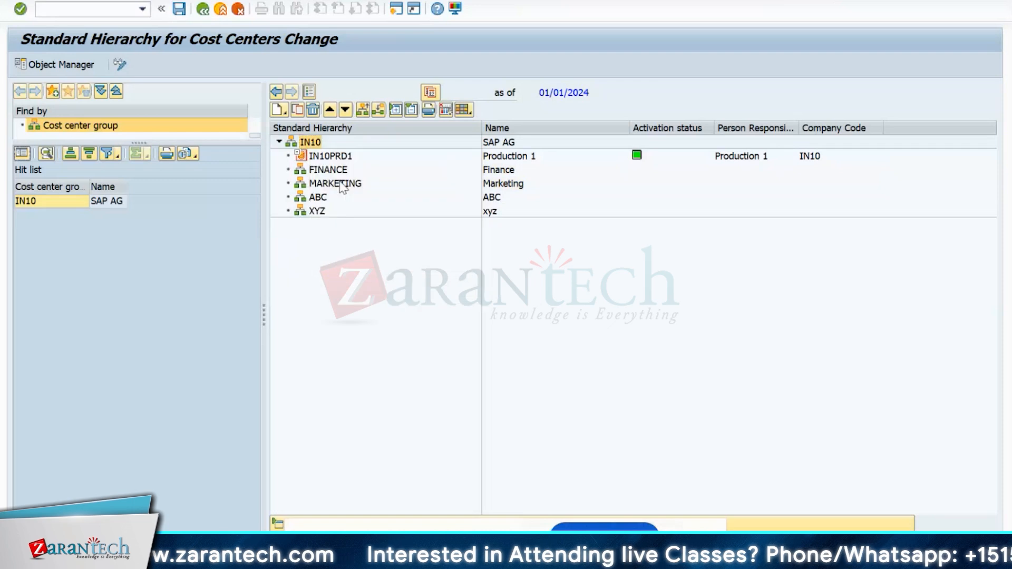
left_click(328, 169)
right_click(327, 174)
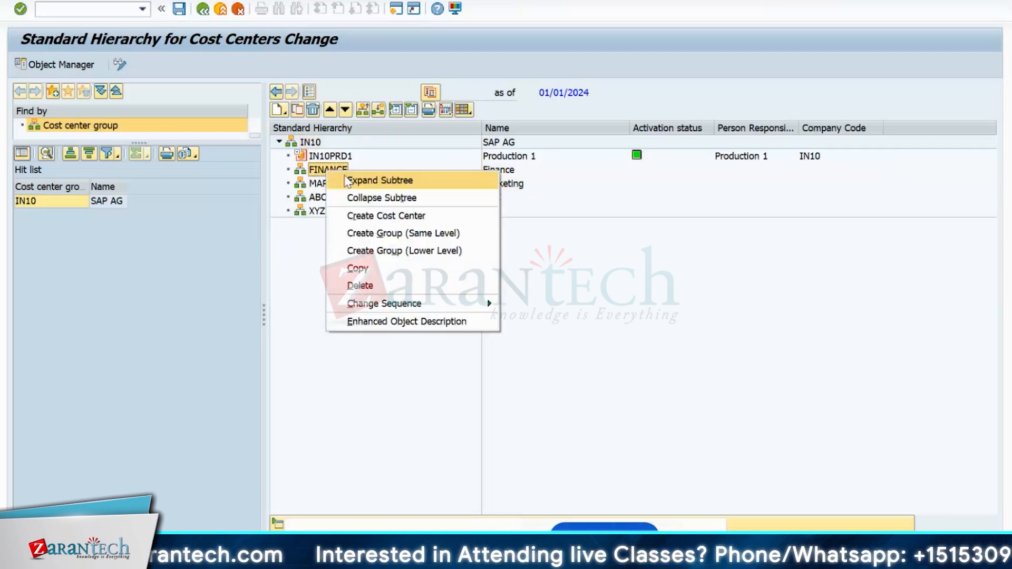
- Create group PRODUCTION described Production at FINANCE's level and save it
left_click(384, 234)
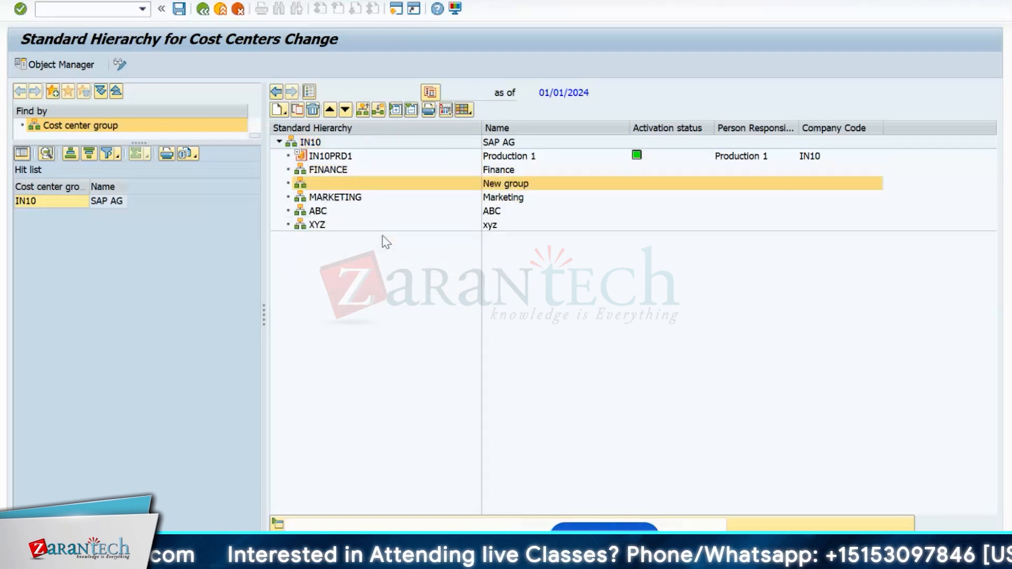
type("P")
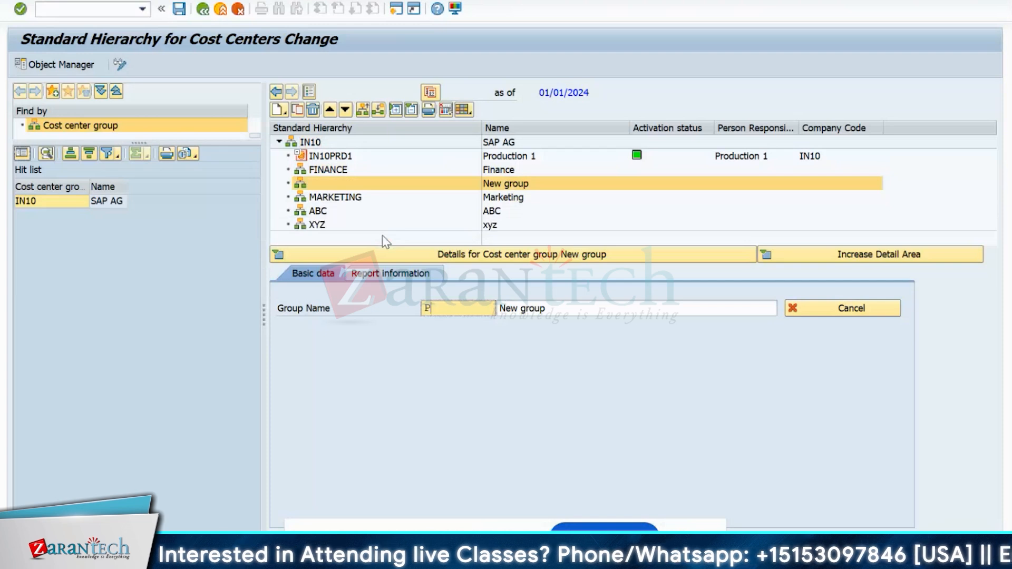
type("rodcu")
key("BackSpace")
key("BackSpace")
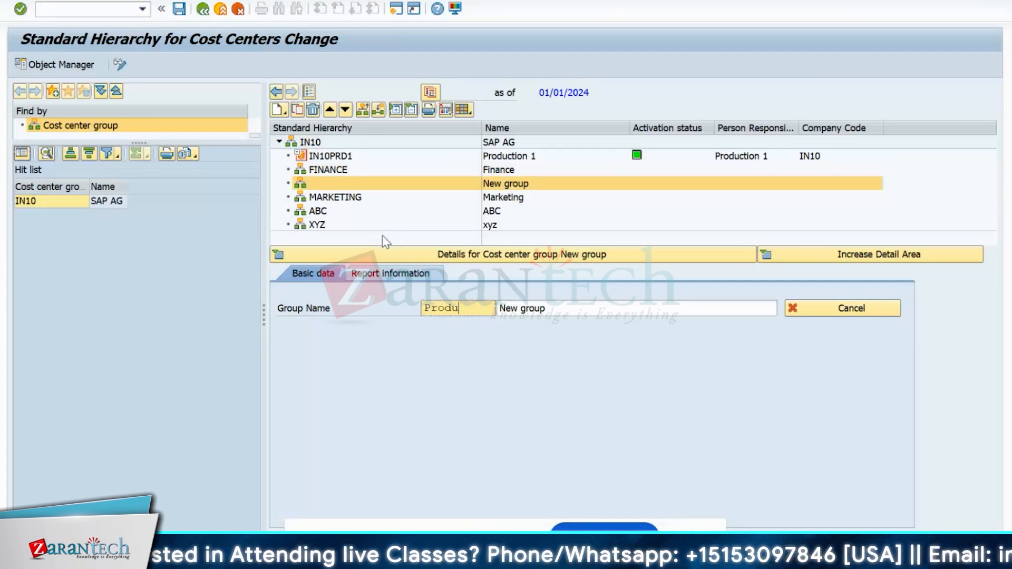
type("uction")
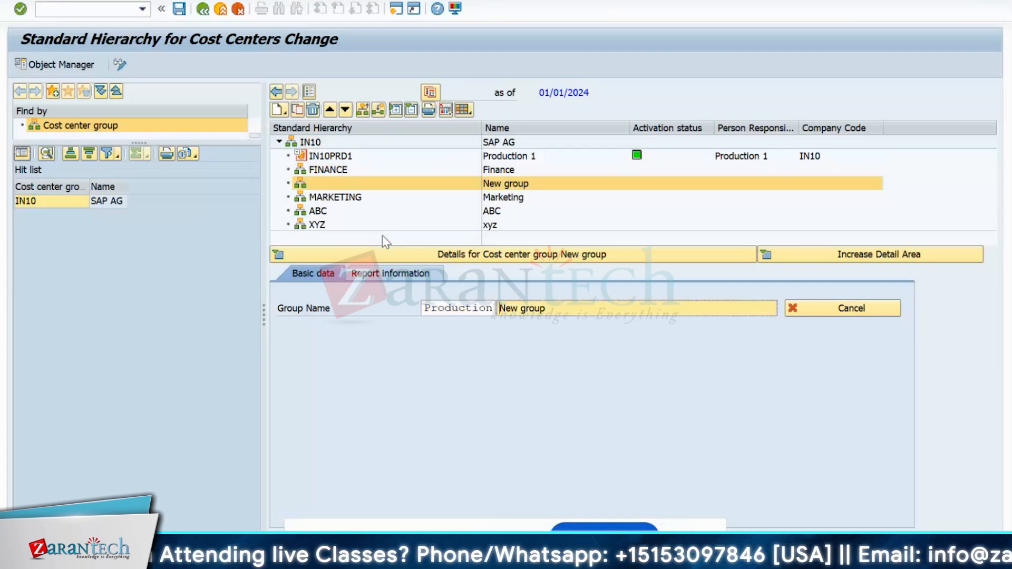
type("P")
type("roduc")
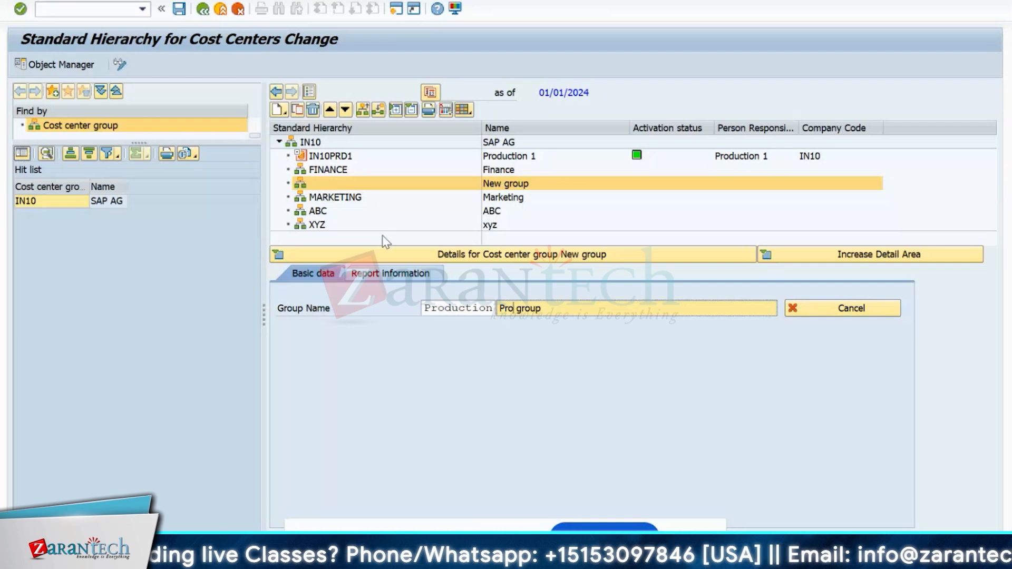
type("tion")
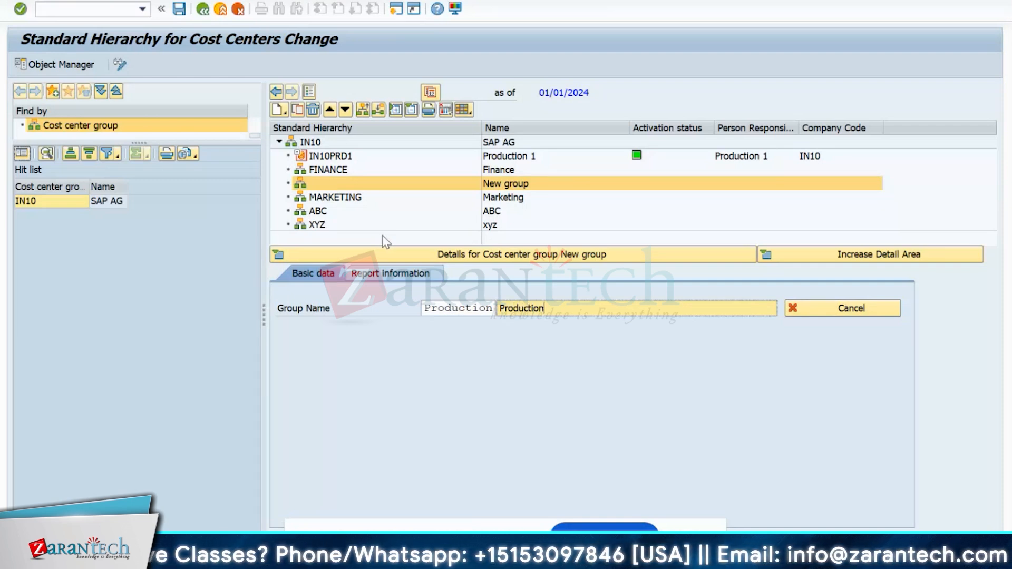
key("Return")
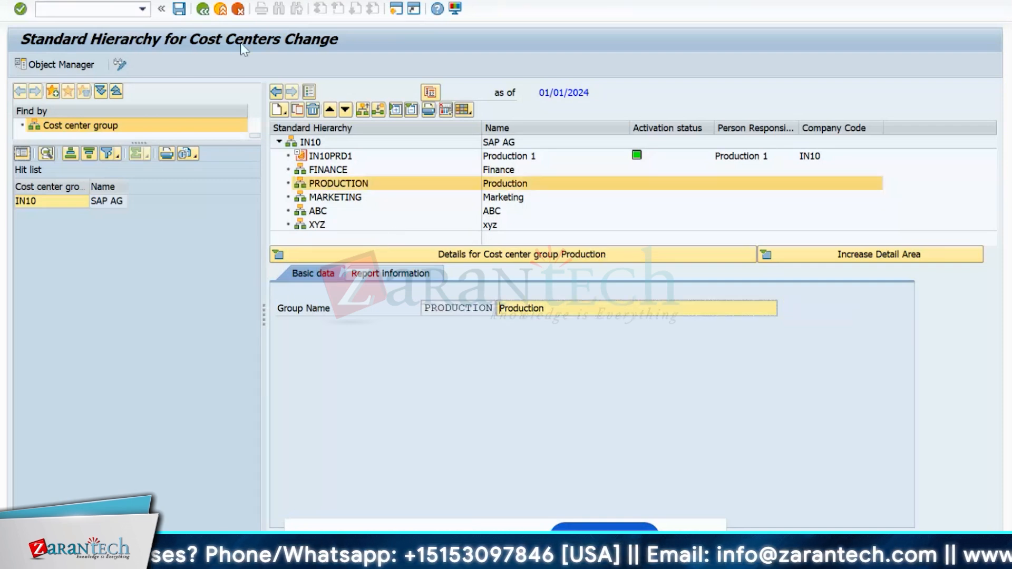
left_click(179, 9)
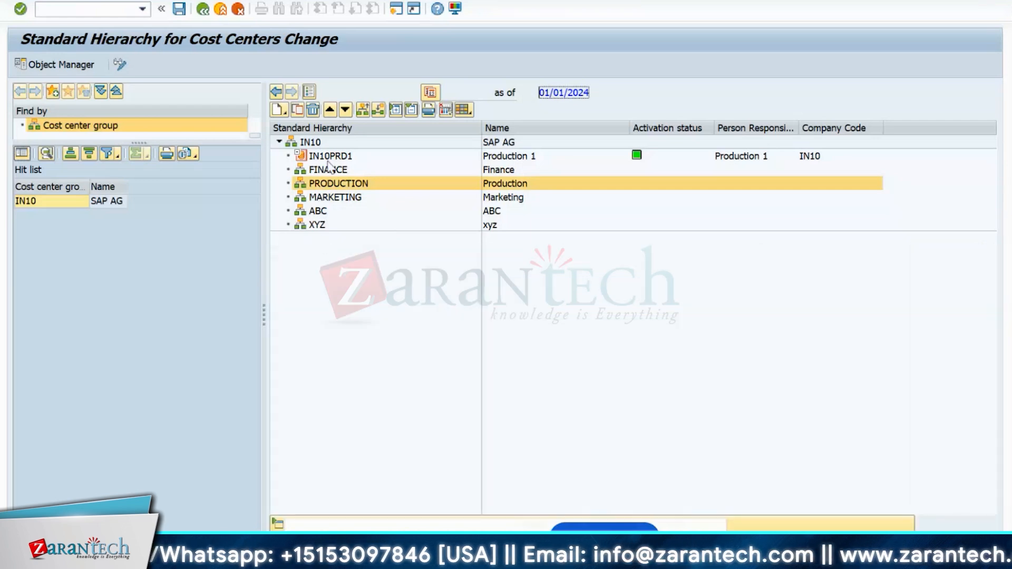
- Drag cost center IN10PRD1 Production 1 under the PRODUCTION node, then collapse its detail area
double_click(329, 156)
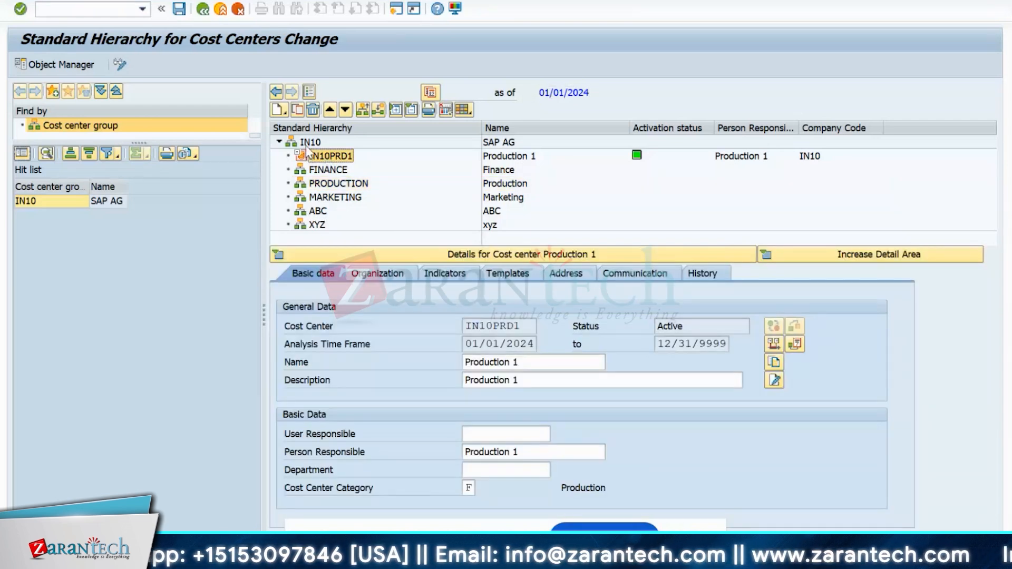
left_click(310, 159)
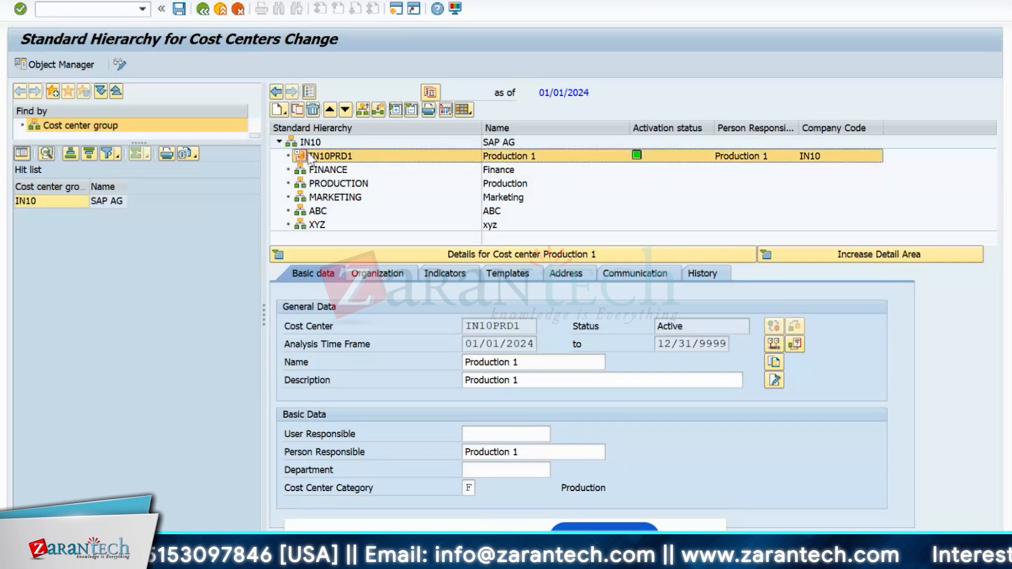
left_click_drag(309, 156, 327, 186)
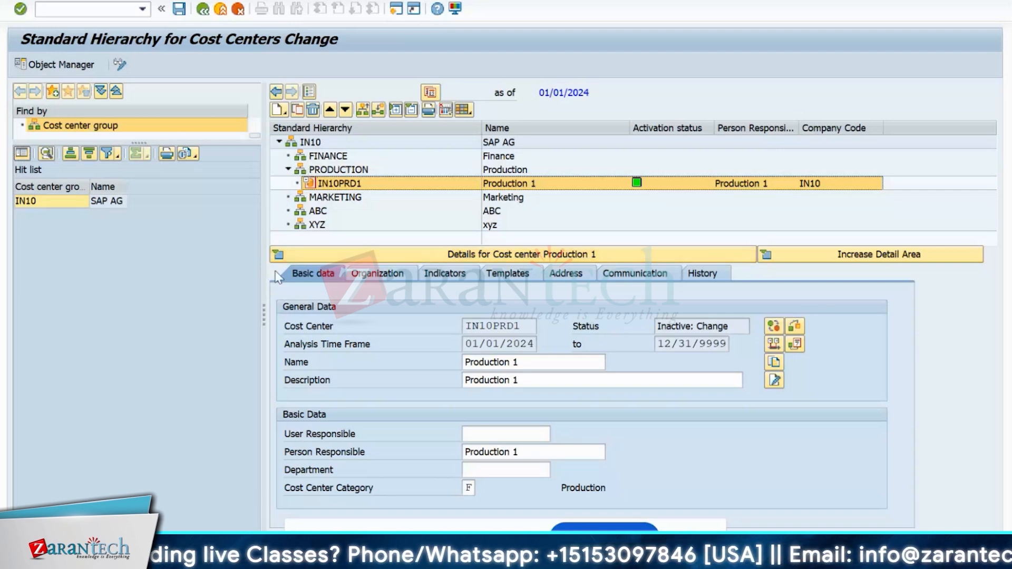
left_click(278, 255)
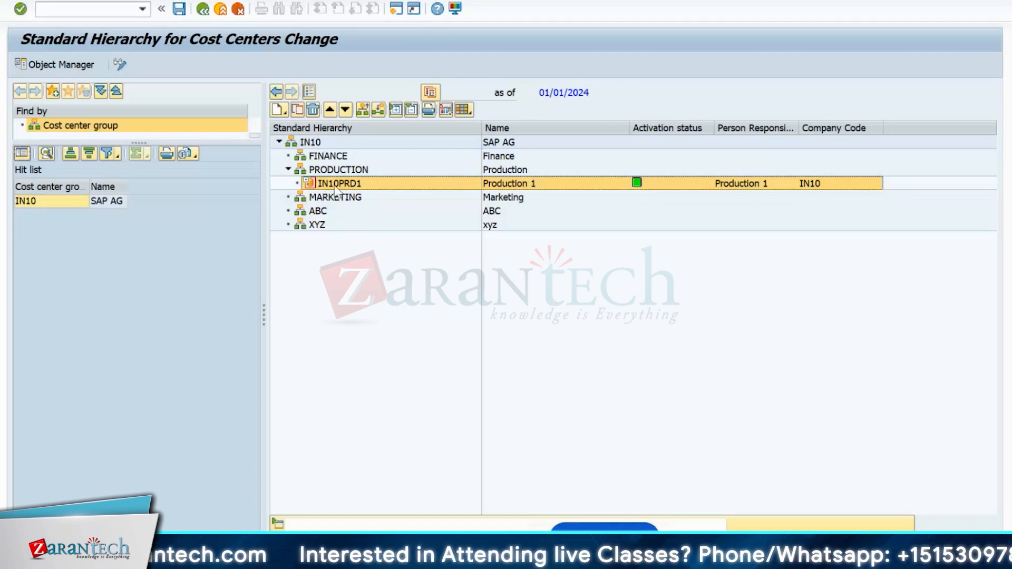
- Copy IN10PRD1 to a new cost center IN10FIN and name it Finance
left_click(298, 110)
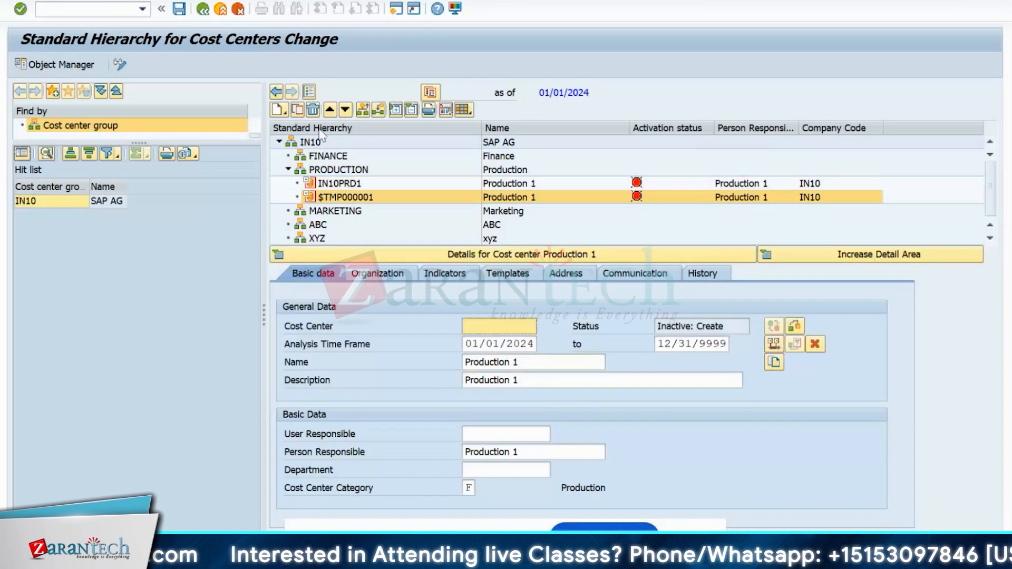
left_click(497, 322)
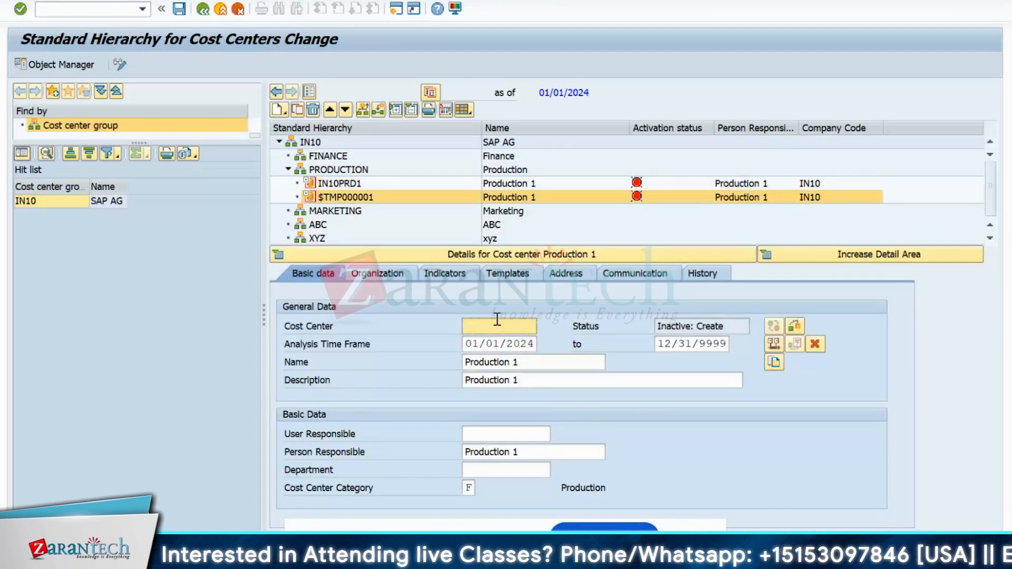
type("IN10")
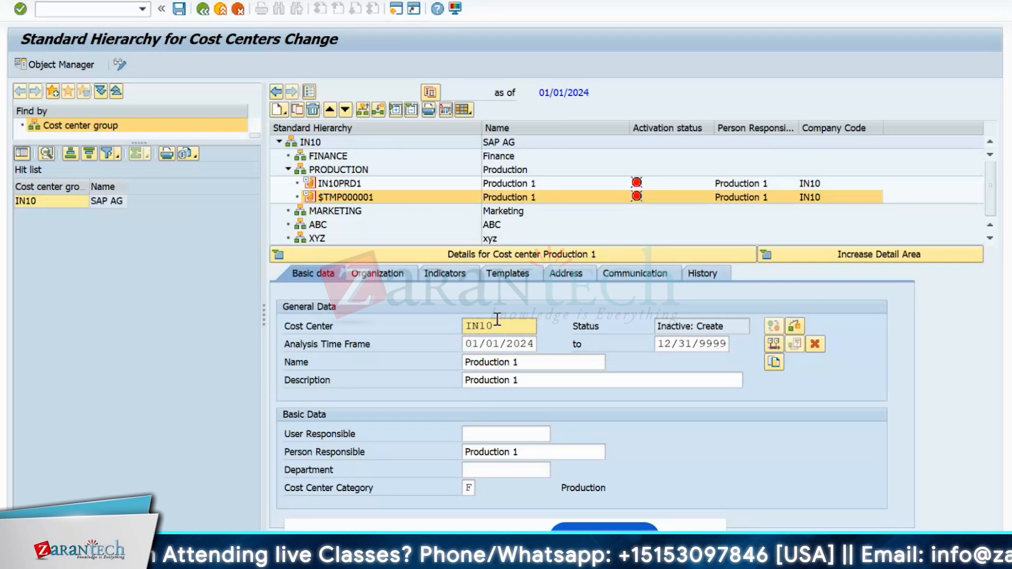
type("-I")
type("N")
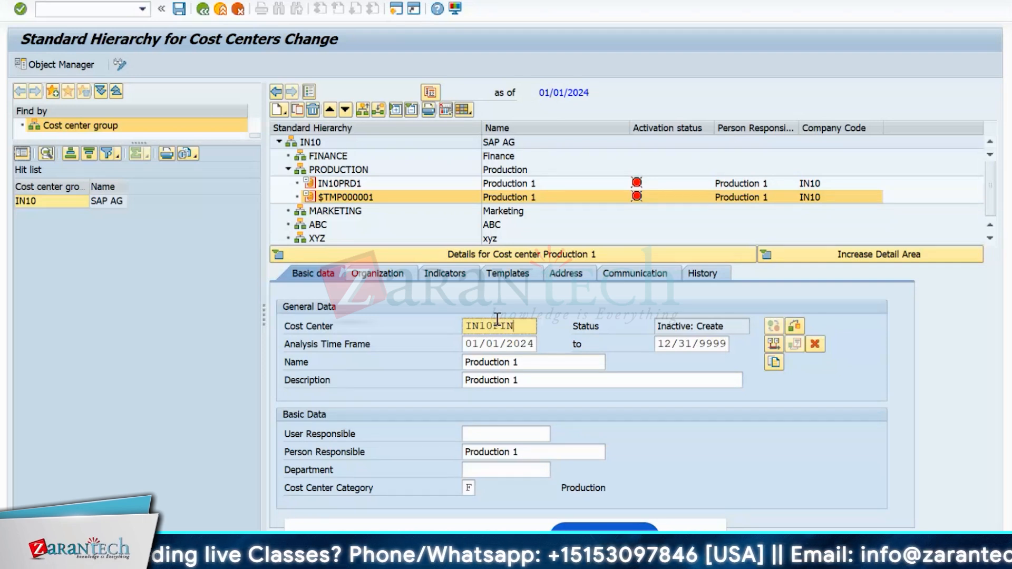
left_click(522, 362)
key("BackSpace")
key("BackSpace")
key("BackSpace")
key("BackSpace")
key("BackSpace")
key("BackSpace")
key("BackSpace")
key("BackSpace")
key("BackSpace")
key("BackSpace")
key("BackSpace")
key("BackSpace")
type("Finance")
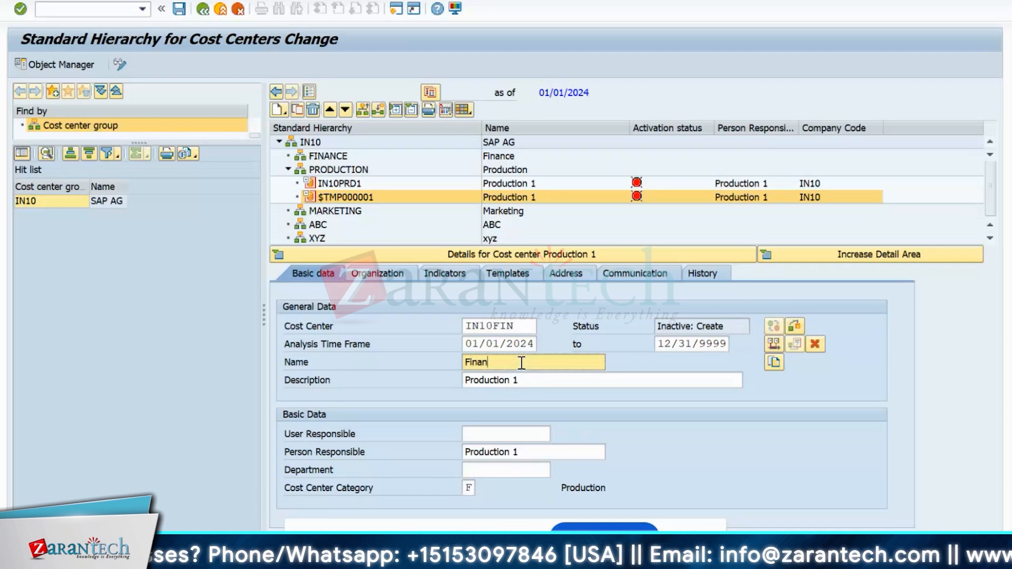
- Clear the copied Production 1 text from the description field
left_click(558, 379)
key("BackSpace")
key("BackSpace")
key("BackSpace")
key("BackSpace")
key("BackSpace")
key("BackSpace")
key("BackSpace")
key("BackSpace")
key("BackSpace")
key("BackSpace")
key("BackSpace")
key("BackSpace")
key("ctrl+v")
key("BackSpace")
key("BackSpace")
key("BackSpace")
key("BackSpace")
key("BackSpace")
key("BackSpace")
key("BackSpace")
key("BackSpace")
key("BackSpace")
key("BackSpace")
key("BackSpace")
key("BackSpace")
key("BackSpace")
key("BackSpace")
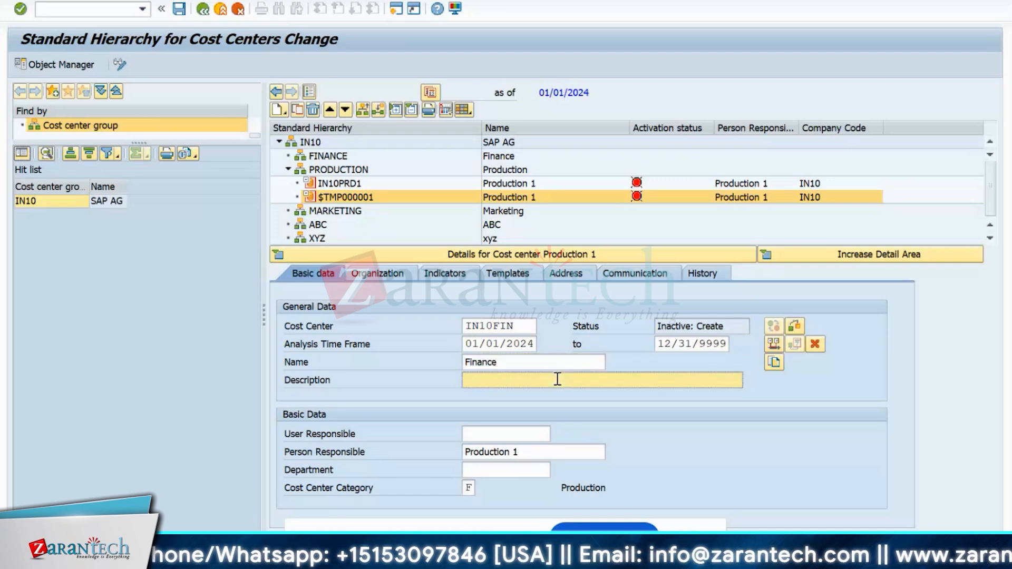
key("ctrl+v")
key("BackSpace")
key("BackSpace")
key("BackSpace")
key("BackSpace")
key("BackSpace")
key("BackSpace")
key("BackSpace")
key("BackSpace")
key("BackSpace")
key("BackSpace")
key("BackSpace")
key("BackSpace")
key("BackSpace")
key("BackSpace")
right_click(503, 378)
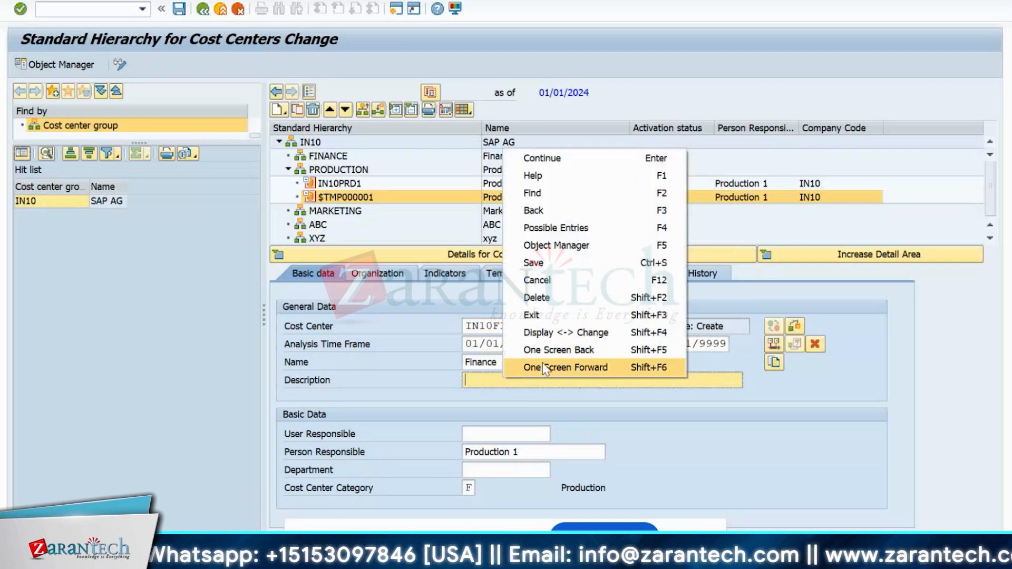
left_click_drag(499, 363, 464, 364)
right_click(488, 363)
- Turn on showing keys in dropdown lists in the SAP GUI Visualization 1 options
left_click(455, 8)
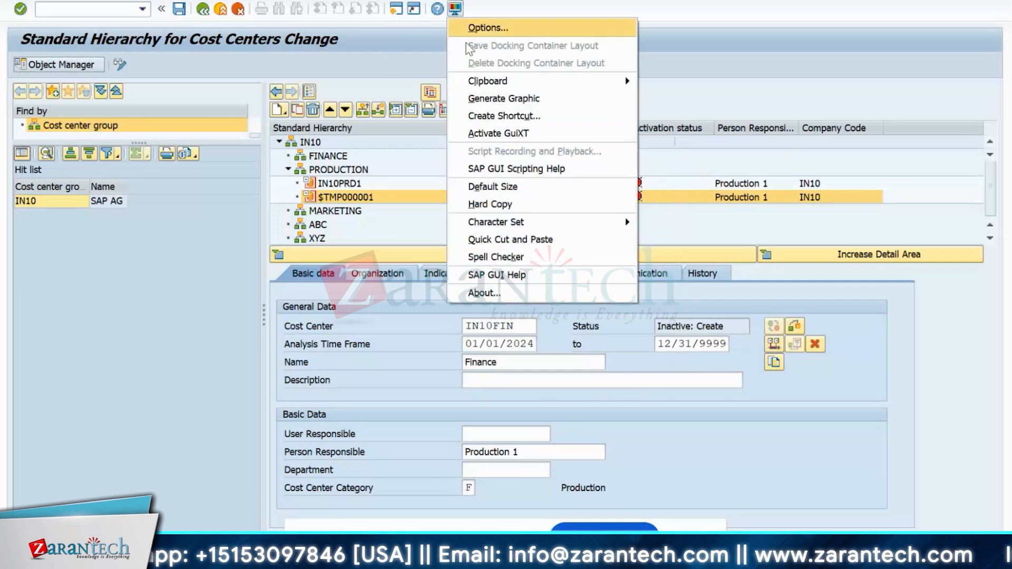
left_click(483, 29)
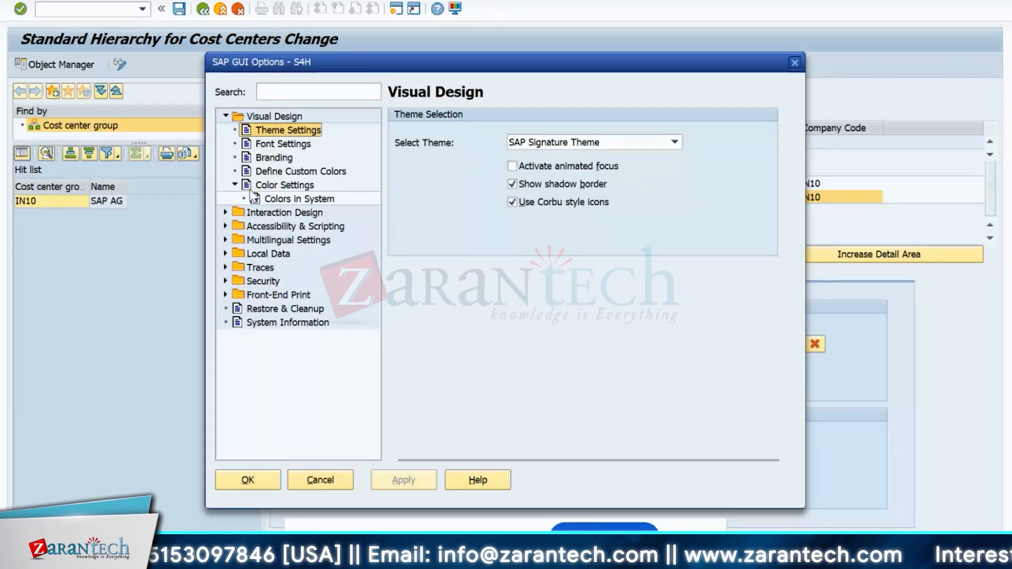
left_click(237, 212)
left_click(235, 307)
left_click(279, 322)
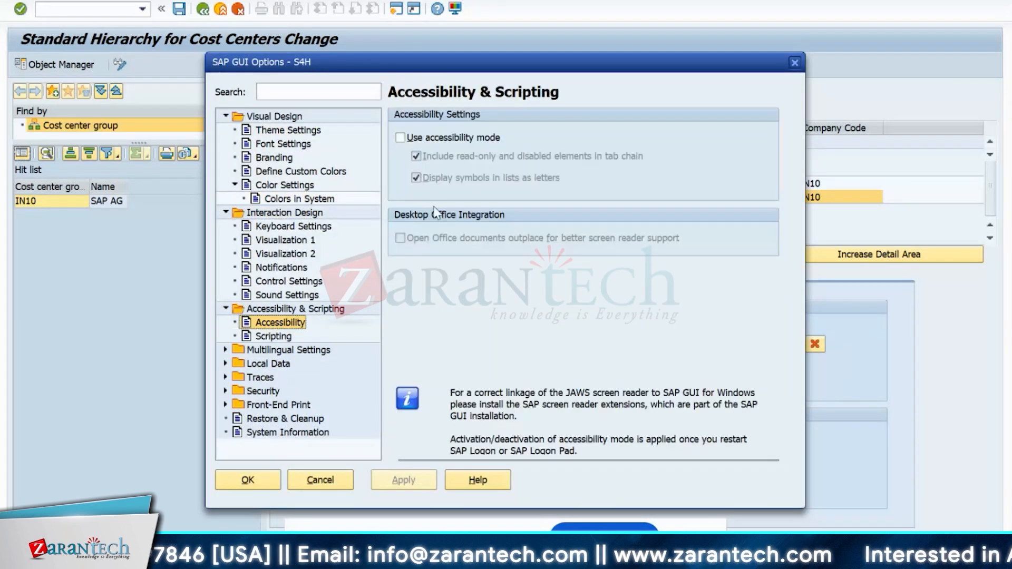
left_click(403, 138)
left_click(269, 337)
left_click(275, 244)
left_click(400, 204)
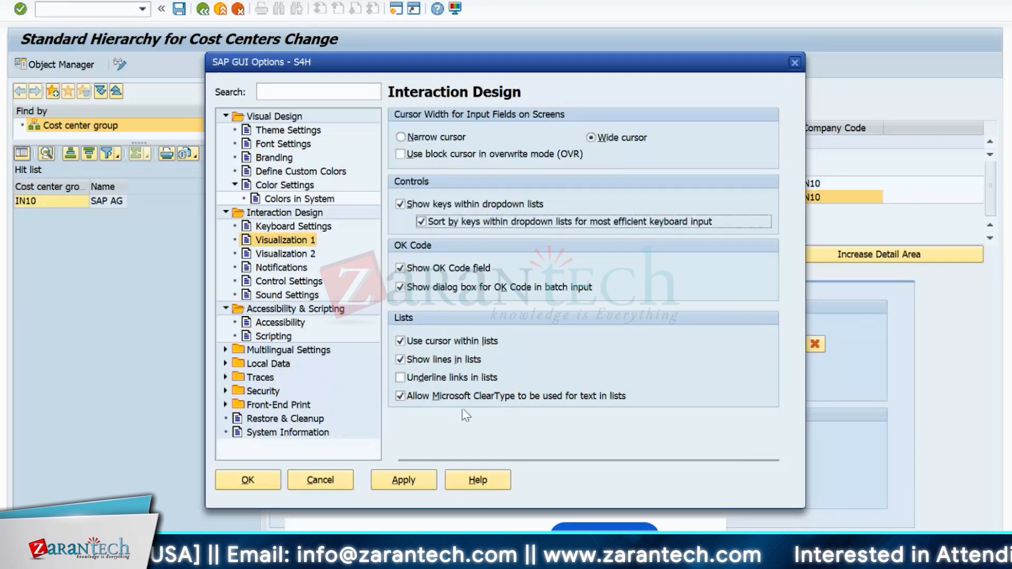
left_click(248, 480)
left_click(455, 9)
left_click(488, 28)
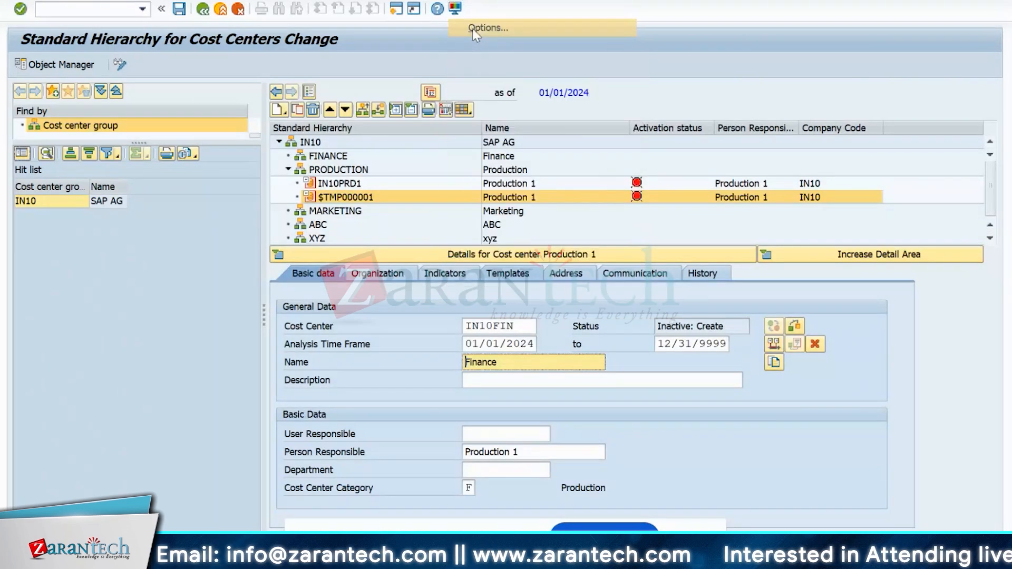
key("Escape")
- Enter Finance as the description, fixing the Finace typo, and as person responsible
left_click(521, 386)
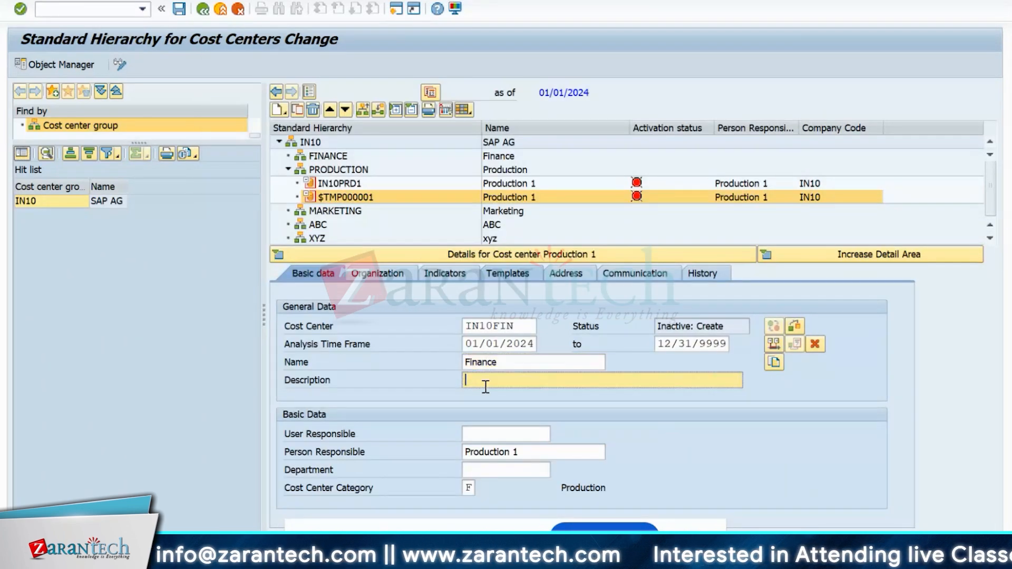
type("Finace")
key("Return")
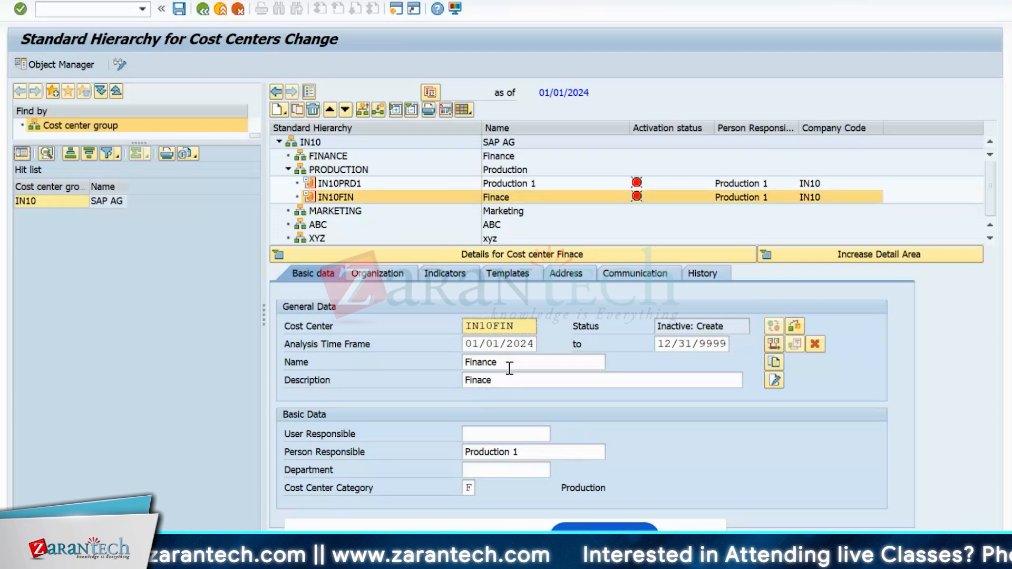
double_click(507, 380)
type("Finana")
key("BackSpace")
type("ce")
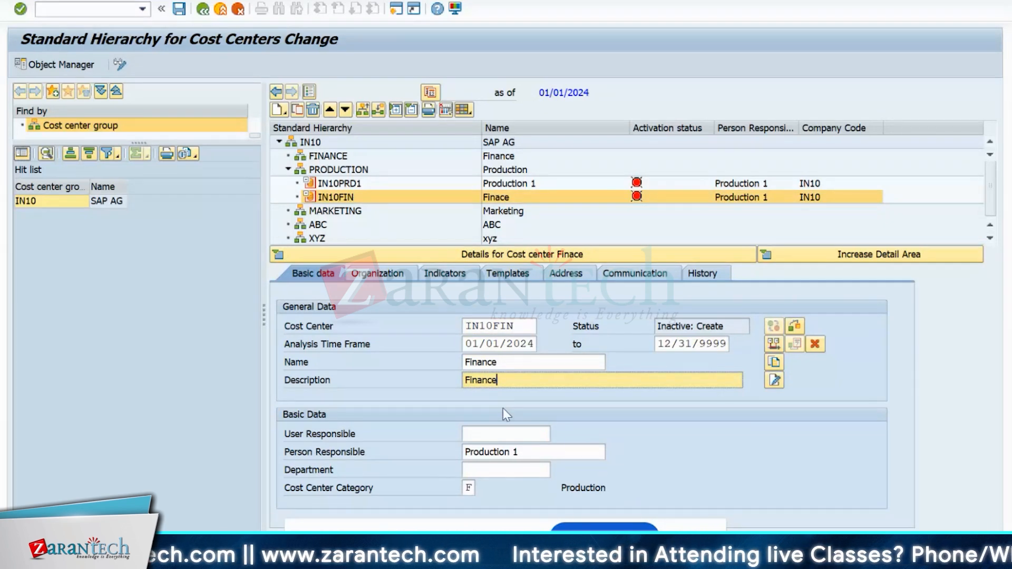
left_click(526, 452)
key("BackSpace")
key("BackSpace")
key("BackSpace")
key("BackSpace")
key("BackSpace")
key("BackSpace")
key("BackSpace")
key("BackSpace")
key("BackSpace")
key("BackSpace")
key("BackSpace")
key("BackSpace")
type("Finance")
- Save IN10FIN to activate it and hide the cost center details panel
key("ctrl+s")
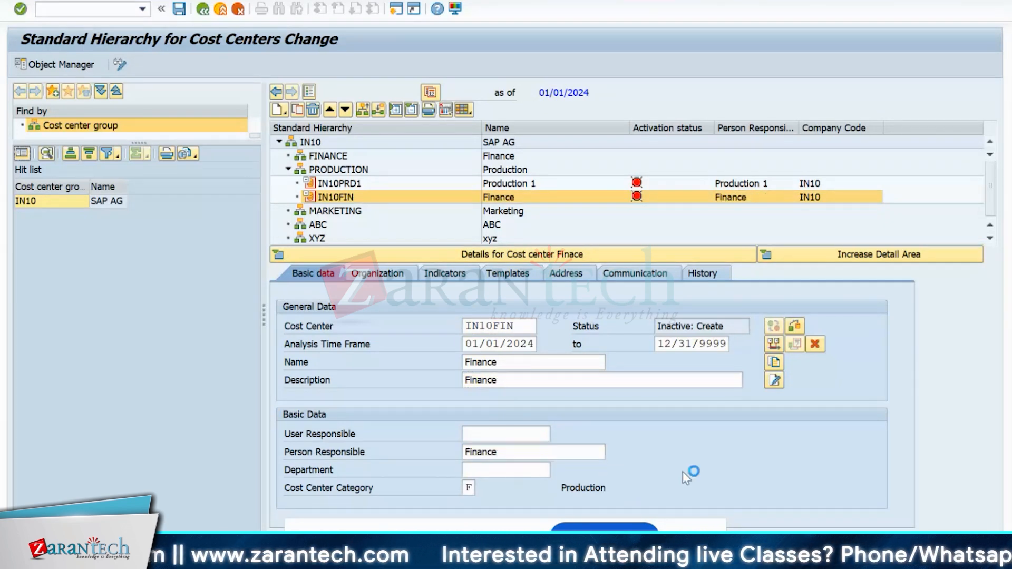
left_click(469, 489)
left_click(479, 490)
key("Escape")
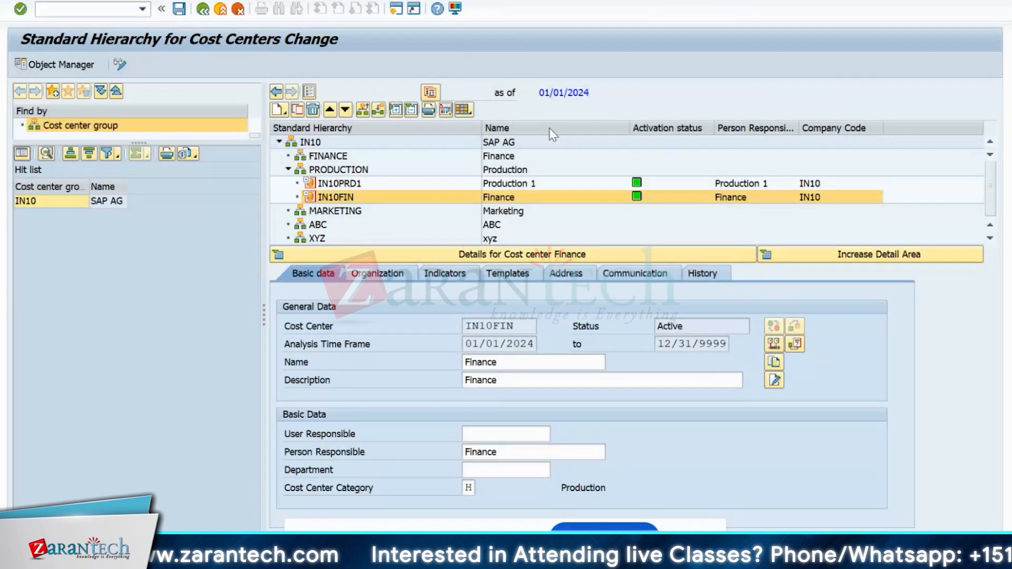
left_click(202, 9)
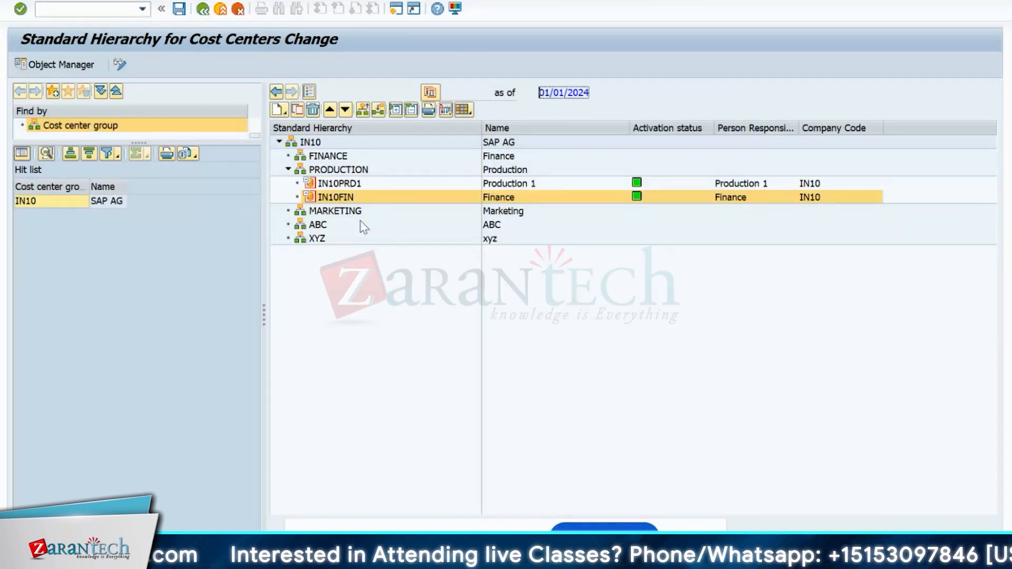
- Drag IN10FIN onto the FINANCE node and confirm IN10PRD1 stays under PRODUCTION
left_click_drag(335, 198, 324, 156)
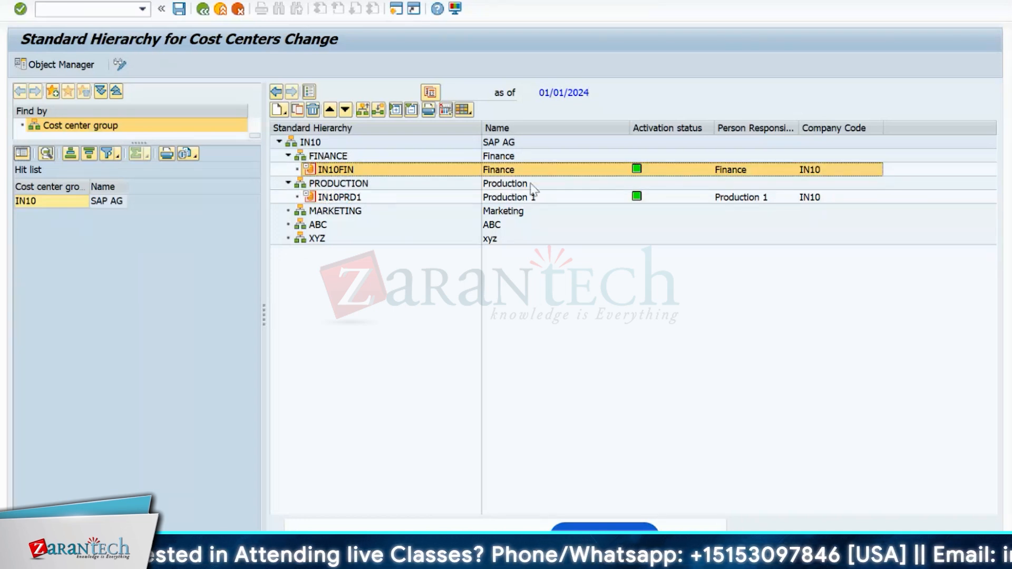
left_click(346, 197)
left_click(340, 170)
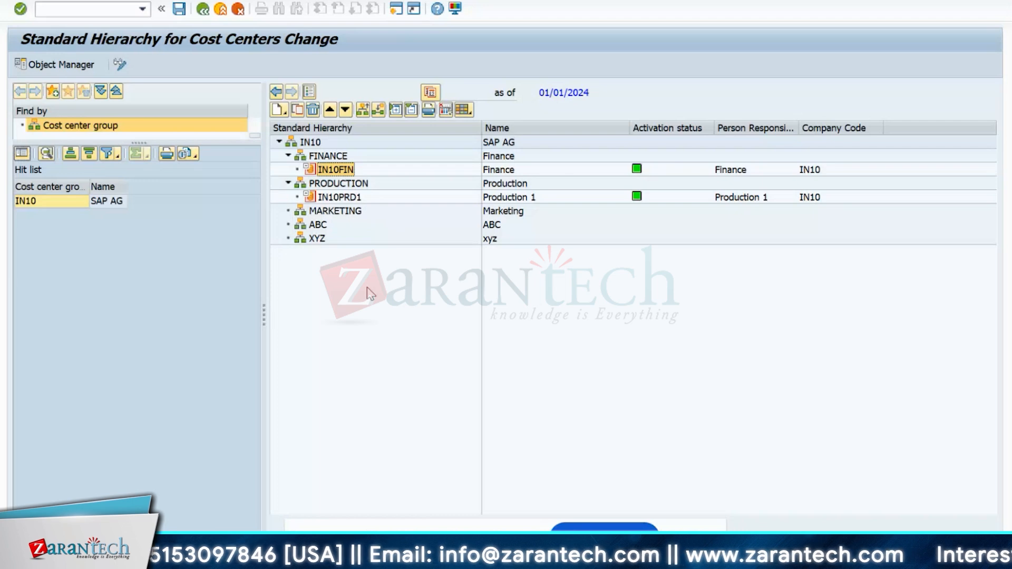
left_click(340, 198)
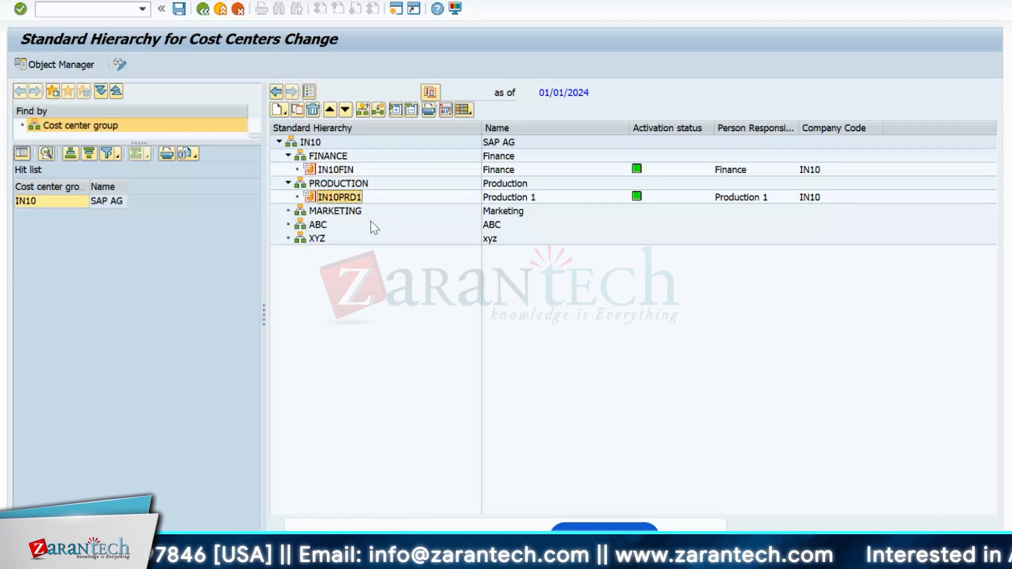
- Copy IN10PRD1 as new cost center IN10PRD2 with the name Production 2
right_click(344, 200)
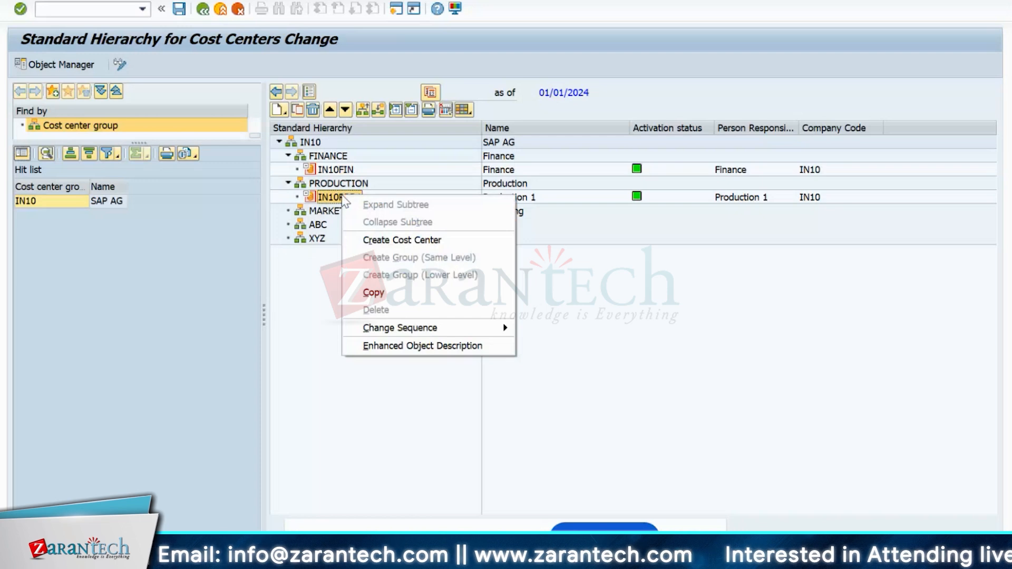
left_click(392, 292)
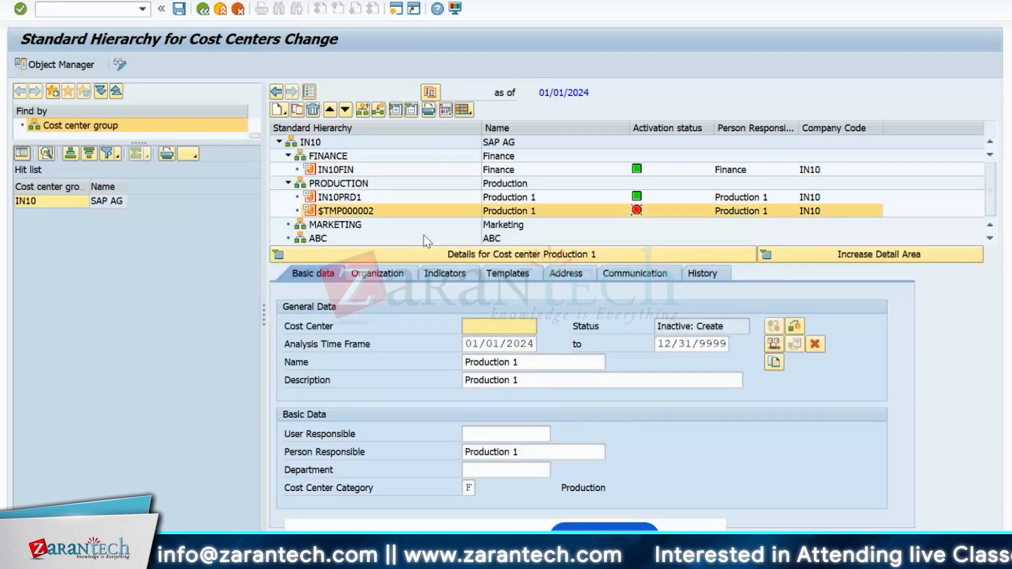
type("IN")
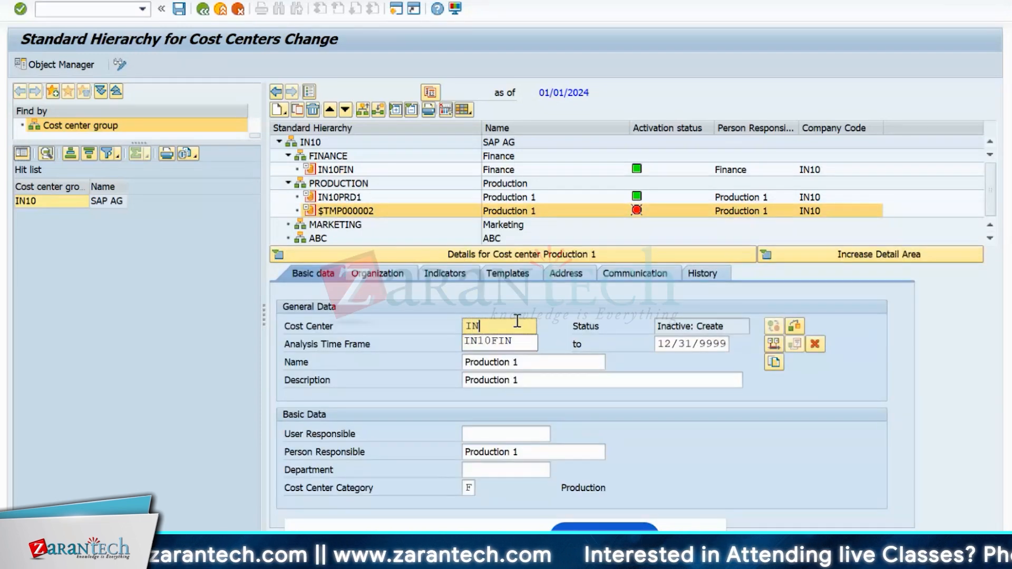
type("10PRD2")
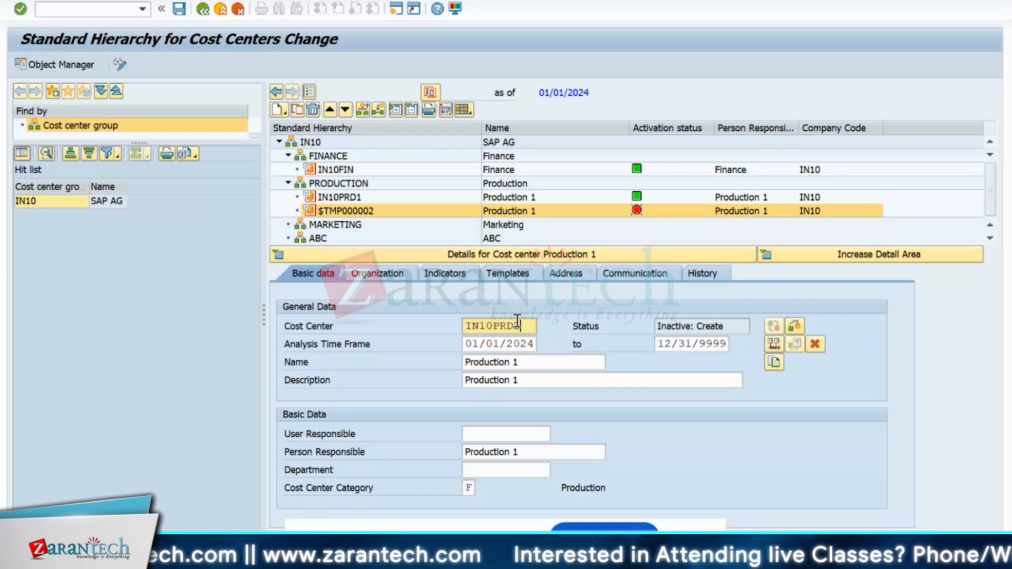
left_click(522, 362)
key("BackSpace")
type("2")
- Set description and person responsible to Production 2, then save and close the details
left_click(551, 379)
key("BackSpace")
type("2")
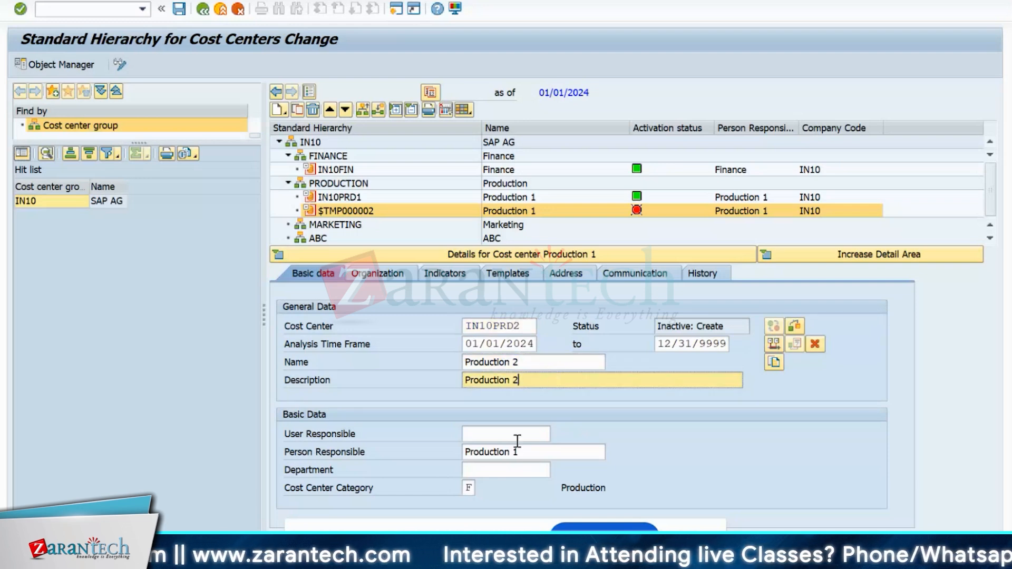
left_click(522, 452)
key("BackSpace")
type("2")
key("Return")
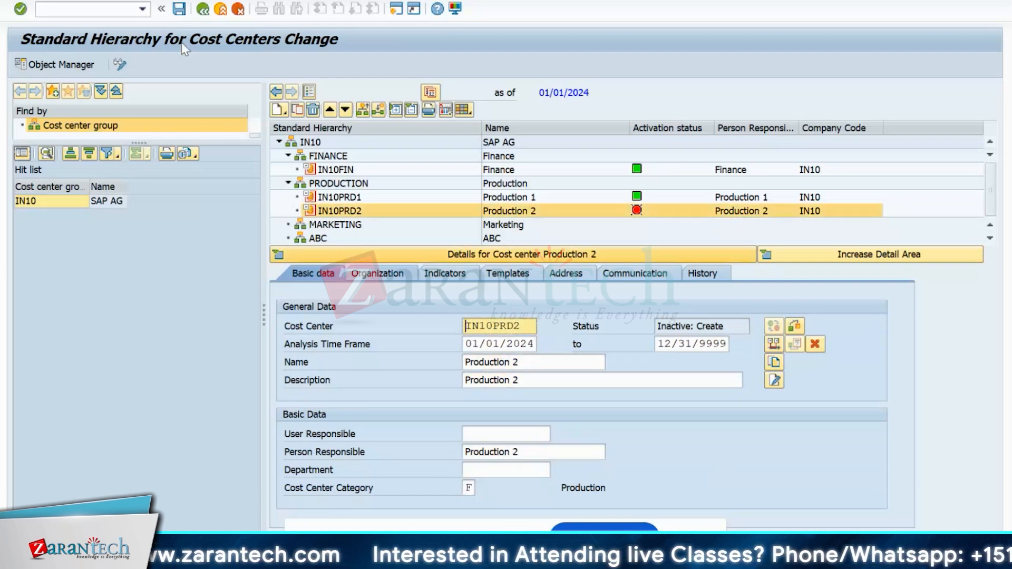
left_click(180, 9)
left_click(276, 254)
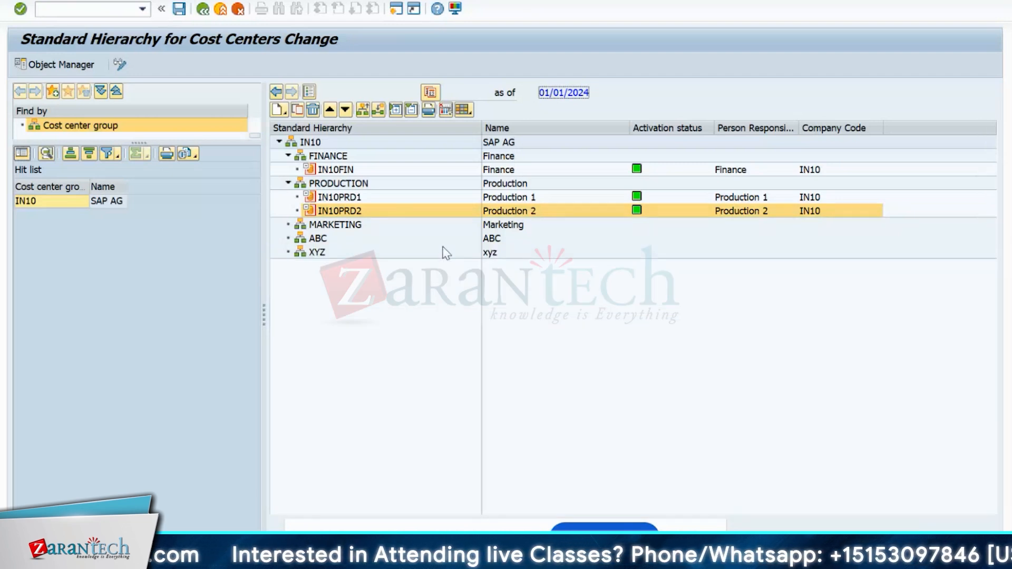
- View IN10PRD1's details and analysis period unchanged, then open a new session and enter ks02
double_click(339, 196)
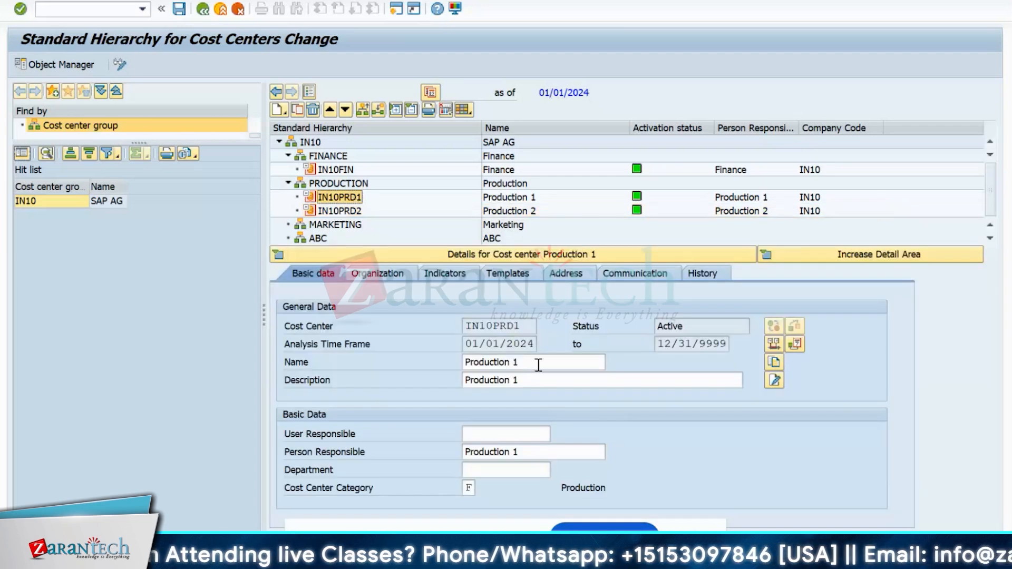
double_click(521, 343)
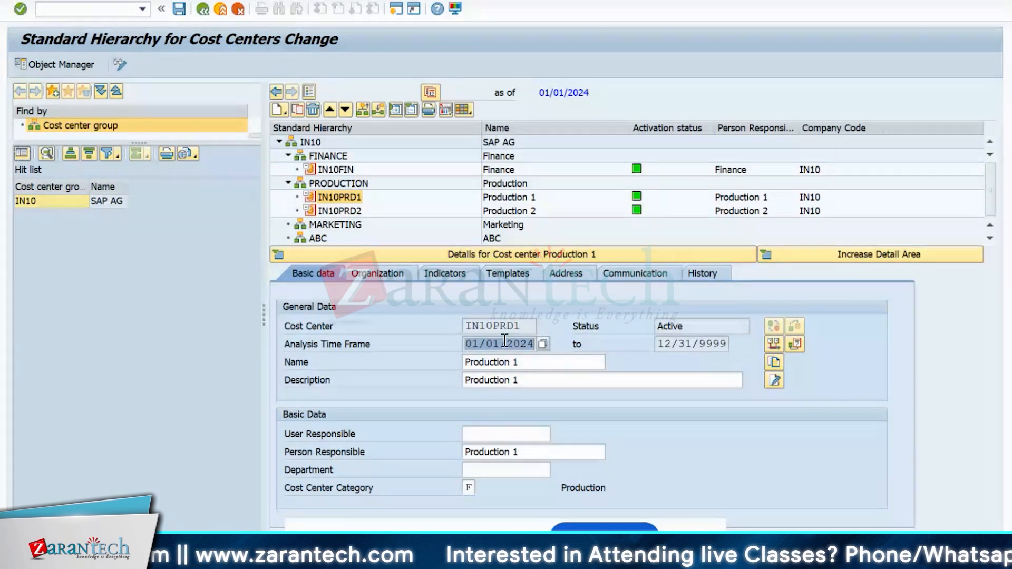
left_click(773, 345)
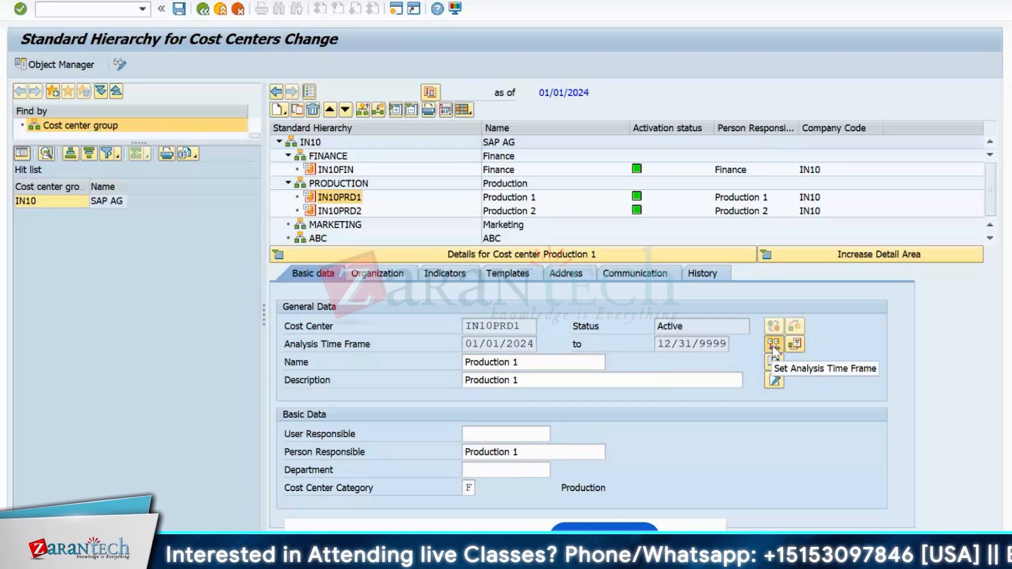
left_click(248, 190)
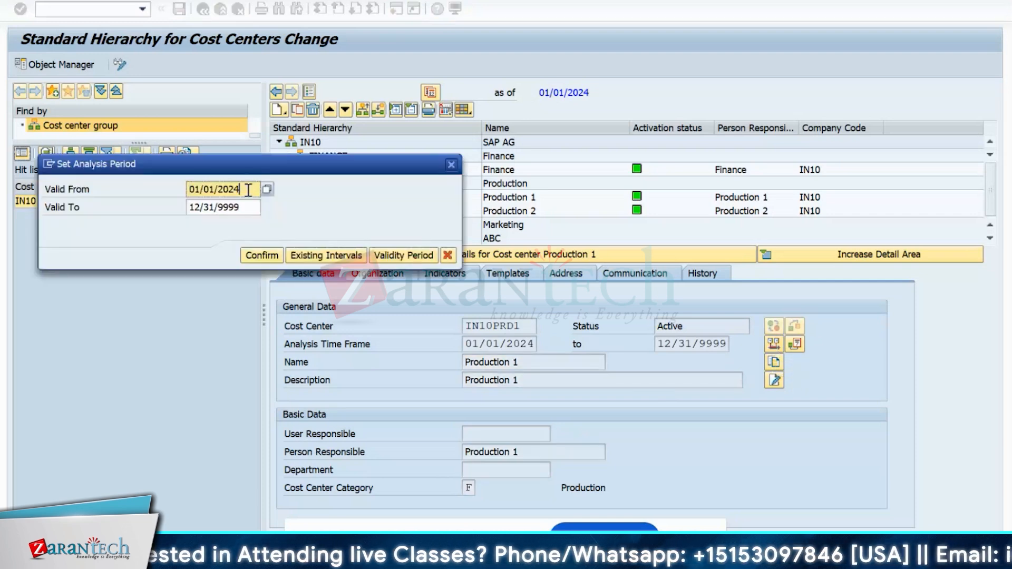
left_click(452, 165)
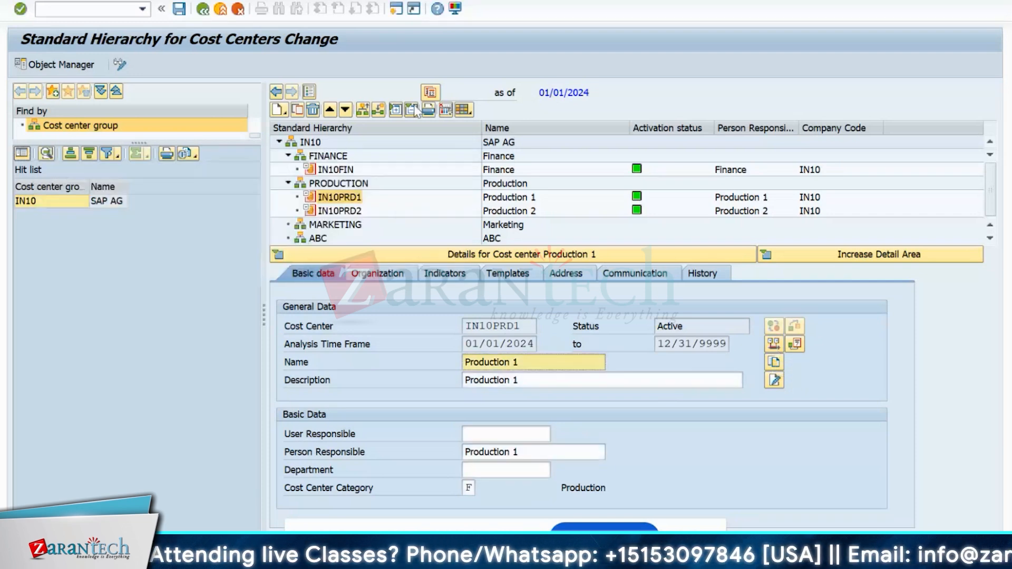
left_click(399, 11)
type("ks0")
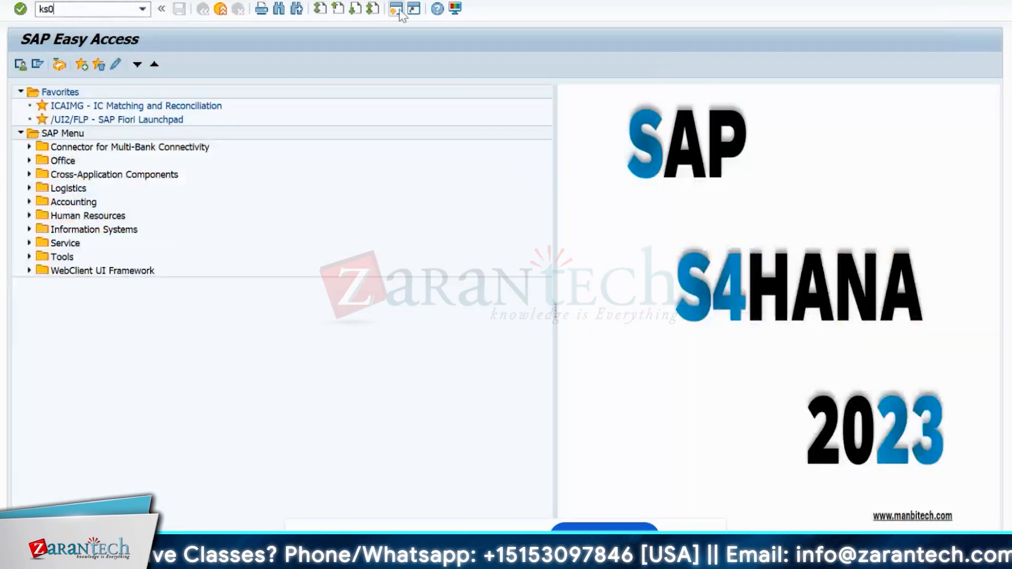
type("2")
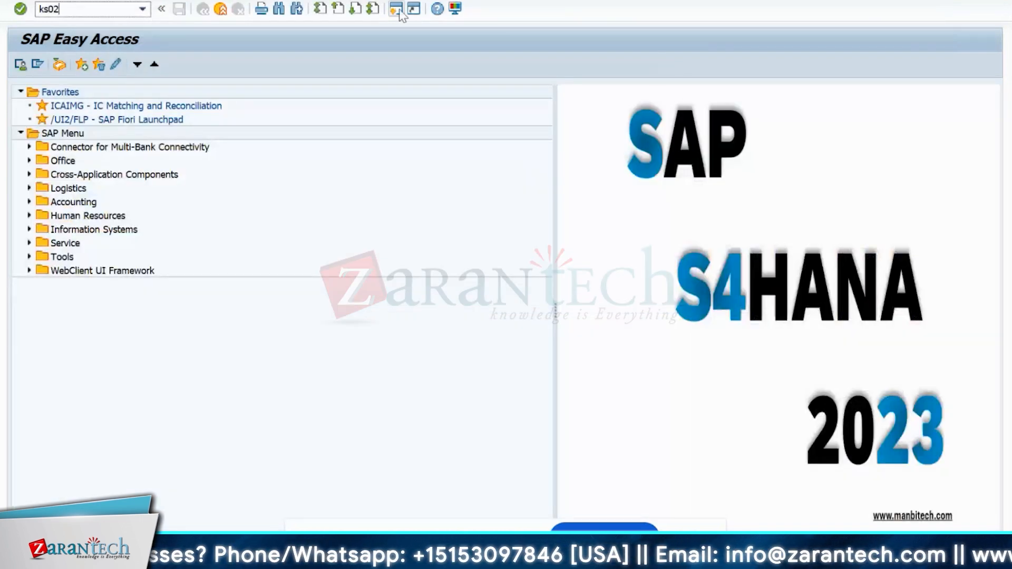
- Run KS02, switch to Display Cost Center, and call up IN10PRD1
key("Return")
key("Return")
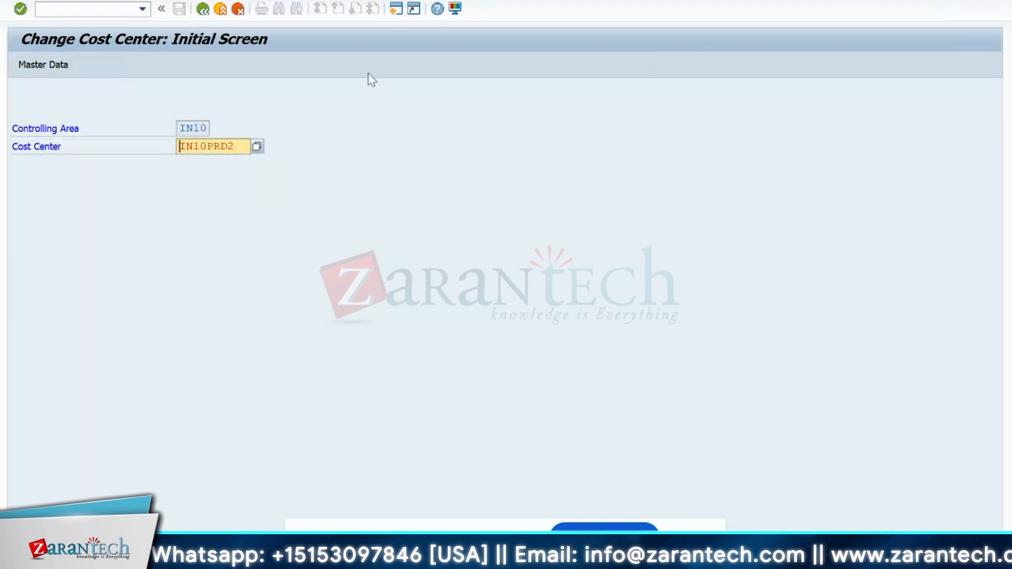
left_click(61, 1)
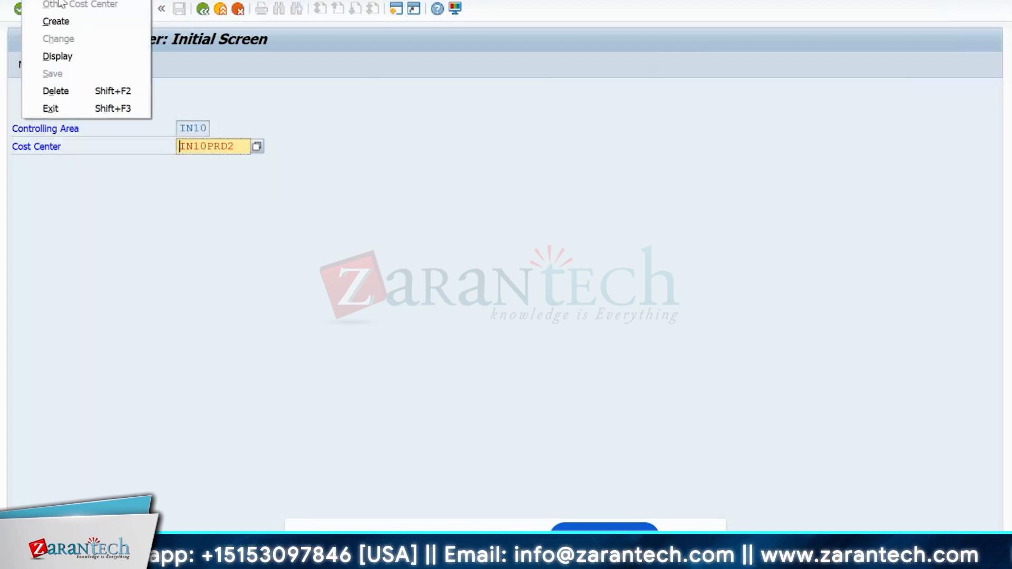
left_click(57, 56)
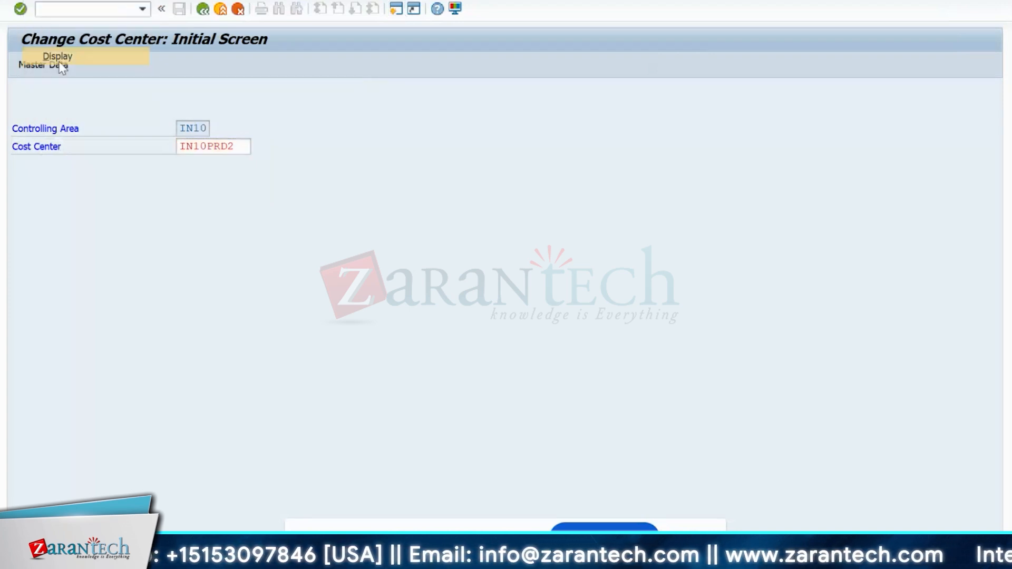
left_click(235, 145)
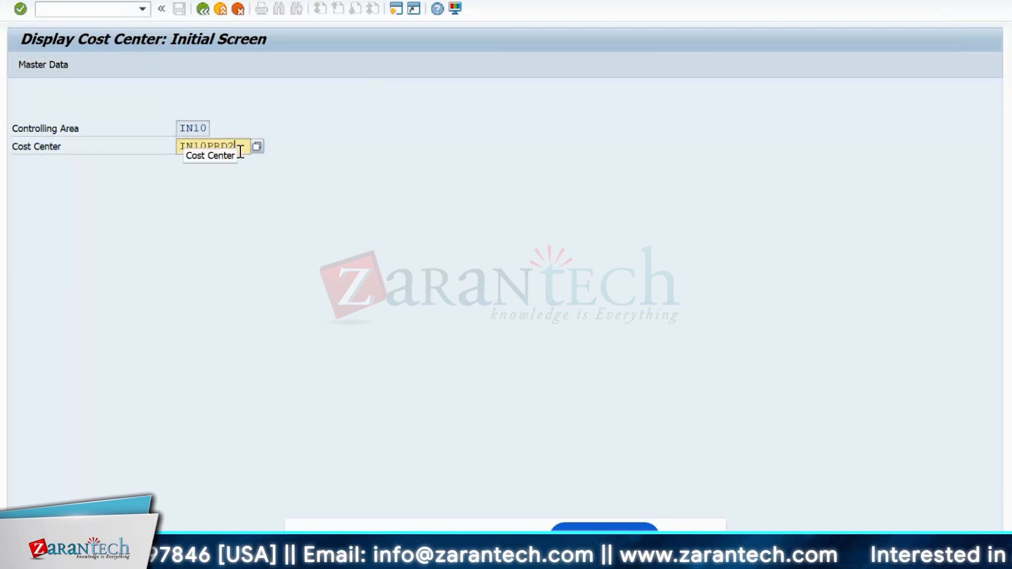
key("BackSpace")
type("1")
key("Return")
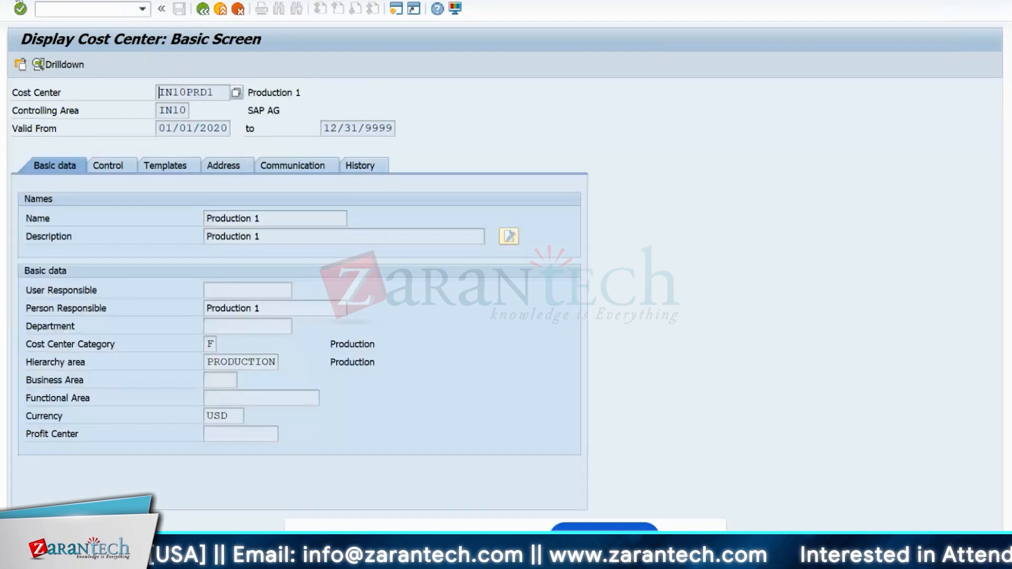
- Review IN10PRD1's Basic data, Control and Templates tabs, then return to the hierarchy window
left_click(34, 1)
left_click(58, 40)
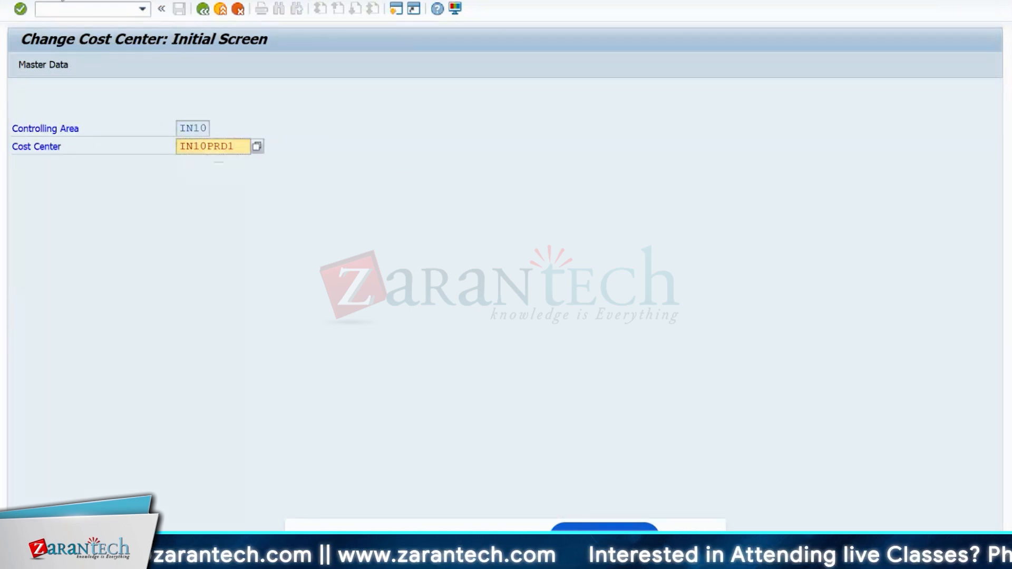
left_click(34, 1)
left_click(56, 54)
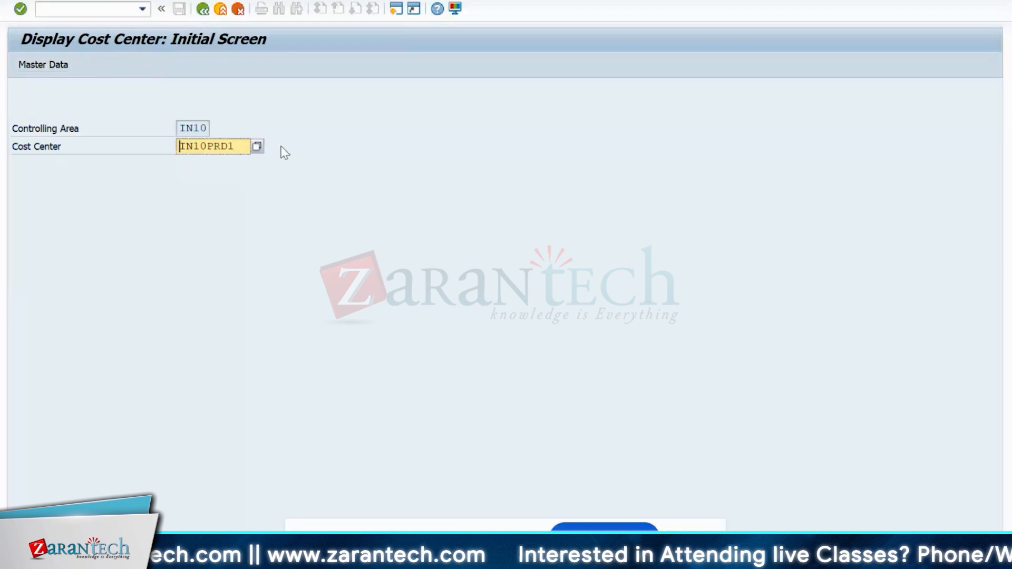
key("Return")
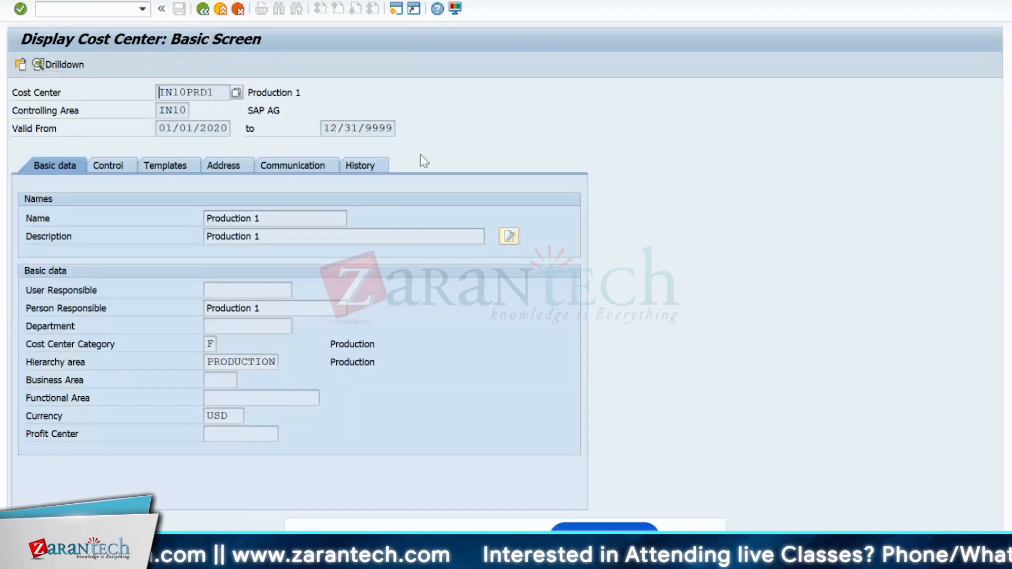
left_click(99, 169)
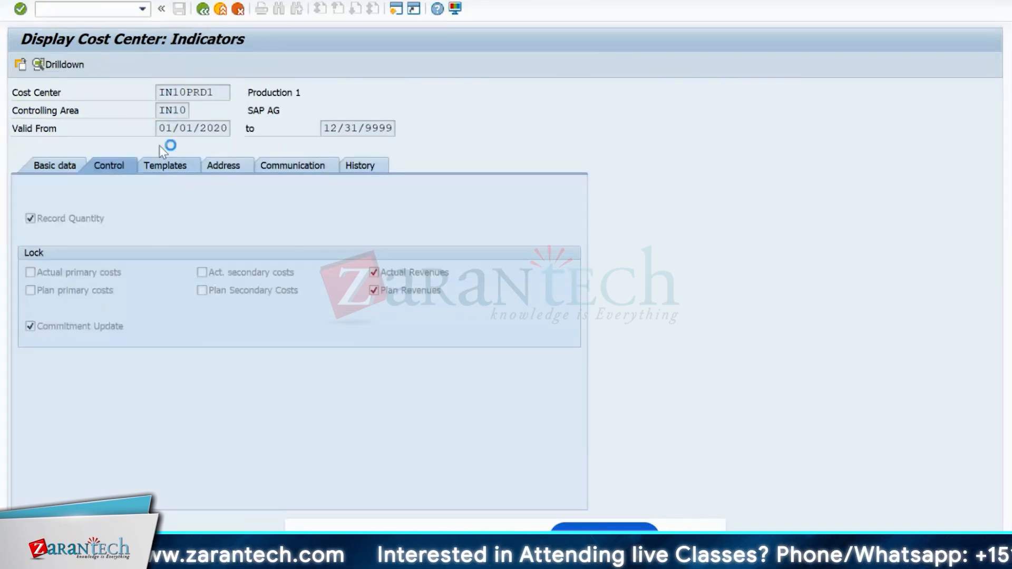
left_click(163, 165)
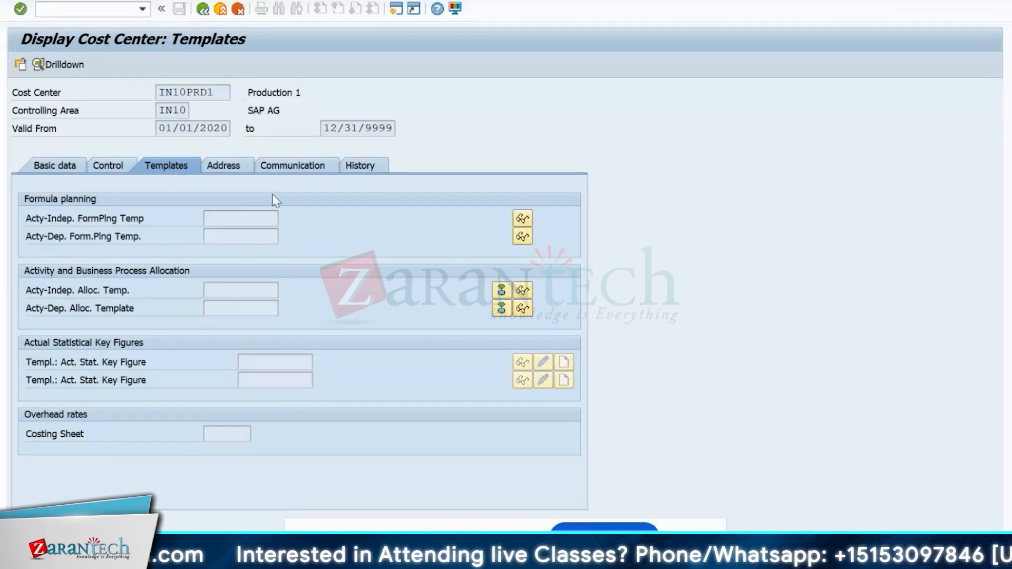
key("alt+Tab")
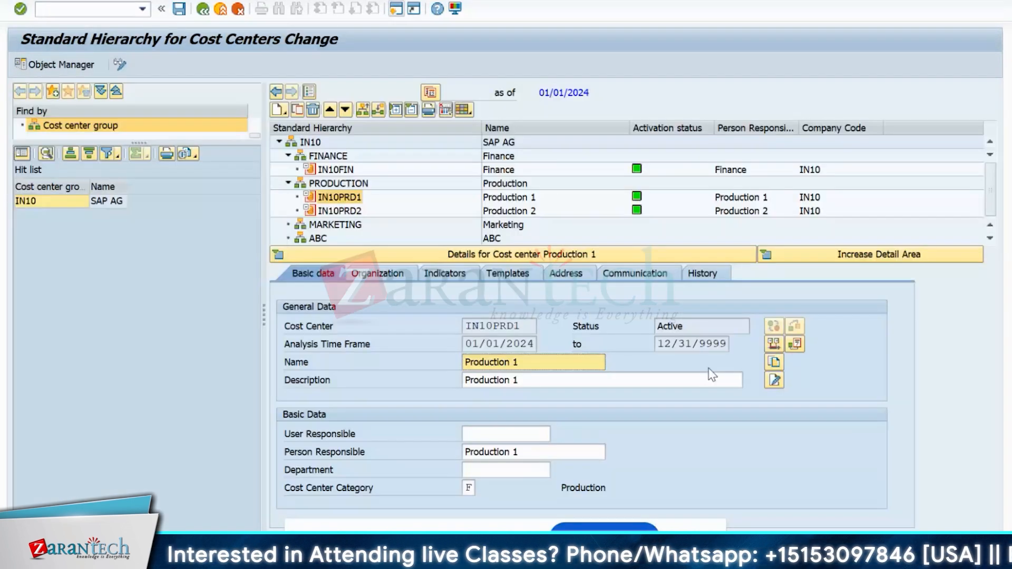
- Switch between the two sessions and select the IN10PRD1 cost center number on the display screen
key("alt+Tab")
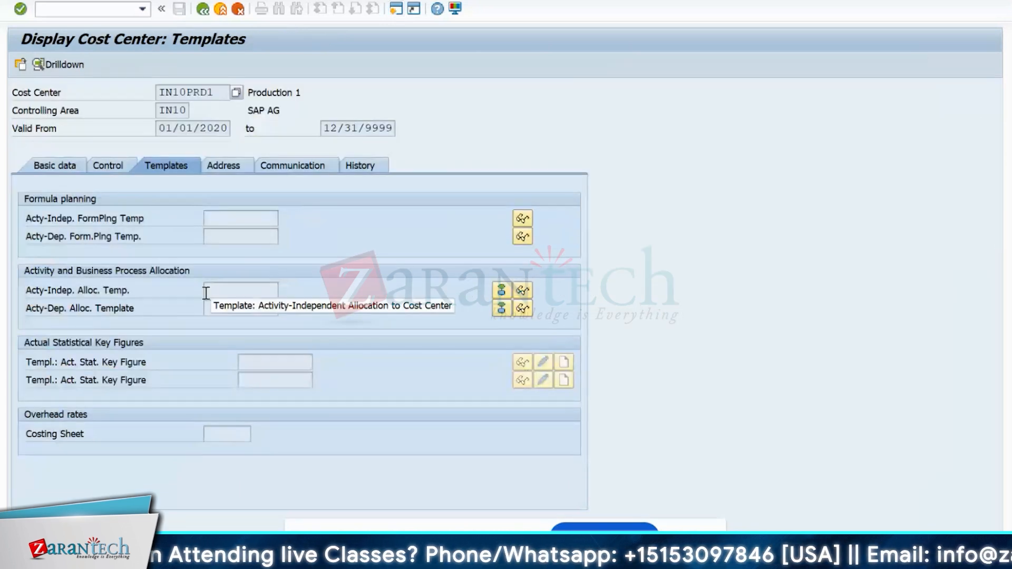
key("alt+Tab")
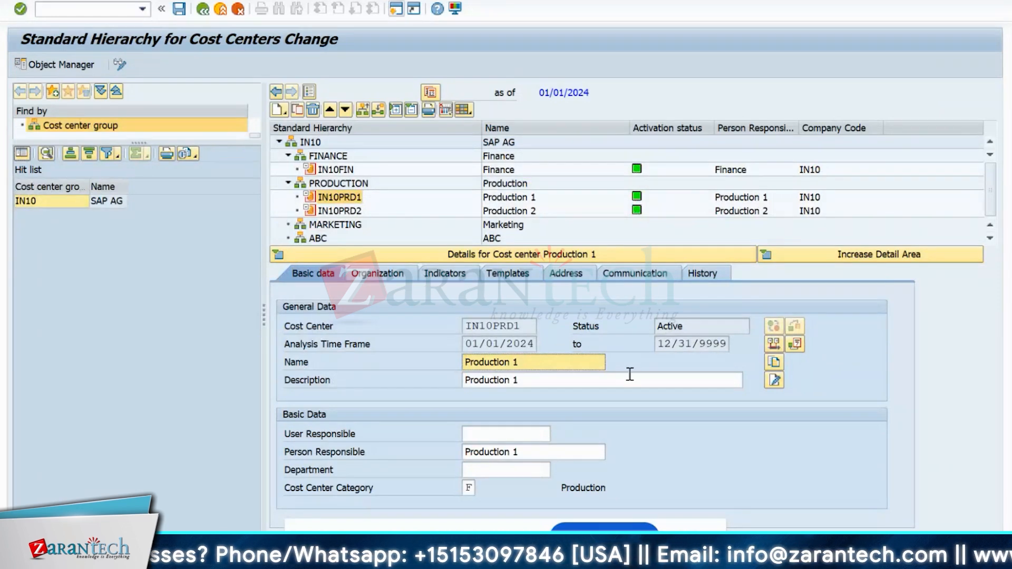
key("alt+Tab")
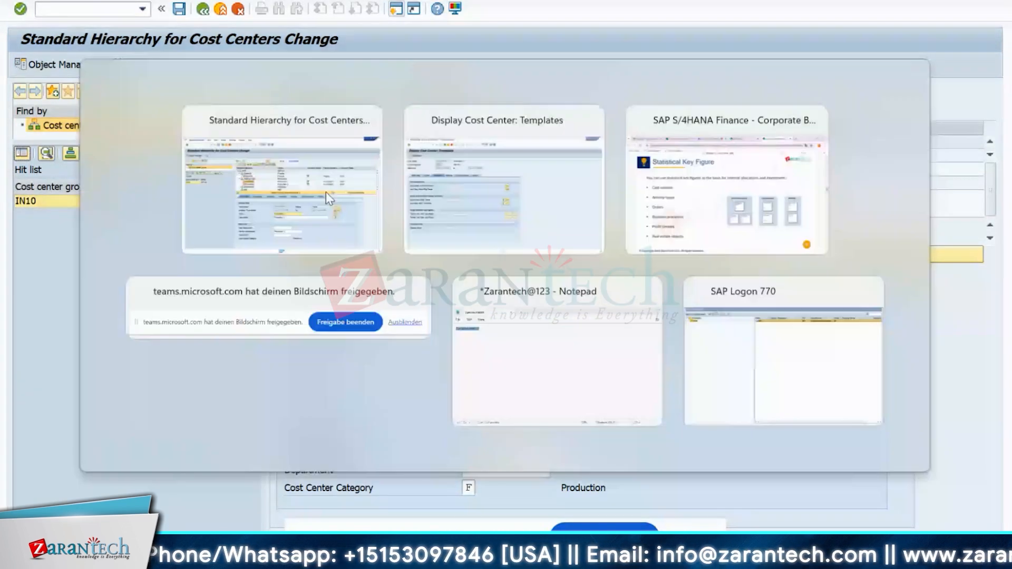
key("alt+Tab")
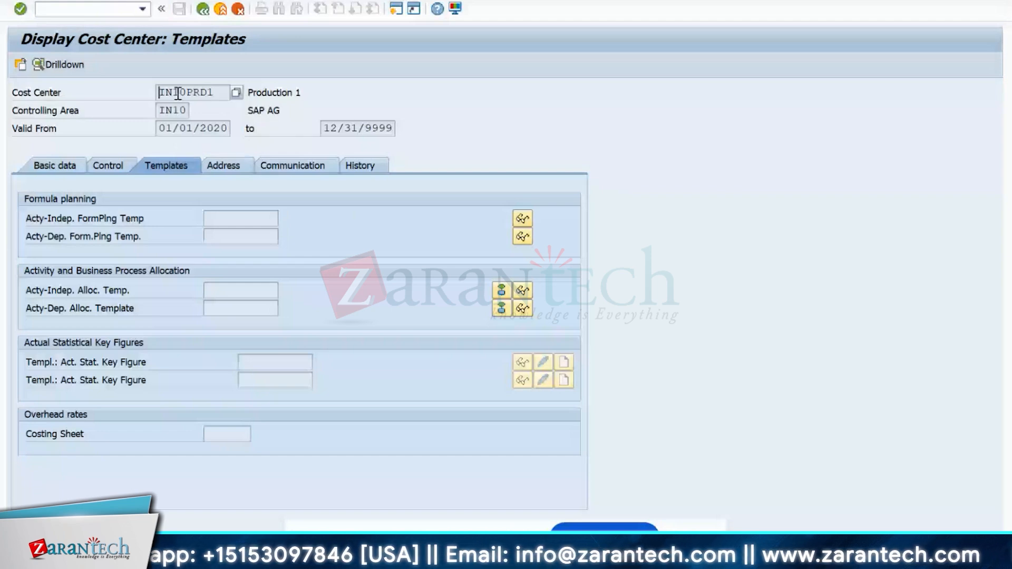
left_click_drag(215, 92, 124, 91)
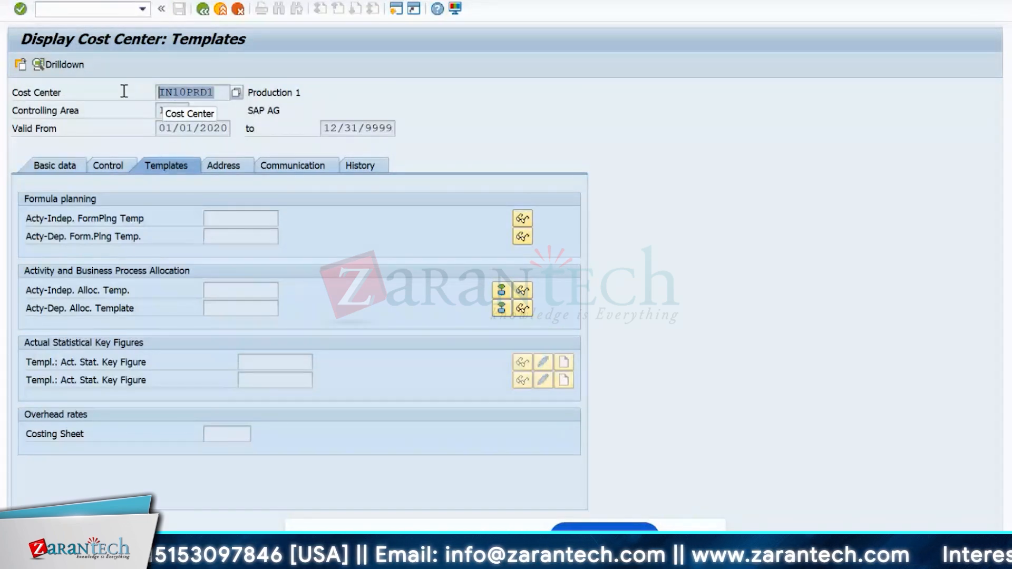
left_click(214, 94)
double_click(214, 94)
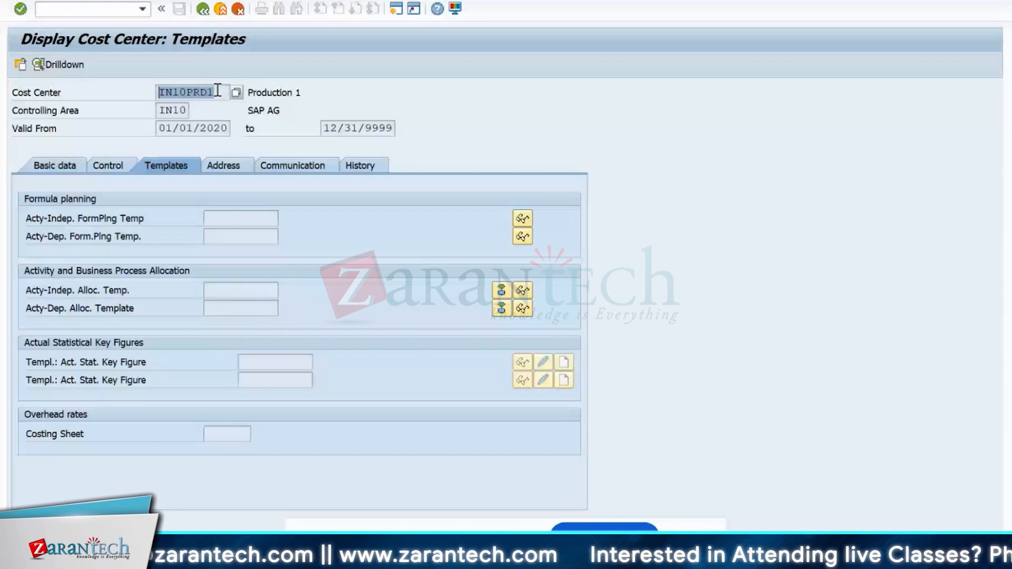
left_click_drag(218, 91, 201, 92)
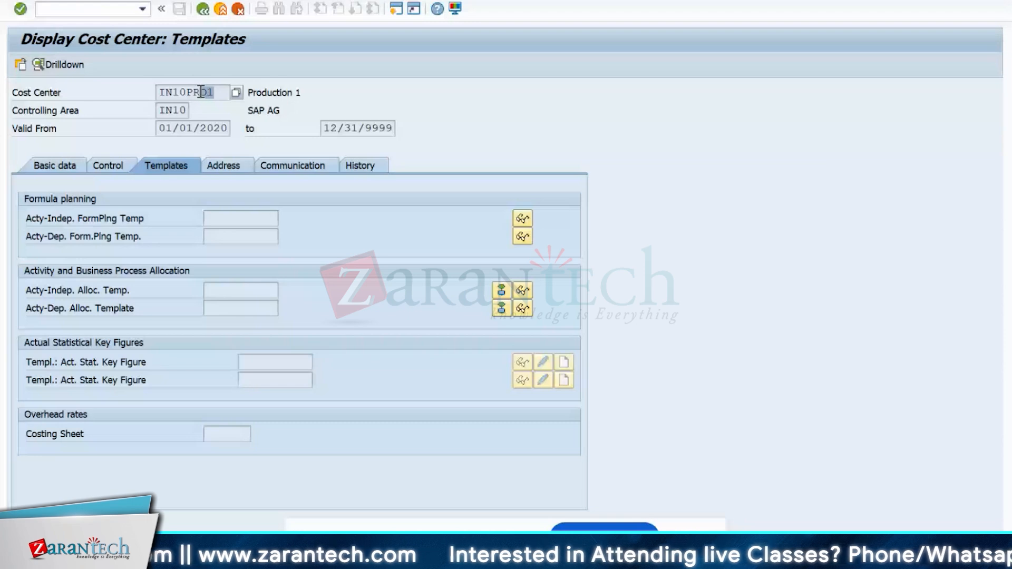
left_click_drag(201, 92, 128, 95)
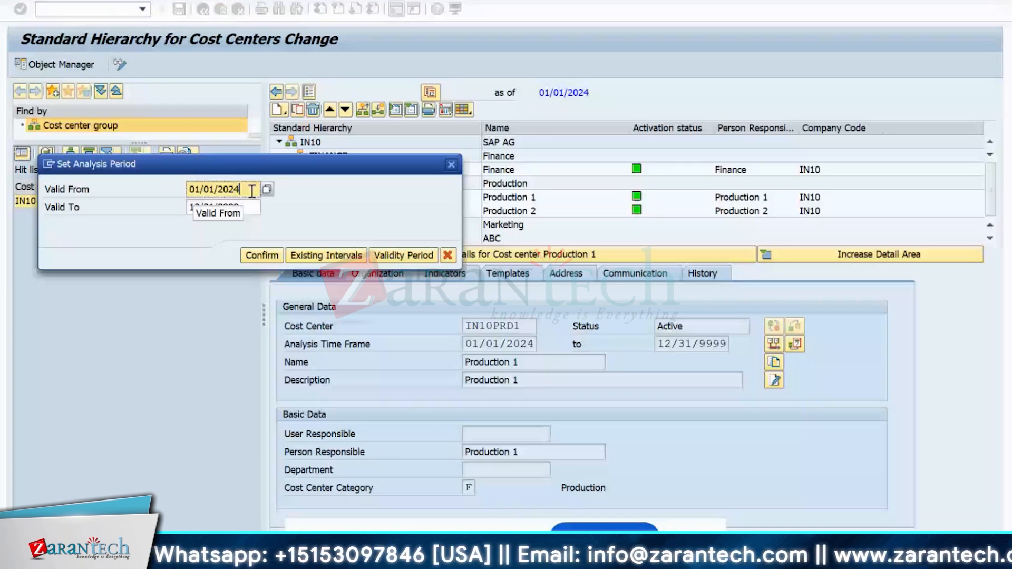
- Close the analysis period dialog and Production 1 details, view IN10PRD2, then go back to Easy Access
key("Return")
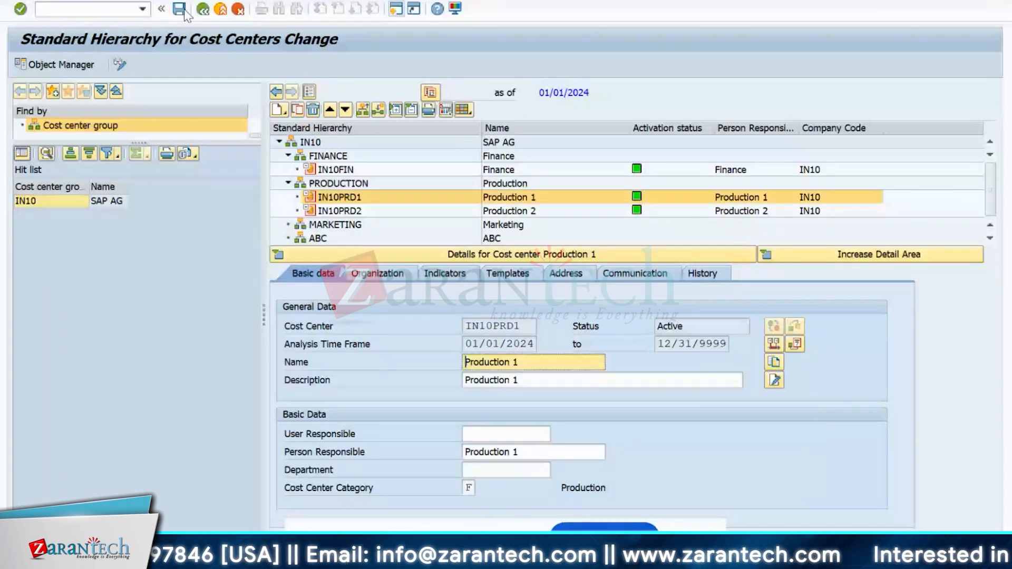
left_click(180, 9)
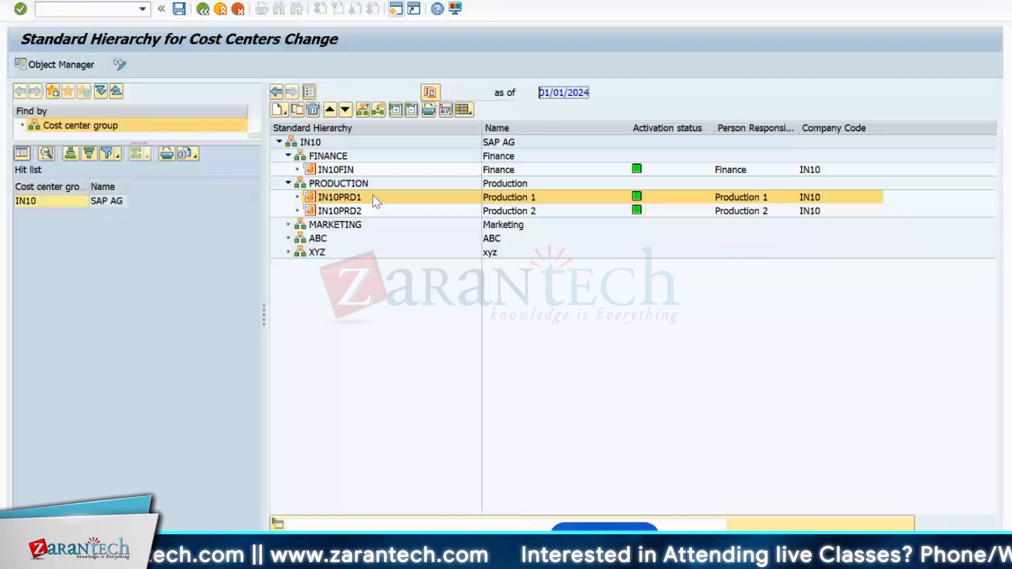
double_click(340, 211)
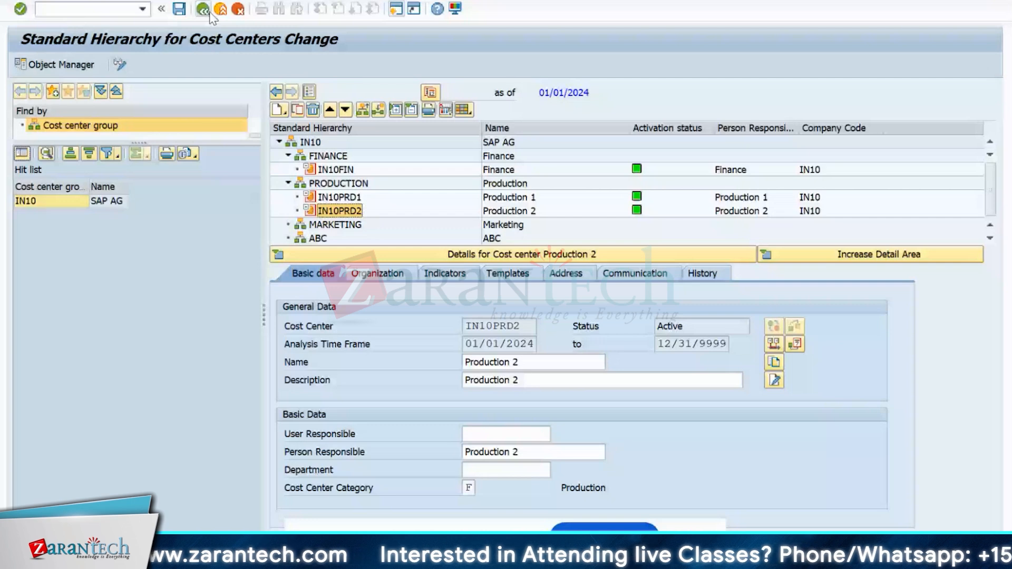
left_click(206, 11)
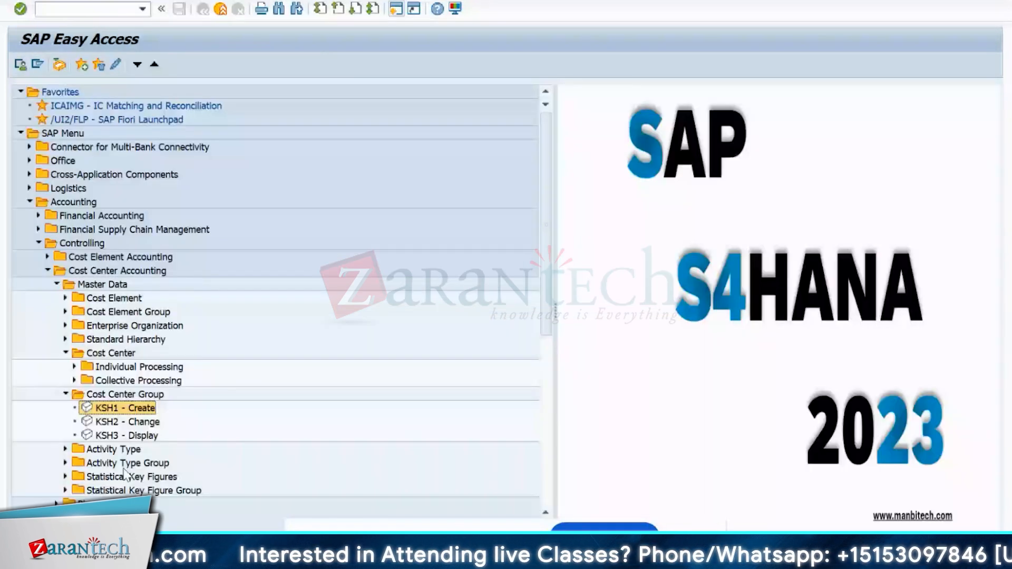
- Collapse Cost Center Group and expand Cost Element Individual and Collective Processing to show FS00 and KA23
left_click(66, 395)
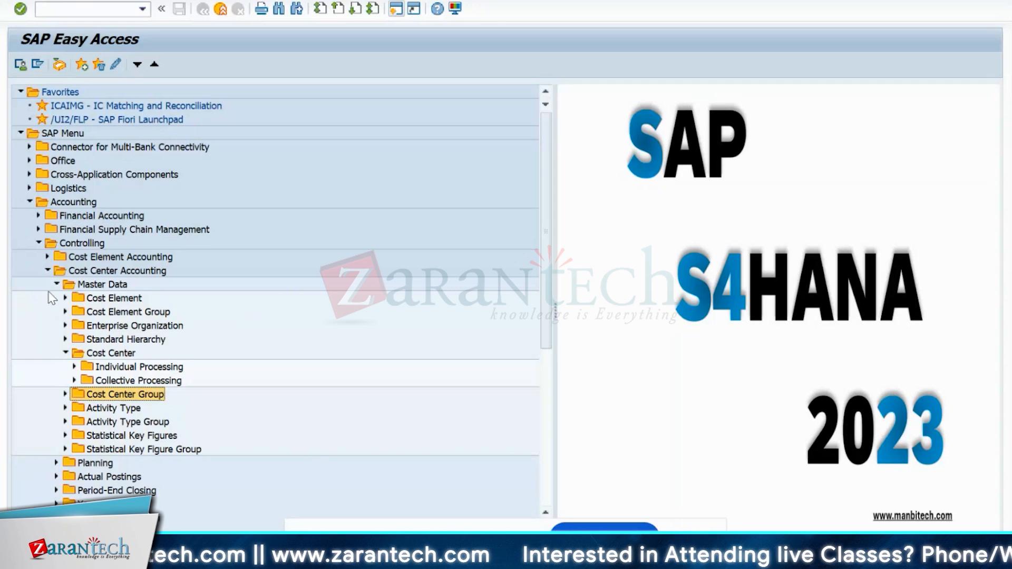
left_click(65, 298)
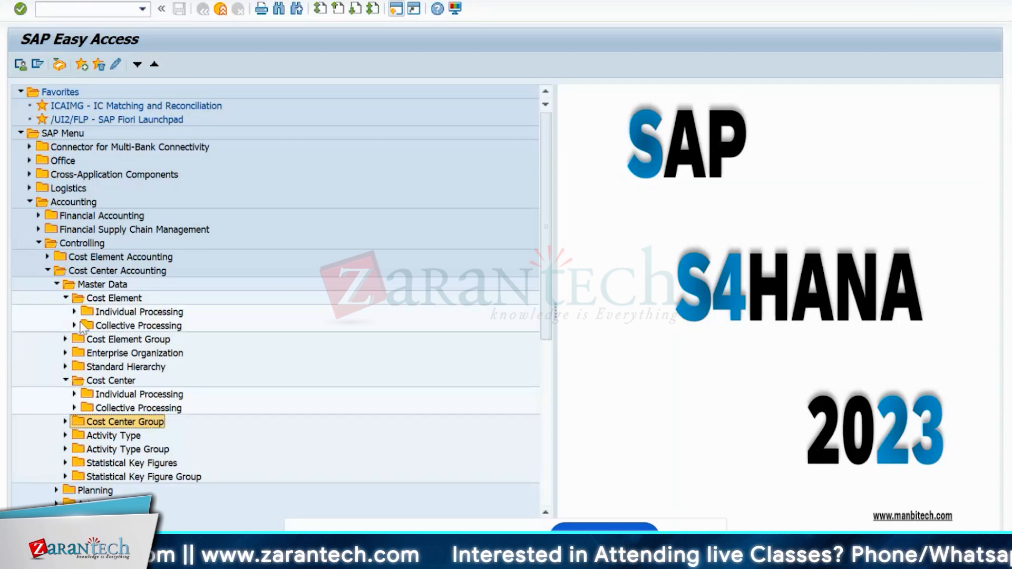
left_click(78, 323)
left_click(74, 312)
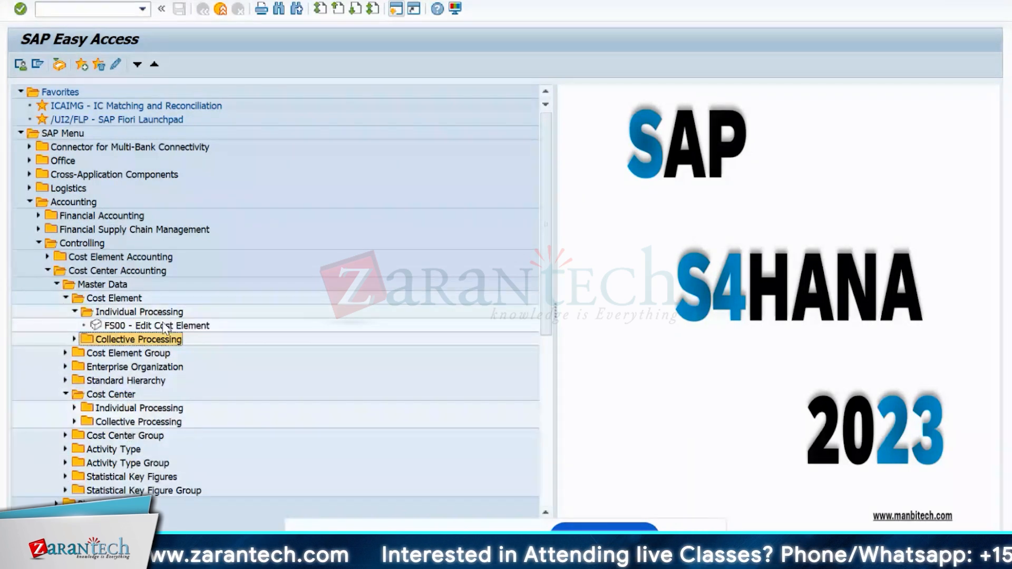
left_click(74, 339)
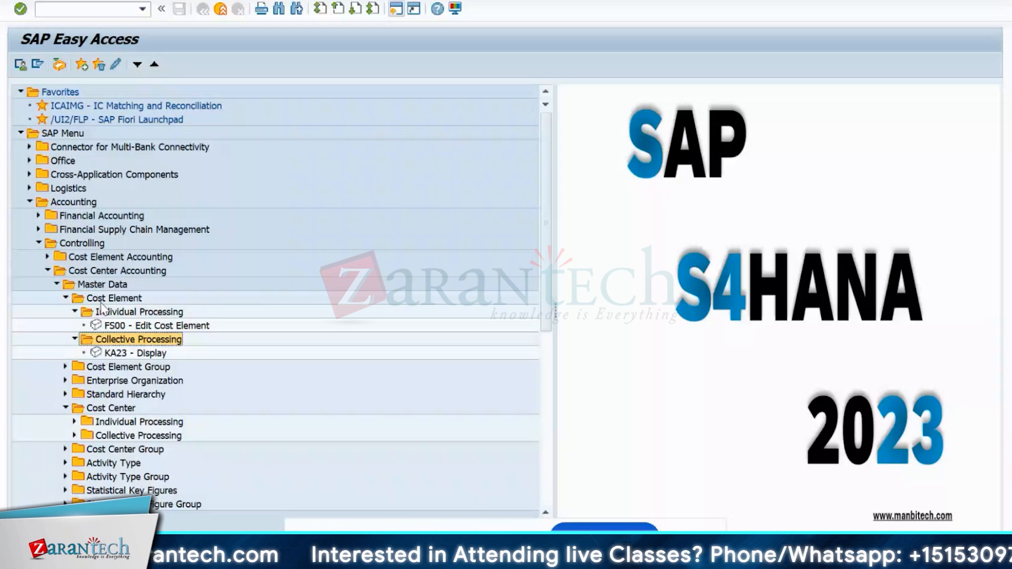
left_click(114, 298)
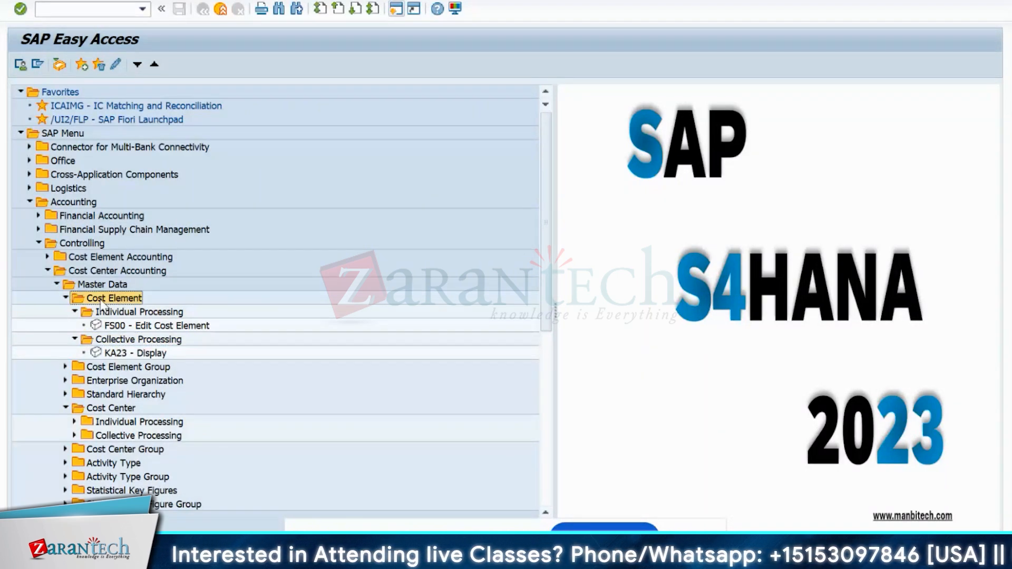
left_click(116, 327)
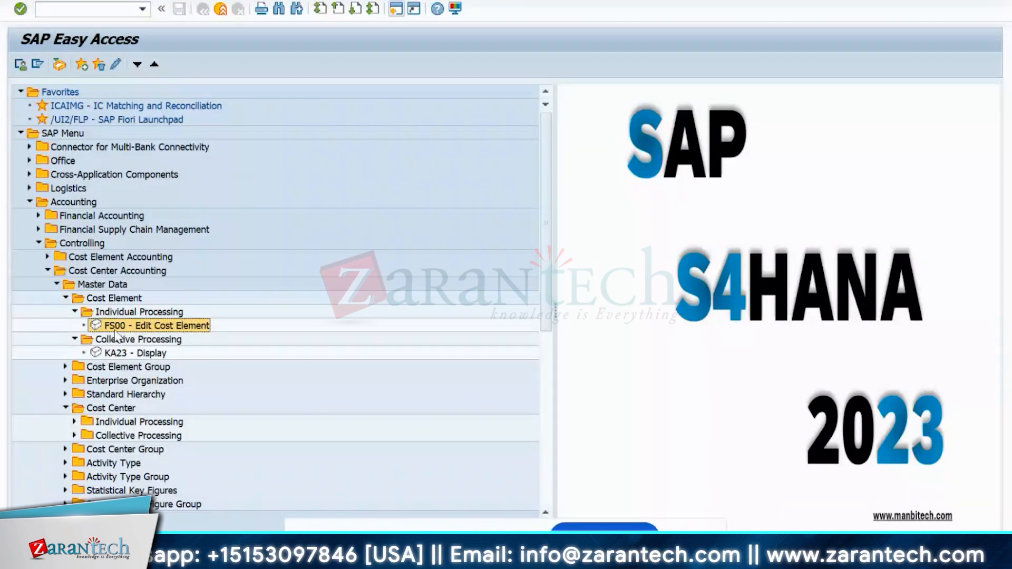
- In FS00, choose Display accounts in navigation tree, confirm, and exit so the setting applies on restart
double_click(158, 325)
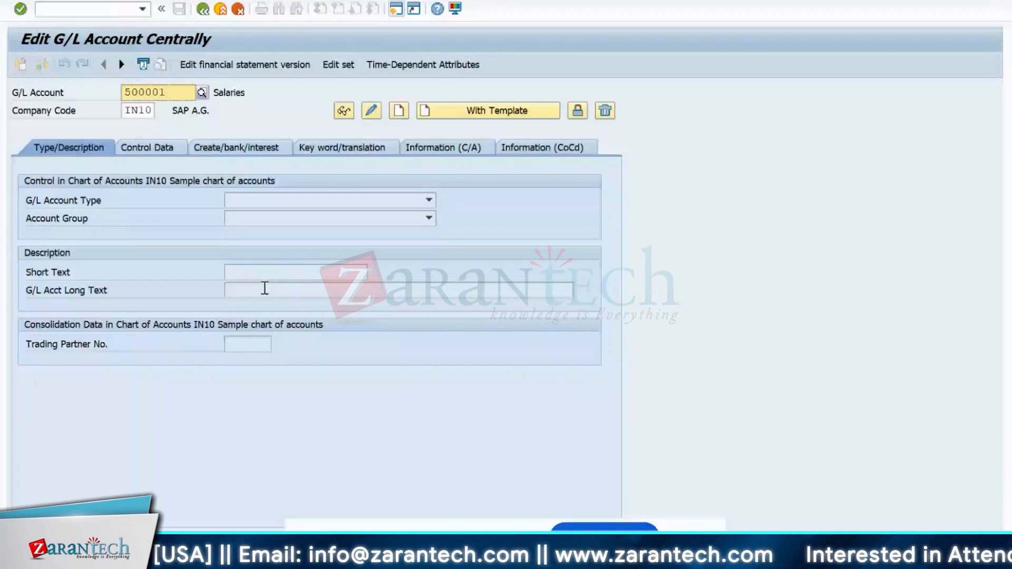
right_click(217, 52)
left_click(294, 33)
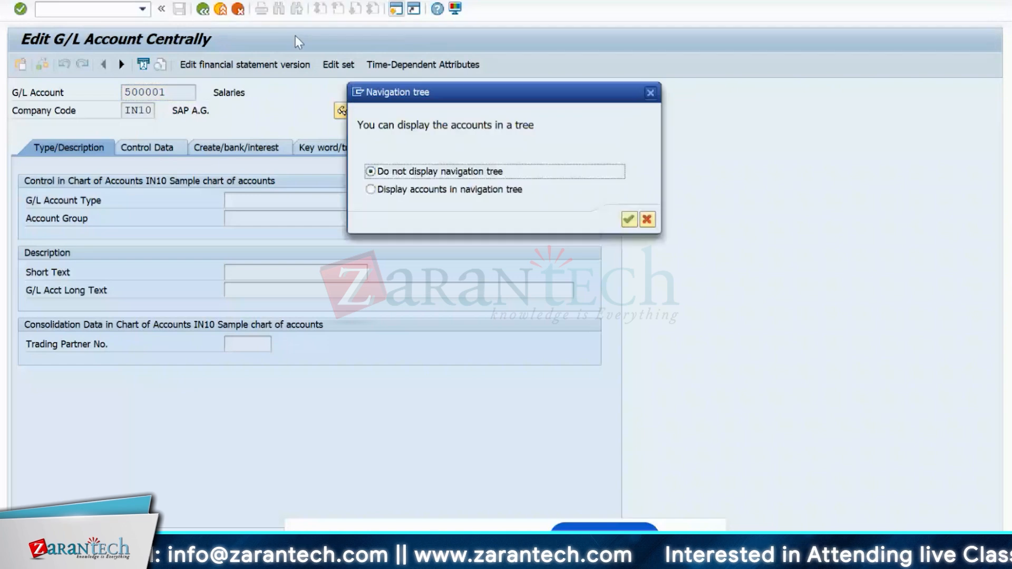
left_click(387, 189)
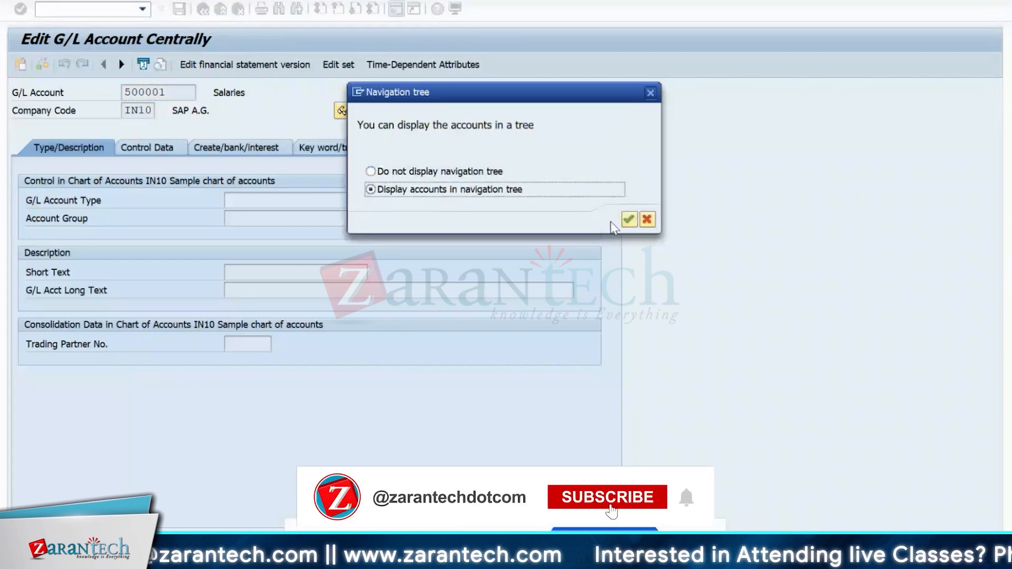
left_click(629, 219)
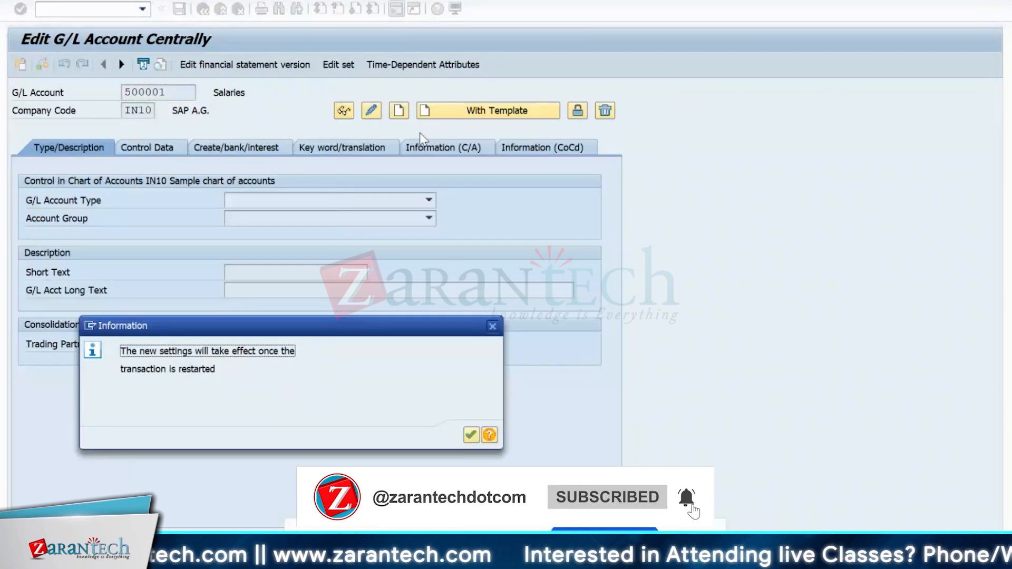
left_click(468, 437)
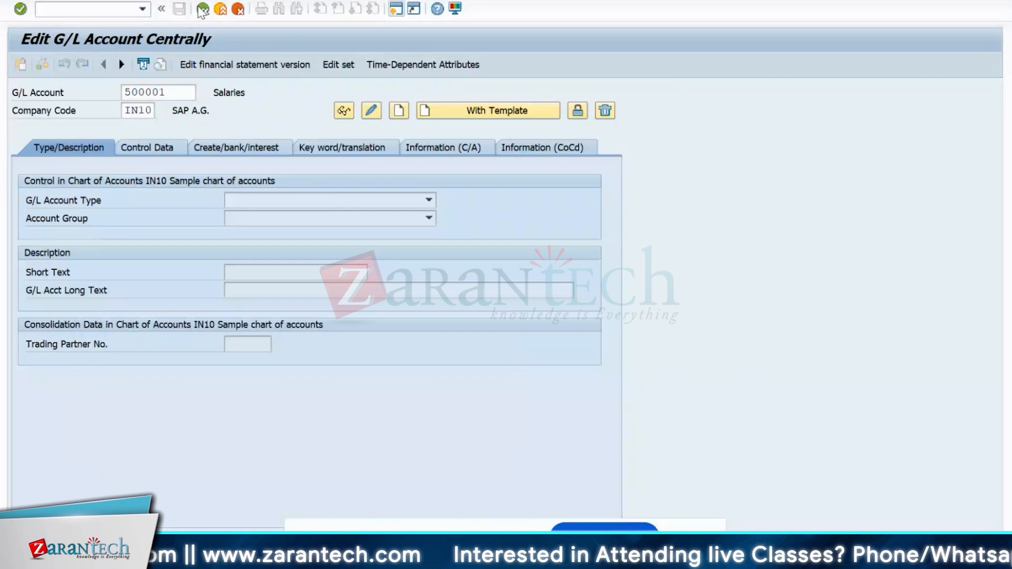
left_click(202, 9)
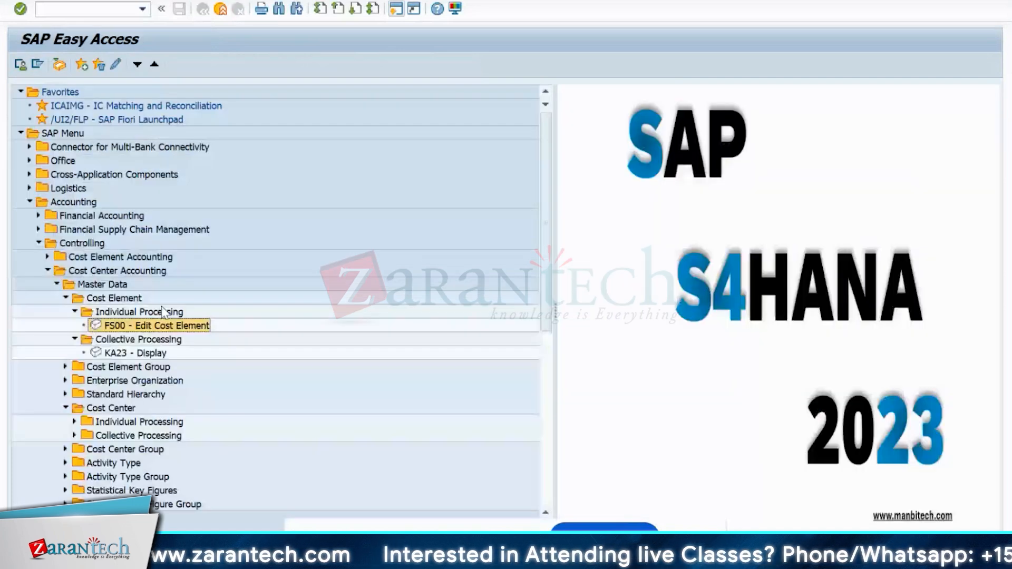
- Reopen FS00 with its account tree and display account 500001 Salaries under EXPENSES/SECONDARY
double_click(160, 325)
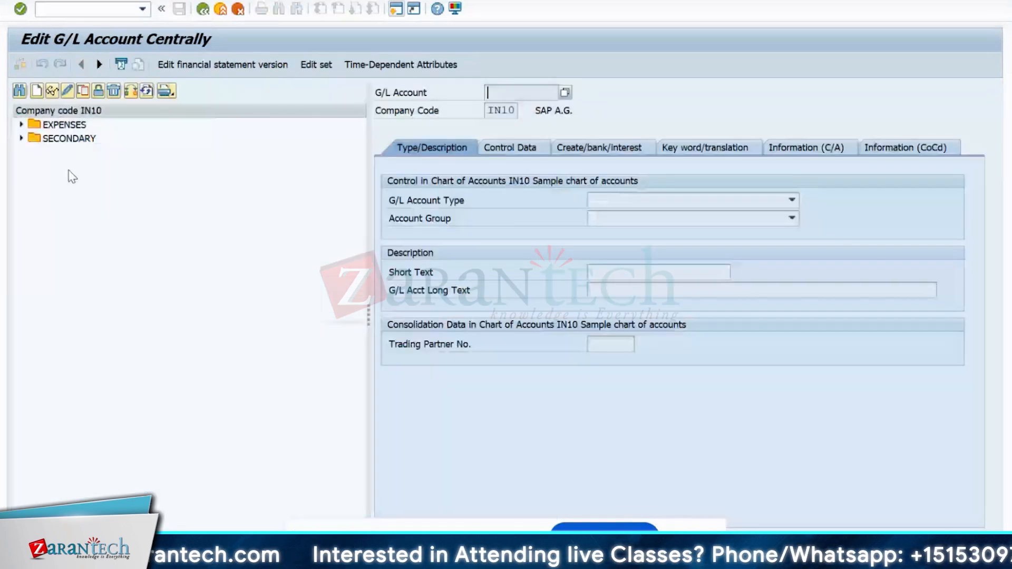
left_click(21, 124)
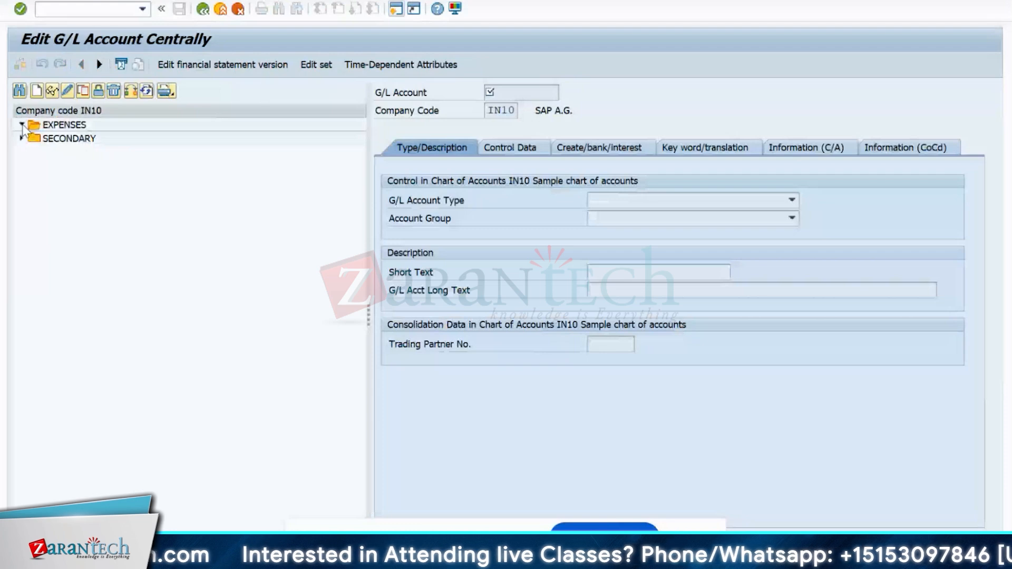
left_click(21, 138)
left_click(58, 140)
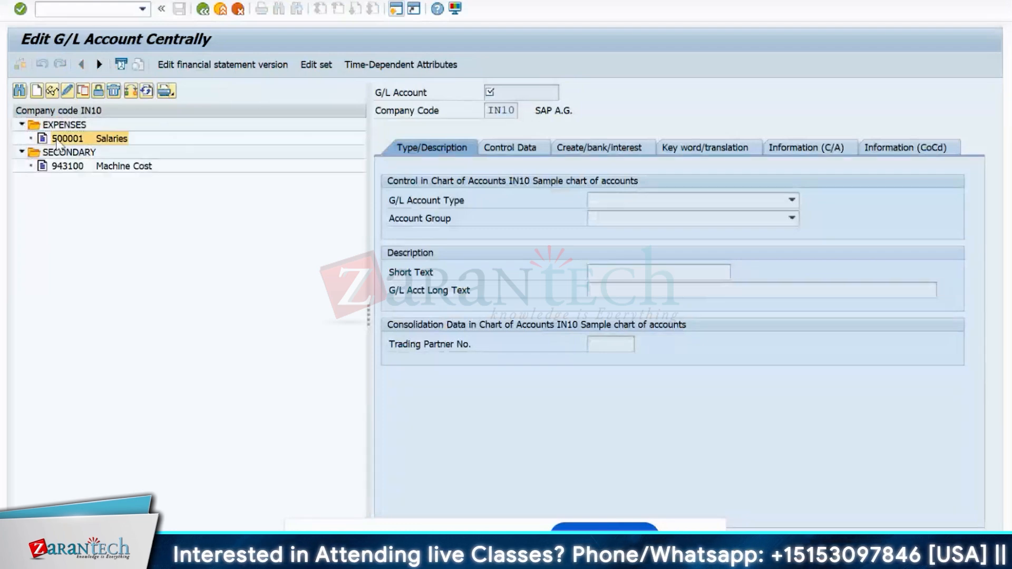
double_click(57, 141)
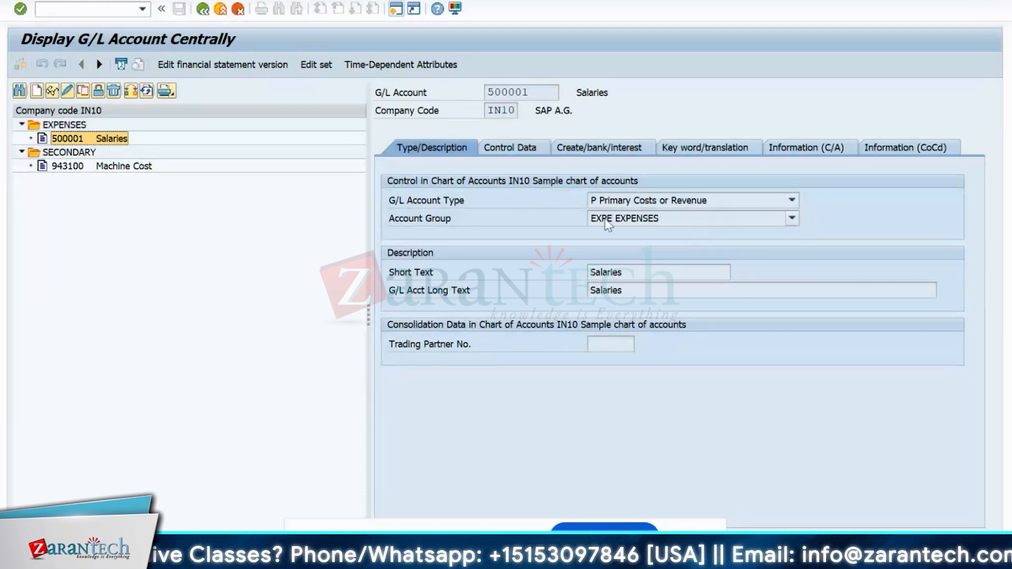
- Confirm 500001 is type P Primary Costs or Revenue in the account group dropdown, and highlight its number and short text
left_click(608, 202)
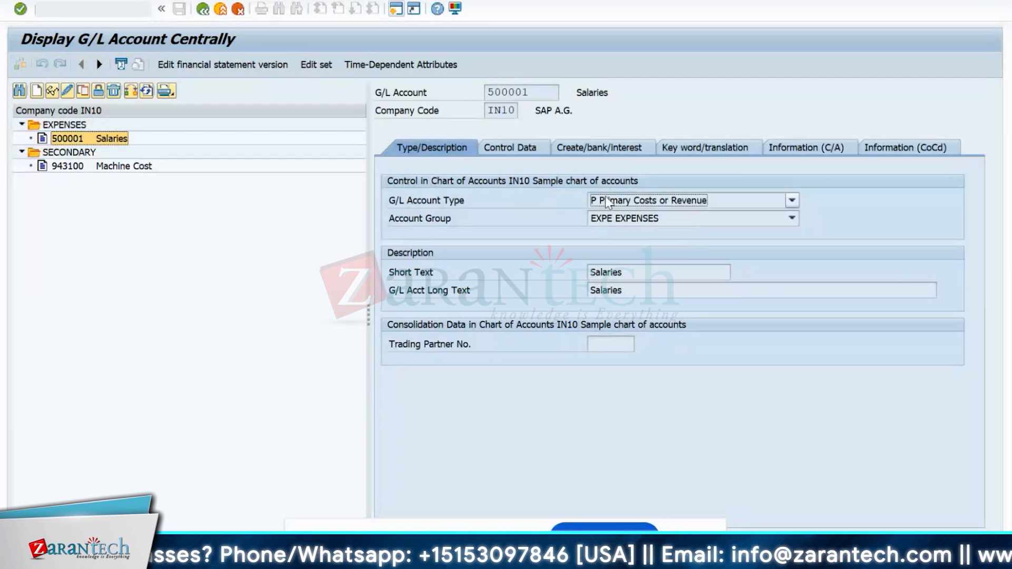
left_click(606, 200)
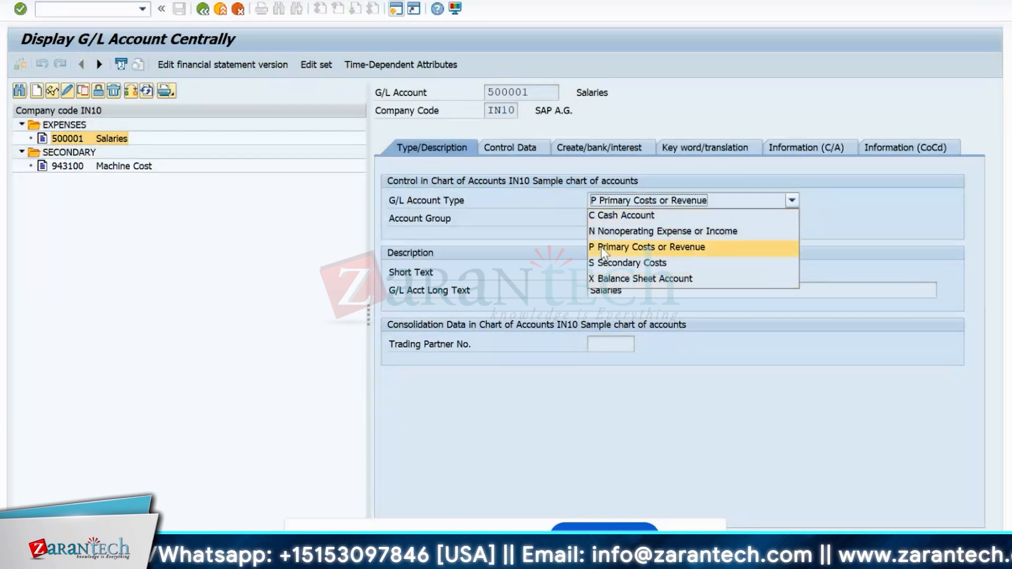
left_click(495, 241)
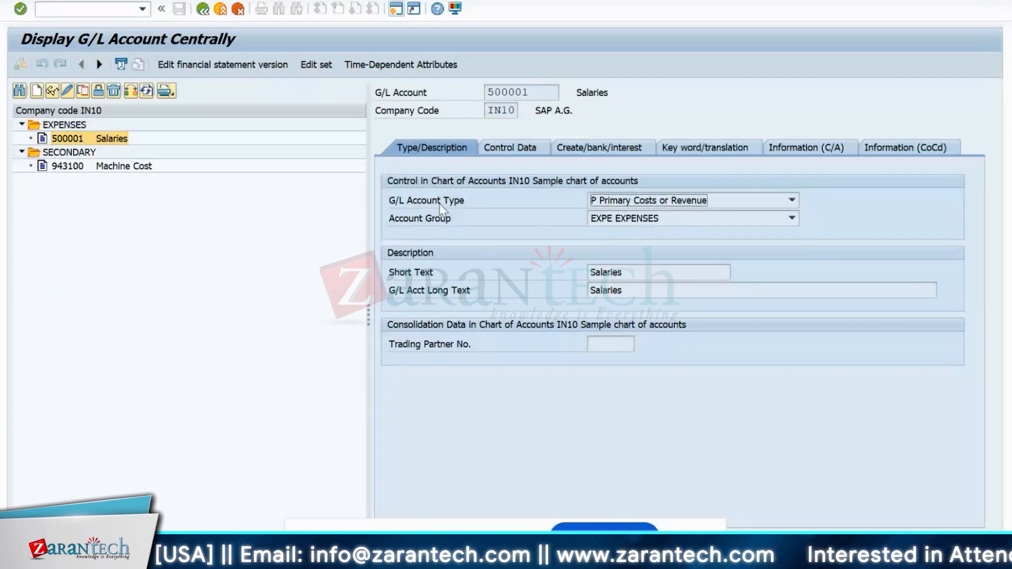
left_click(655, 204)
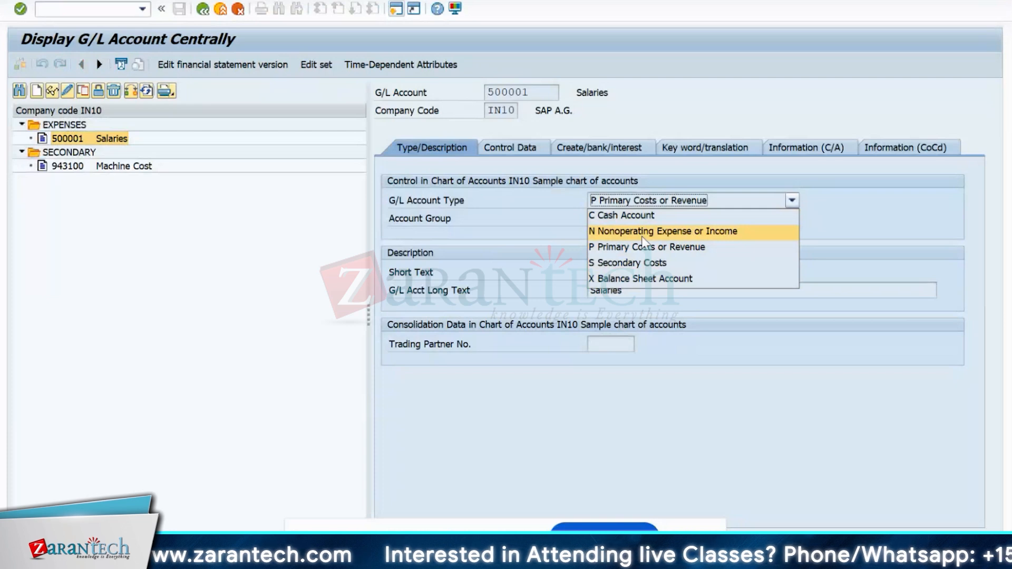
left_click(633, 246)
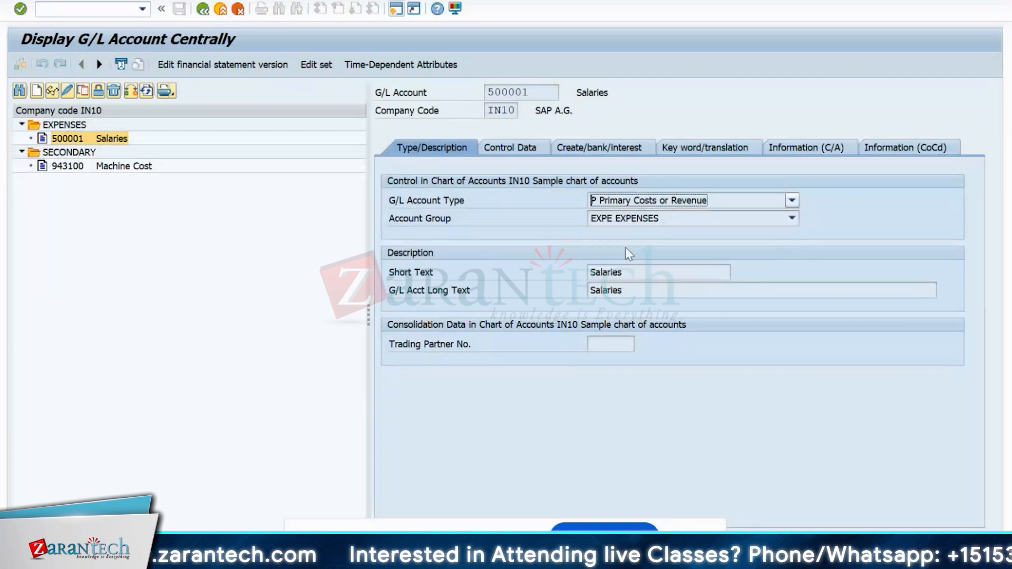
left_click(643, 221)
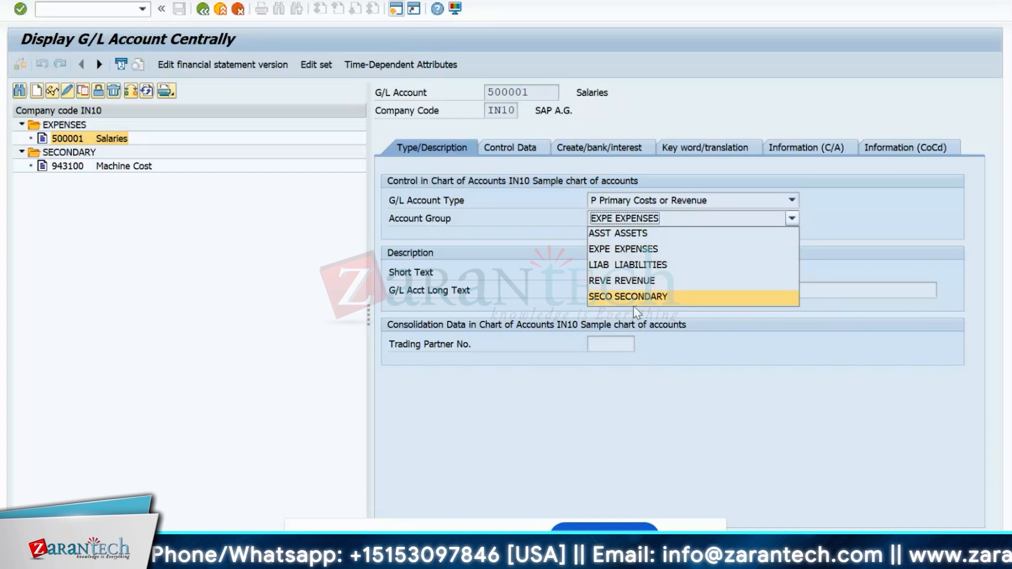
left_click(156, 273)
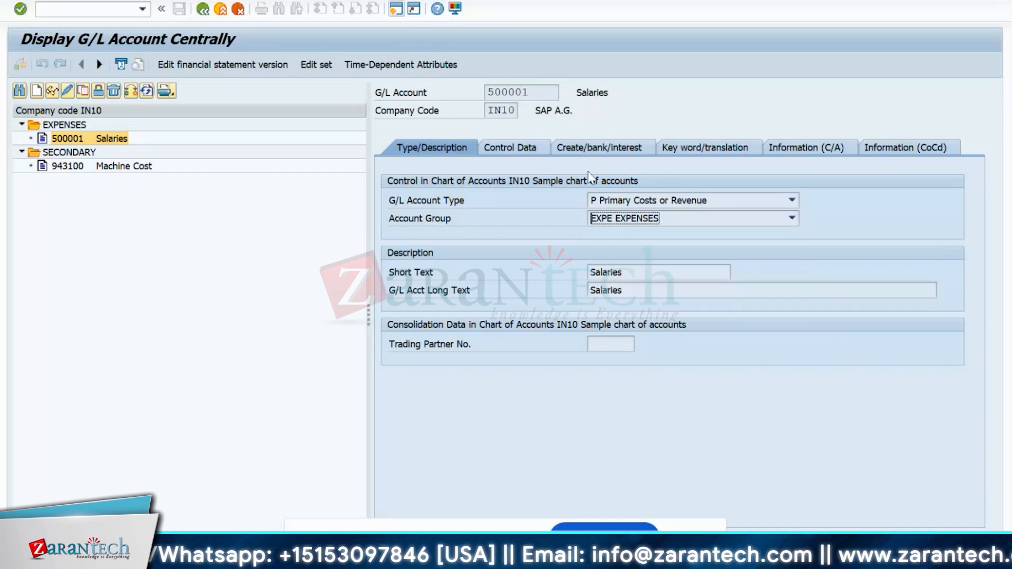
left_click(604, 220)
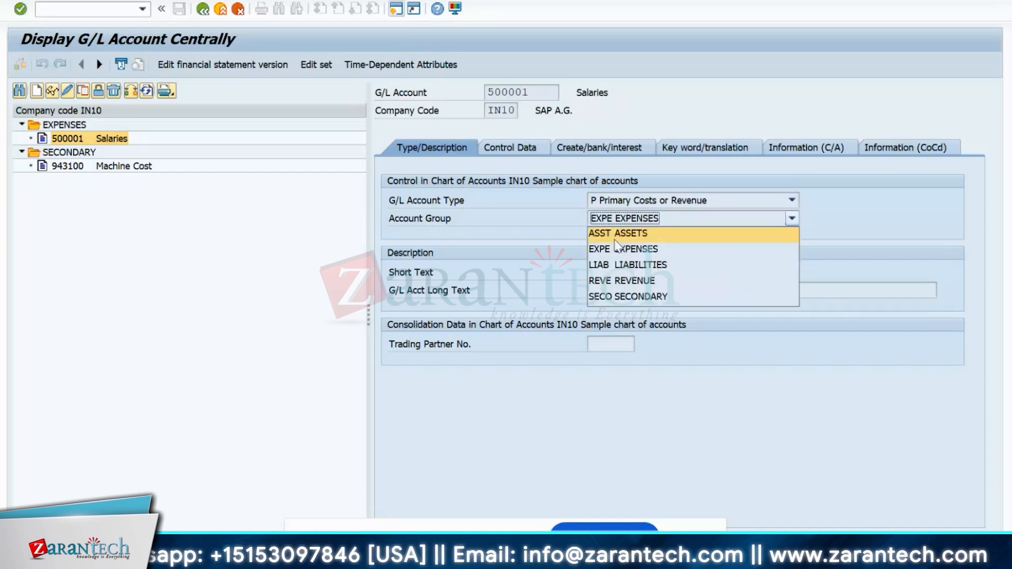
left_click(207, 274)
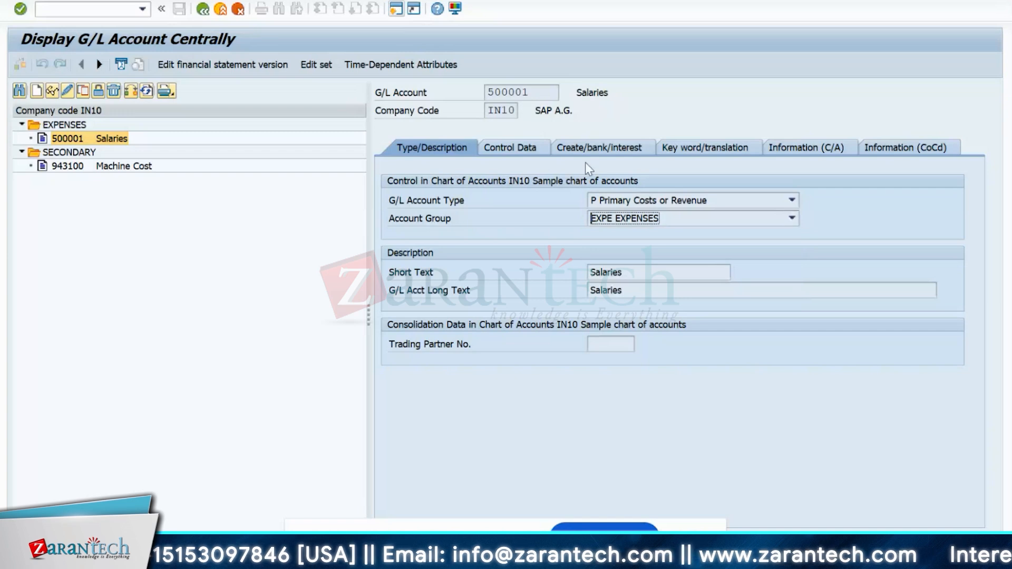
left_click_drag(551, 92, 470, 93)
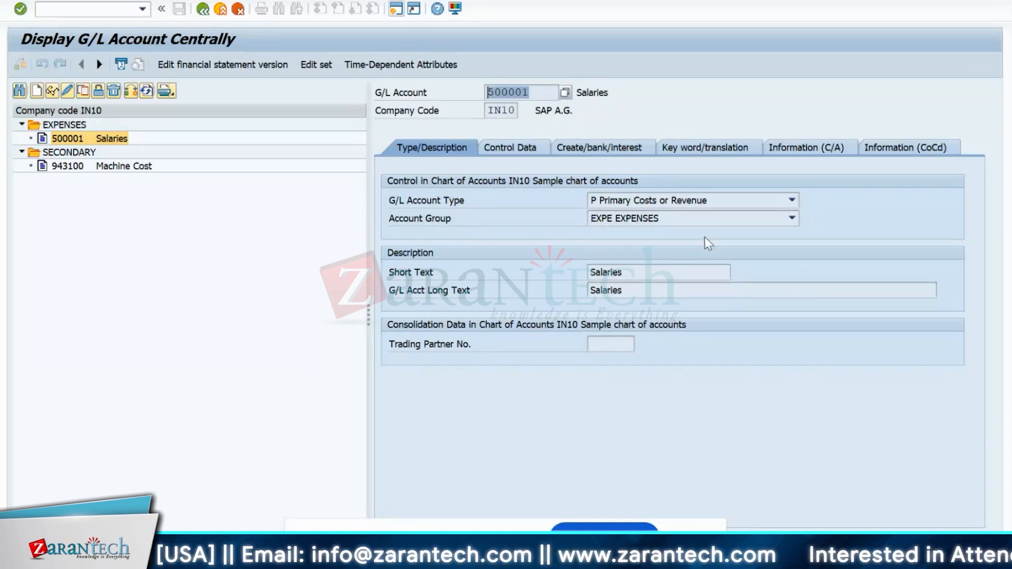
left_click_drag(634, 273, 583, 270)
- Check cost element category 1 on 500001's Control Data, then switch the account editor to change mode
left_click(500, 150)
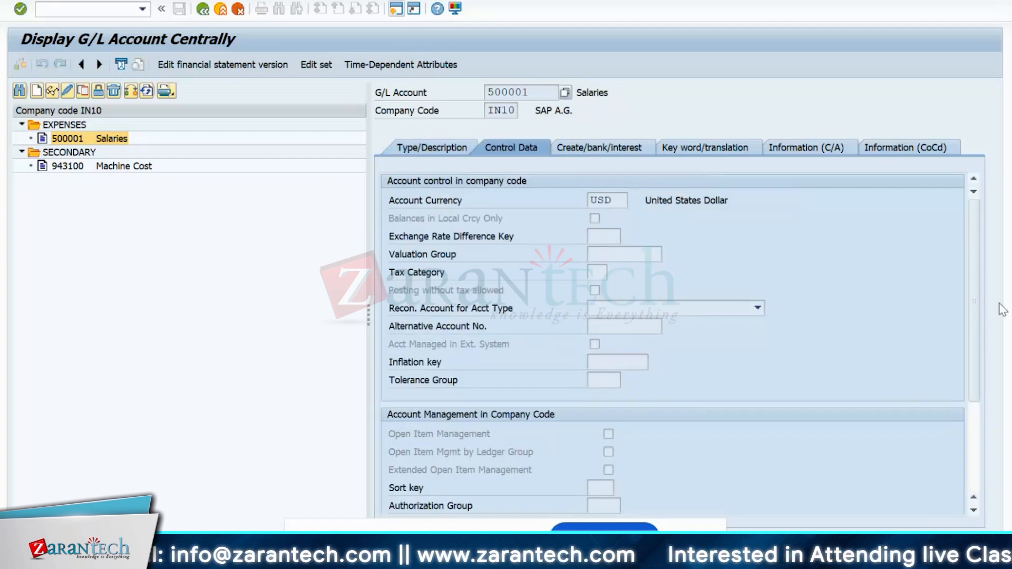
left_click_drag(971, 314, 975, 453)
left_click(591, 435)
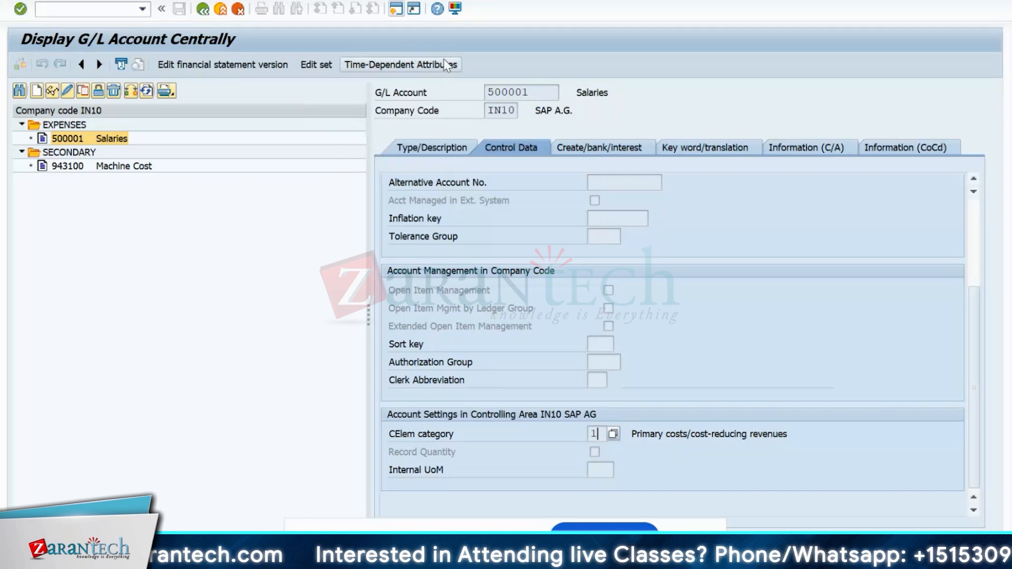
left_click(552, 62)
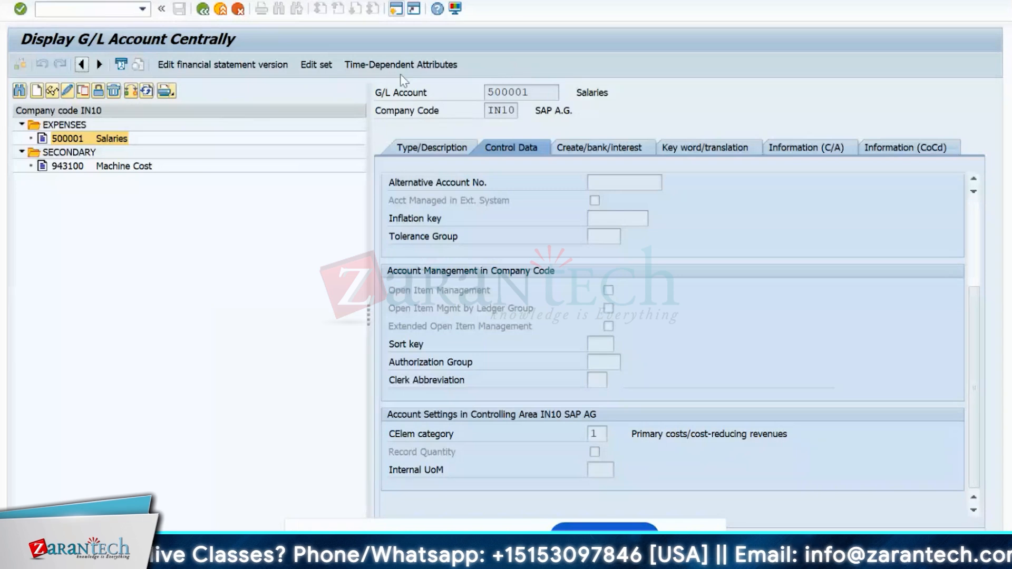
left_click(68, 91)
- Create account 500002 in IN10 as type P Primary Costs or Revenue in group EXPE
left_click(37, 92)
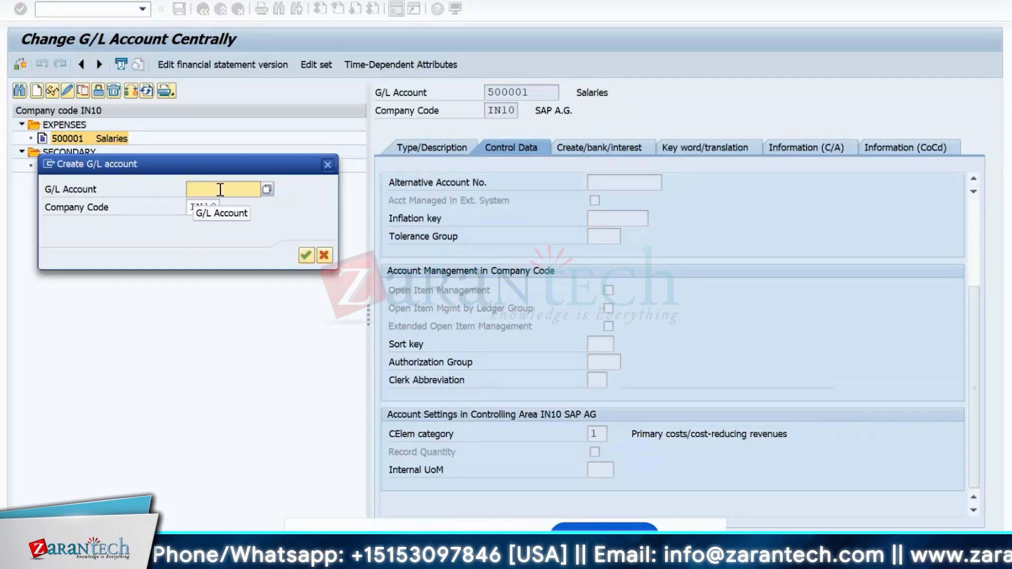
type("50000")
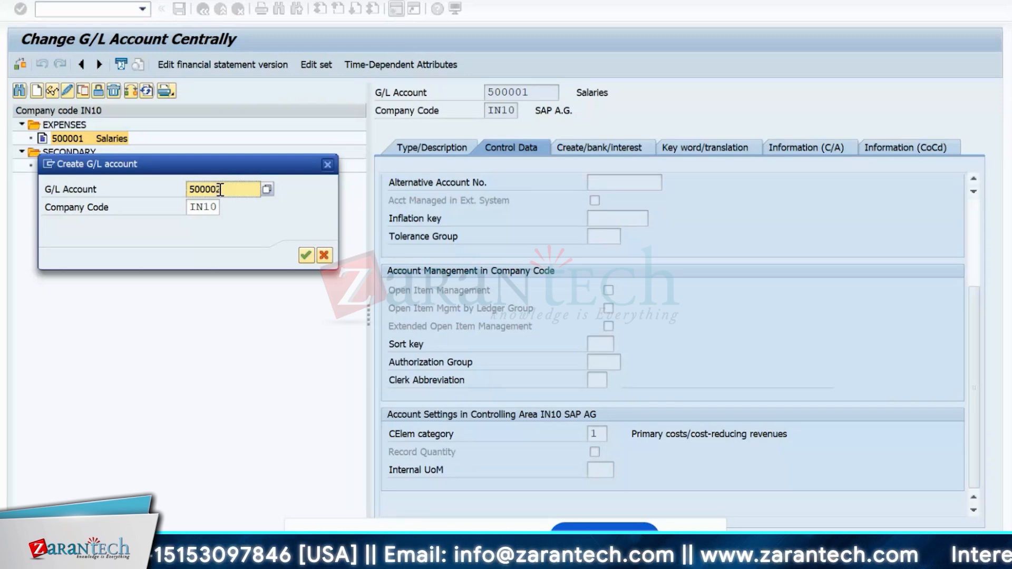
type("2")
key("Return")
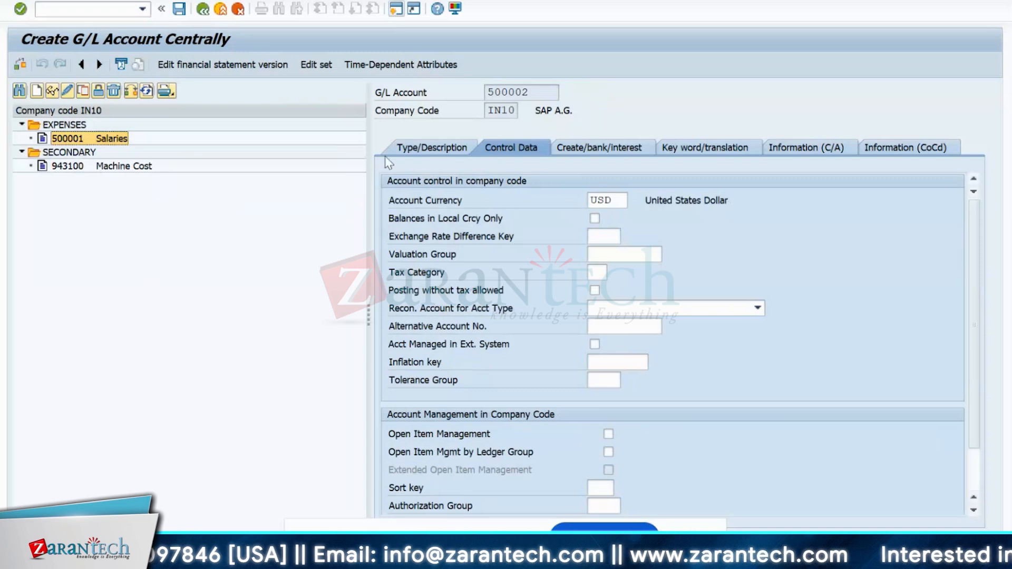
left_click(422, 147)
left_click(611, 200)
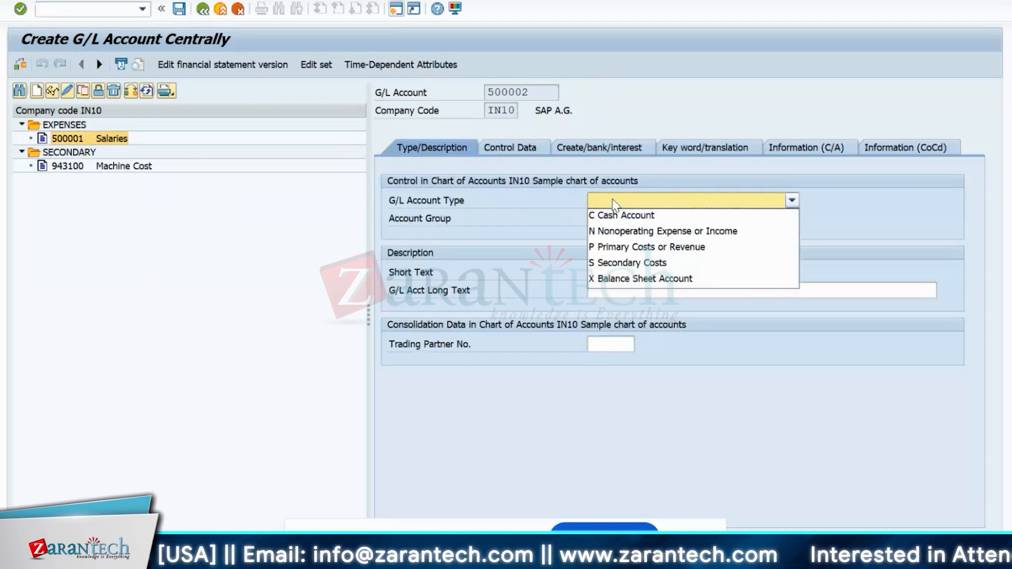
left_click(616, 246)
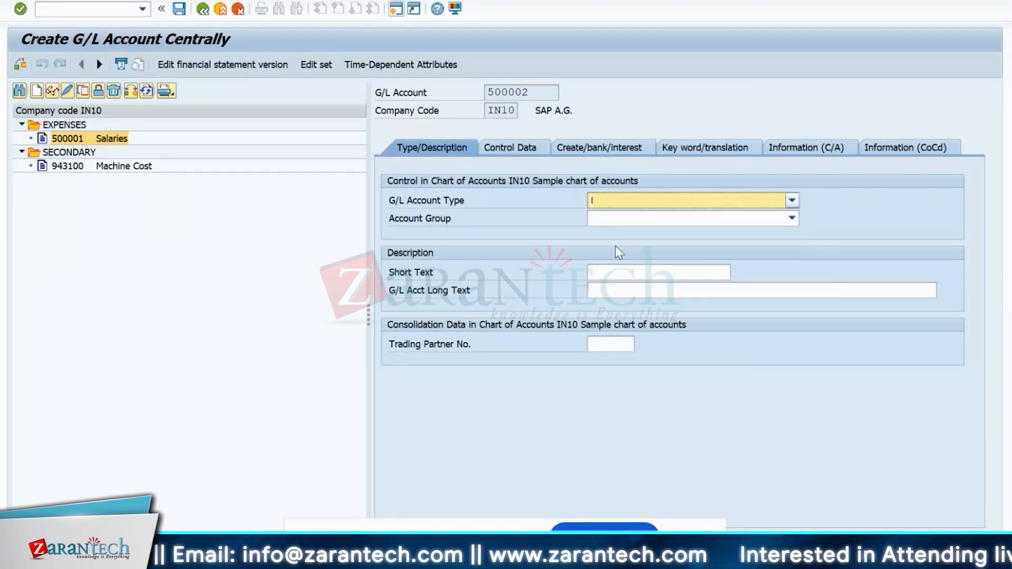
left_click(651, 221)
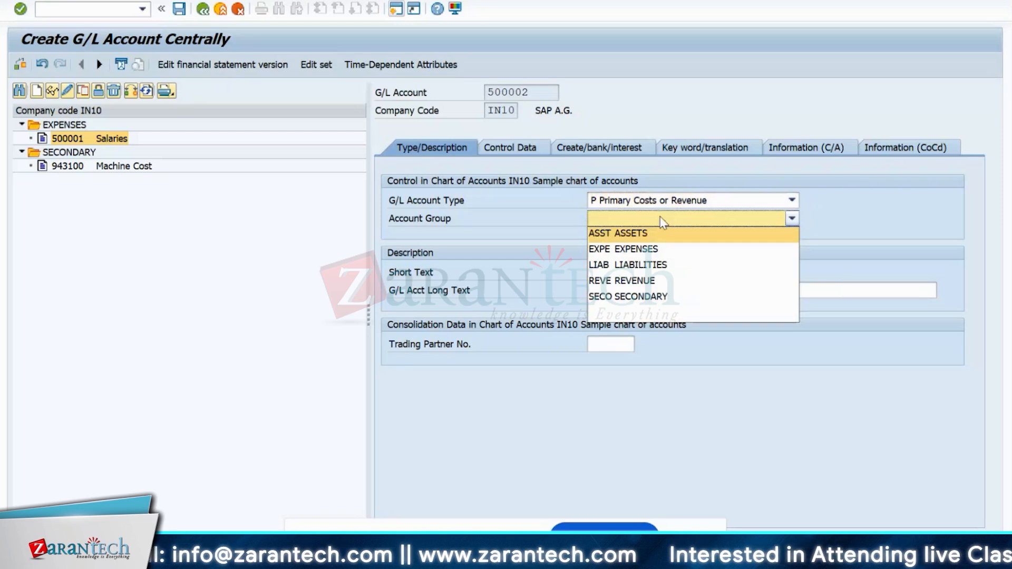
left_click(633, 250)
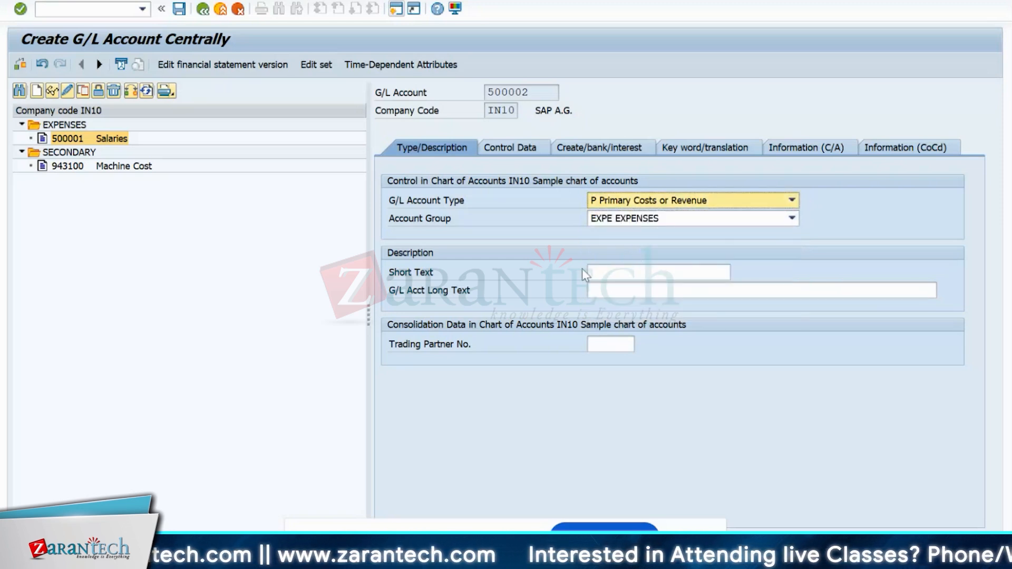
- Enter 'Rent' as the account's short text and long text
left_click(613, 272)
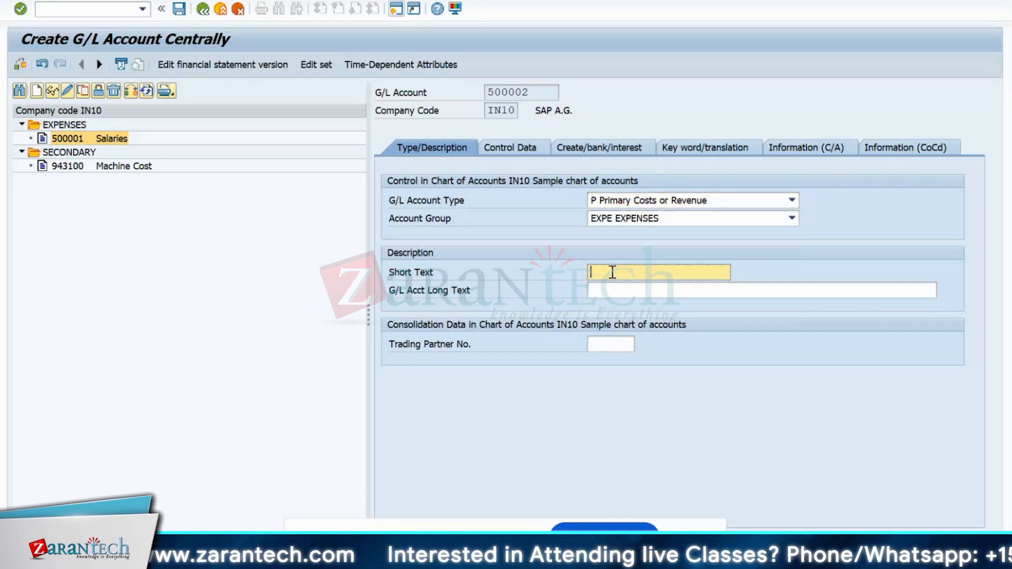
type("Ren")
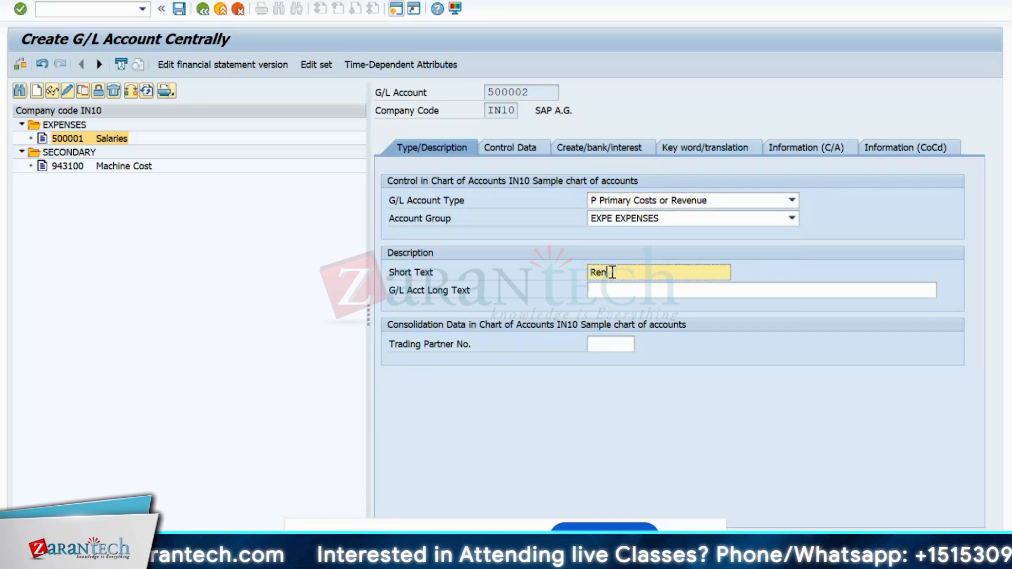
type("t")
left_click(617, 290)
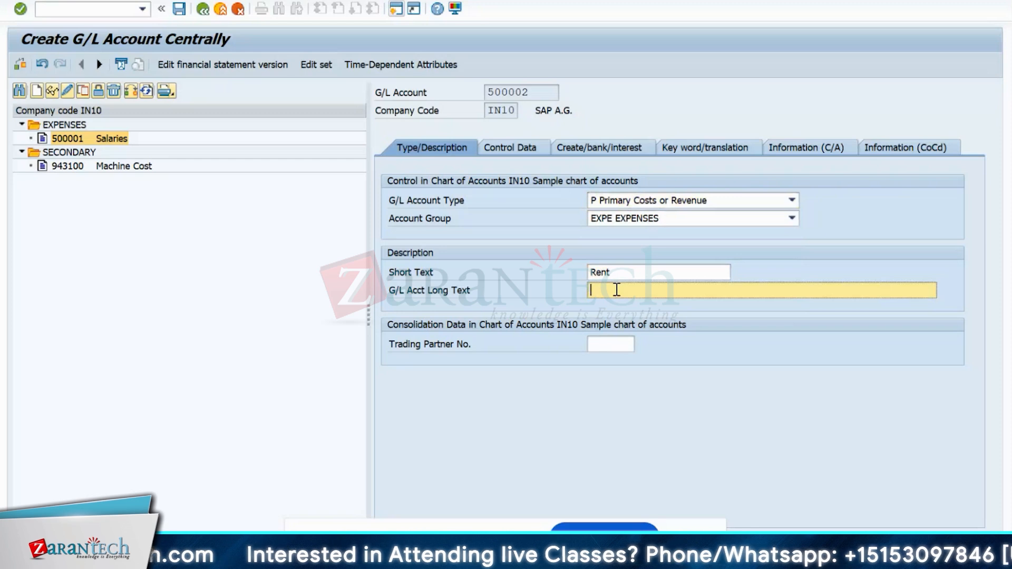
type("Rent")
key("Return")
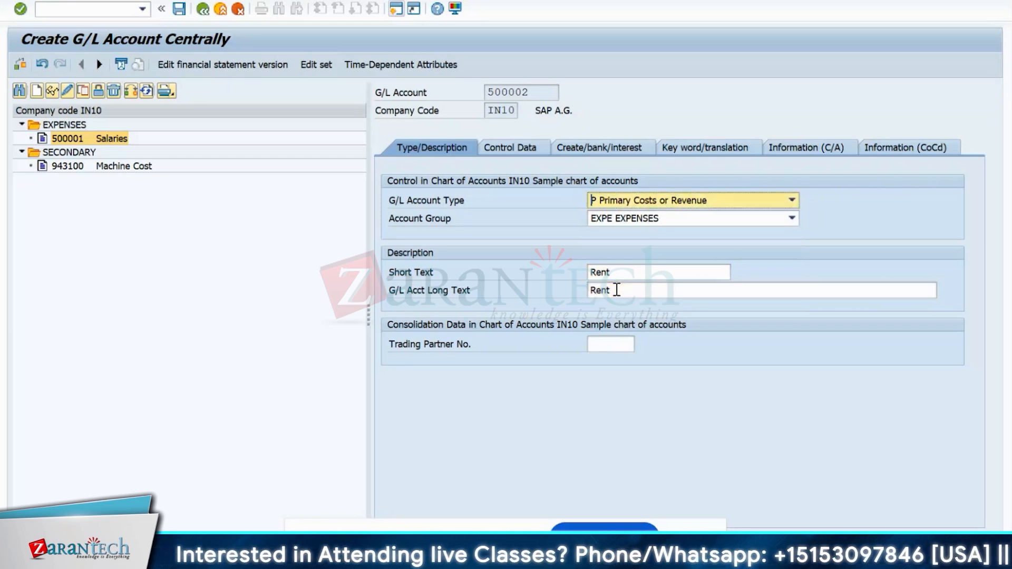
- On Control Data, set cost element category 01 primary costs/cost-reducing revenues via F4
left_click(510, 148)
scroll(637, 397, "down", 3)
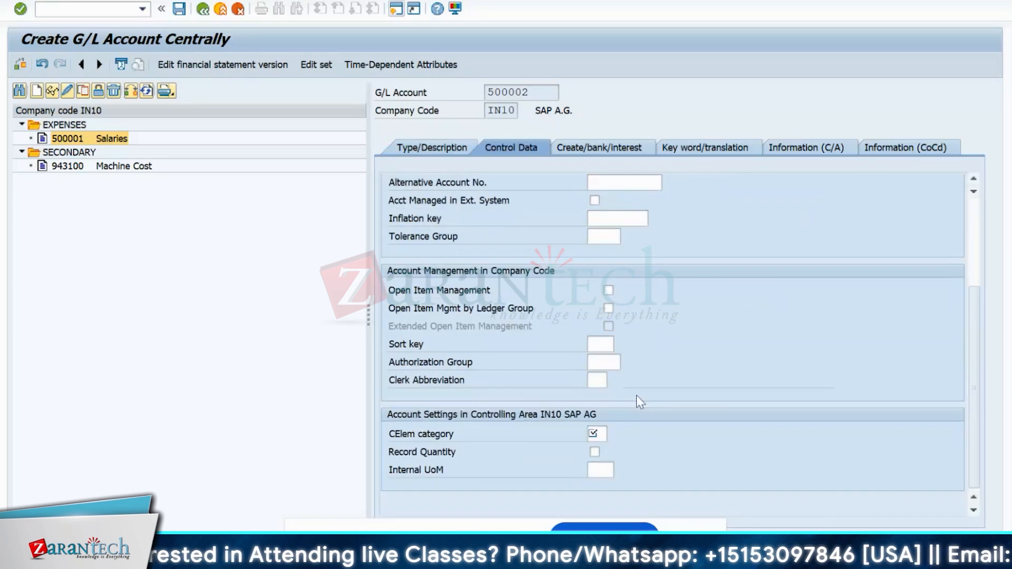
left_click(605, 436)
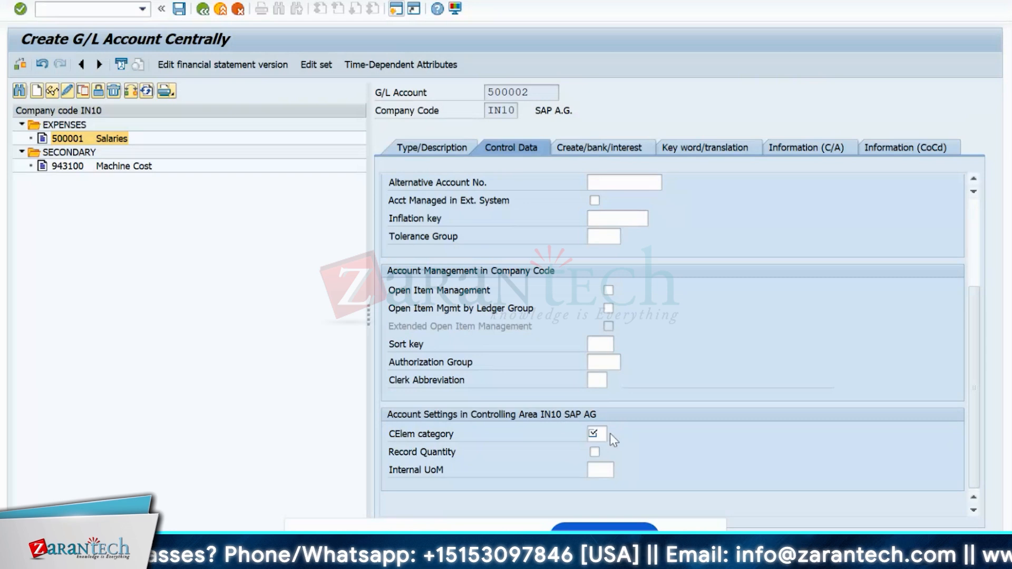
key("F4")
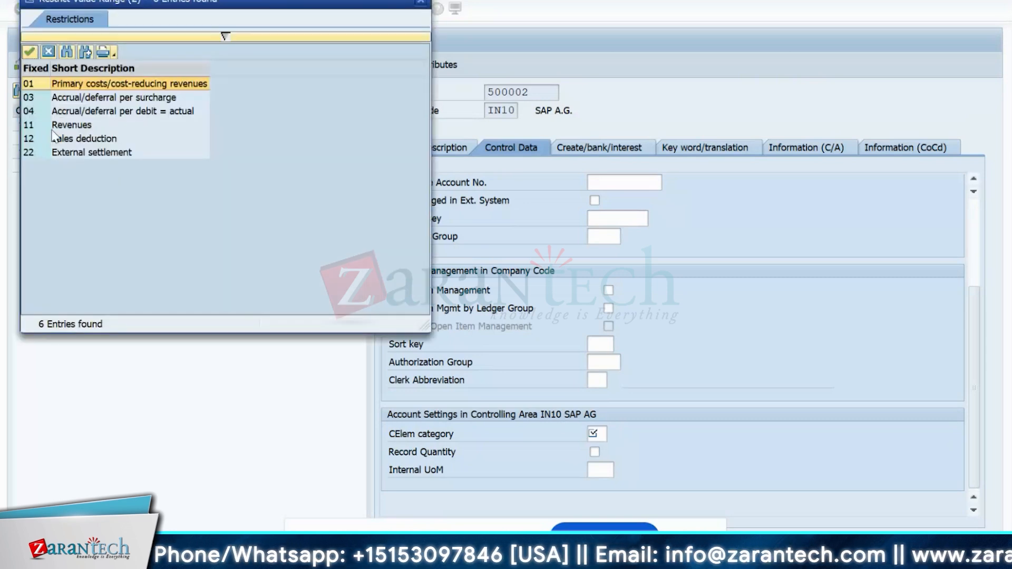
double_click(59, 85)
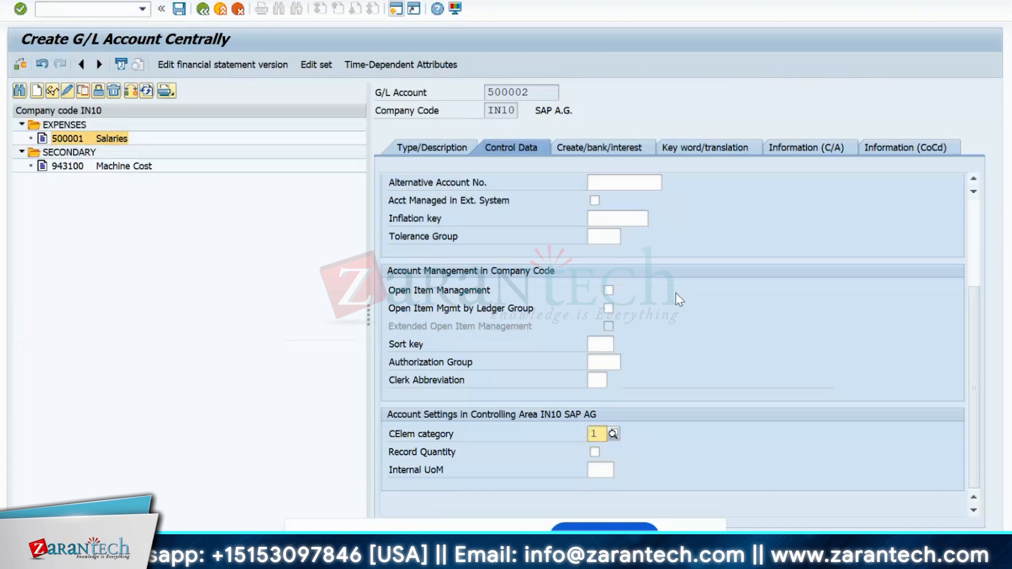
scroll(675, 290, "up", 3)
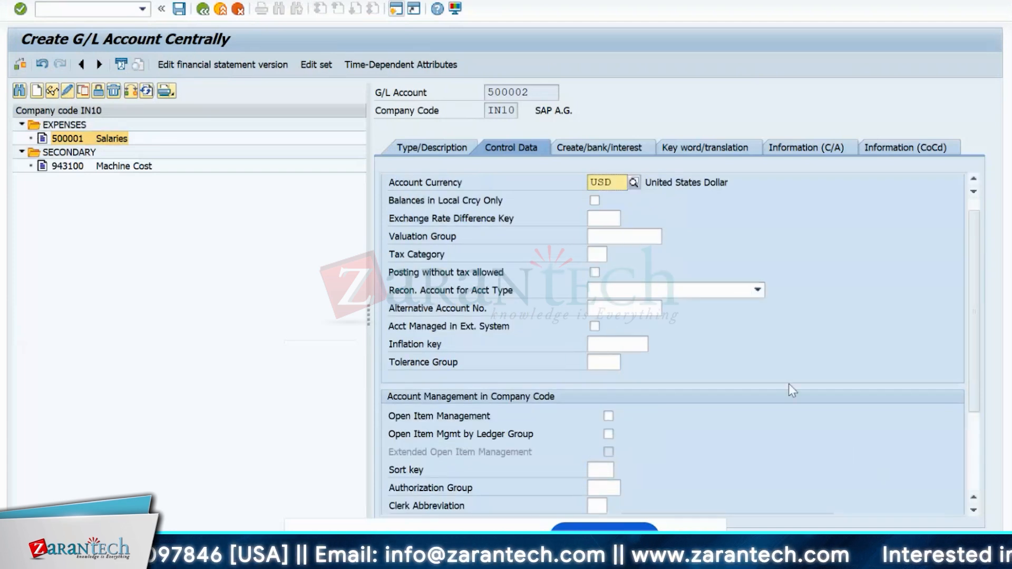
scroll(723, 357, "down", 1)
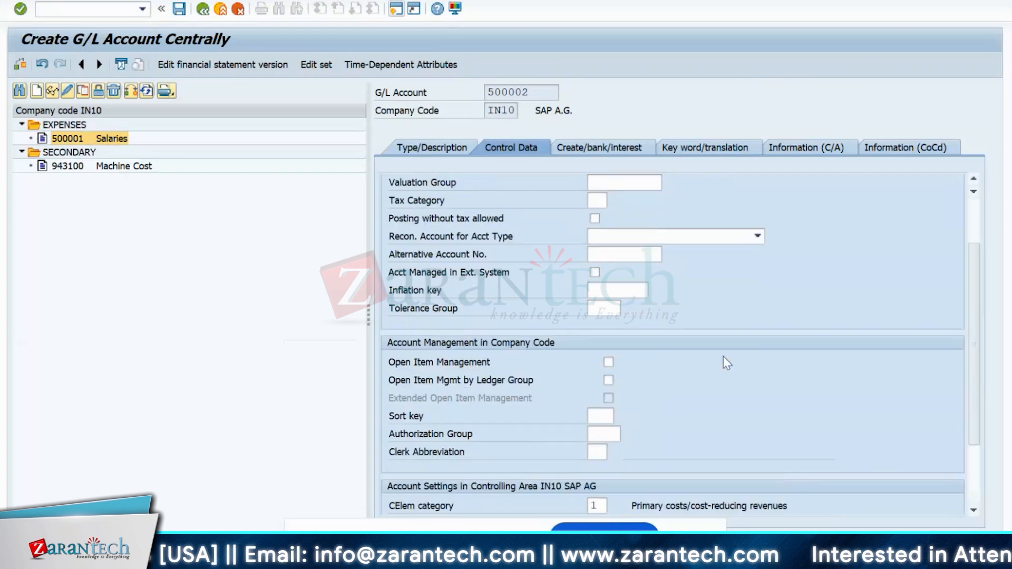
scroll(723, 356, "up", 2)
- Assign field status group G004 Cost accounts and save the Rent account
left_click(617, 149)
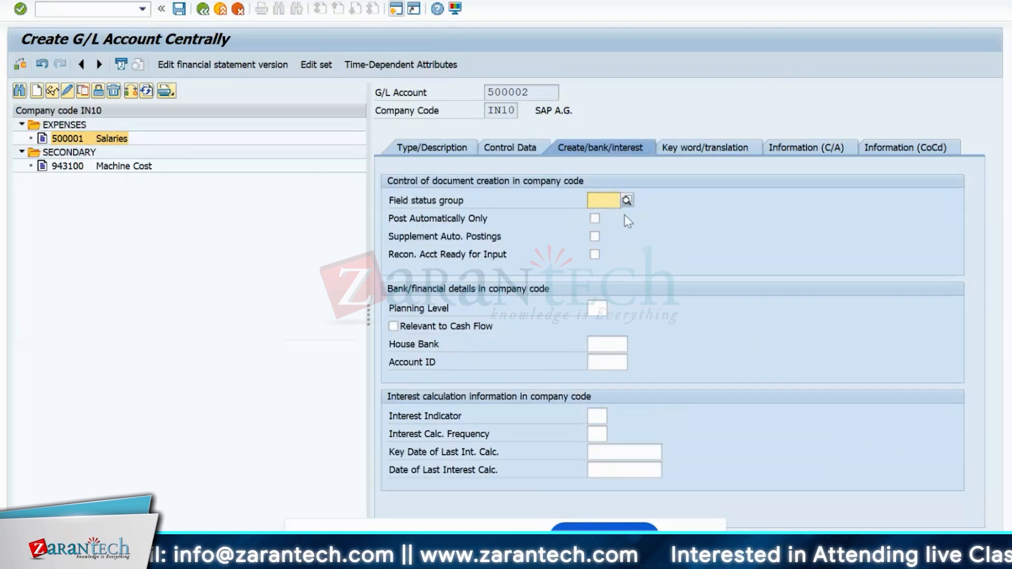
left_click(626, 200)
left_click(618, 272)
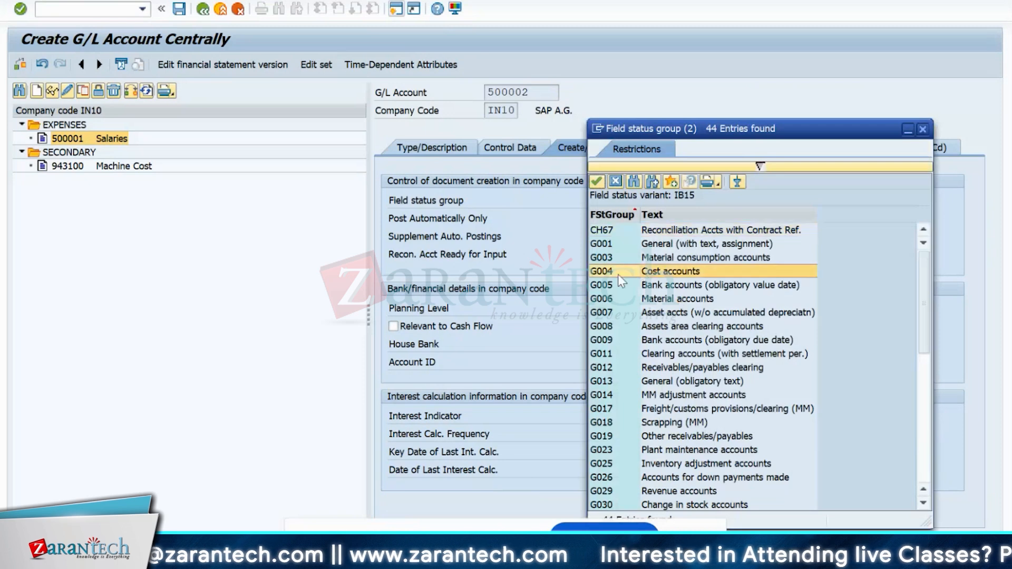
double_click(618, 274)
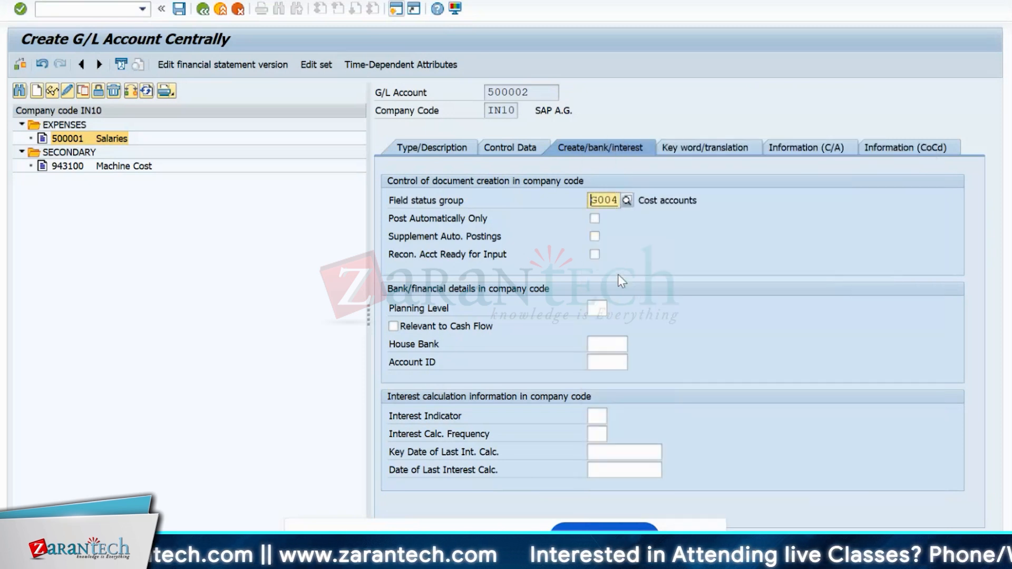
left_click(183, 10)
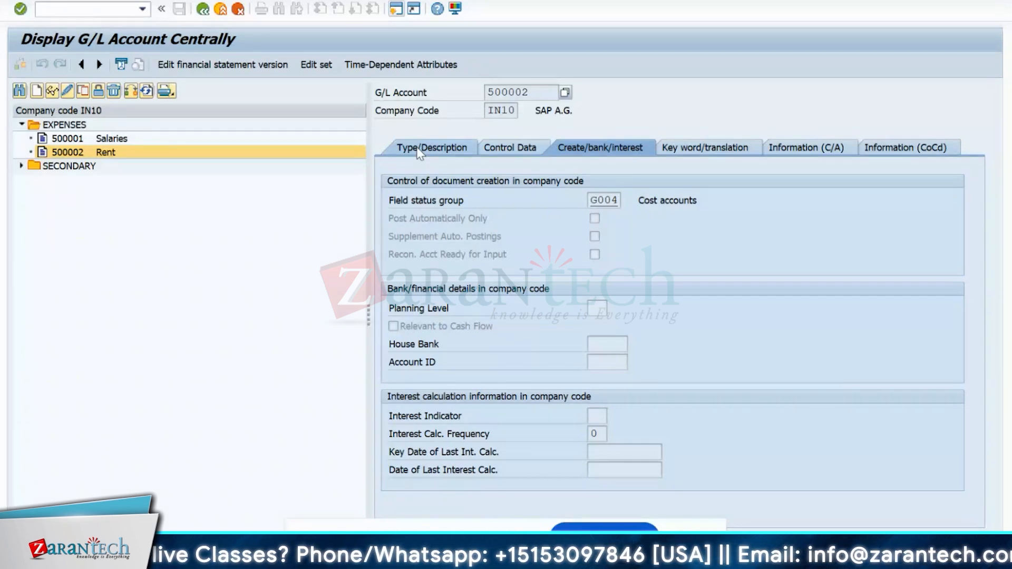
- Review saved account 500002's type, control data and bank tabs, then open a new session
double_click(485, 94)
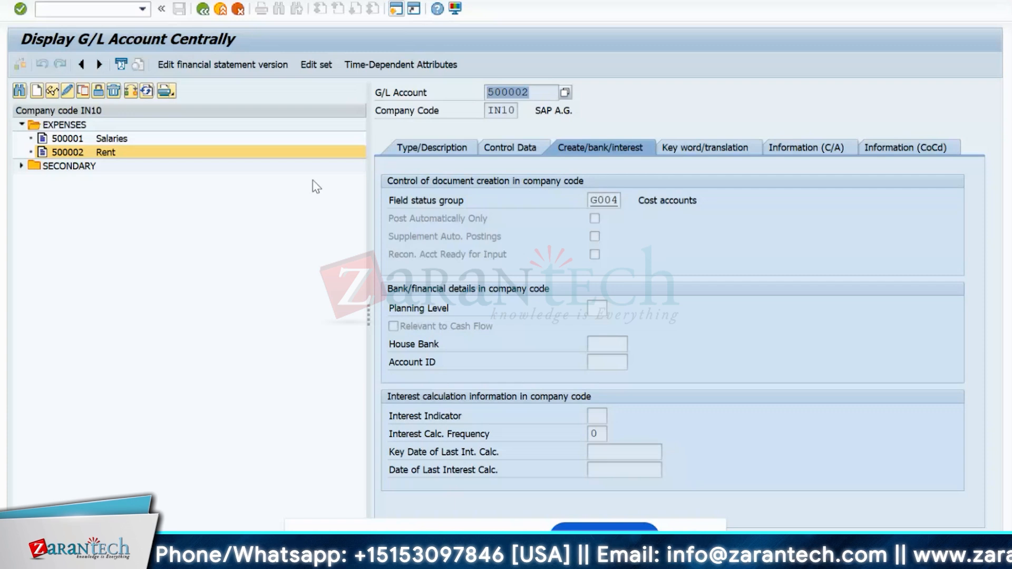
left_click(437, 150)
left_click(516, 150)
left_click(587, 152)
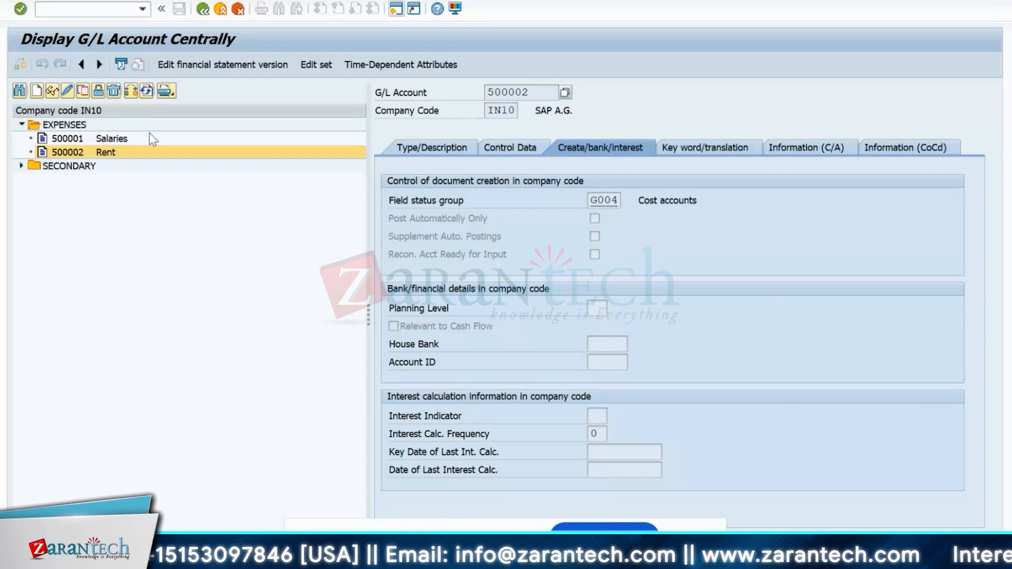
left_click_drag(558, 93, 485, 93)
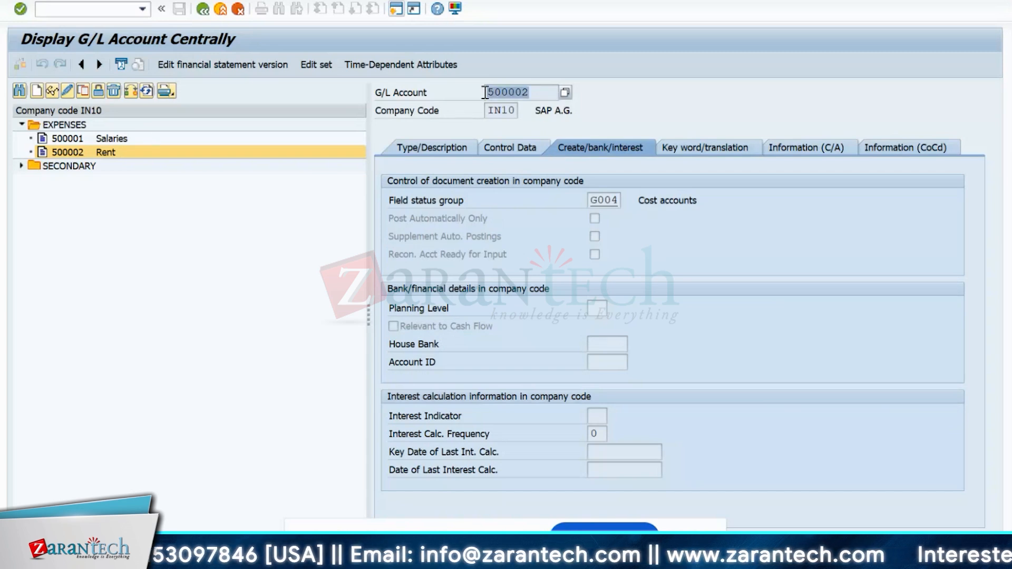
left_click(457, 79)
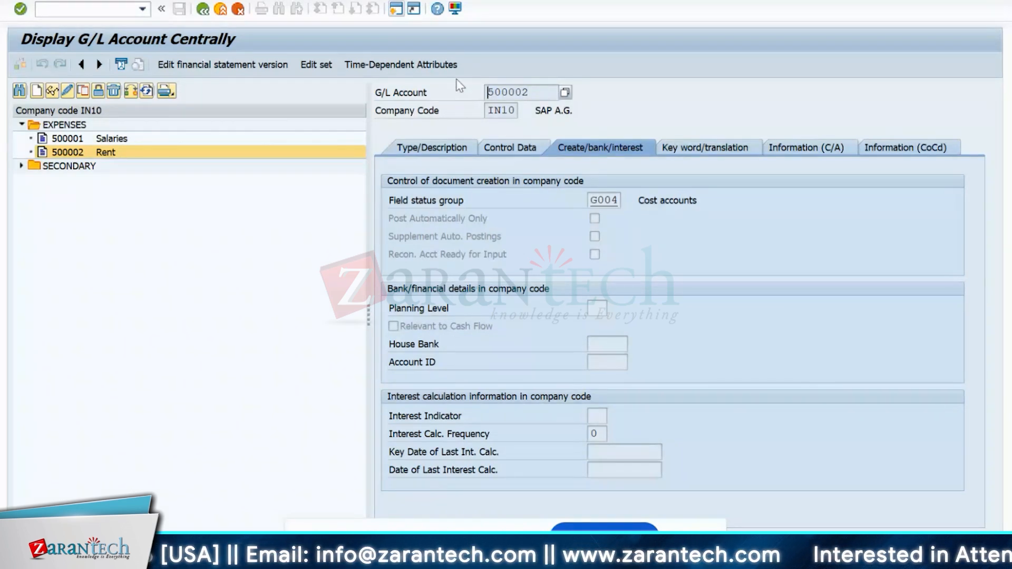
left_click(400, 14)
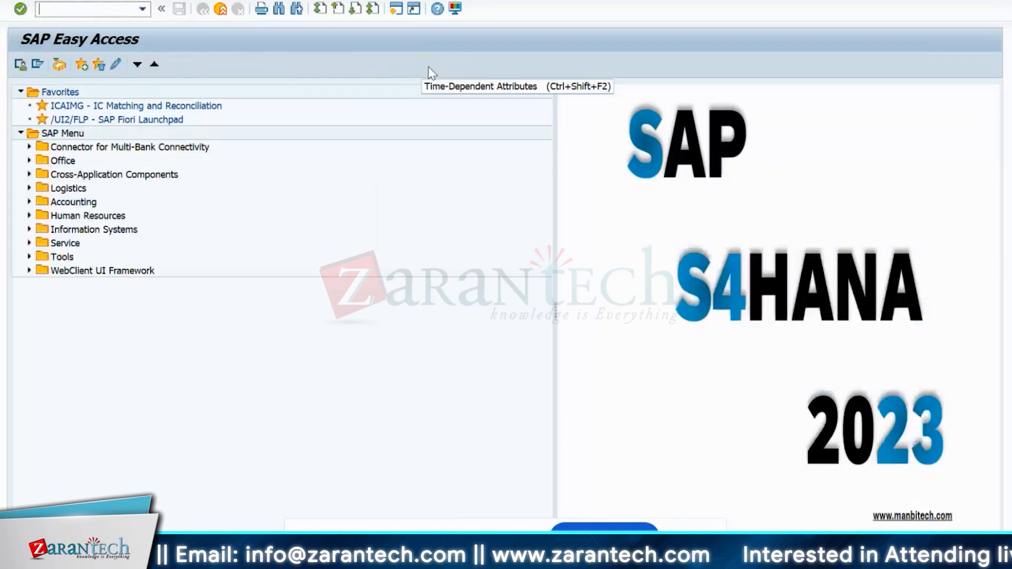
- Run SE16 and open the Data Browser selection screen for table CSKA
type("se16")
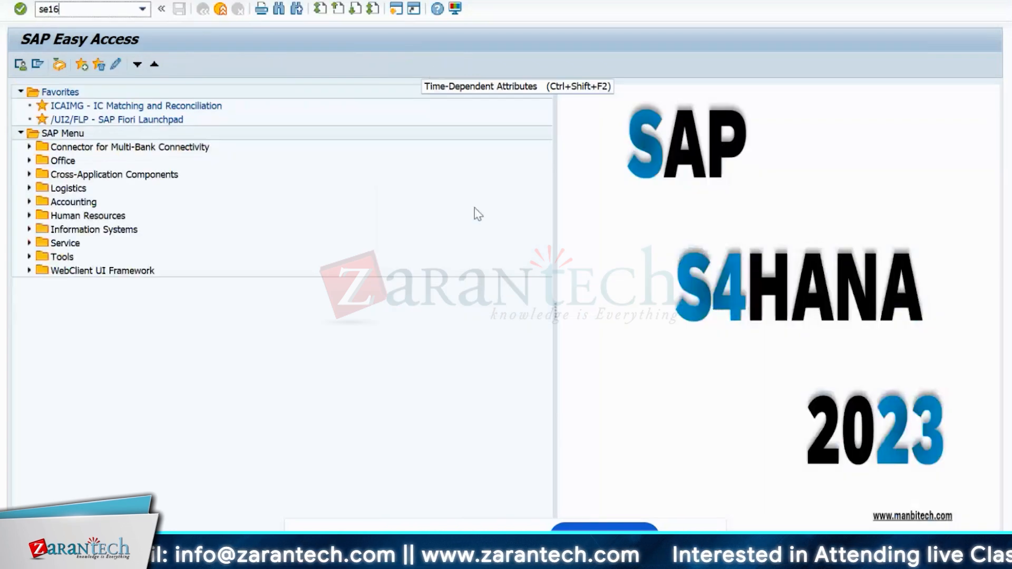
key("Return")
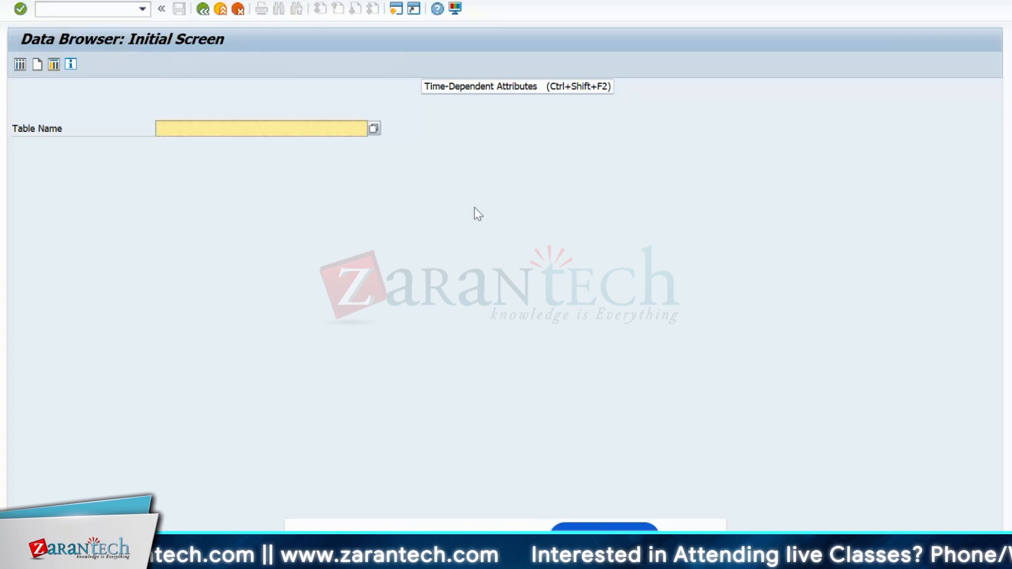
type("csk")
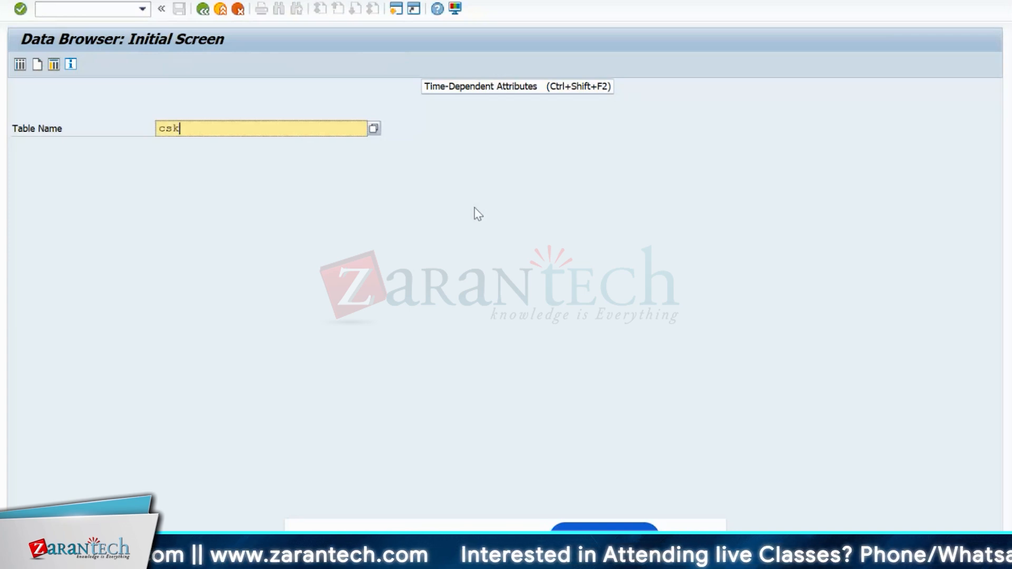
type("a")
key("Return")
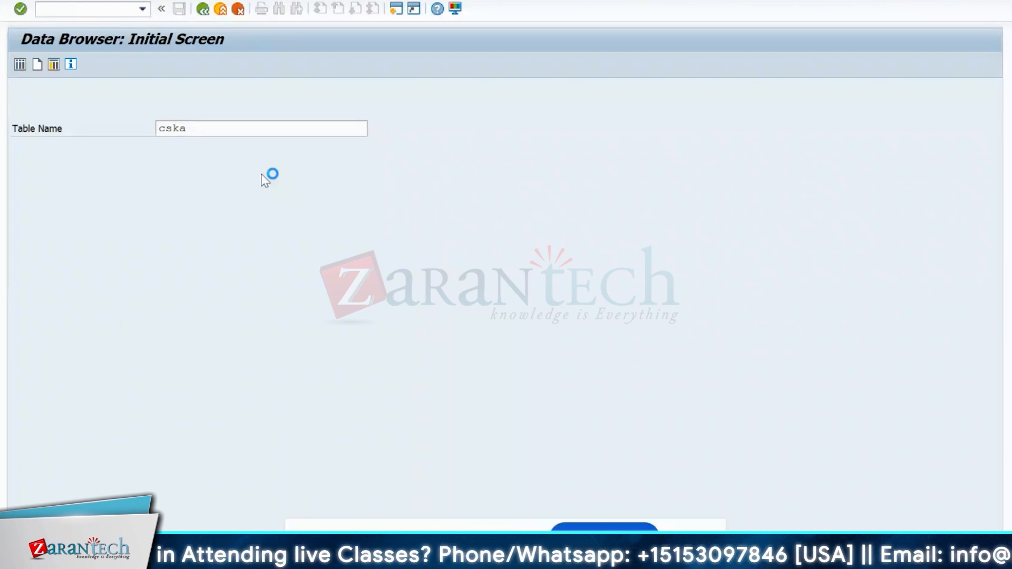
left_click(266, 123)
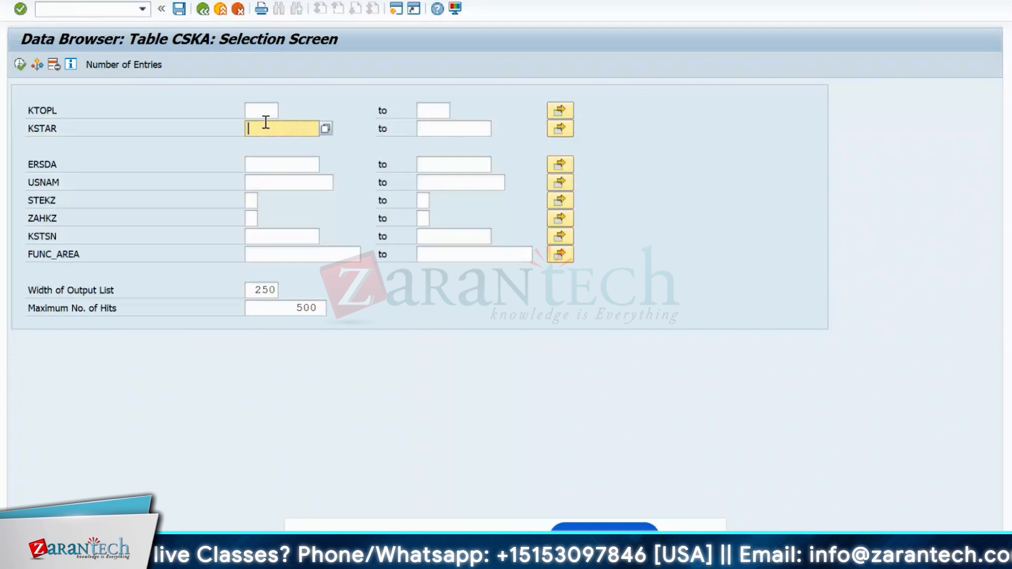
- Search table CSKA for cost element 500002 and view the found record
type("500002")
left_click(21, 65)
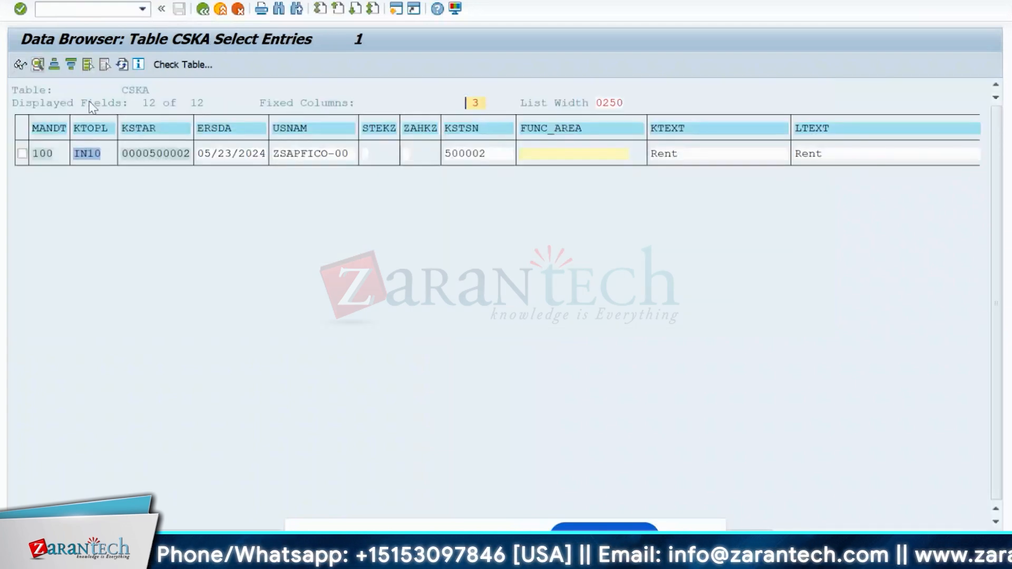
left_click(203, 155)
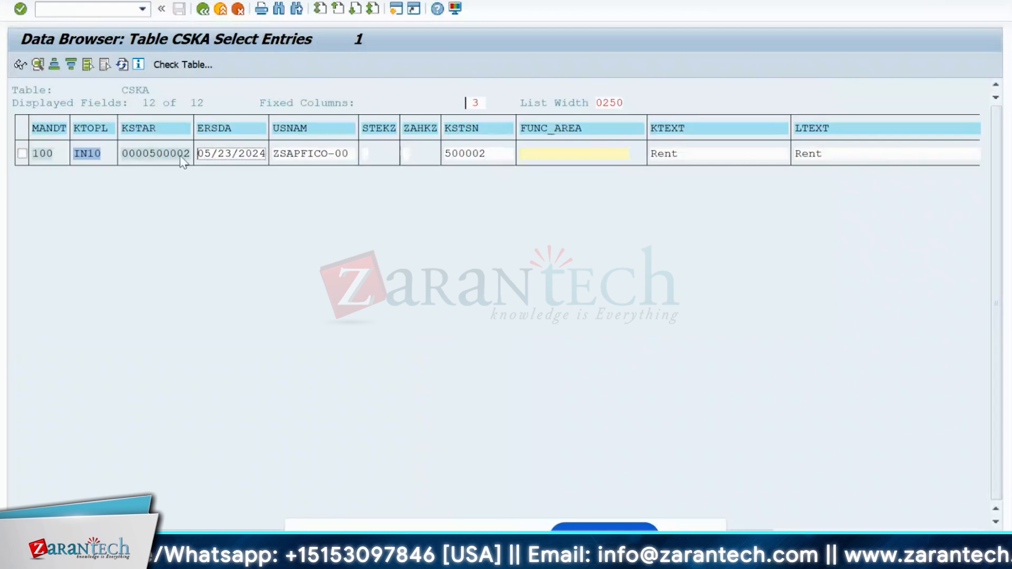
- Switch Data Browser user parameters to Field Label headings and go back to the selection screen
right_click(209, 5)
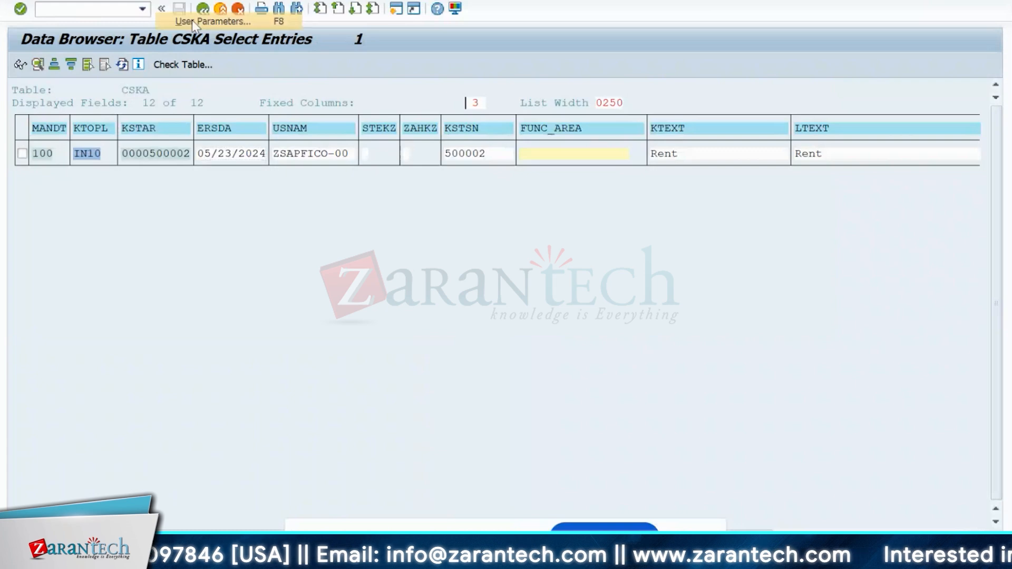
left_click(192, 20)
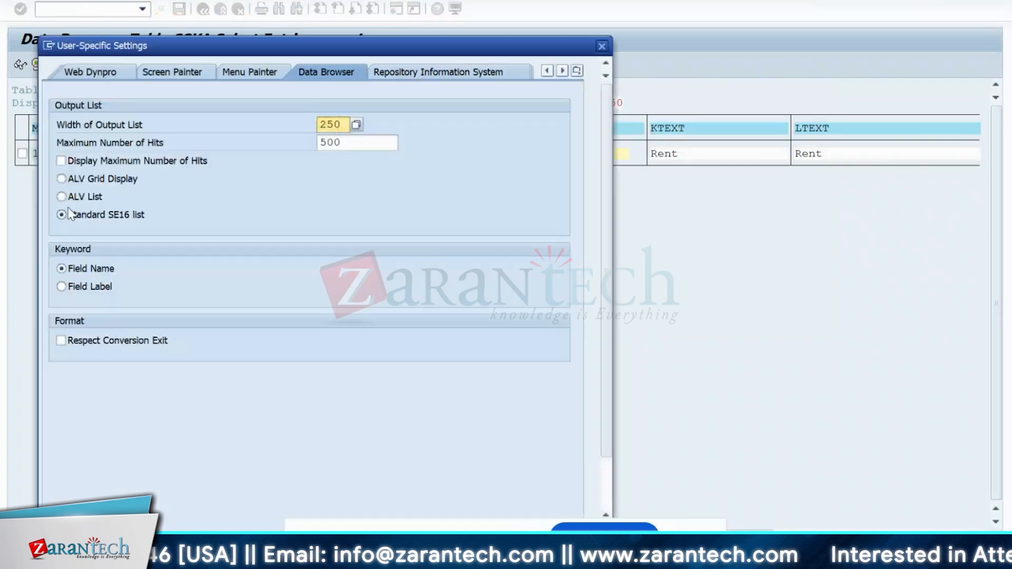
left_click(87, 286)
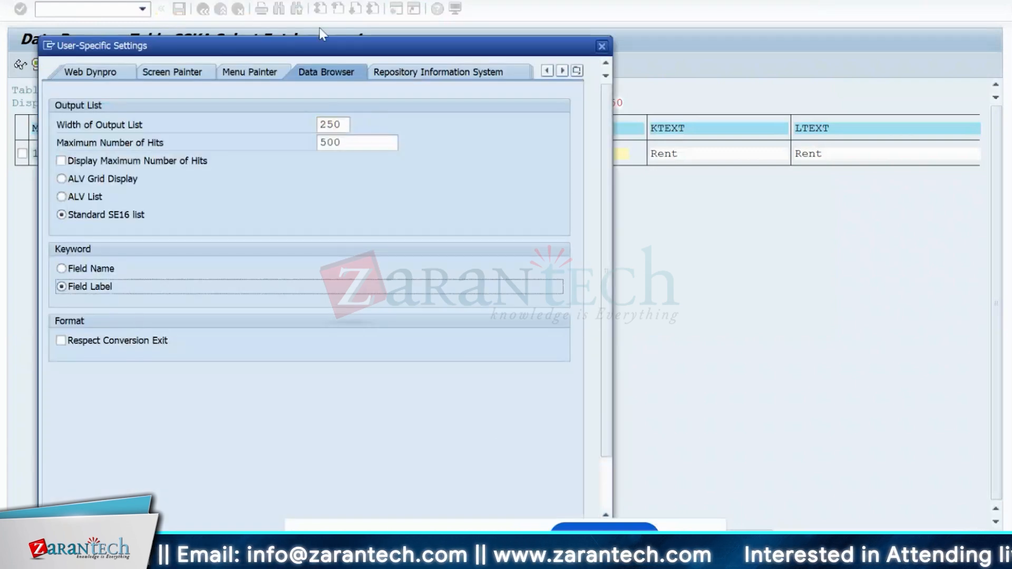
left_click_drag(326, 51, 363, 0)
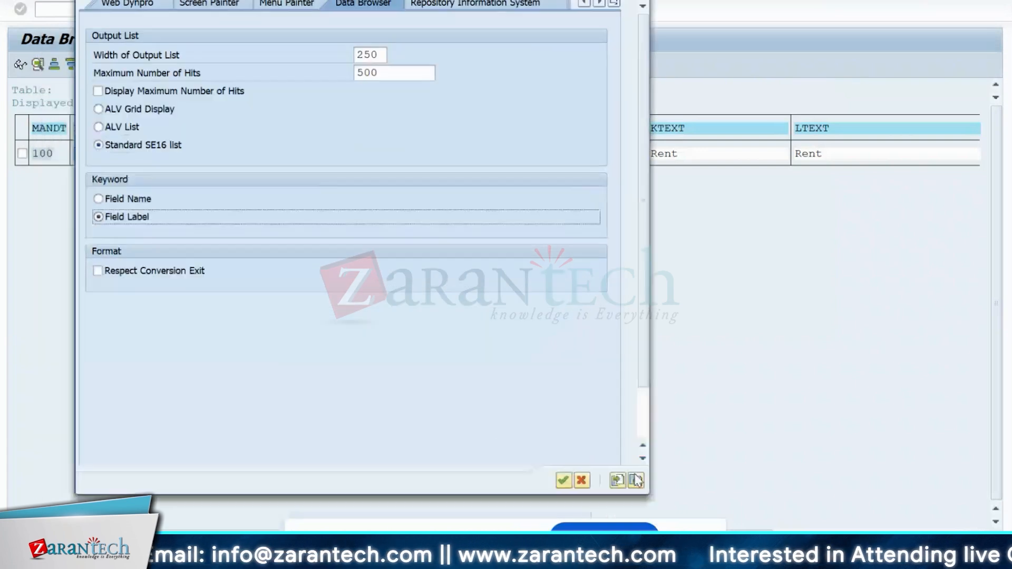
left_click(563, 481)
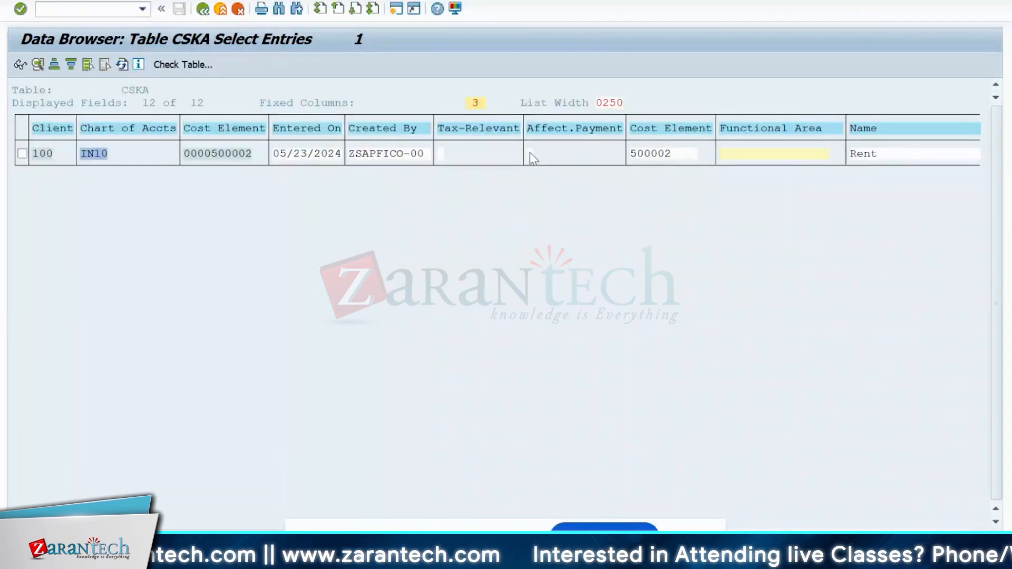
left_click(202, 9)
- Switch the Data Browser to table CSKB and search for cost element 500002
left_click(202, 10)
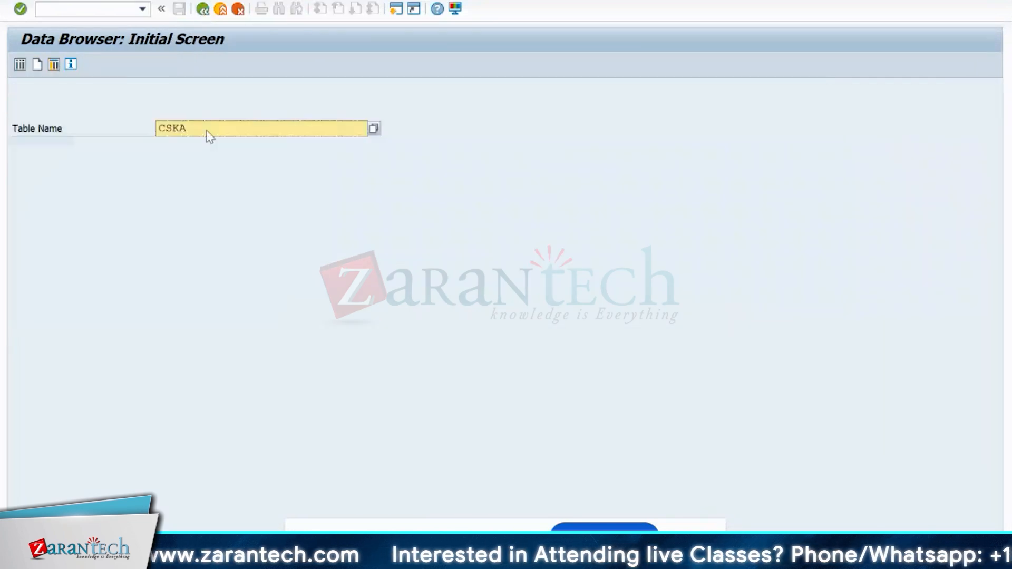
key("BackSpace")
type("b")
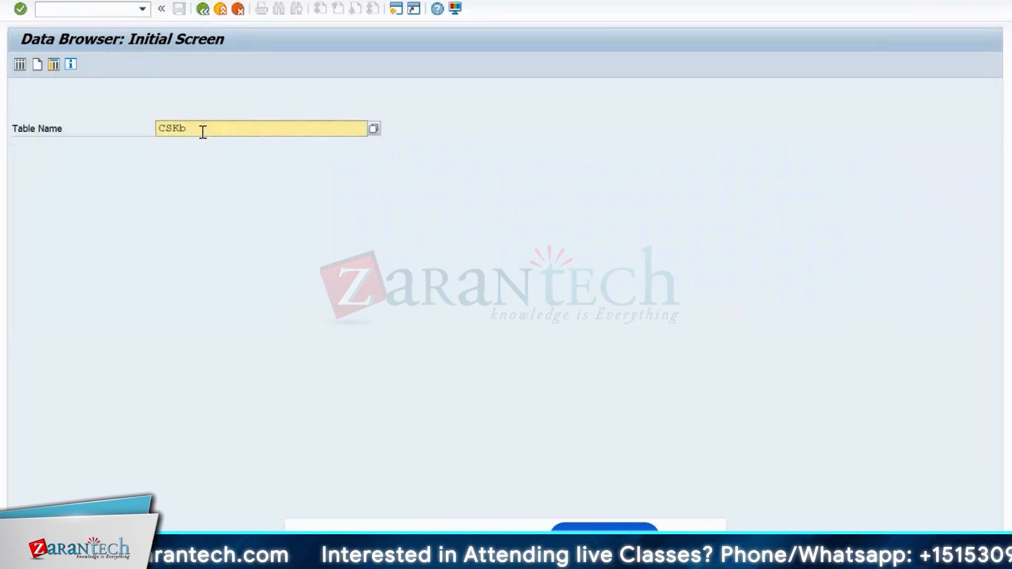
key("Return")
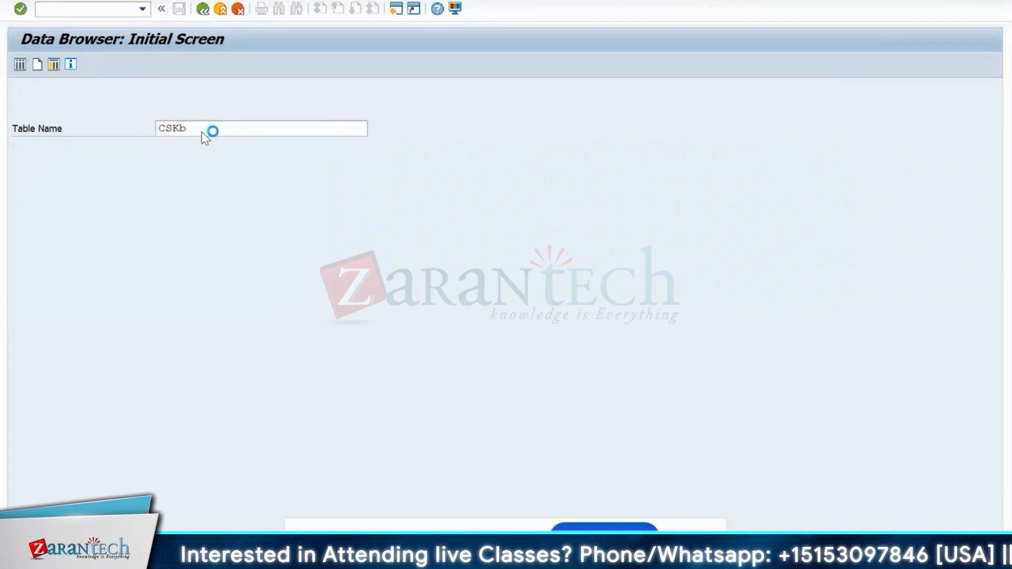
left_click(275, 128)
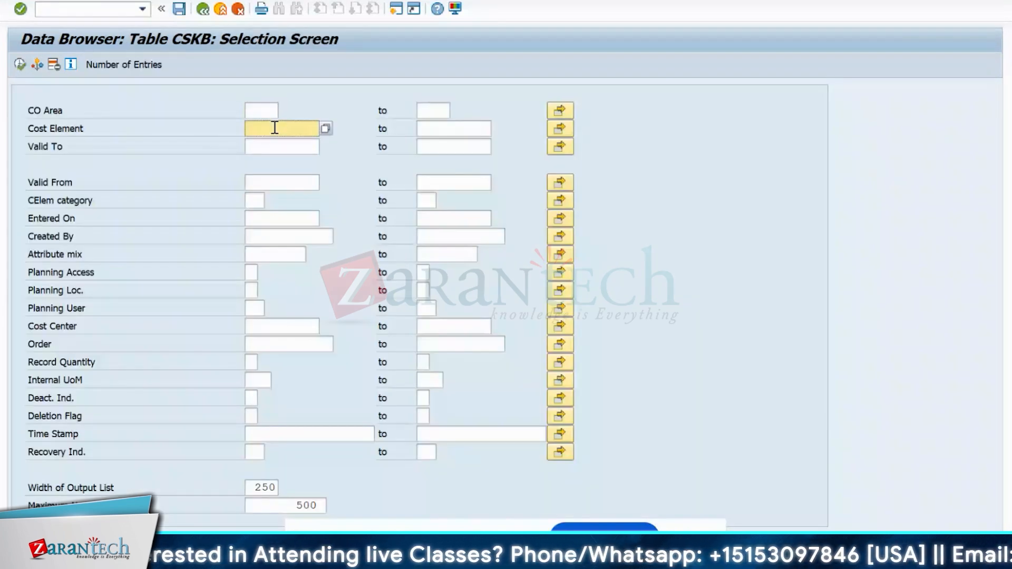
type("500002")
left_click(19, 64)
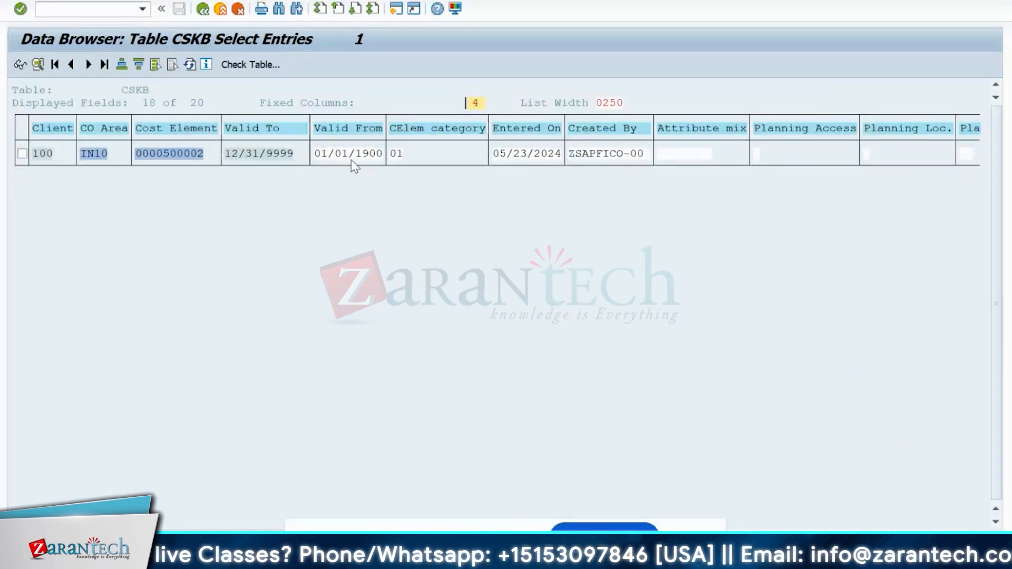
- Review the CSKB entry's validity 01/01/1900–12/31/9999 and Entered On date 05/23/2024
left_click(379, 154)
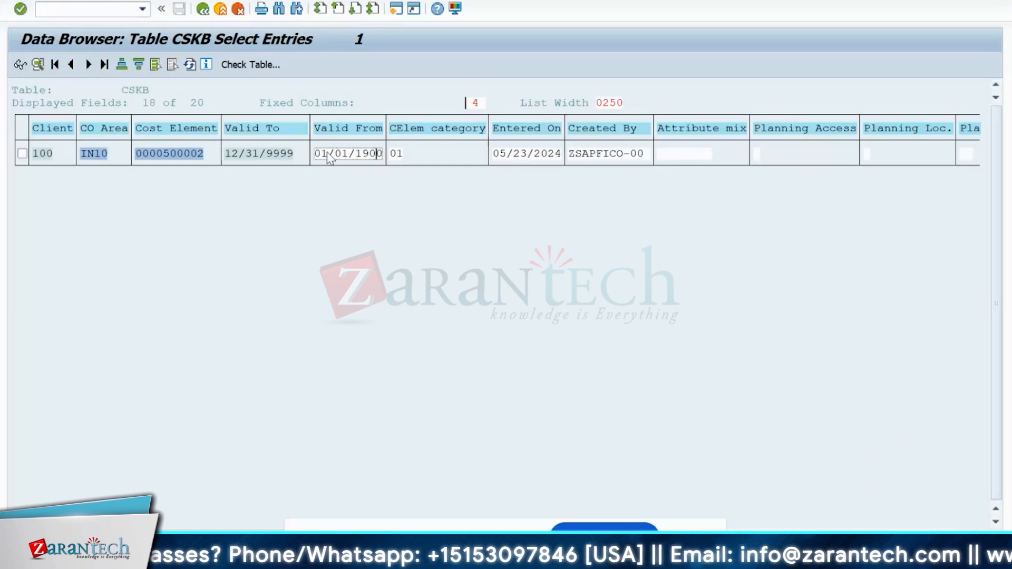
left_click(269, 154)
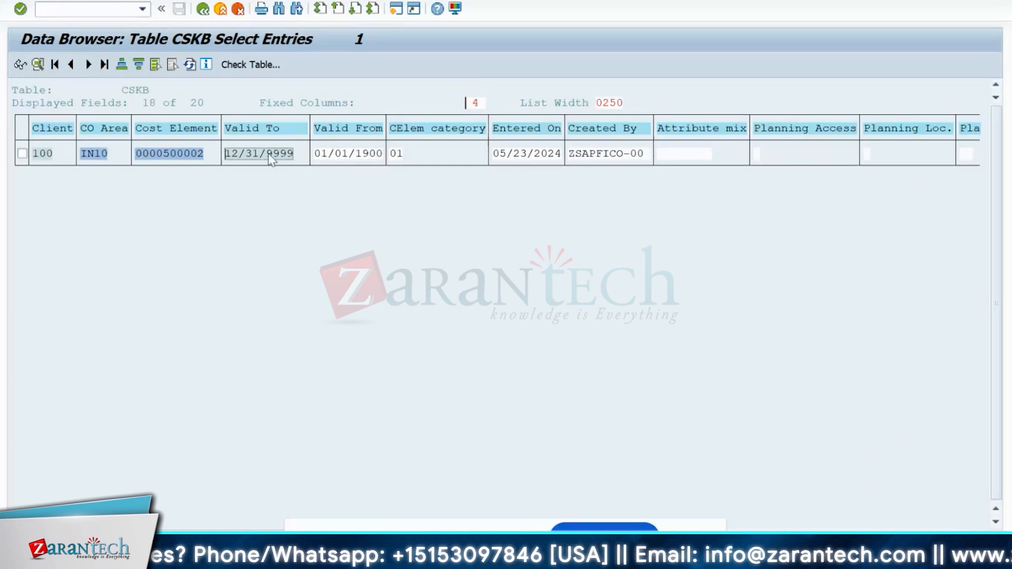
left_click(382, 156)
left_click(304, 154)
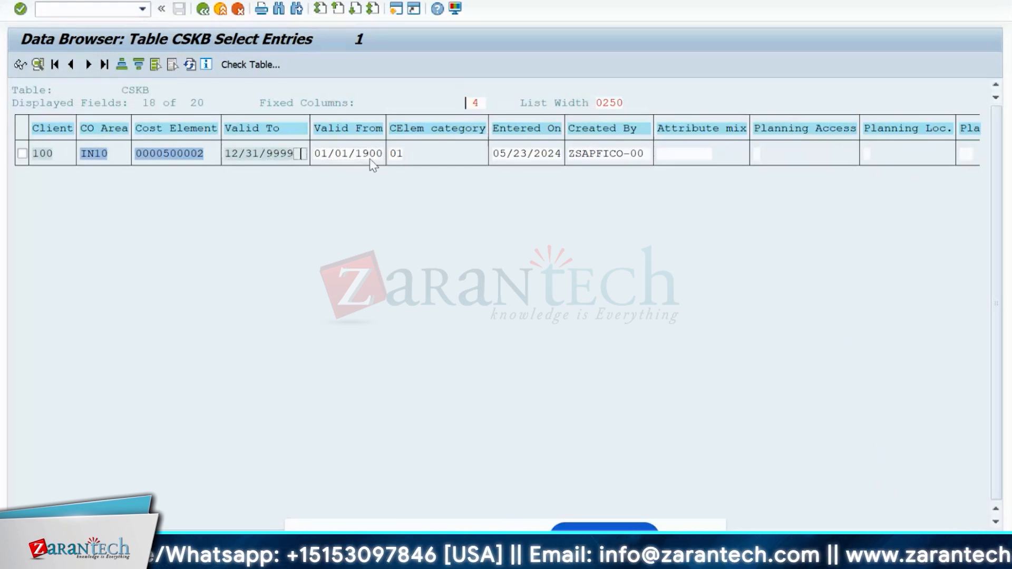
left_click(498, 160)
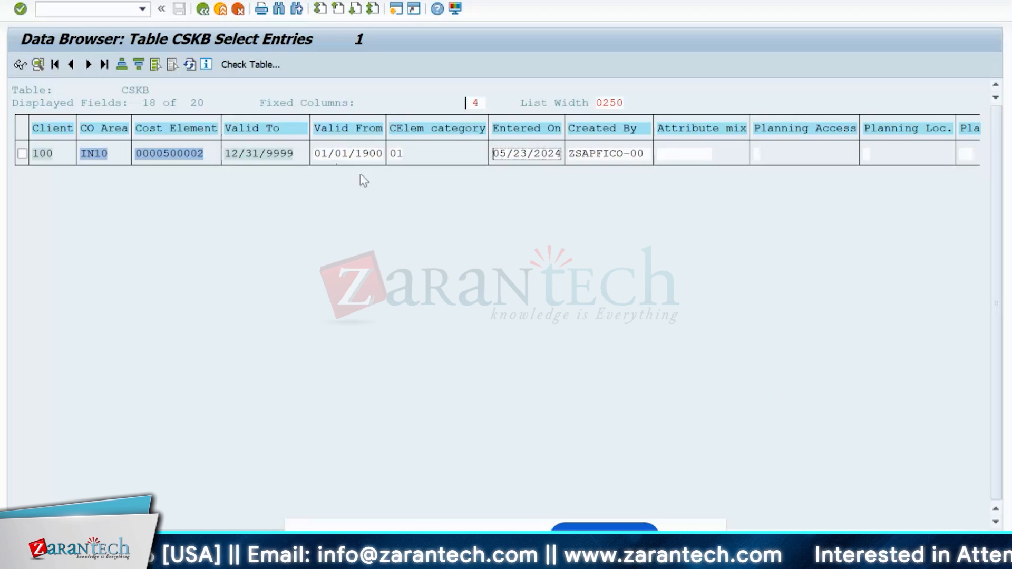
left_click(317, 154)
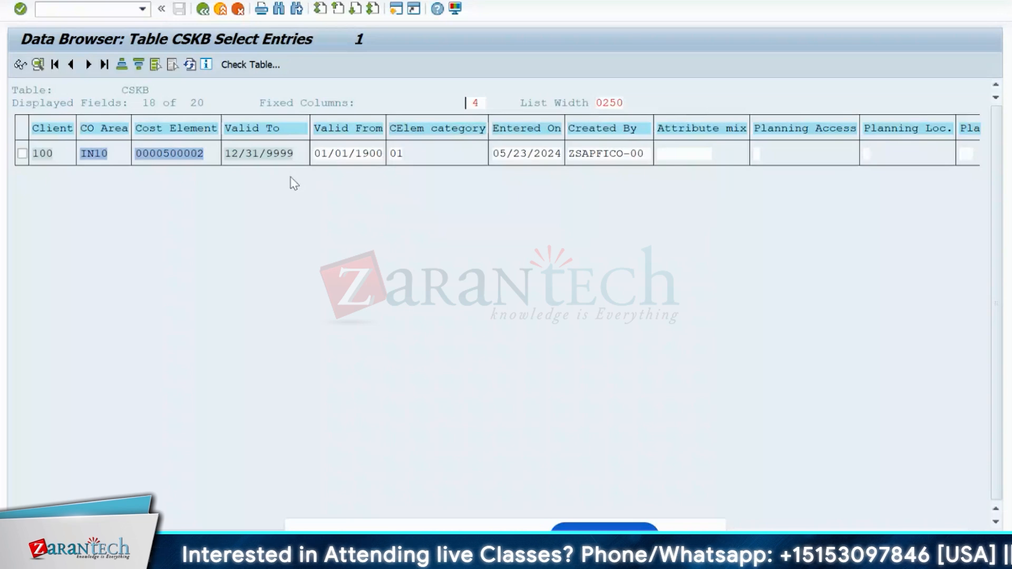
left_click(325, 161)
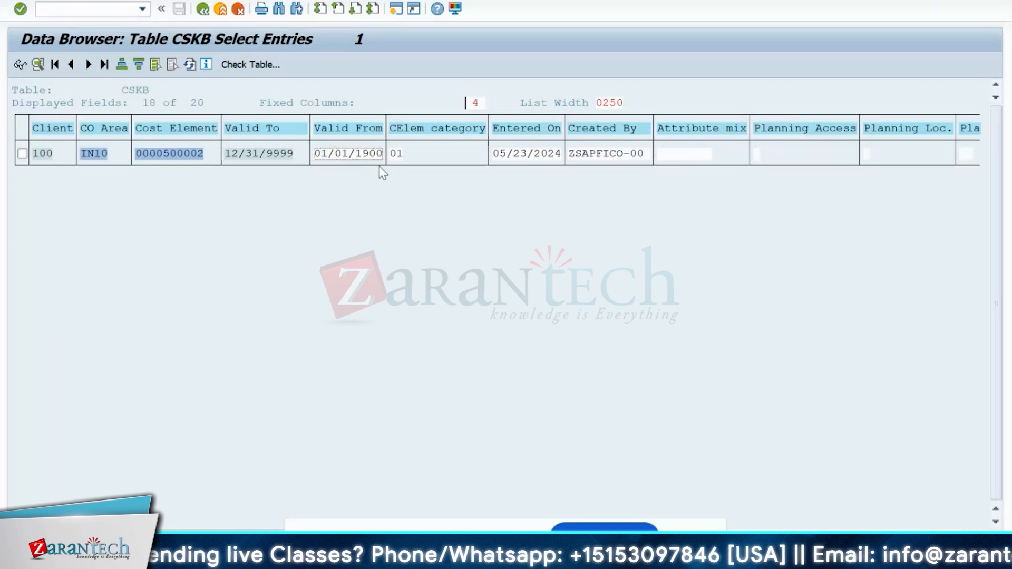
left_click(312, 152)
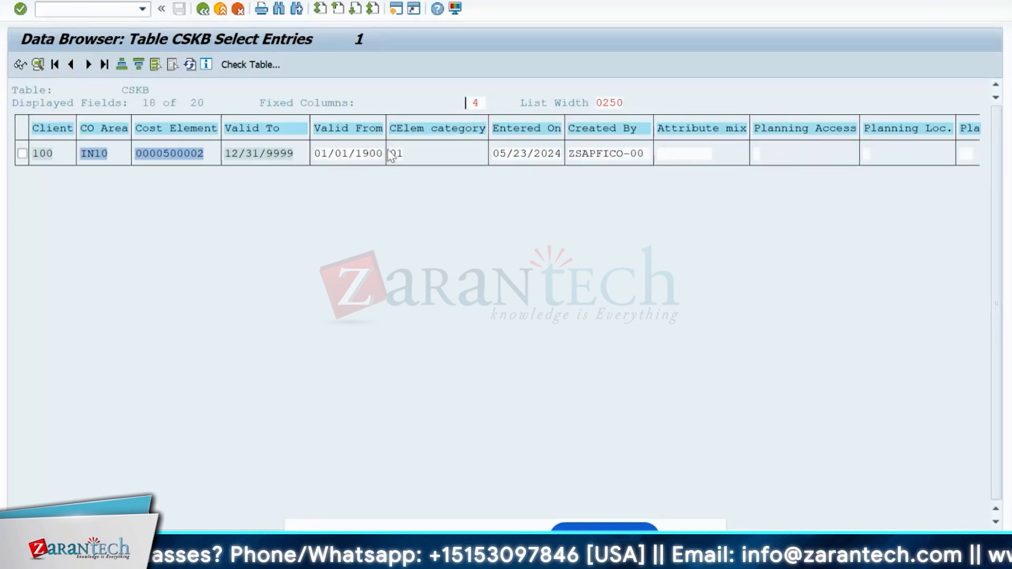
left_click(506, 160)
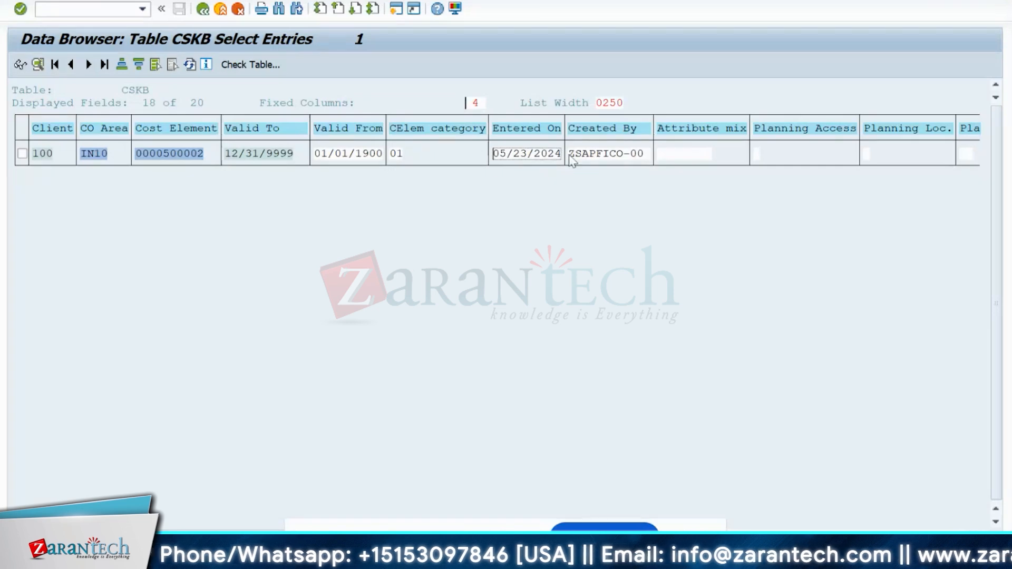
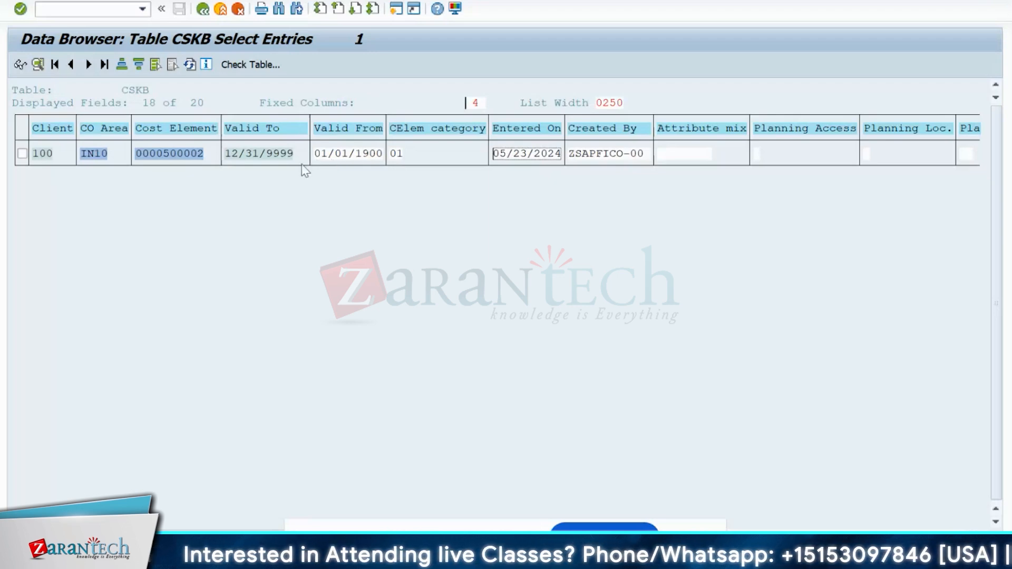
- Inspect the Valid From and Entered On cells, then go back to the CSKB selection screen
left_click(339, 159)
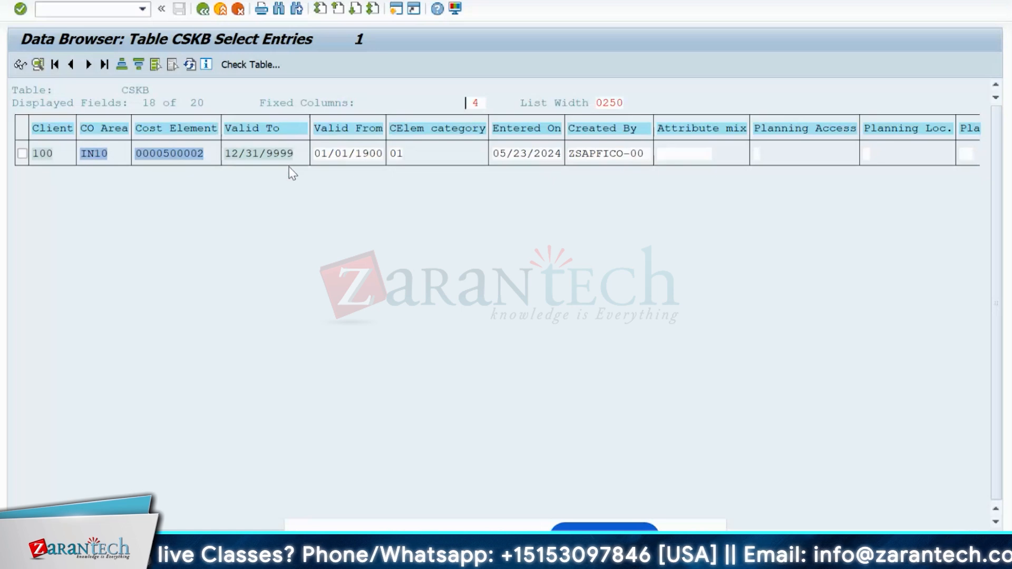
left_click(320, 156)
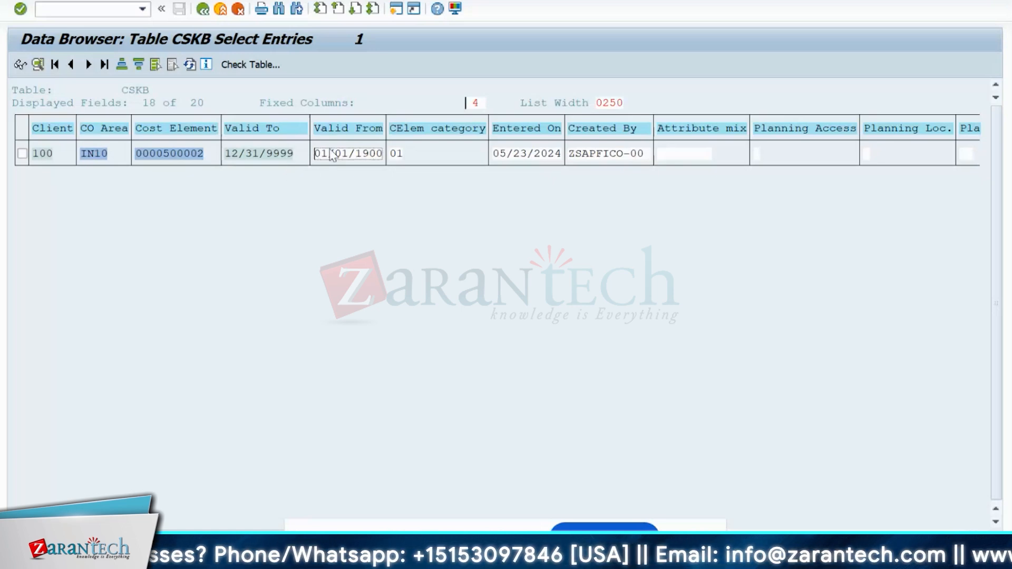
left_click(384, 164)
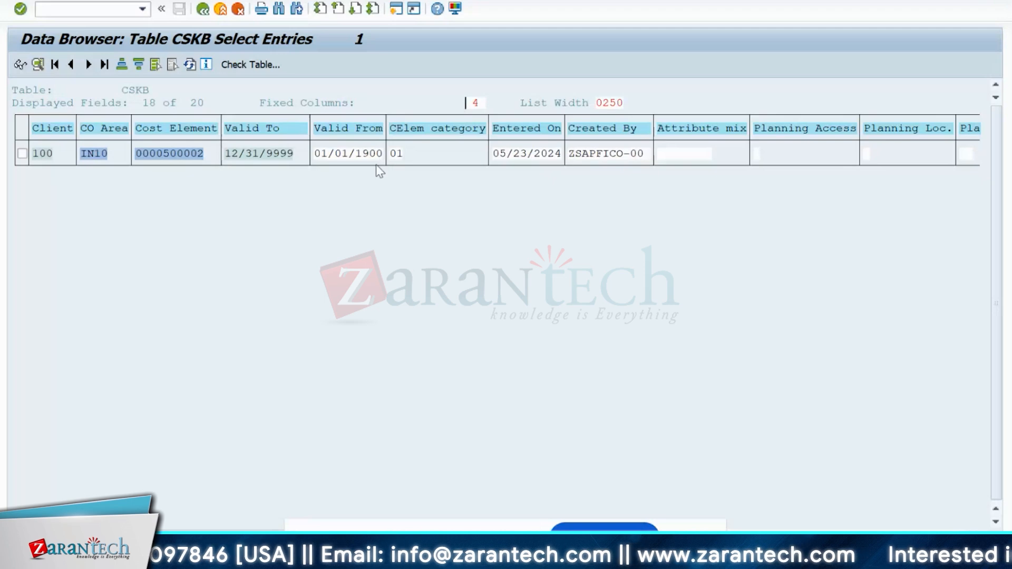
left_click(203, 10)
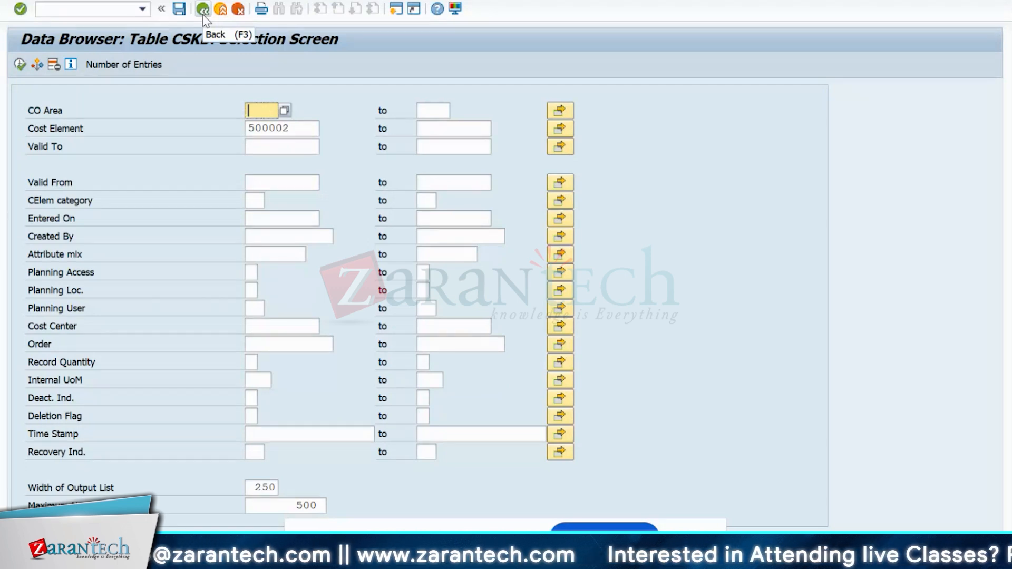
- Leave the Data Browser and close its session window
left_click(202, 9)
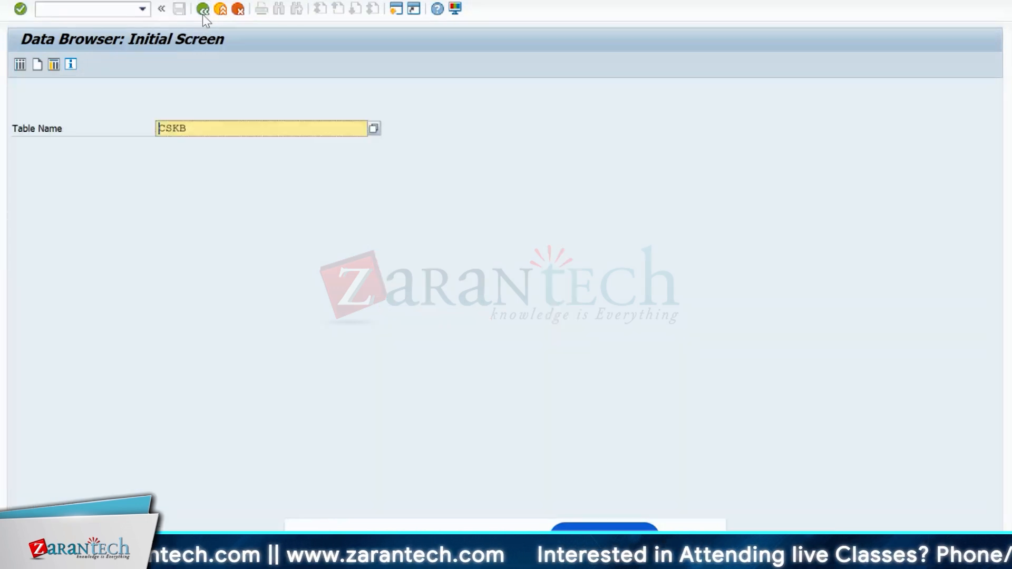
left_click(202, 15)
mouse_move(614, 560)
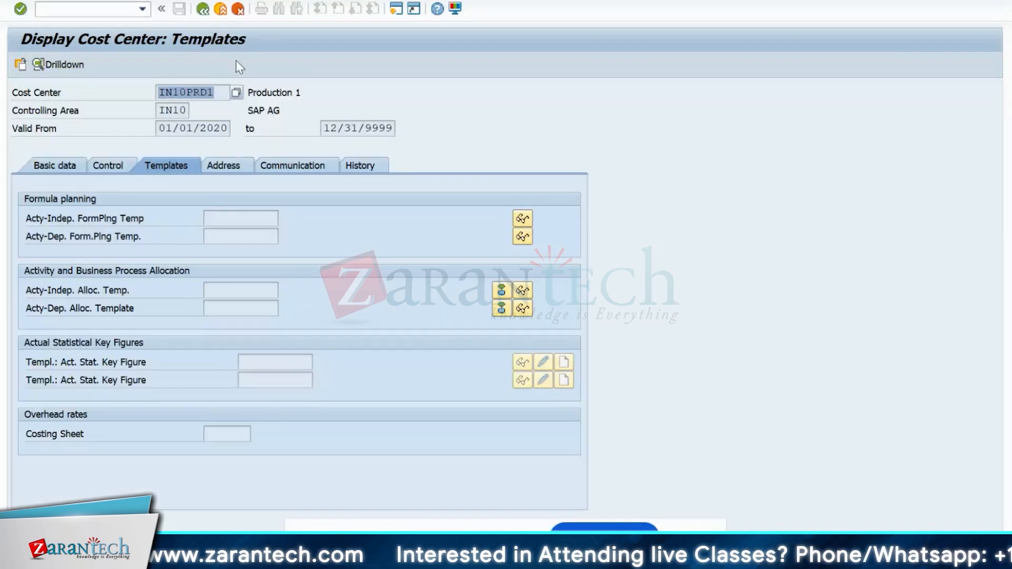
left_click(279, 1)
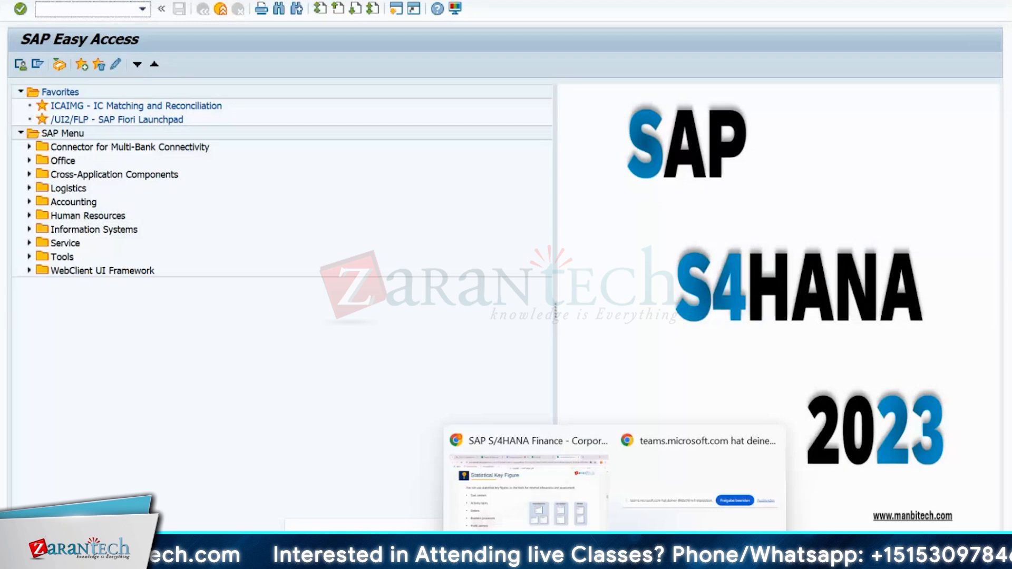
- In the G/L account display window, expand SECONDARY and select 943100 Machine Cost
mouse_move(650, 560)
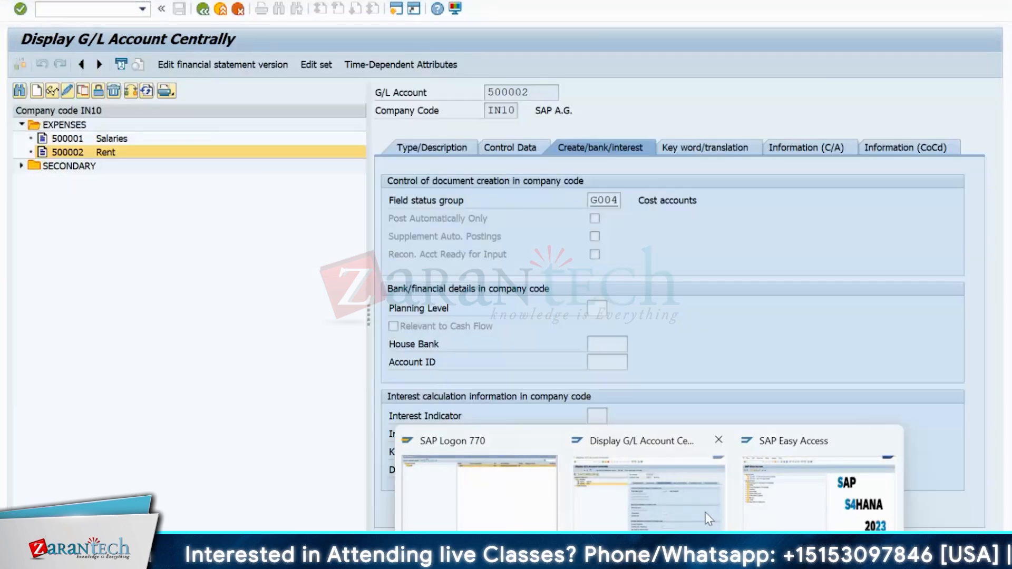
left_click(709, 520)
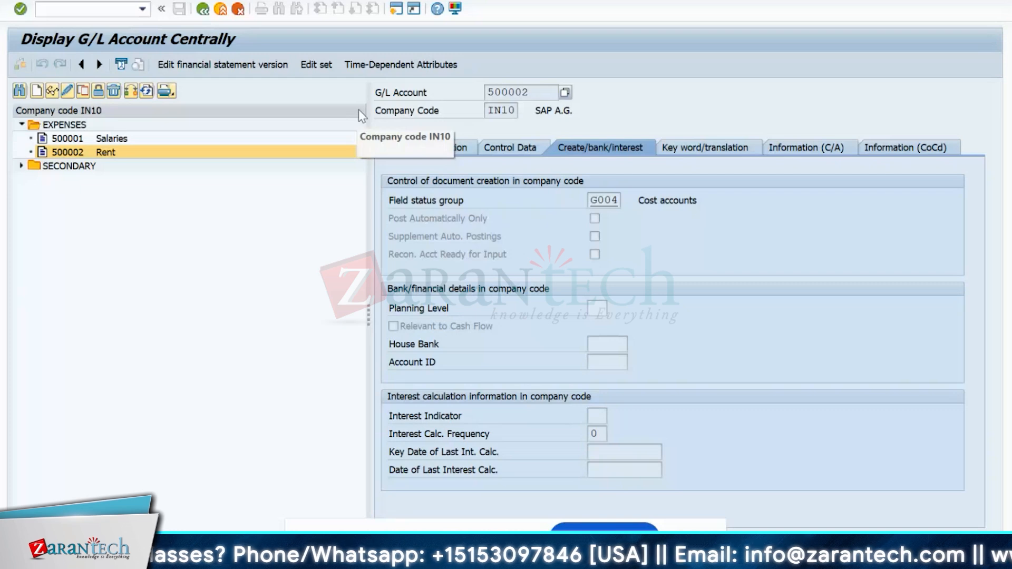
left_click(20, 167)
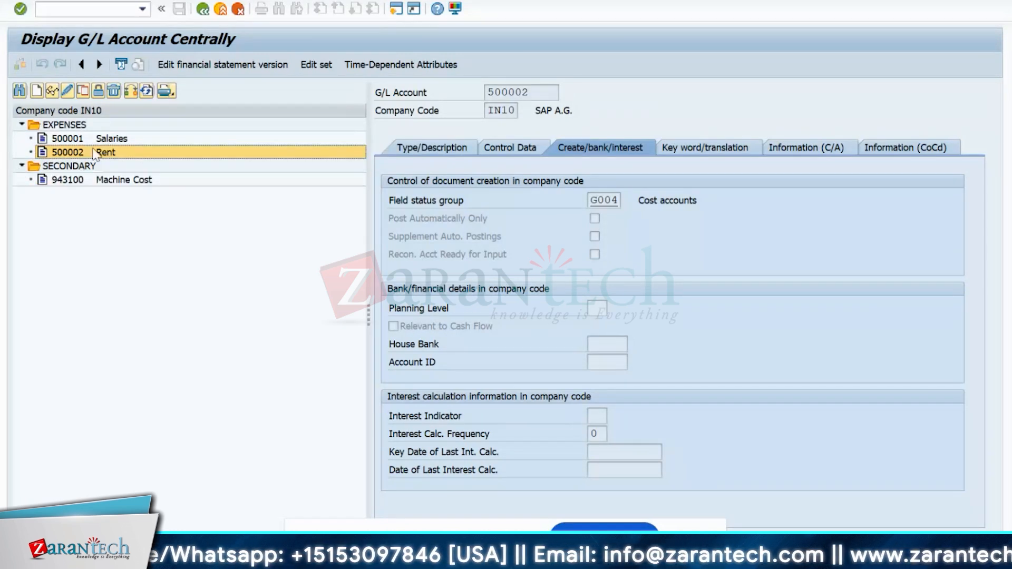
left_click(72, 182)
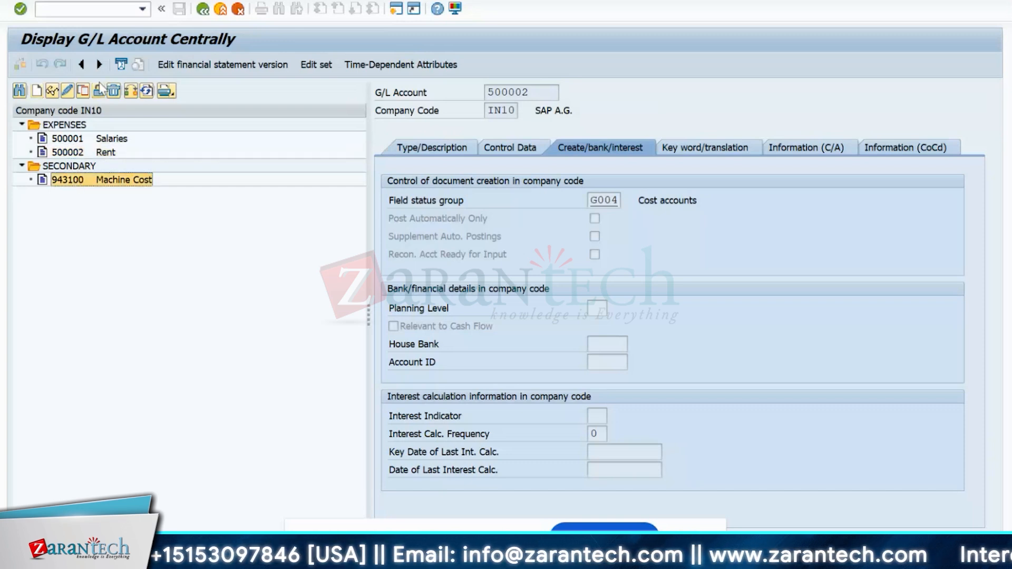
- Create a new G/L account in company code IN10, starting the number with 943
left_click(37, 92)
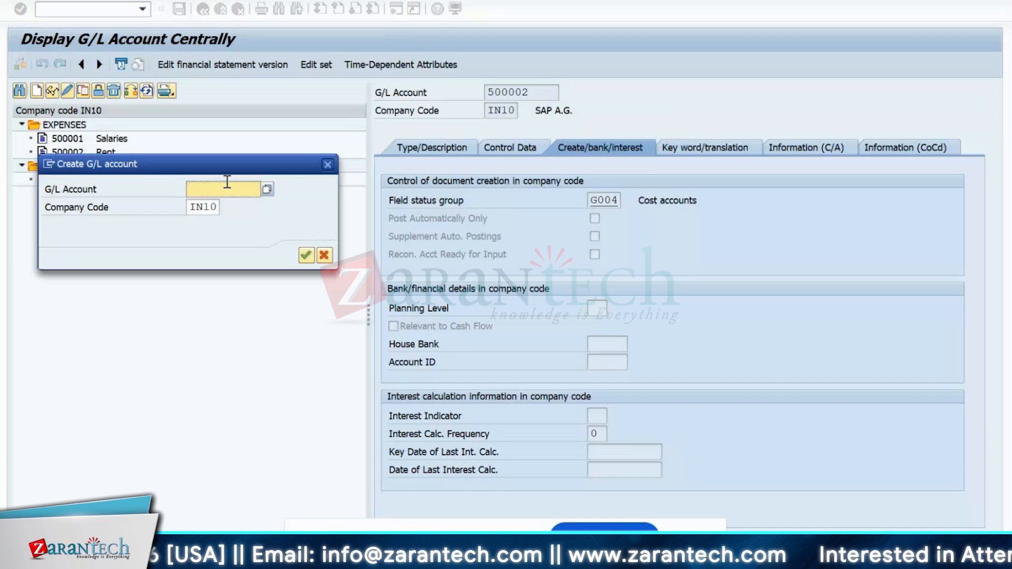
left_click_drag(201, 169, 239, 248)
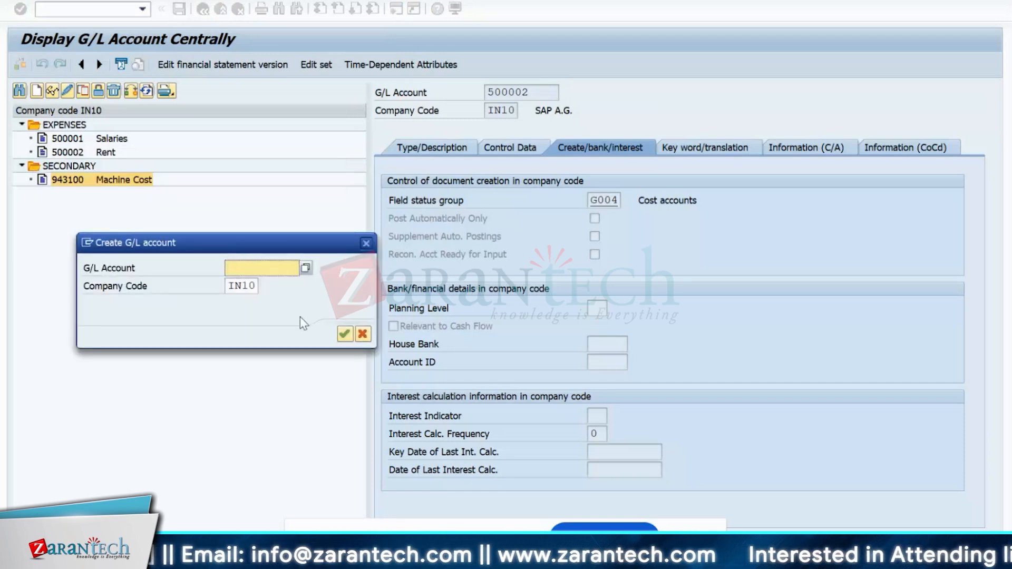
type("9")
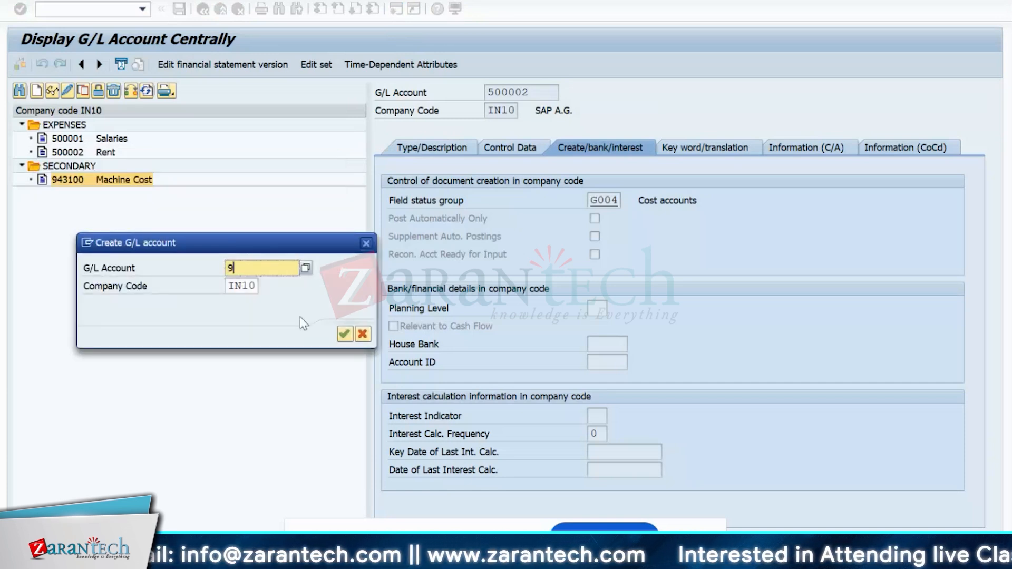
type("43")
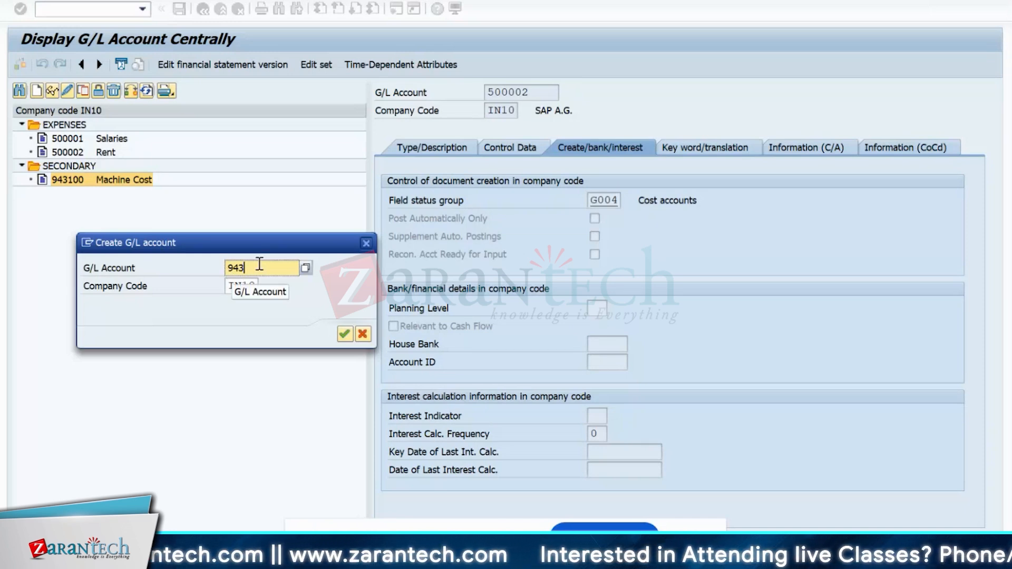
- Correct the G/L Account field so it reads 943200
double_click(233, 268)
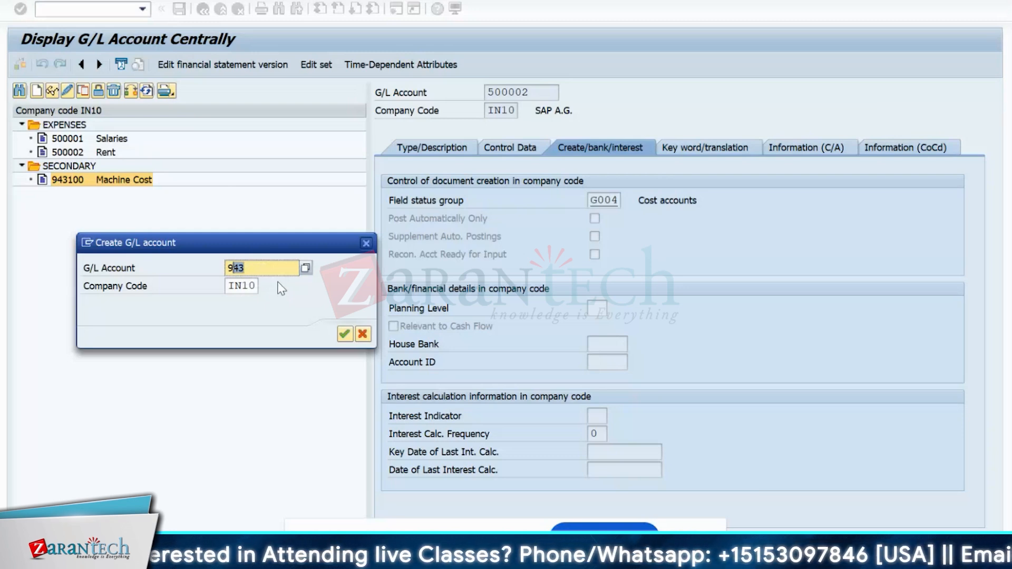
left_click(265, 267)
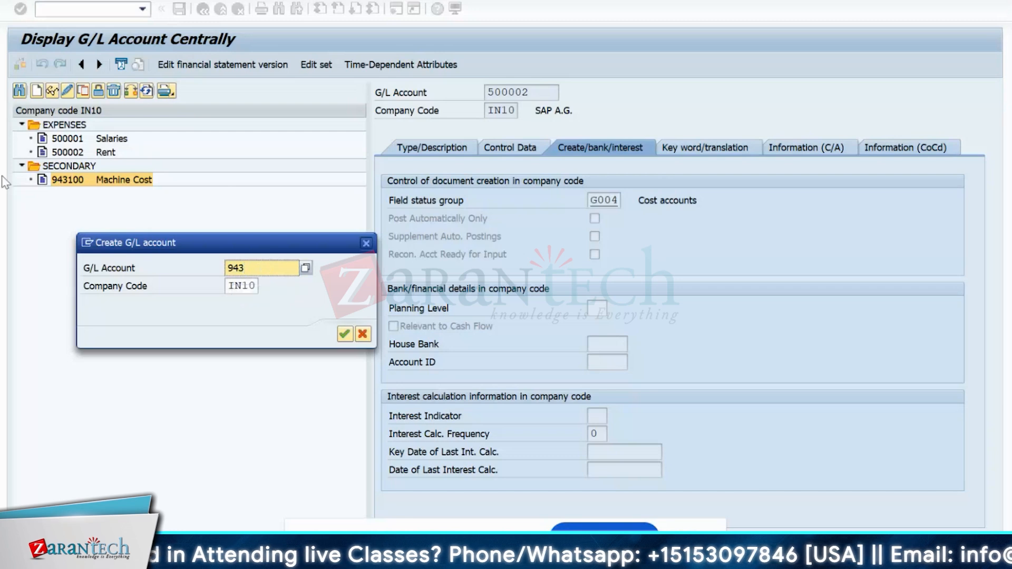
double_click(234, 271)
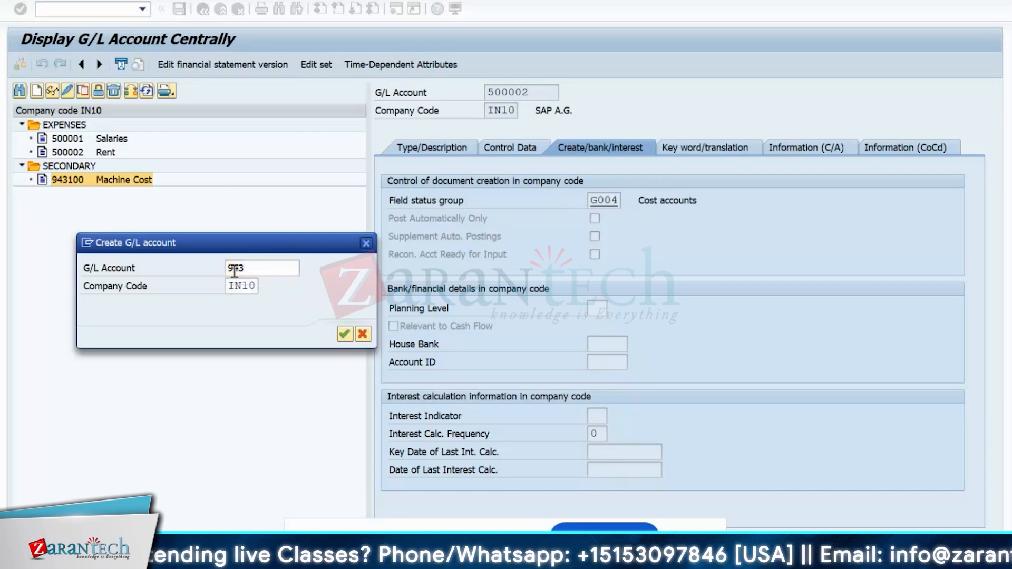
left_click_drag(234, 270, 283, 266)
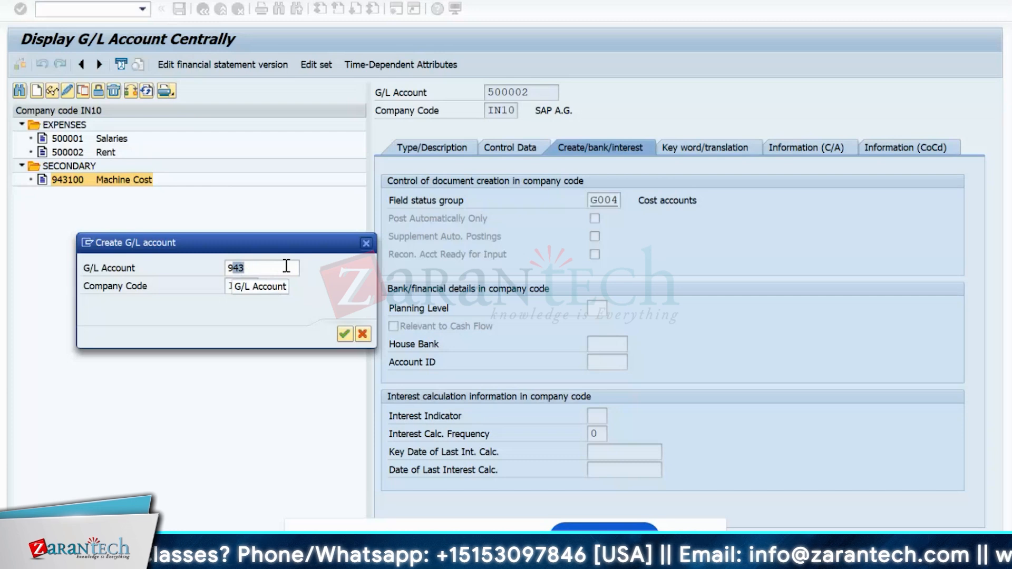
left_click(244, 269)
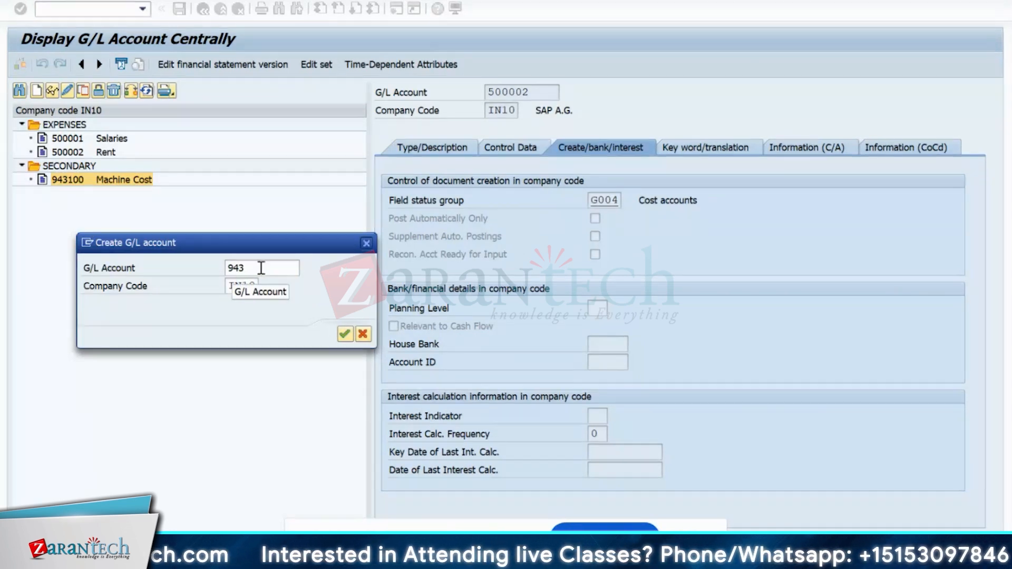
left_click(261, 268)
left_click(256, 270)
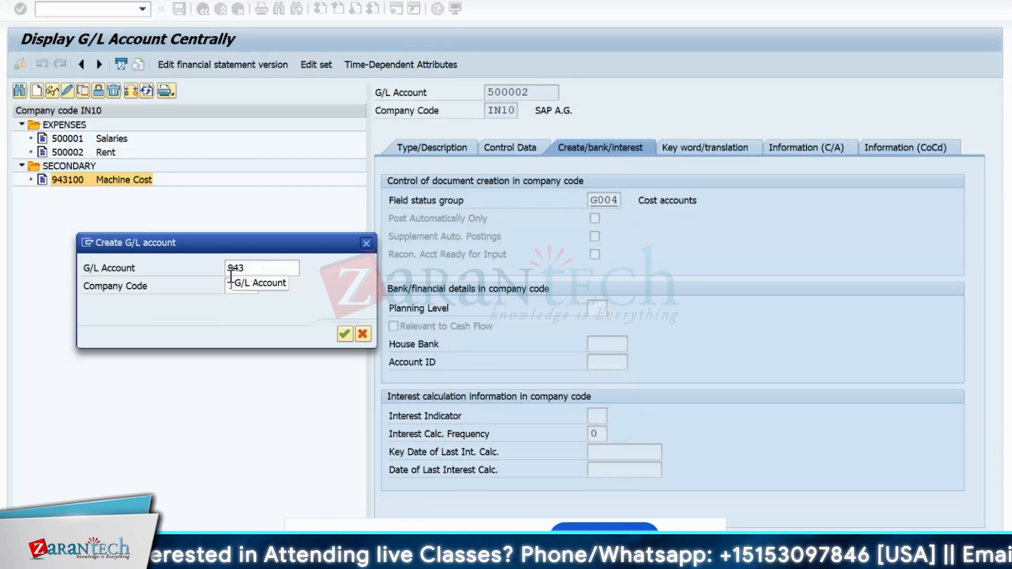
type("1")
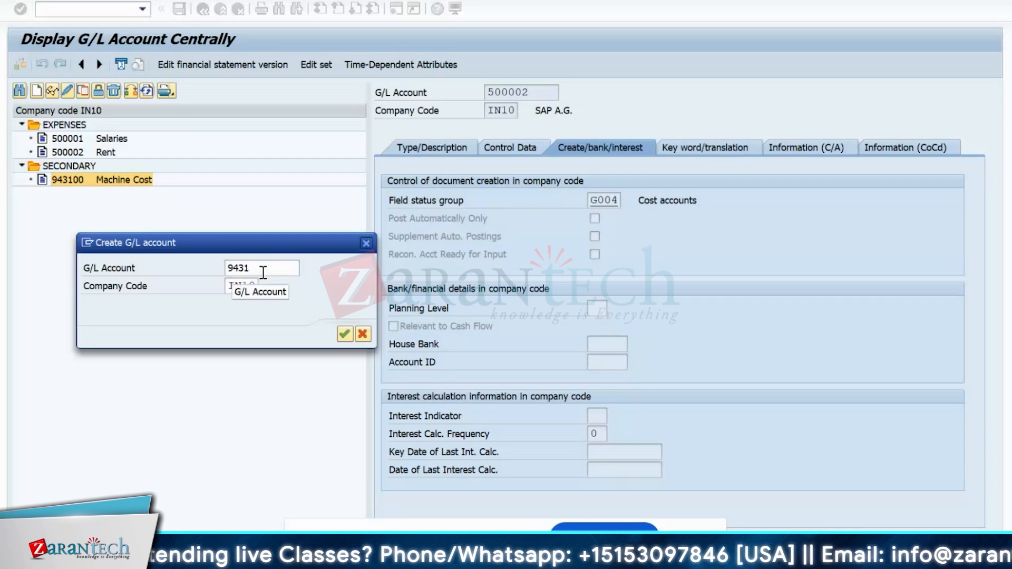
key("BackSpace")
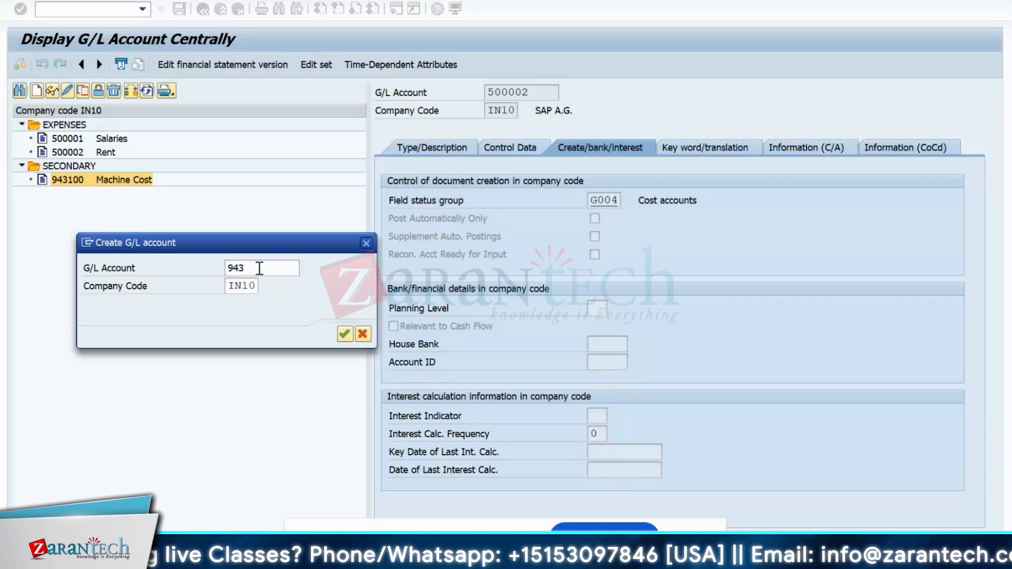
type("200")
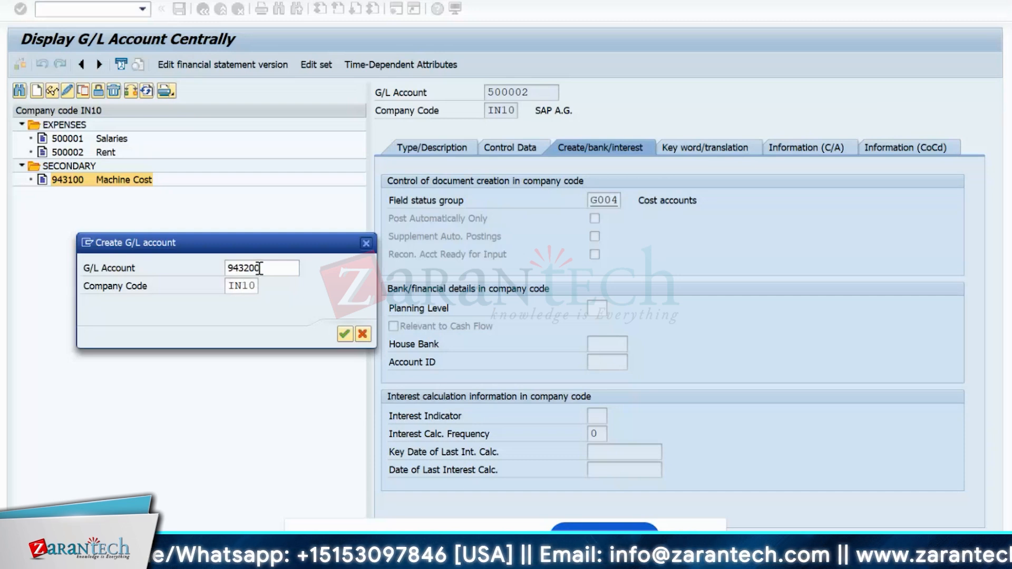
- Open account 943200's creation screen with type S Secondary Costs and group SECO SECONDARY
key("Return")
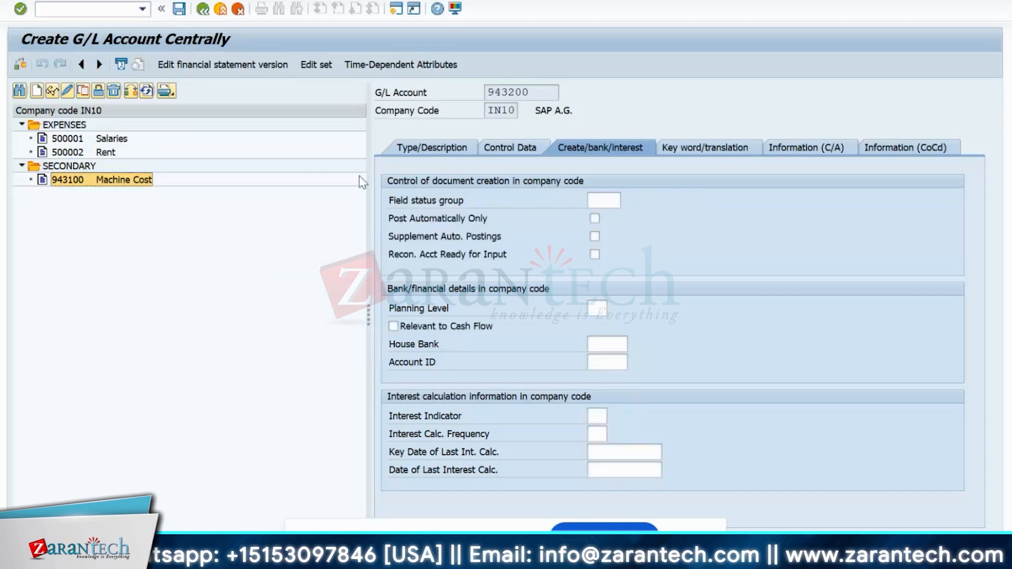
left_click(410, 155)
left_click(607, 201)
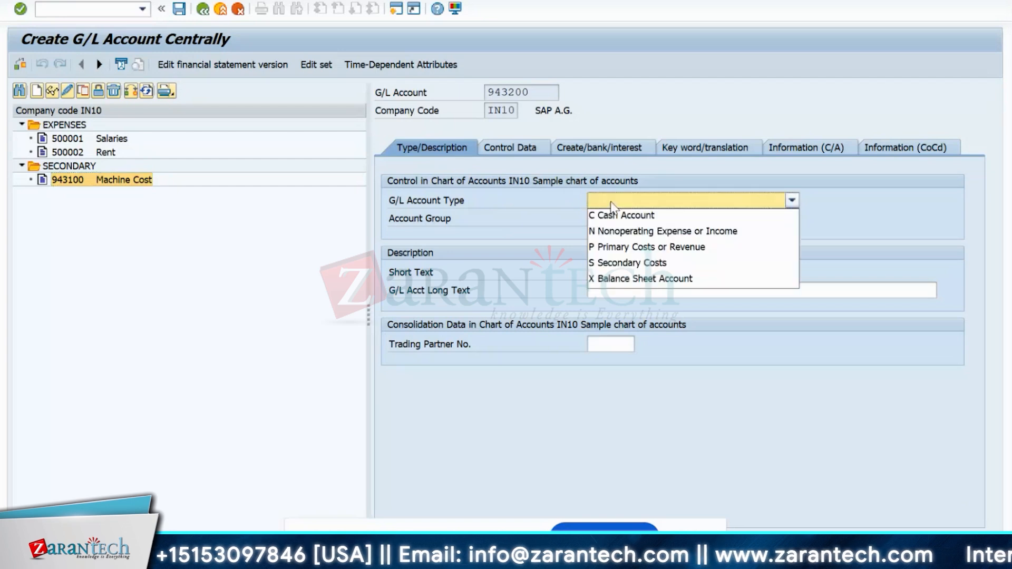
left_click(617, 268)
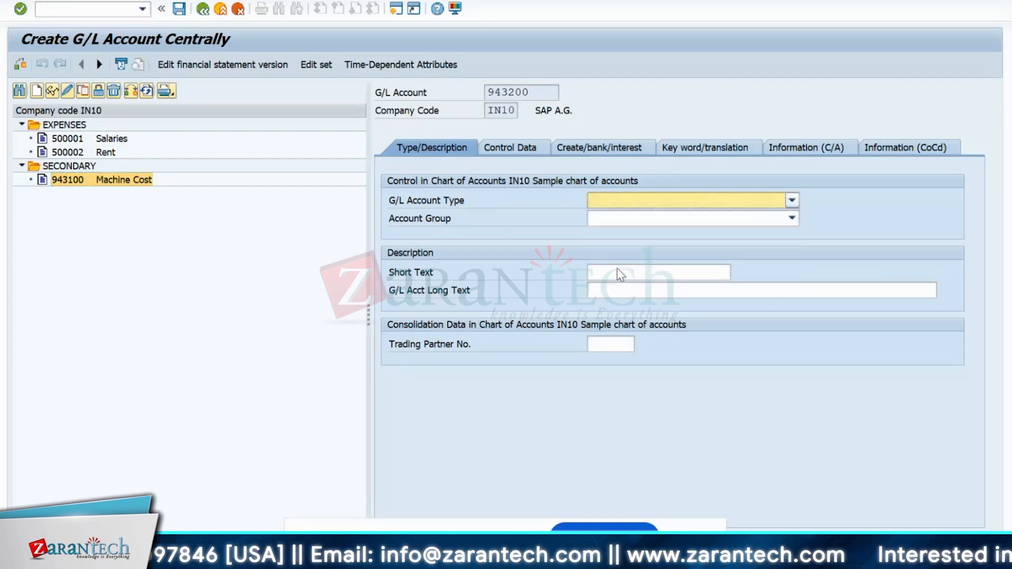
left_click(637, 220)
left_click(616, 296)
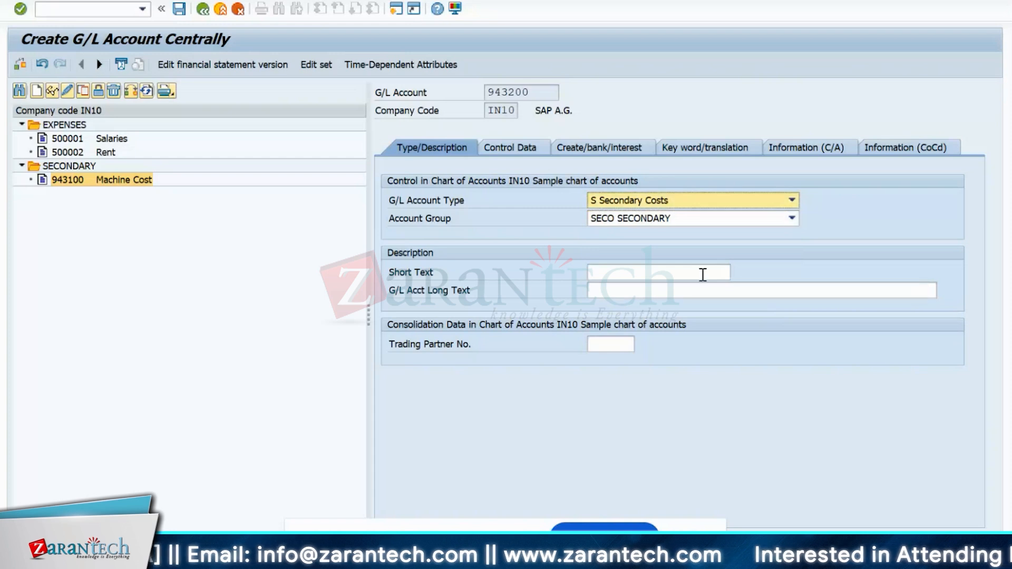
- Enter Labor/Personal as the short text and paste it into the long text
left_click(655, 273)
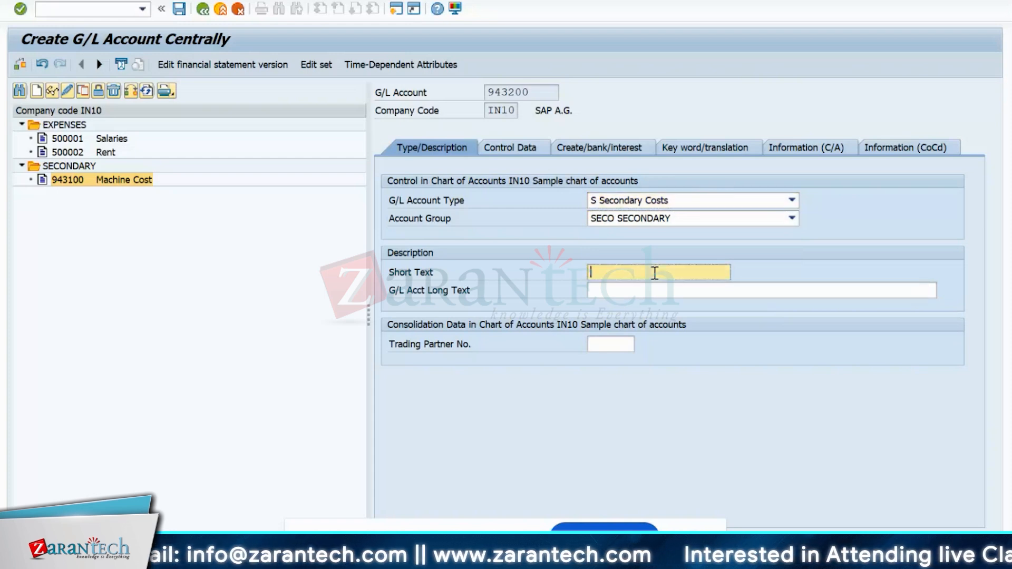
type("La")
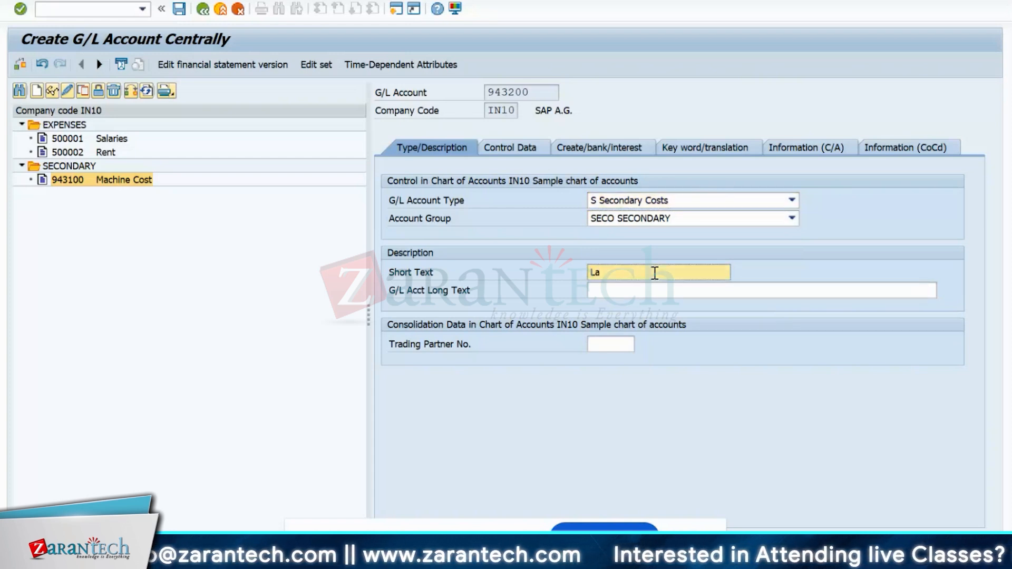
type("bor")
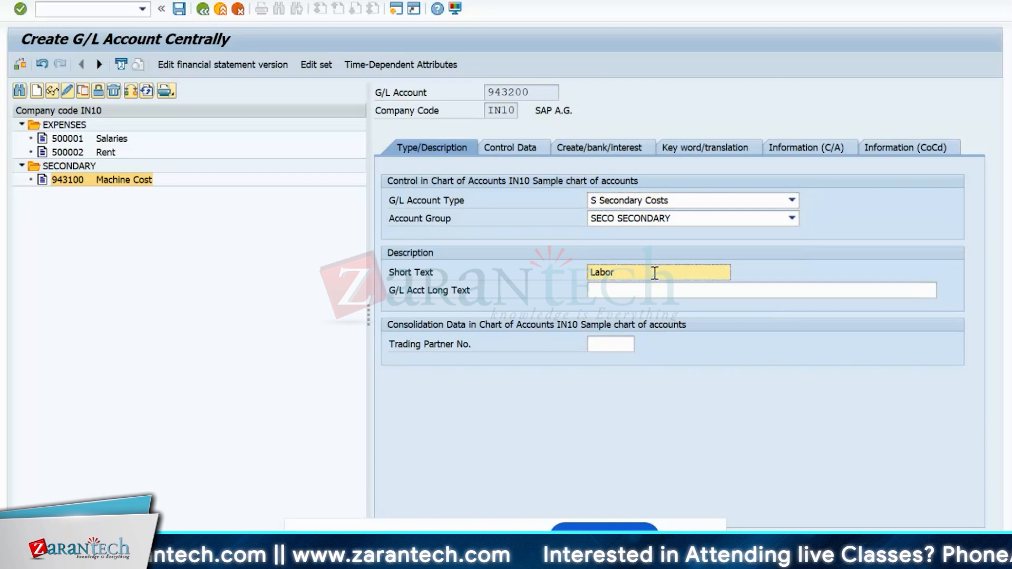
type("?")
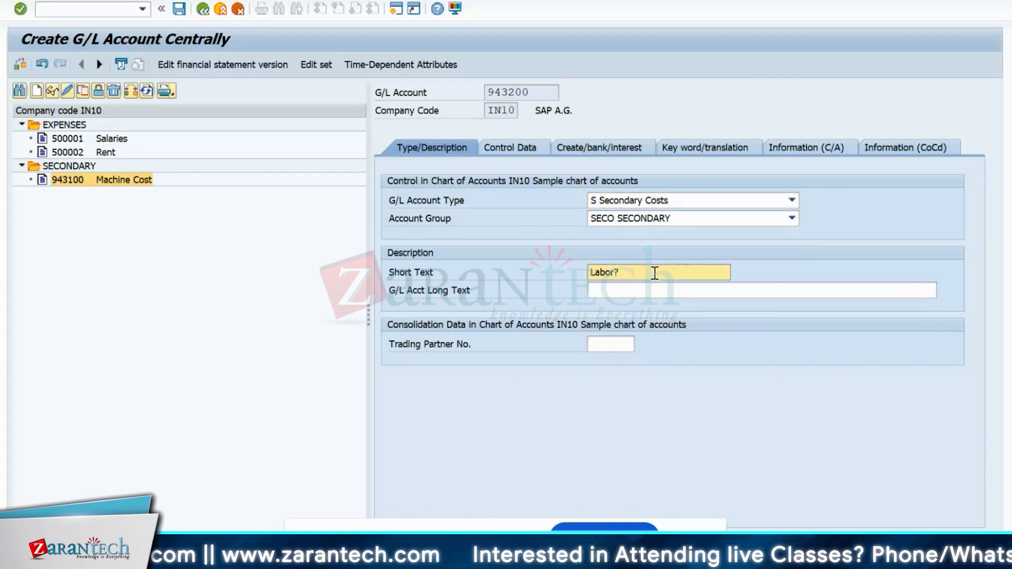
key("BackSpace")
type("/Pe")
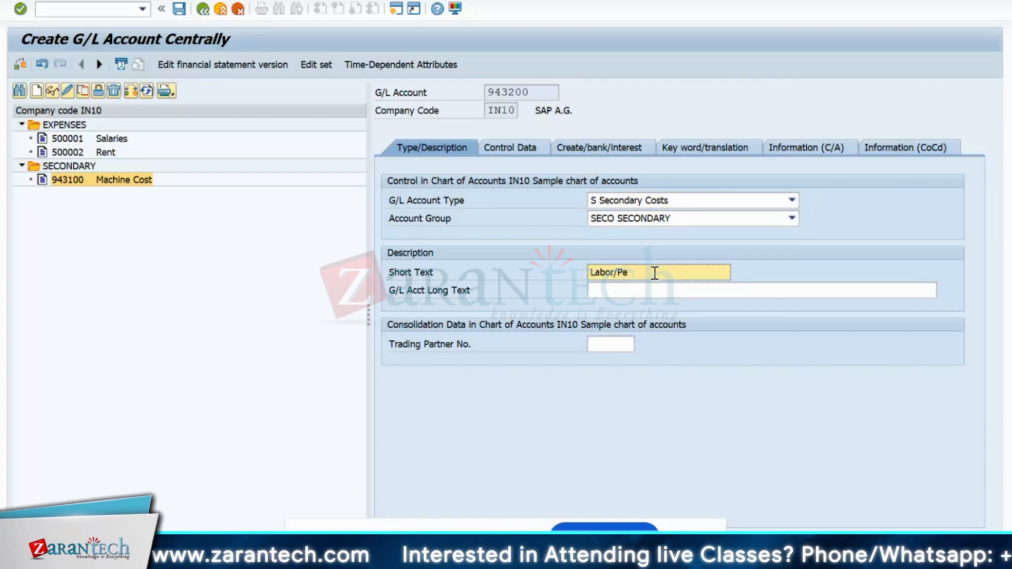
type("rsonal")
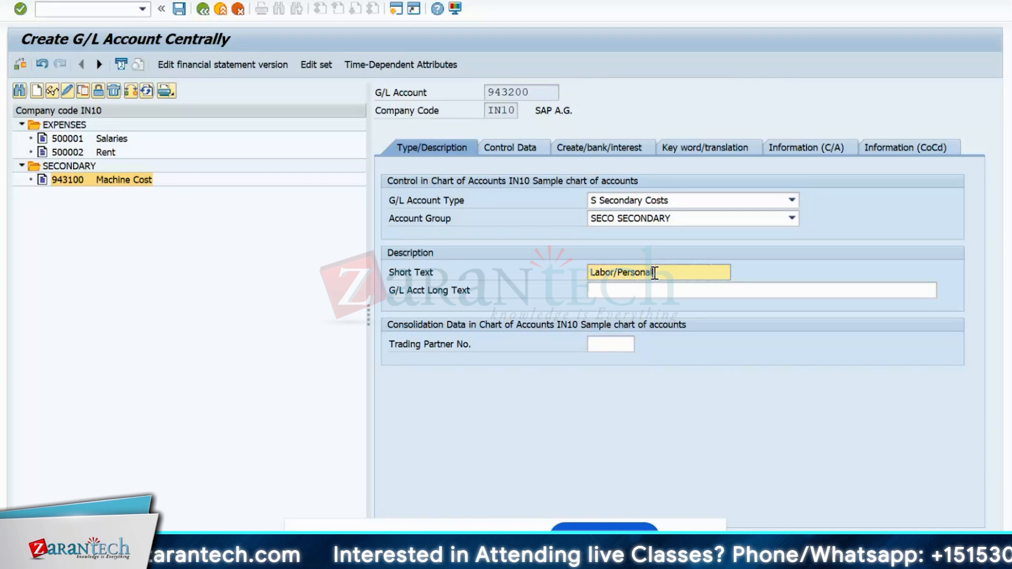
left_click_drag(655, 273, 585, 264)
key("ctrl+c")
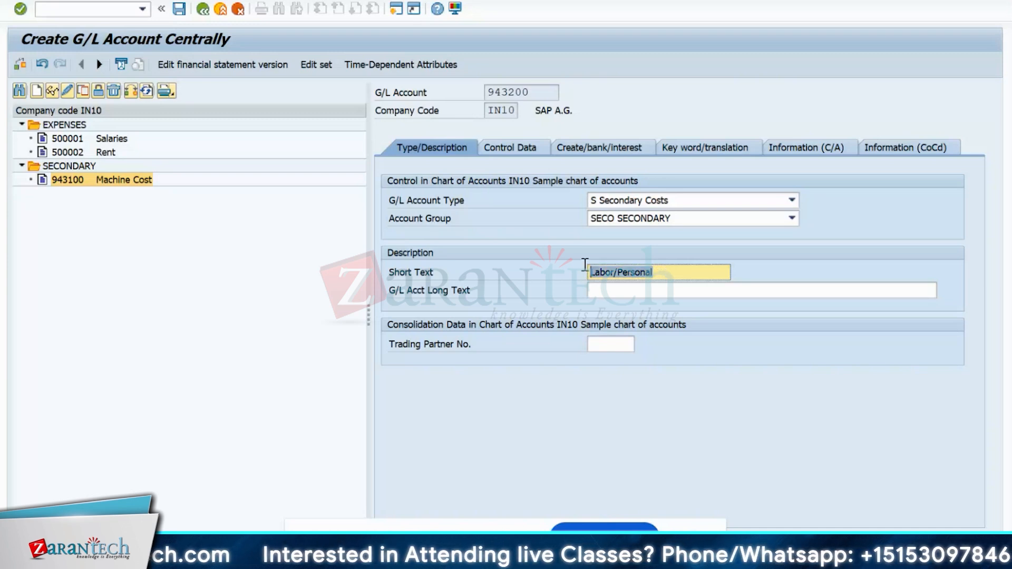
left_click(594, 292)
key("ctrl+v")
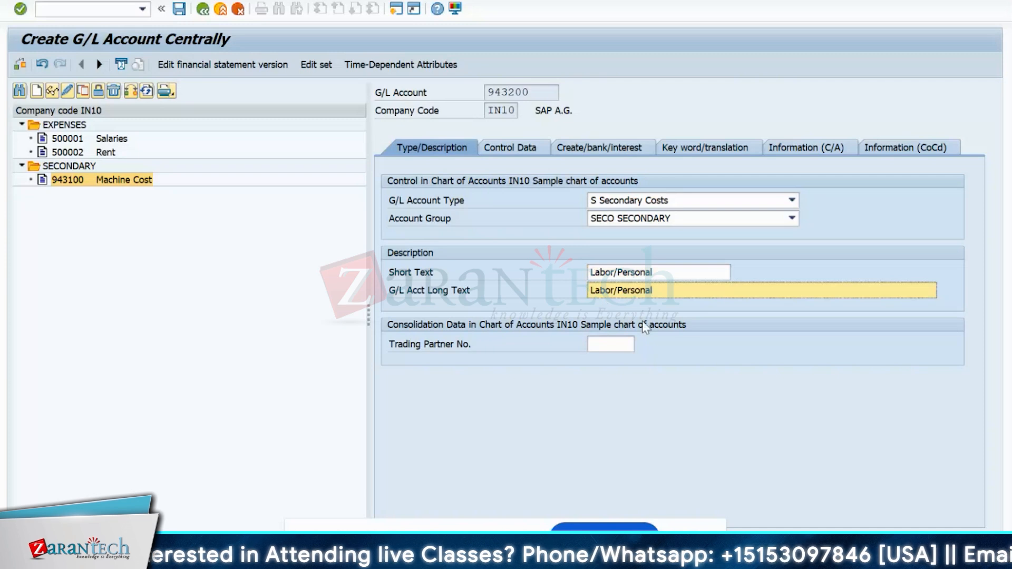
- Set cost element category 43 Internal activity allocation and enable Record Quantity for 943200
left_click(535, 153)
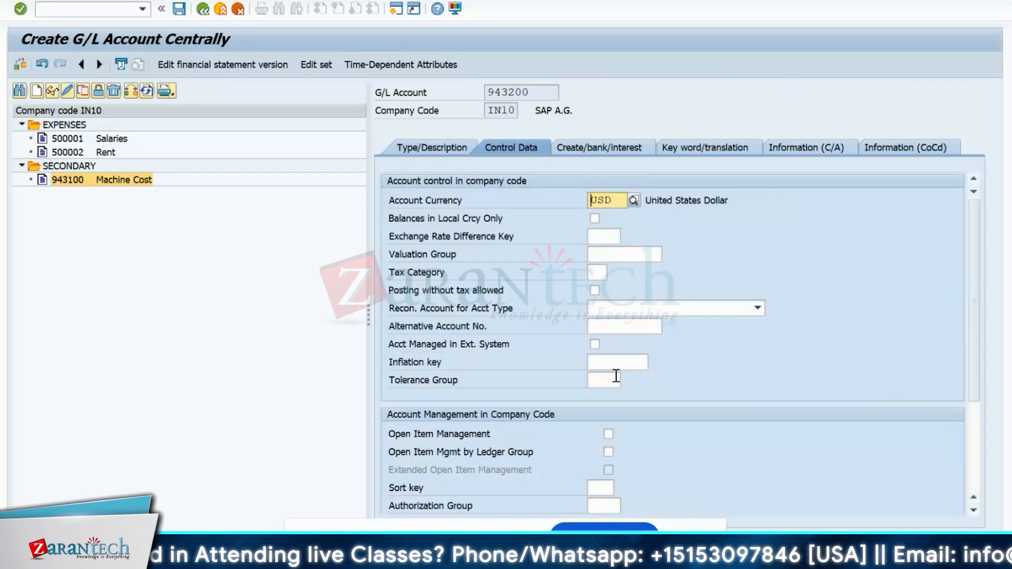
scroll(620, 410, "down", 3)
left_click(601, 434)
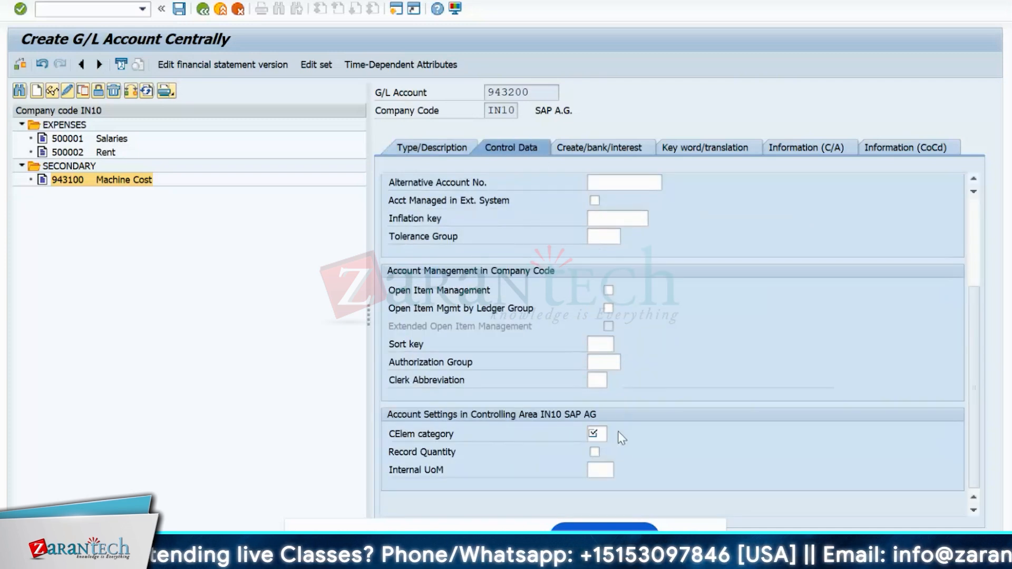
key("F4")
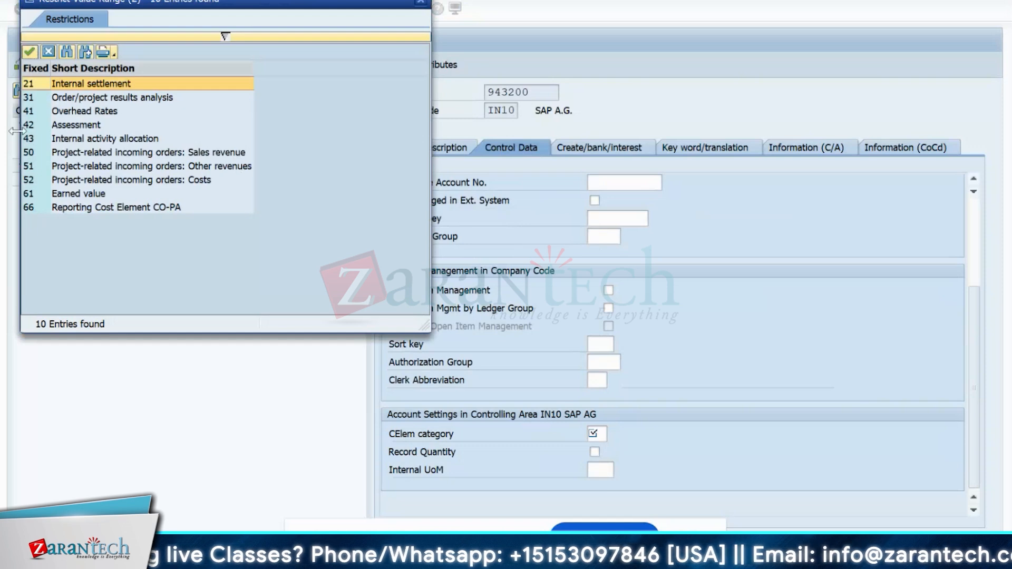
left_click(47, 139)
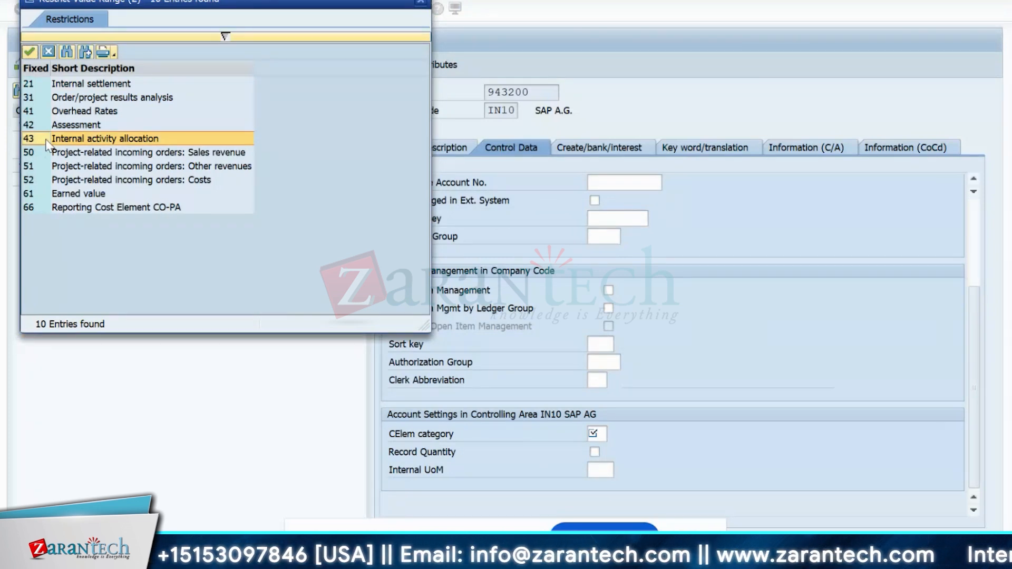
double_click(79, 139)
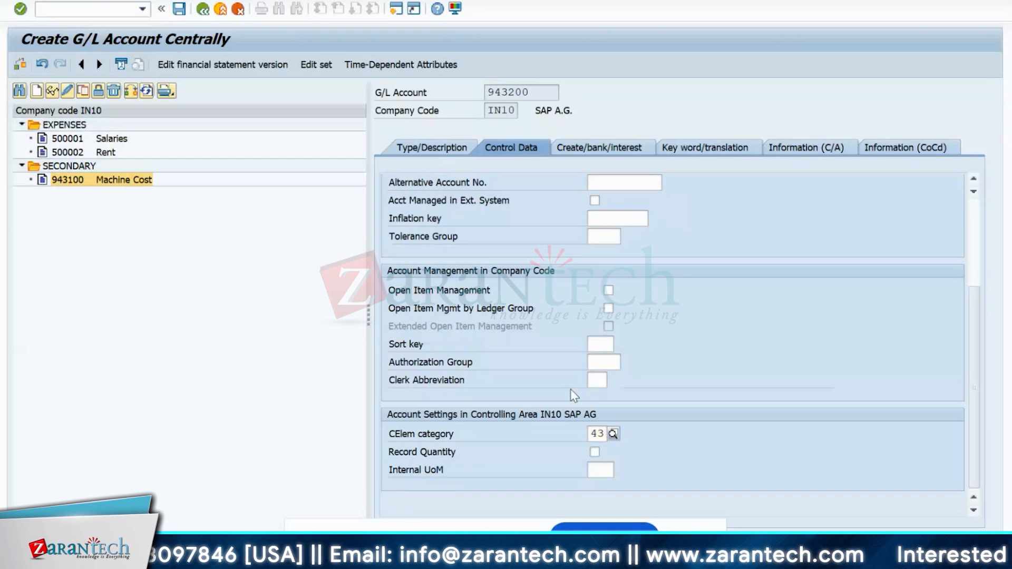
key("Return")
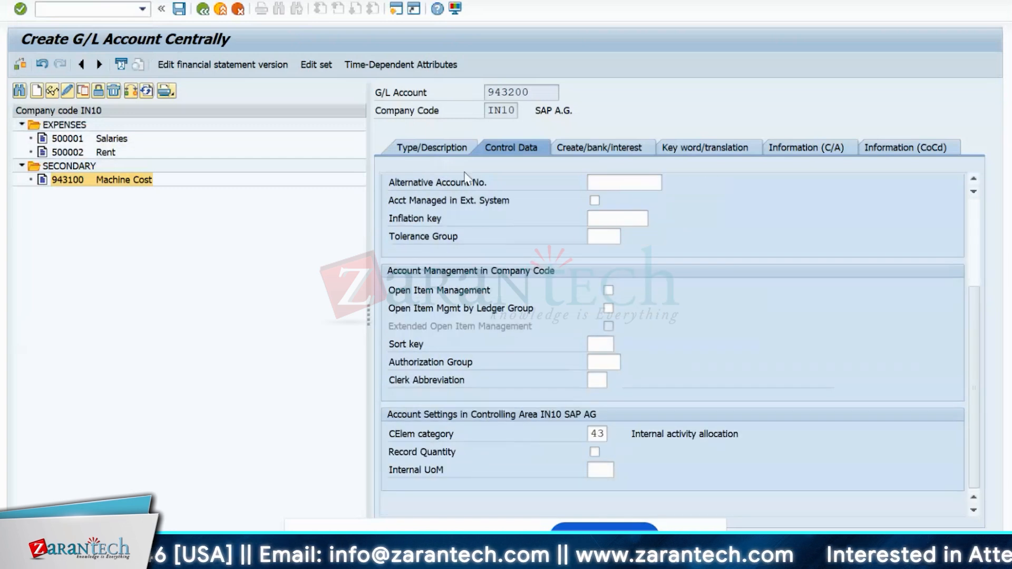
left_click(432, 148)
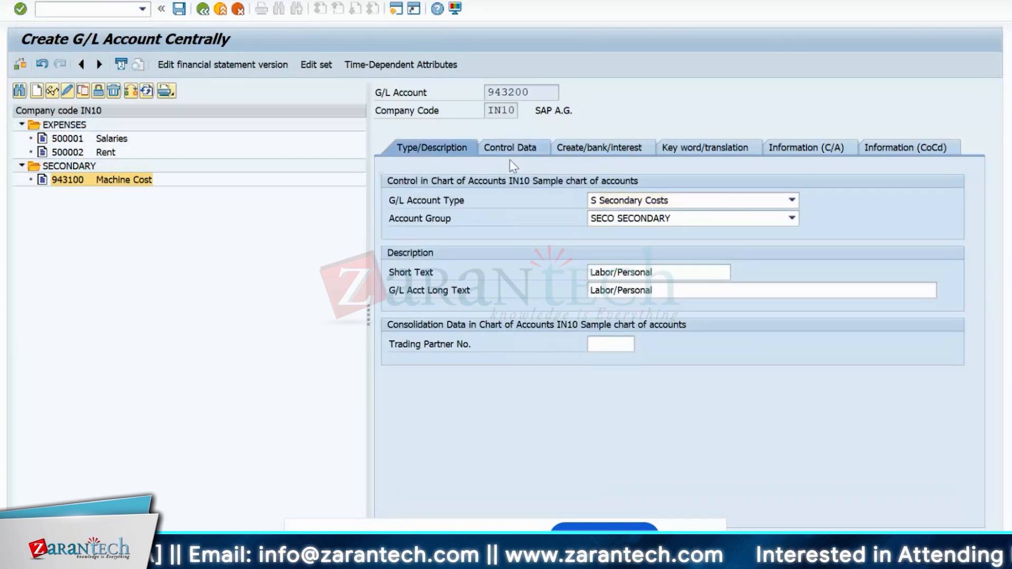
left_click(511, 155)
left_click(595, 452)
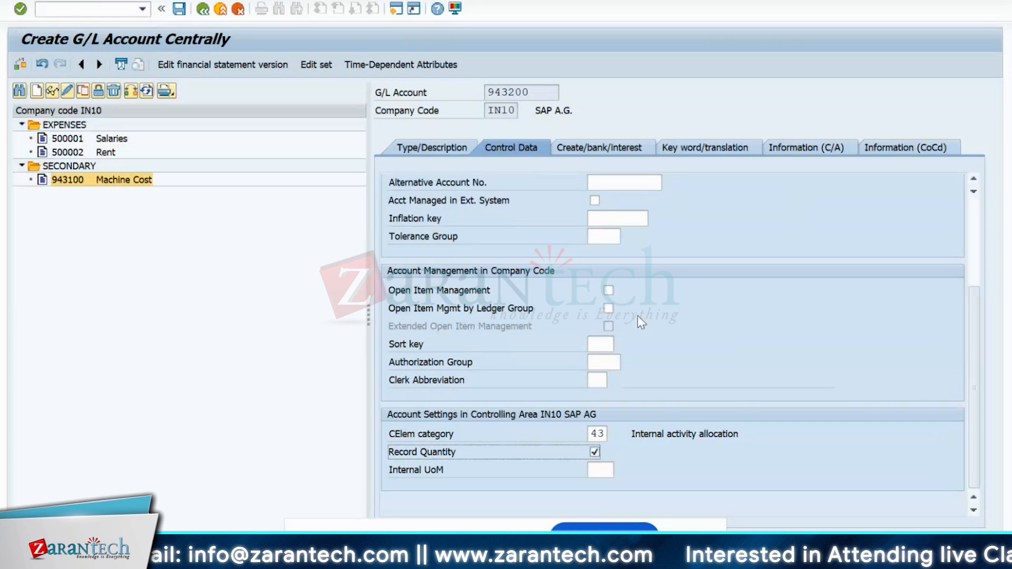
- Assign field status group G004 Cost accounts and save account 943200
left_click(575, 152)
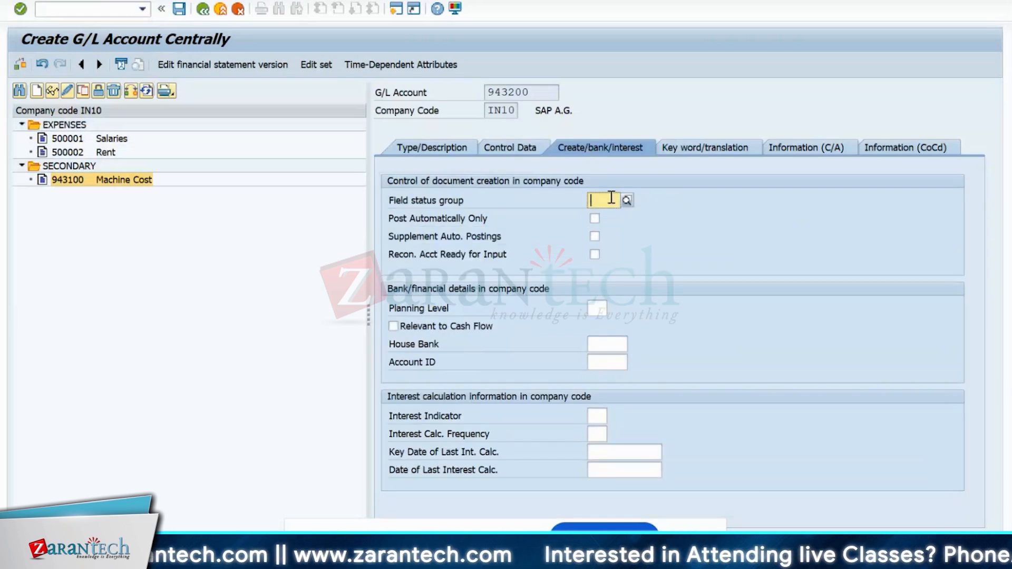
left_click(627, 204)
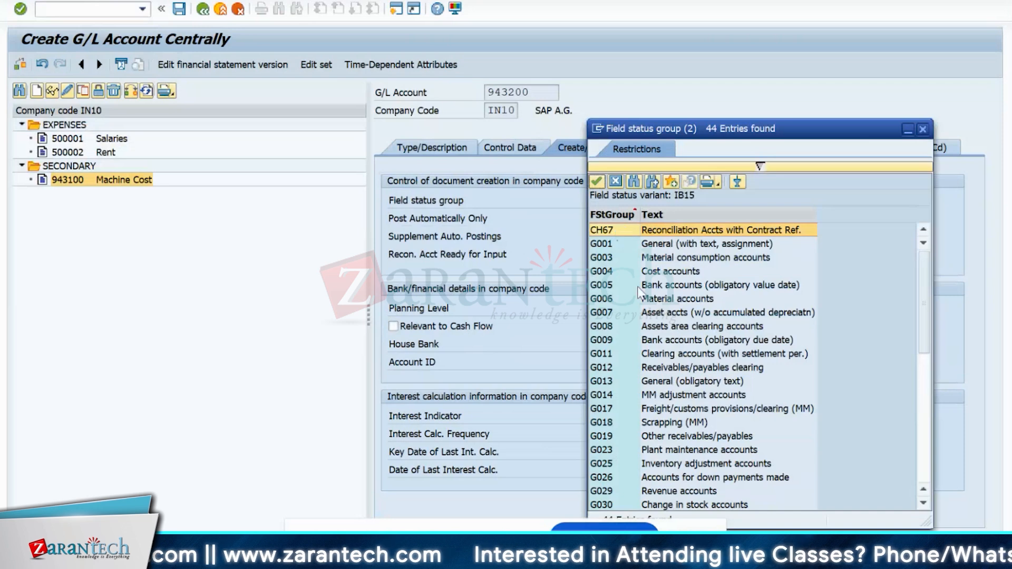
double_click(641, 272)
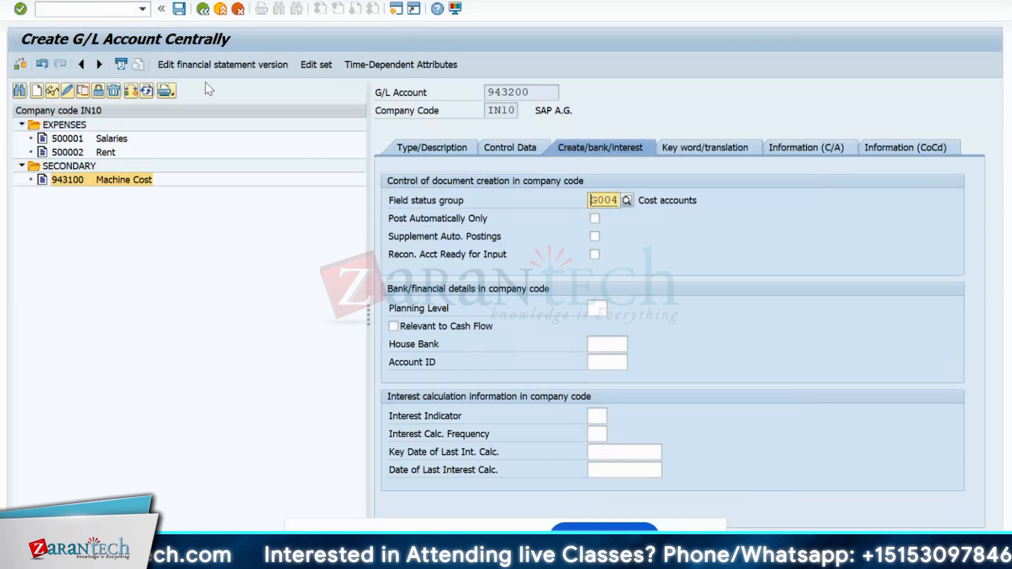
left_click(180, 9)
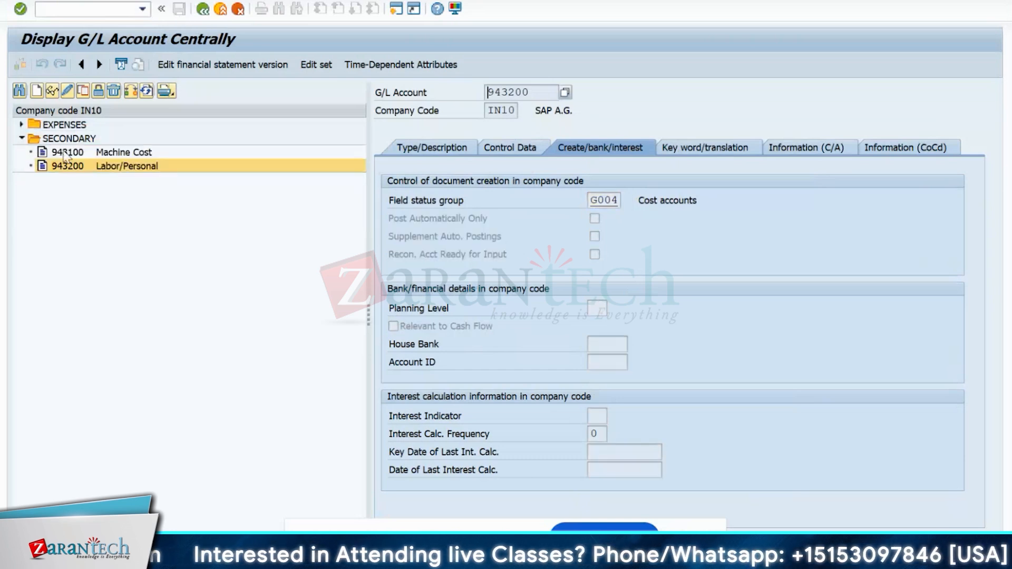
- Switch 943100 Machine Cost to change mode, enable Record Quantity, and save
double_click(64, 153)
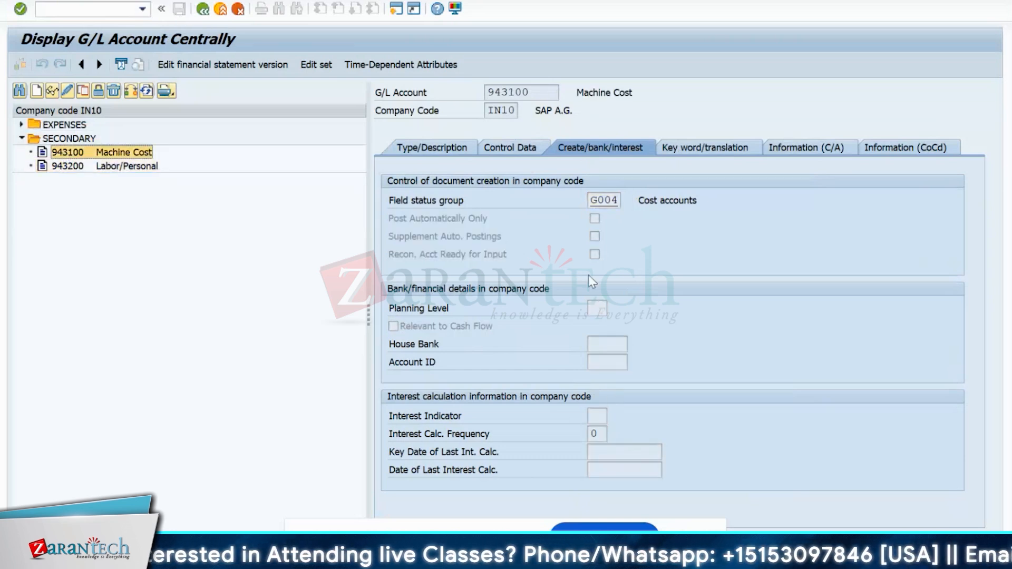
left_click(438, 152)
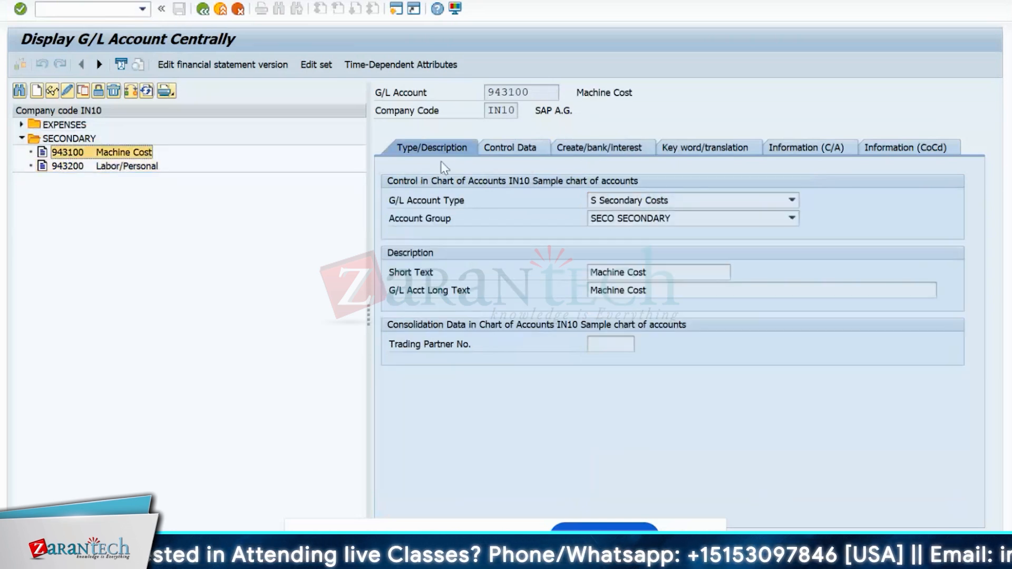
left_click(489, 153)
left_click(67, 90)
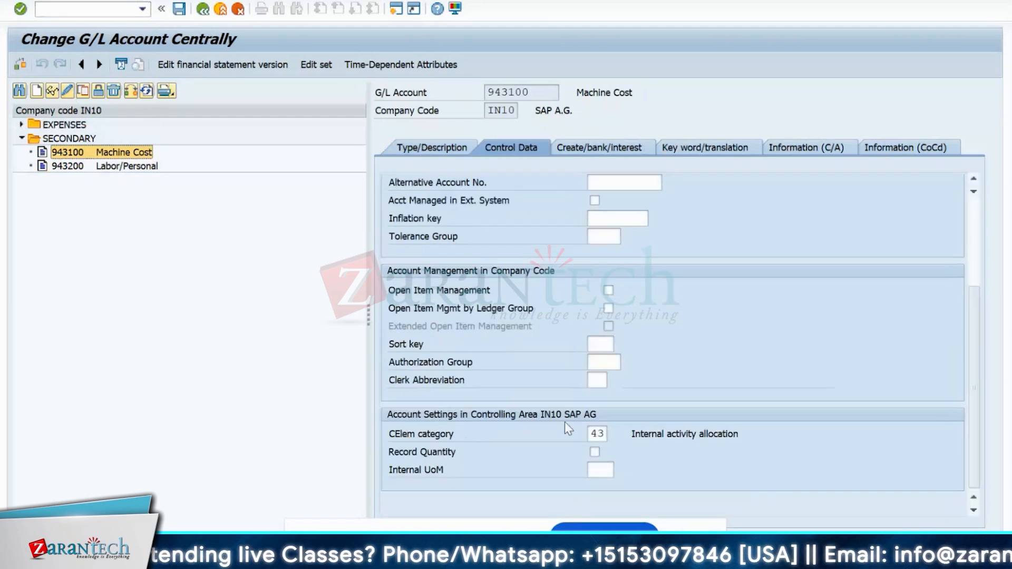
left_click(594, 452)
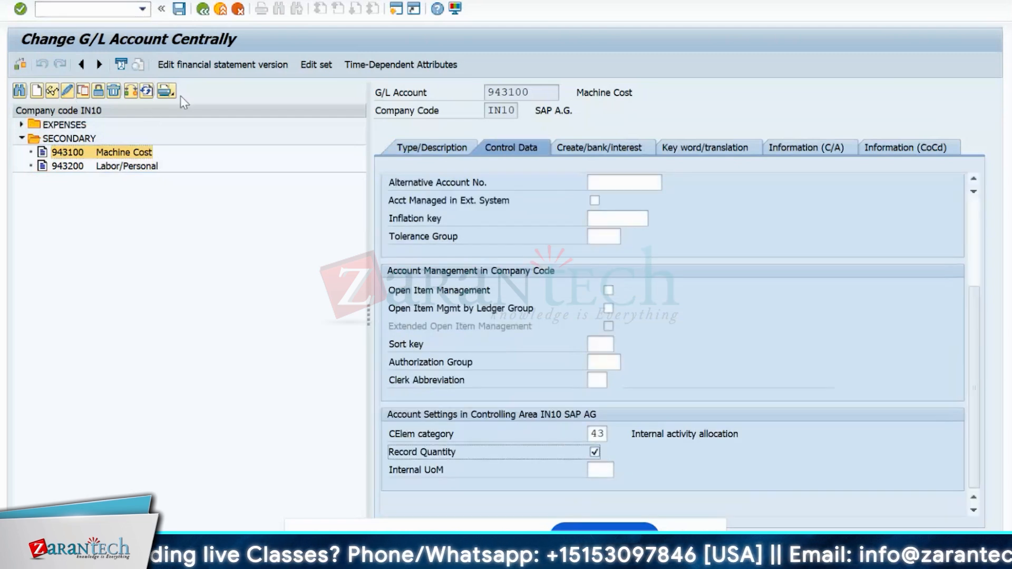
left_click(177, 14)
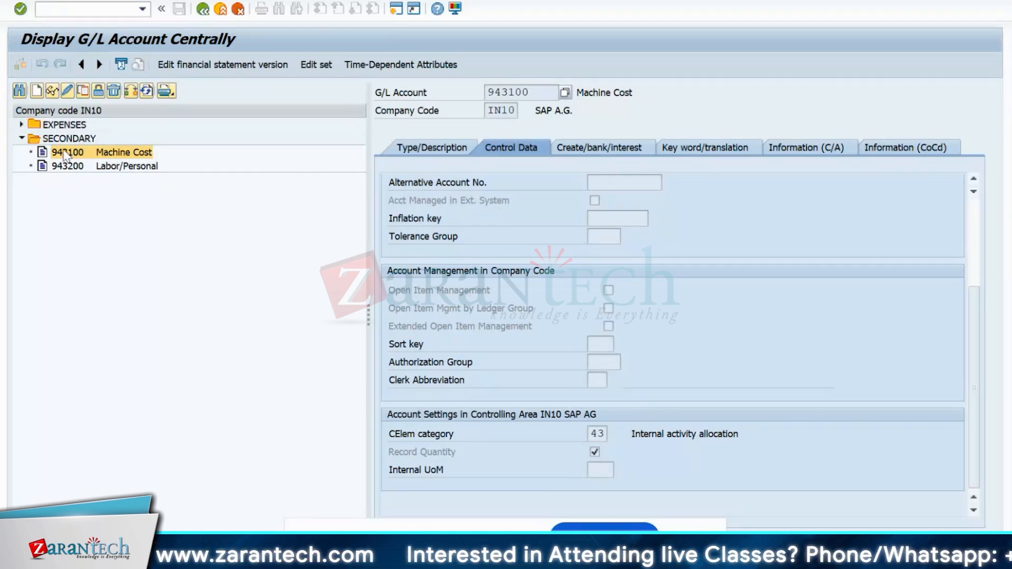
- Re-expand the SECONDARY and EXPENSES account folders in the tree
left_click(19, 140)
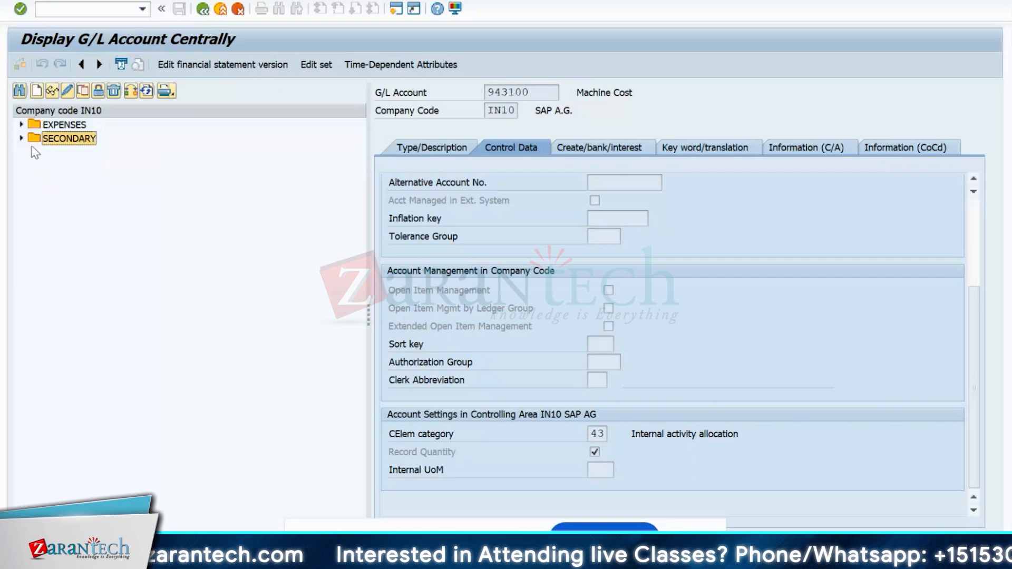
left_click(21, 138)
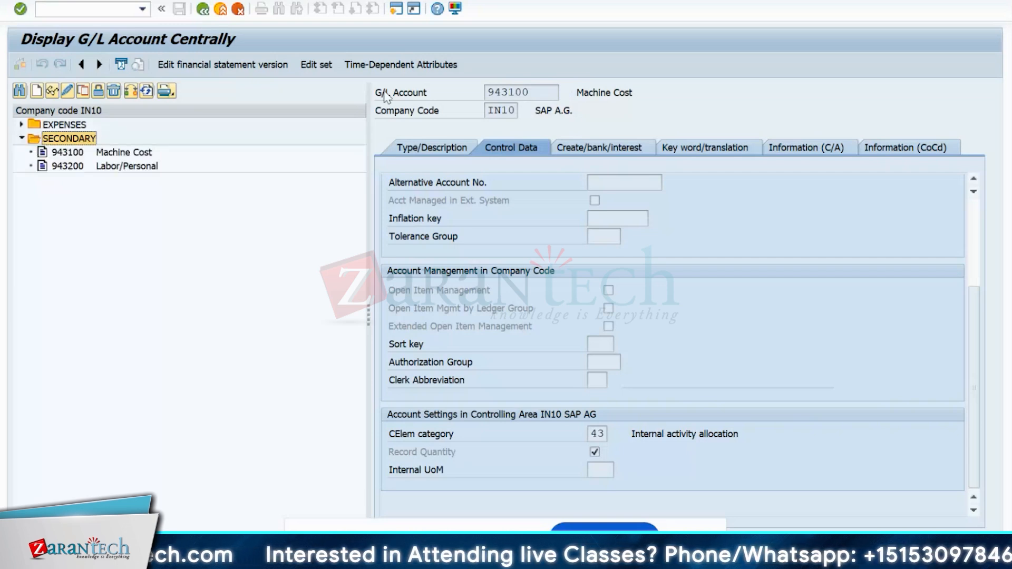
left_click(21, 125)
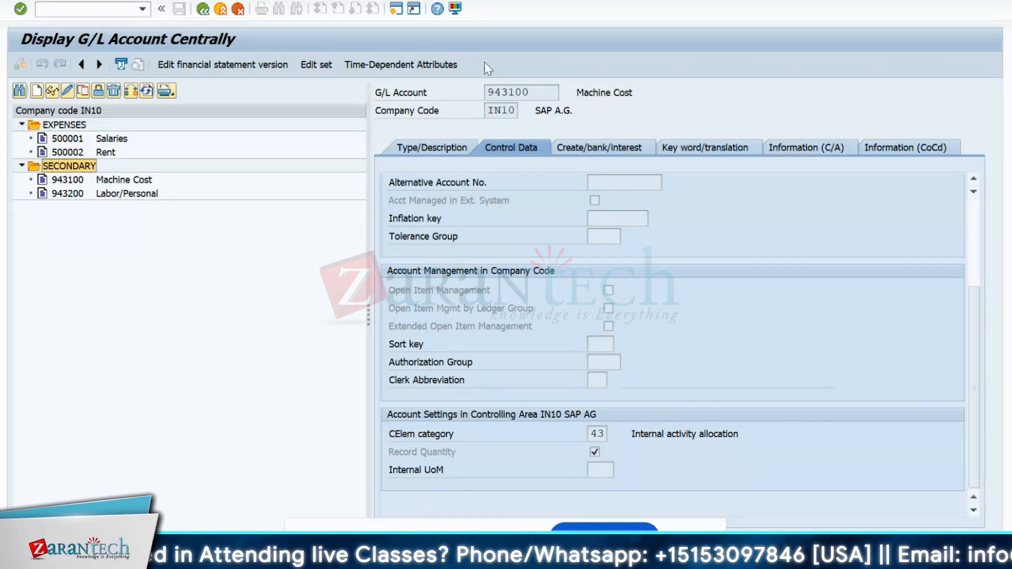
- In a new session, launch KAH1 Create Cost Element Group from the Cost Element Accounting menu
left_click(396, 13)
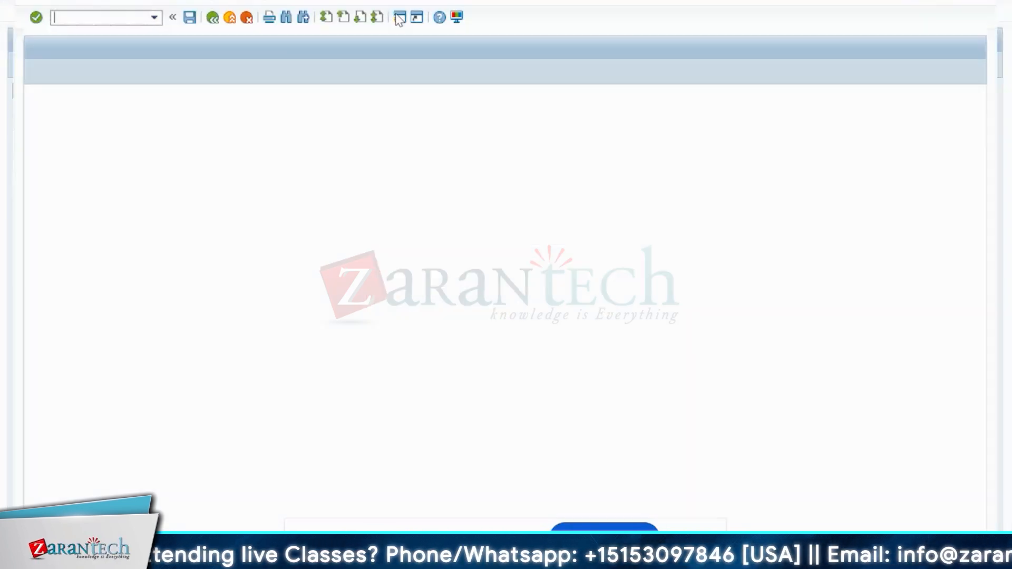
left_click(30, 203)
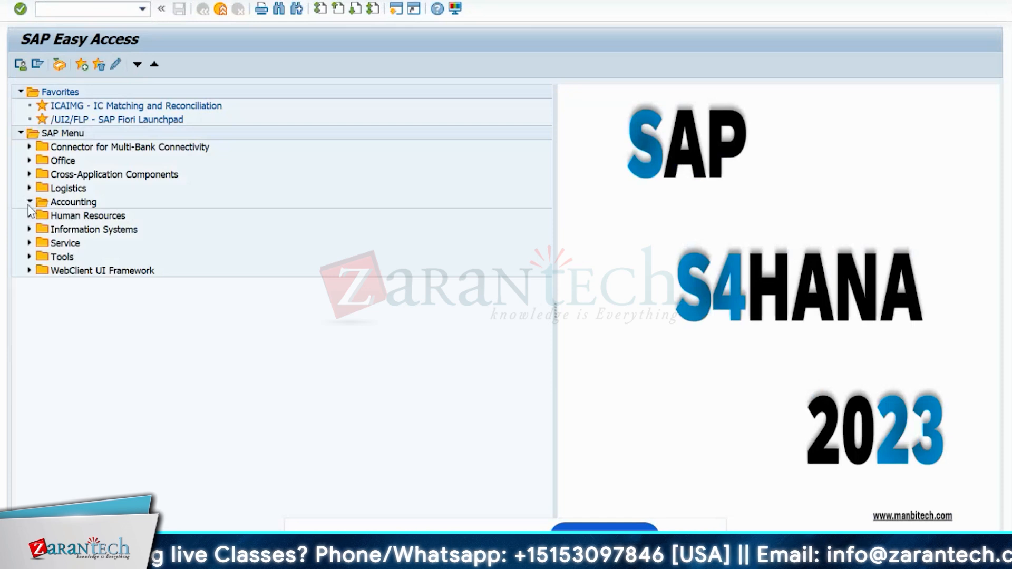
left_click(38, 243)
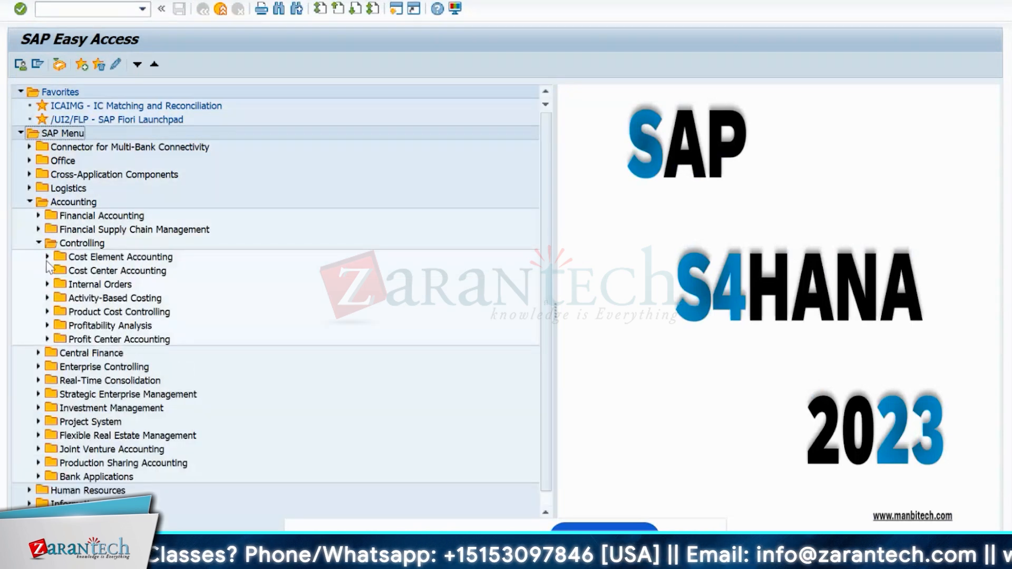
left_click(48, 256)
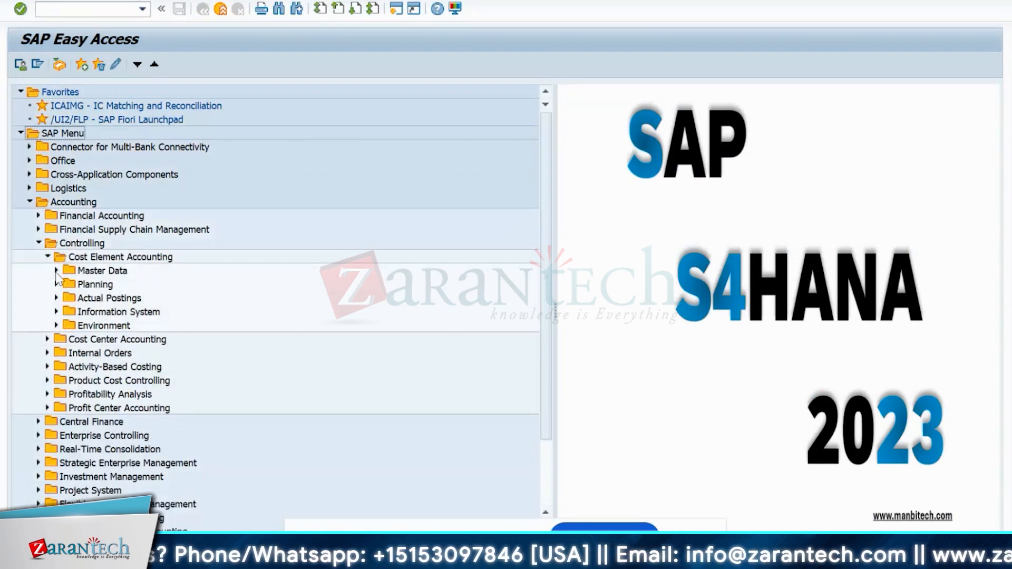
left_click(56, 270)
left_click(65, 298)
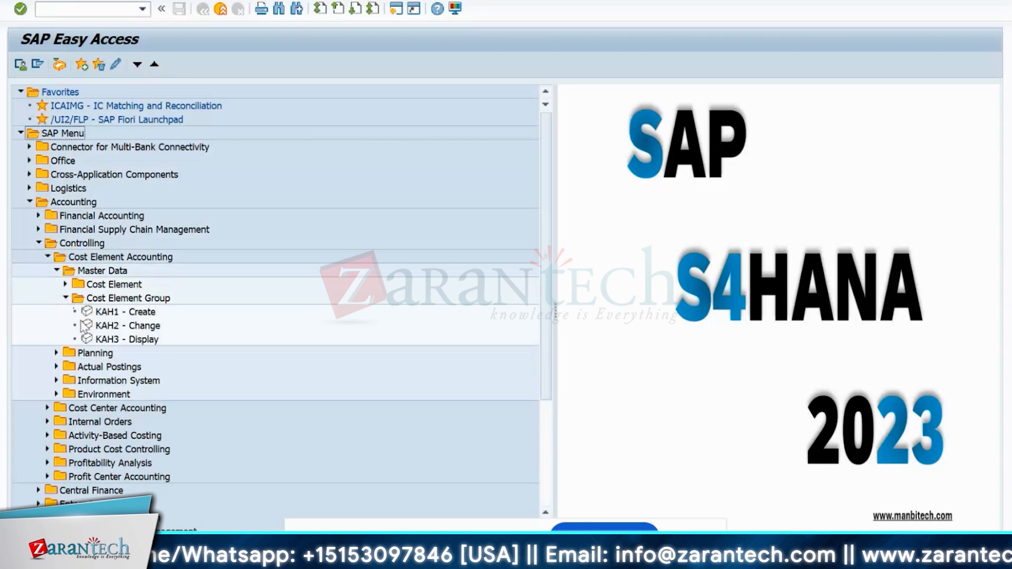
left_click(97, 313)
double_click(97, 314)
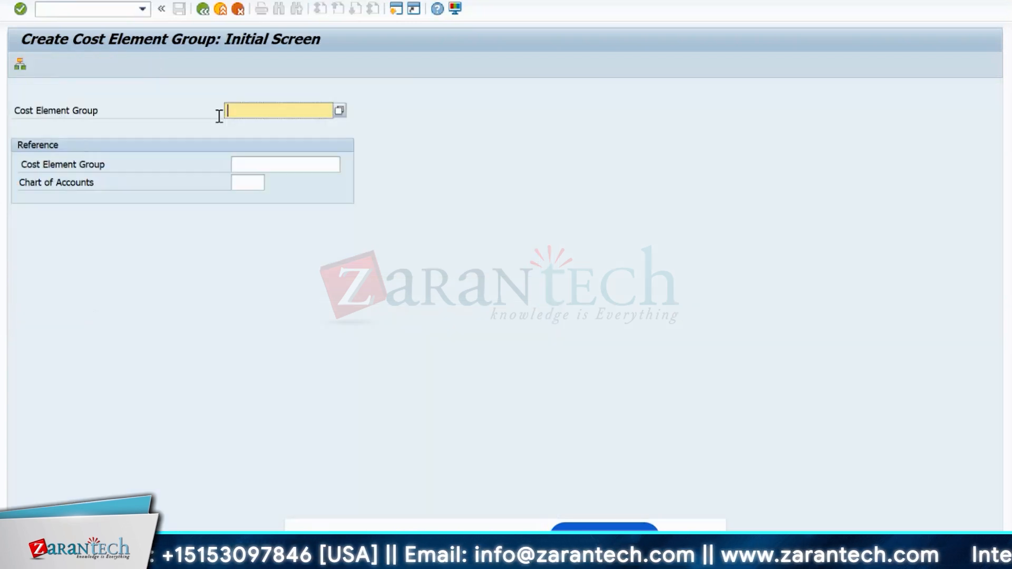
- Name the group IN10_TOTAL, trimming the typed IN10_TOTALCOST, and confirm
type("IN")
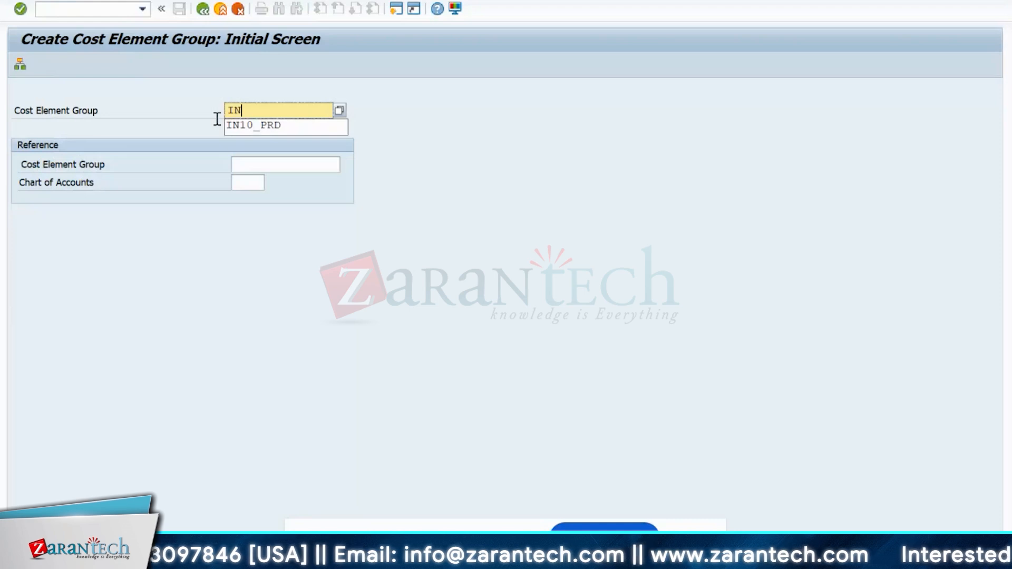
type("10")
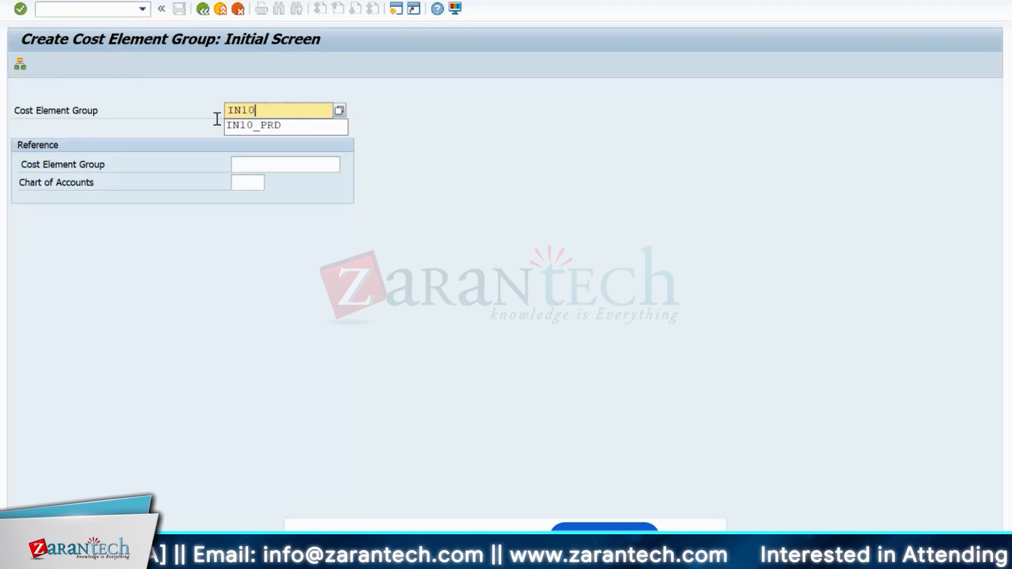
type("_T")
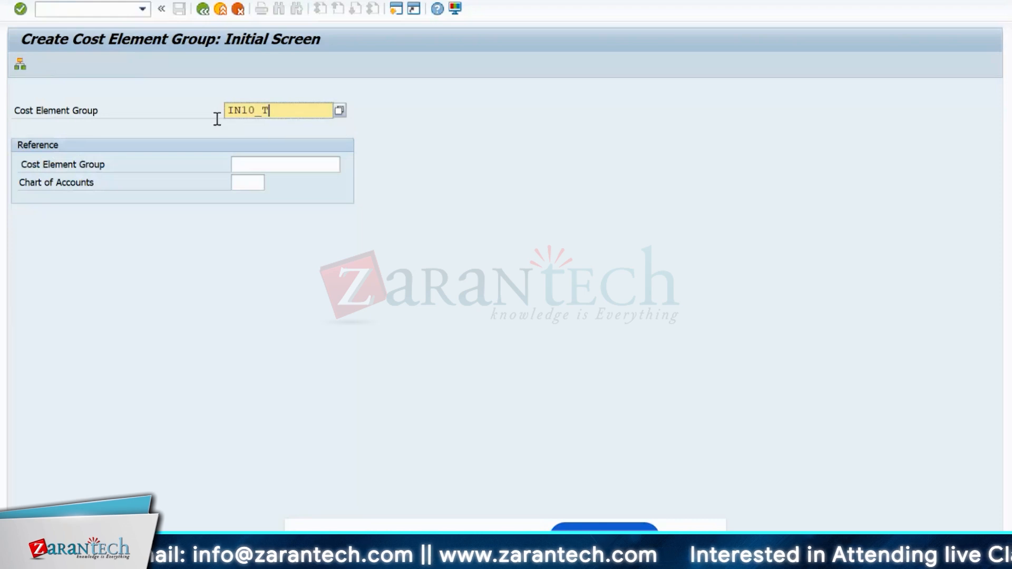
type("OTALC")
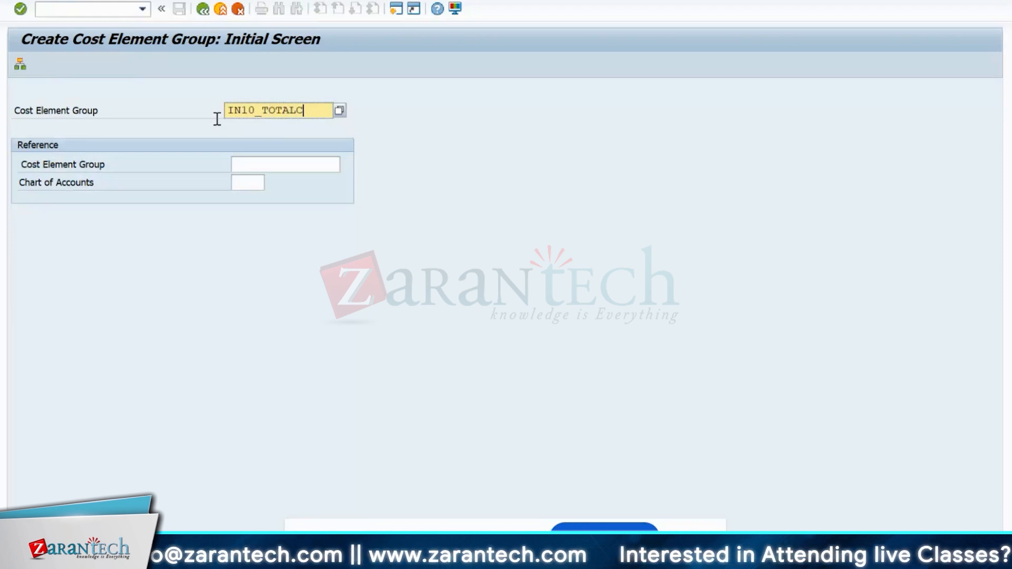
type("OST")
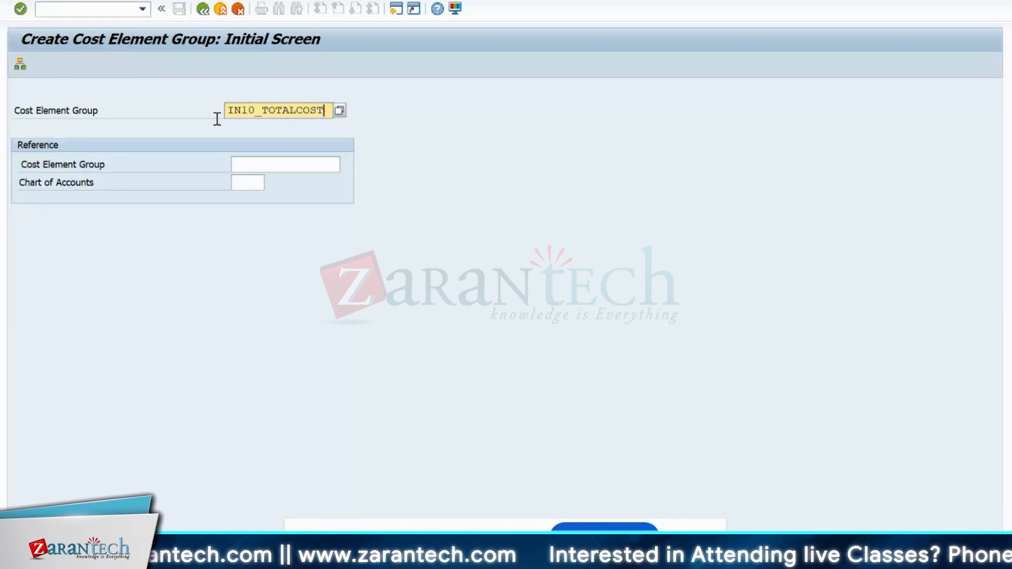
key("Return")
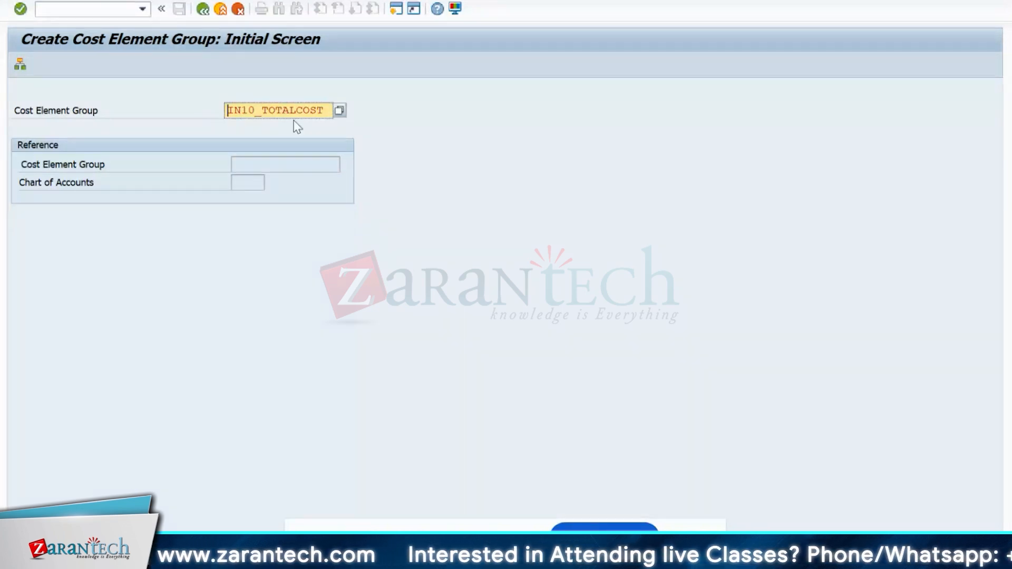
key("BackSpace")
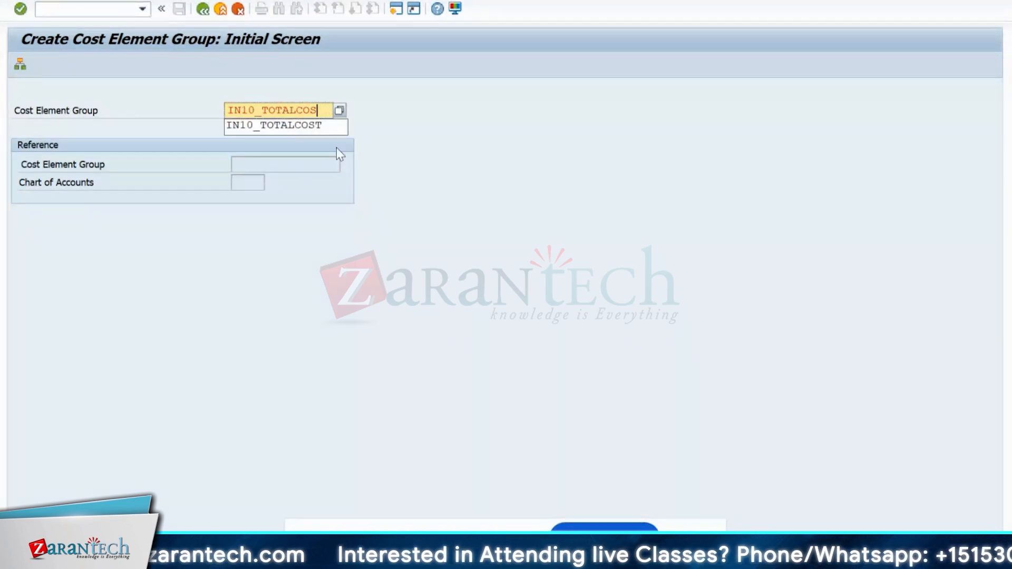
key("BackSpace")
key("BackSpace")
key("BackSpace")
key("Return")
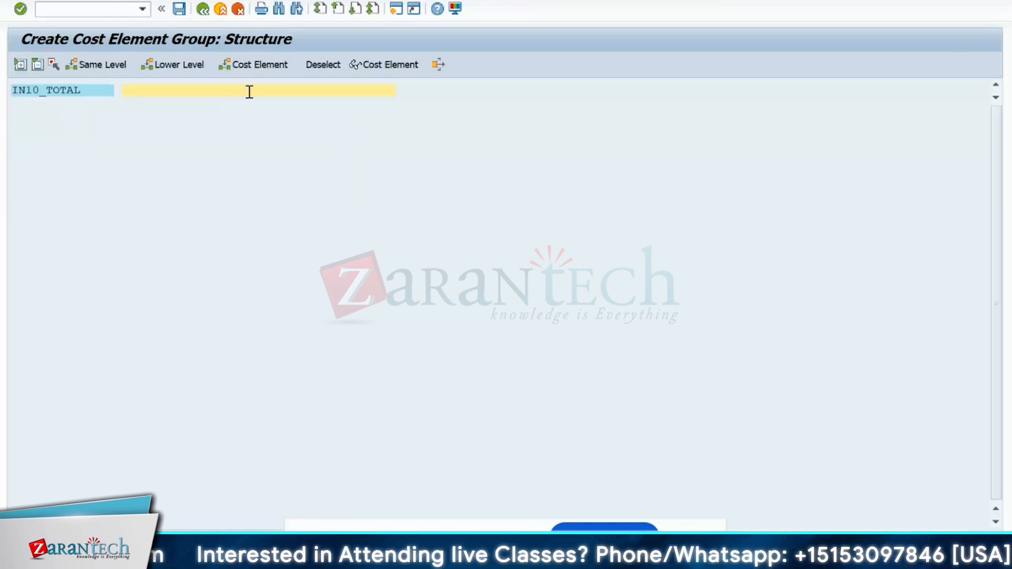
- Enter 'IN10 Total Cost' as the IN10_TOTAL description and save the group
type("IN1")
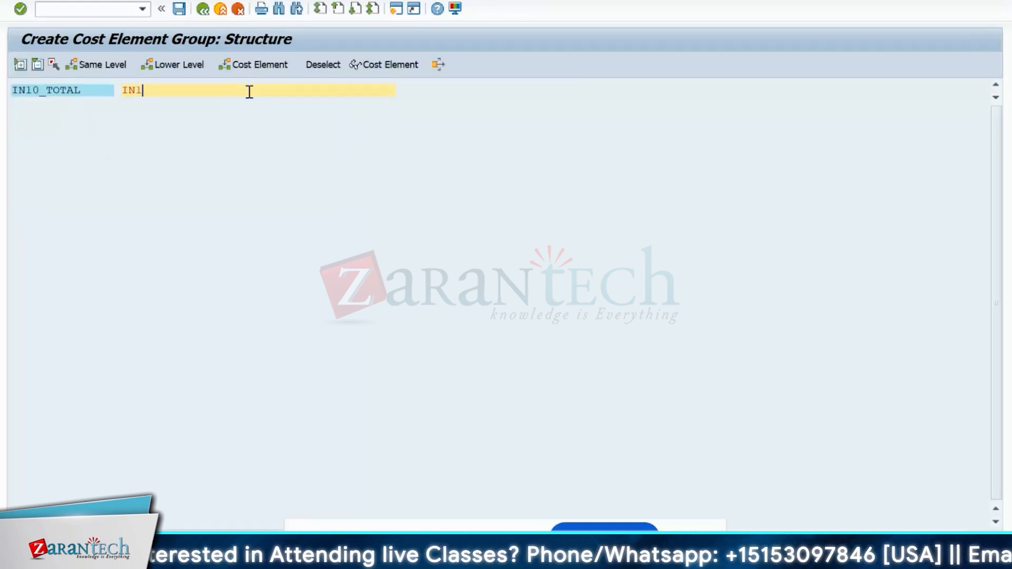
type("0 T")
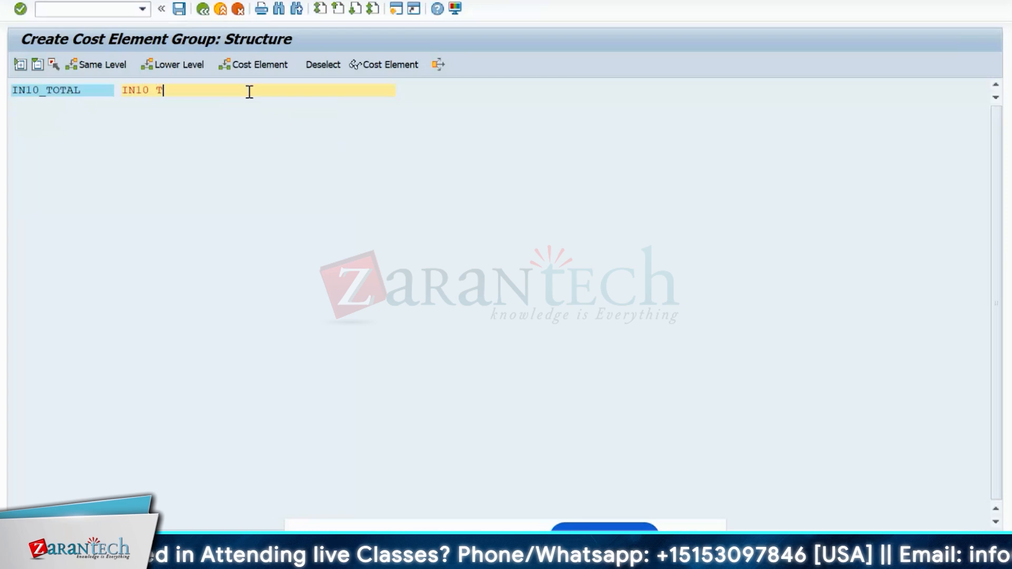
type("otal Cost")
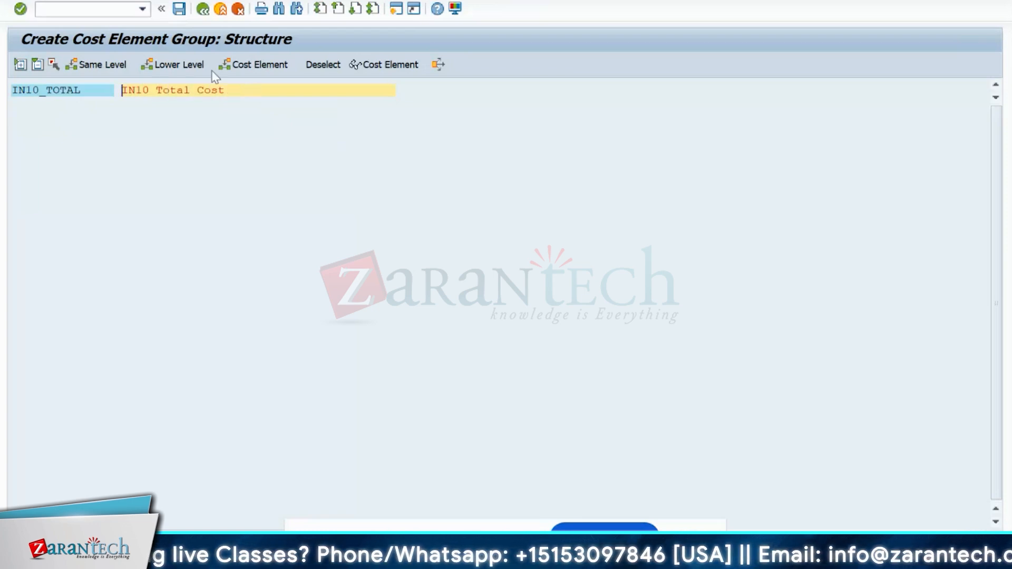
left_click(176, 13)
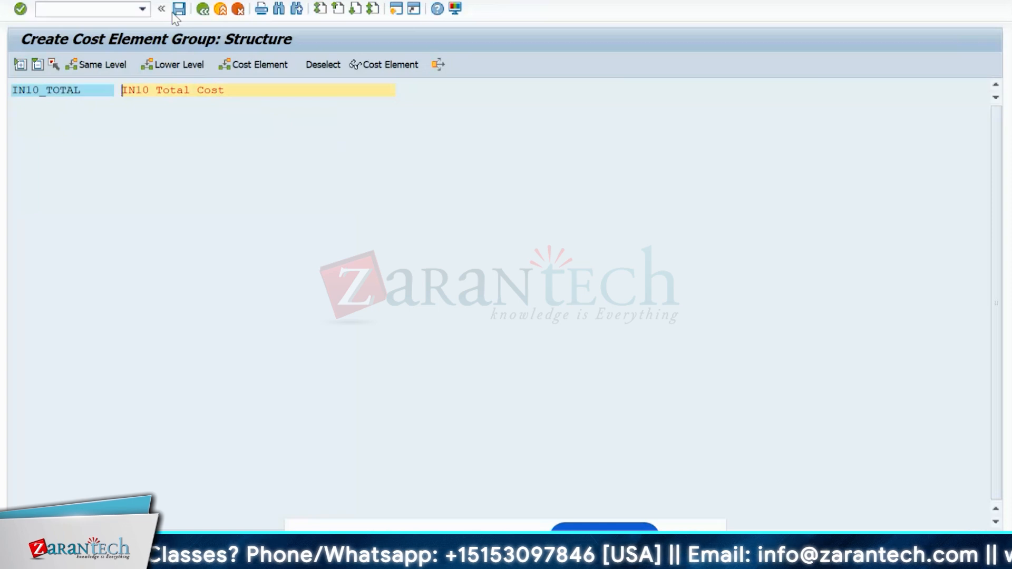
left_click(69, 92)
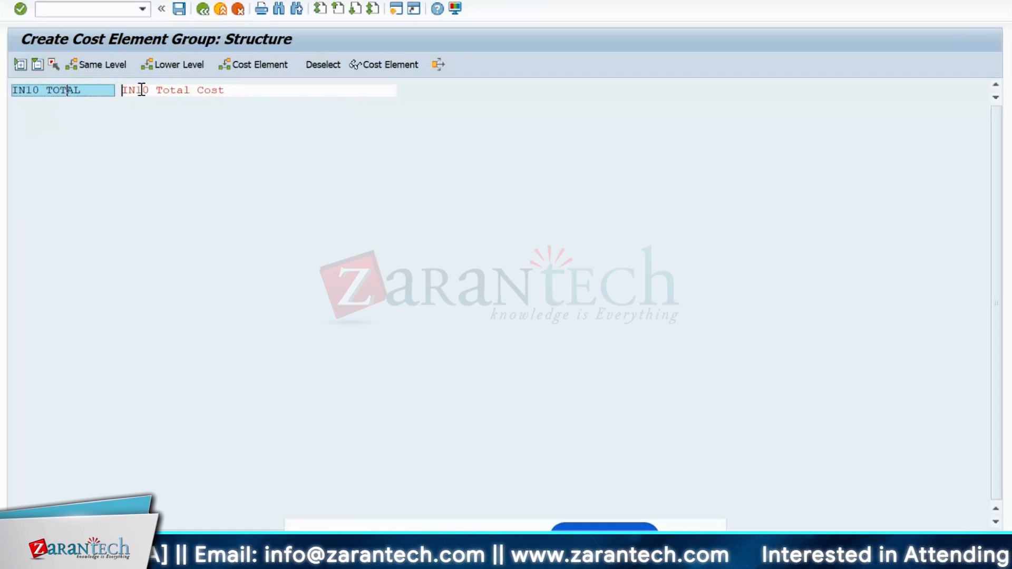
right_click(56, 93)
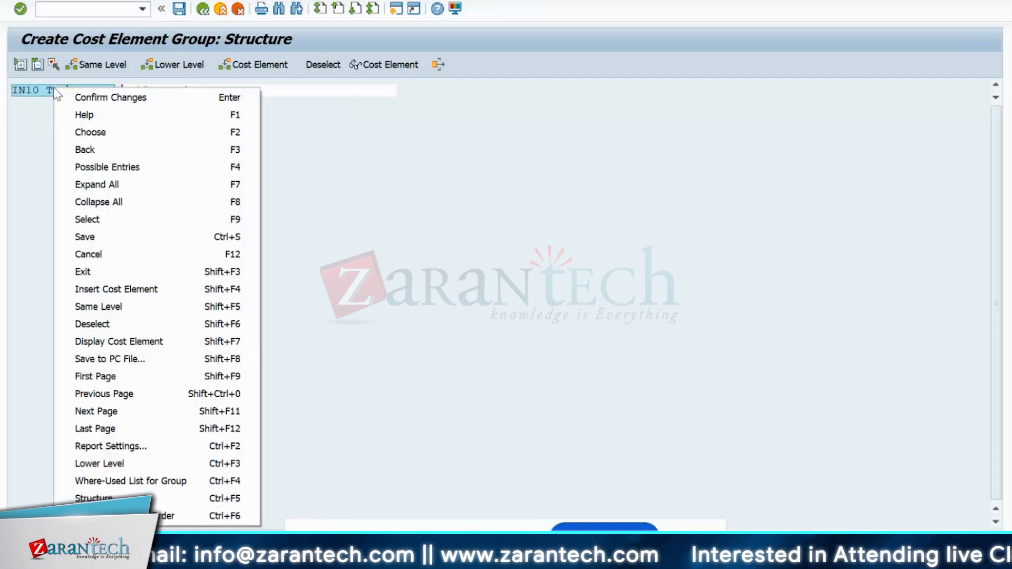
left_click(390, 138)
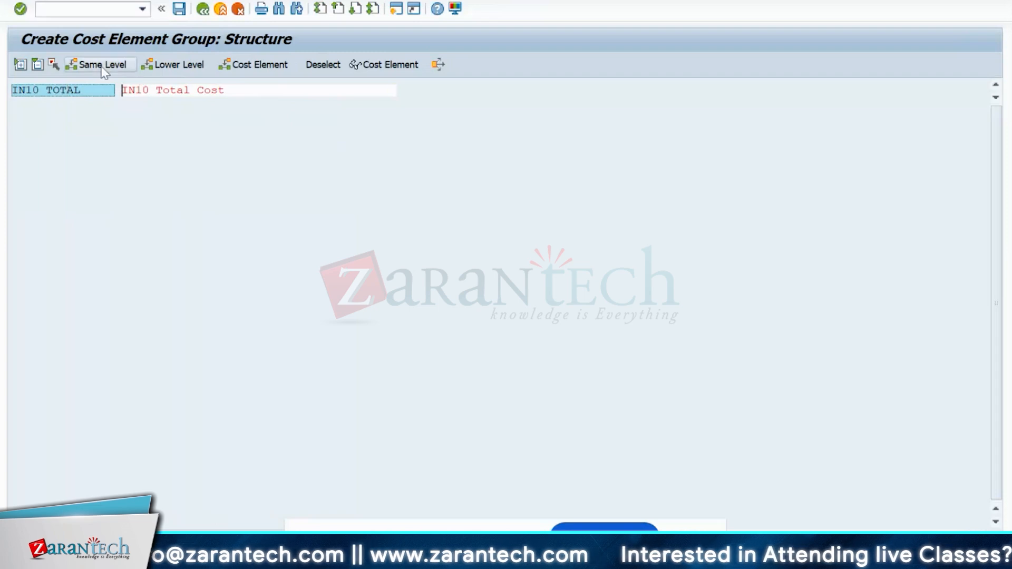
- Insert a lower-level group under IN10_TOTAL and name it PRIM
left_click(168, 64)
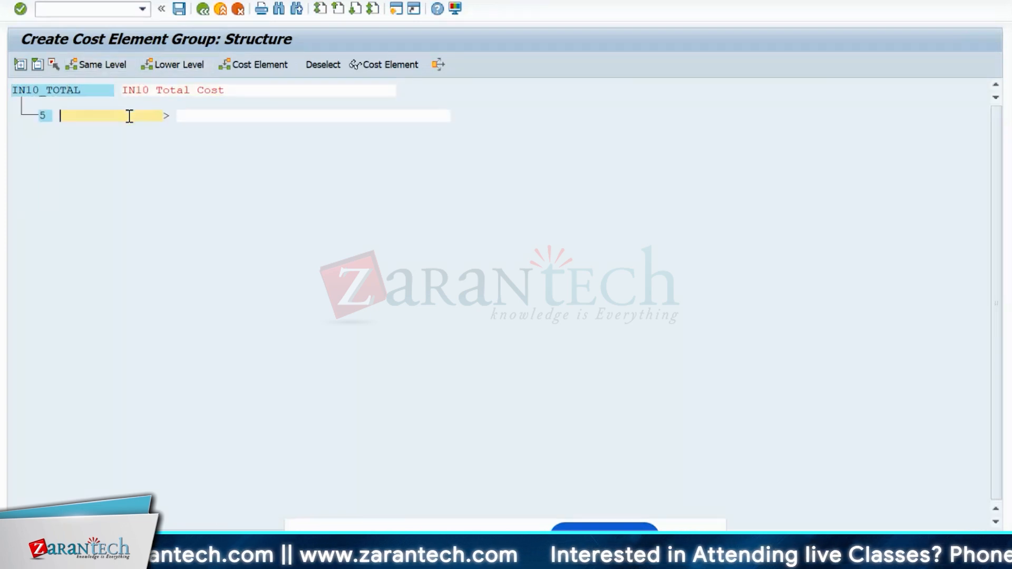
type("P")
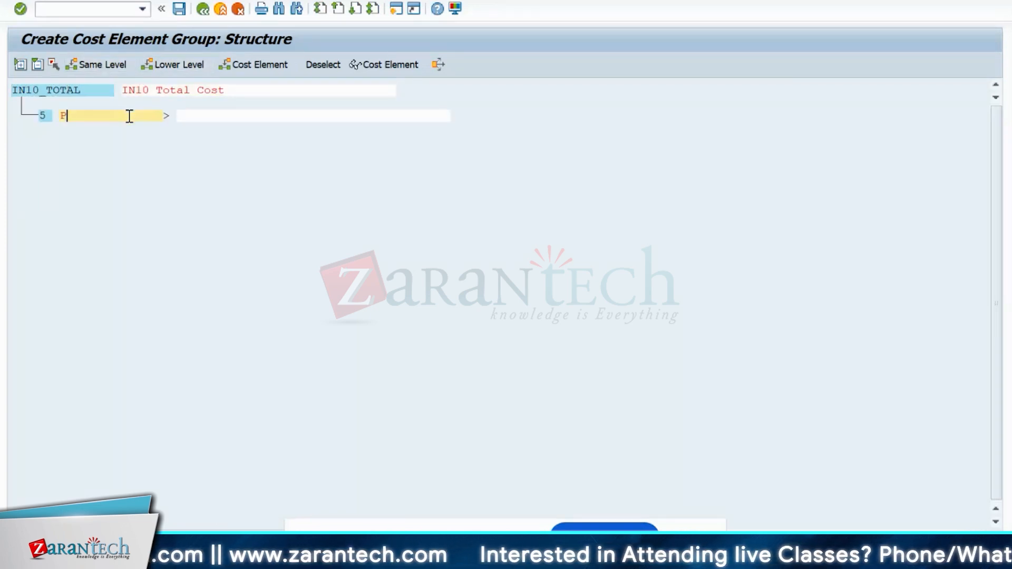
type("rimar")
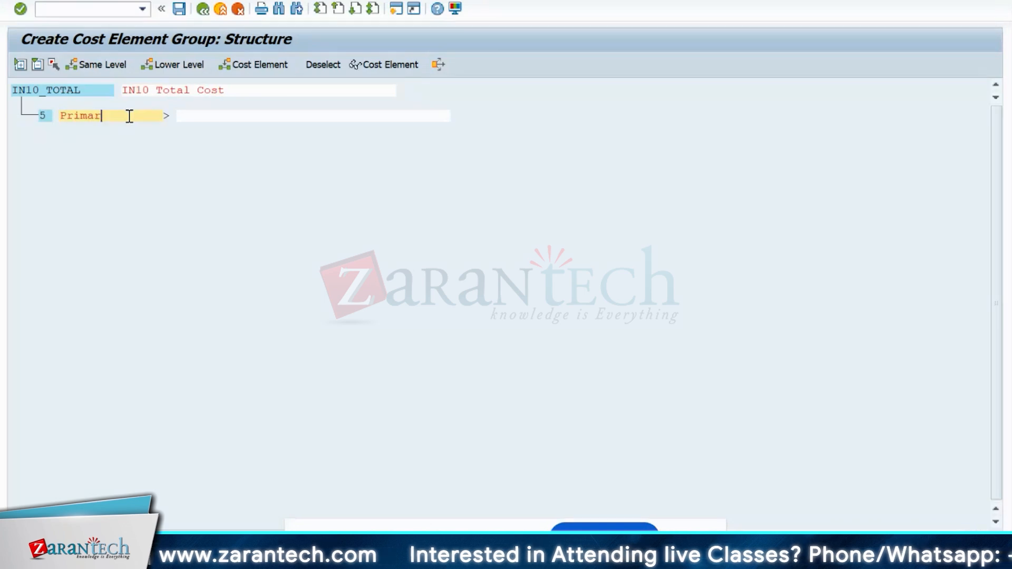
type("y")
key("BackSpace")
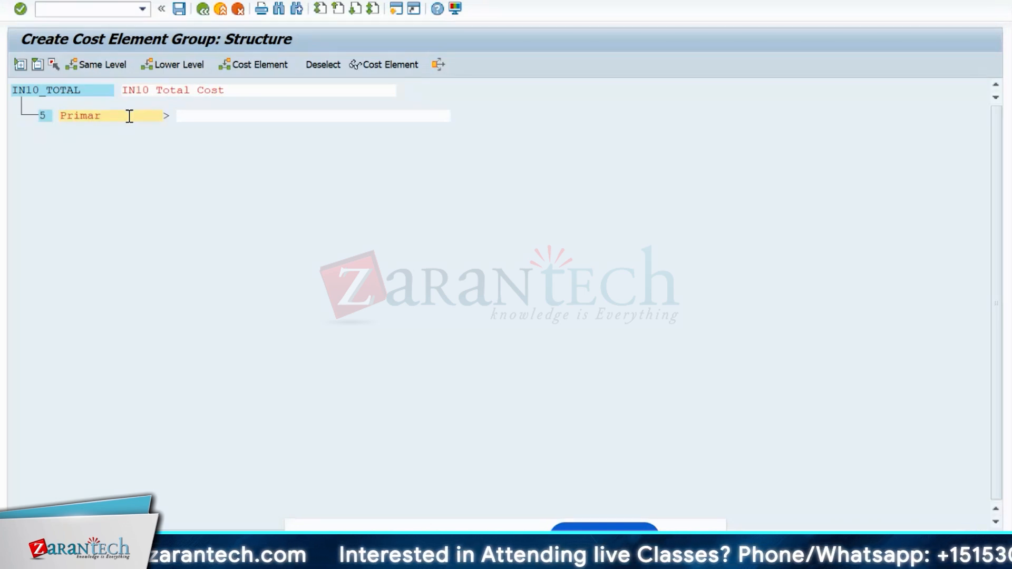
type("y")
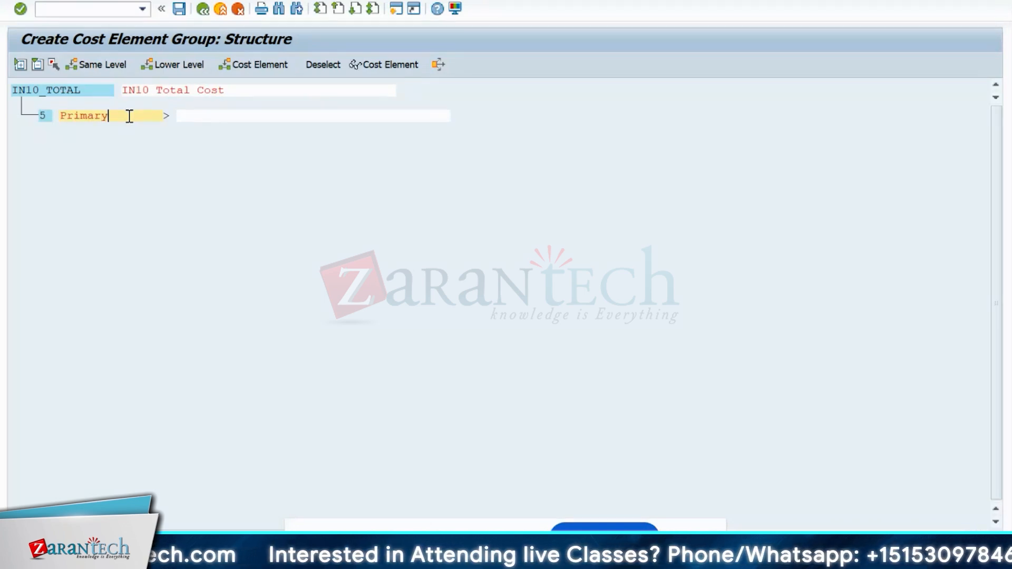
type(" Cost")
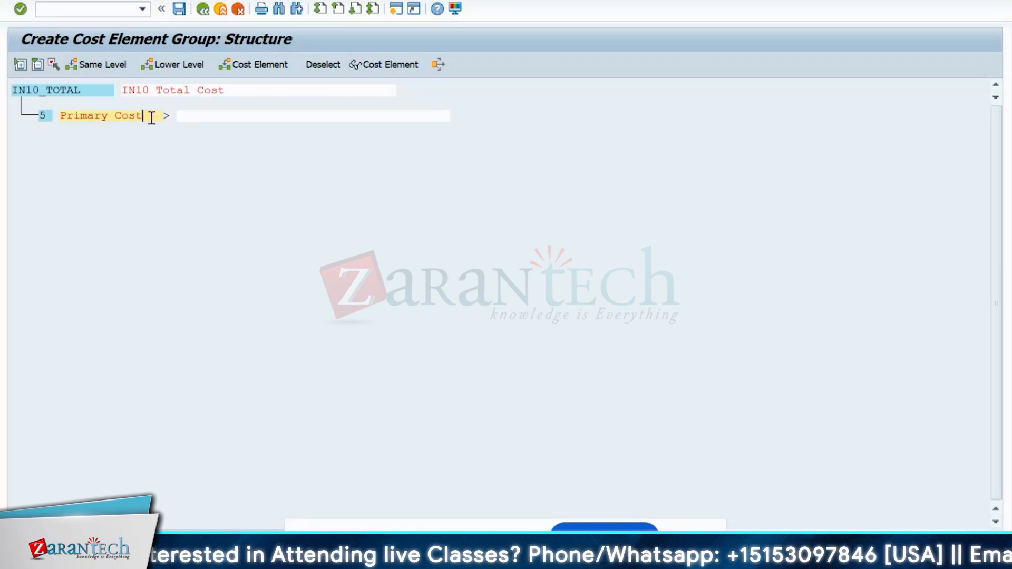
left_click_drag(149, 117, 53, 117)
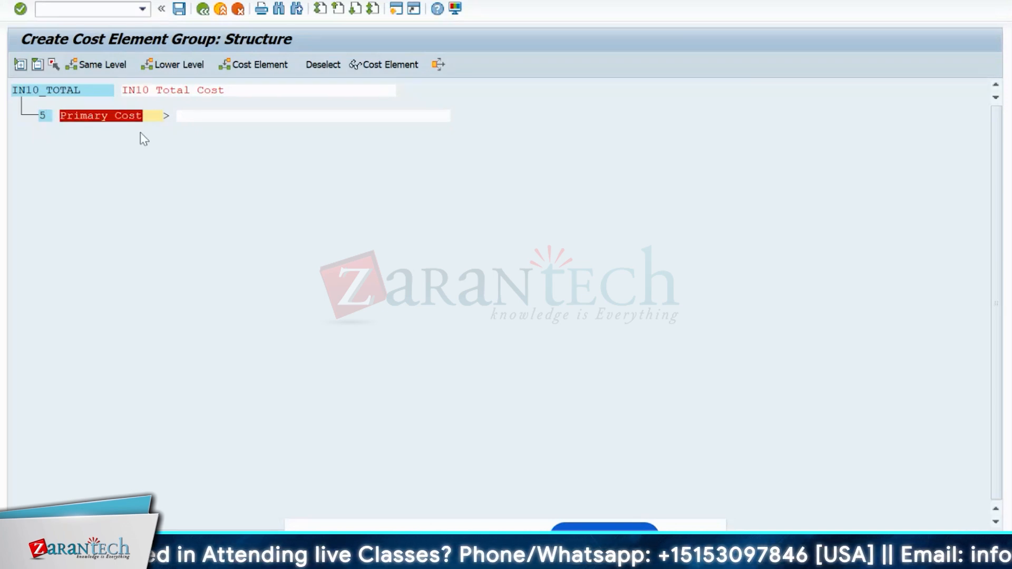
left_click(151, 121)
key("BackSpace")
key("BackSpace")
key("BackSpace")
key("BackSpace")
key("BackSpace")
key("BackSpace")
key("BackSpace")
key("BackSpace")
key("BackSpace")
key("BackSpace")
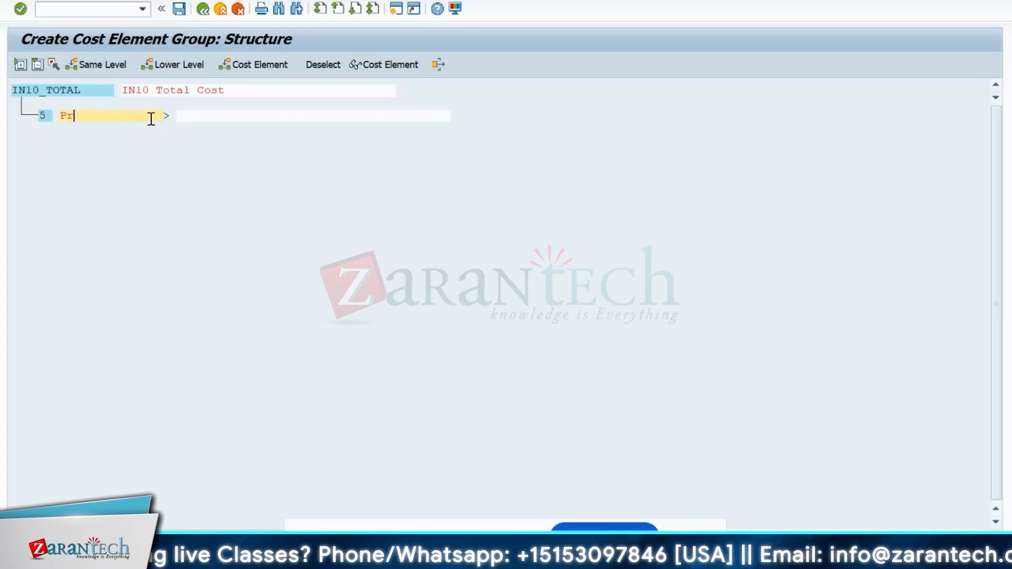
key("BackSpace")
type("RIM")
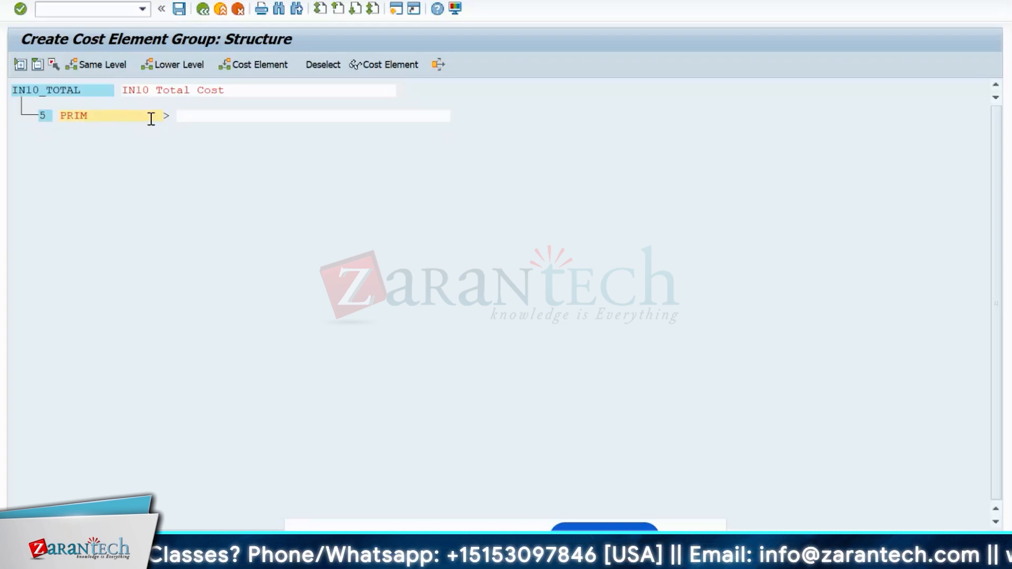
- Give PRIM the description 'Primary Cost' and confirm it
left_click(274, 122)
type("Prm")
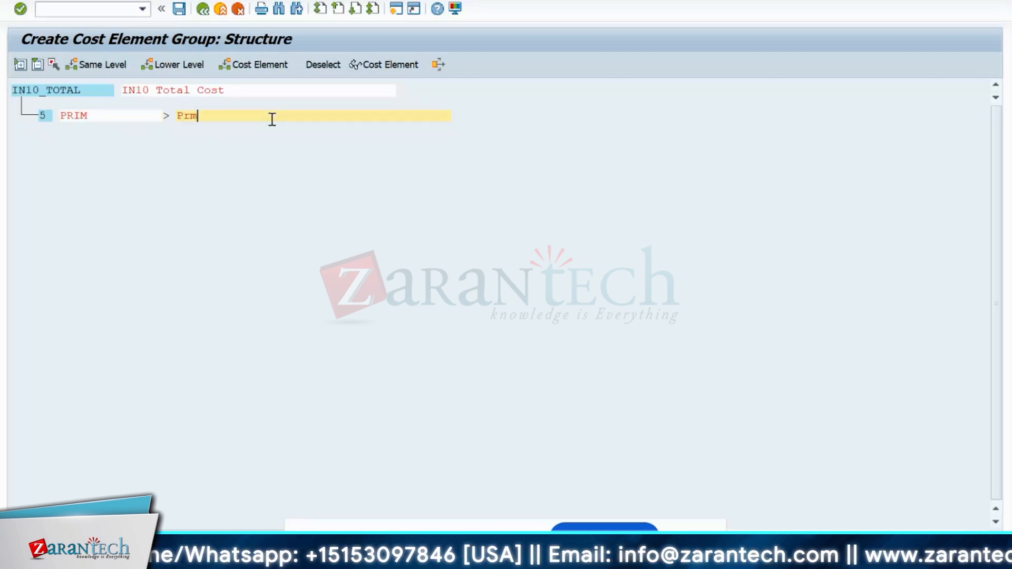
key("BackSpace")
type("imar")
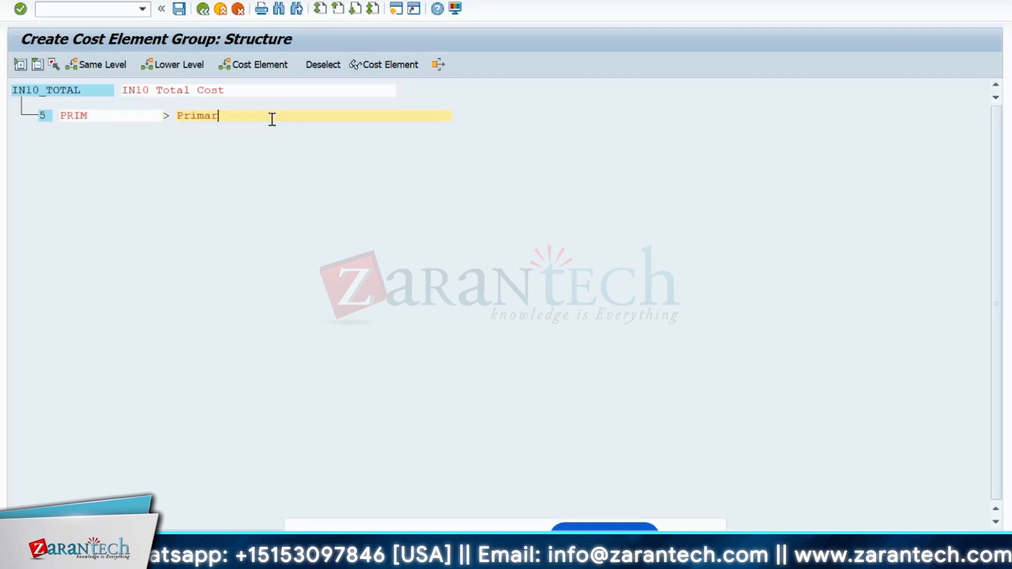
type("y Cost")
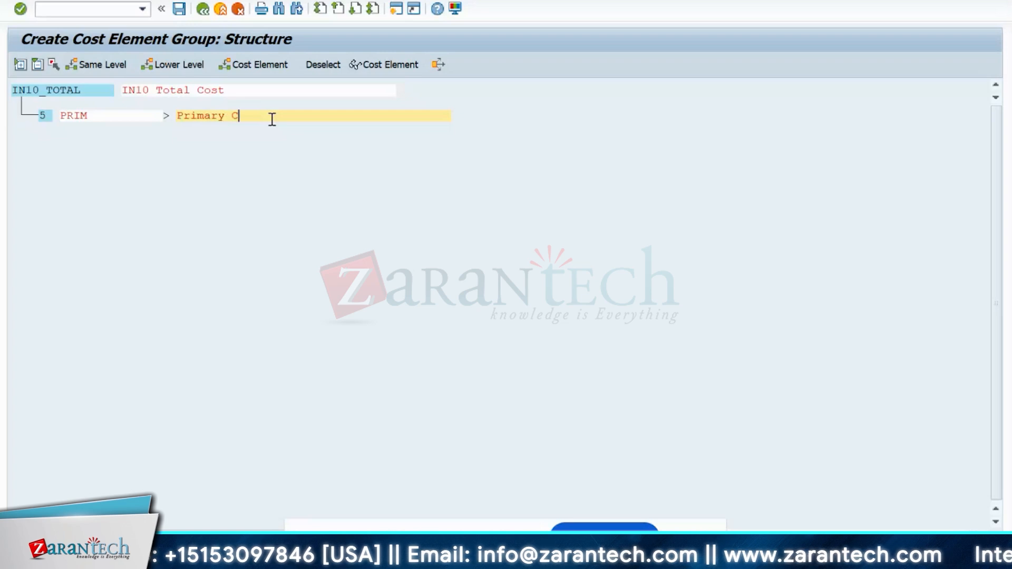
key("Return")
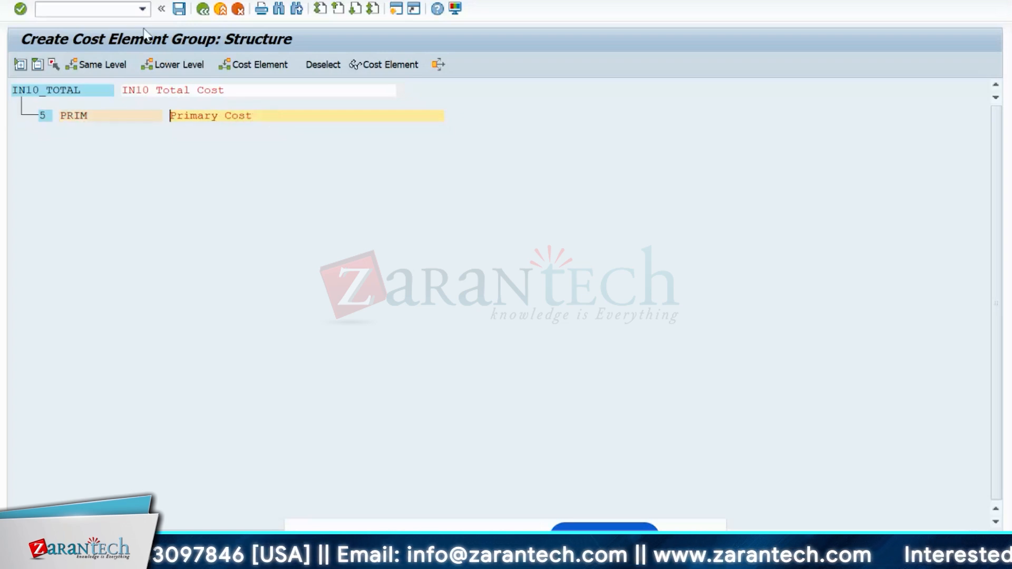
right_click(72, 120)
left_click(91, 96)
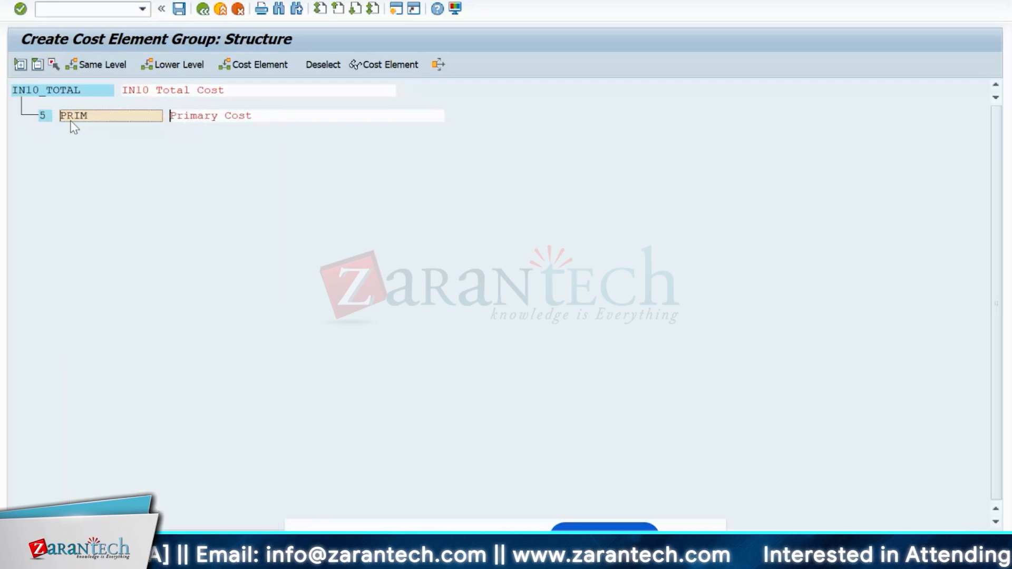
left_click(71, 108)
left_click(78, 119)
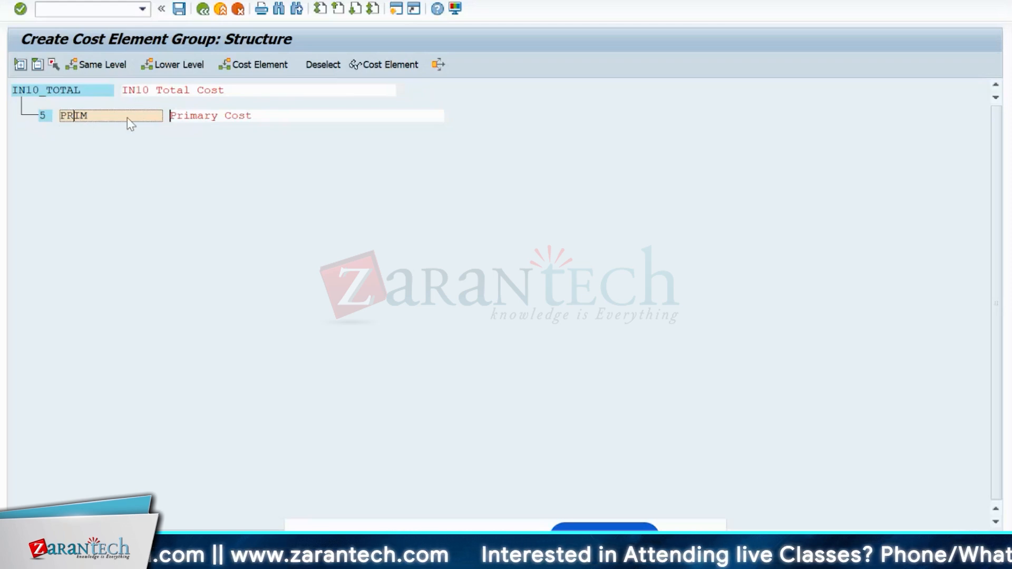
- Create subgroup MAT described as 'Materials' under PRIM, adding an empty row below it
left_click(172, 64)
left_click(136, 145)
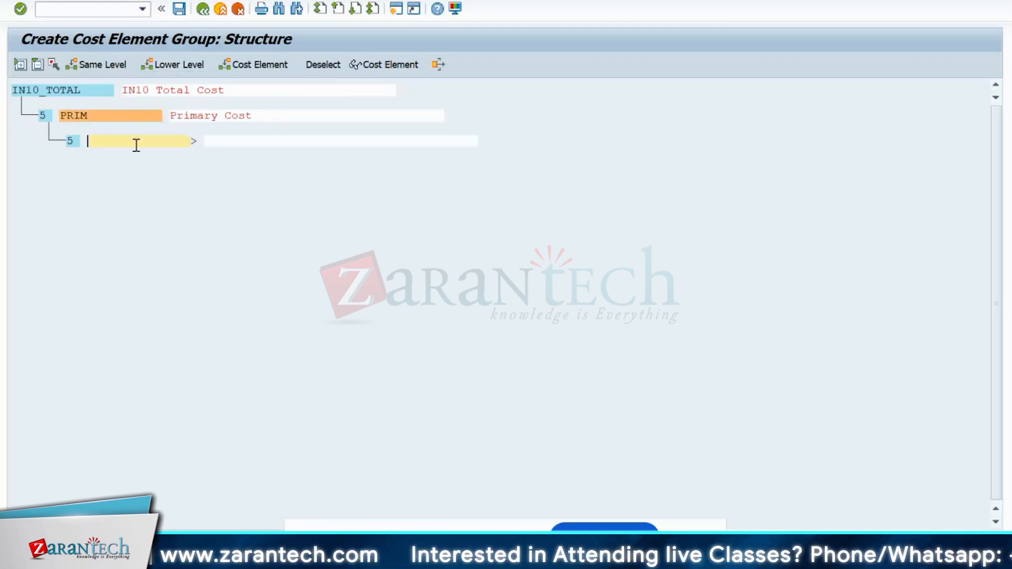
type("MAT")
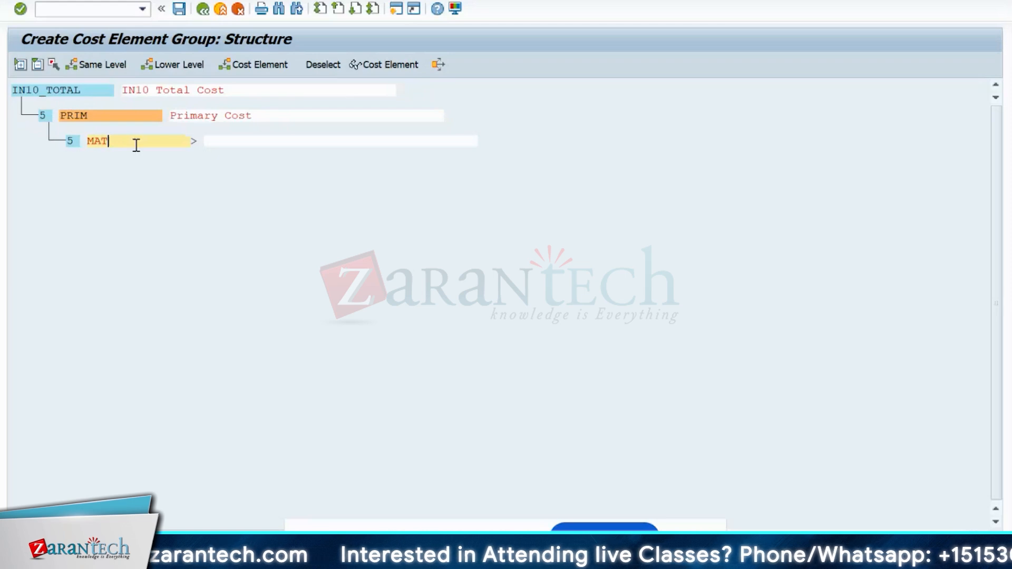
key("Tab")
type("M")
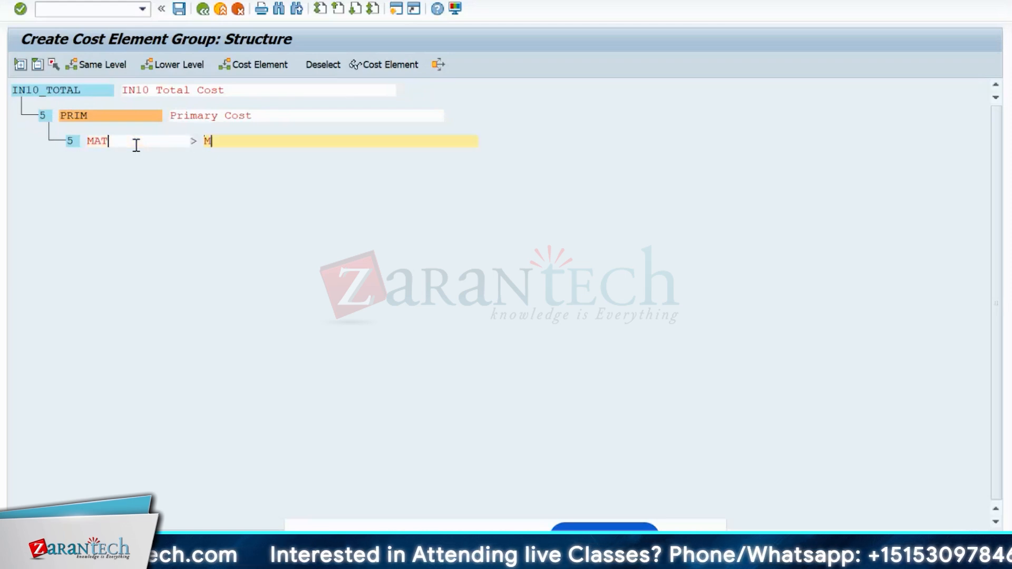
type("aterial")
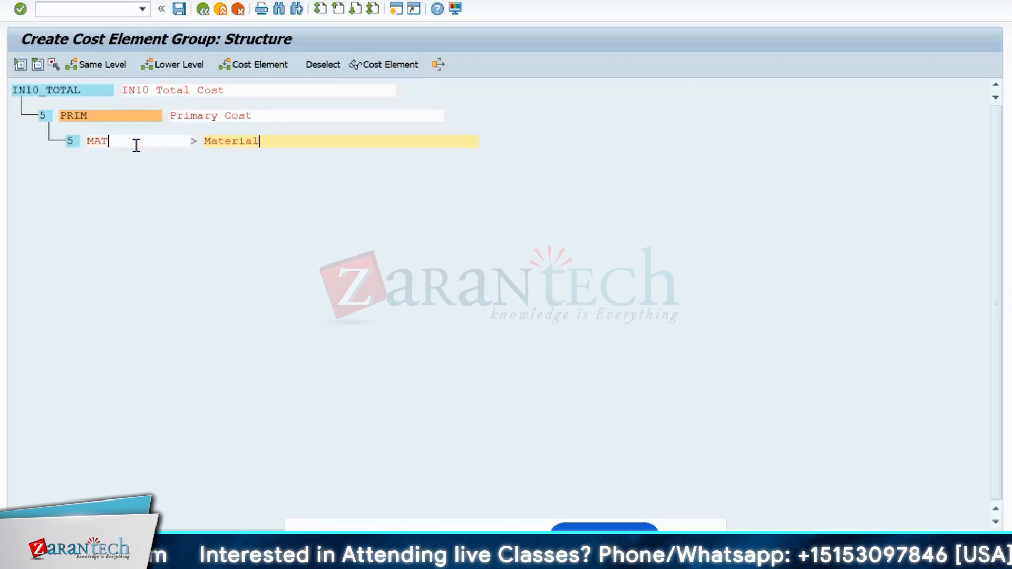
type("s")
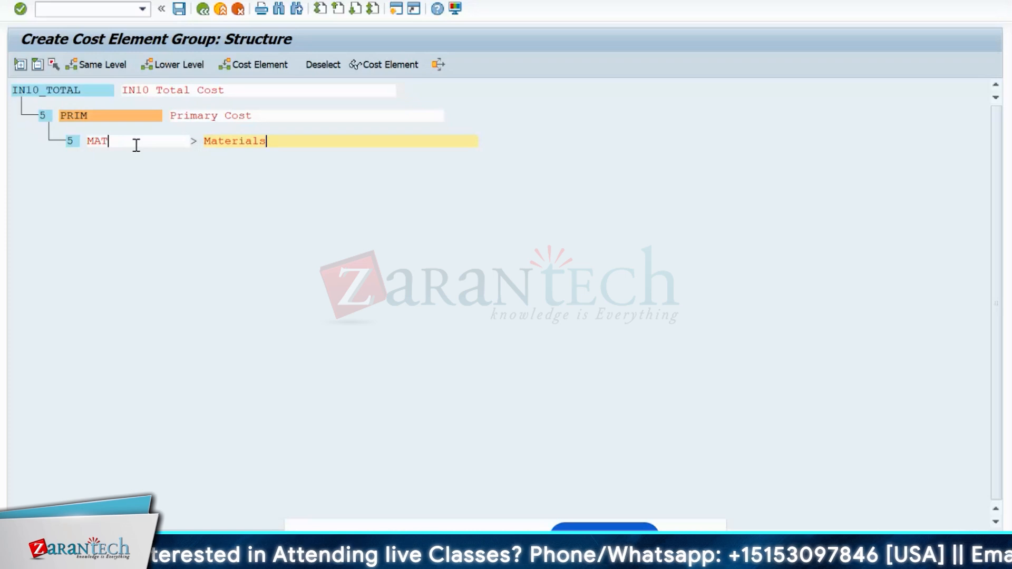
key("Return")
left_click(94, 141)
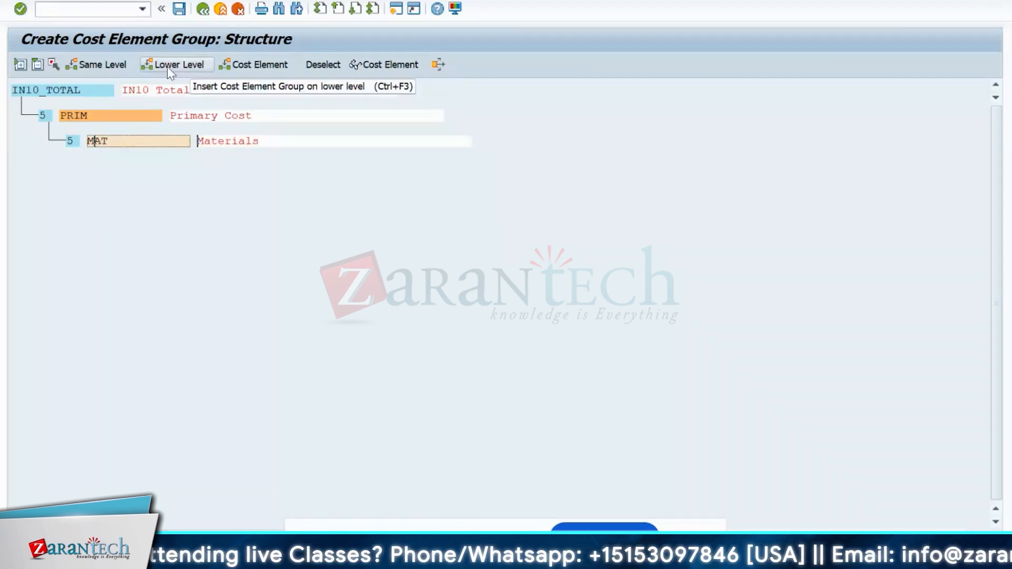
left_click(98, 65)
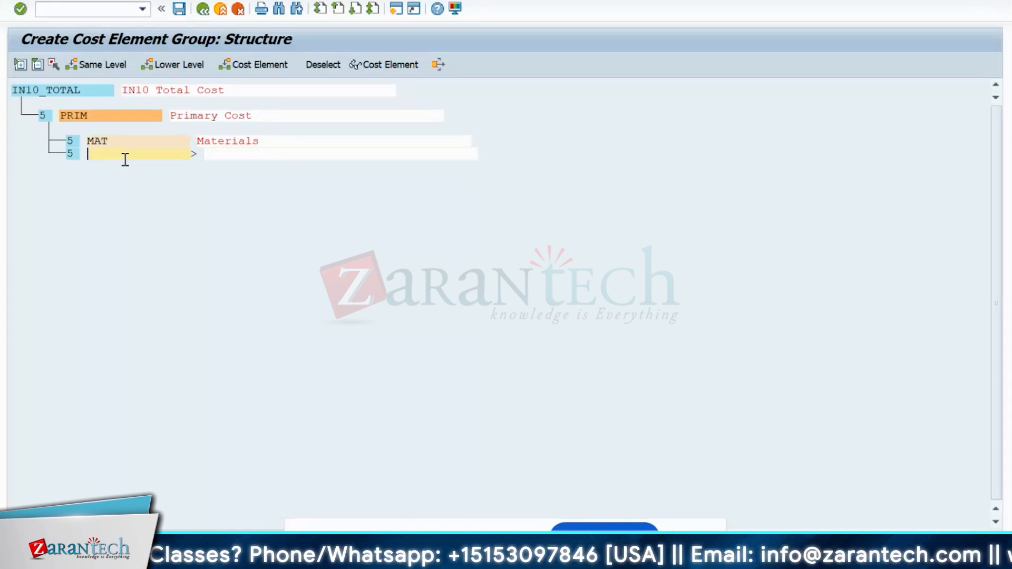
- Fill the row below MAT with MFG, described as 'Manufacturing Cost'
left_click(92, 95)
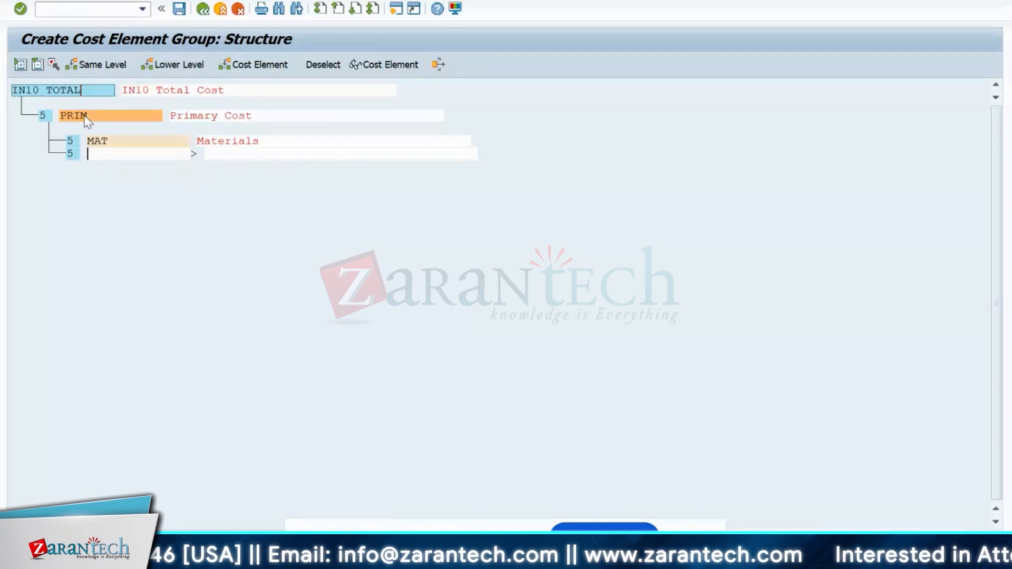
right_click(85, 118)
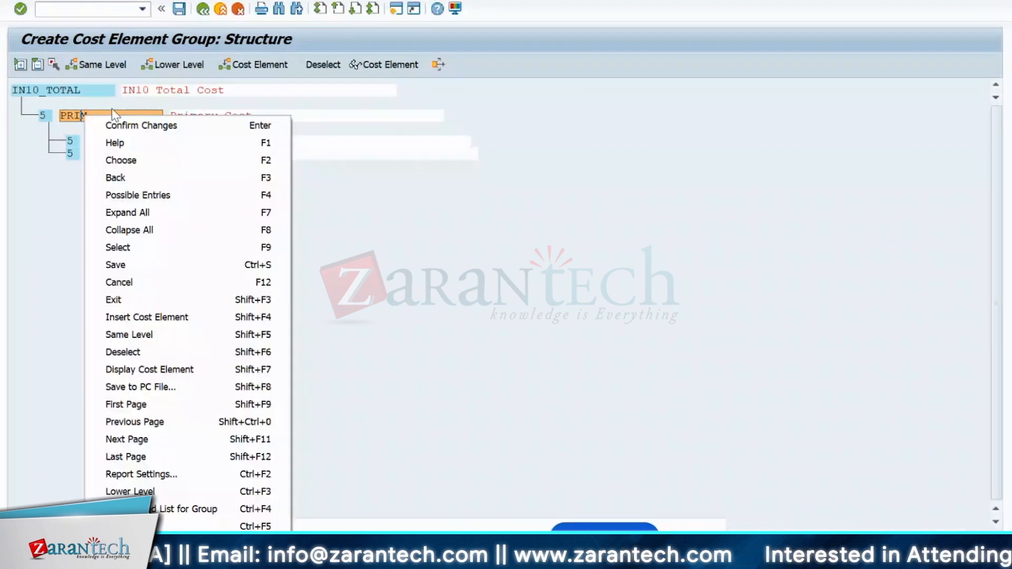
left_click(112, 110)
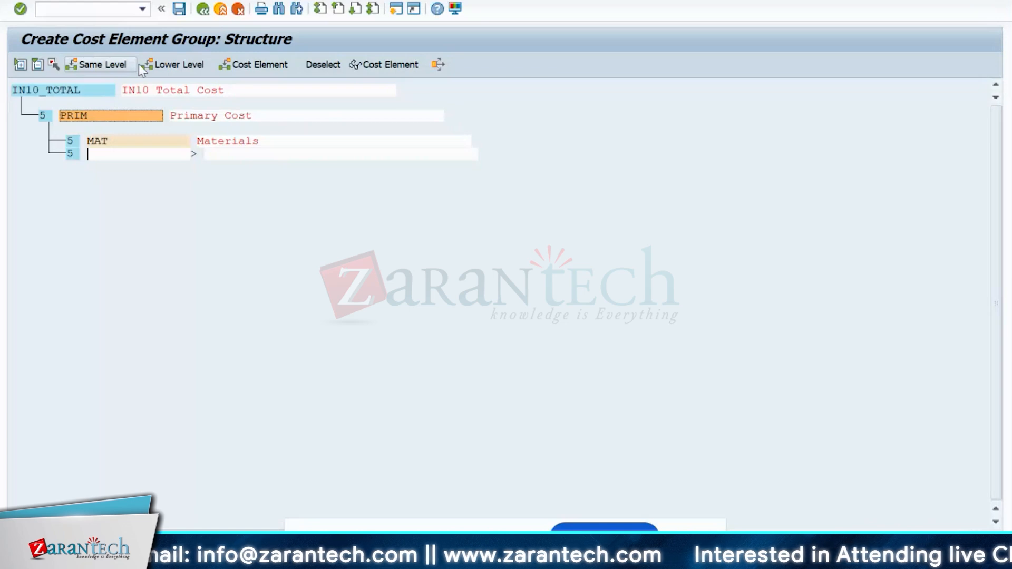
left_click(120, 158)
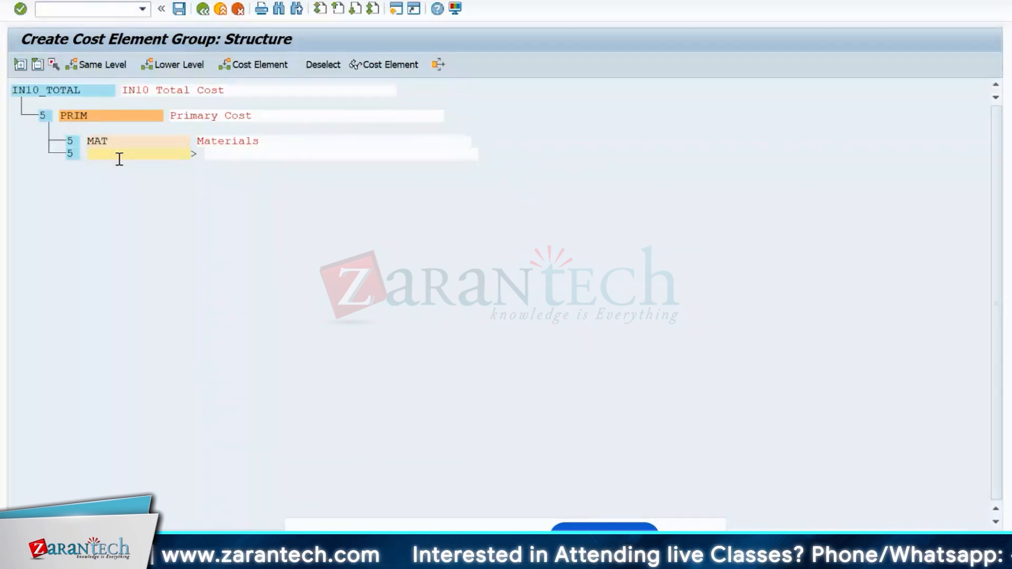
type("Ma")
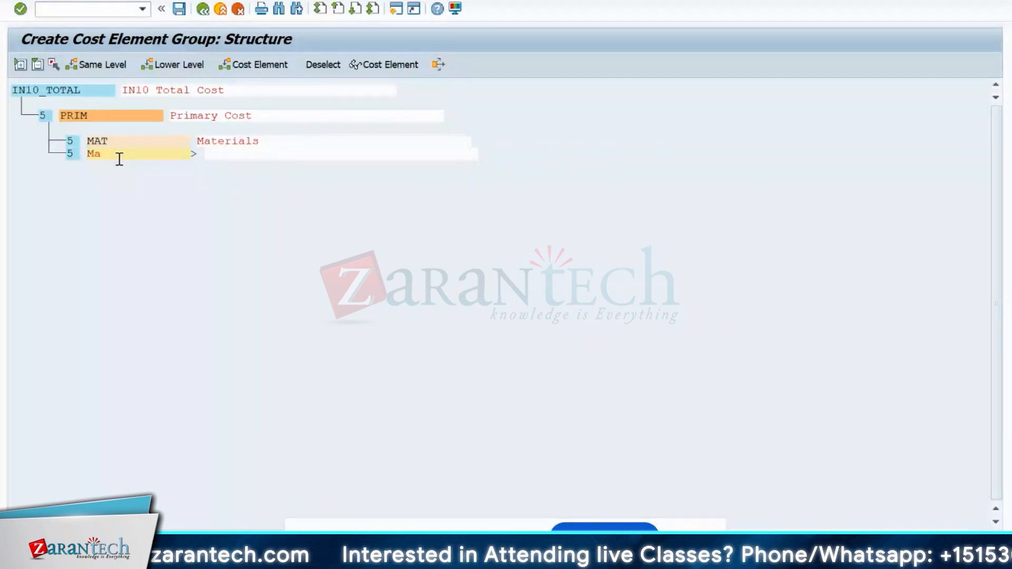
type("nufac")
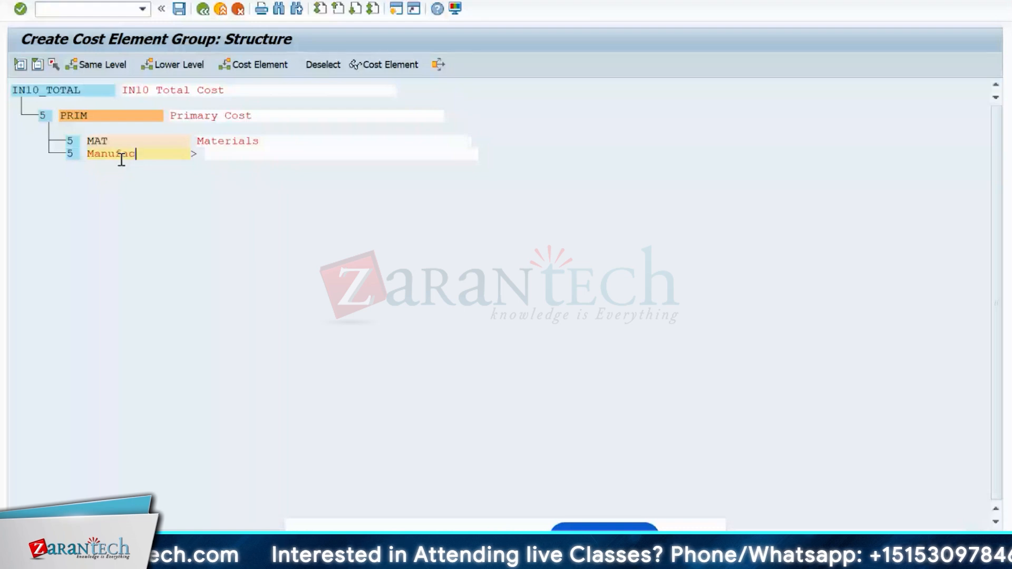
type("truin")
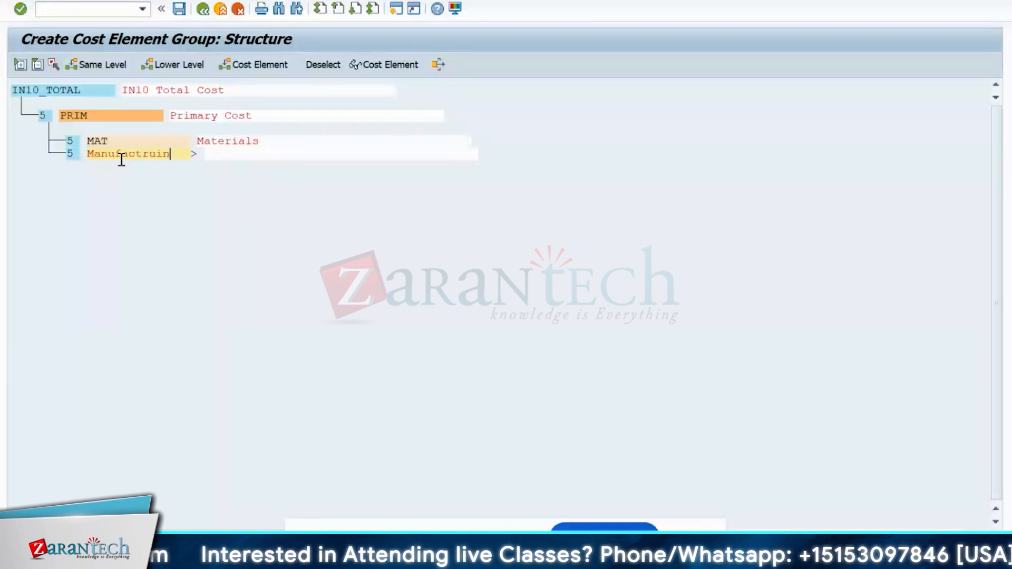
key("BackSpace")
key("BackSpace")
key("BackSpace")
key("BackSpace")
key("BackSpace")
key("BackSpace")
key("BackSpace")
key("BackSpace")
key("BackSpace")
key("BackSpace")
key("BackSpace")
key("BackSpace")
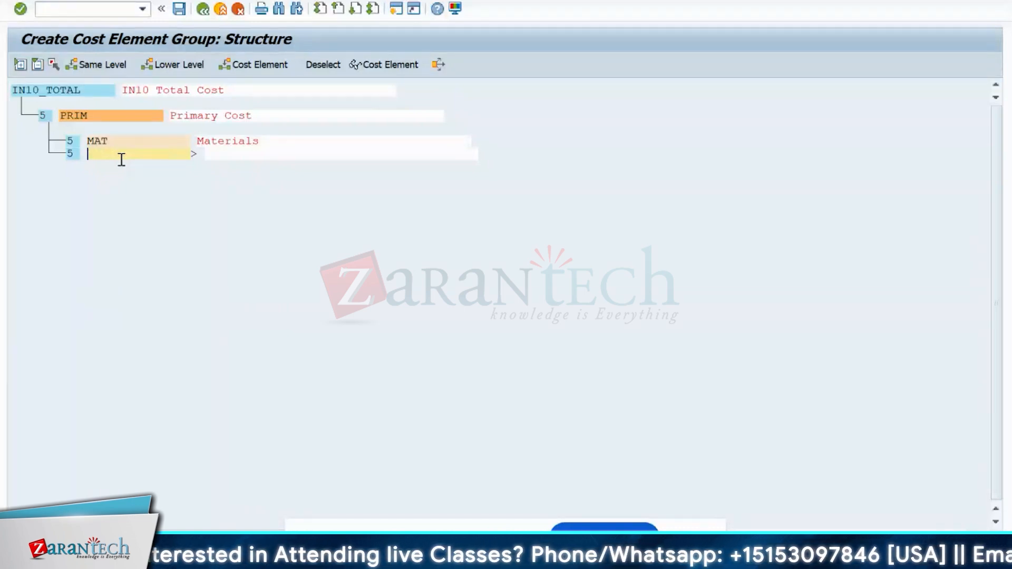
type("M")
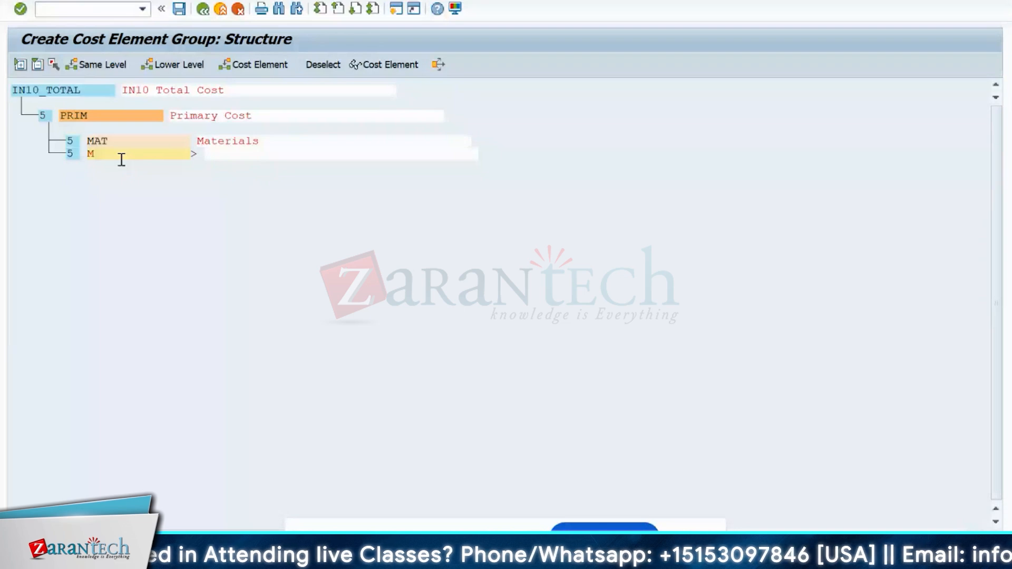
type("FG")
key("Tab")
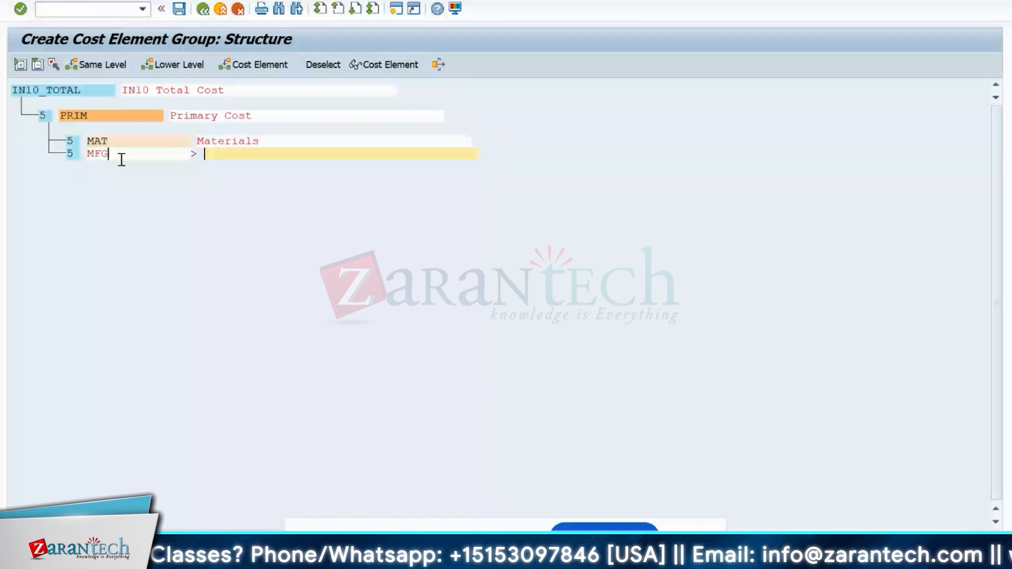
type("Manufac")
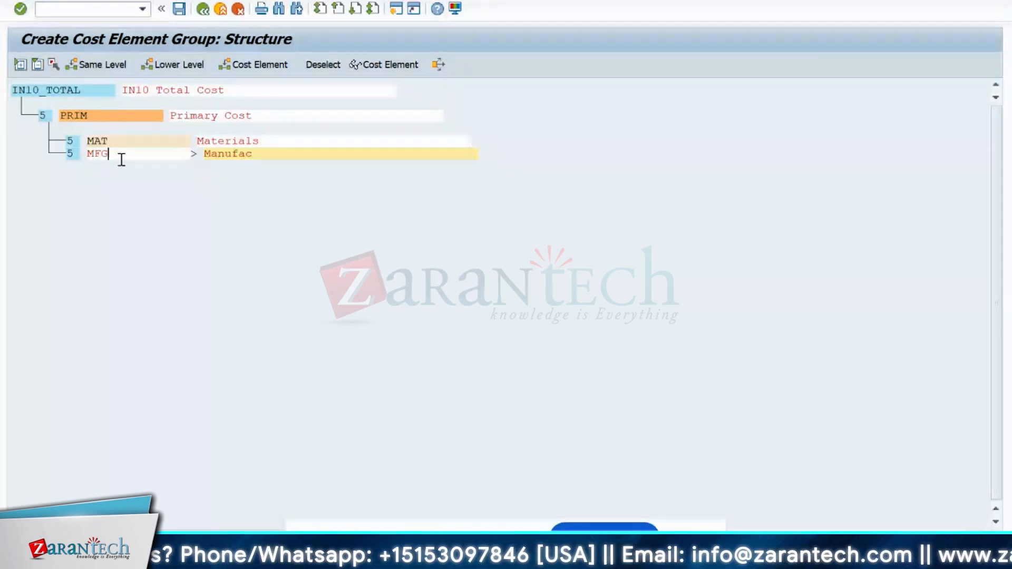
type("turing")
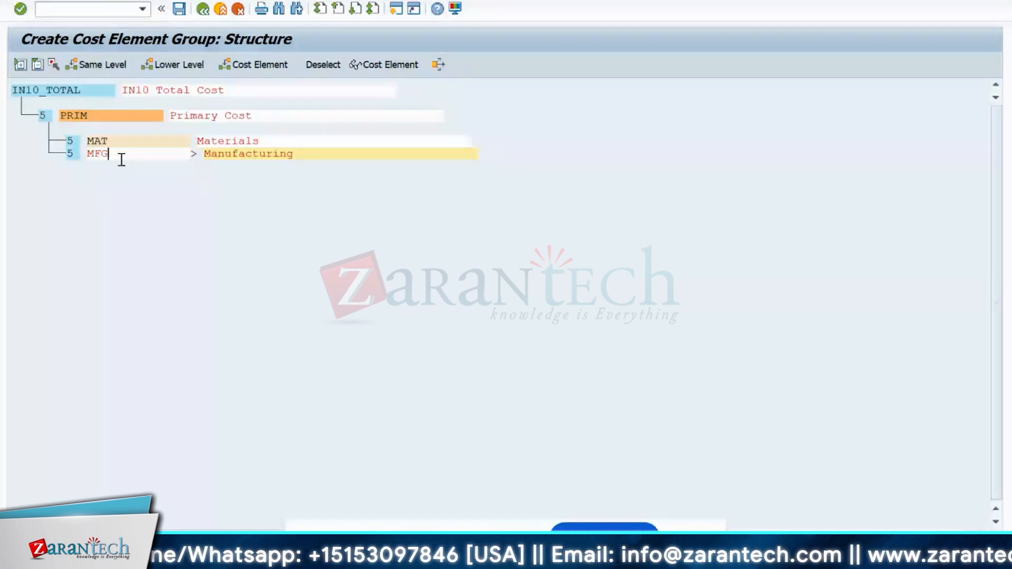
type(" Cost")
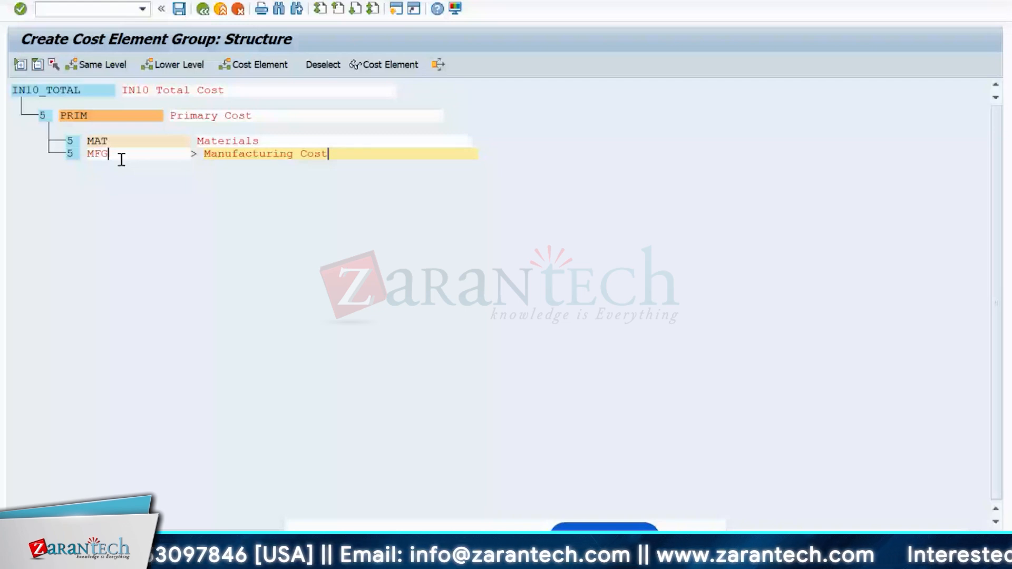
key("Return")
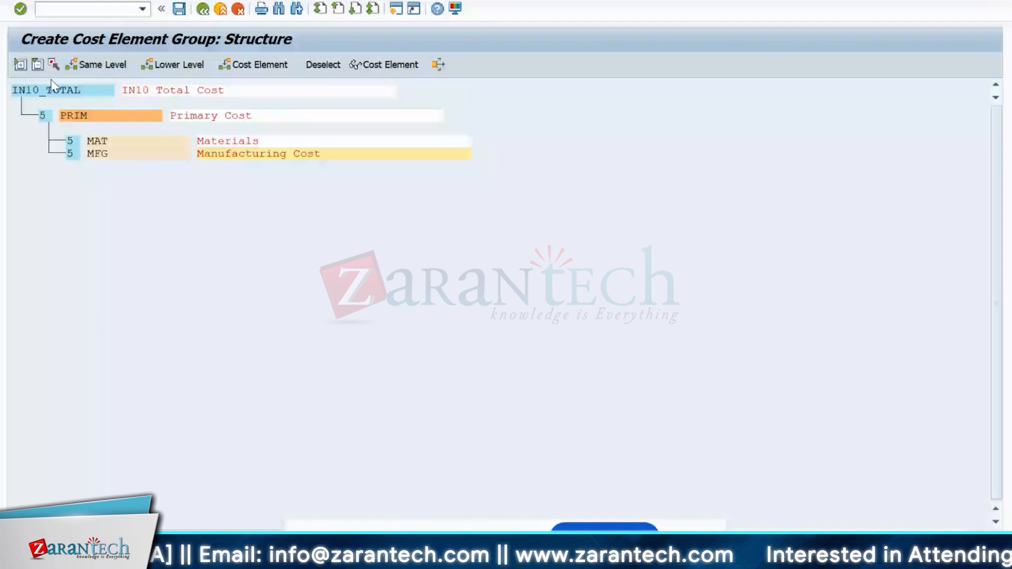
- Insert a new group at PRIM's level and name it SEC
right_click(101, 117)
left_click(99, 63)
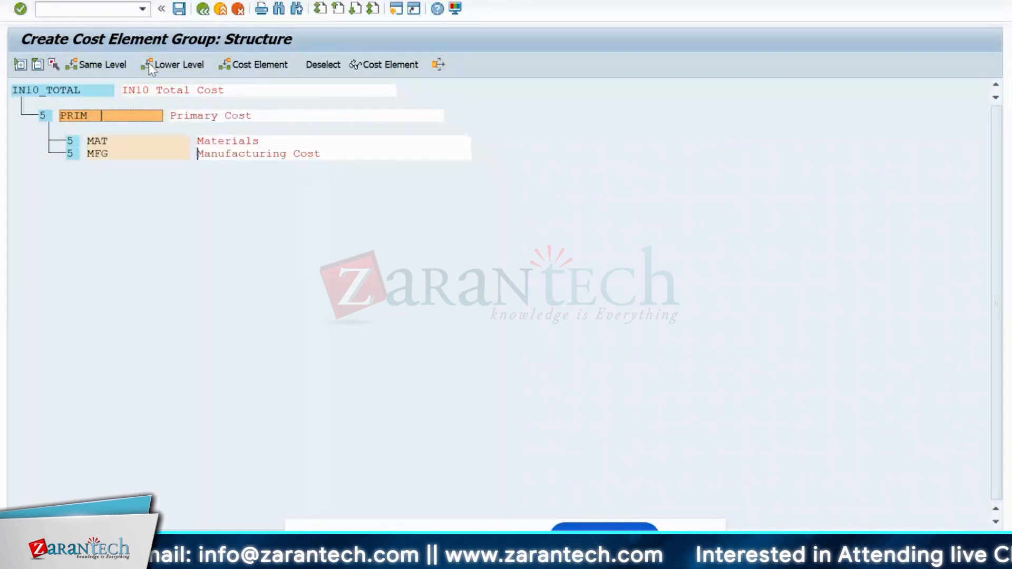
left_click(87, 63)
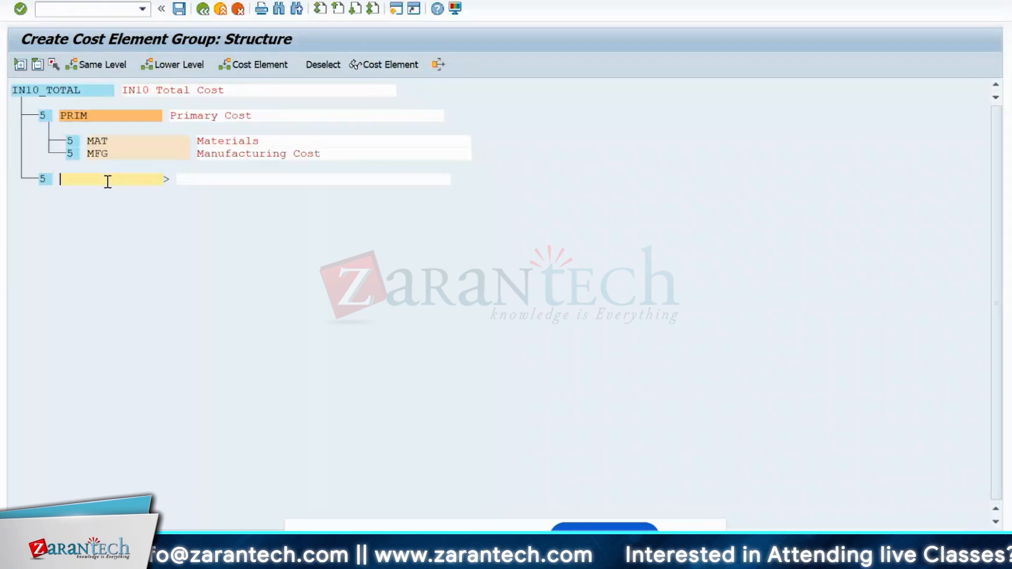
type("Secondarz")
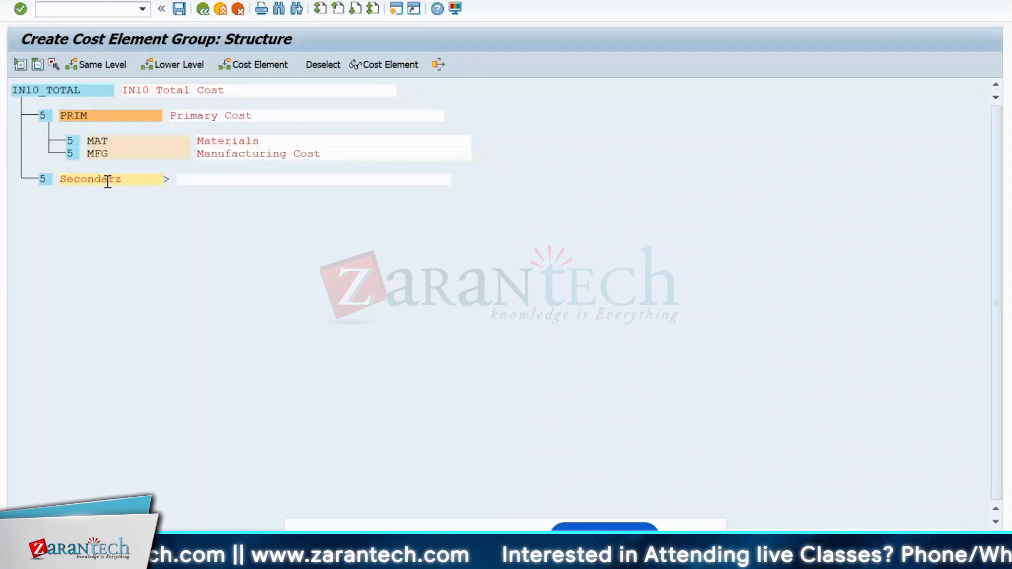
key("BackSpace")
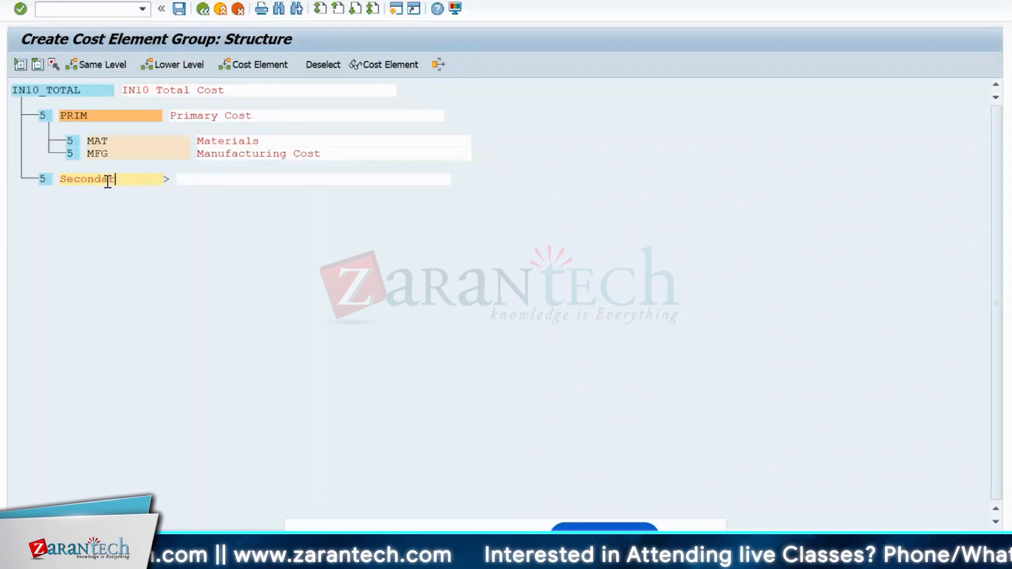
type("y")
key("Tab")
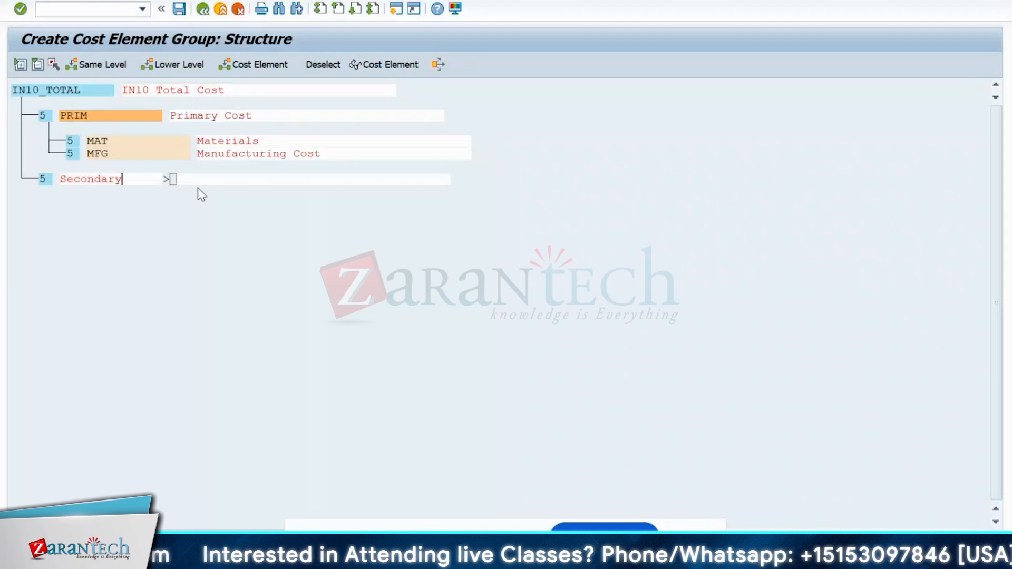
left_click(136, 171)
left_click(136, 181)
key("BackSpace")
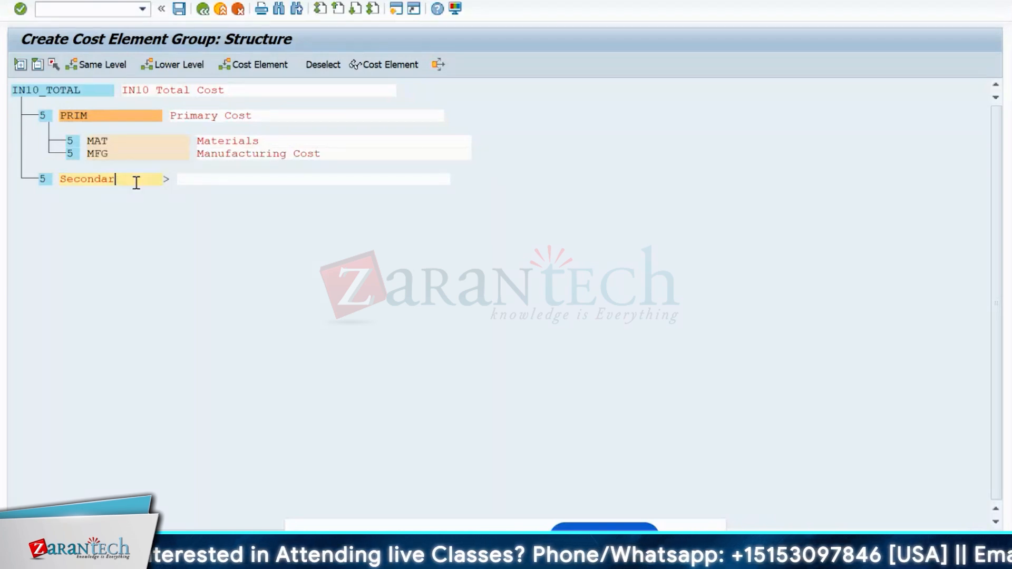
key("BackSpace")
key("BackSpace")
key("BackSpace")
key("BackSpace")
key("BackSpace")
key("BackSpace")
key("BackSpace")
key("BackSpace")
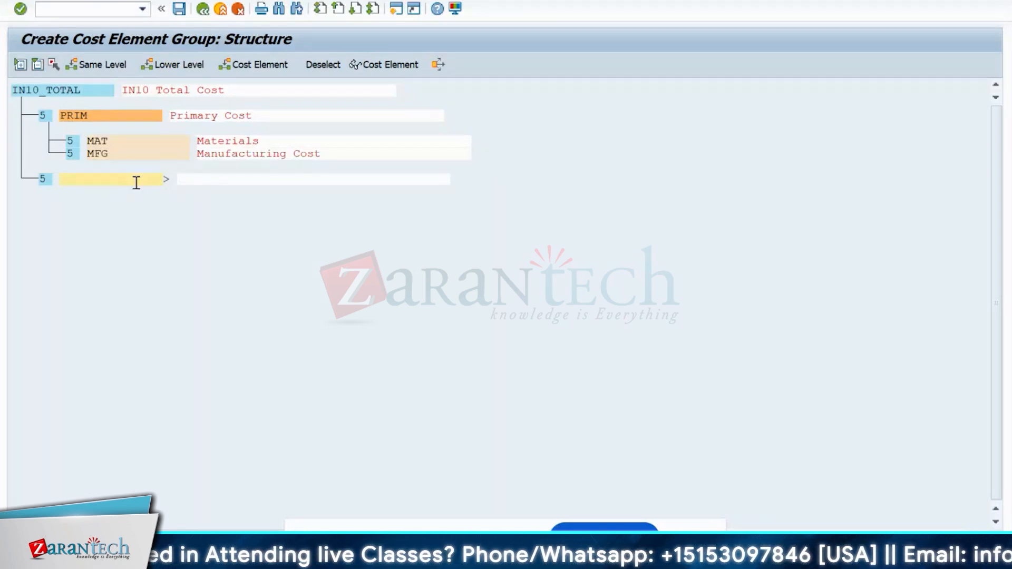
type("SEC")
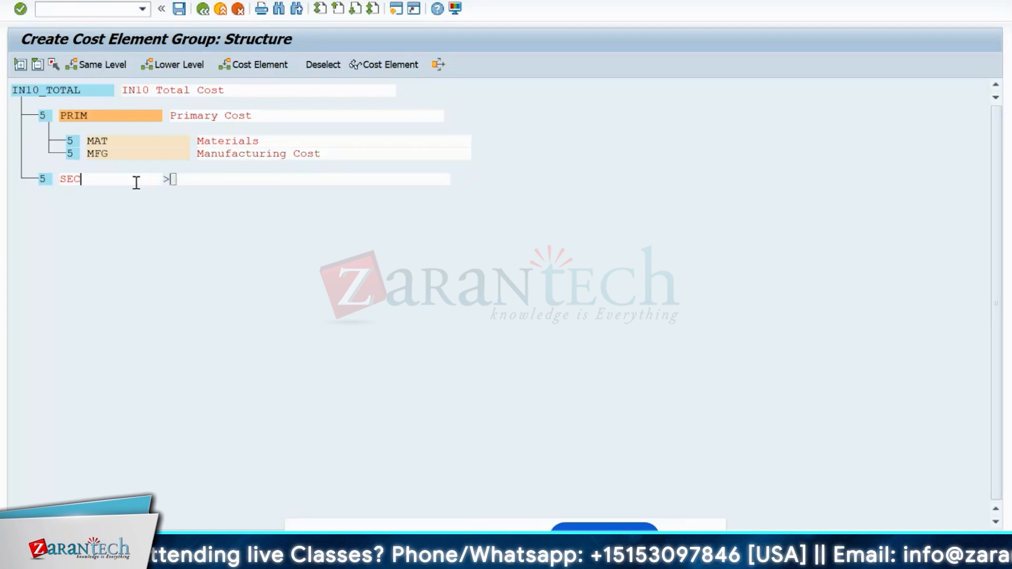
- Describe SEC as 'Secondary Cost' and commit the node
key("Tab")
type("Secondar")
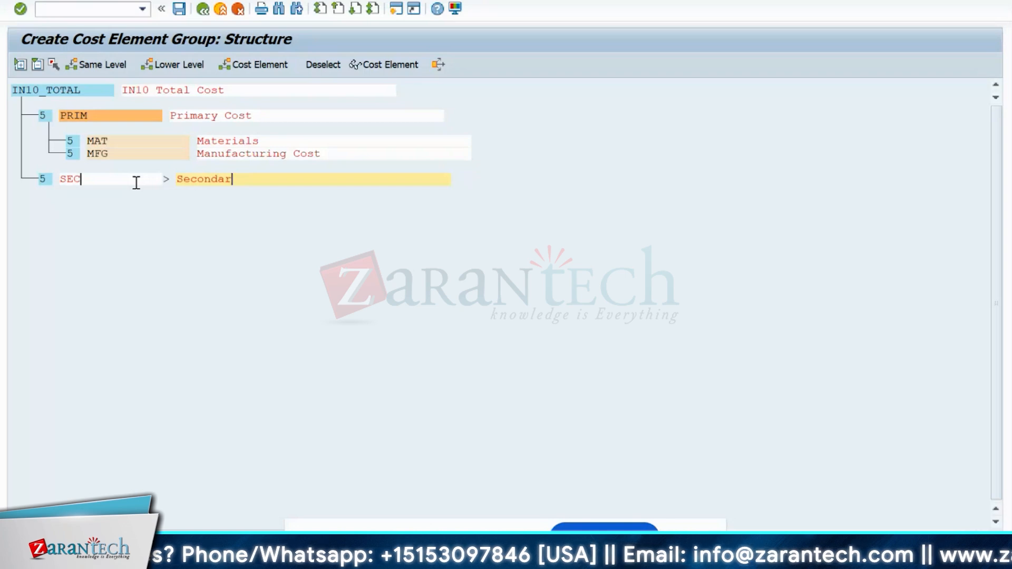
type("y ")
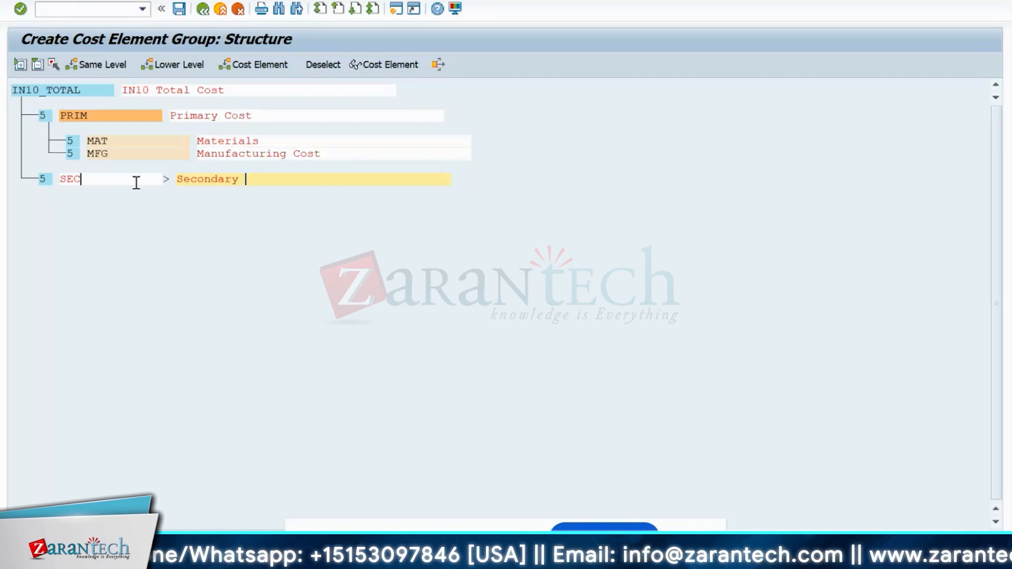
type("Cost")
key("Return")
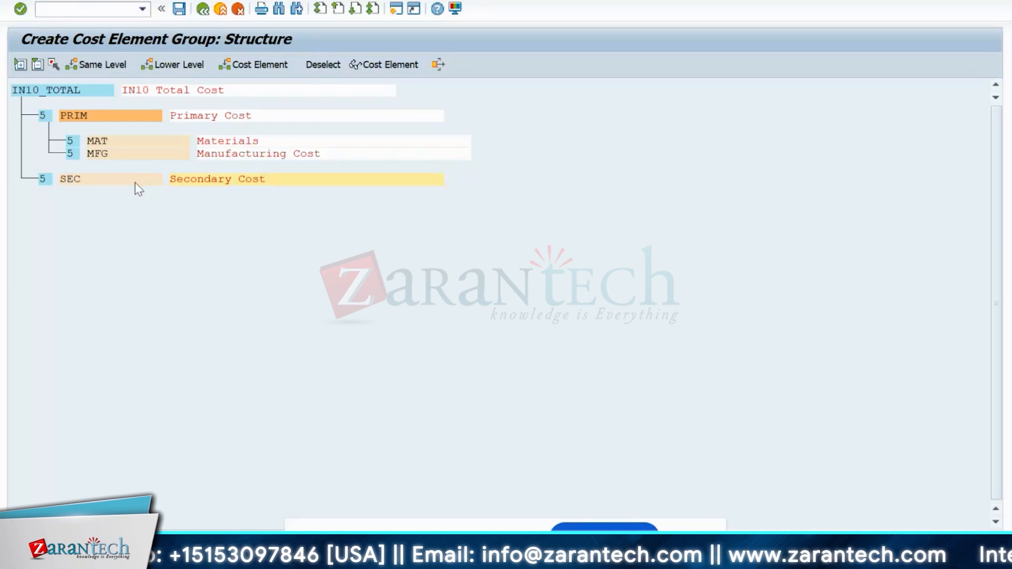
left_click(176, 14)
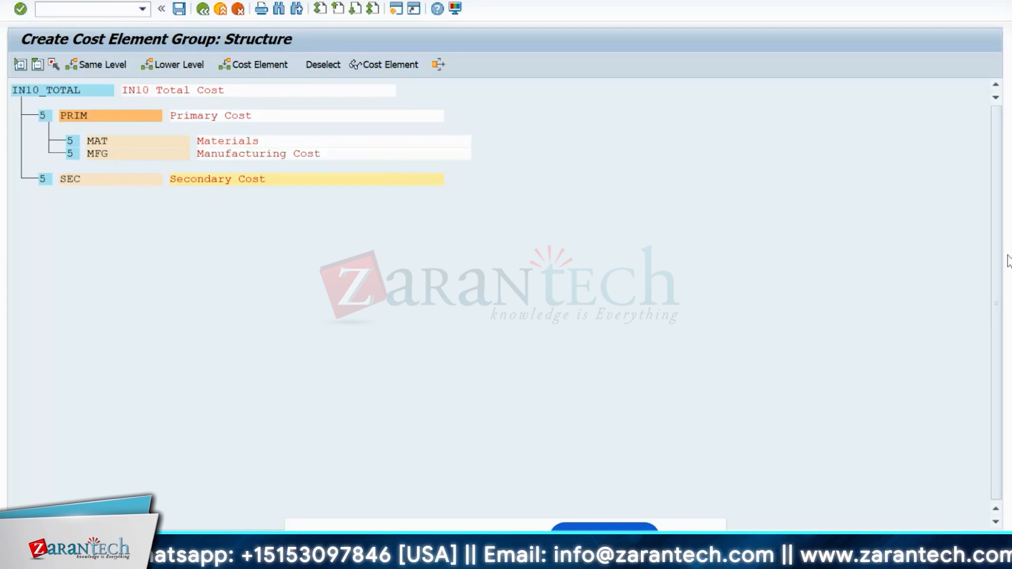
left_click(45, 92)
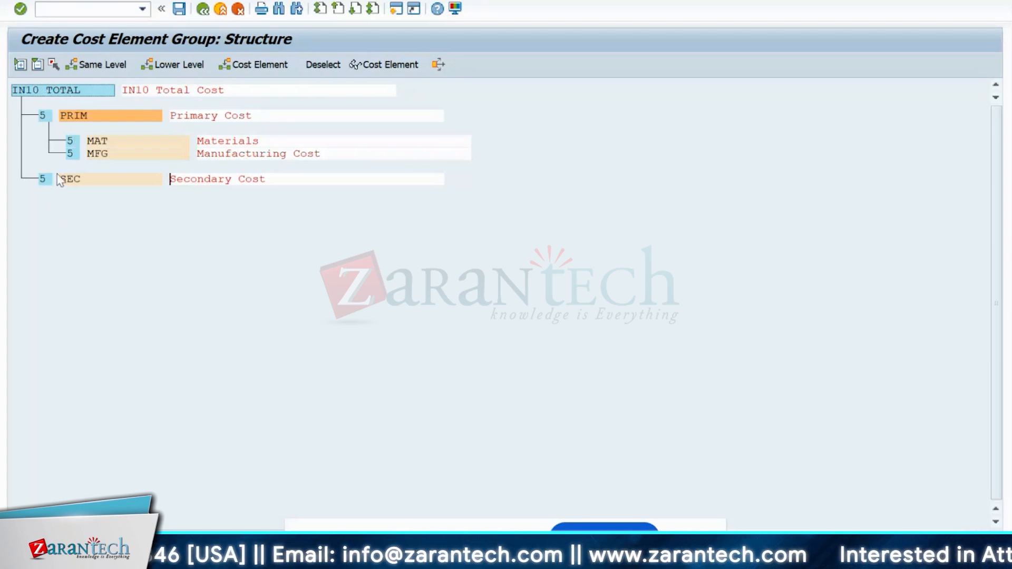
left_click(69, 116)
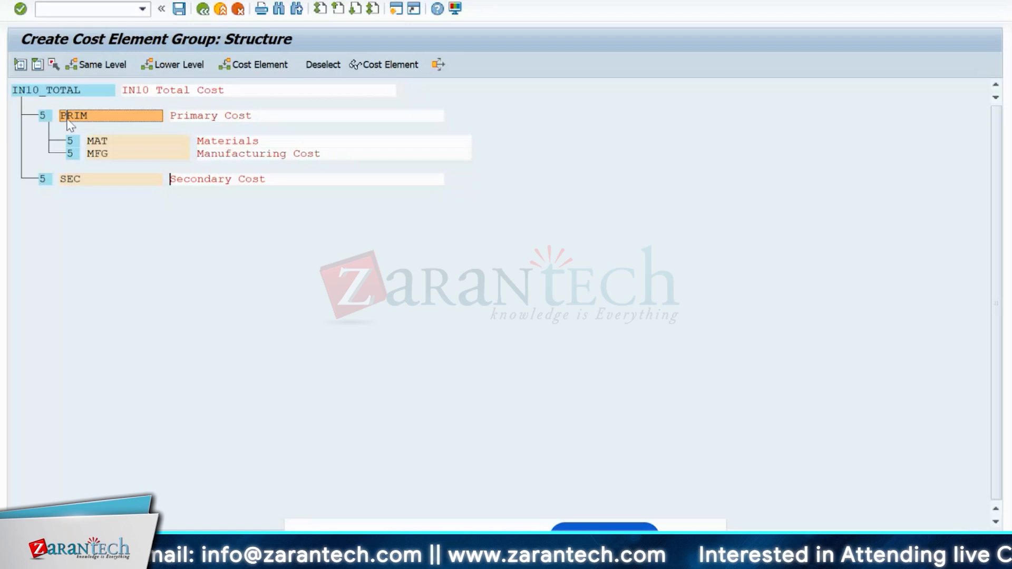
left_click(74, 179)
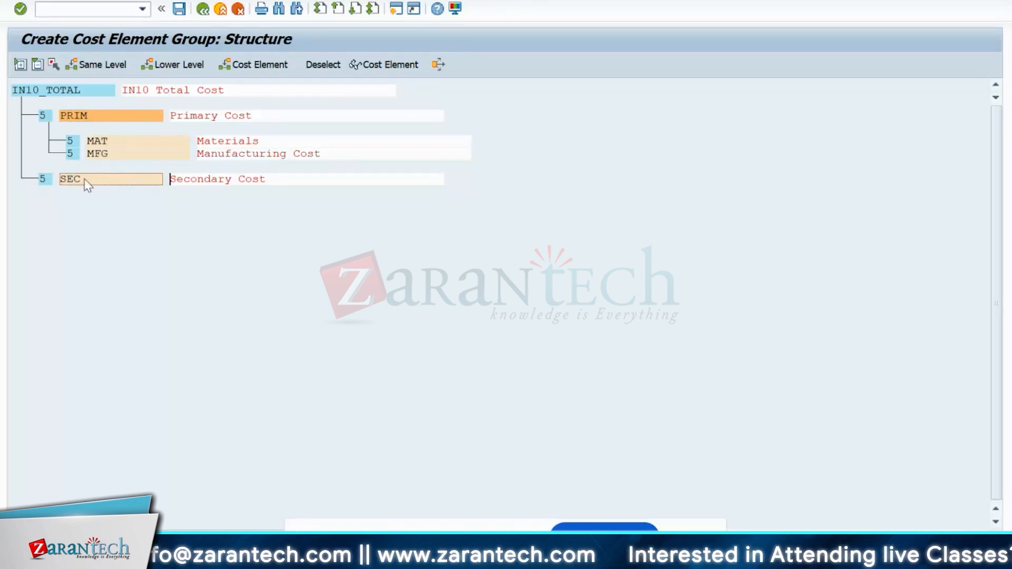
left_click(91, 118)
left_click(101, 180)
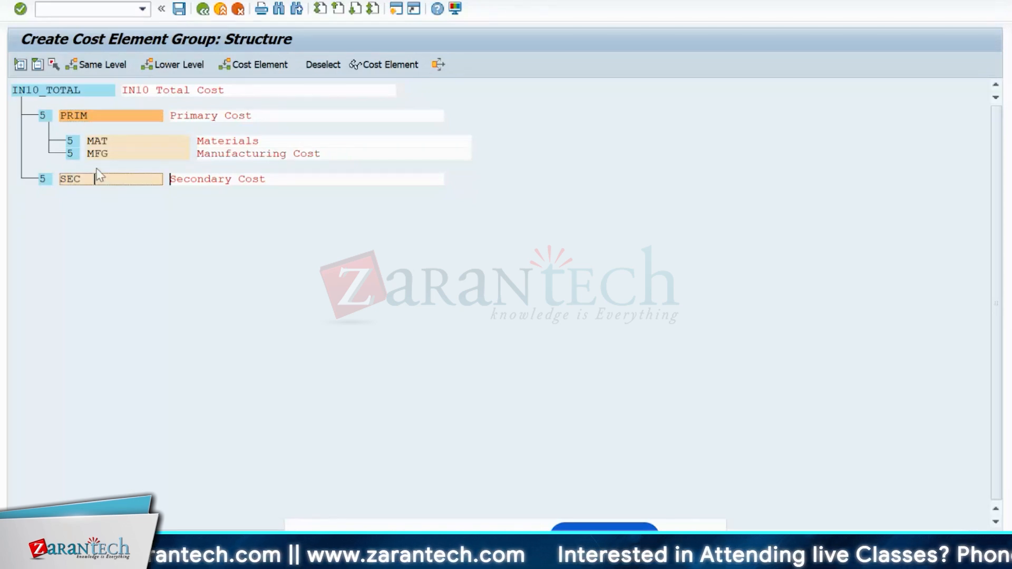
left_click(108, 145)
left_click(113, 154)
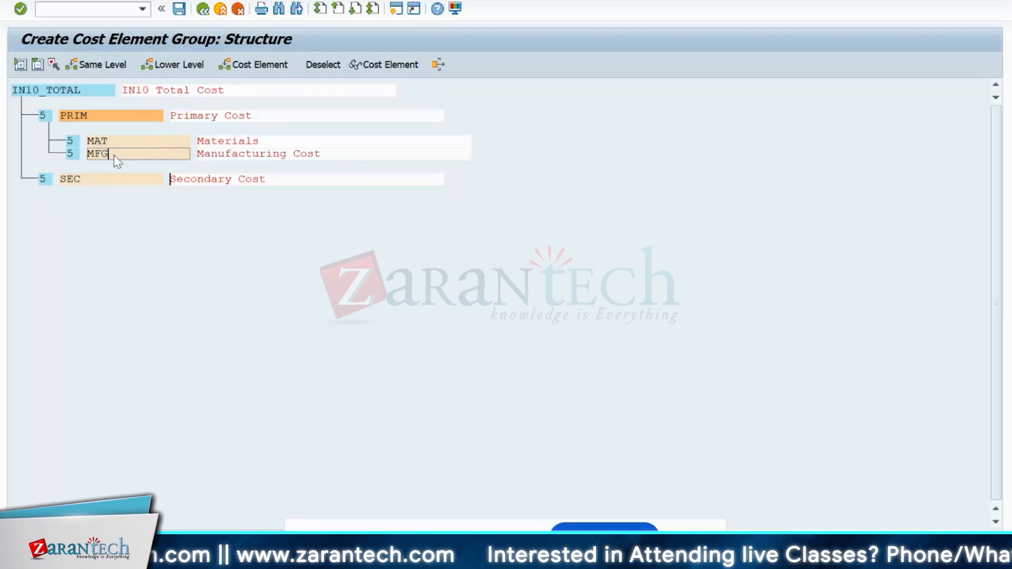
- Review the SEC and IN10_TOTAL nodes, then go back to the initial screen
left_click(103, 179)
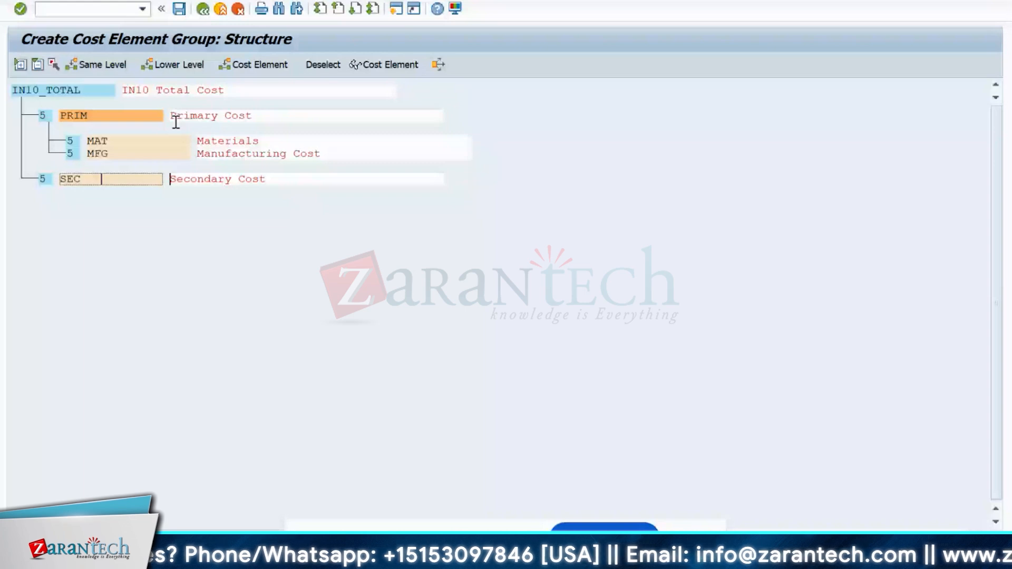
left_click(87, 92)
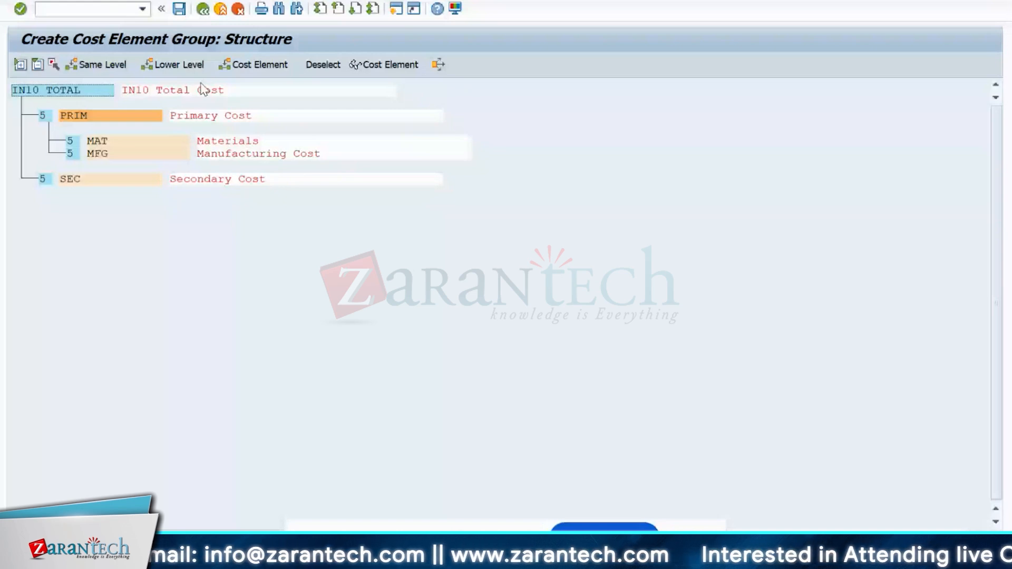
left_click(203, 10)
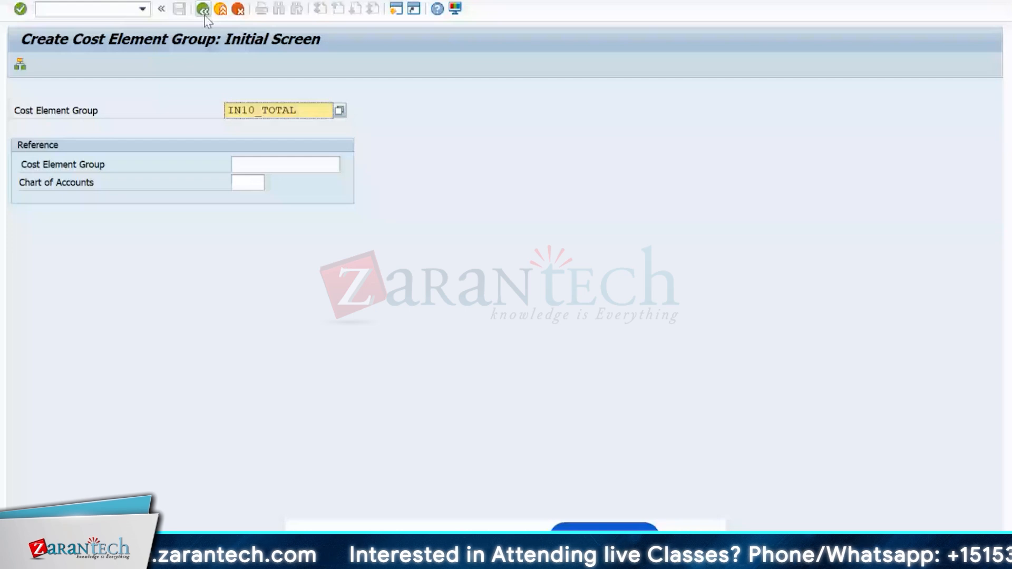
- Return to SAP Easy Access and start a new session
left_click(203, 9)
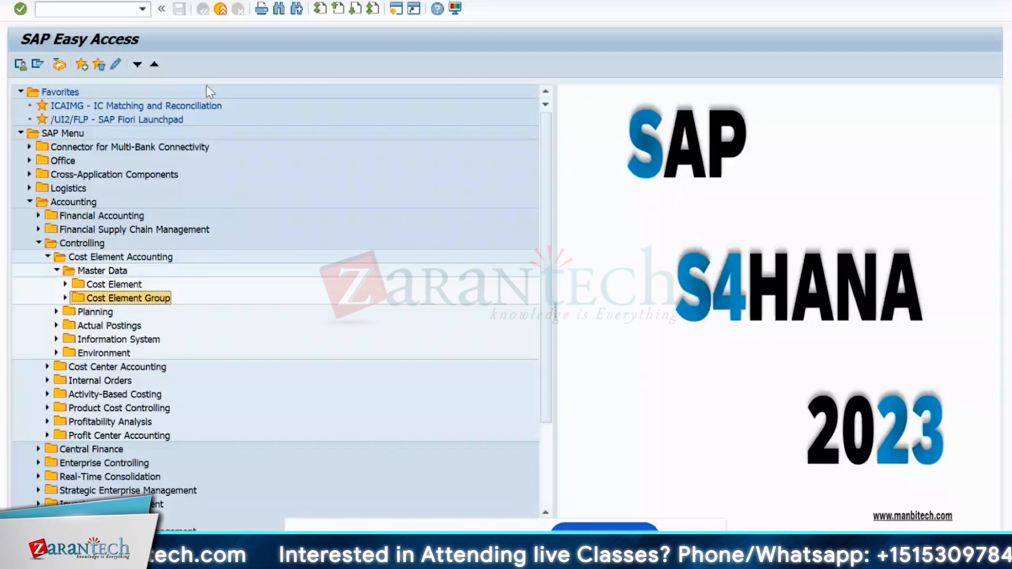
left_click(393, 12)
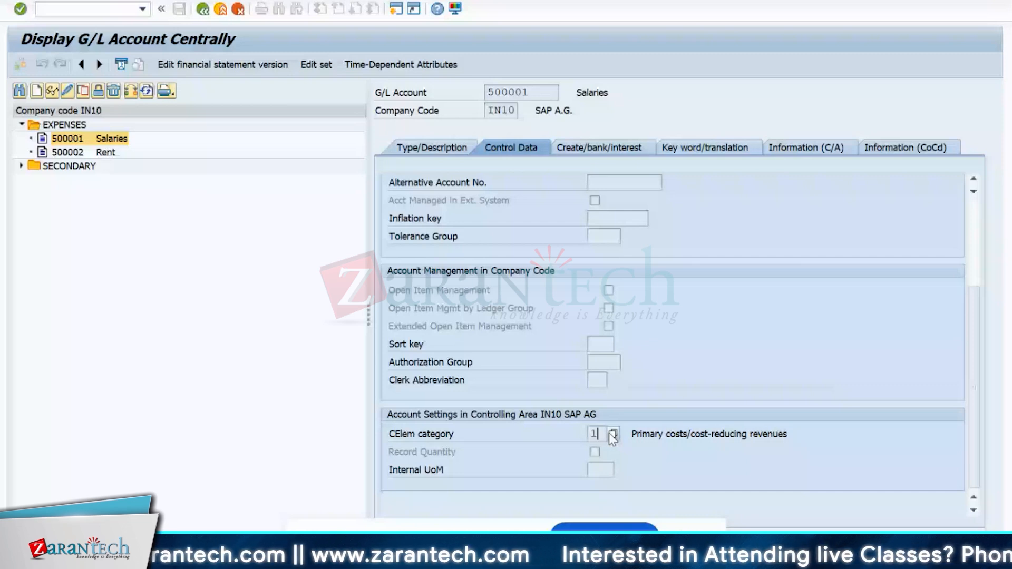
- Browse the cost element categories, then open 943100 Machine Cost and check its category list
left_click(611, 434)
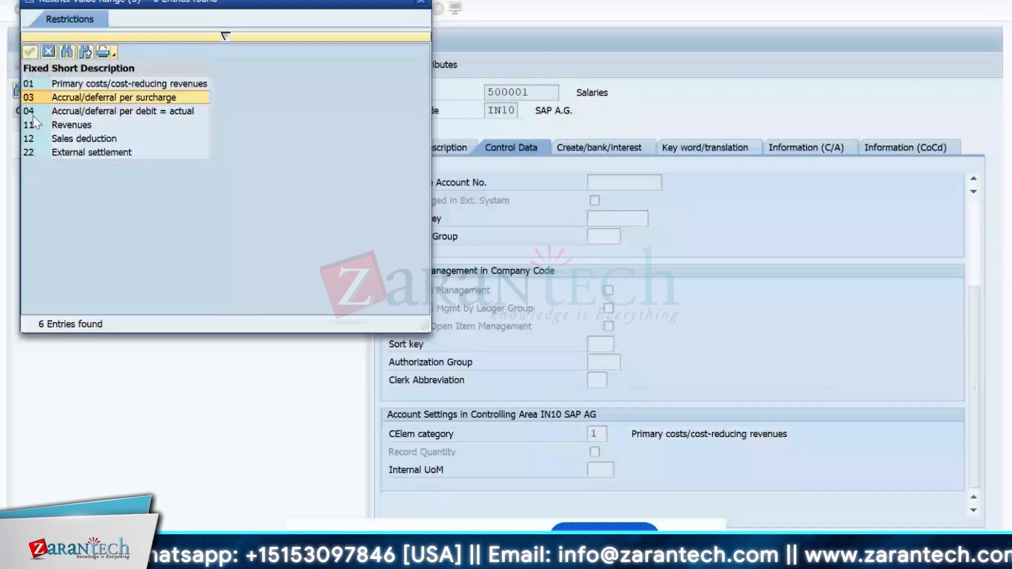
left_click(39, 154)
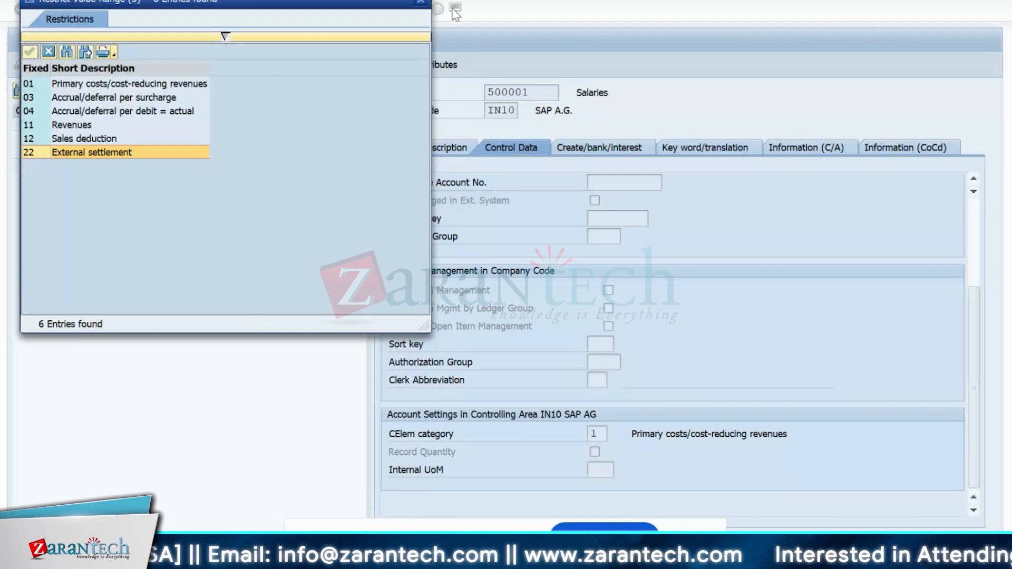
left_click(418, 4)
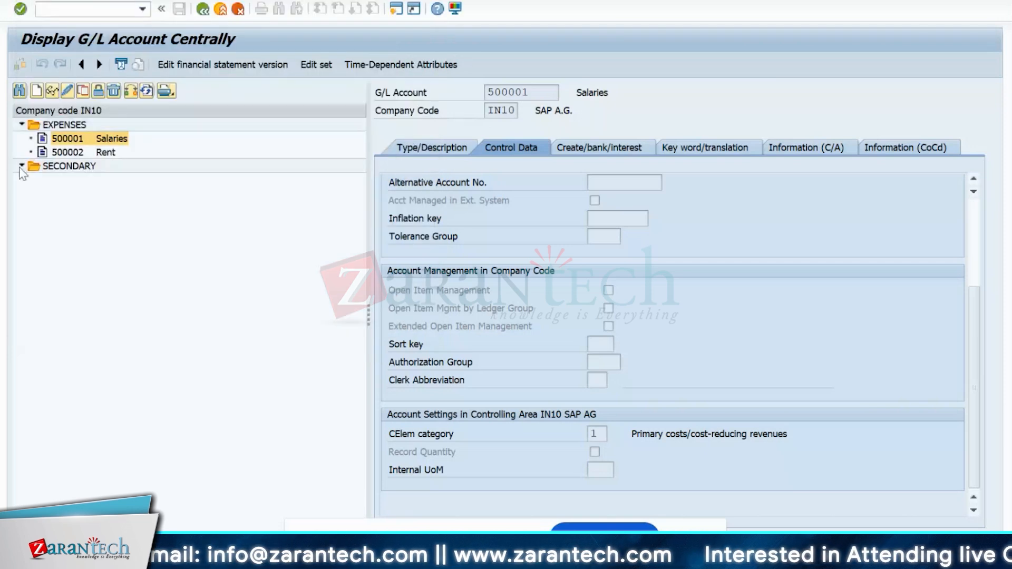
double_click(54, 181)
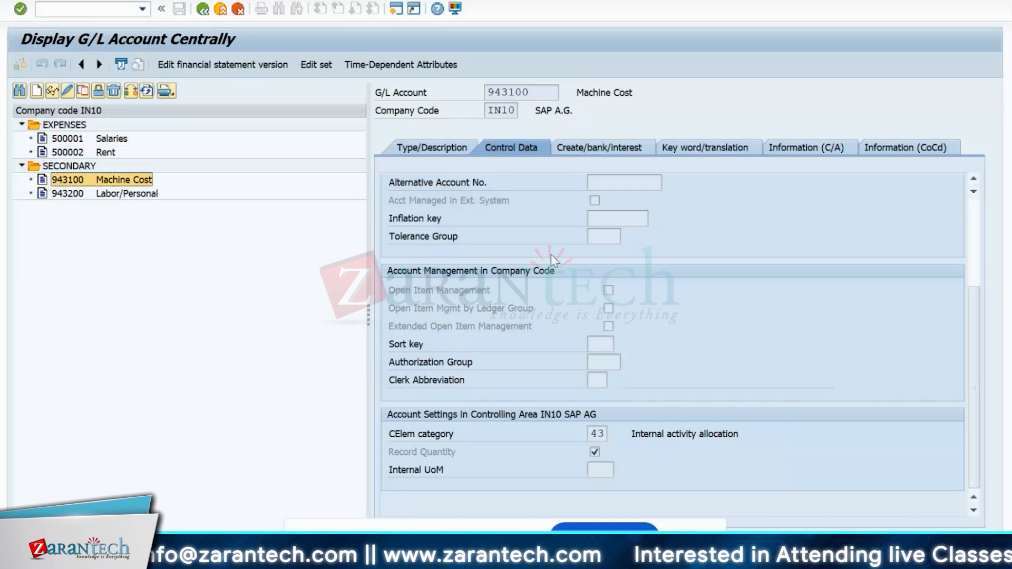
left_click(597, 434)
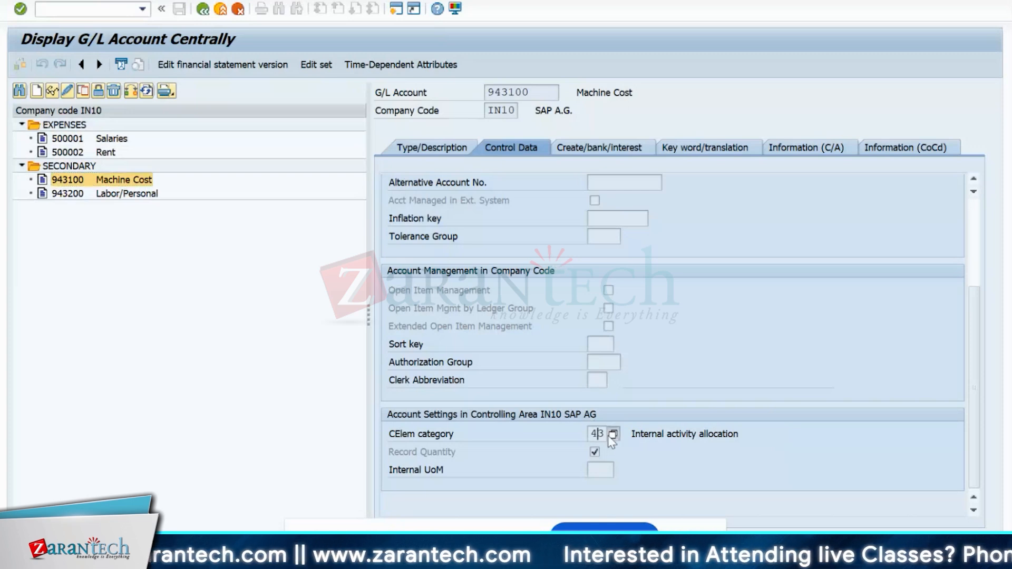
left_click(613, 434)
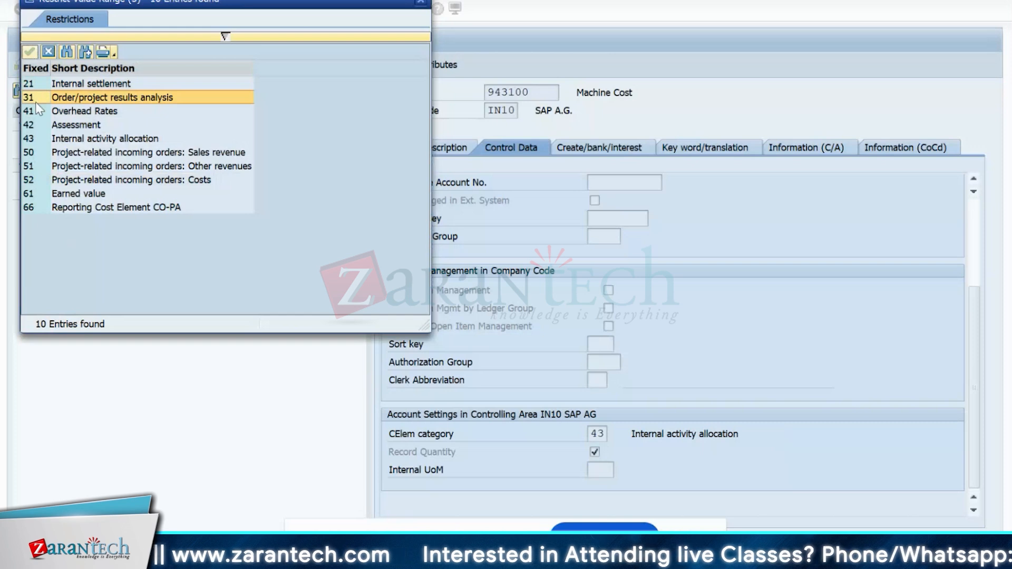
left_click(421, 3)
- Inspect 943100's account type Secondary Costs and cost element category 43
left_click(412, 151)
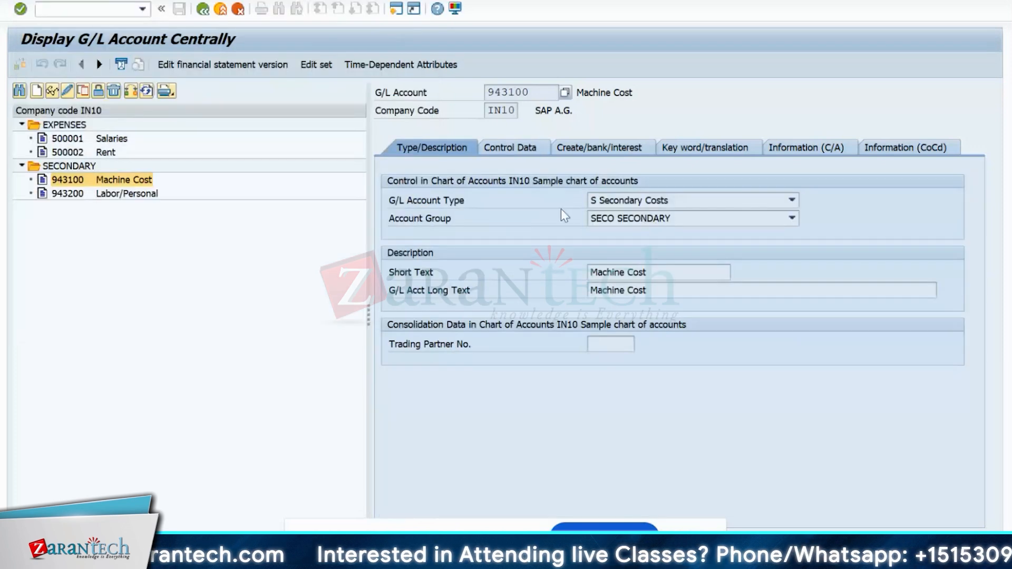
left_click(627, 203)
left_click(617, 205)
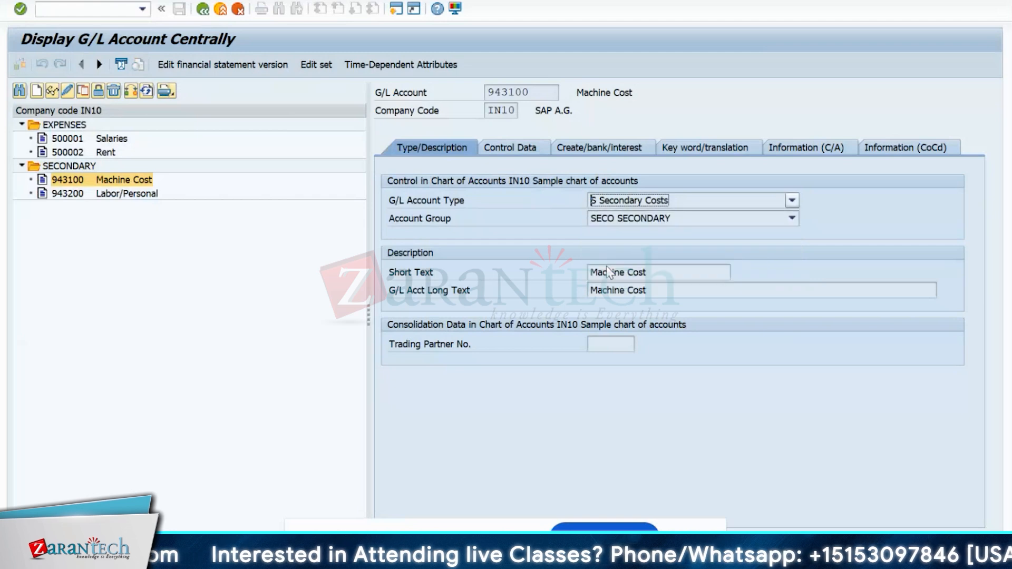
left_click(617, 206)
left_click(616, 204)
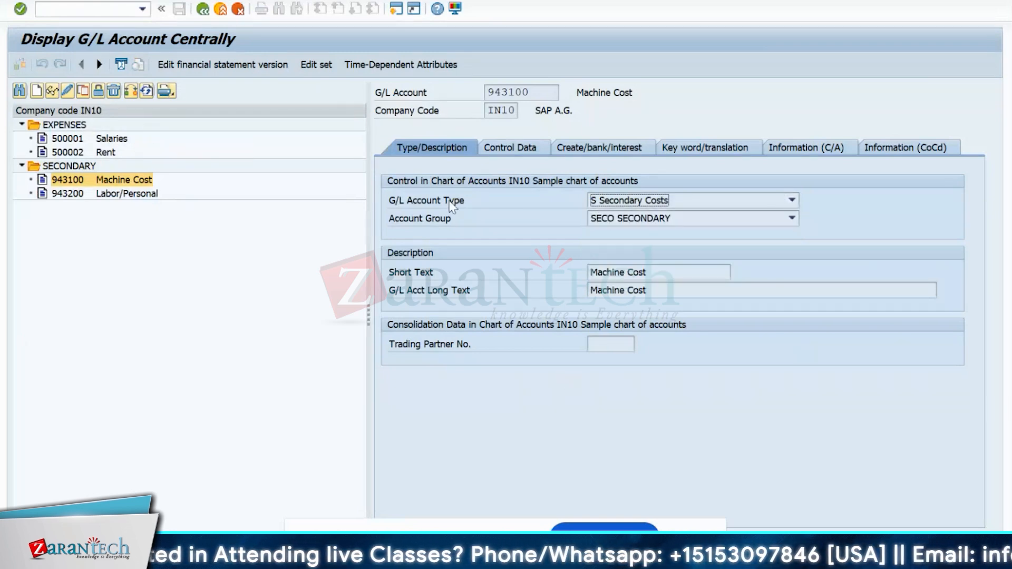
left_click(511, 148)
left_click(597, 434)
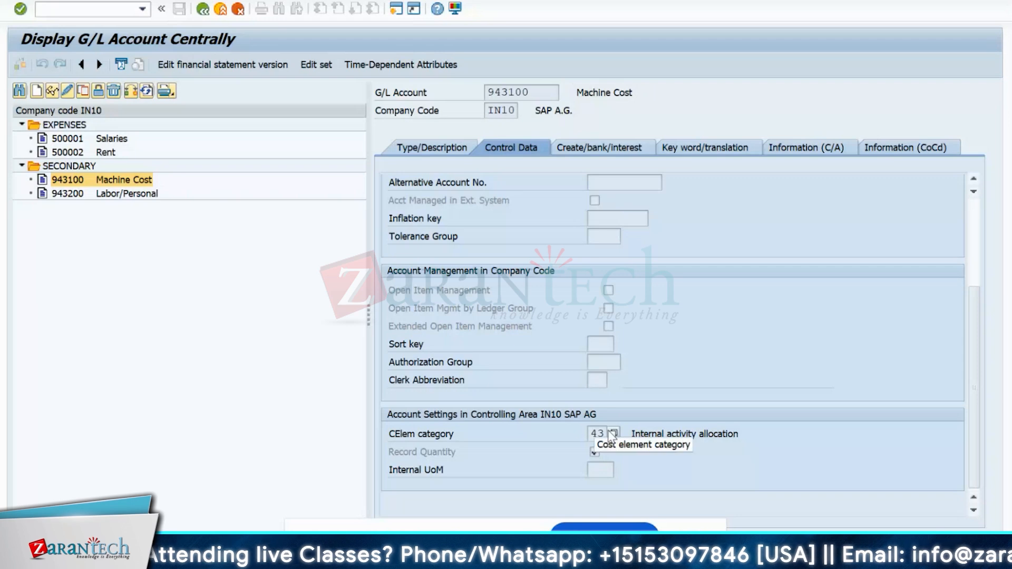
left_click(432, 148)
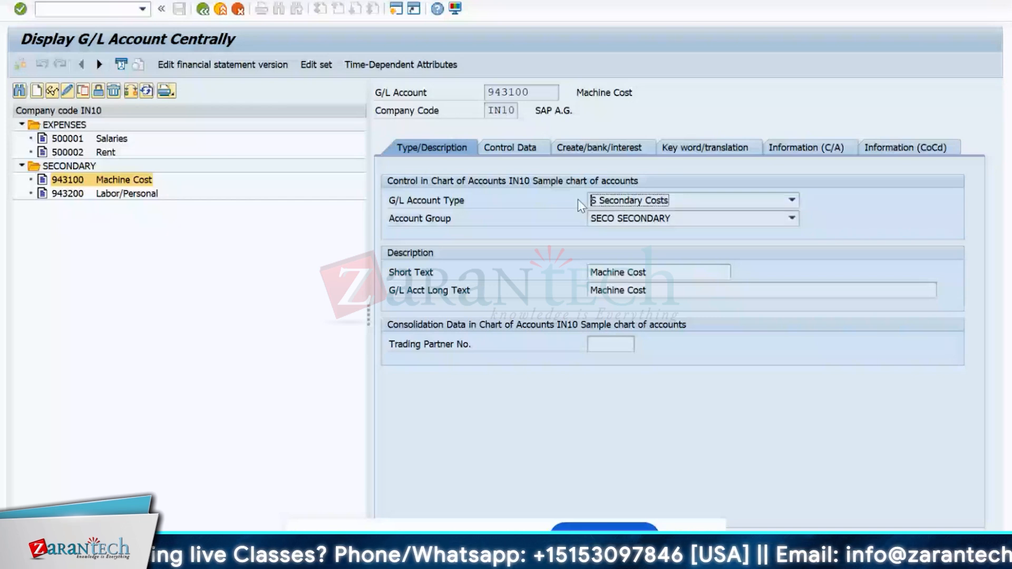
left_click(439, 217)
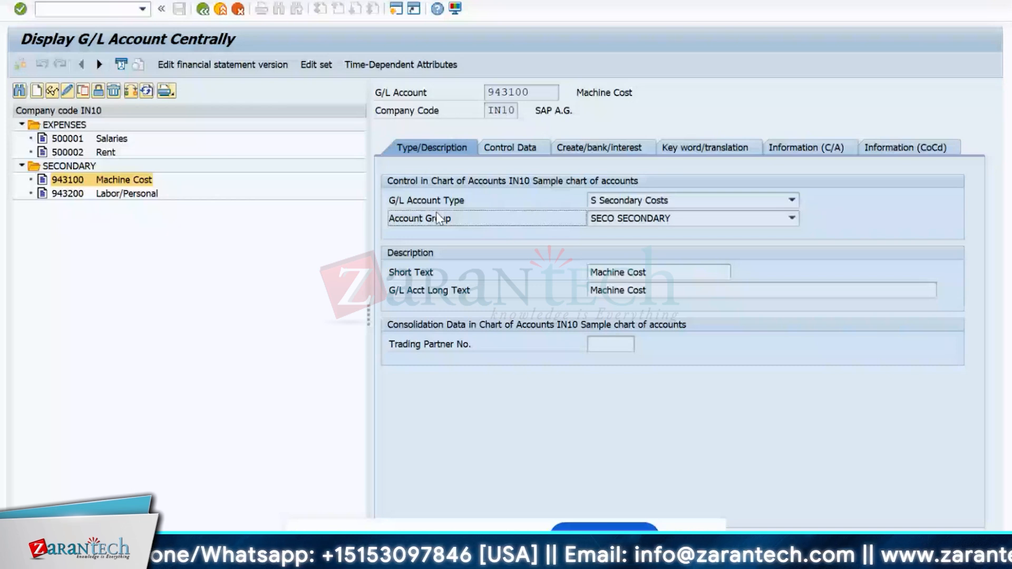
left_click(654, 201)
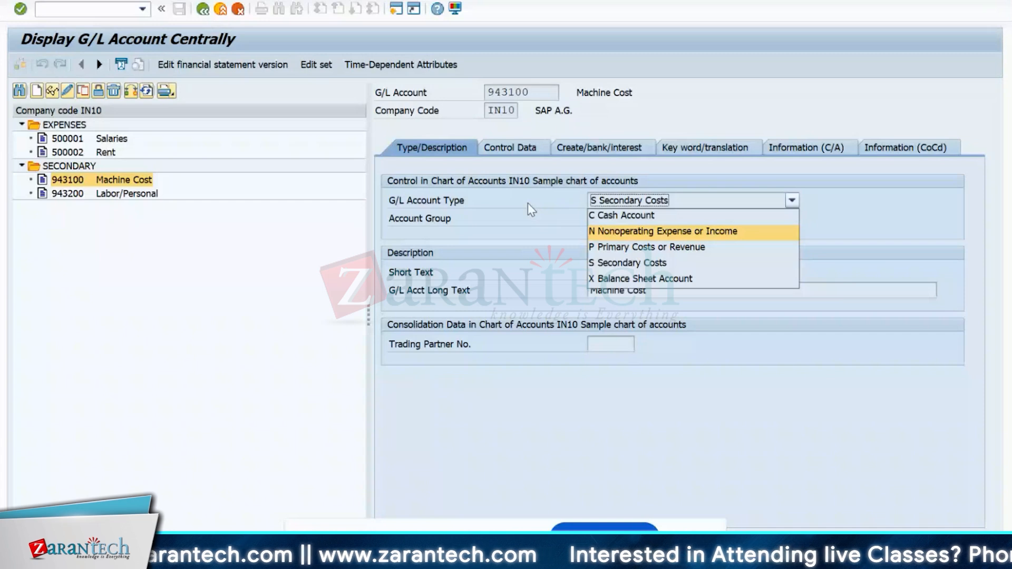
left_click(524, 217)
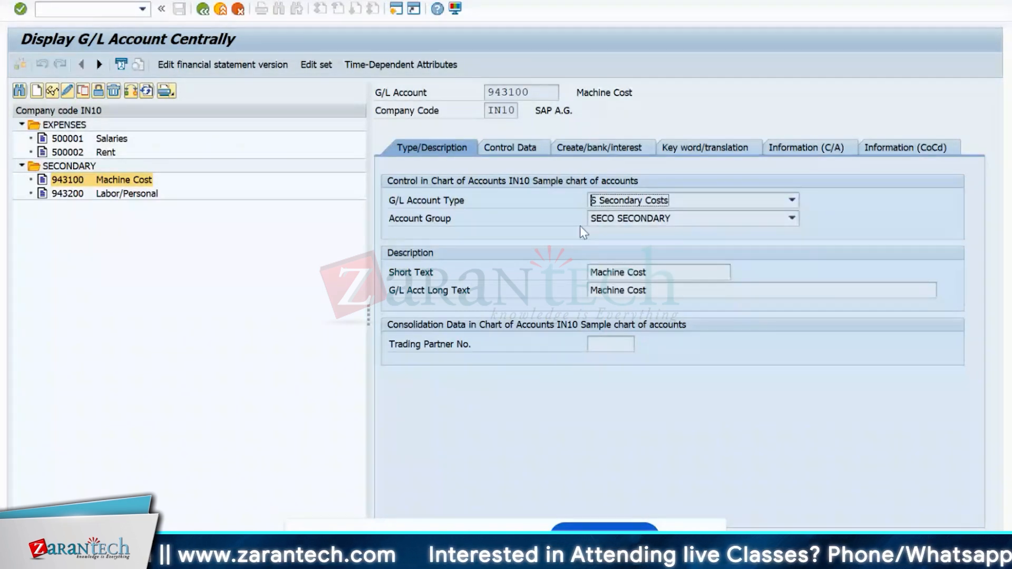
left_click(613, 219)
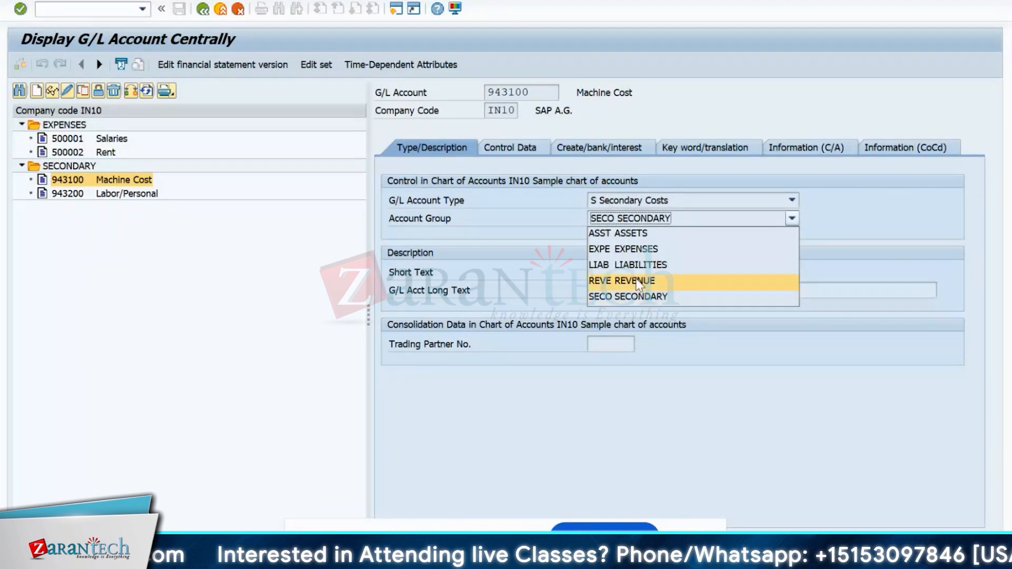
left_click(619, 212)
left_click(514, 144)
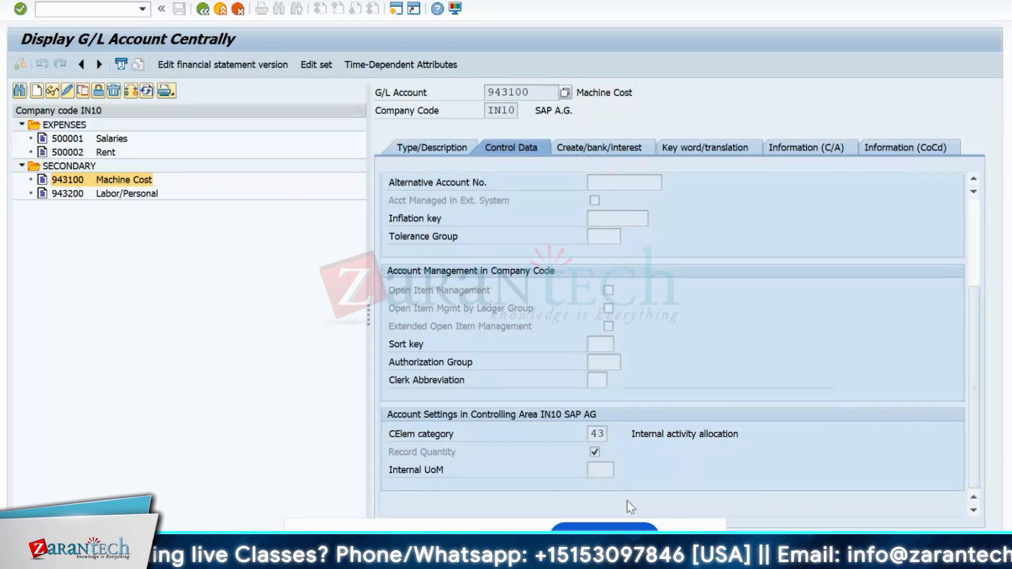
left_click(437, 142)
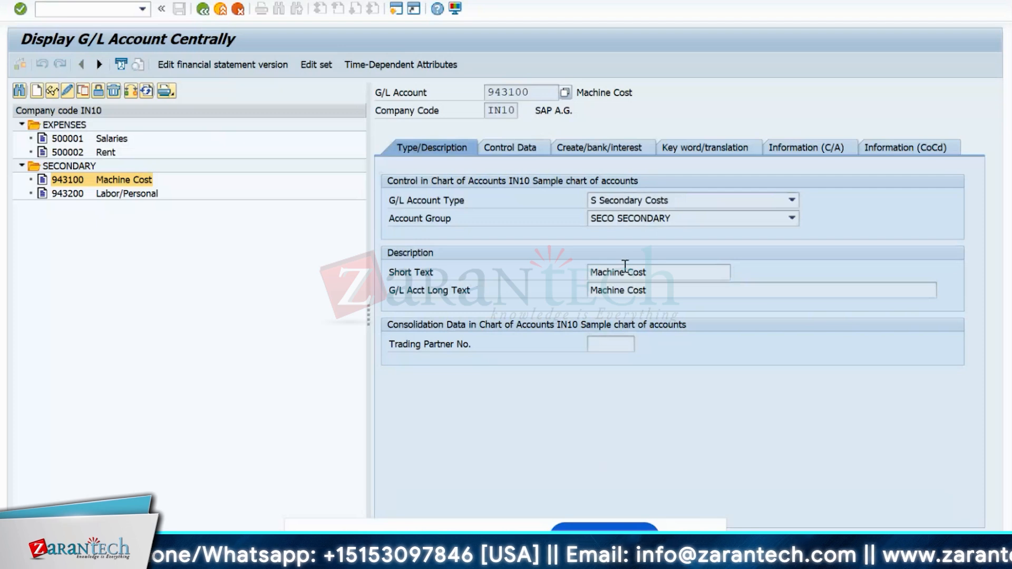
left_click(654, 207)
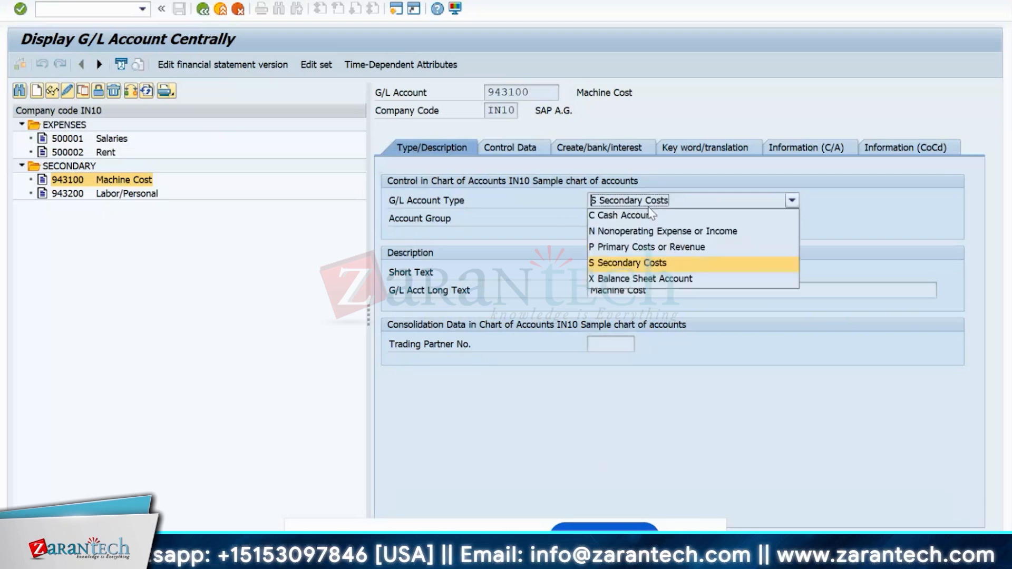
left_click(617, 278)
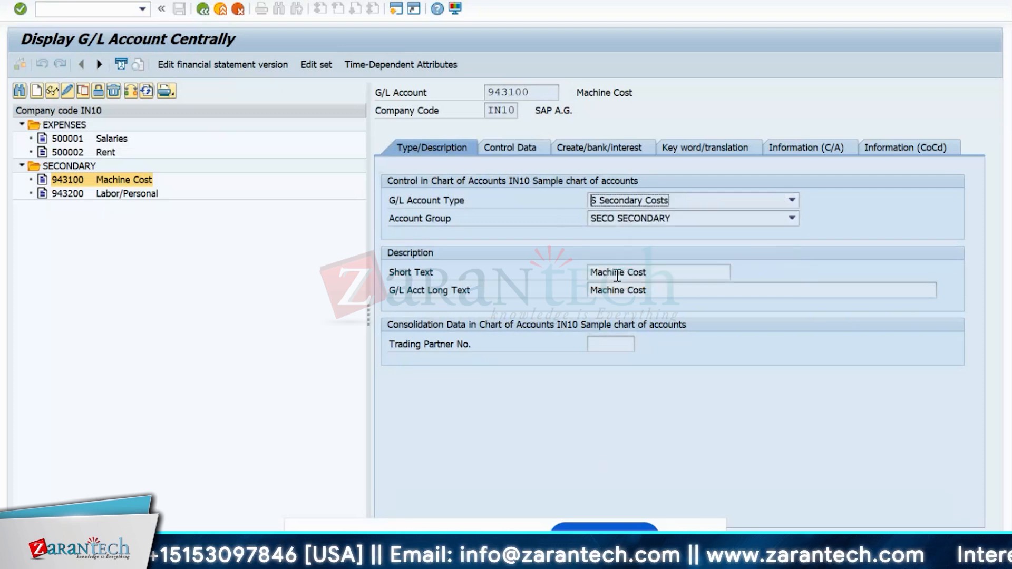
- Create G/L account 100001 as a Balance Sheet Account in account group ASST
left_click(36, 91)
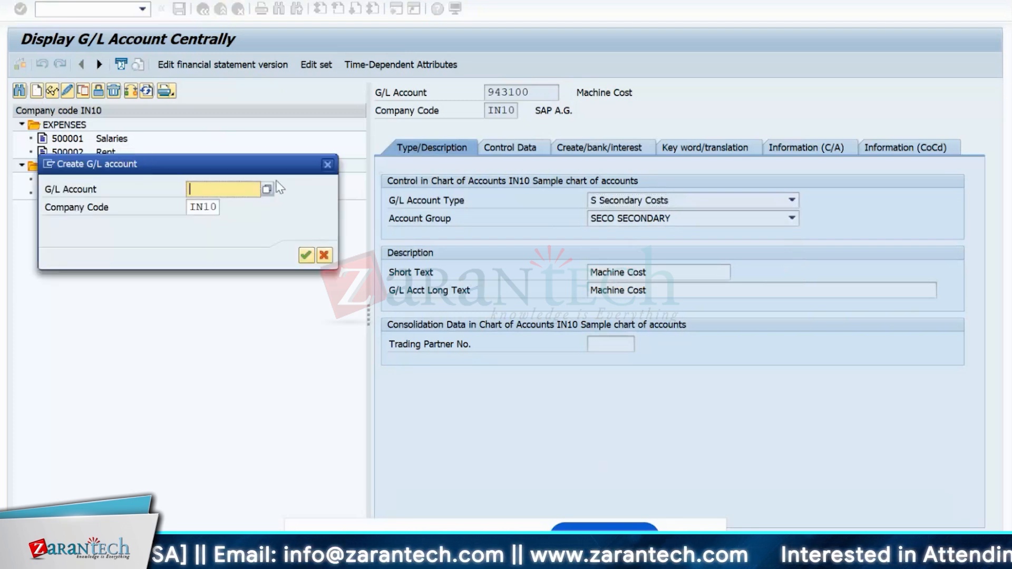
type("100001")
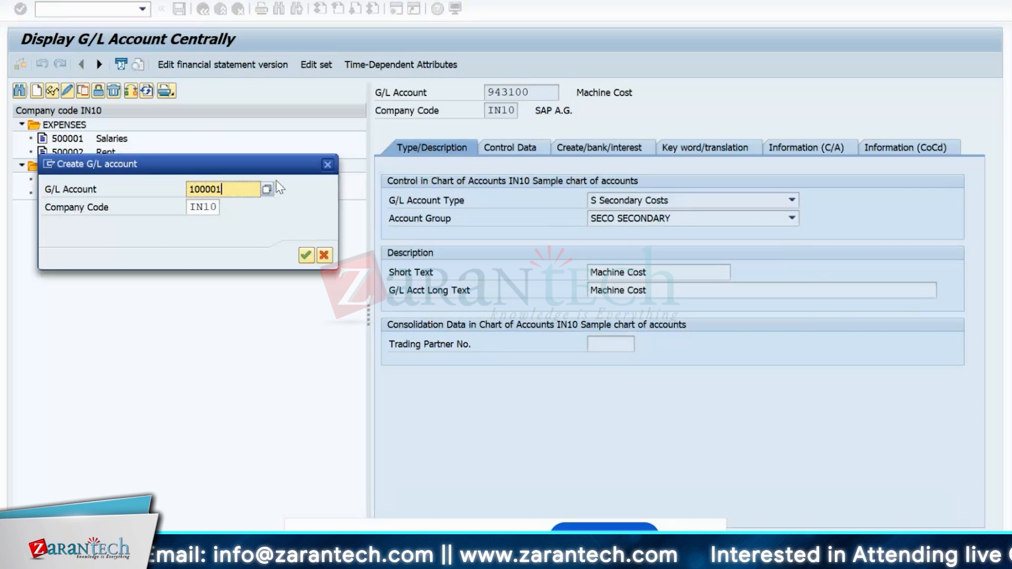
left_click(323, 256)
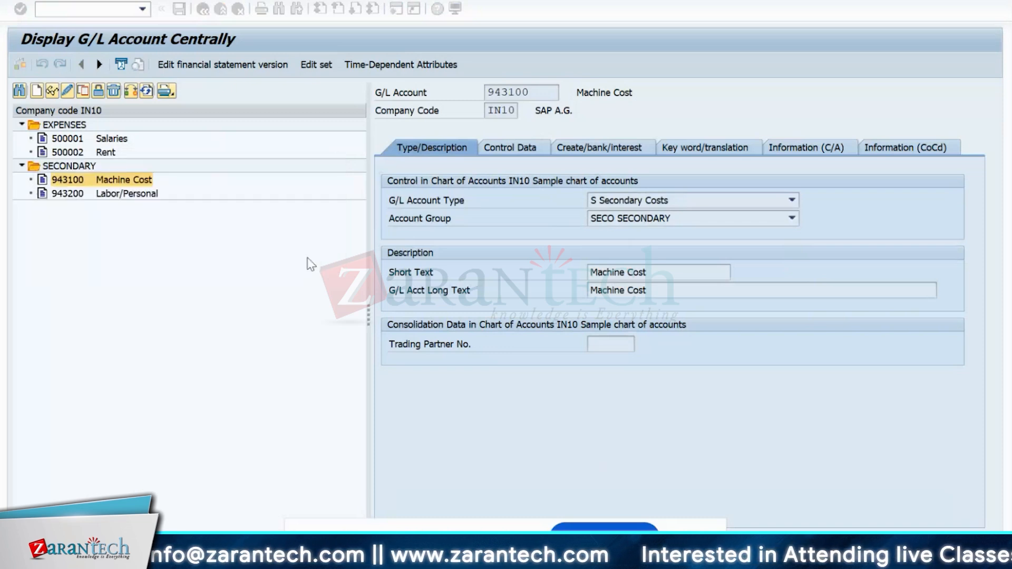
left_click(624, 204)
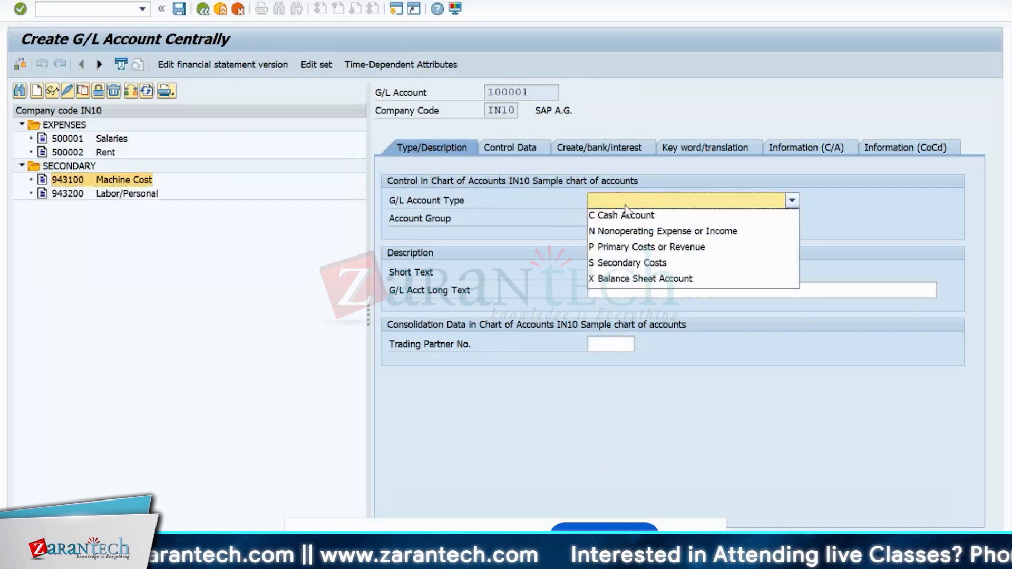
left_click(625, 276)
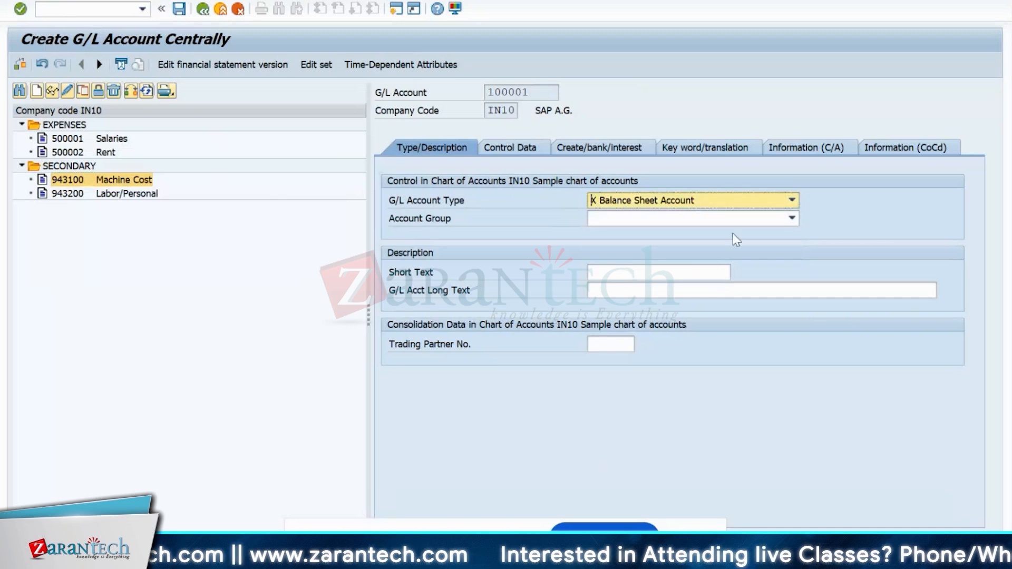
left_click(740, 221)
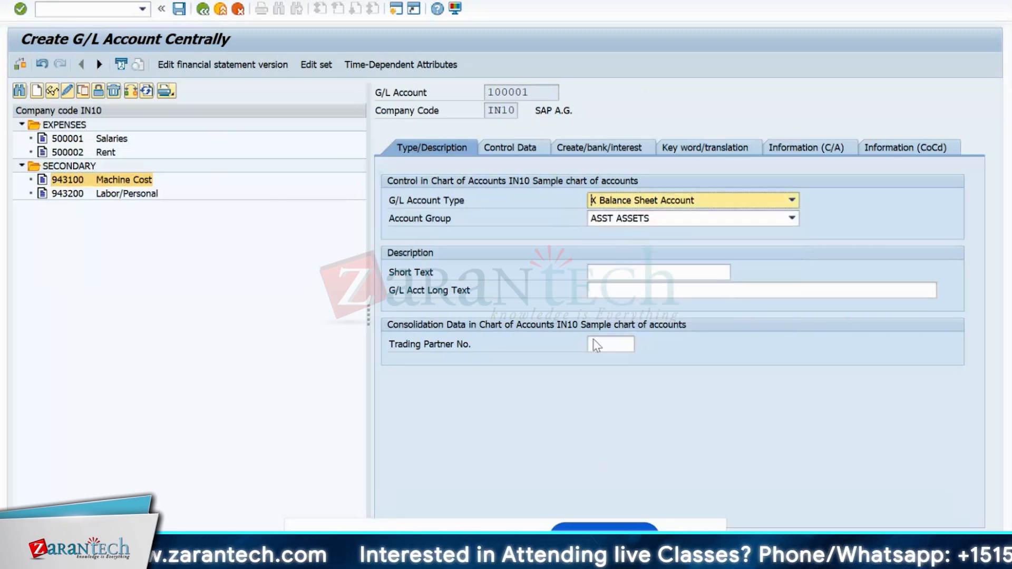
- Review the Control Data settings and keep Balance Sheet Account as the type
left_click(503, 148)
scroll(595, 364, "down", 2)
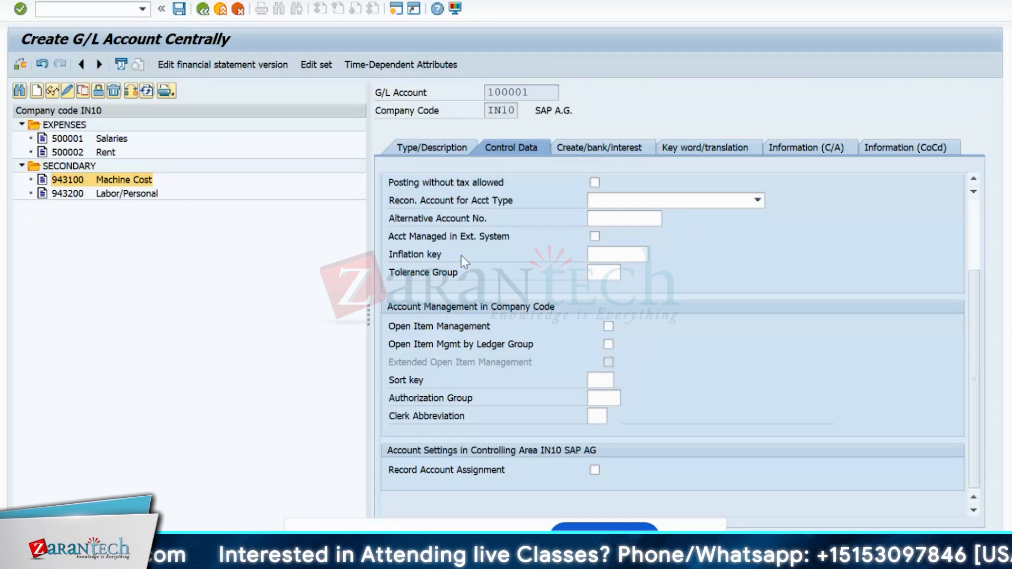
left_click(430, 149)
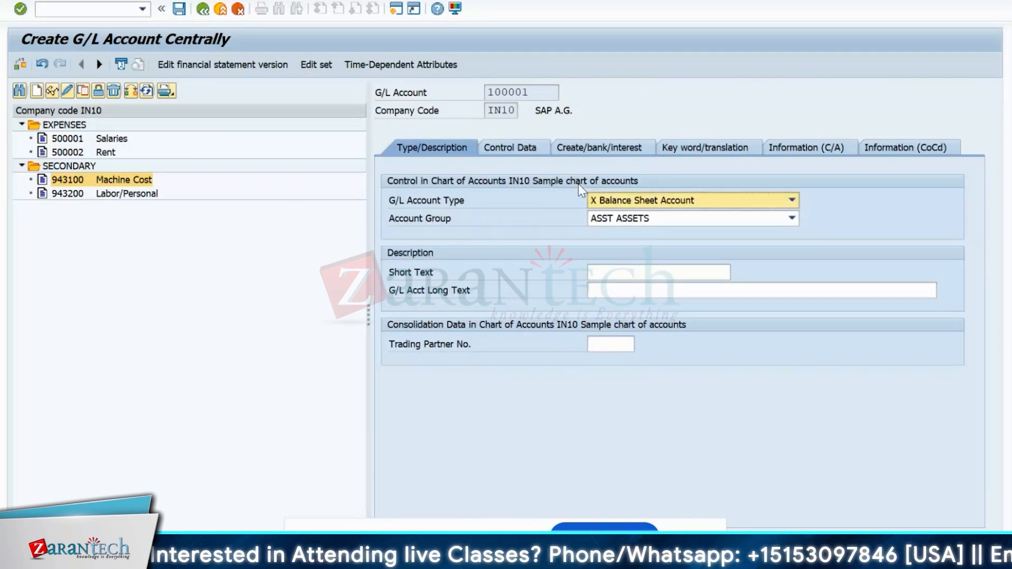
left_click(512, 149)
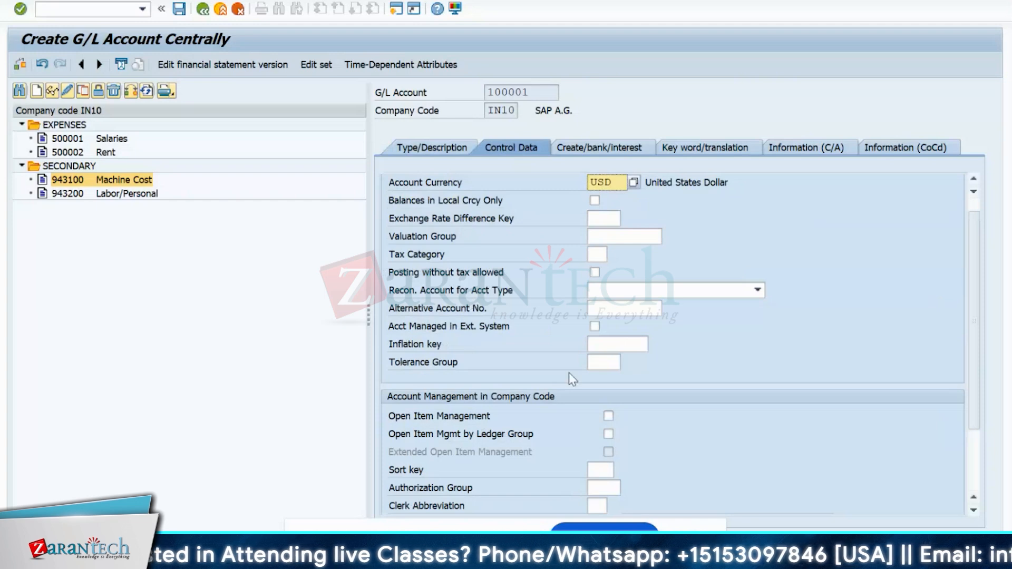
scroll(601, 381, "down", 2)
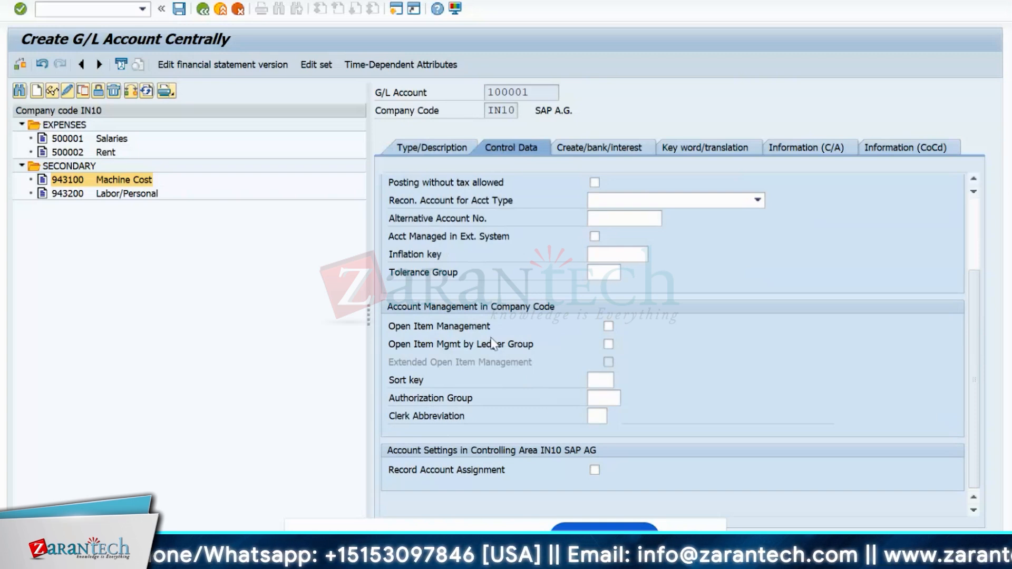
left_click(454, 148)
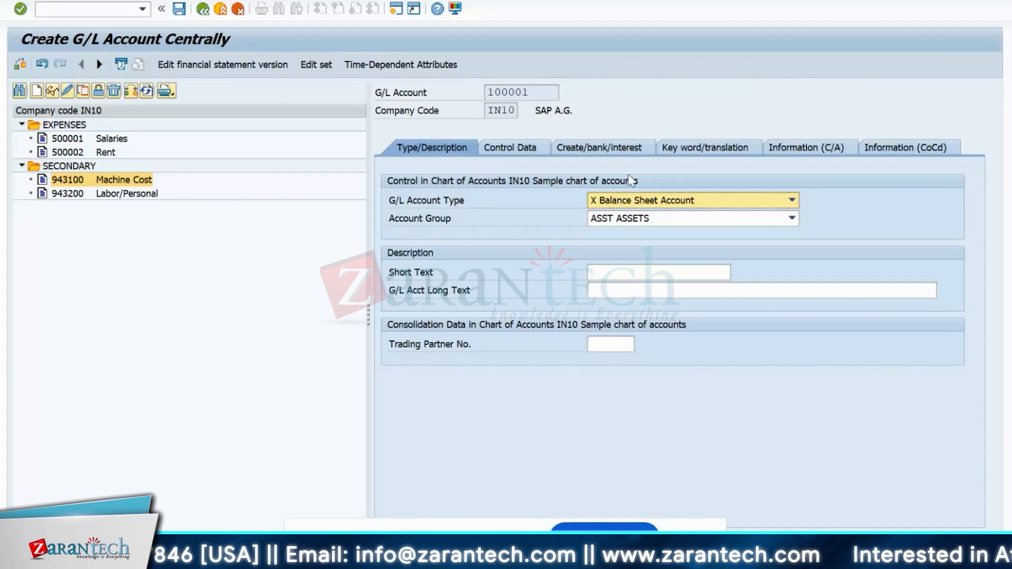
left_click(653, 201)
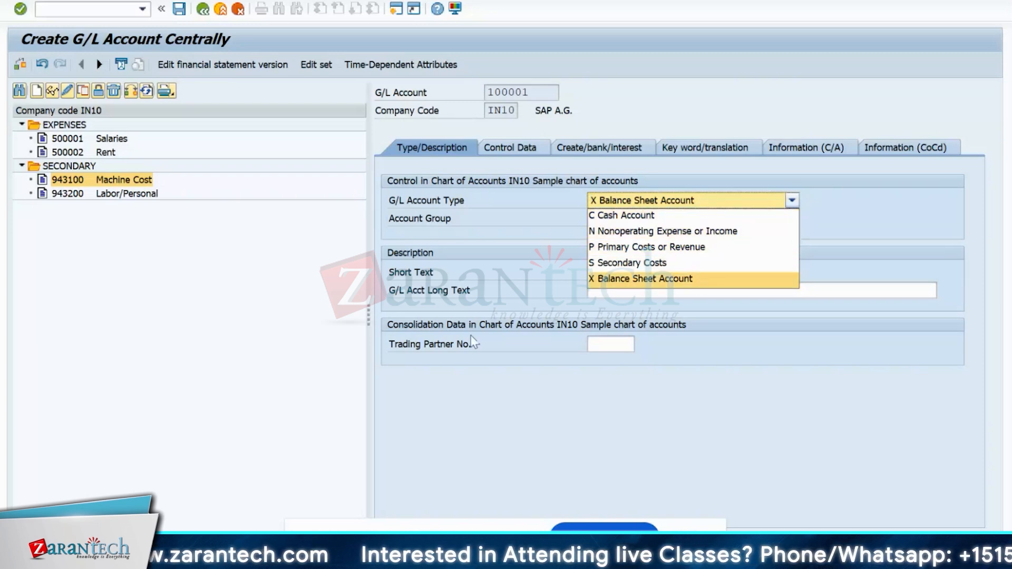
left_click(473, 365)
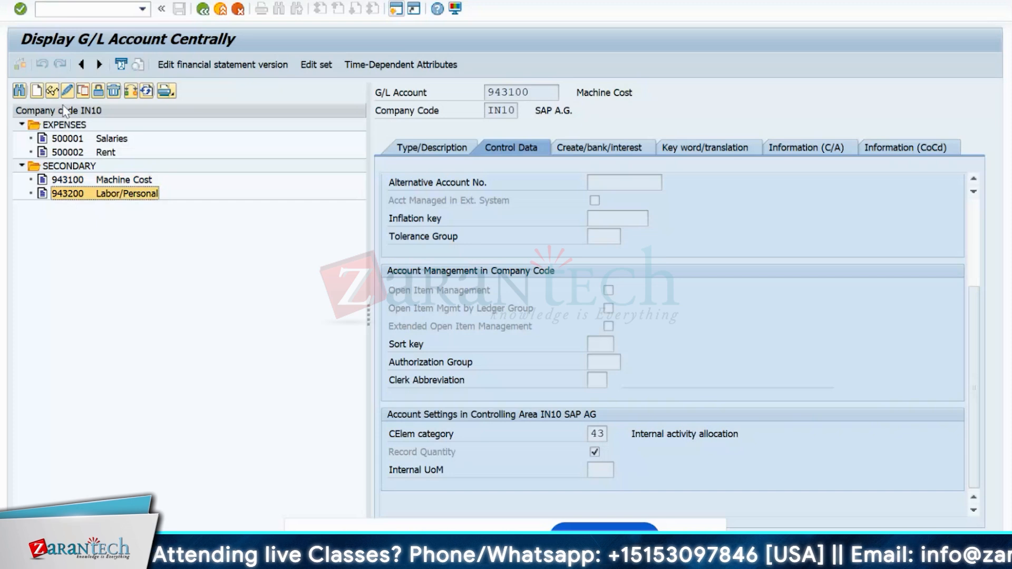
- Copy account 943200 to new account 943300 with texts 'Set Up' and save
left_click(82, 90)
left_click(224, 227)
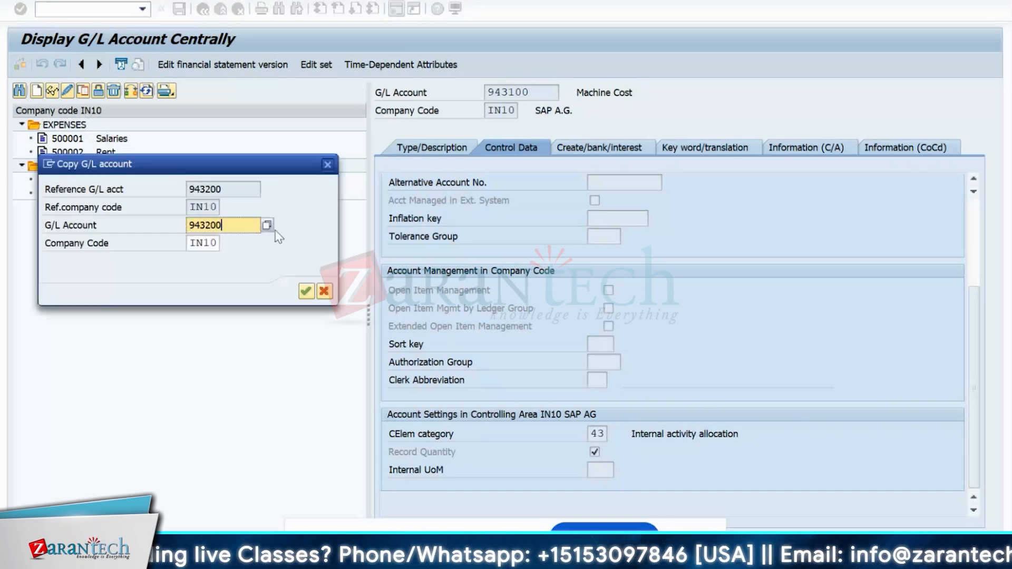
key("BackSpace")
key("BackSpace")
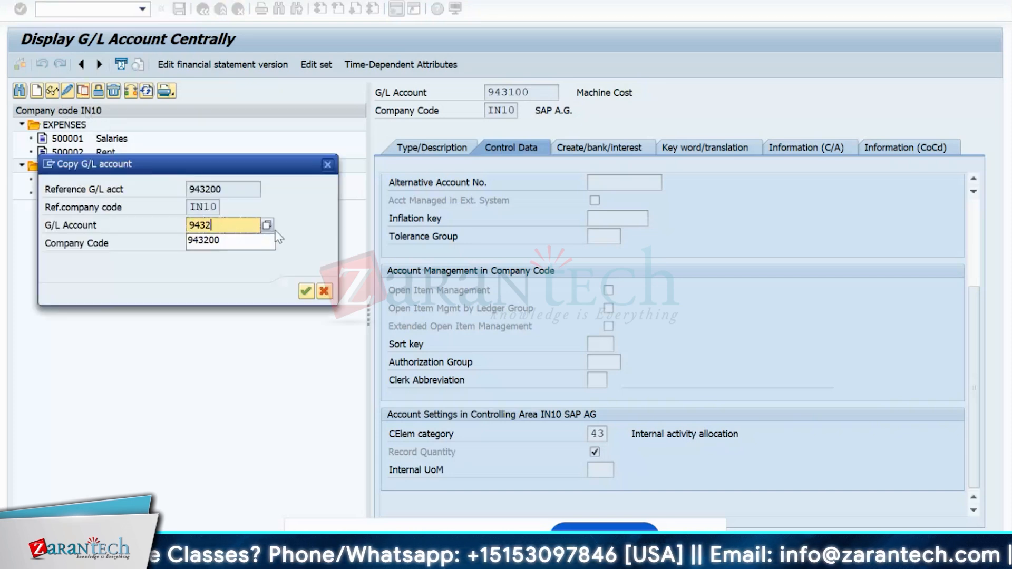
type("300")
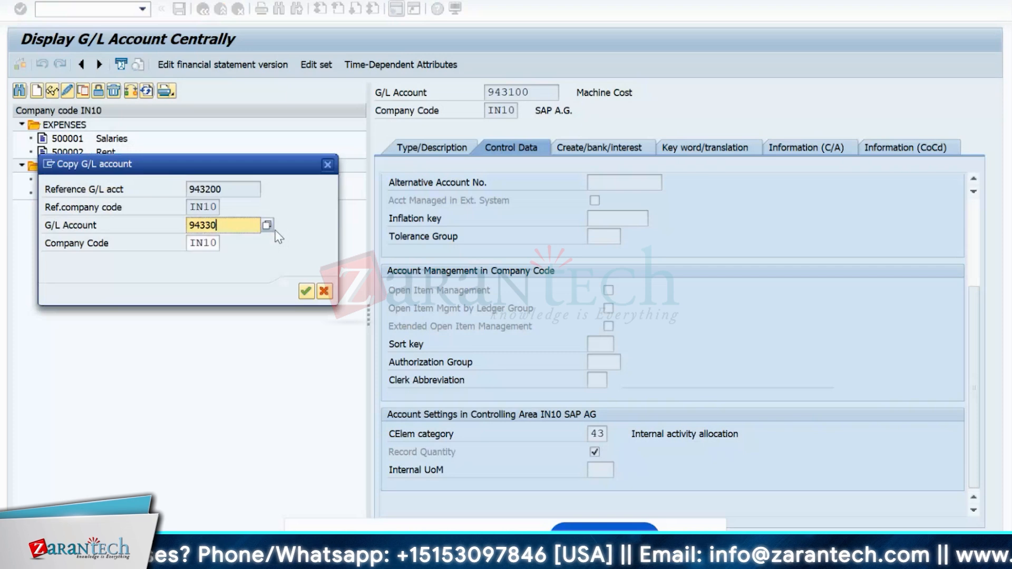
key("Return")
key("BackSpace")
key("BackSpace")
key("BackSpace")
key("BackSpace")
key("BackSpace")
key("BackSpace")
key("BackSpace")
key("BackSpace")
key("BackSpace")
key("BackSpace")
key("BackSpace")
key("BackSpace")
key("BackSpace")
key("BackSpace")
type("Set Up")
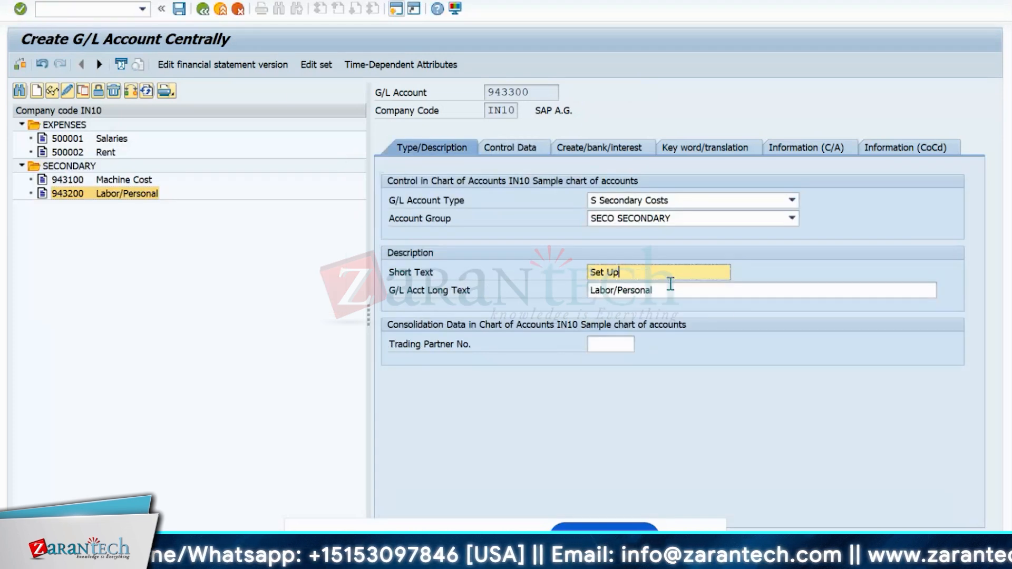
key("Tab")
type("Set Up")
key("Return")
key("ctrl+s")
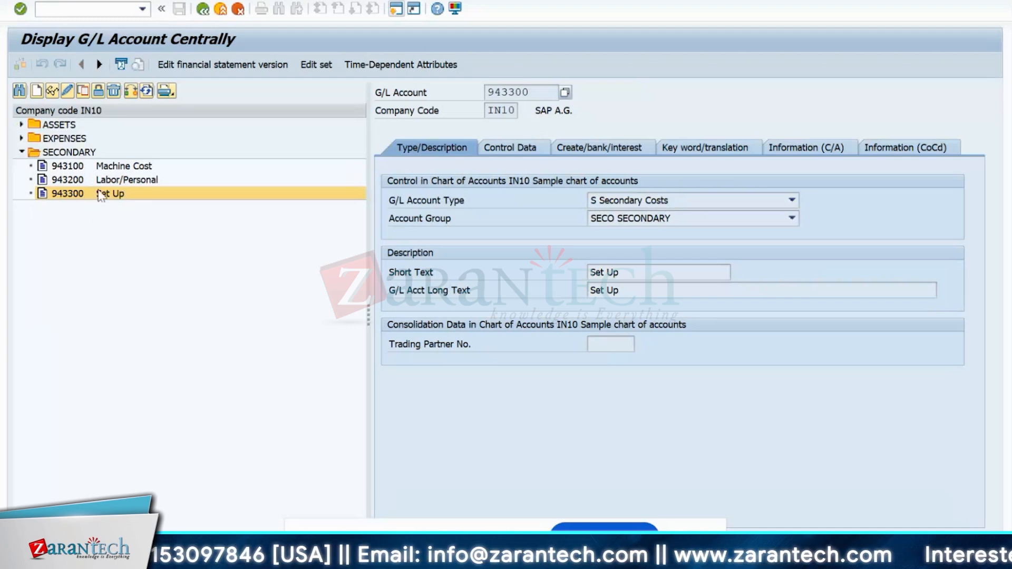
- Compare accounts 943100, 943200 and 943300, cancelling a second copy attempt
left_click(79, 167)
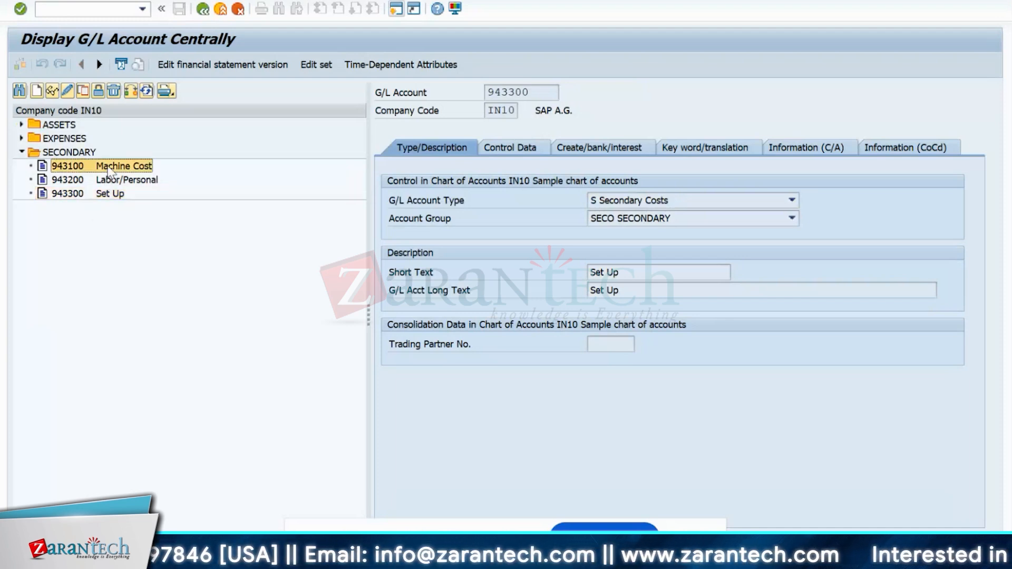
left_click(73, 182)
left_click(72, 193)
left_click(73, 181)
left_click(75, 168)
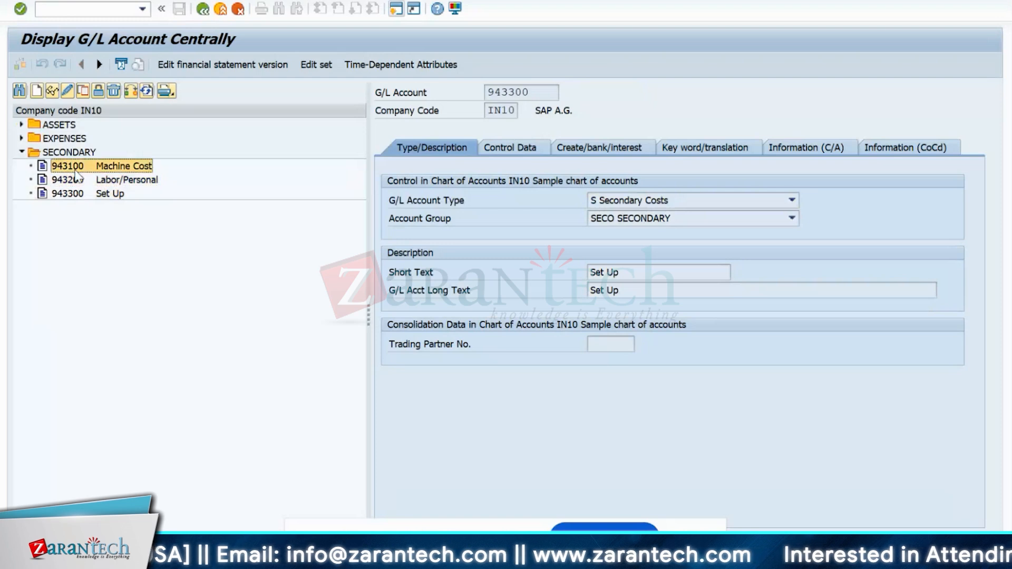
left_click(64, 194)
left_click(82, 91)
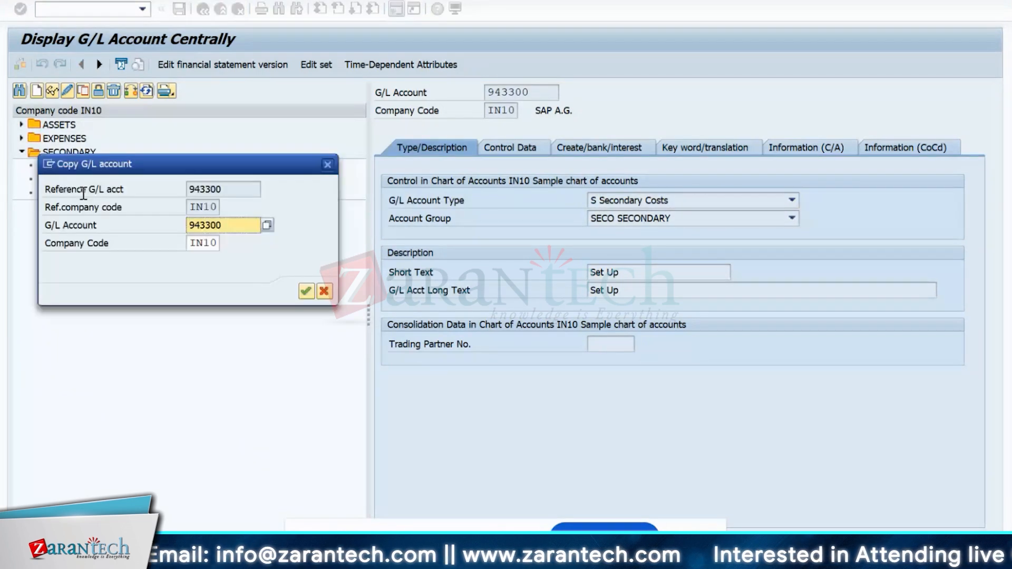
left_click(324, 291)
- Change 943300's short and long texts to 'Setup' and save it
left_click(68, 91)
left_click(606, 273)
key("BackSpace")
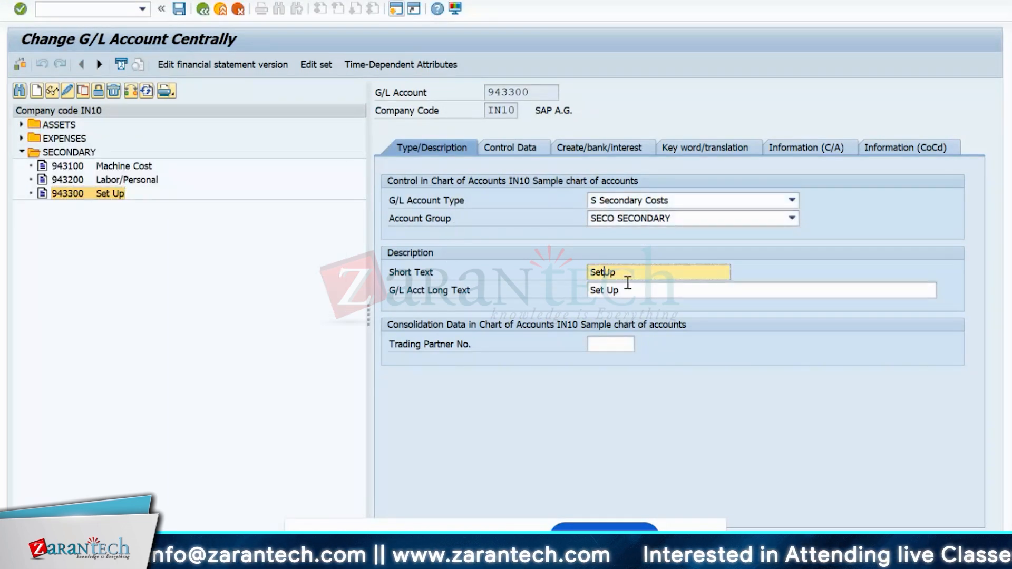
key("Delete")
type("u")
left_click_drag(619, 275, 578, 279)
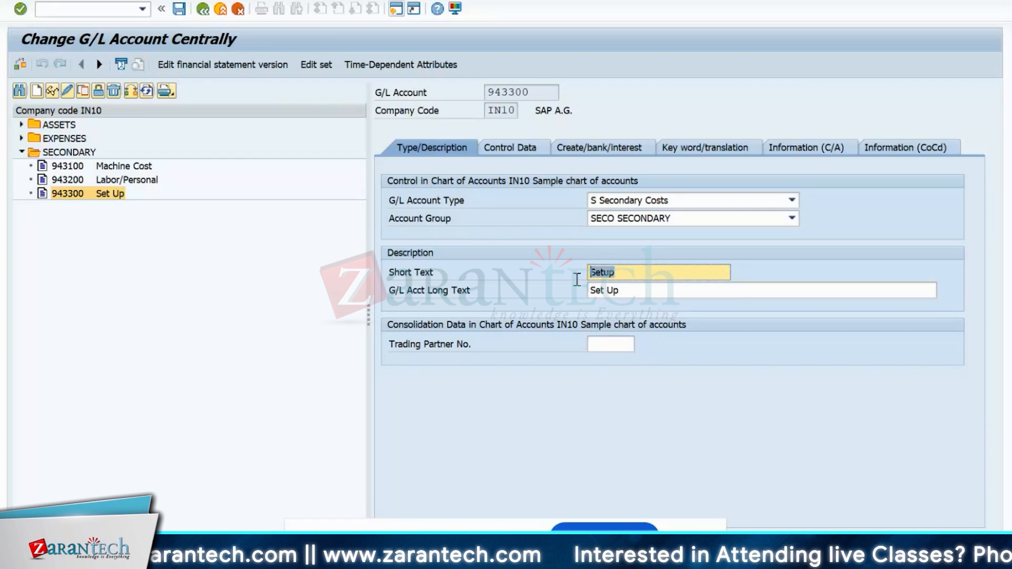
left_click(636, 288)
key("BackSpace")
key("BackSpace")
key("BackSpace")
key("BackSpace")
key("BackSpace")
key("BackSpace")
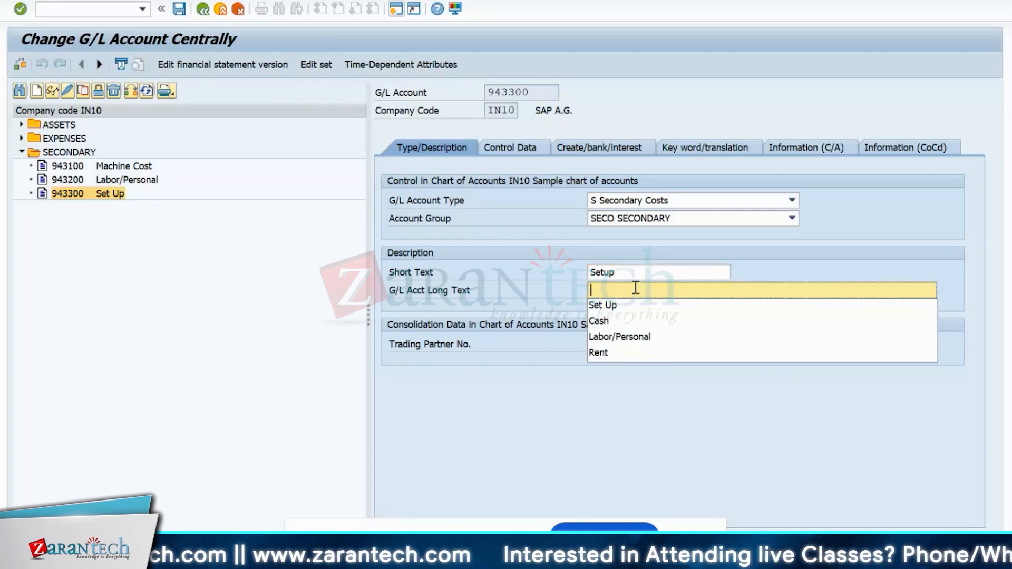
type("Setup")
key("Return")
key("ctrl+s")
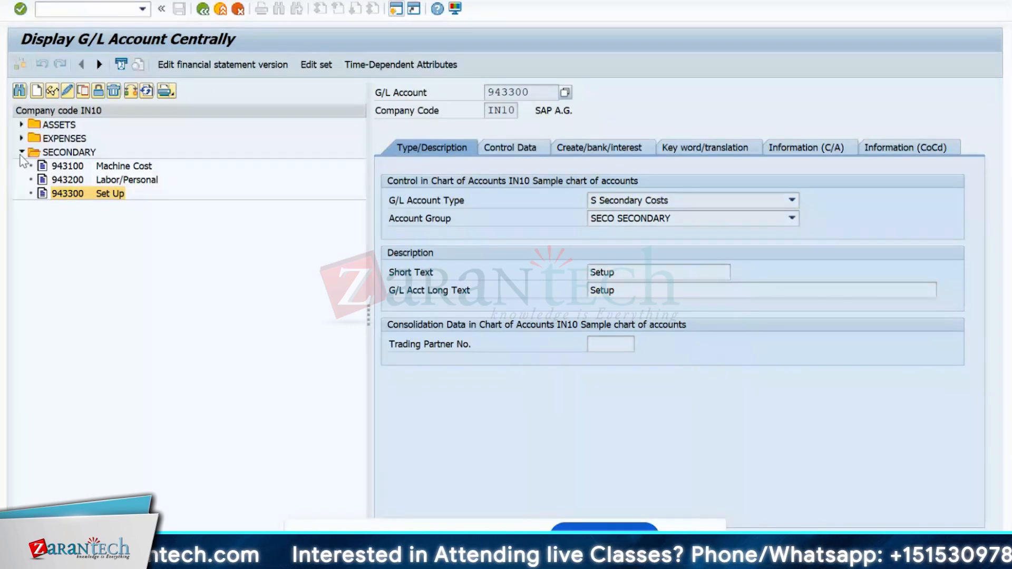
left_click(22, 152)
left_click(22, 138)
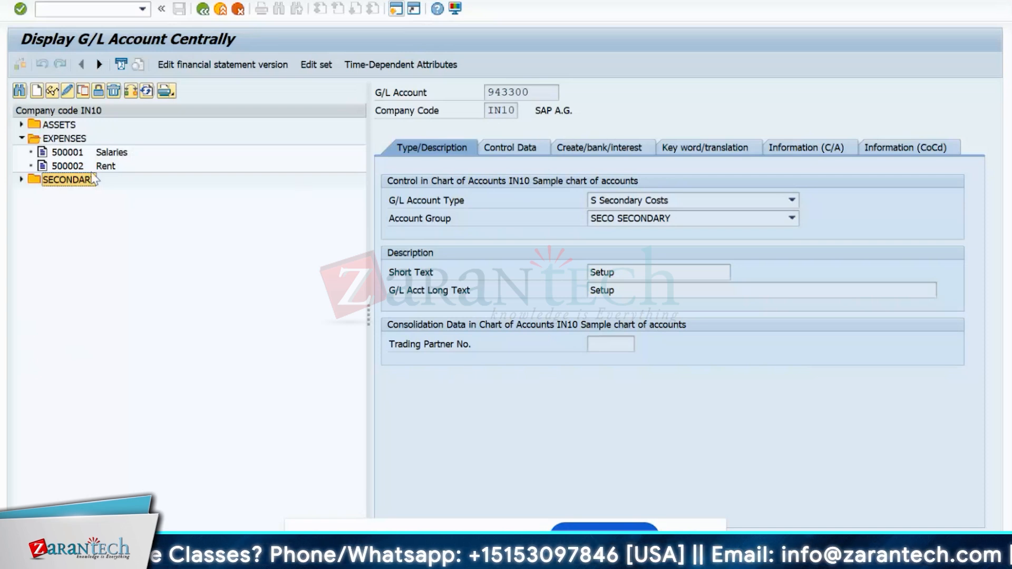
- Copy G/L account 500002 Rent to new account number 500003
left_click(73, 166)
right_click(75, 170)
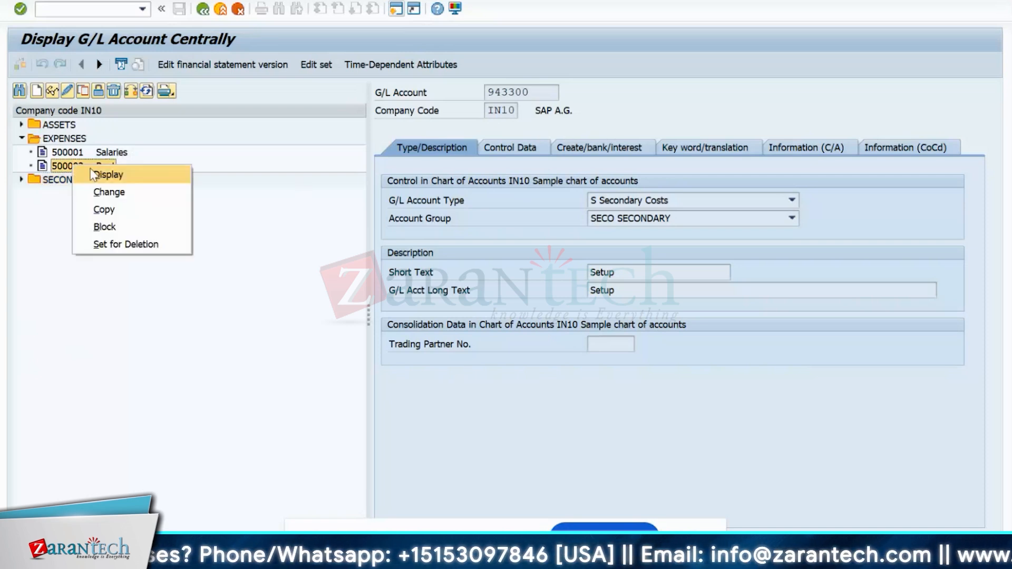
left_click(117, 210)
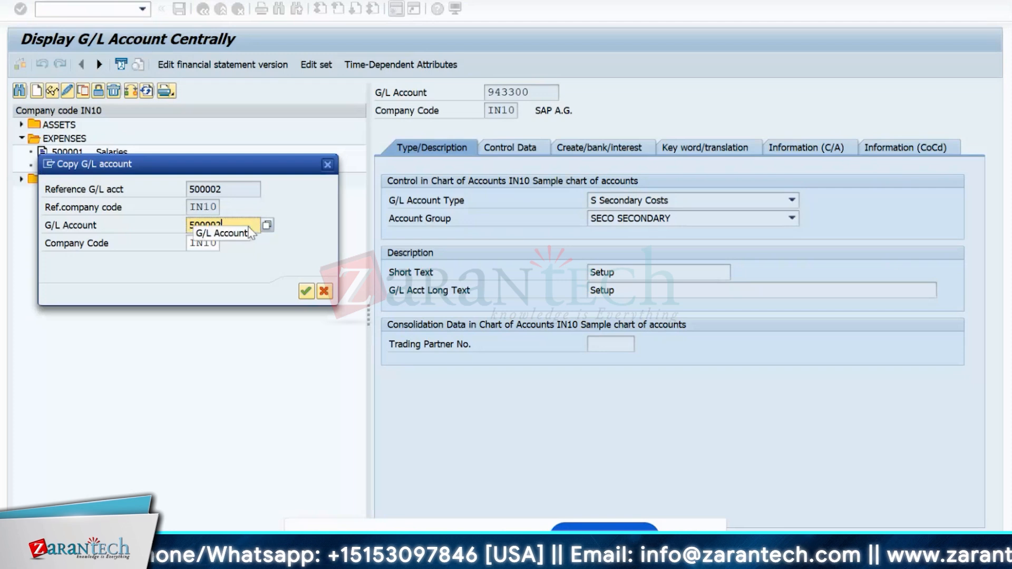
key("BackSpace")
type("3")
key("Return")
- Set short and long text of 500003 to Power and save it
double_click(635, 278)
type("Electr")
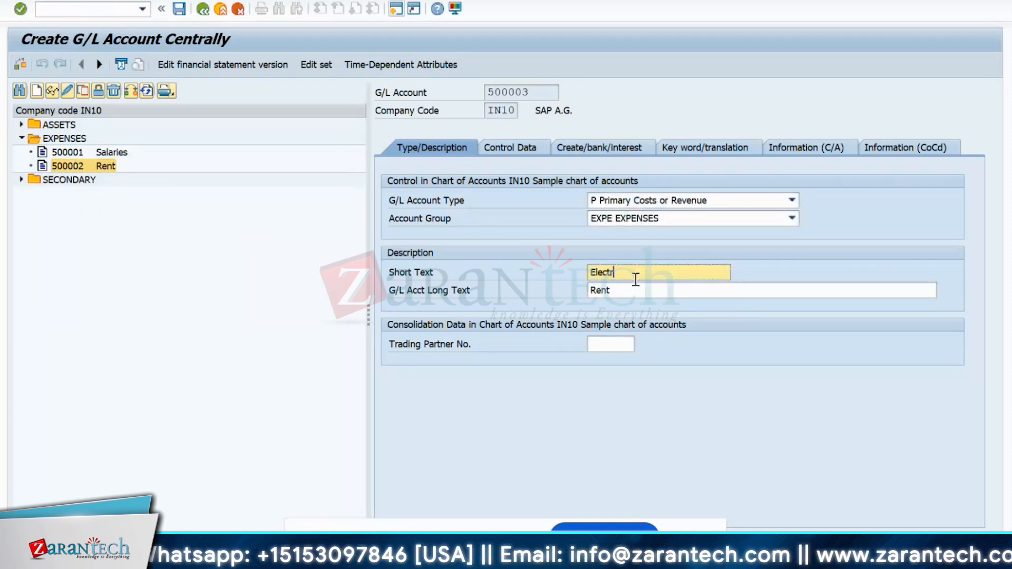
key("BackSpace")
key("BackSpace")
key("BackSpace")
key("BackSpace")
key("BackSpace")
key("BackSpace")
type("Power")
left_click(663, 288)
key("BackSpace")
key("BackSpace")
key("BackSpace")
key("BackSpace")
type("Powe")
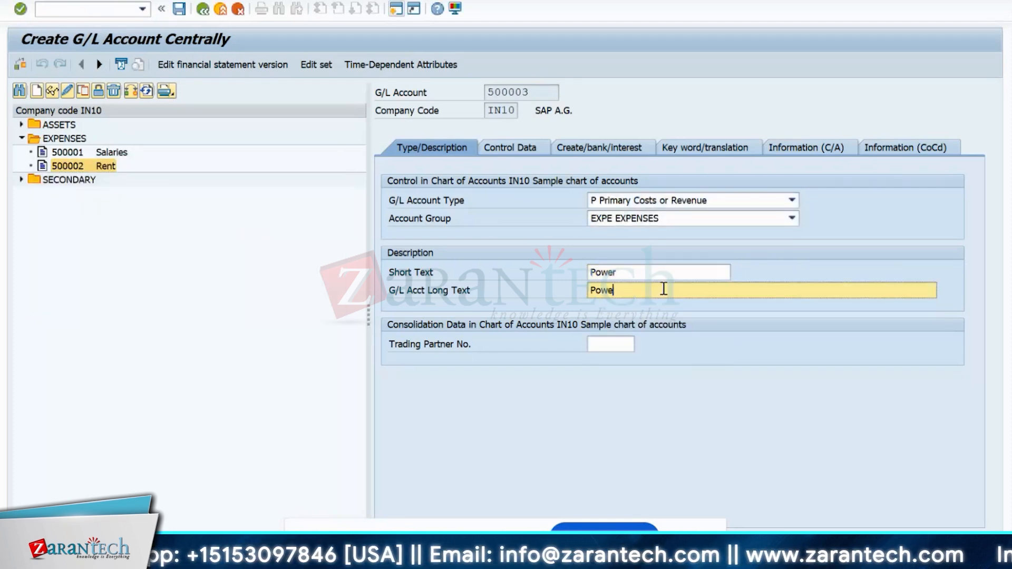
type("r")
key("ctrl+s")
- Copy the Power account to 500004, name it Fuel in both texts, and save
right_click(108, 180)
left_click(126, 208)
key("BackSpace")
type("4")
key("Return")
left_click(650, 272)
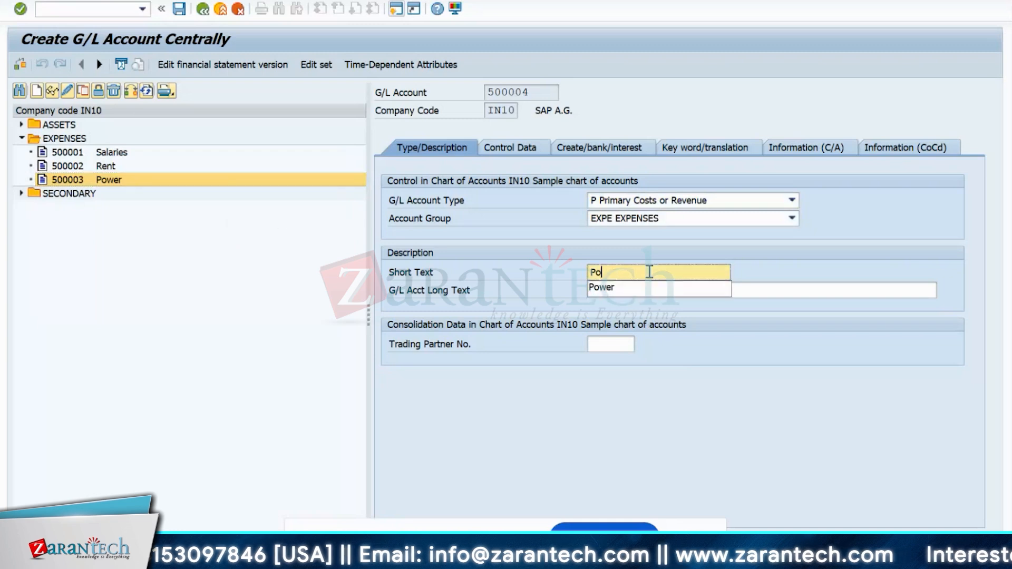
key("BackSpace")
key("BackSpace")
type("Fuel")
left_click(656, 289)
key("BackSpace")
key("BackSpace")
key("BackSpace")
key("BackSpace")
key("BackSpace")
type("Fuel")
key("Return")
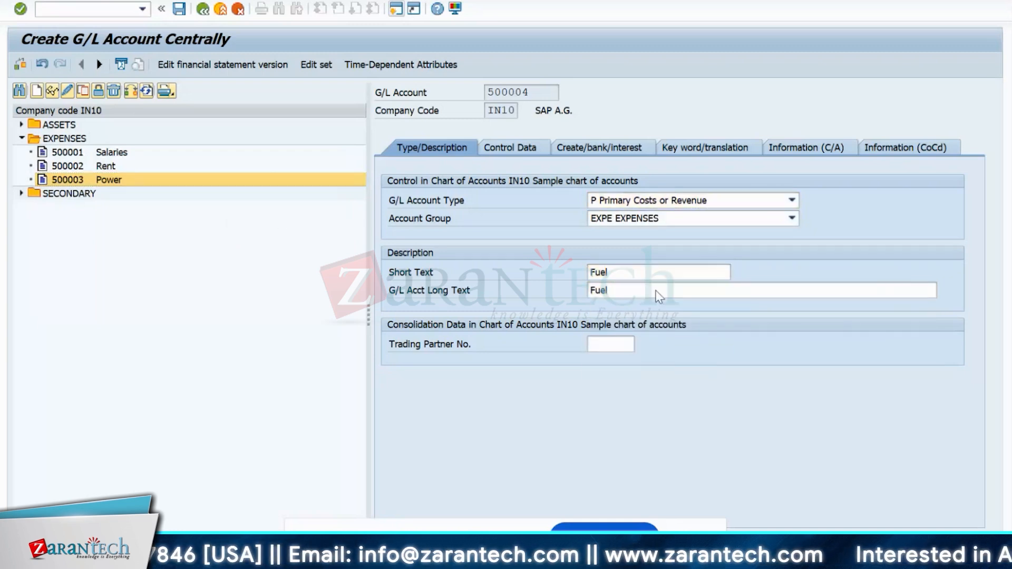
key("ctrl+s")
- Copy the Fuel account to 500005 with short and long text Gas, and save
right_click(108, 194)
left_click(127, 223)
key("BackSpace")
type("5")
key("Return")
left_click(671, 272)
key("BackSpace")
key("BackSpace")
key("BackSpace")
key("BackSpace")
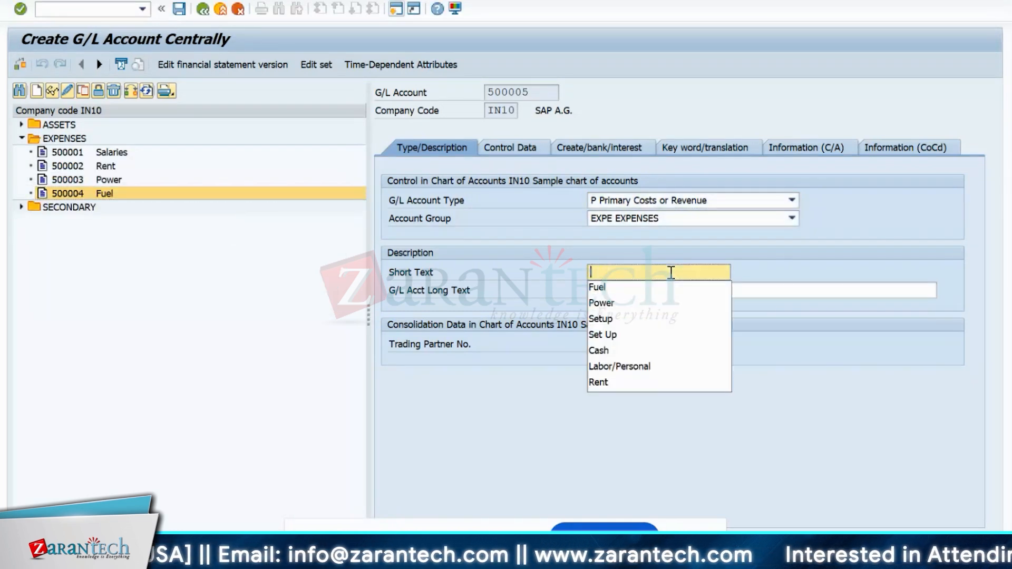
type("Gas")
left_click(640, 290)
key("BackSpace")
key("BackSpace")
key("BackSpace")
key("BackSpace")
type("Gas")
key("Return")
key("ctrl+s")
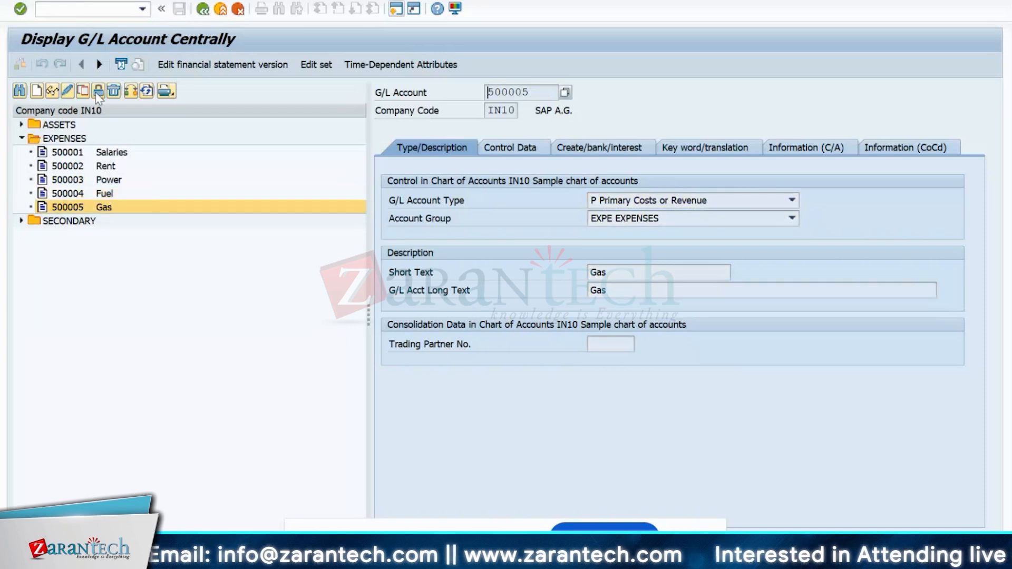
- Create account 500010 from the Gas account with Depreciation as short and long text
left_click(98, 92)
key("BackSpace")
key("BackSpace")
type("10")
key("Return")
left_click(683, 274)
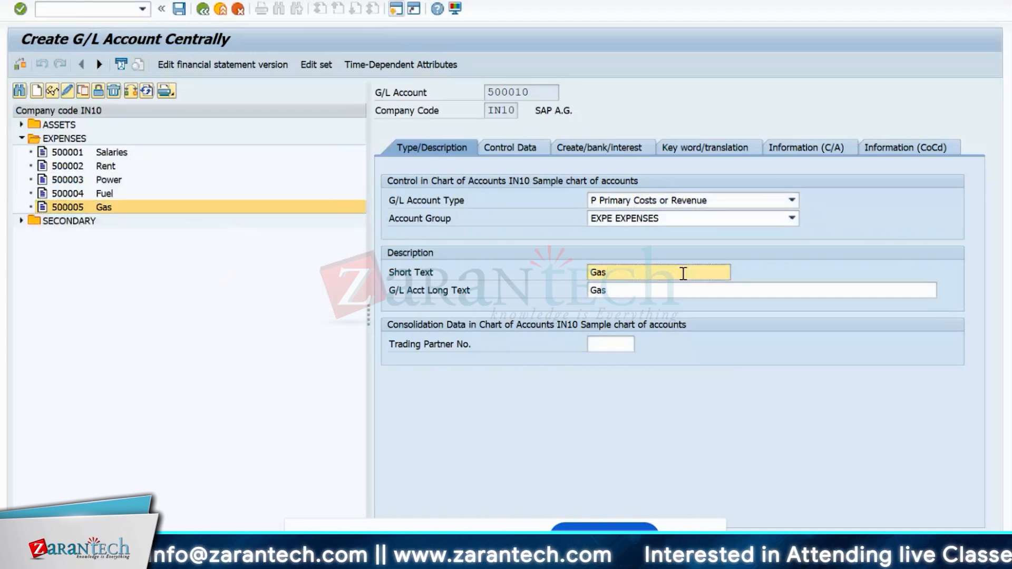
key("BackSpace")
key("BackSpace")
key("BackSpace")
type("Depreciation")
left_click_drag(683, 274, 580, 271)
key("ctrl+c")
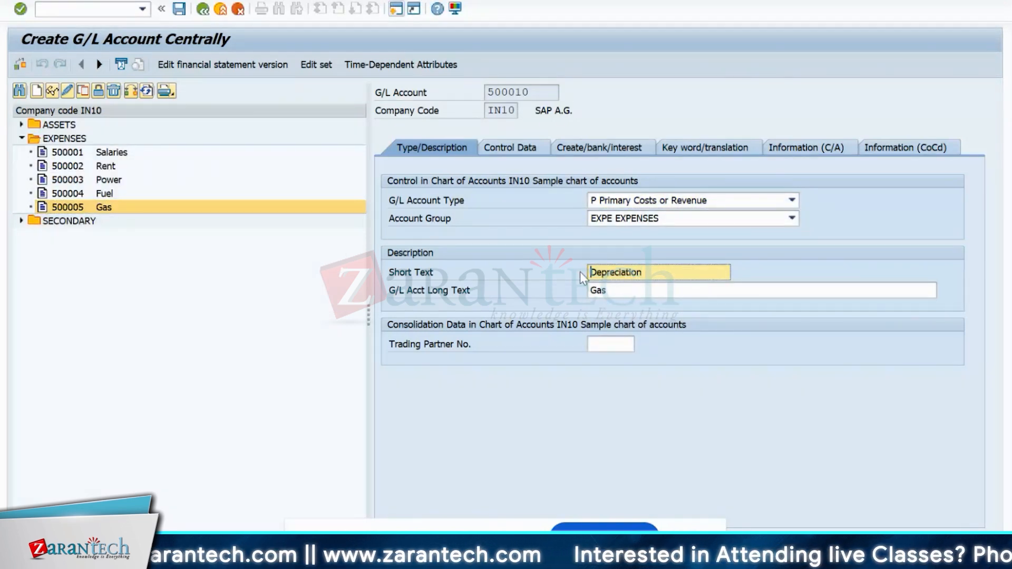
left_click(624, 286)
key("BackSpace")
key("BackSpace")
key("BackSpace")
key("ctrl+v")
key("Return")
- Copy the Depreciation account to 500011 named Maintanance, and save
left_click(180, 10)
right_click(67, 222)
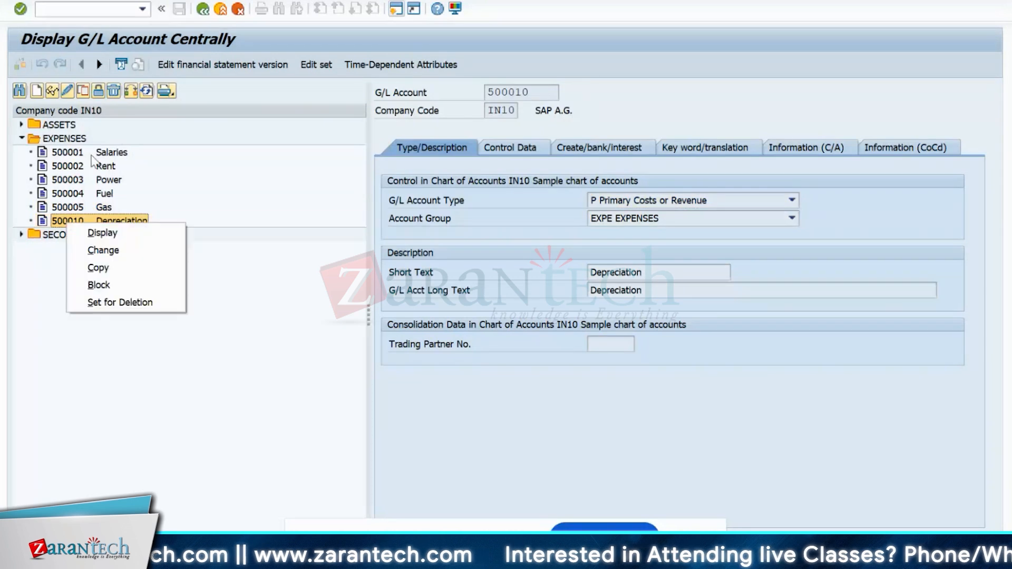
left_click(98, 267)
left_click(228, 225)
key("BackSpace")
type("1")
key("Return")
left_click(691, 273)
key("BackSpace")
key("BackSpace")
key("BackSpace")
key("BackSpace")
key("BackSpace")
key("BackSpace")
key("BackSpace")
key("BackSpace")
key("BackSpace")
key("BackSpace")
key("BackSpace")
key("BackSpace")
type("R")
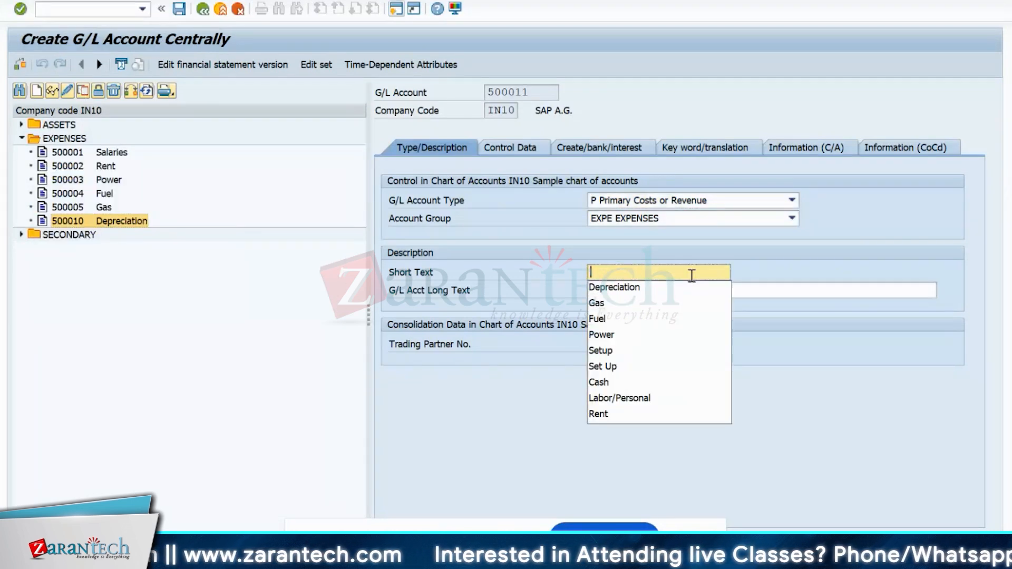
type("Maintanance")
key("Tab")
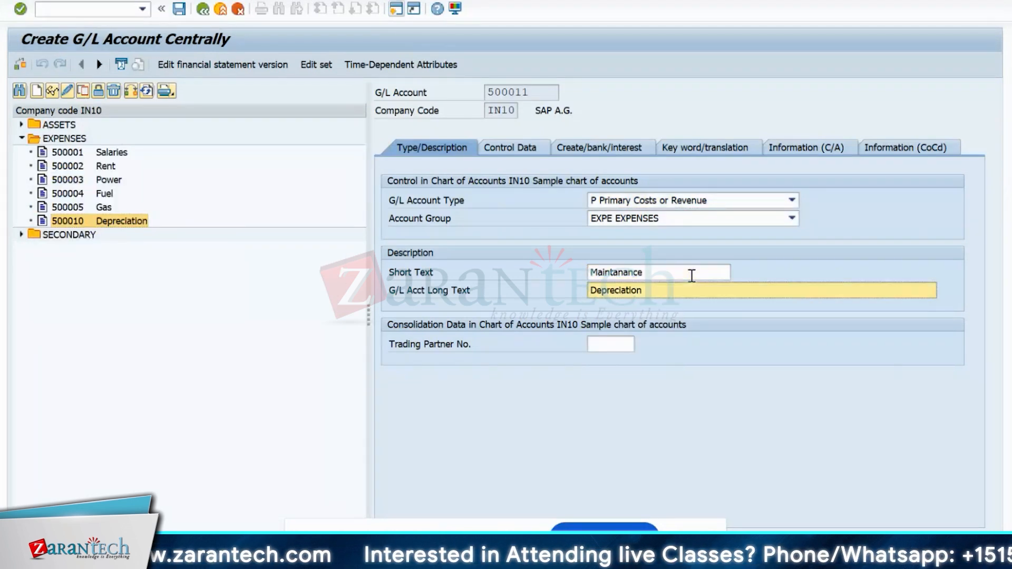
type("Maintanancen")
key("ctrl+s")
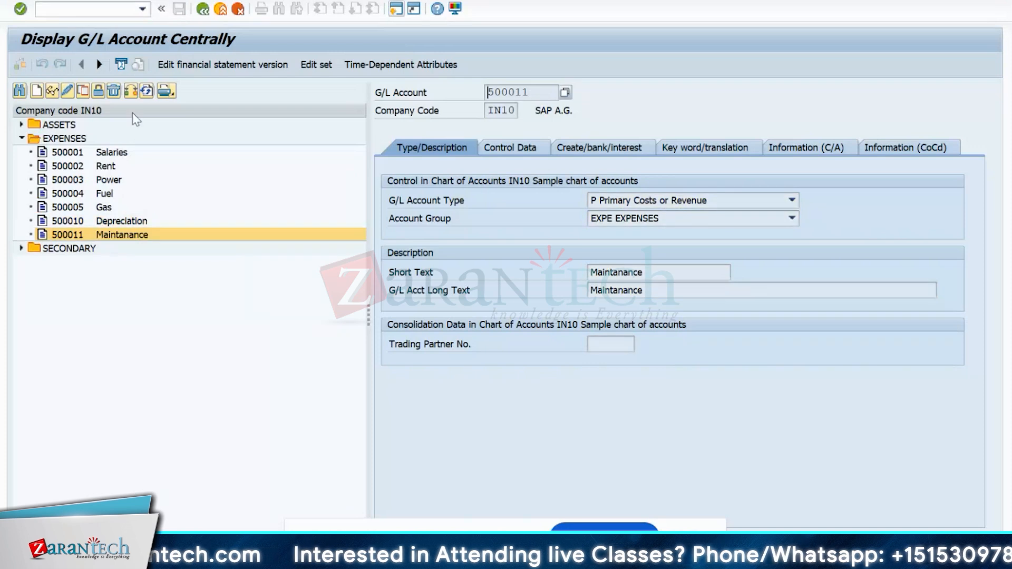
- Copy the Gas account to new account number 500006
left_click(89, 210)
left_click(83, 90)
left_click(242, 231)
key("BackSpace")
type("6")
key("Return")
left_click(646, 275)
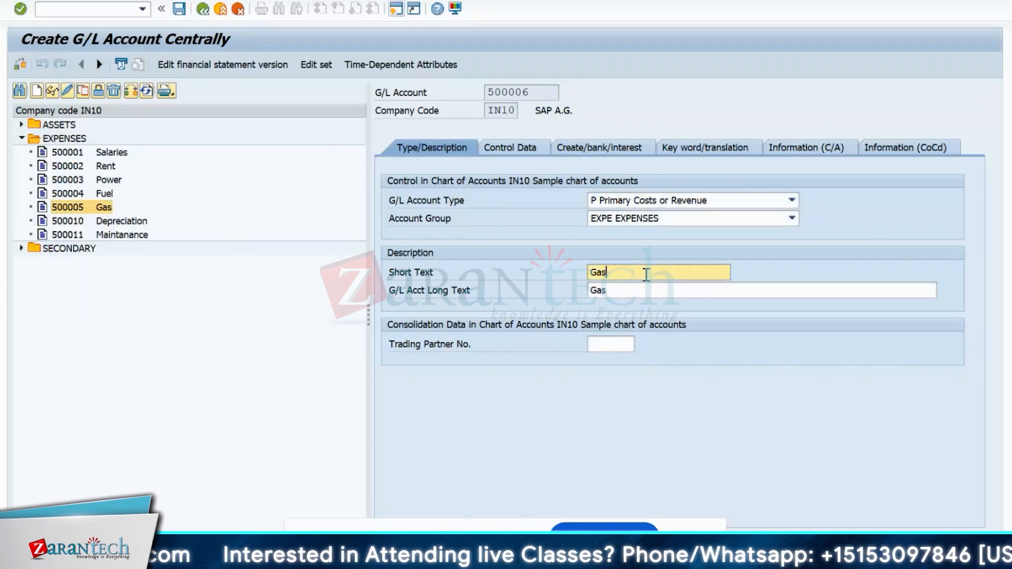
- Set short and long text of 500006 to Environmental Cost and save it
key("BackSpace")
key("BackSpace")
key("BackSpace")
type("T")
key("BackSpace")
type("Environmental Cost")
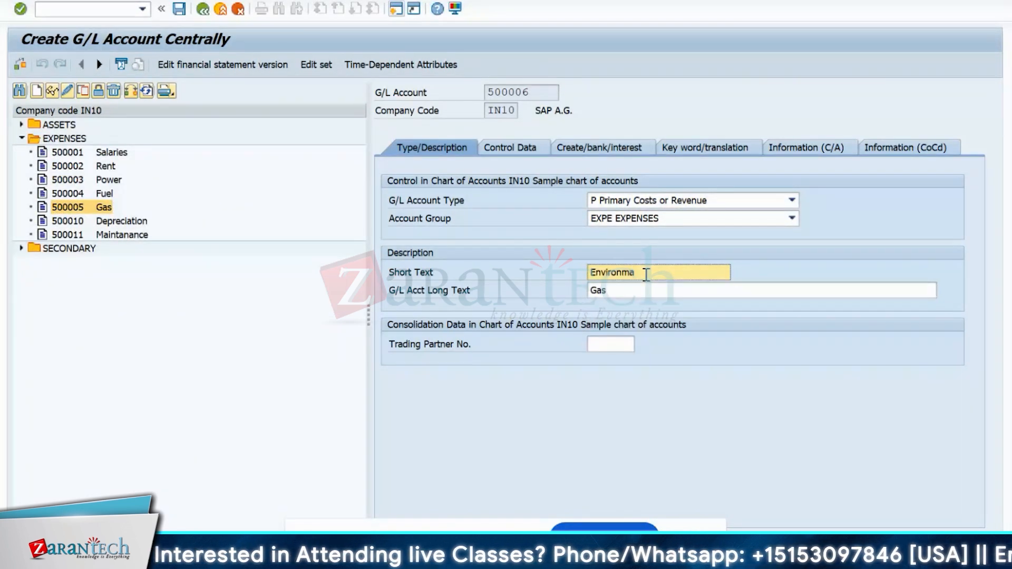
left_click_drag(678, 275, 589, 276)
key("ctrl+c")
left_click(636, 288)
key("BackSpace")
key("BackSpace")
key("BackSpace")
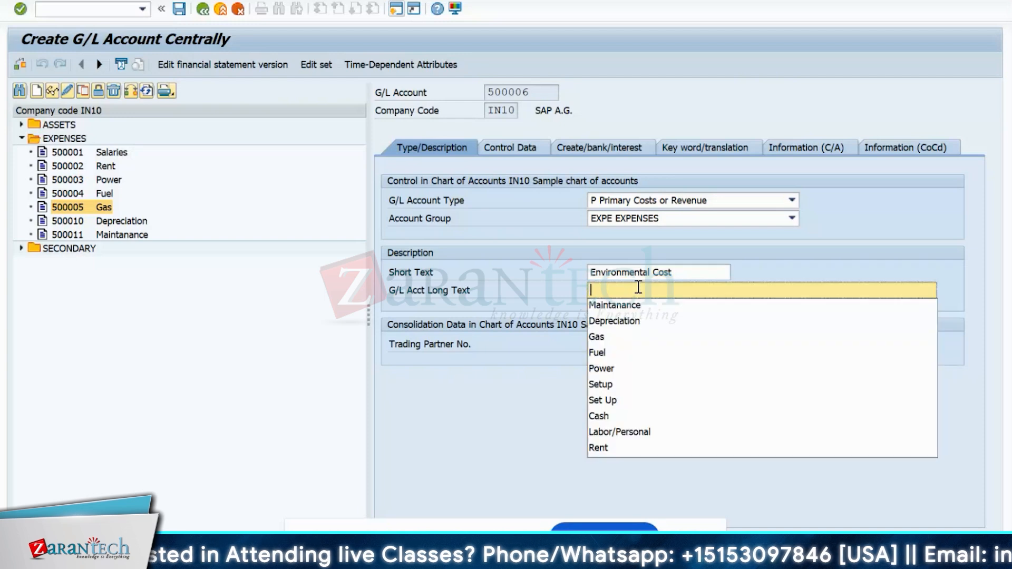
key("ctrl+v")
key("Return")
key("ctrl+s")
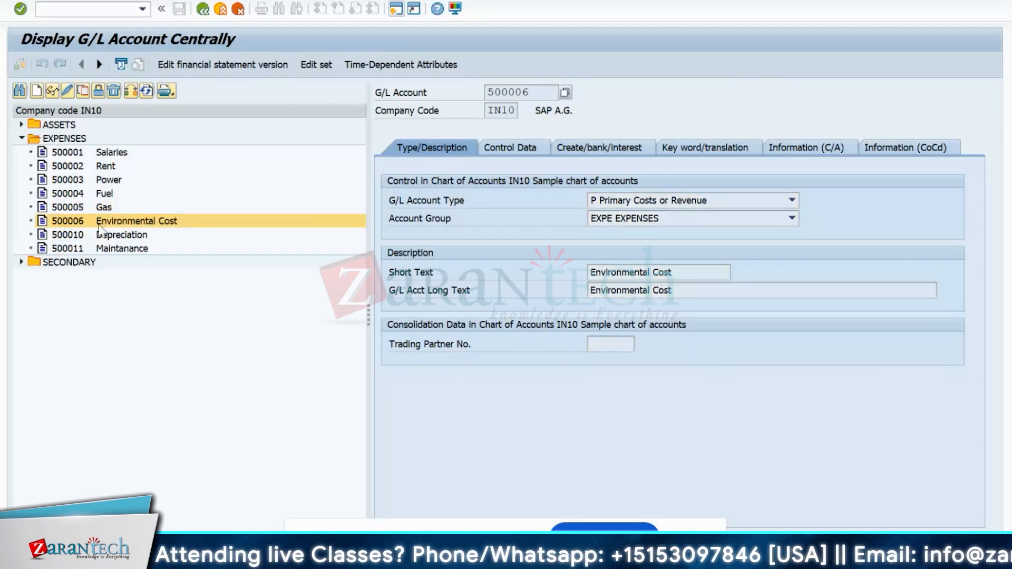
- Copy the Environmental Cost account to 500007 named Travelling, and save
left_click(83, 91)
left_click(246, 225)
key("BackSpace")
type("7")
key("Return")
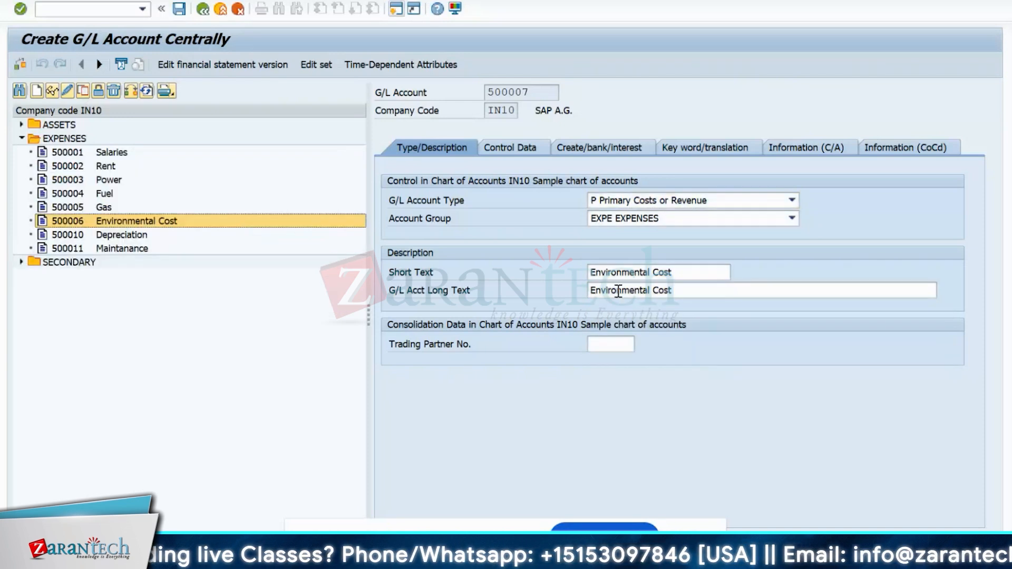
left_click(680, 272)
key("BackSpace")
key("BackSpace")
key("BackSpace")
key("BackSpace")
key("BackSpace")
key("BackSpace")
key("BackSpace")
key("BackSpace")
key("BackSpace")
key("BackSpace")
key("BackSpace")
key("BackSpace")
key("BackSpace")
key("BackSpace")
key("BackSpace")
key("BackSpace")
key("BackSpace")
key("BackSpace")
type("Travelling")
left_click(733, 290)
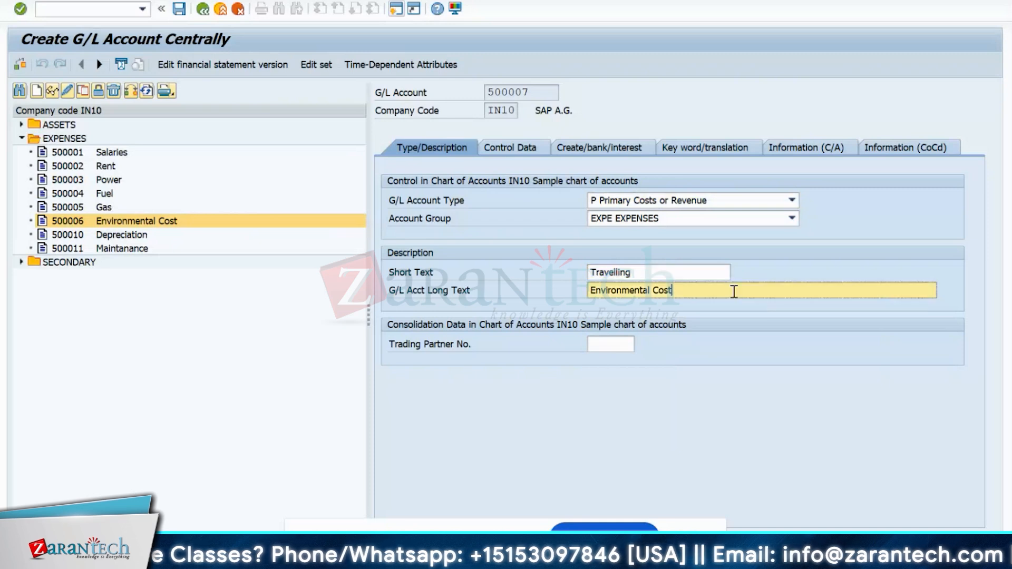
key("BackSpace")
key("BackSpace")
key("BackSpace")
key("BackSpace")
key("BackSpace")
key("BackSpace")
key("BackSpace")
key("BackSpace")
key("BackSpace")
key("BackSpace")
key("BackSpace")
key("BackSpace")
key("BackSpace")
key("BackSpace")
key("BackSpace")
key("BackSpace")
key("BackSpace")
key("BackSpace")
type("Travelling")
key("ctrl+s")
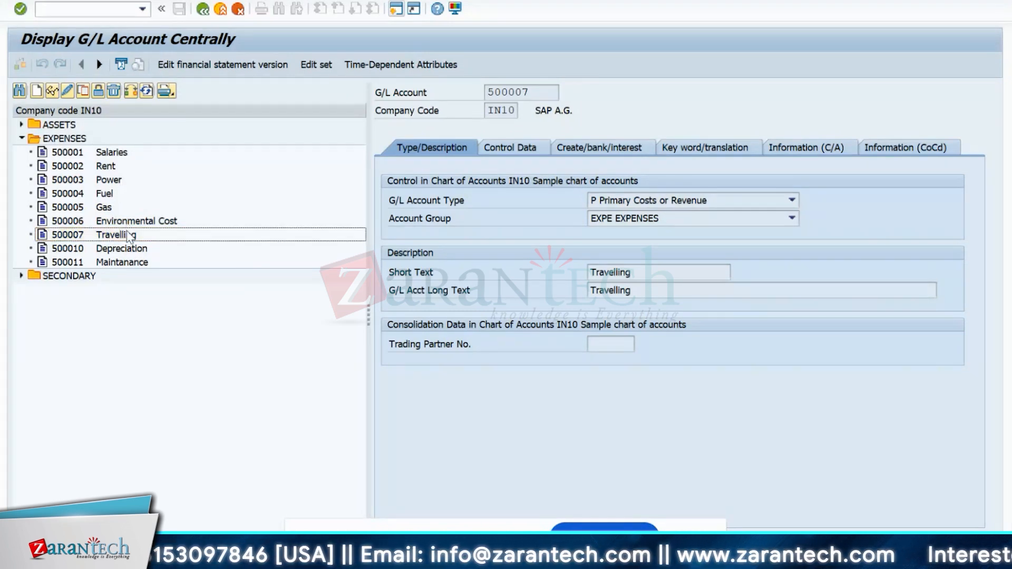
- Expand SECONDARY and ASSETS to list Machine Cost, Labor/Personal, Setup and Cash accounts
left_click(120, 248)
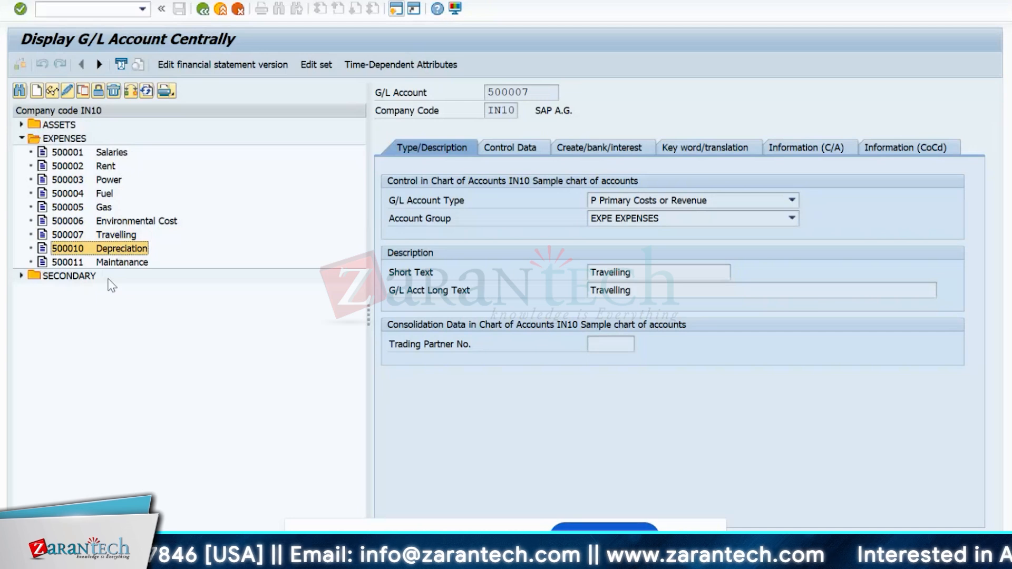
left_click(114, 262)
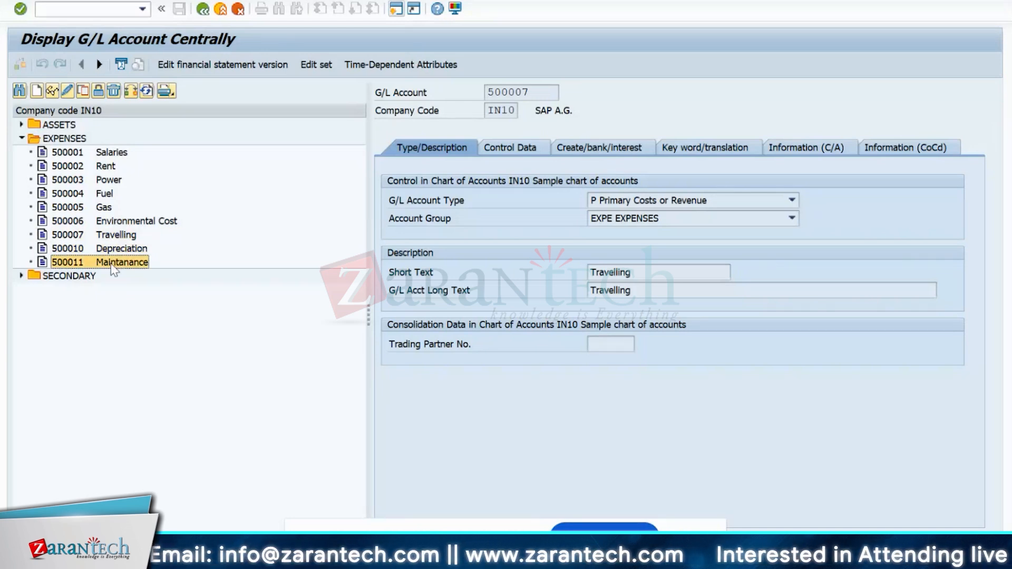
left_click(22, 275)
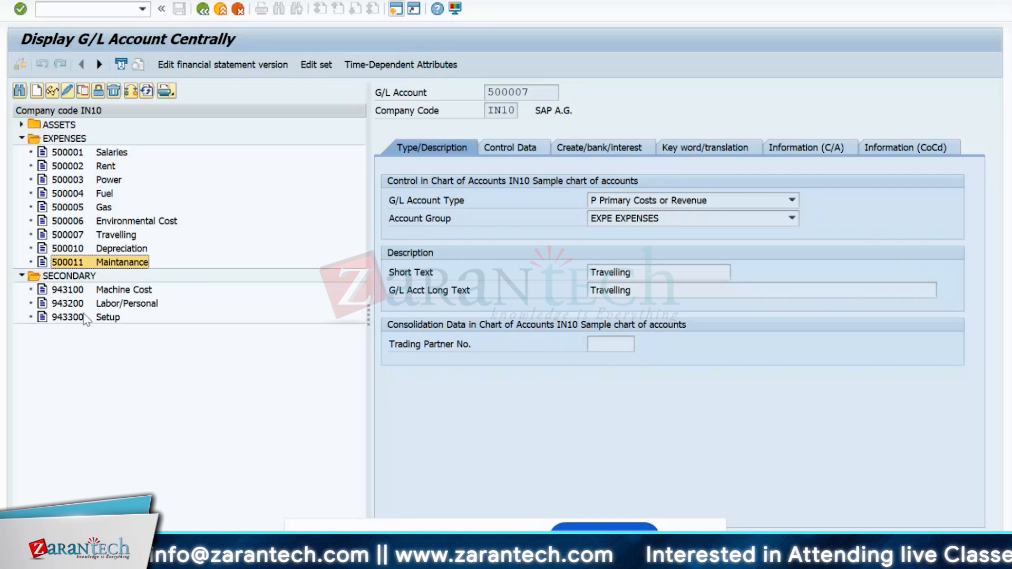
left_click(134, 290)
left_click(105, 305)
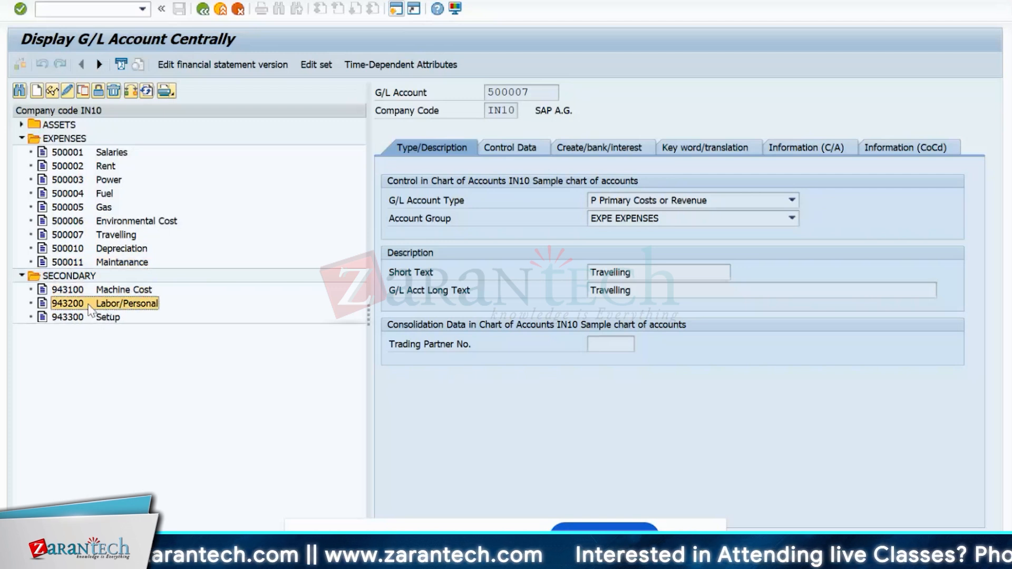
left_click(102, 291)
left_click(114, 317)
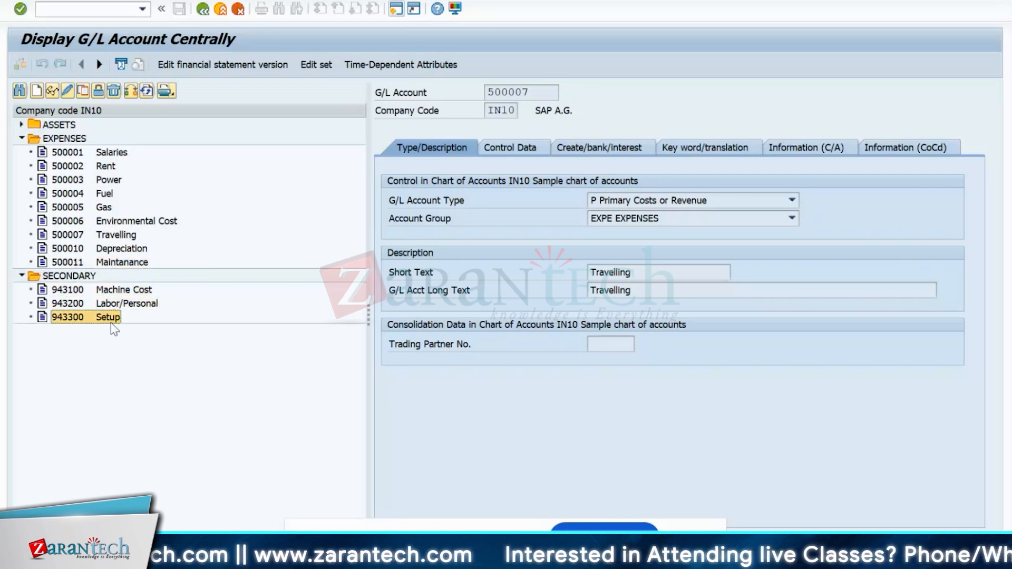
left_click(21, 125)
left_click(58, 138)
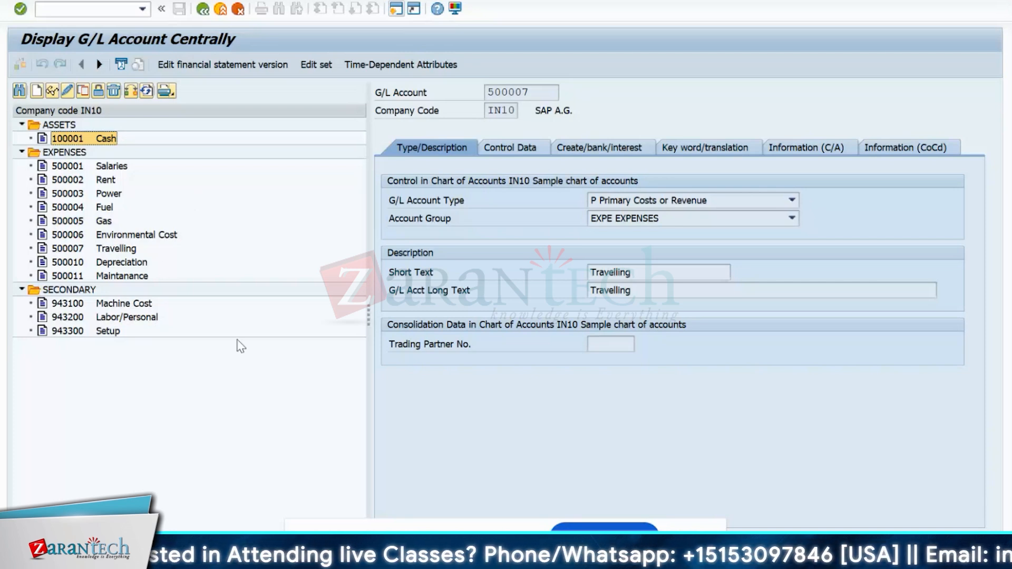
left_click(93, 304)
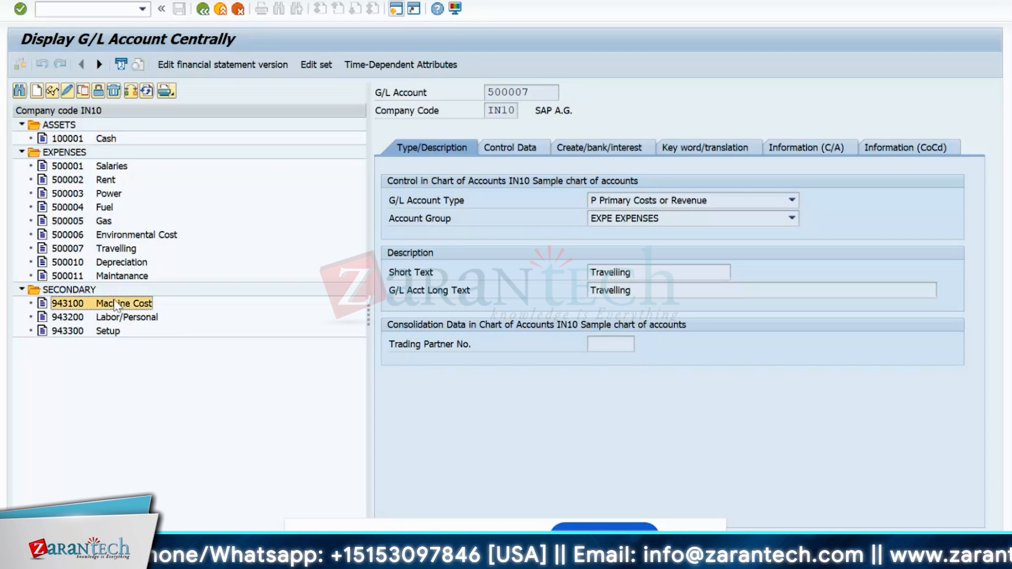
left_click(94, 317)
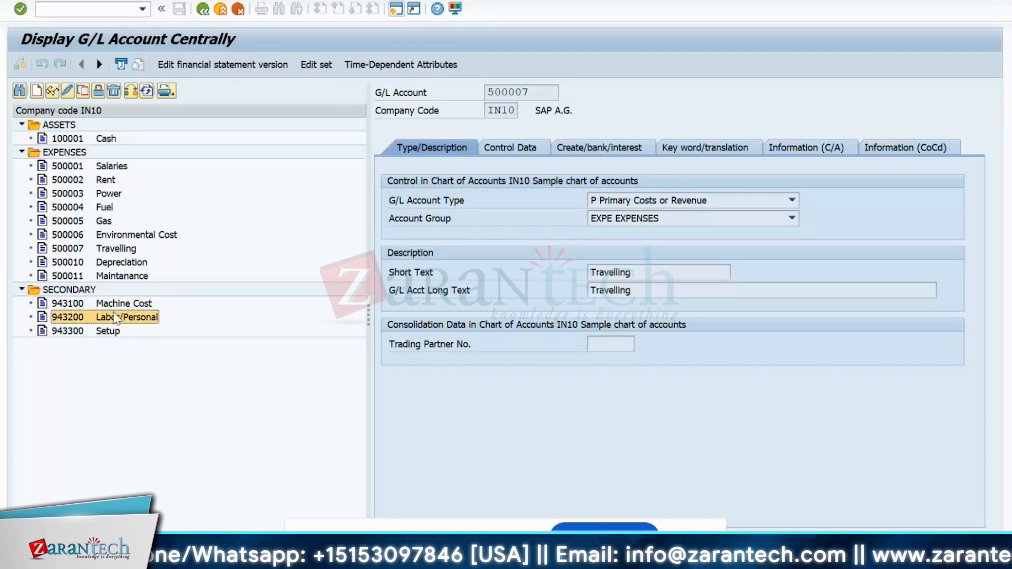
left_click(70, 332)
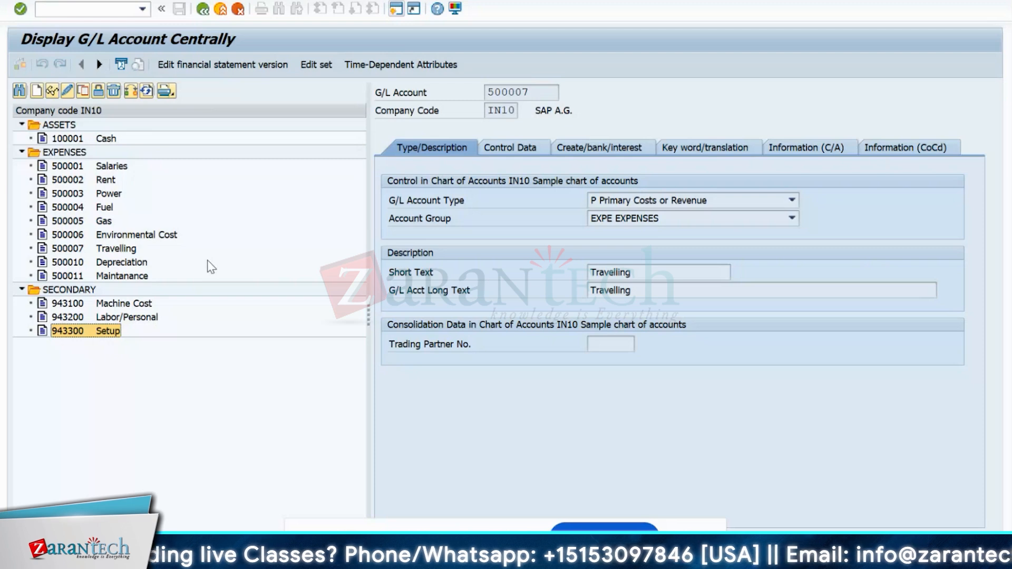
- Collapse the SECONDARY folder in the IN10 account tree
left_click(21, 290)
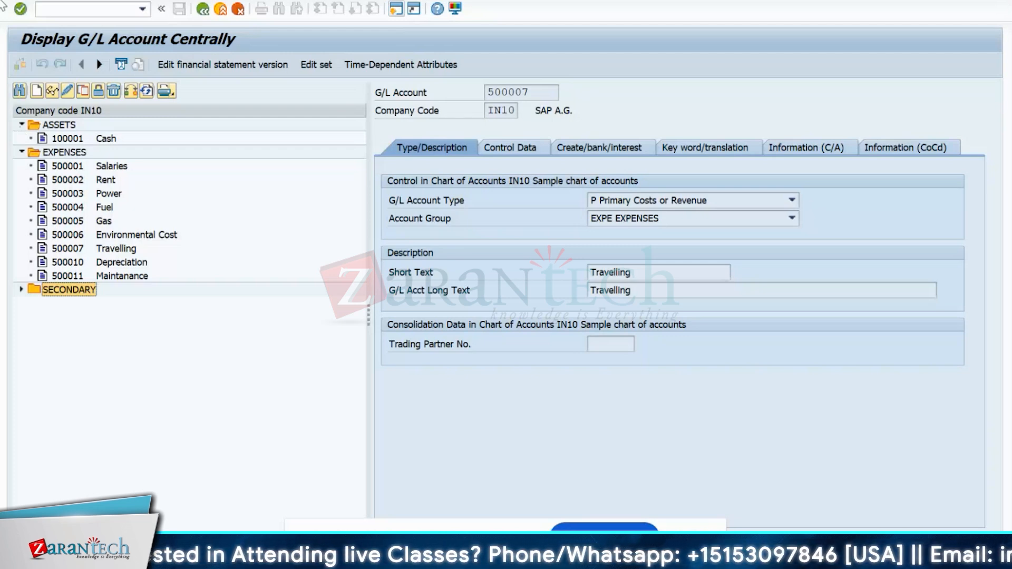
left_click(20, 290)
left_click(55, 317)
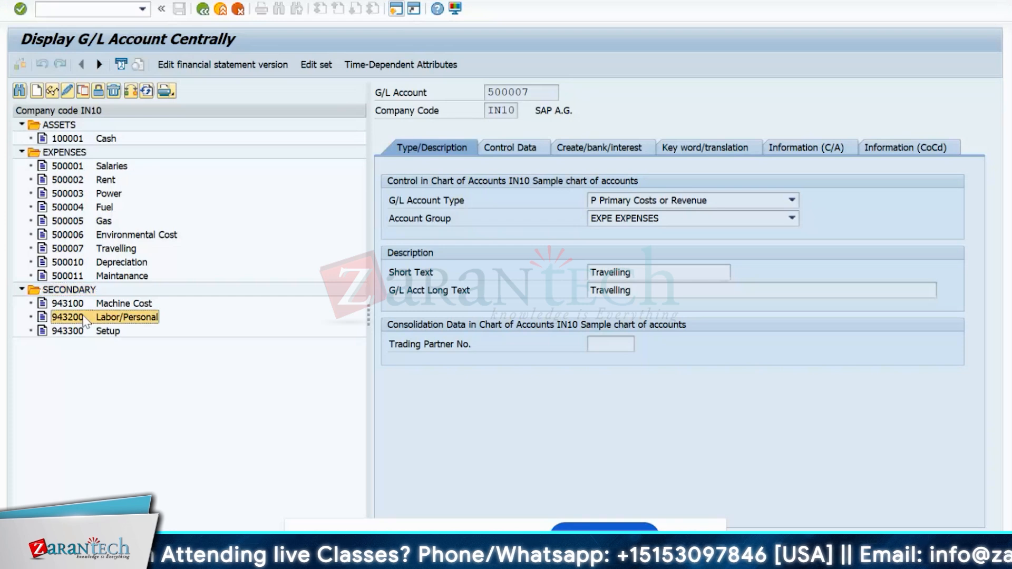
left_click(107, 308)
left_click(112, 317)
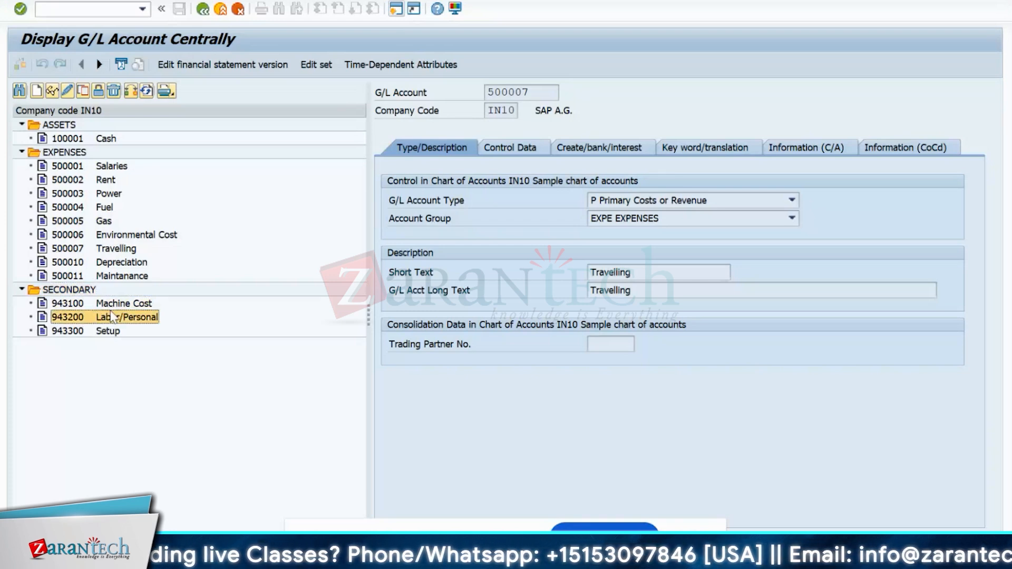
left_click(109, 307)
left_click(79, 319)
left_click(109, 308)
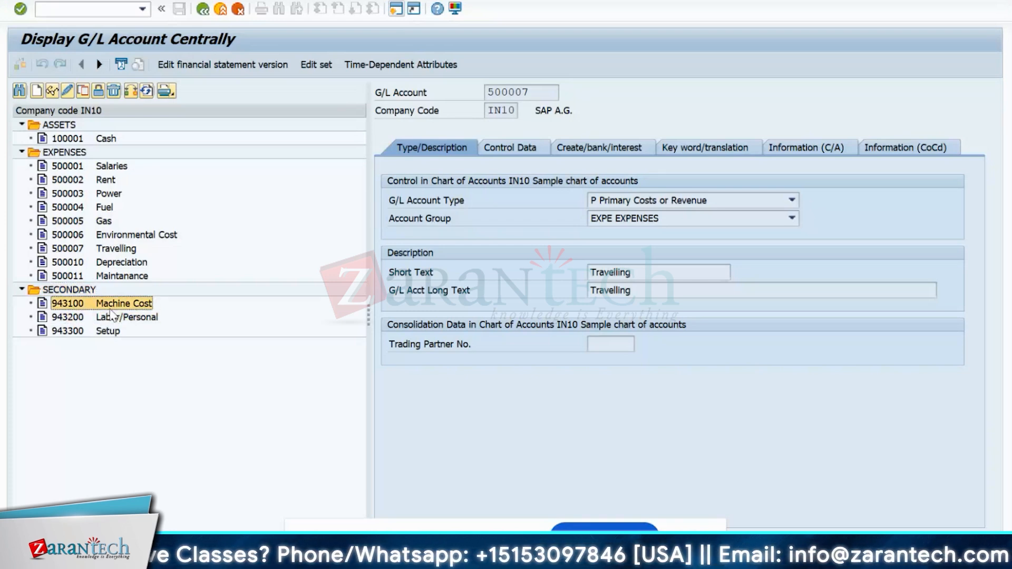
left_click(117, 315)
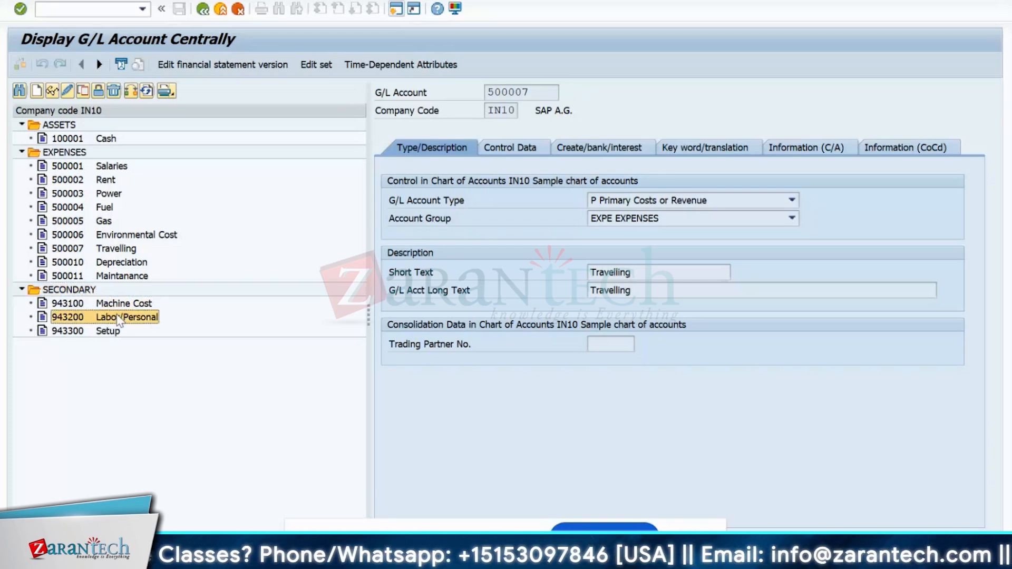
left_click(74, 306)
left_click(76, 318)
left_click(77, 331)
left_click(79, 304)
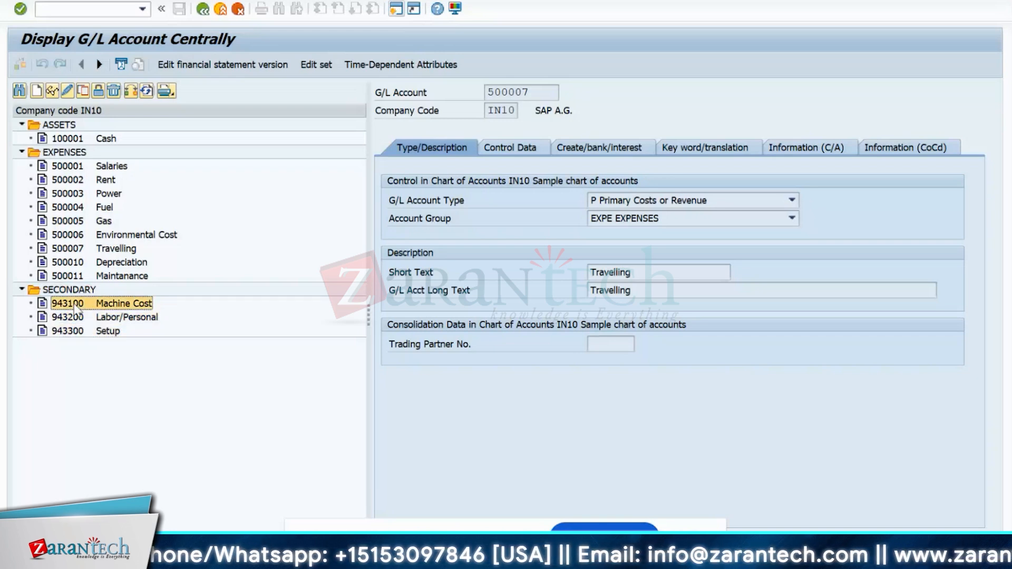
left_click(79, 318)
left_click(78, 332)
left_click(78, 316)
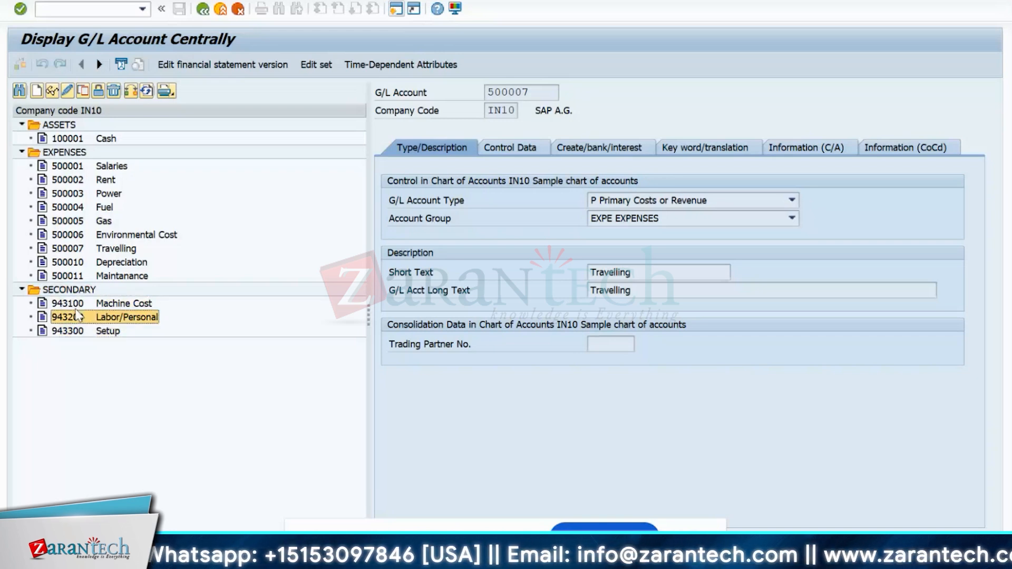
left_click(77, 304)
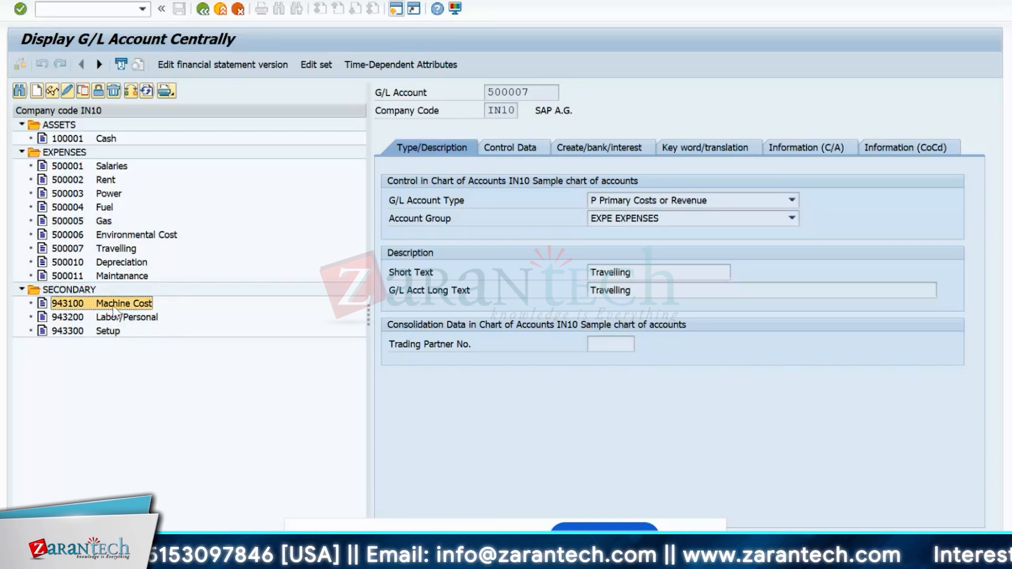
left_click(129, 319)
left_click(134, 305)
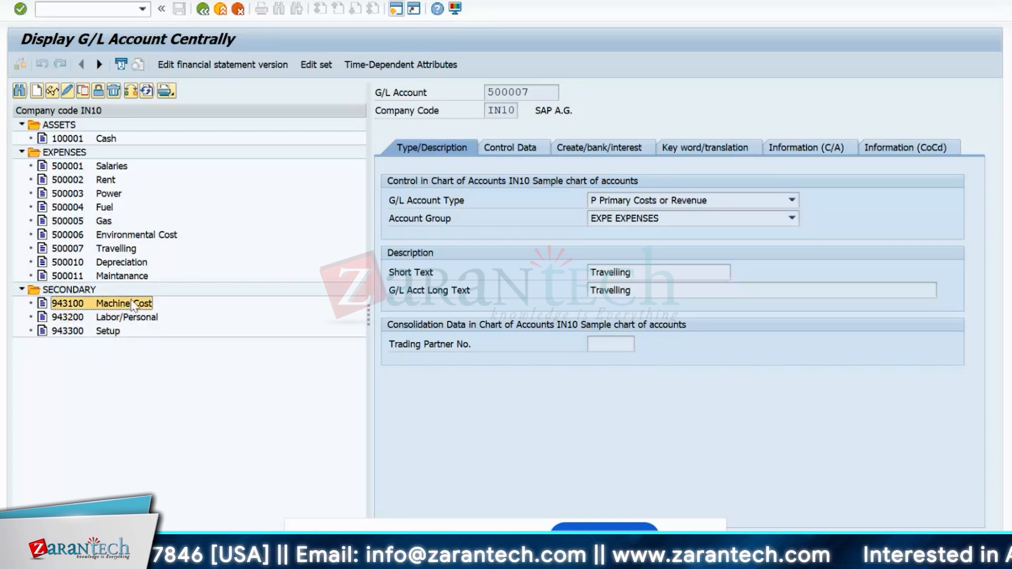
left_click(109, 332)
left_click(110, 318)
left_click(112, 304)
left_click(113, 318)
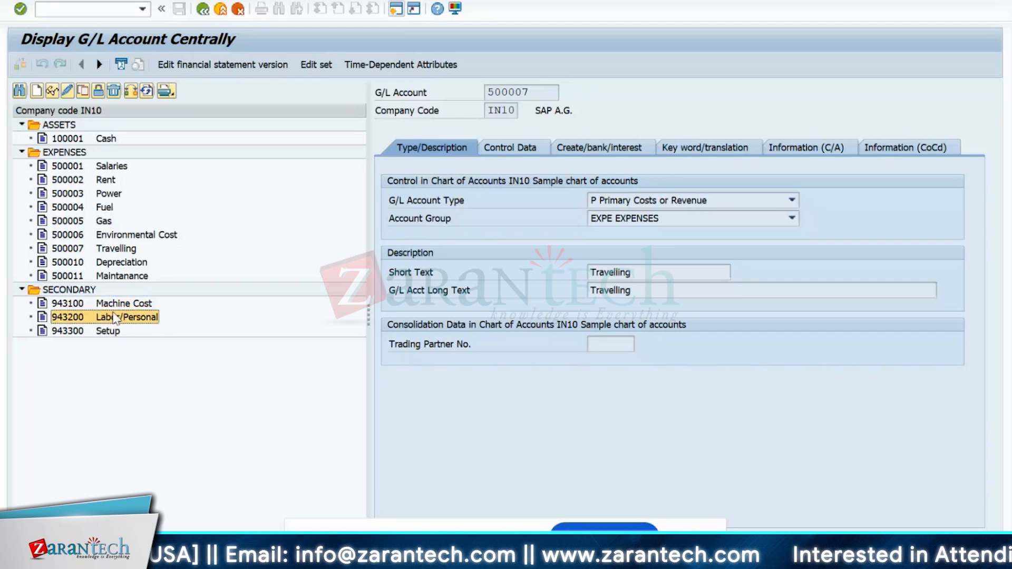
left_click(115, 305)
left_click(116, 332)
left_click(125, 319)
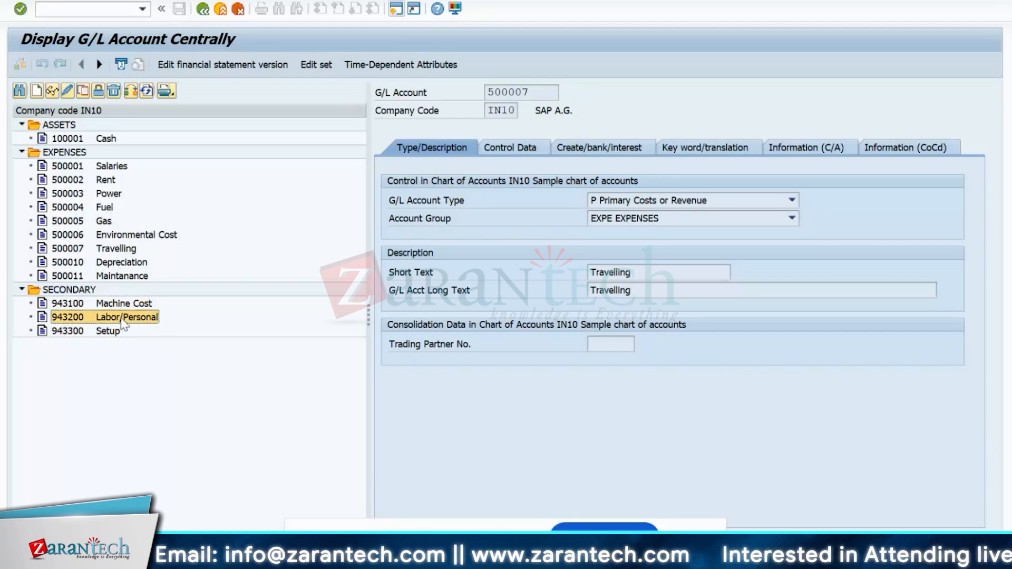
left_click(122, 331)
left_click(123, 317)
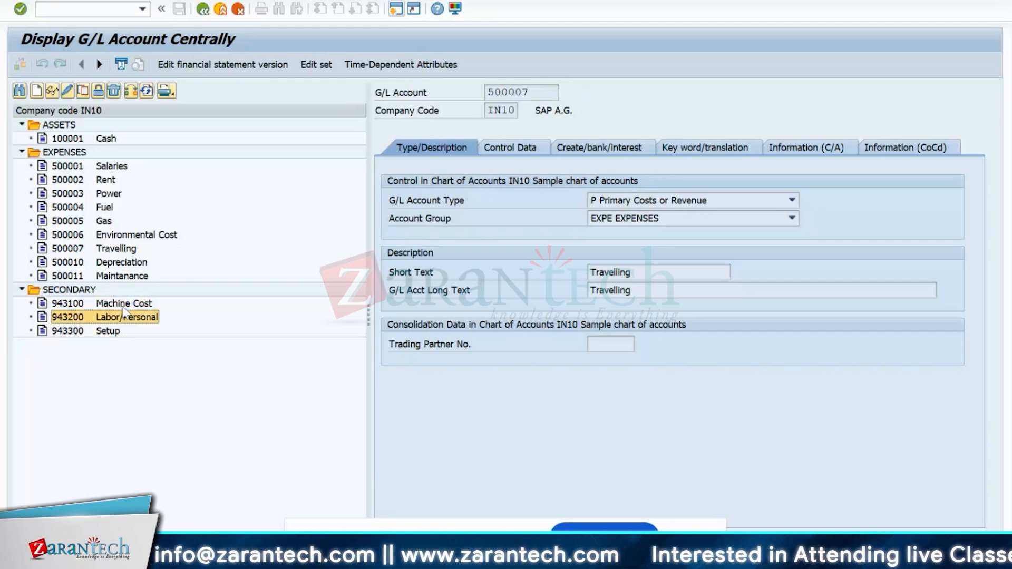
left_click(121, 305)
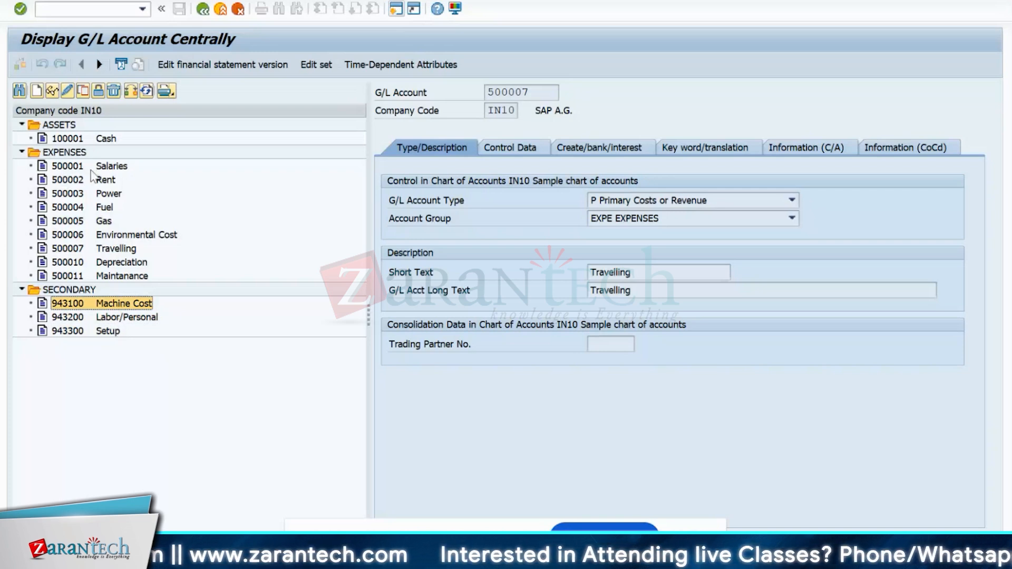
key("Down")
key("Down")
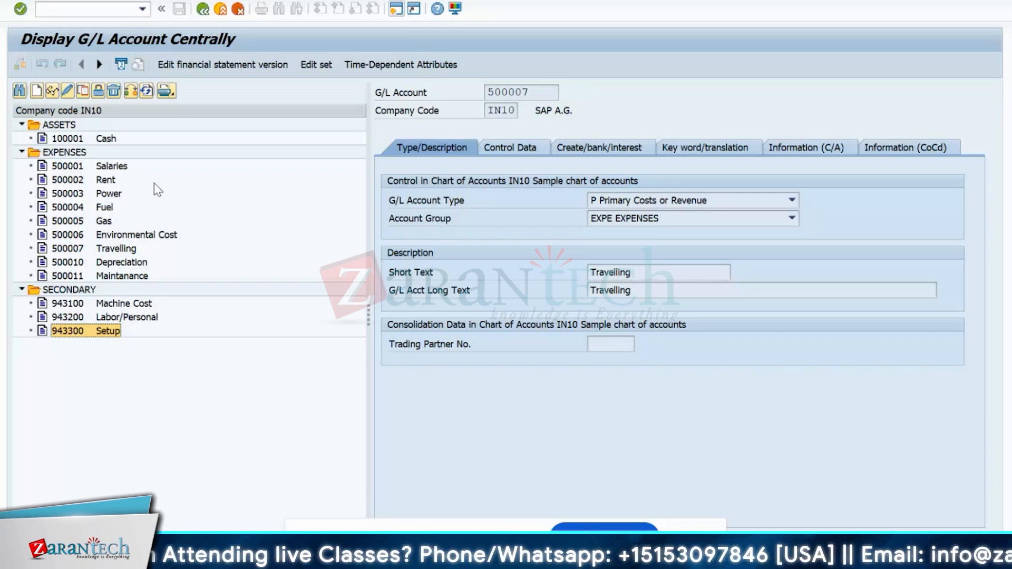
left_click(58, 169)
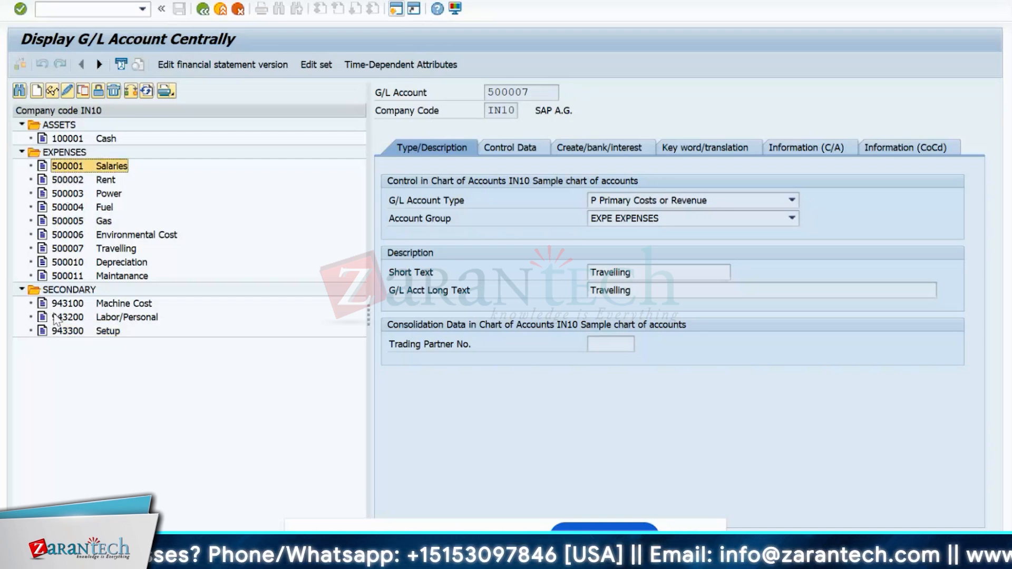
left_click(77, 305)
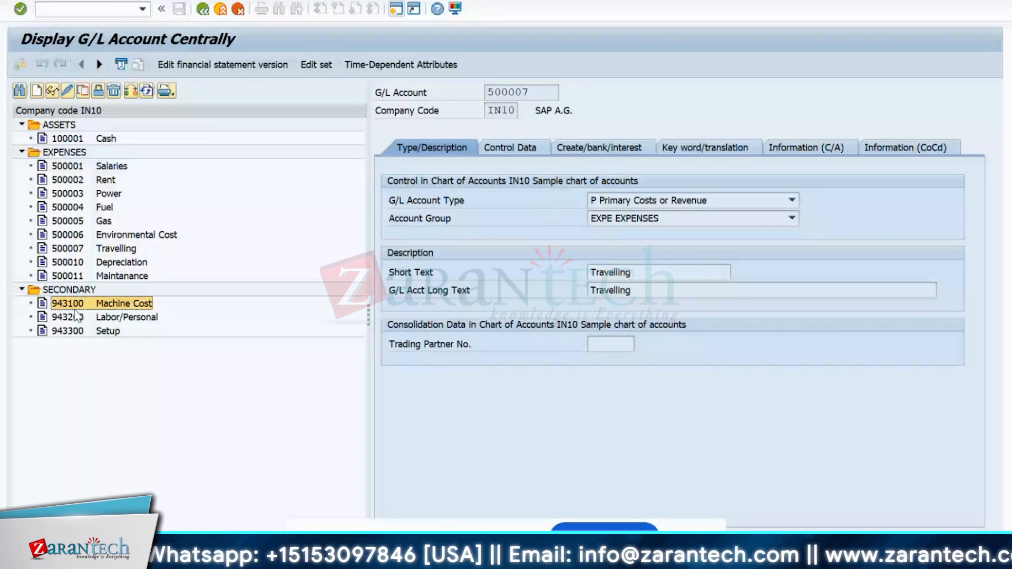
left_click(79, 317)
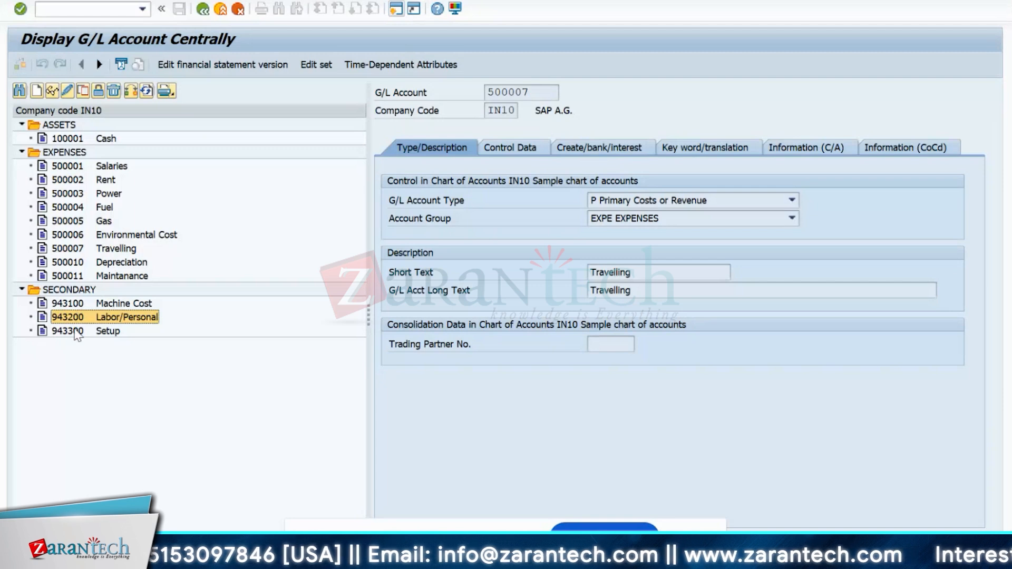
key("Up")
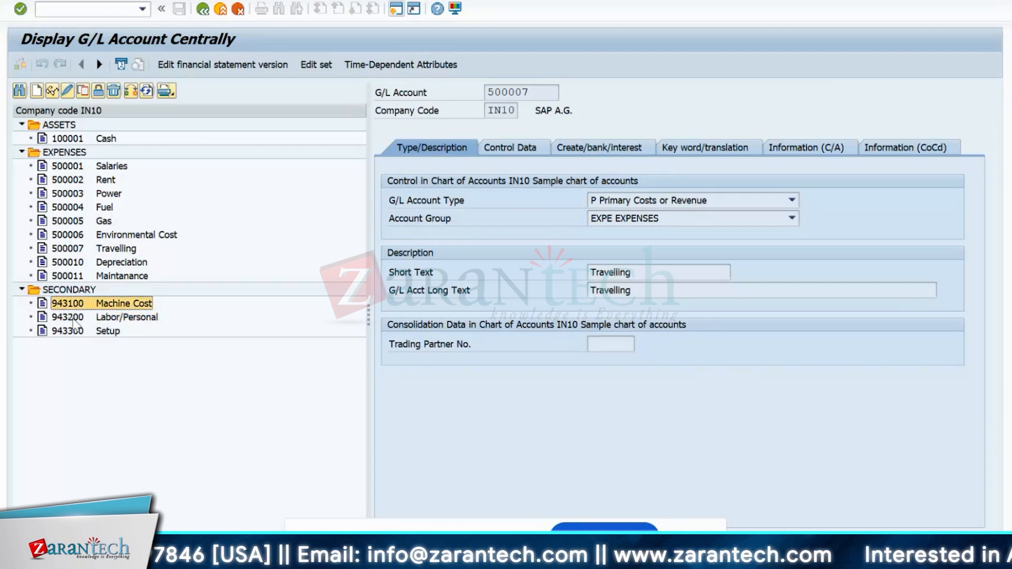
left_click(75, 319)
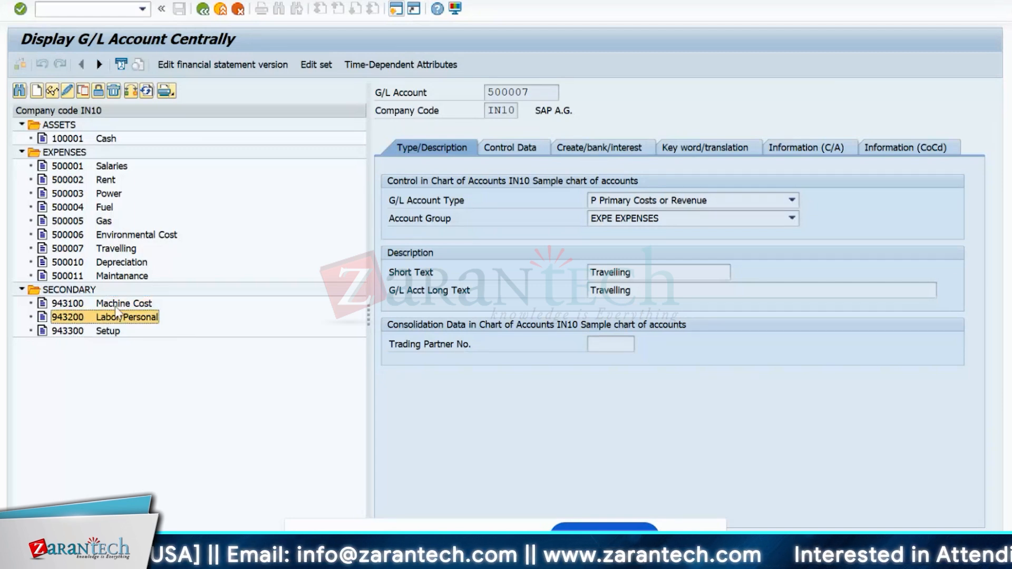
left_click(55, 333)
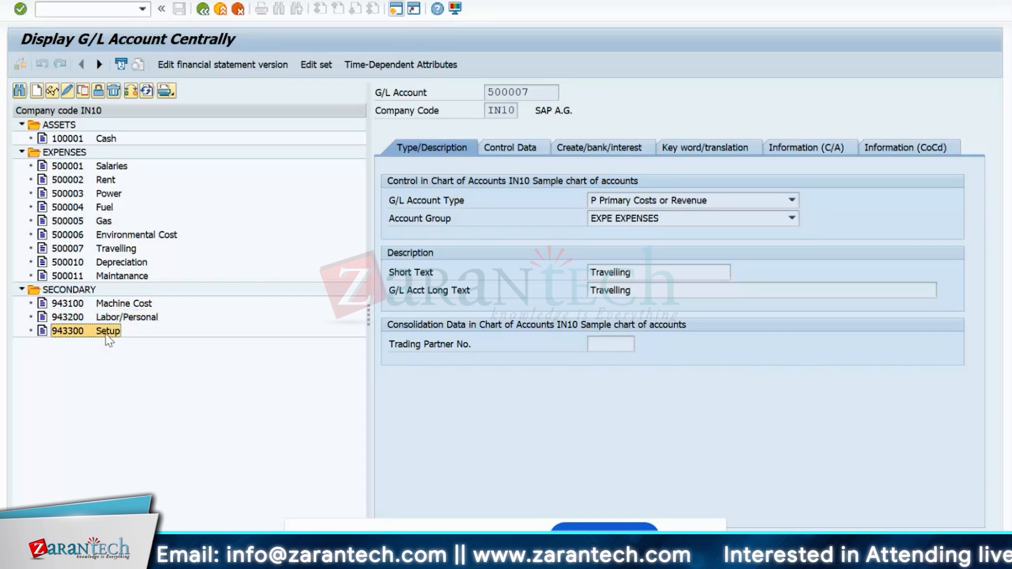
left_click(59, 323)
left_click(66, 303)
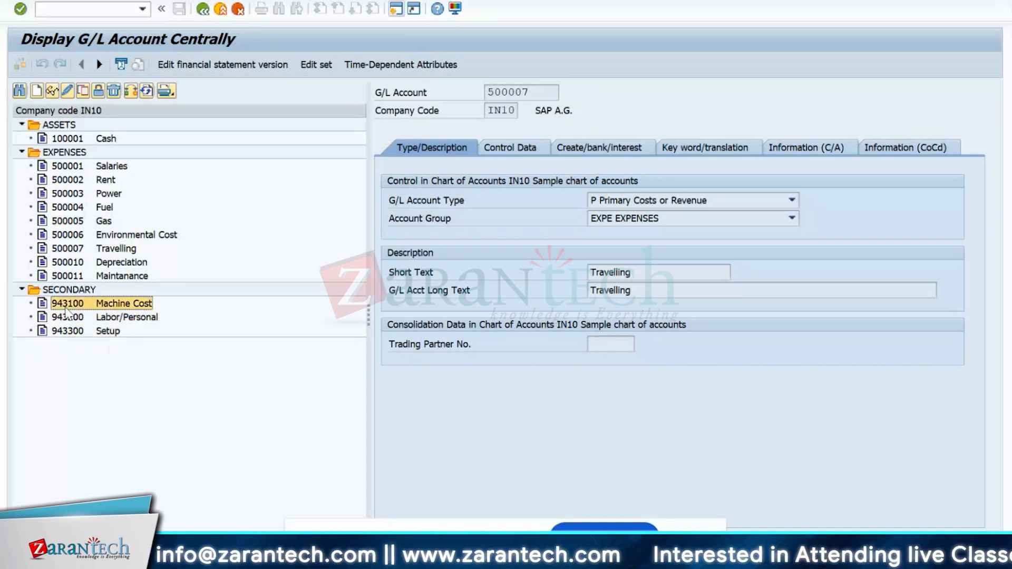
left_click(66, 318)
left_click(63, 331)
left_click(77, 314)
left_click(74, 304)
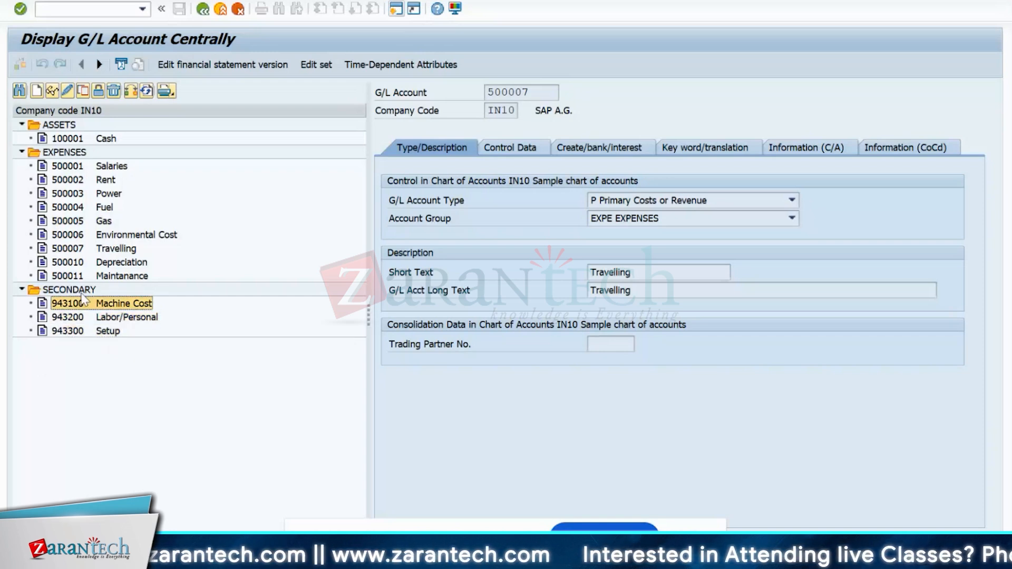
left_click(67, 166)
left_click(67, 194)
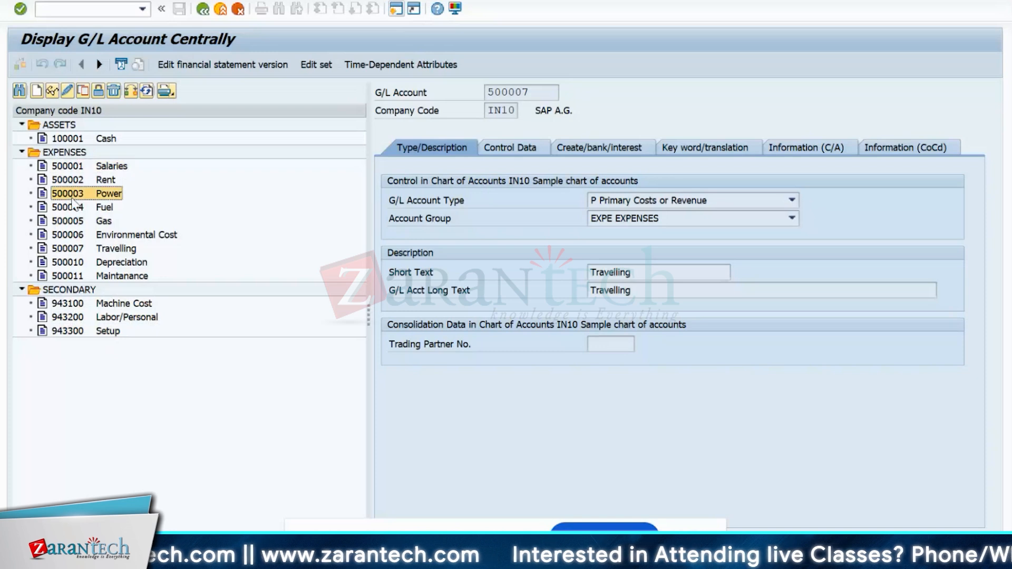
left_click(67, 221)
left_click(67, 235)
left_click(67, 194)
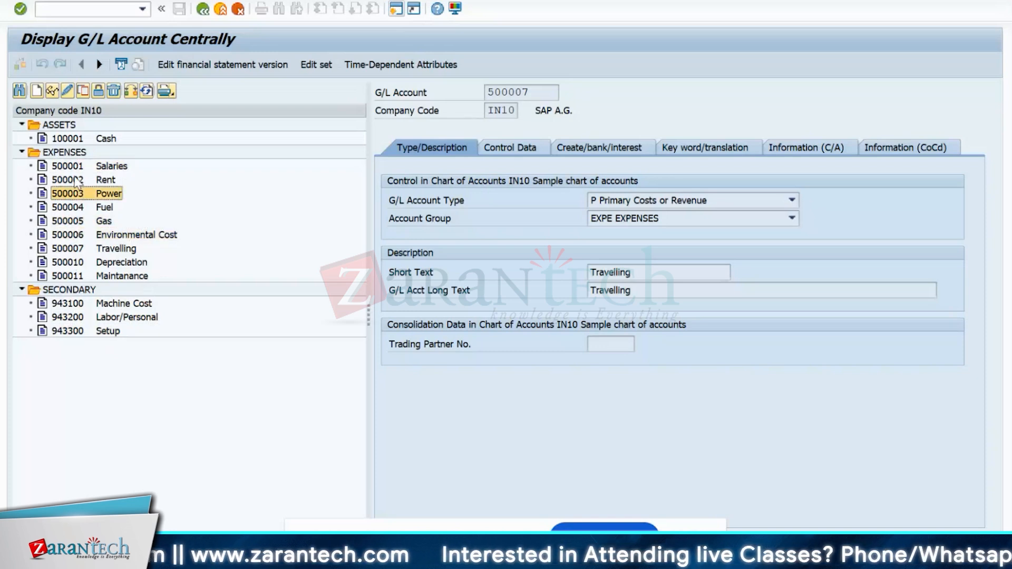
left_click(67, 166)
left_click(67, 221)
left_click(69, 289)
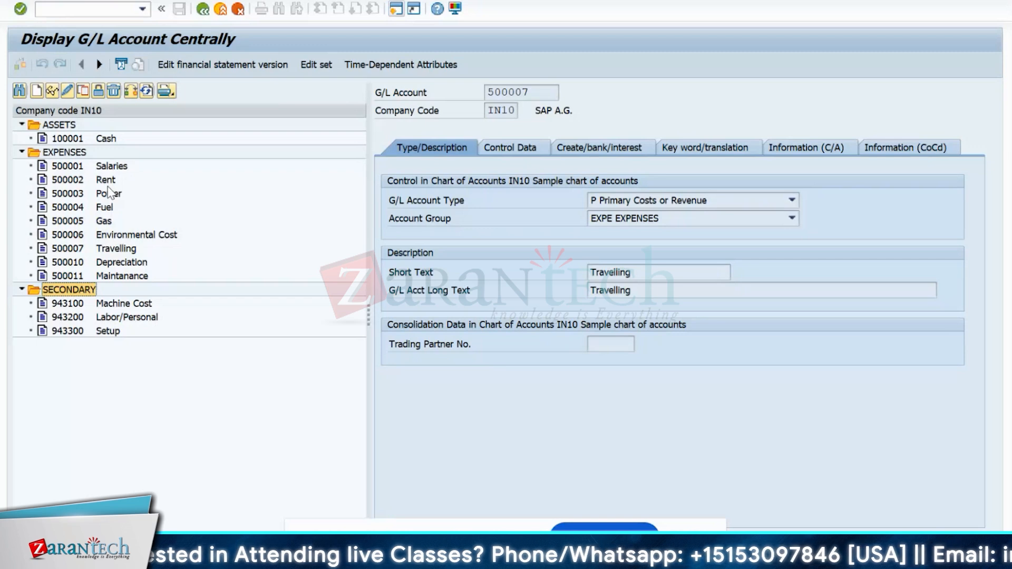
left_click(120, 306)
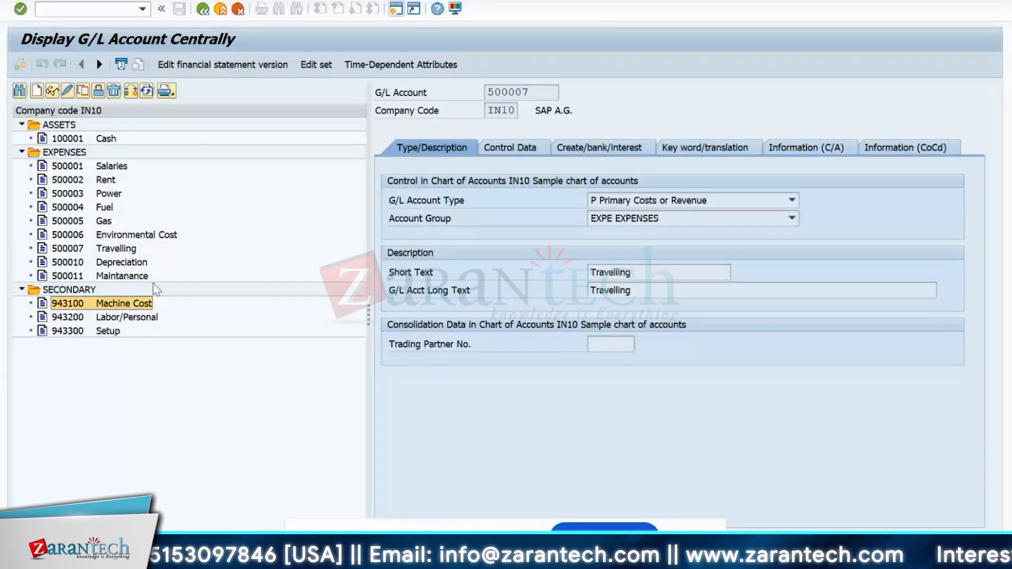
left_click(113, 262)
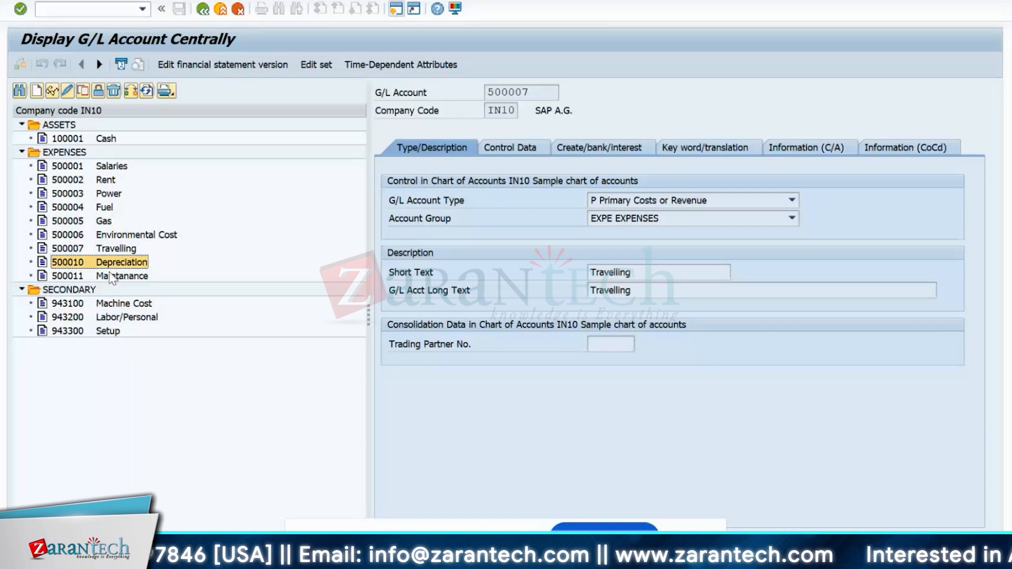
left_click(112, 277)
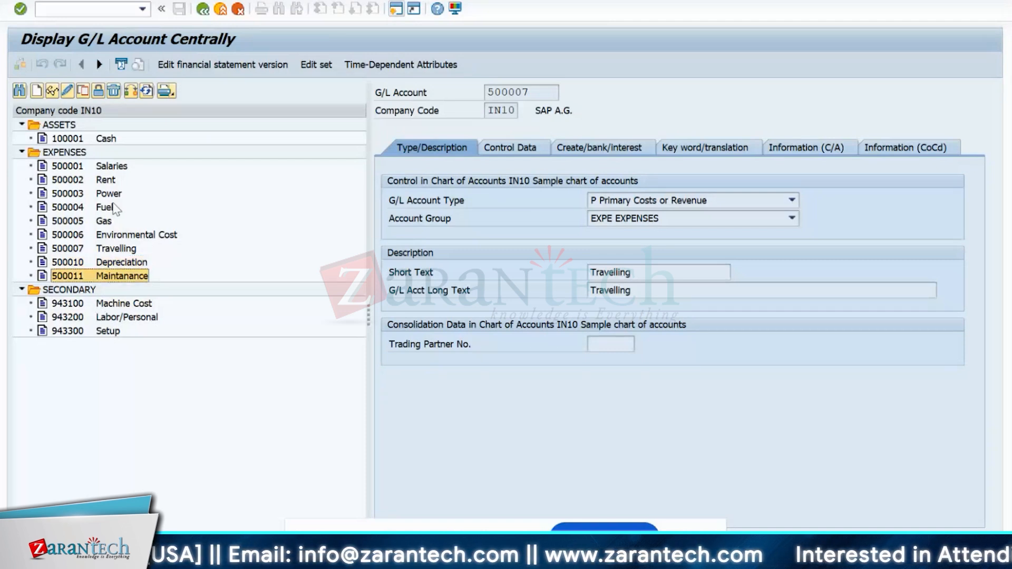
left_click(105, 210)
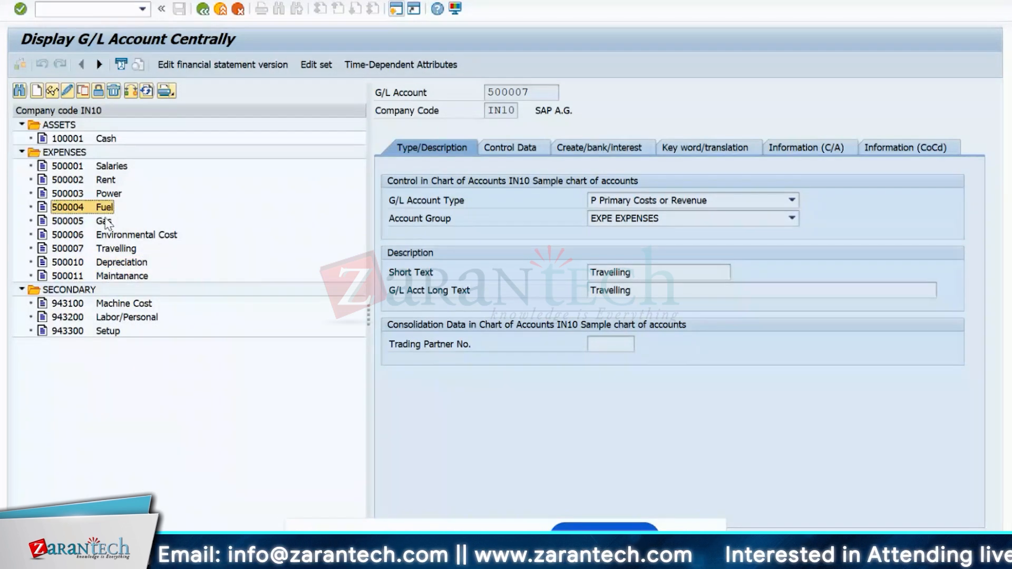
left_click(108, 196)
left_click(101, 307)
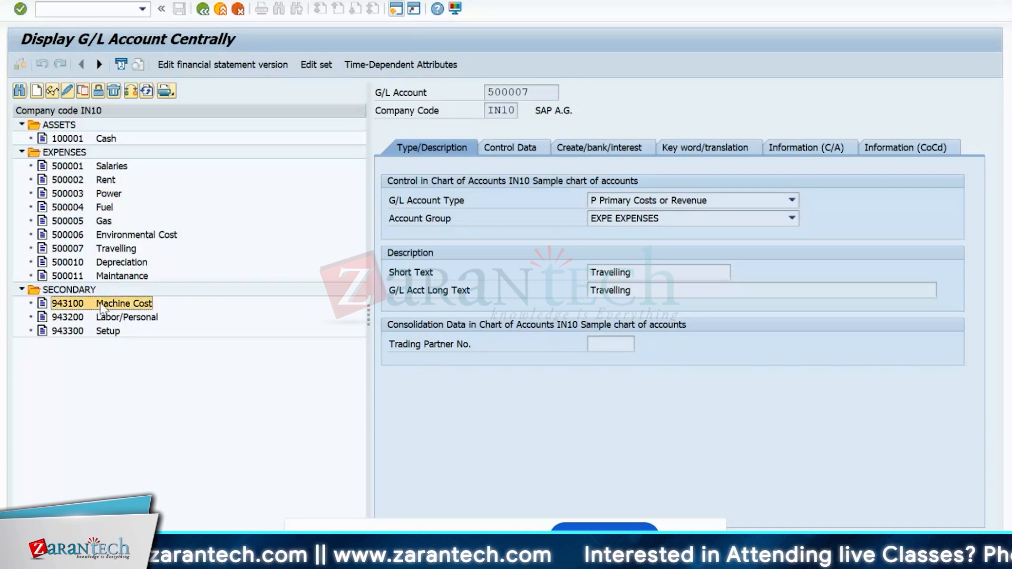
left_click(84, 320)
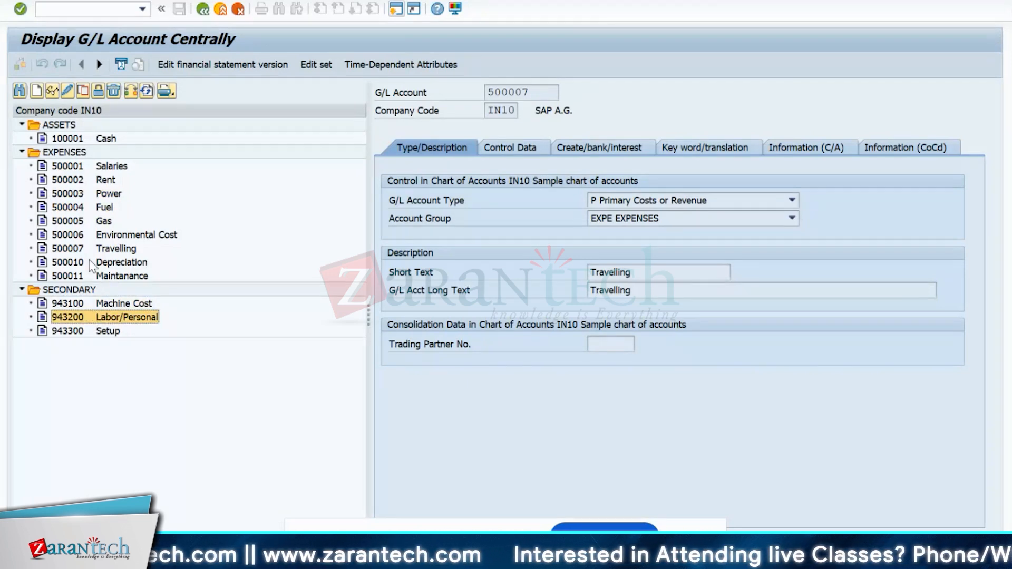
left_click(73, 167)
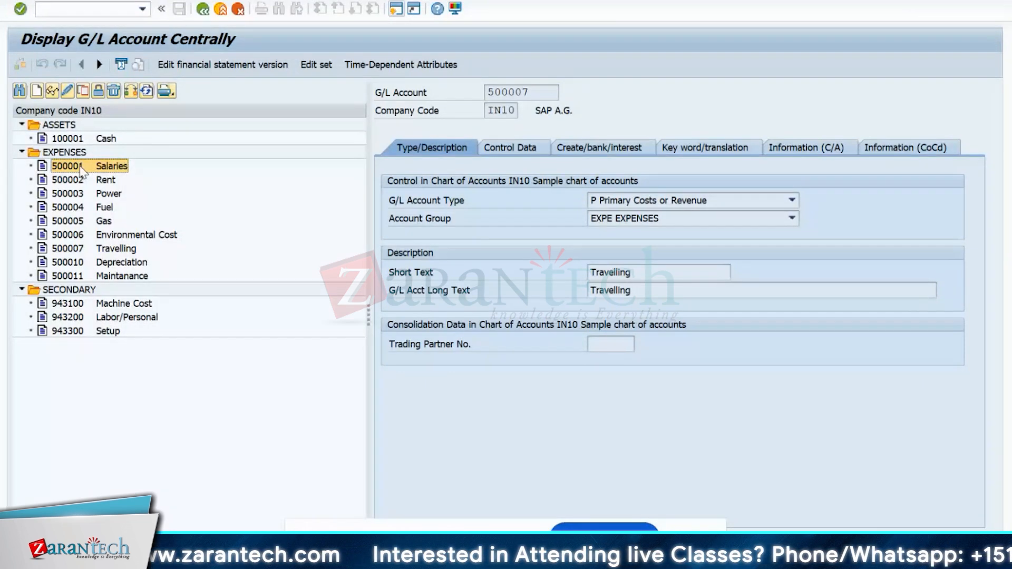
left_click(68, 317)
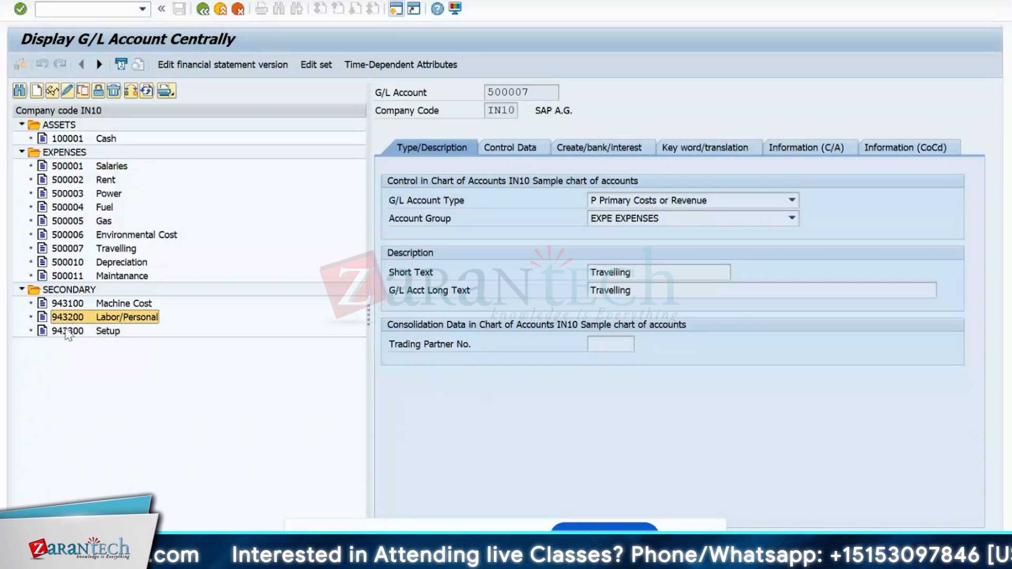
left_click(68, 332)
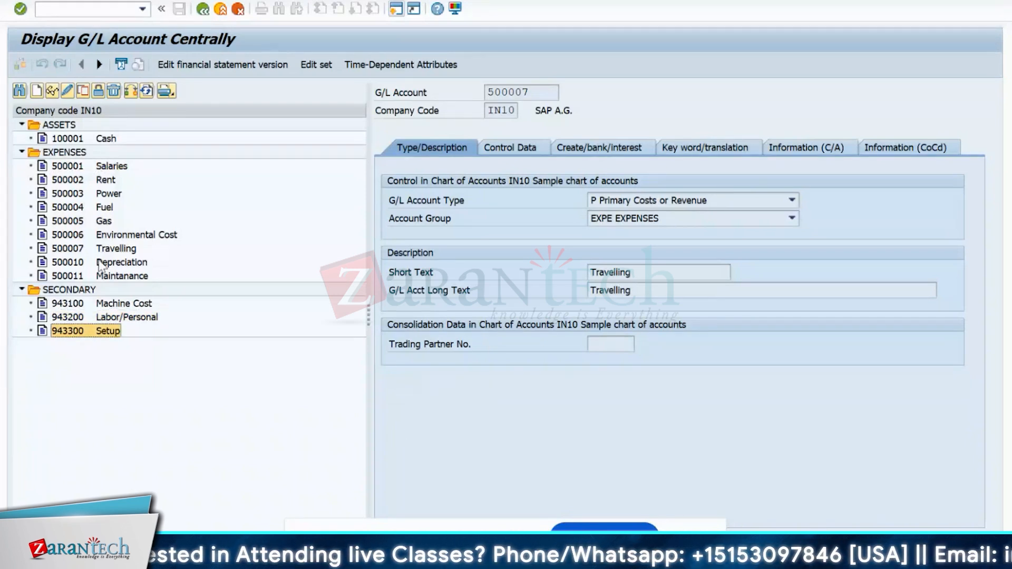
left_click(112, 166)
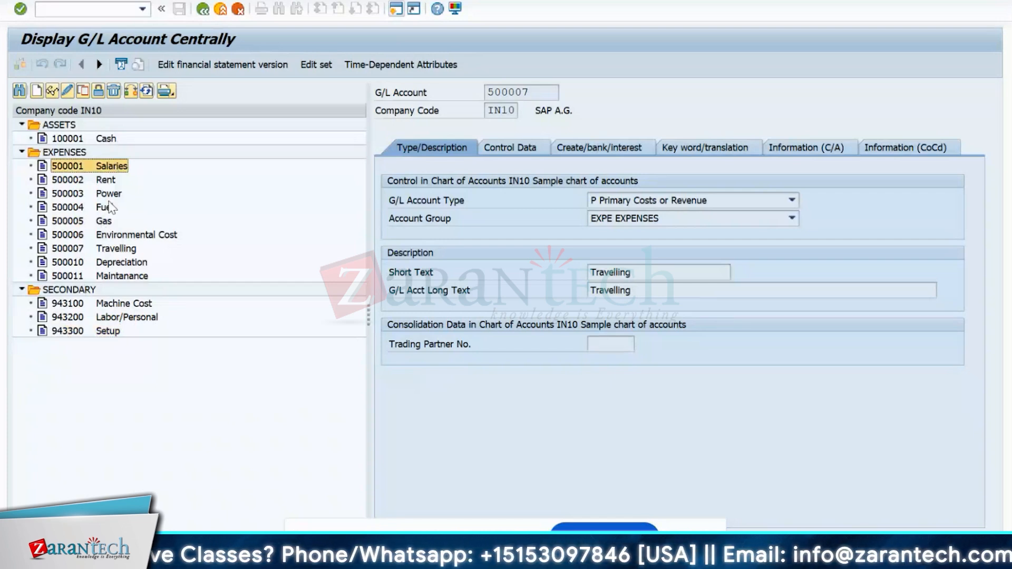
left_click(60, 332)
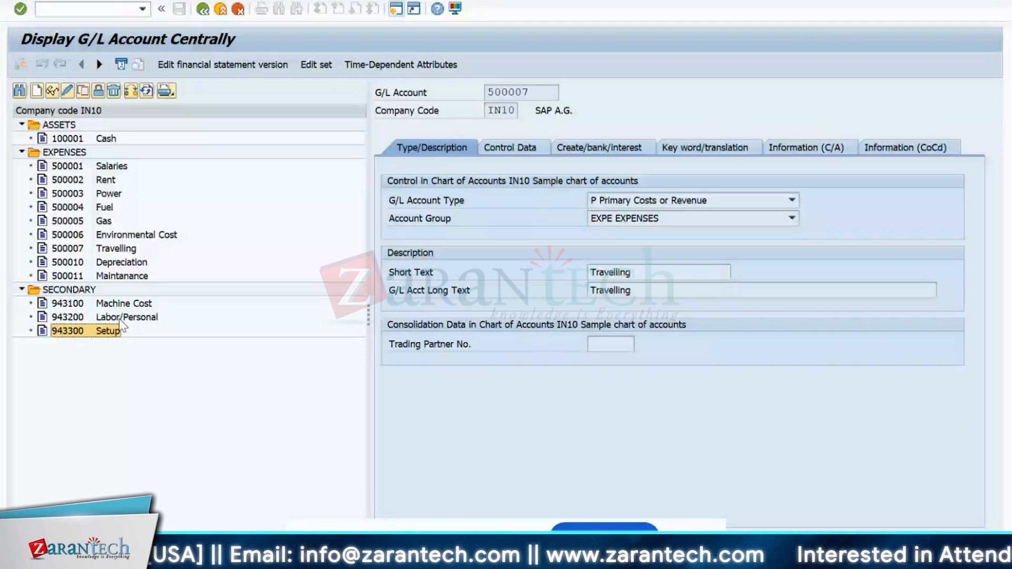
left_click(135, 306)
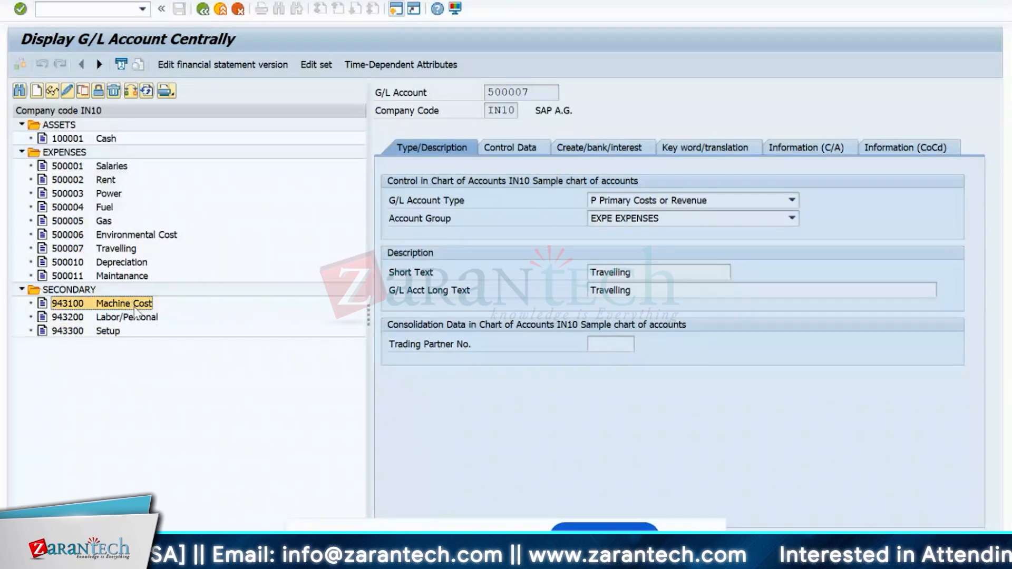
left_click(114, 331)
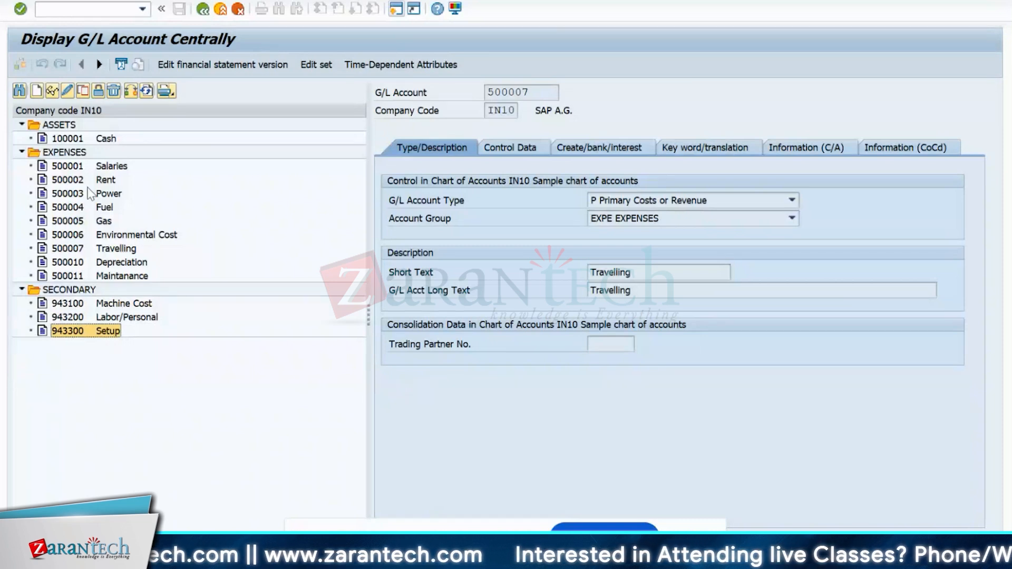
left_click(61, 180)
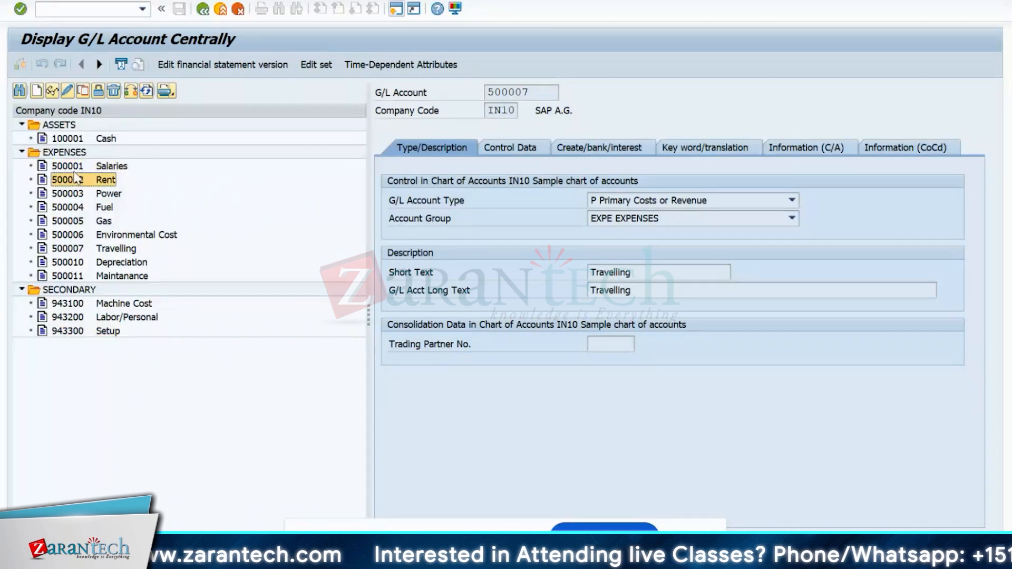
left_click(68, 193)
left_click(72, 207)
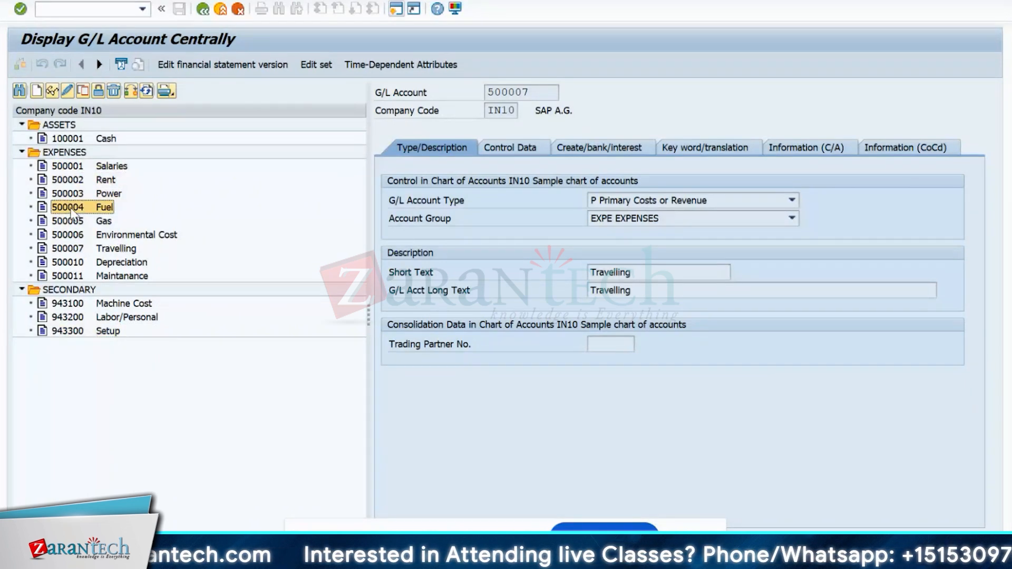
left_click(70, 222)
left_click(70, 235)
left_click(71, 262)
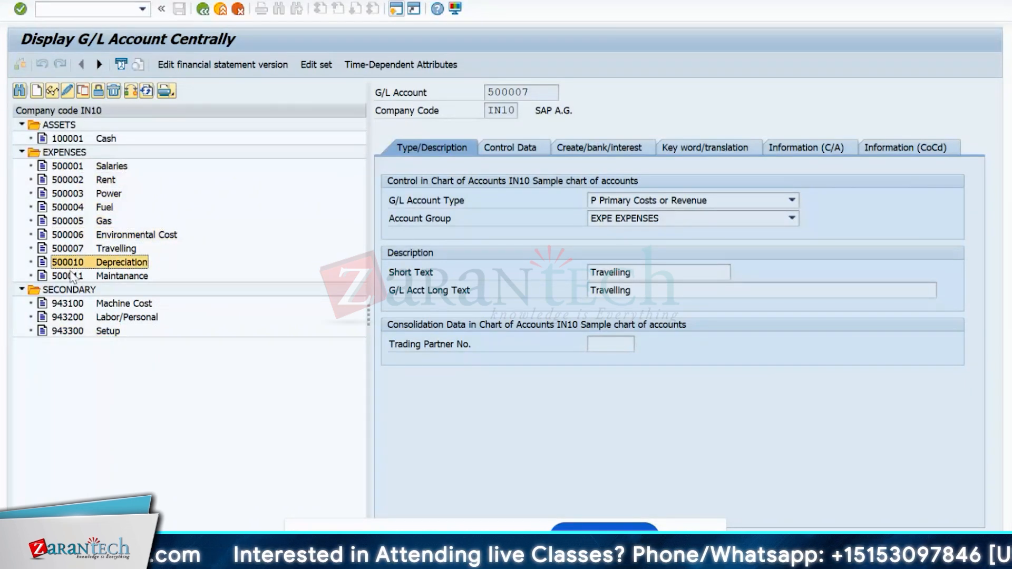
left_click(72, 276)
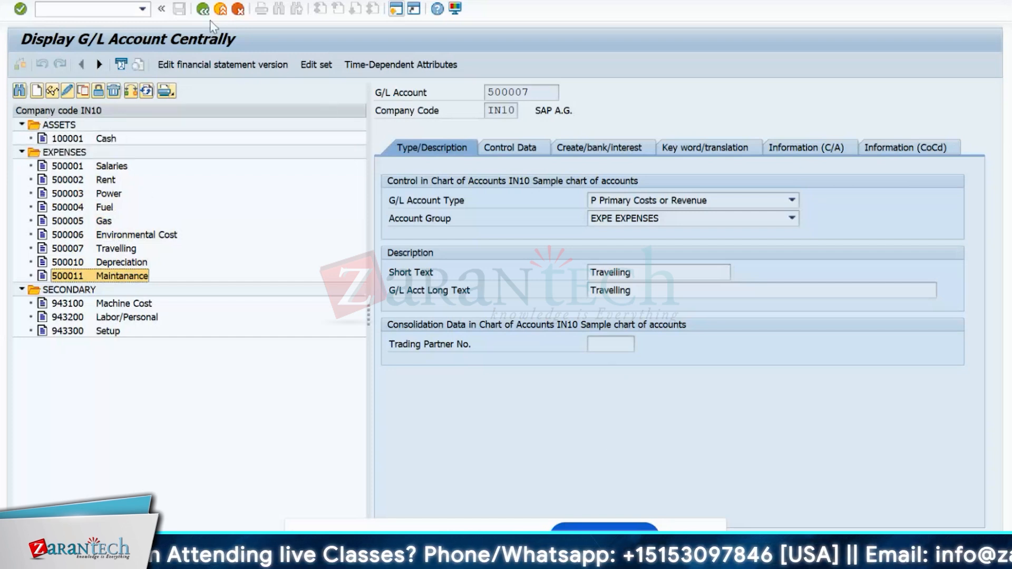
- In a new session, start KP06 and select plan version 0
left_click(395, 9)
type("kp0")
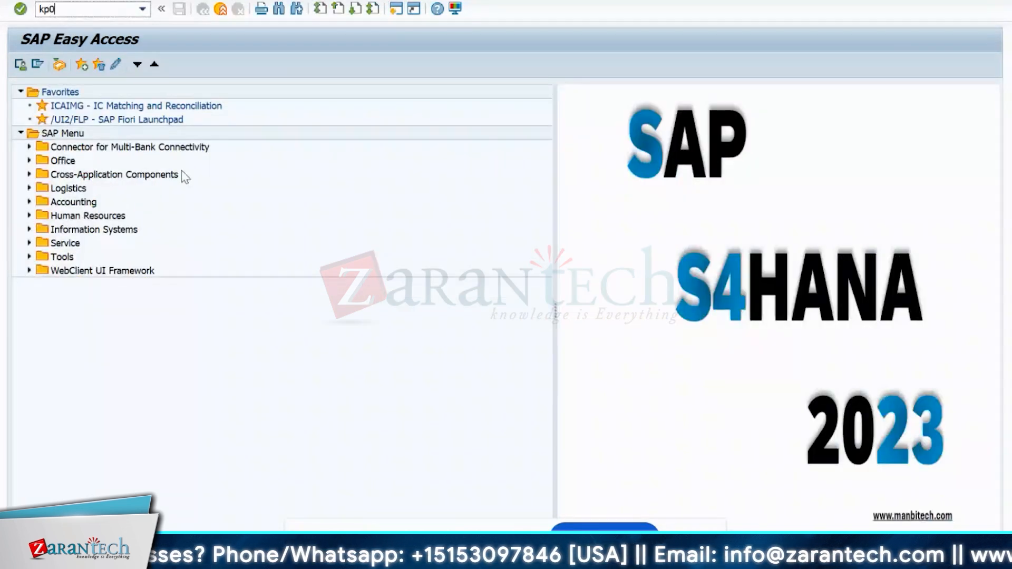
type("6")
key("Return")
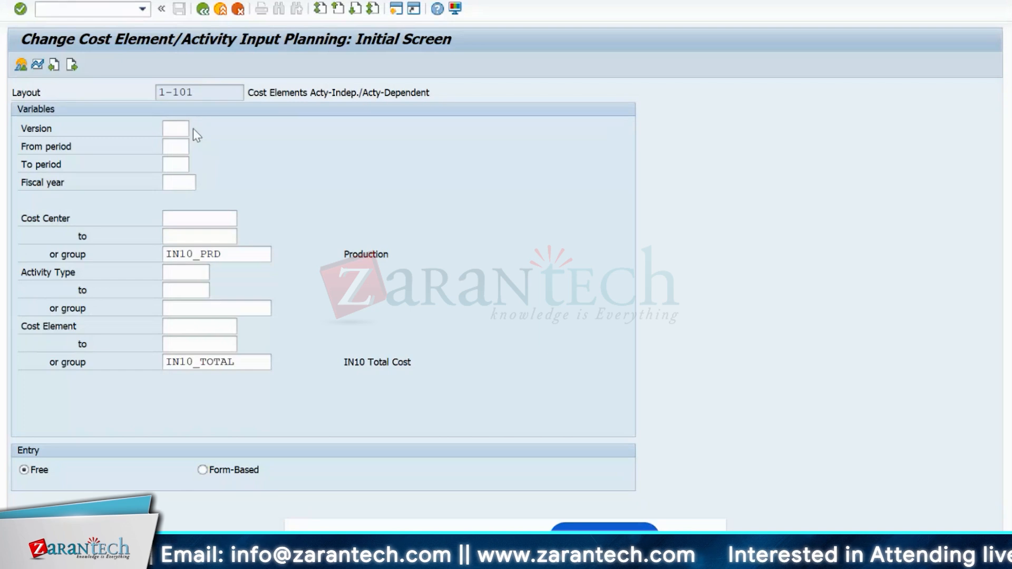
key("F4")
double_click(51, 84)
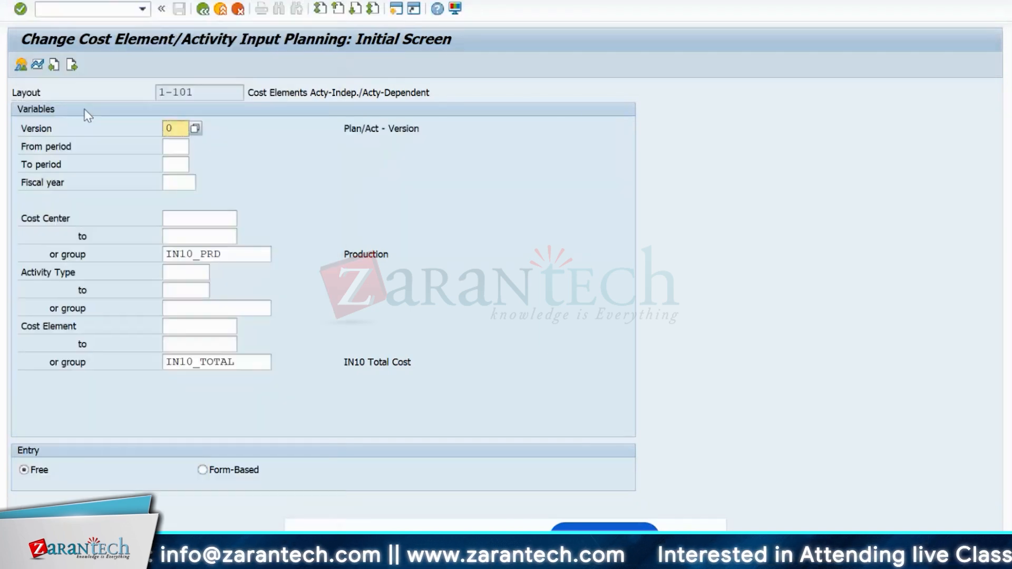
- Enter periods 1 to 12, fiscal year 2024, and clear the IN10_PRD cost center group
left_click(178, 146)
type("1")
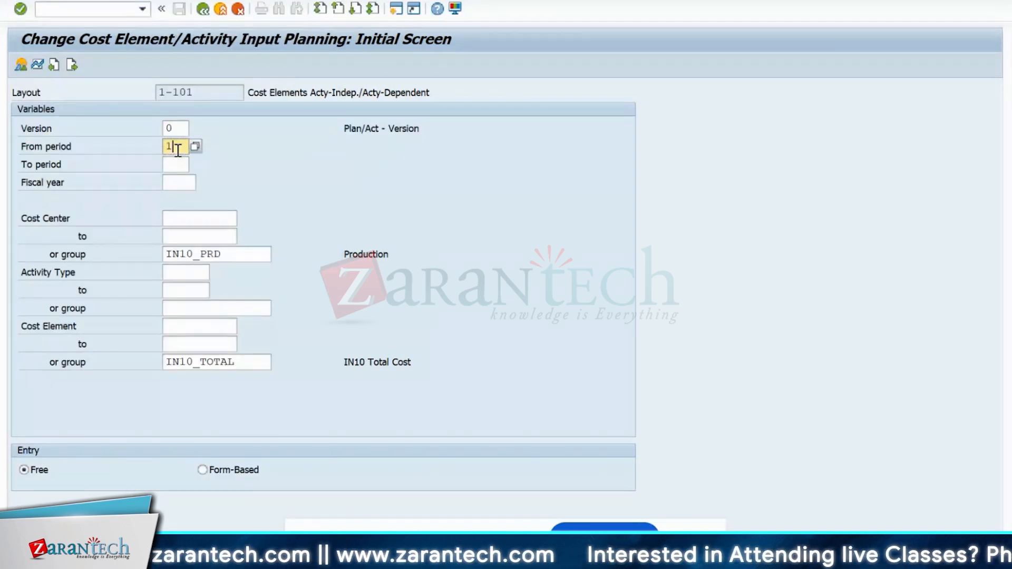
left_click(176, 164)
type("12")
left_click(180, 184)
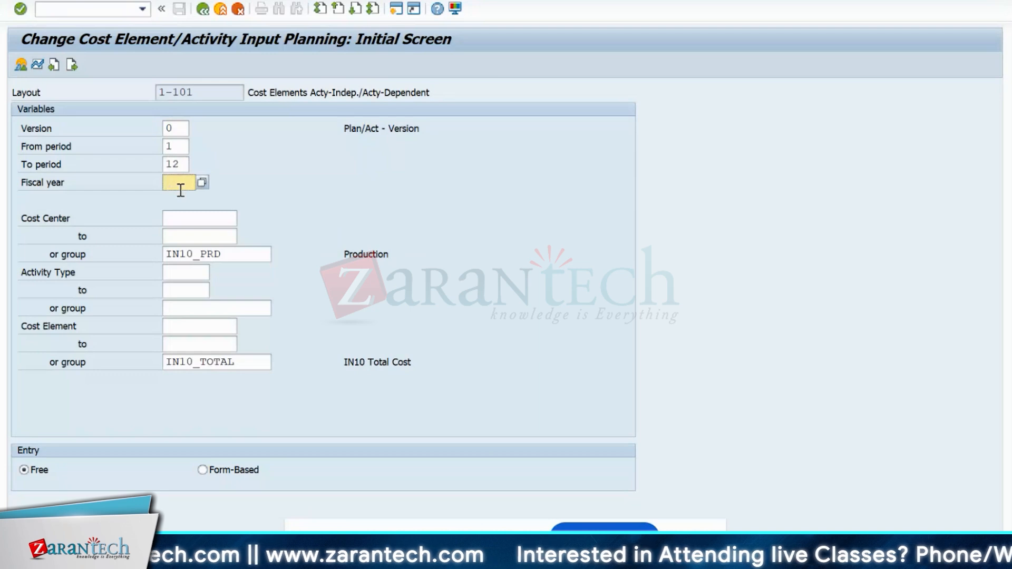
type("2024")
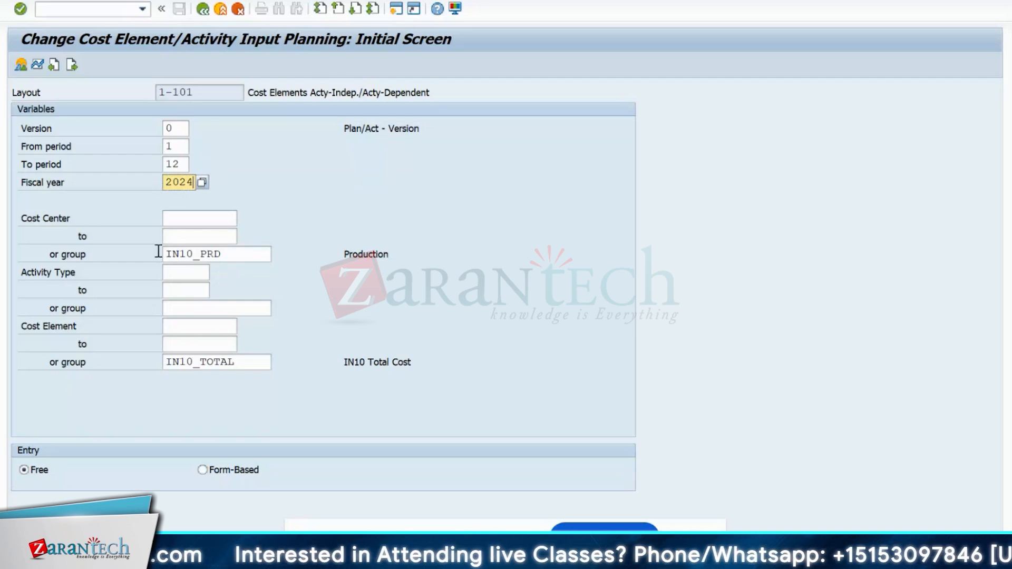
left_click(252, 253)
key("BackSpace")
key("BackSpace")
key("BackSpace")
key("BackSpace")
key("BackSpace")
key("BackSpace")
key("BackSpace")
key("BackSpace")
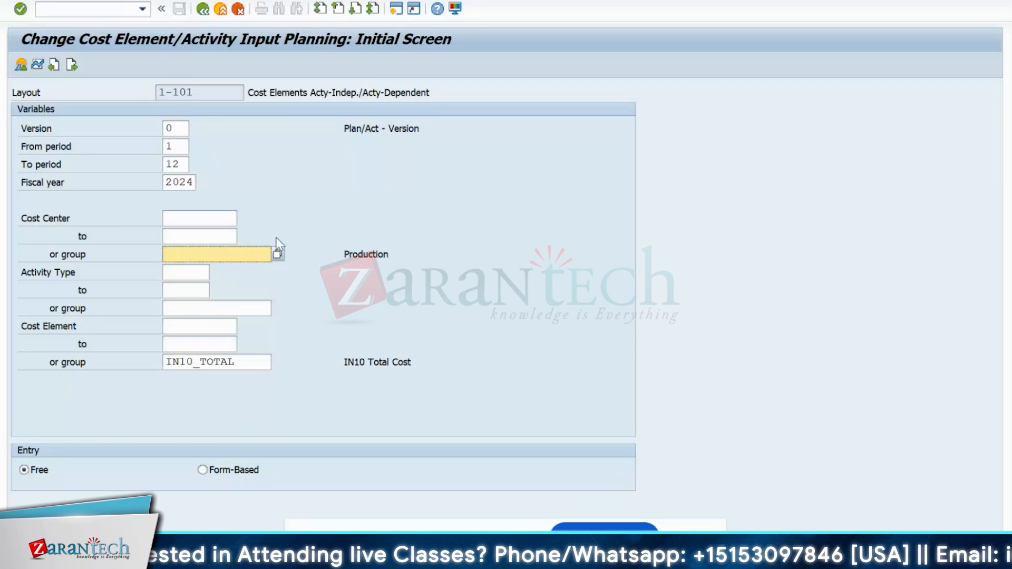
- Select cost center IN10FIN Finance and clear the IN10_TOTAL cost element group
left_click(232, 219)
left_click(243, 220)
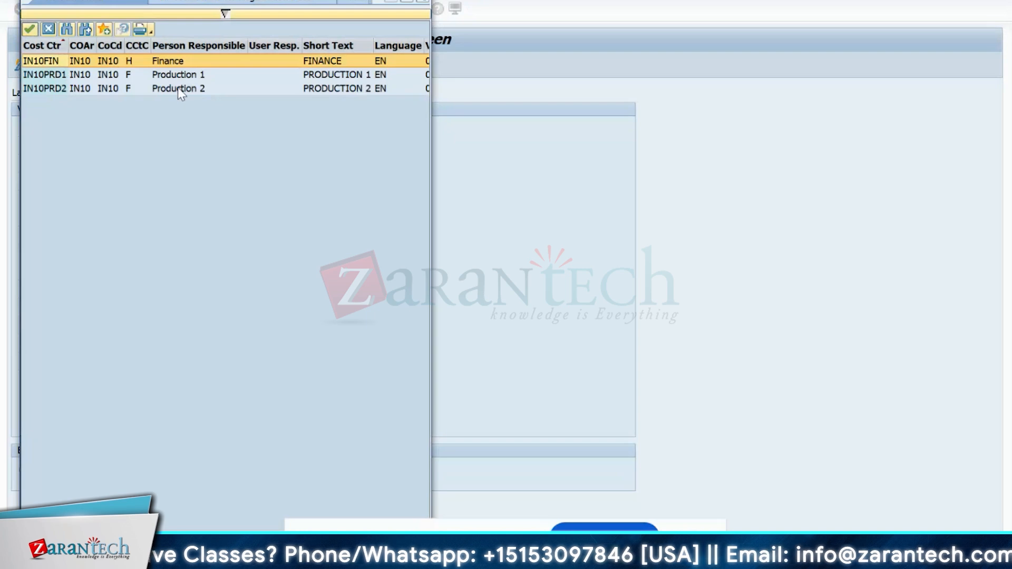
double_click(164, 63)
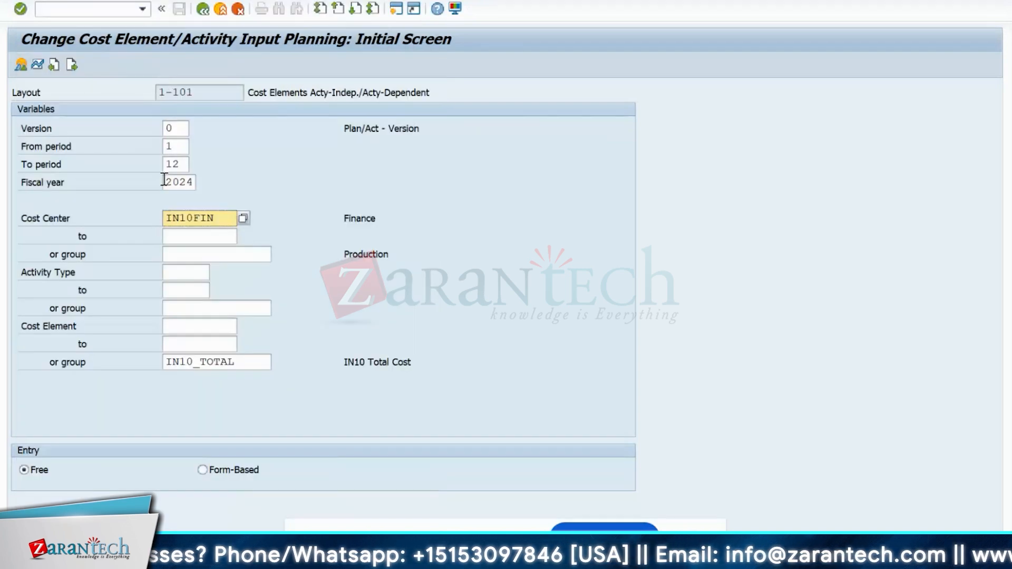
left_click(248, 366)
key("BackSpace")
key("BackSpace")
key("BackSpace")
key("BackSpace")
key("BackSpace")
key("BackSpace")
key("BackSpace")
key("BackSpace")
key("BackSpace")
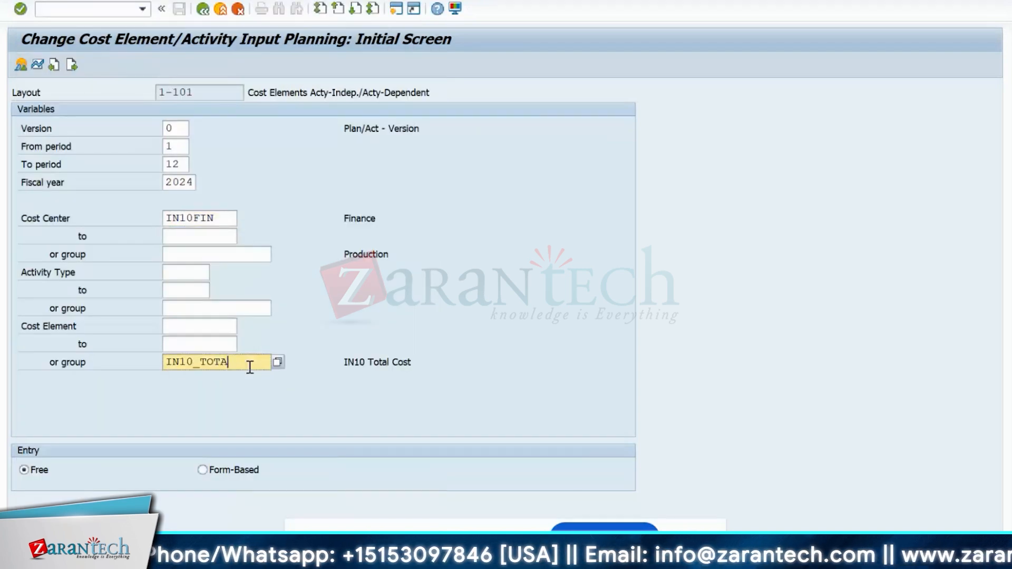
key("BackSpace")
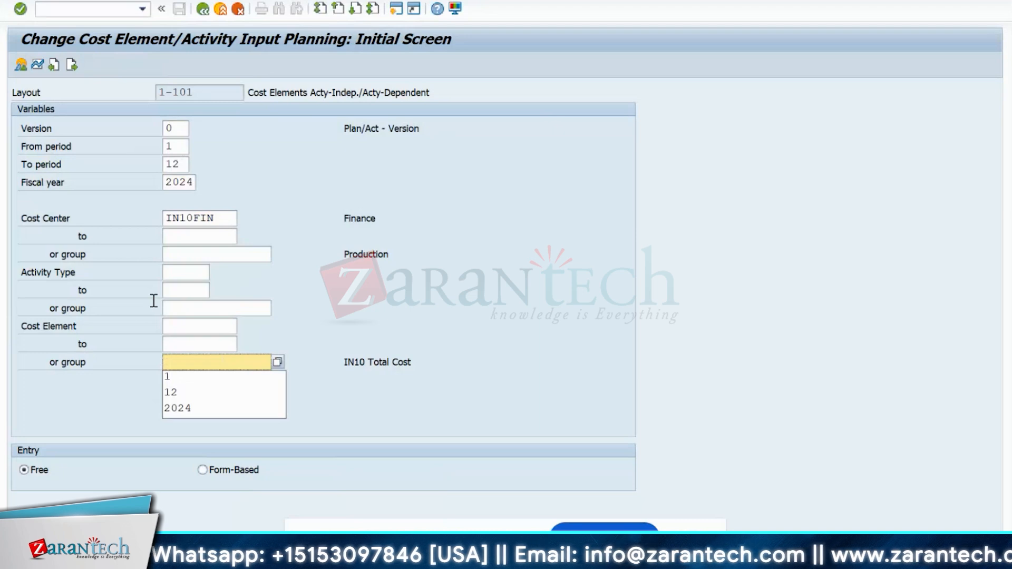
left_click(197, 274)
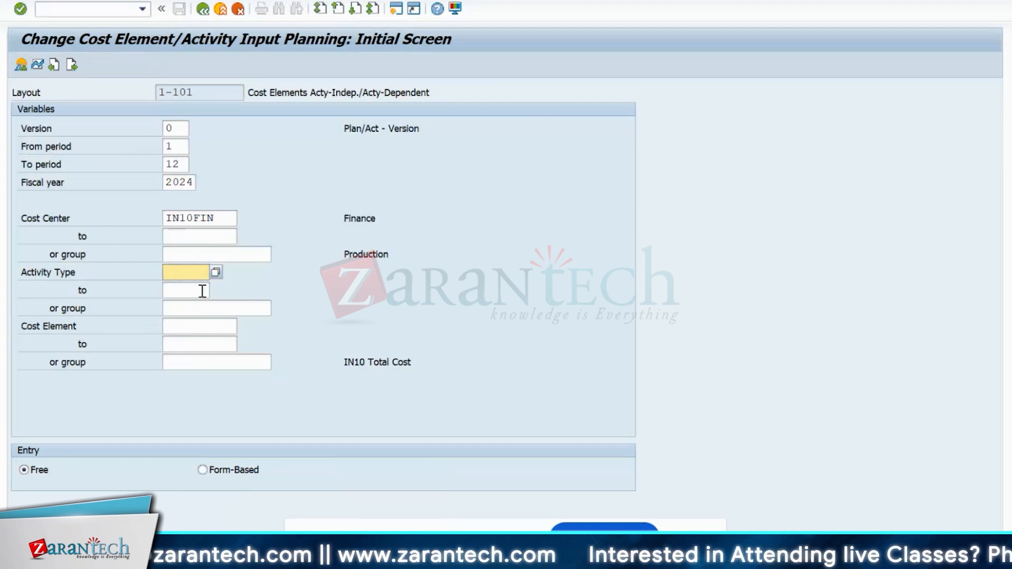
- Set cost elements 500001 to 500006 and choose form-based entry
left_click(196, 325)
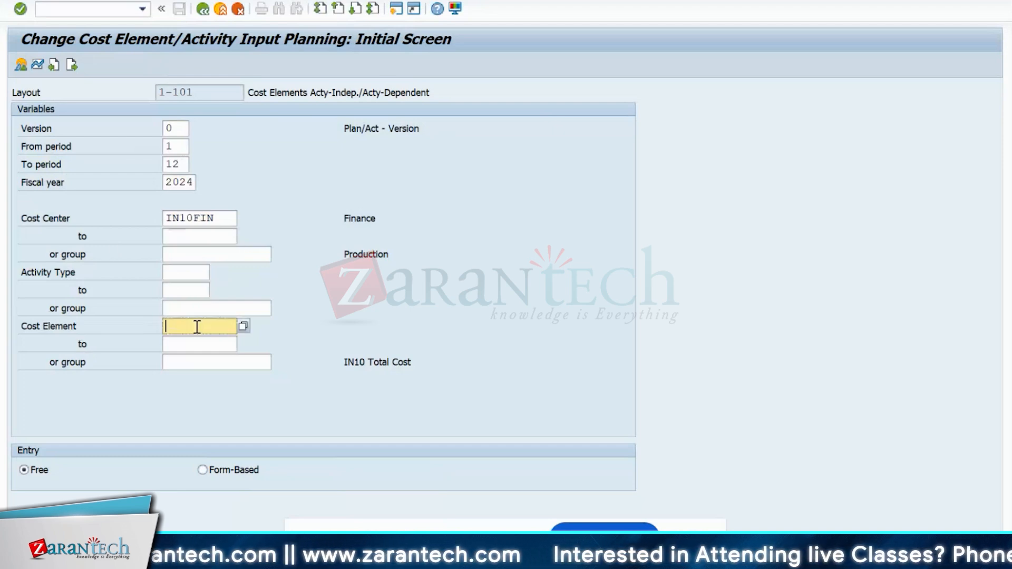
left_click(243, 327)
key("Return")
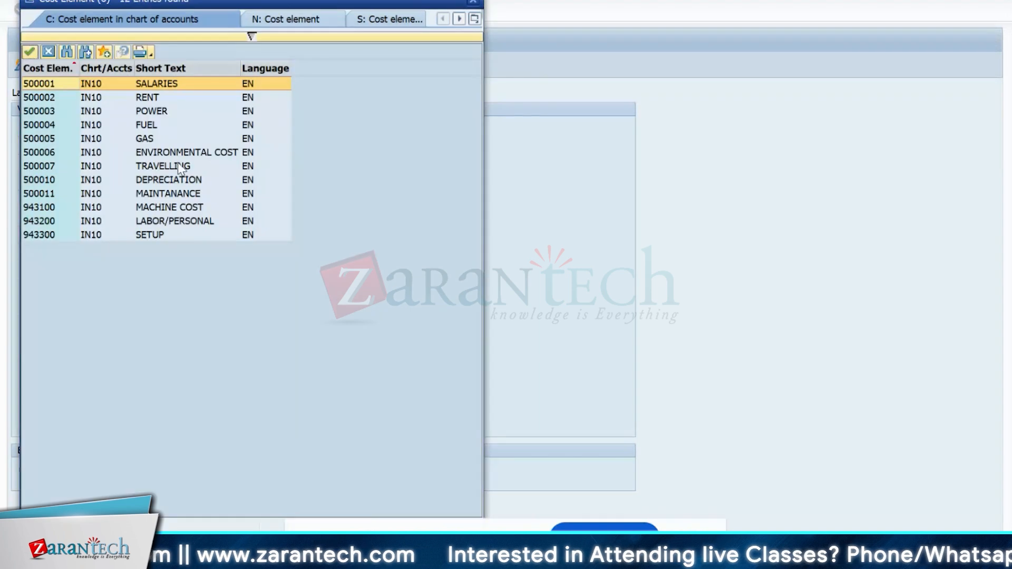
key("Return")
left_click(243, 327)
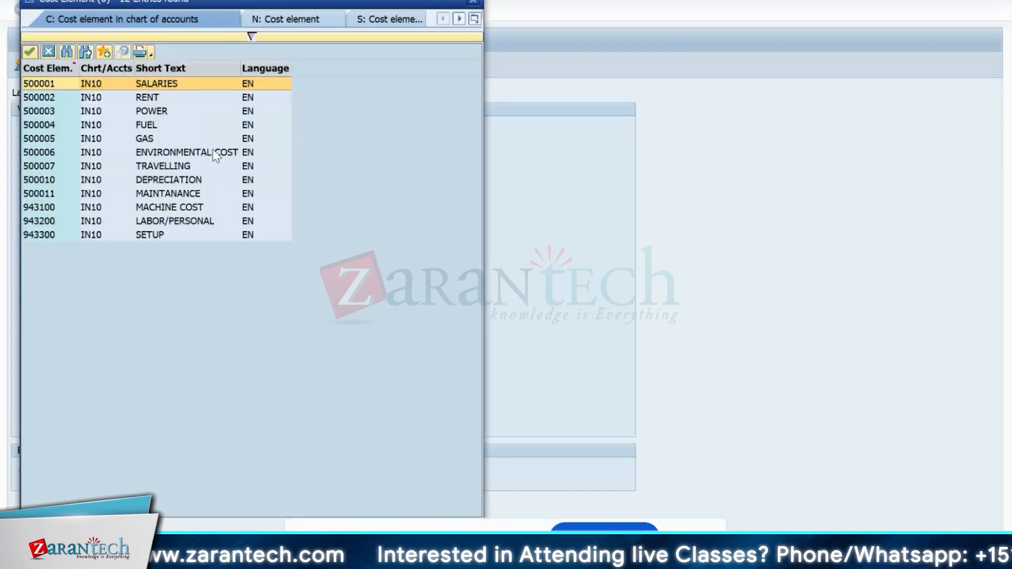
left_click(41, 153)
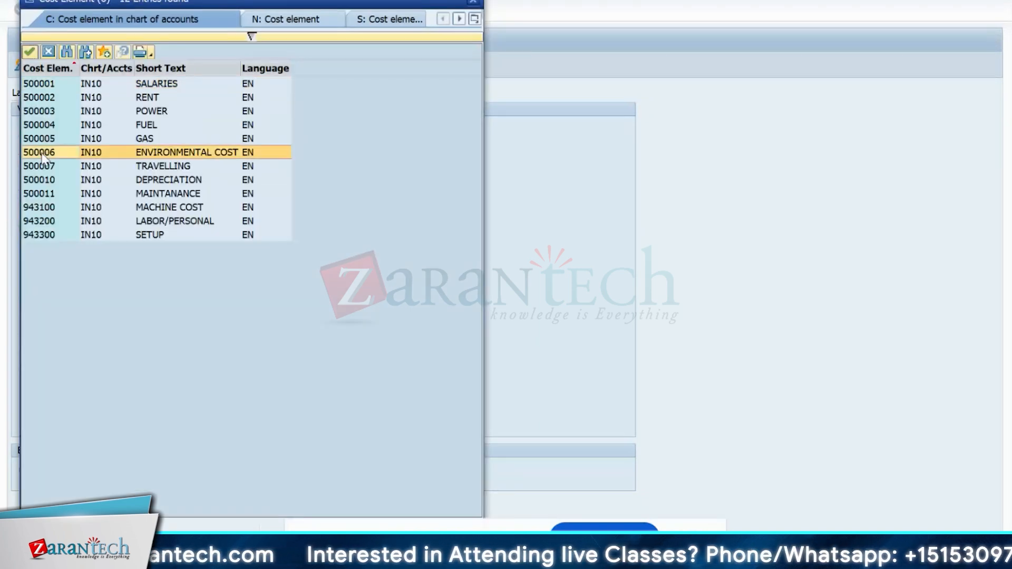
key("Return")
left_click(261, 472)
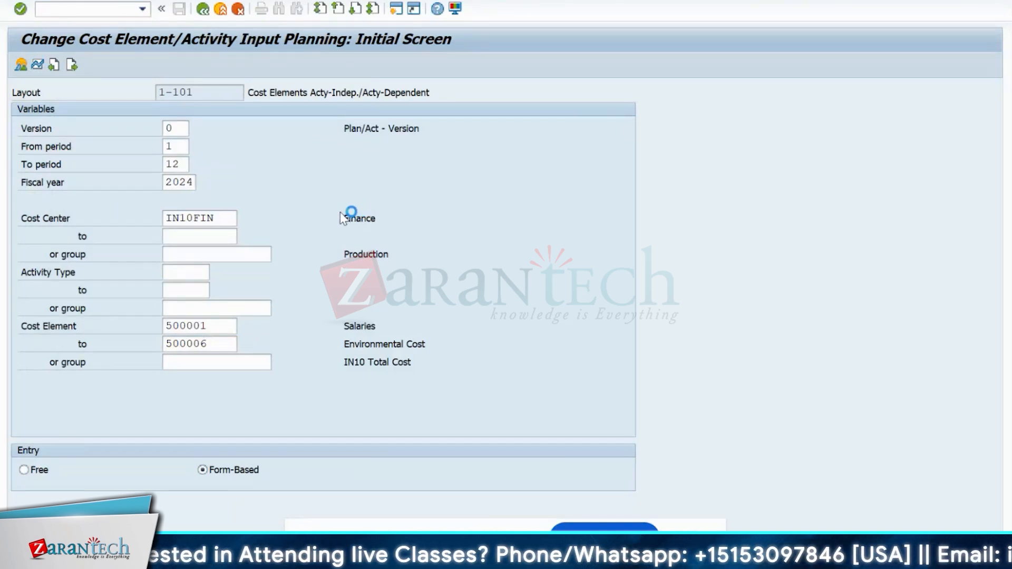
- Stop the current transaction and open the /UI2/FLP Fiori Launchpad sign-in page in the browser
left_click(22, 1)
left_click(58, 124)
double_click(81, 120)
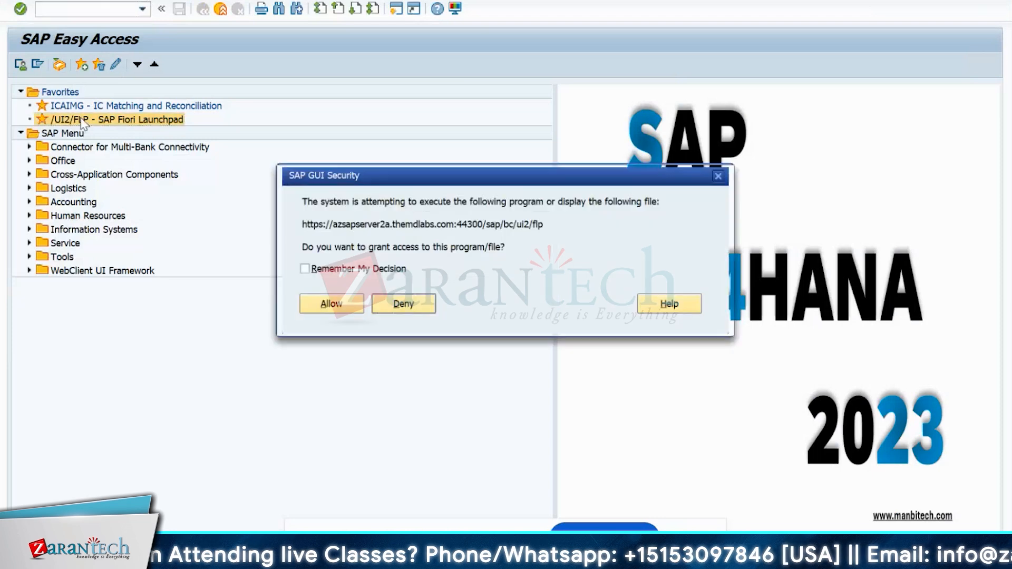
left_click(331, 304)
left_click(481, 193)
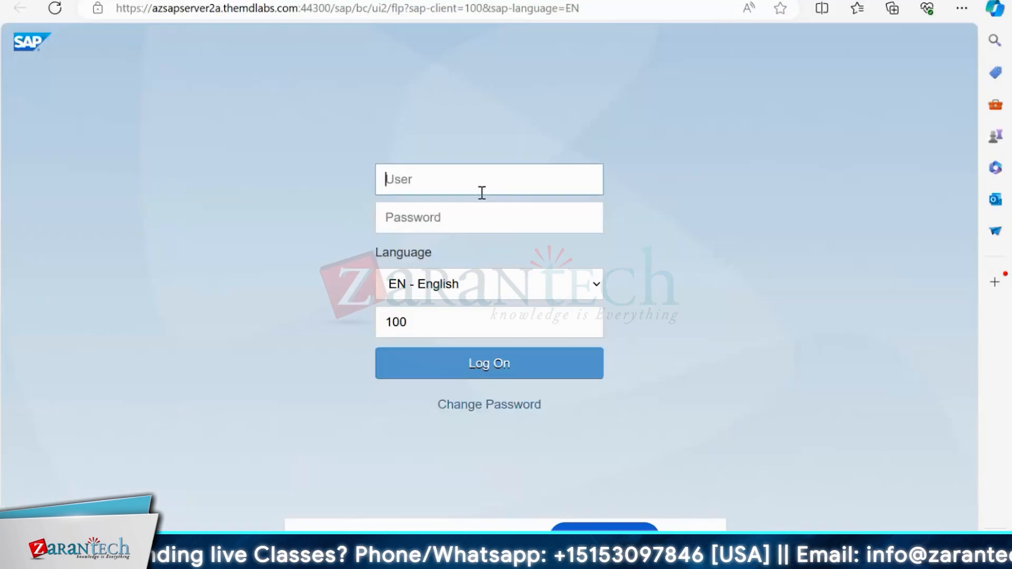
- Return to the KP06 overview and select the Plan Fixed Costs cell for cost element 500001
left_click(628, 555)
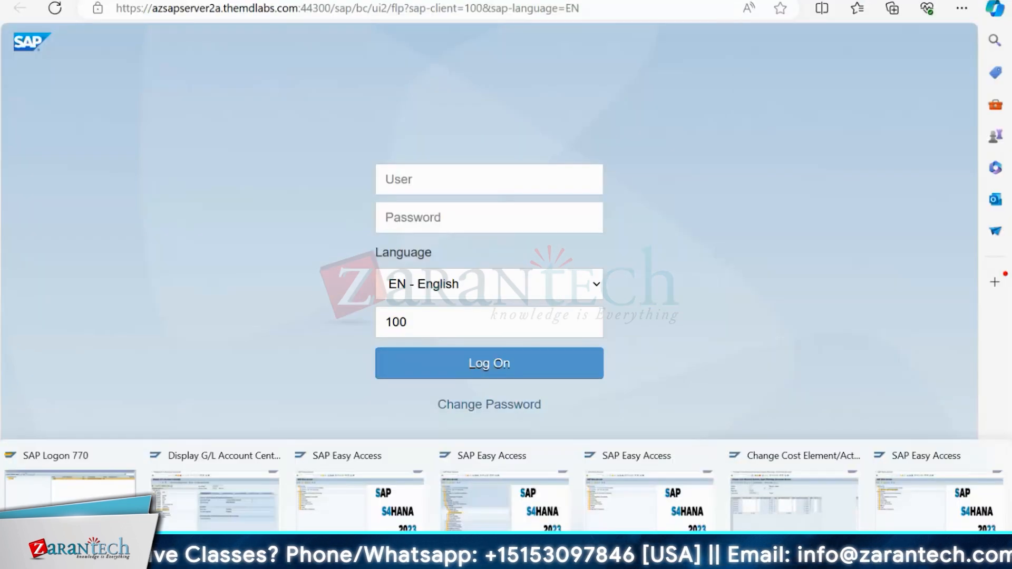
left_click(790, 515)
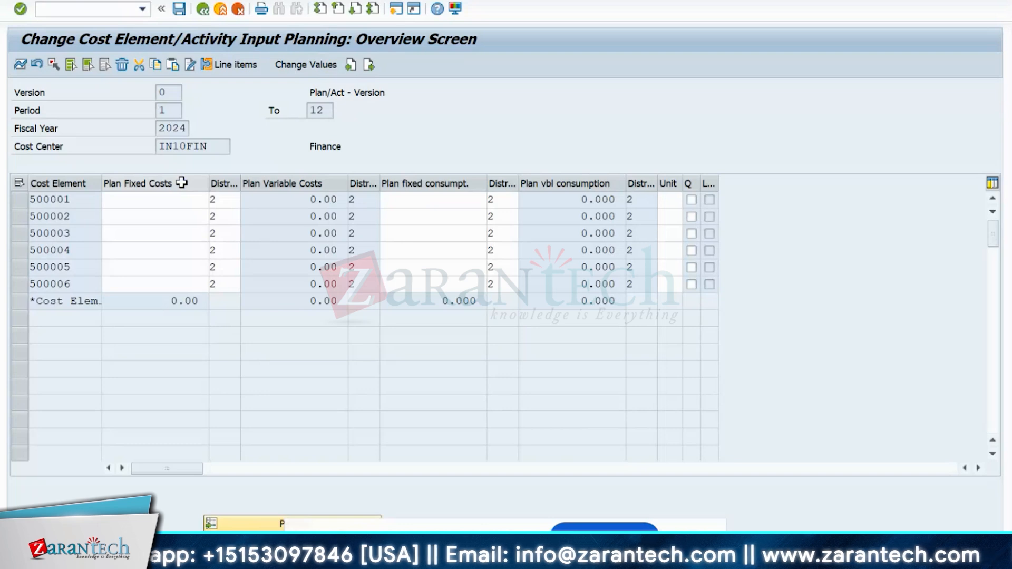
left_click(161, 183)
left_click(159, 183)
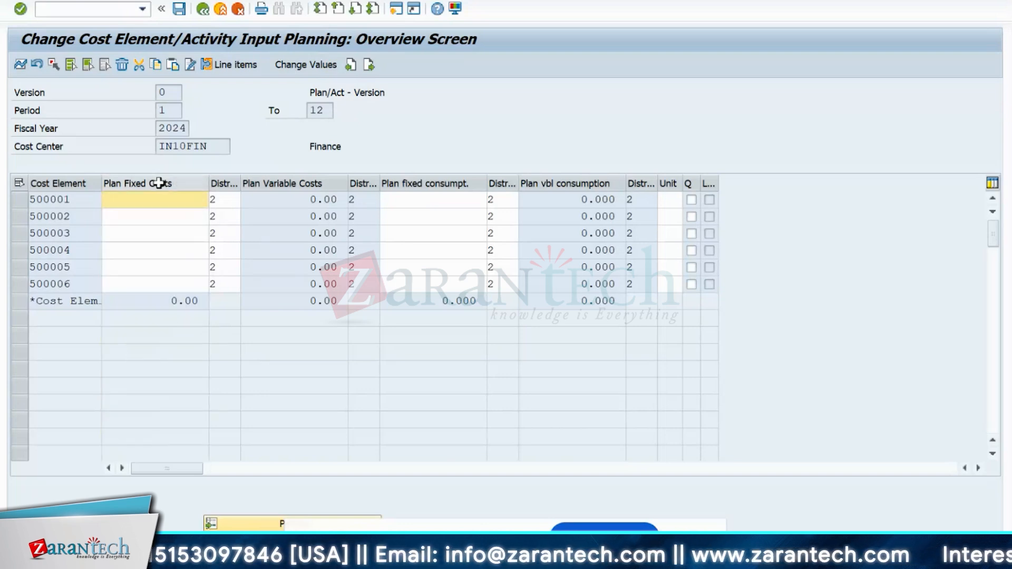
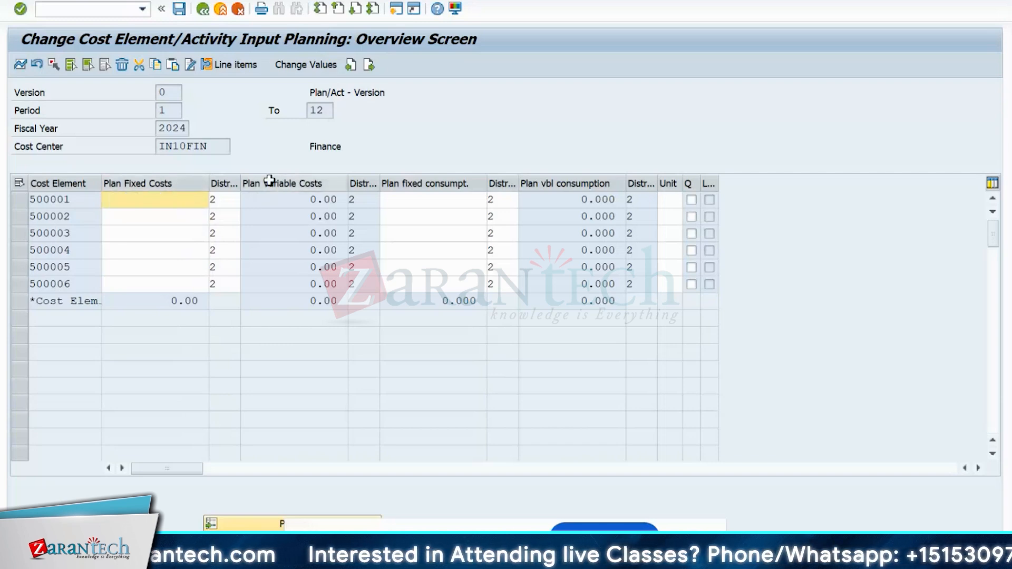
- Select the Plan Fixed Costs column cells for cost elements 500001–500006
left_click(289, 199)
left_click(298, 184)
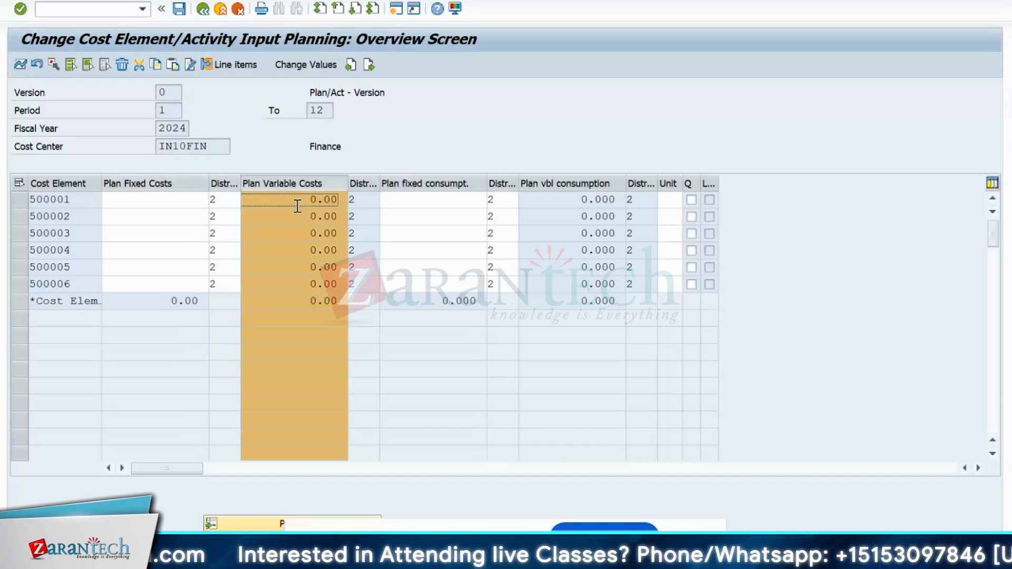
left_click(158, 183, "ctrl")
left_click(150, 184)
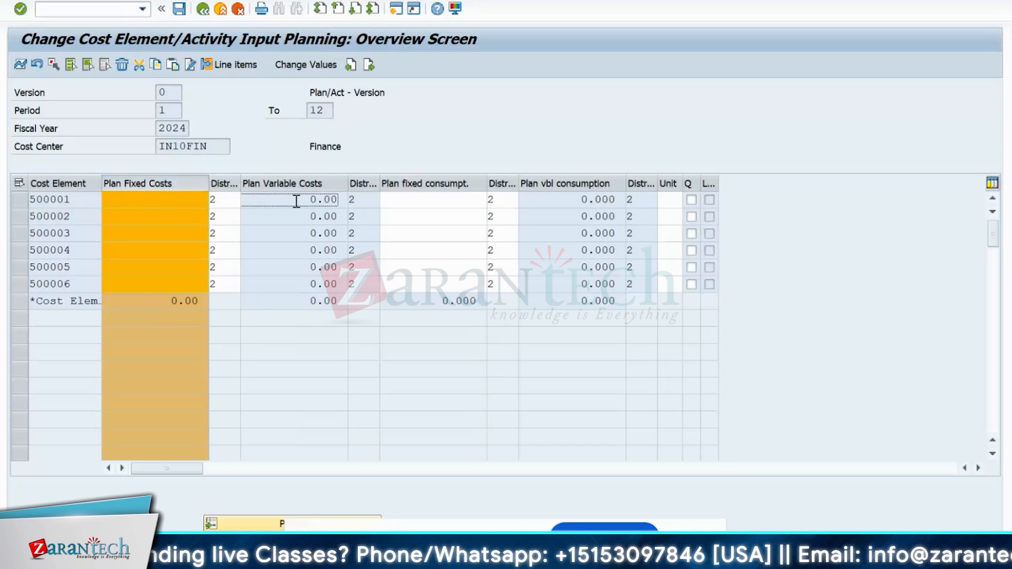
left_click(288, 232)
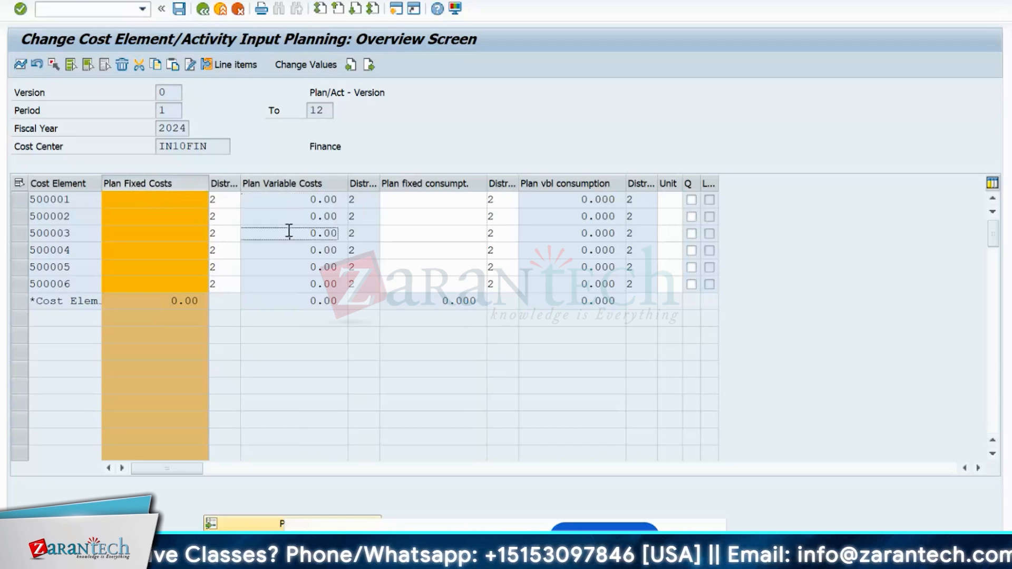
left_click(142, 211)
left_click(146, 203)
left_click(149, 217)
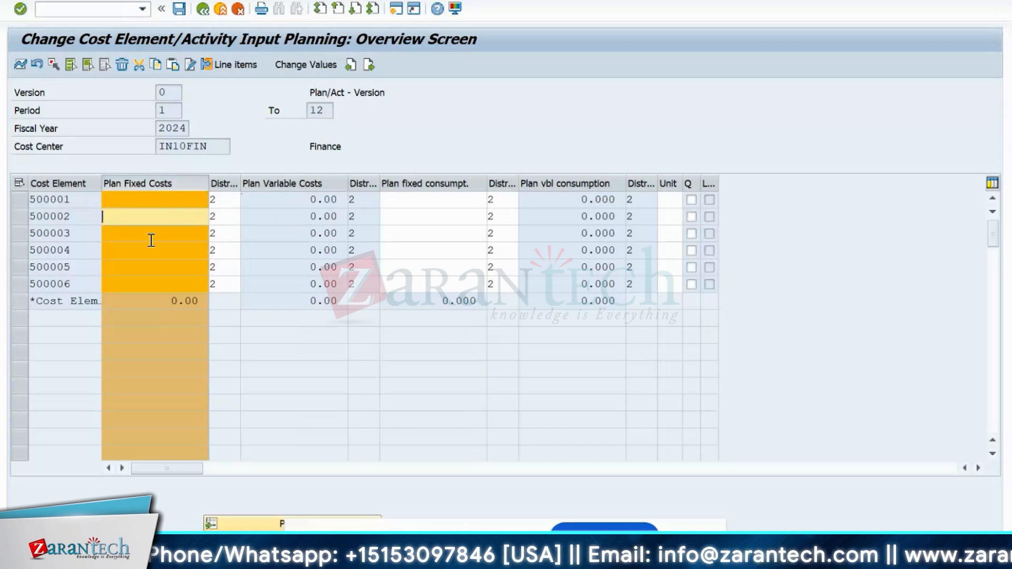
left_click(152, 252)
- Enter plan fixed costs 10,000, 9,000 and 6,000 for 500001, 500002 and 500003
left_click(143, 202)
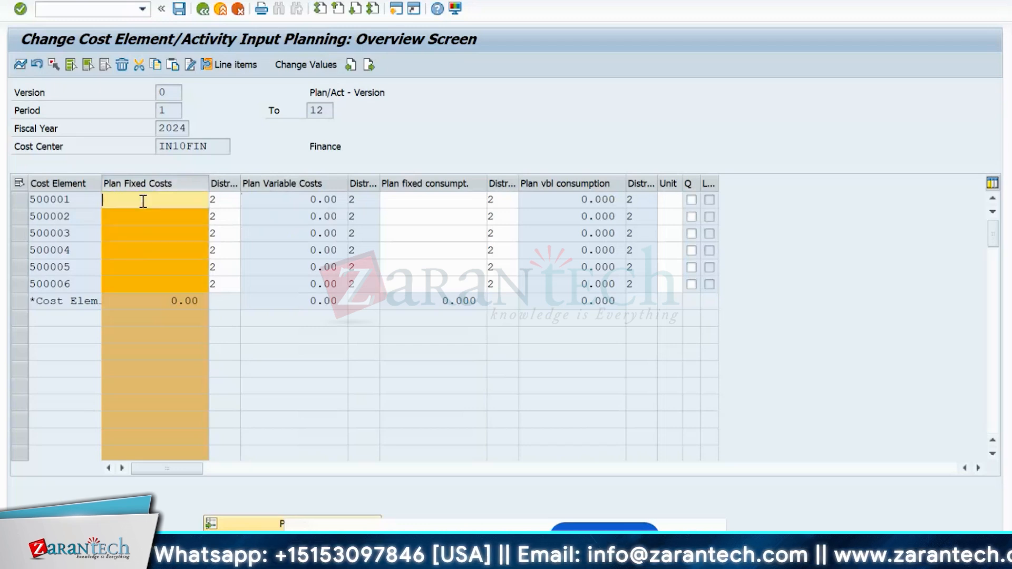
type("10")
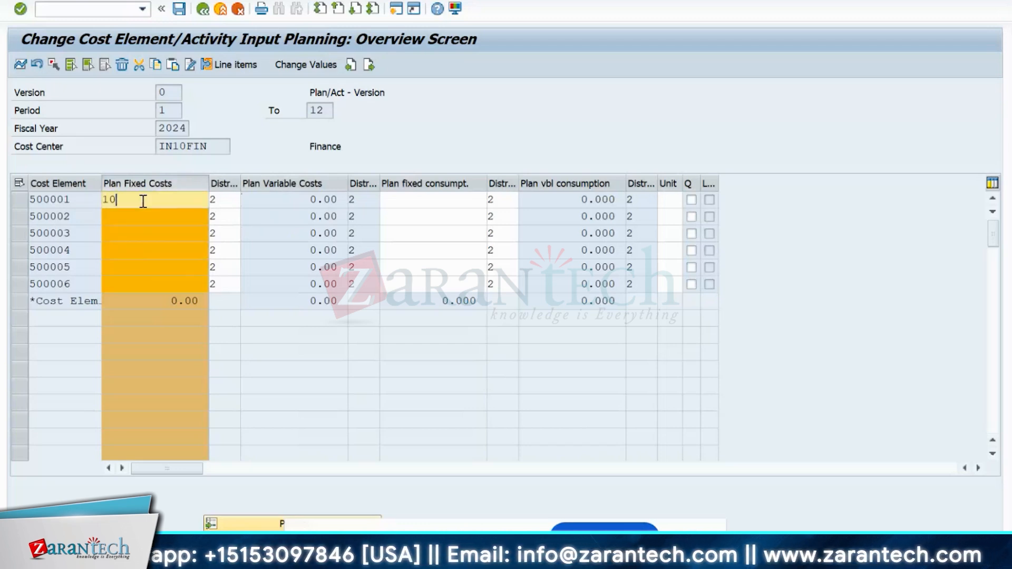
type("000")
left_click(164, 218)
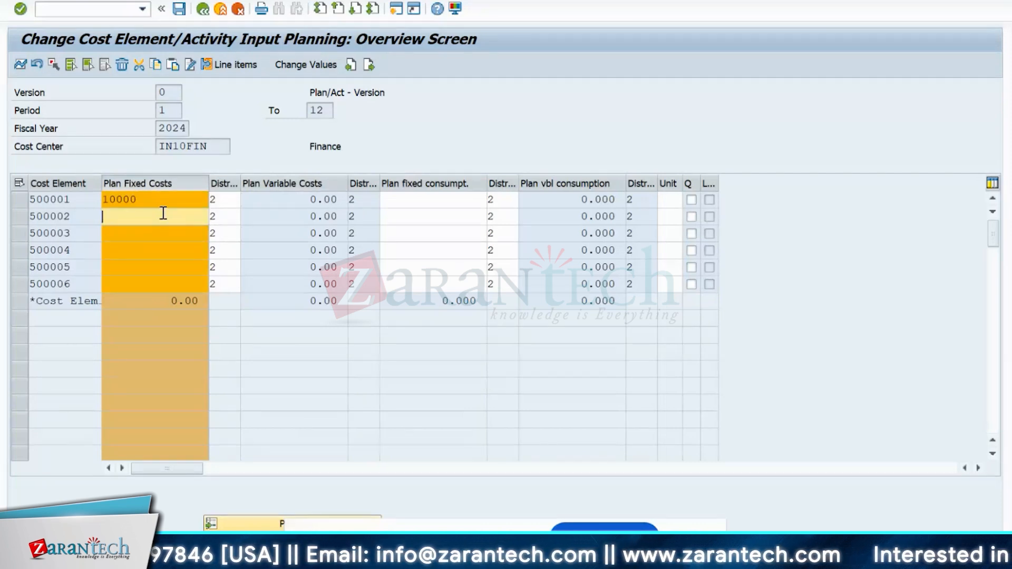
type("9000")
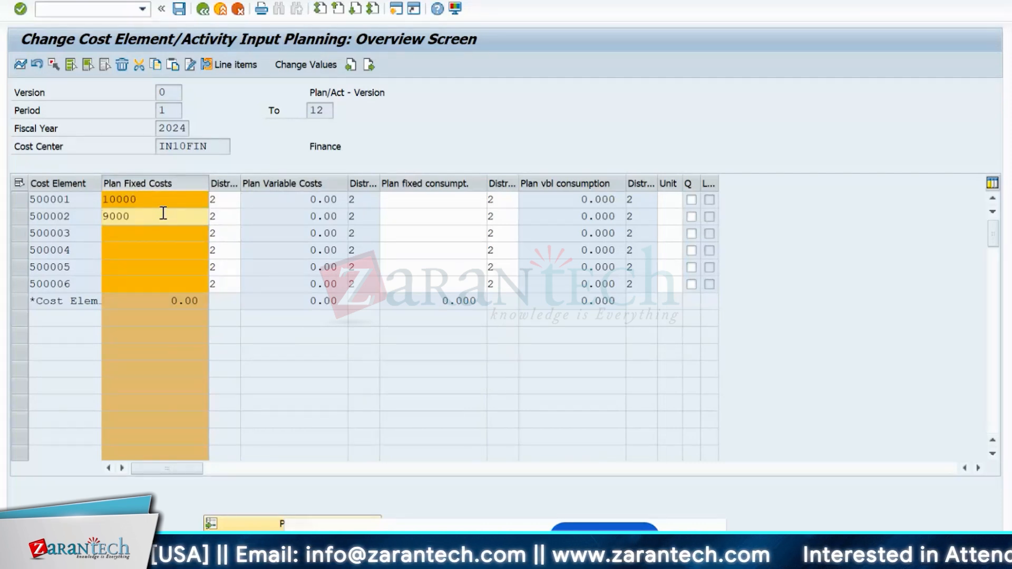
left_click(143, 237)
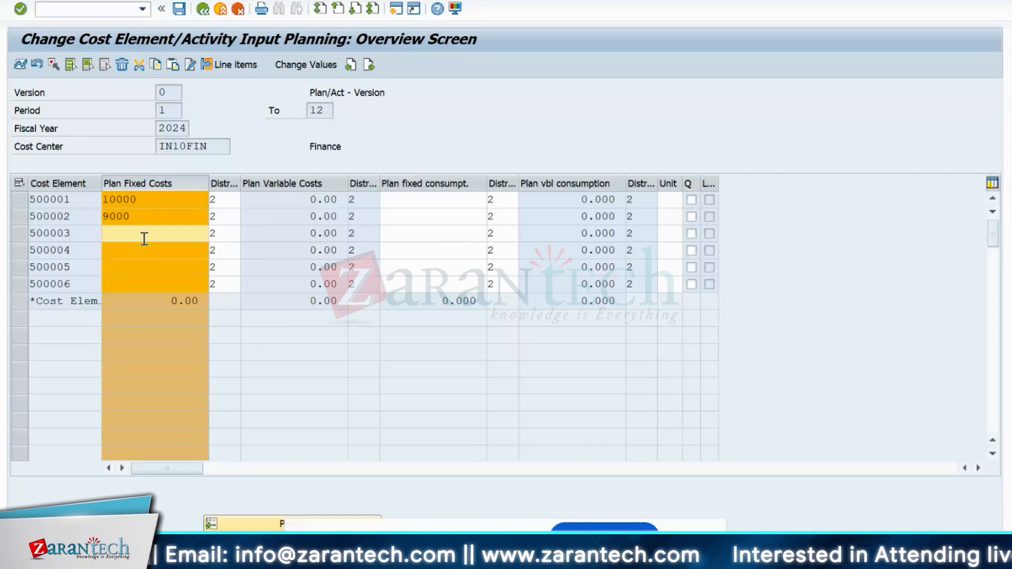
type("6000")
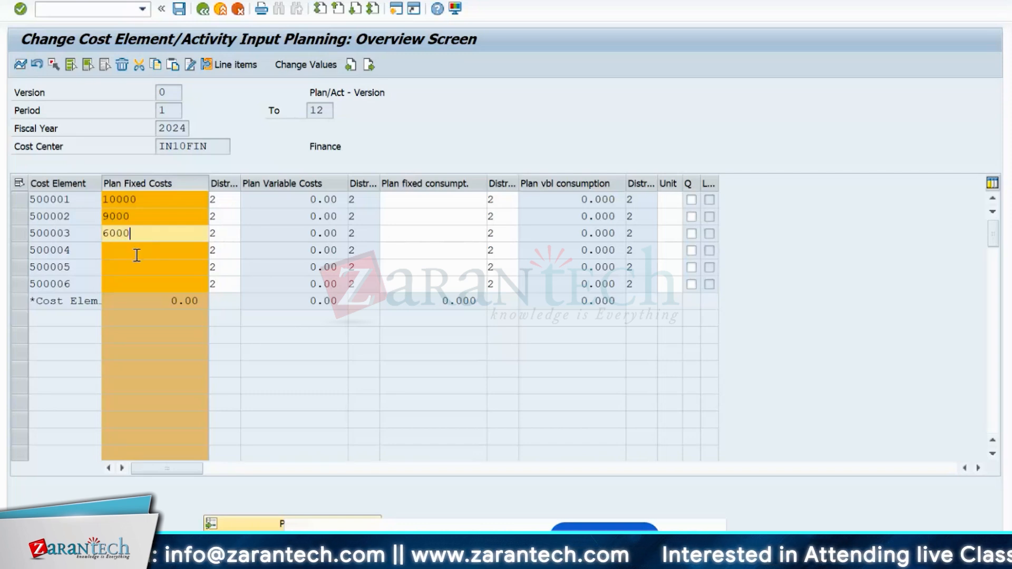
- Enter 10,000, 12,000 and 8,000 for 500004–500006 and confirm the 55,000.00 total
left_click(137, 255)
type("10000")
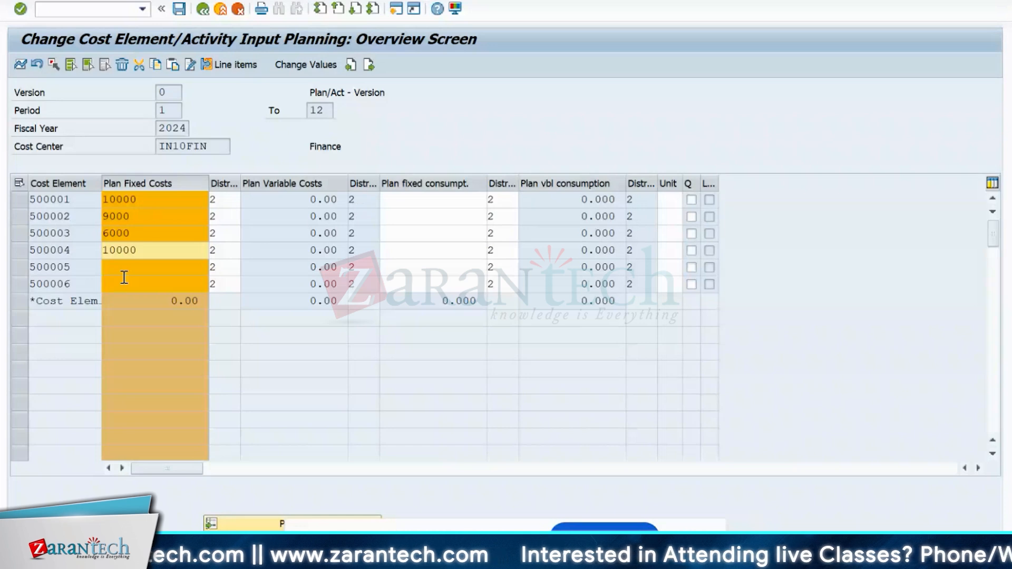
left_click(128, 268)
type("12000")
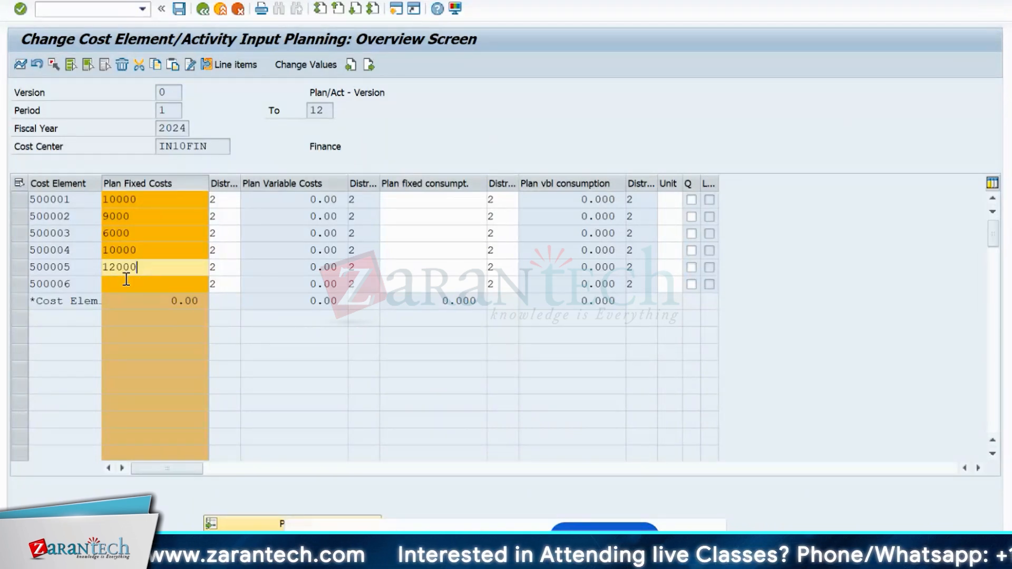
left_click(126, 279)
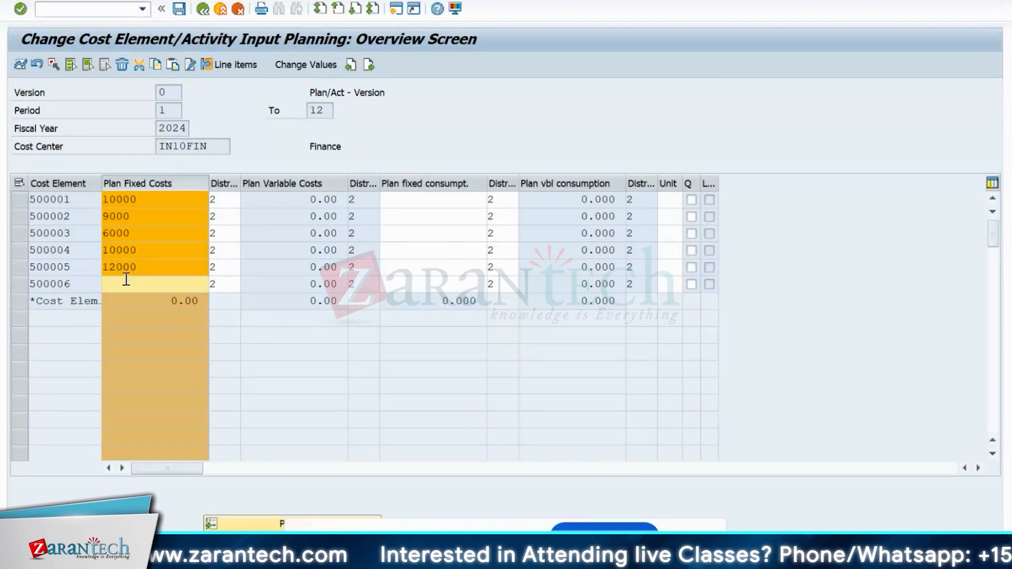
type("1000")
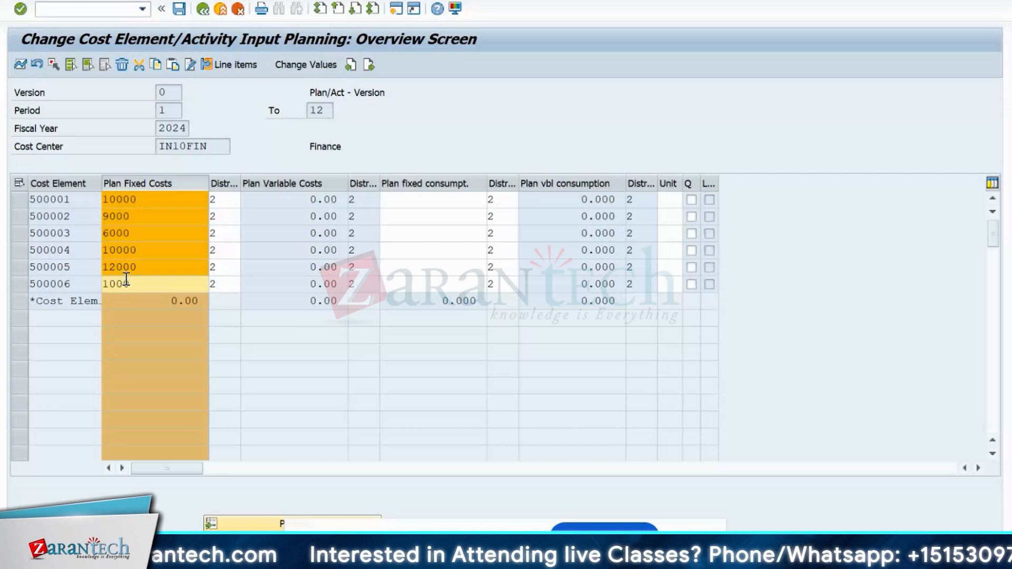
key("BackSpace")
key("BackSpace")
key("BackSpace")
key("BackSpace")
type("80")
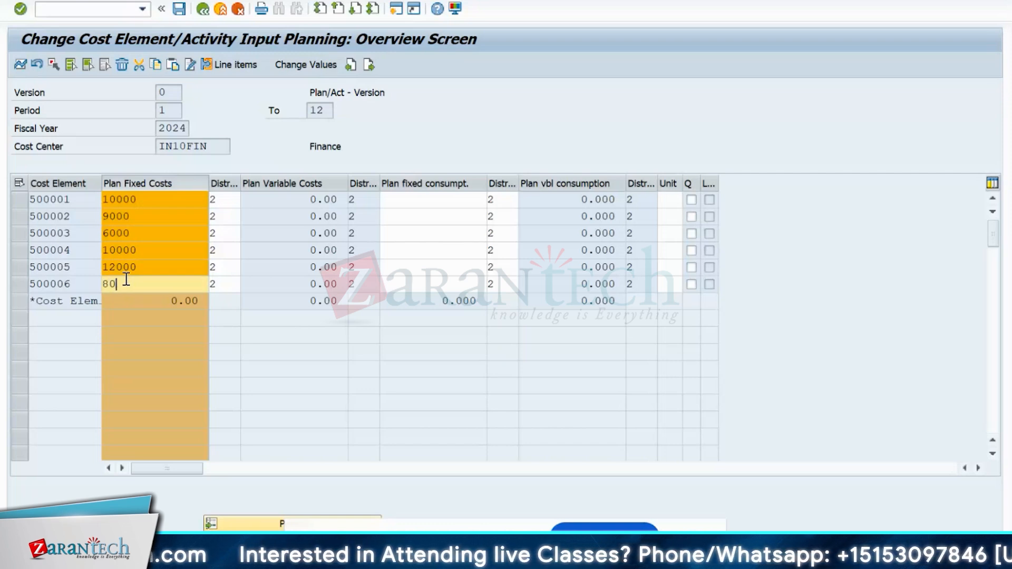
type("0")
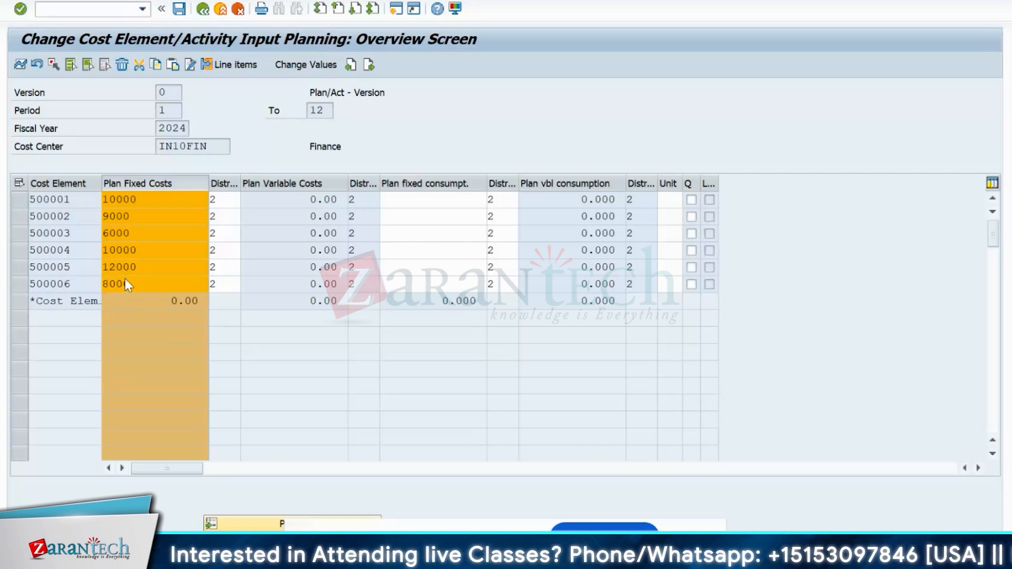
key("Return")
- Choose distribution key 1 (equal distribution) from the key list for 500001, 500002 and 500003
left_click(212, 203)
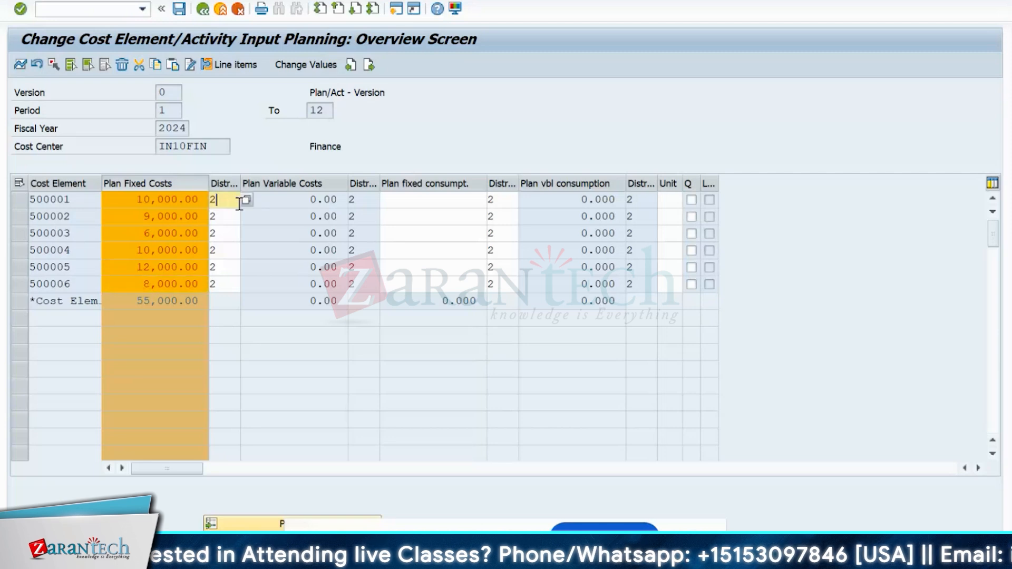
left_click(248, 205)
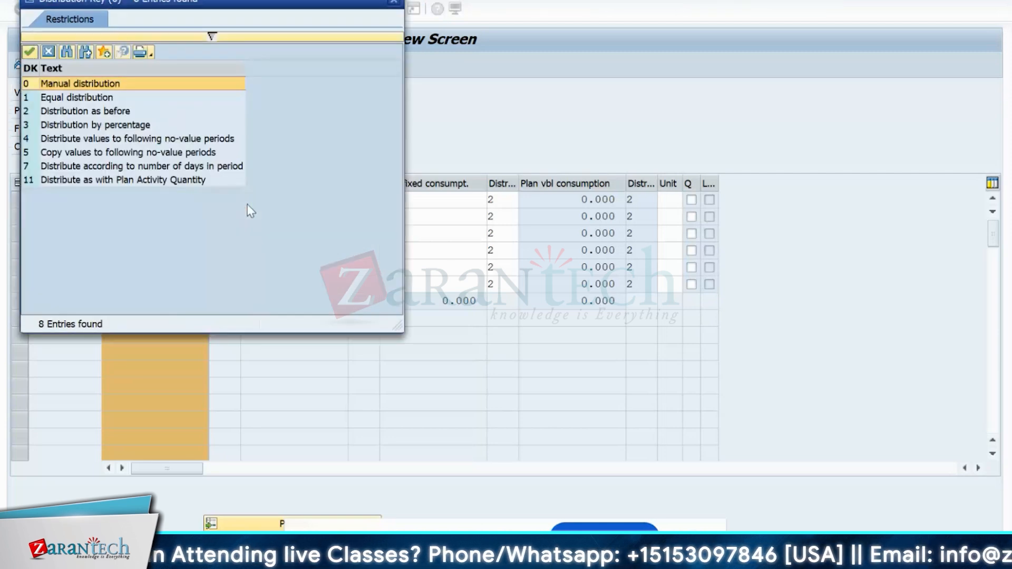
double_click(89, 99)
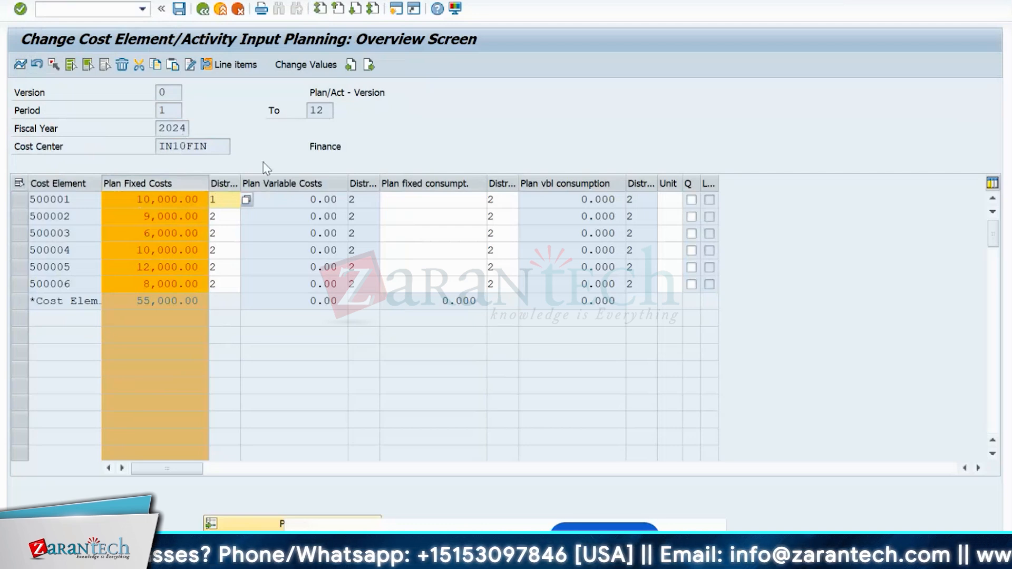
left_click(231, 217)
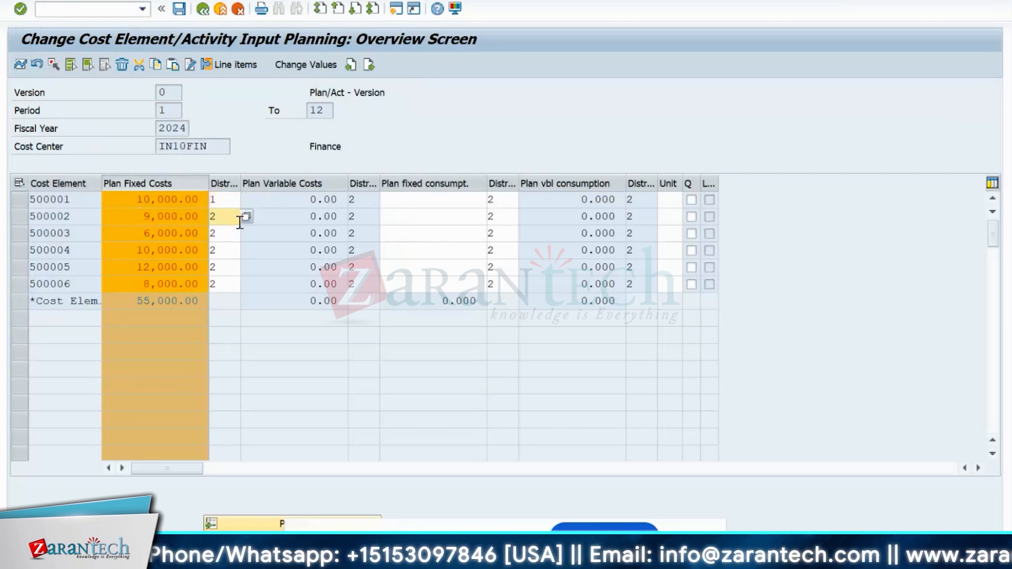
left_click(245, 215)
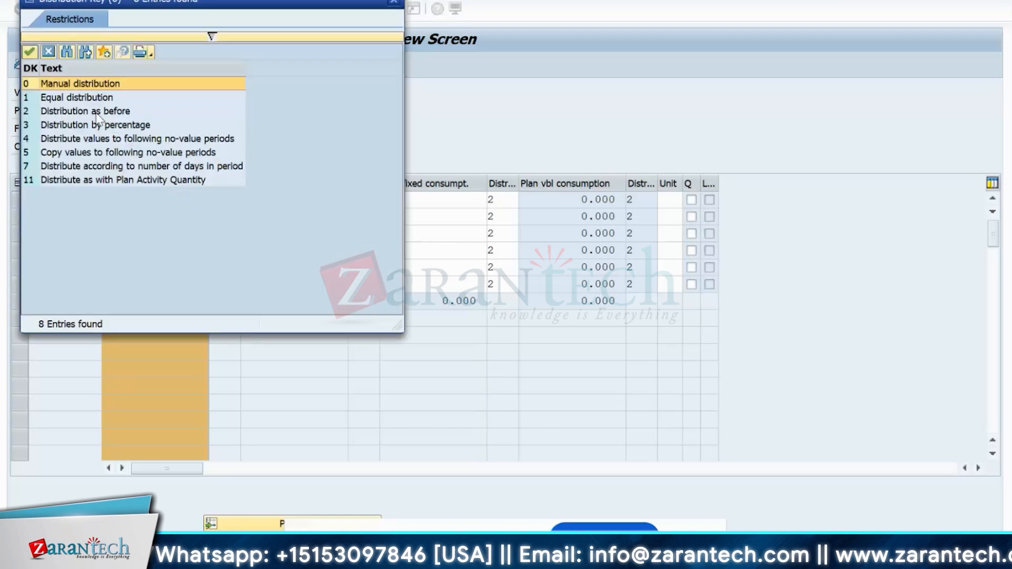
left_click(86, 99)
double_click(86, 100)
left_click(224, 233)
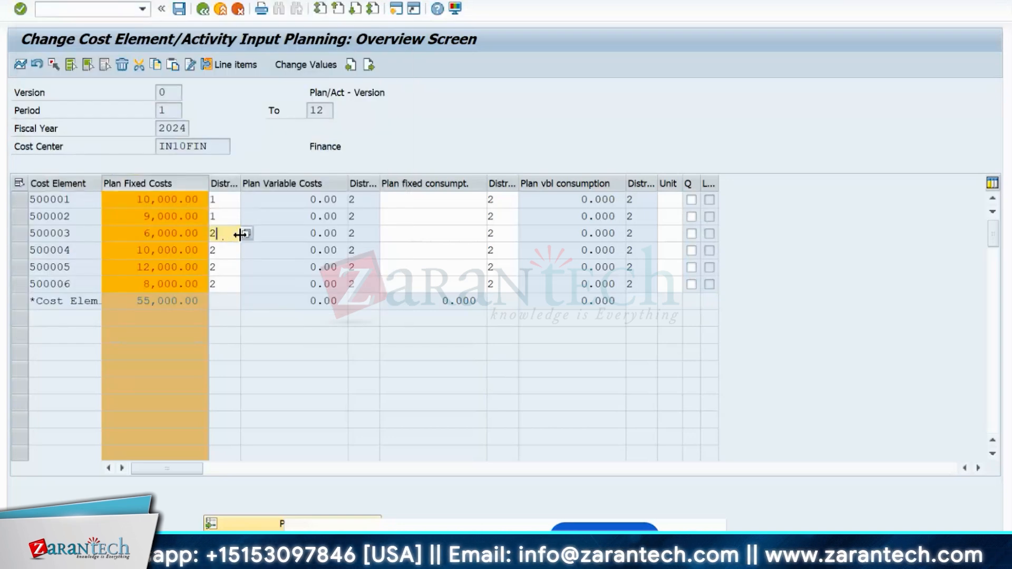
left_click(245, 233)
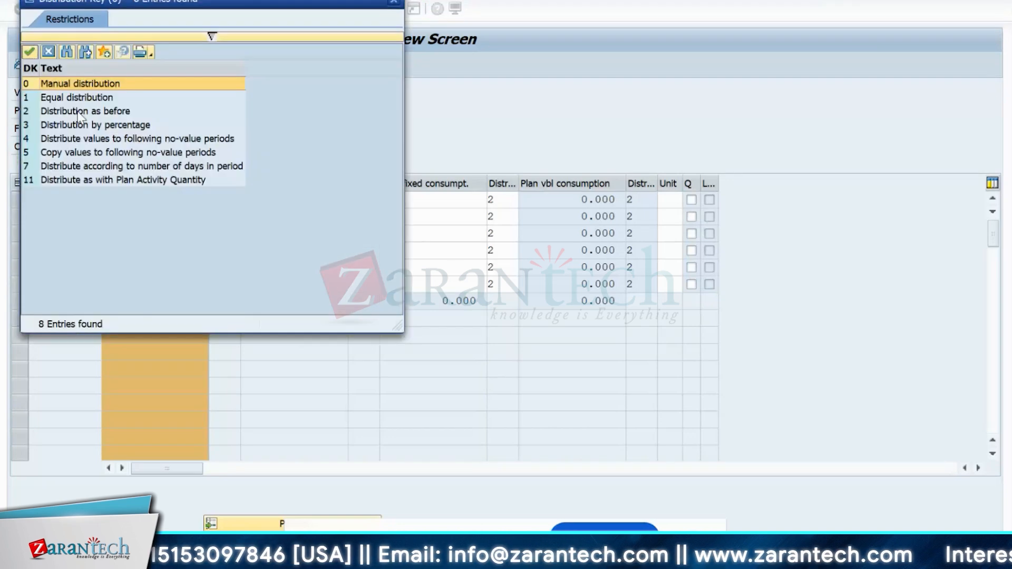
left_click(69, 97)
double_click(70, 97)
- Type distribution key 1 for 500004, 500005 and 500006 and confirm
key("Down")
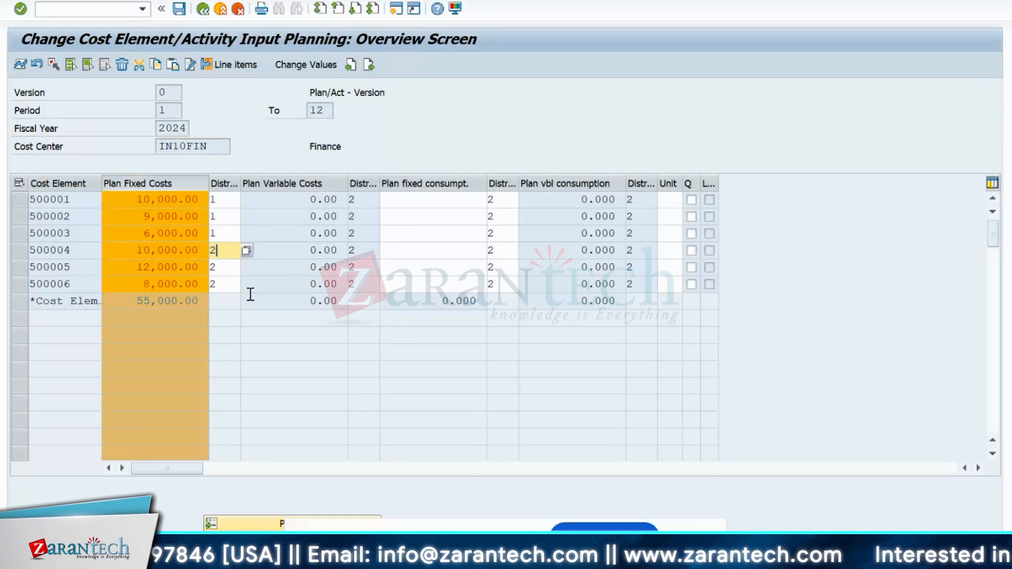
type("1")
key("Down")
key("BackSpace")
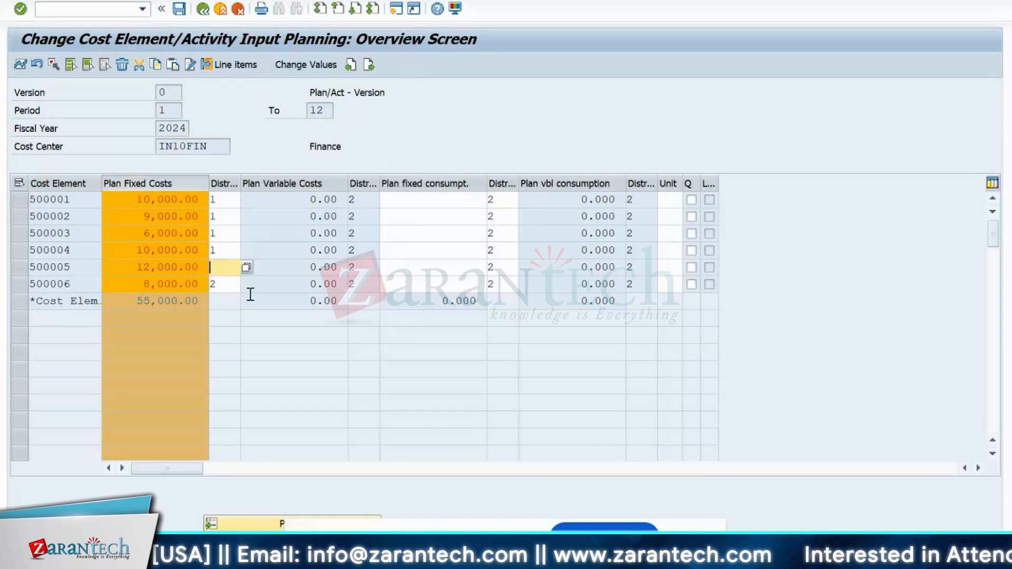
type("1")
key("Down")
key("BackSpace")
type("1")
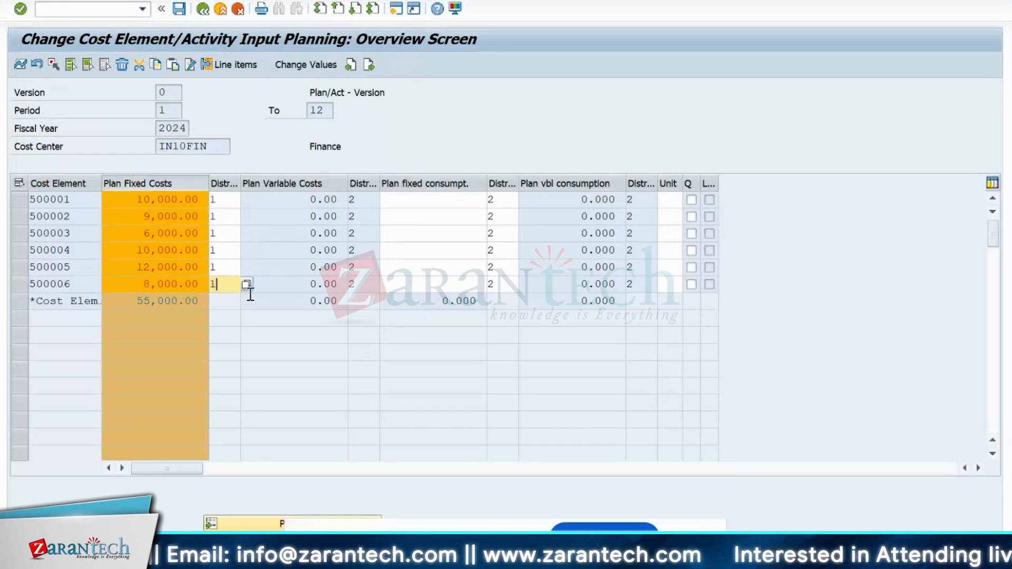
key("Return")
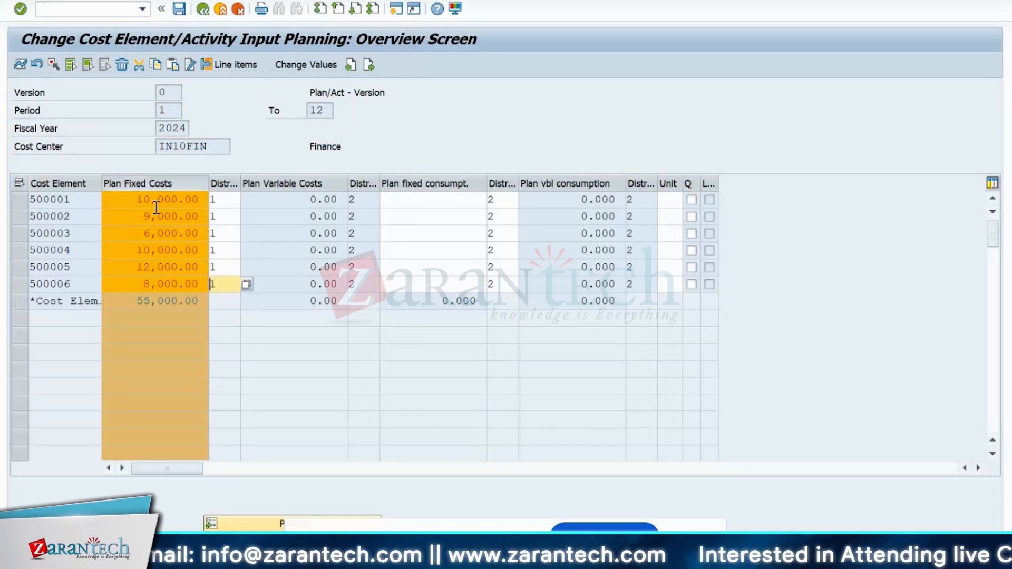
left_click(53, 199)
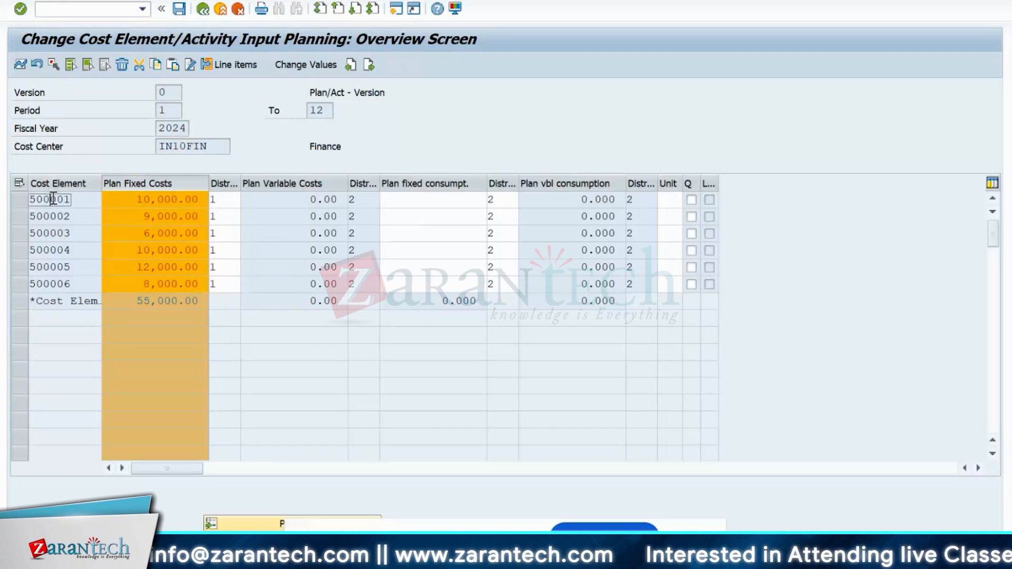
- Check 500001's monthly spread of the 10,000 Salaries plan, then save the plan
left_click(20, 64)
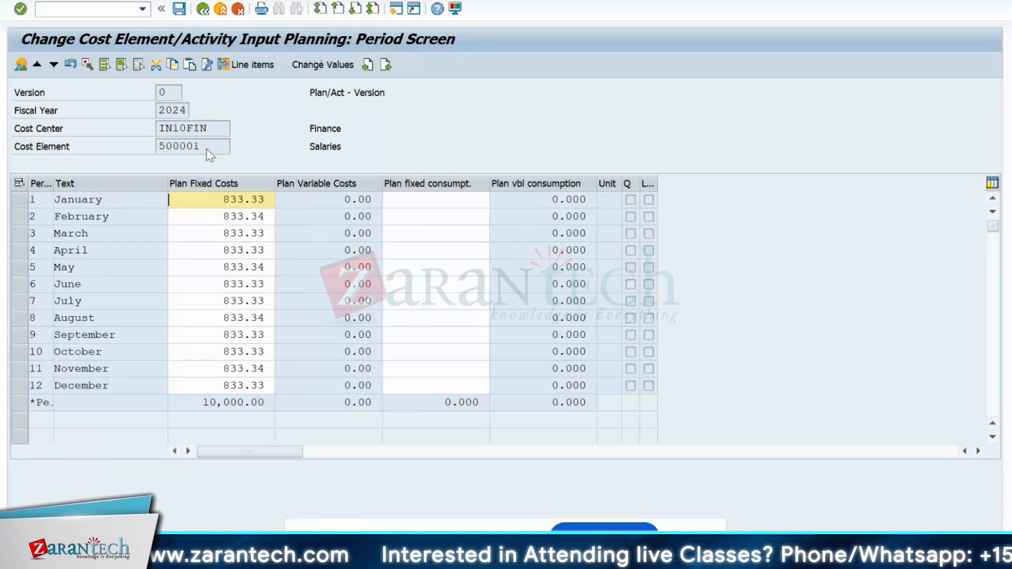
left_click_drag(211, 150, 147, 143)
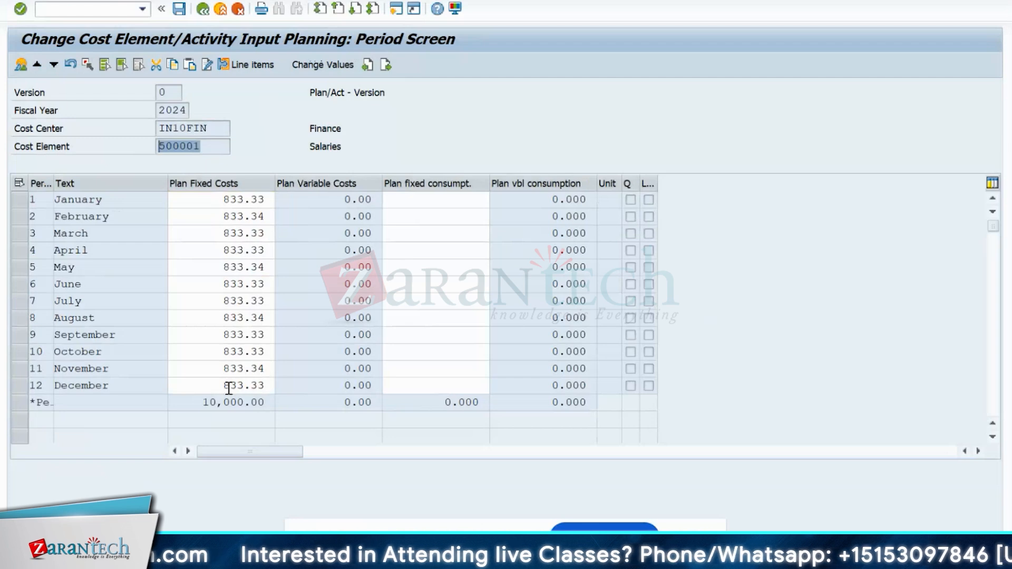
left_click(270, 371)
left_click(269, 318)
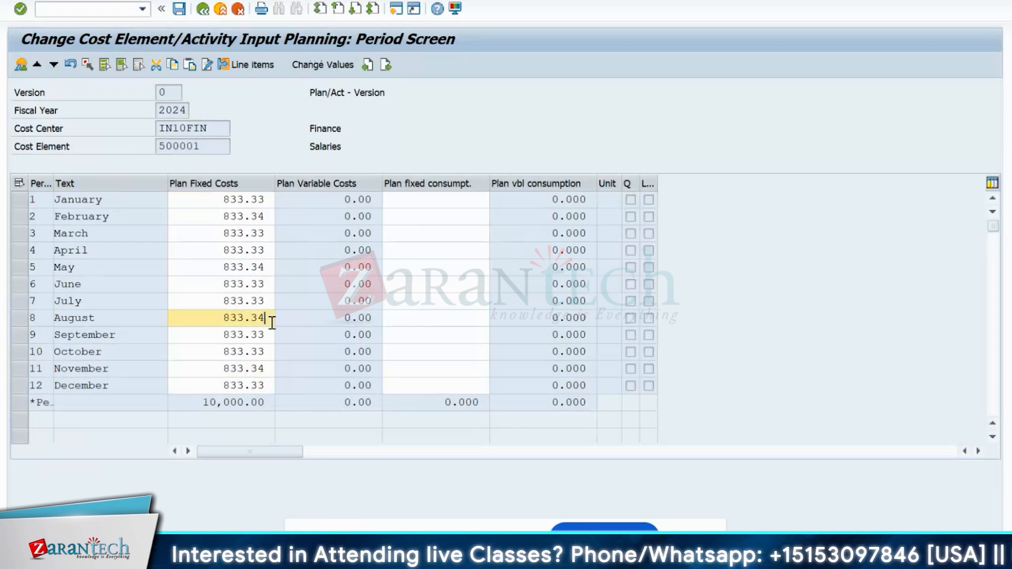
left_click(266, 268)
left_click(264, 216)
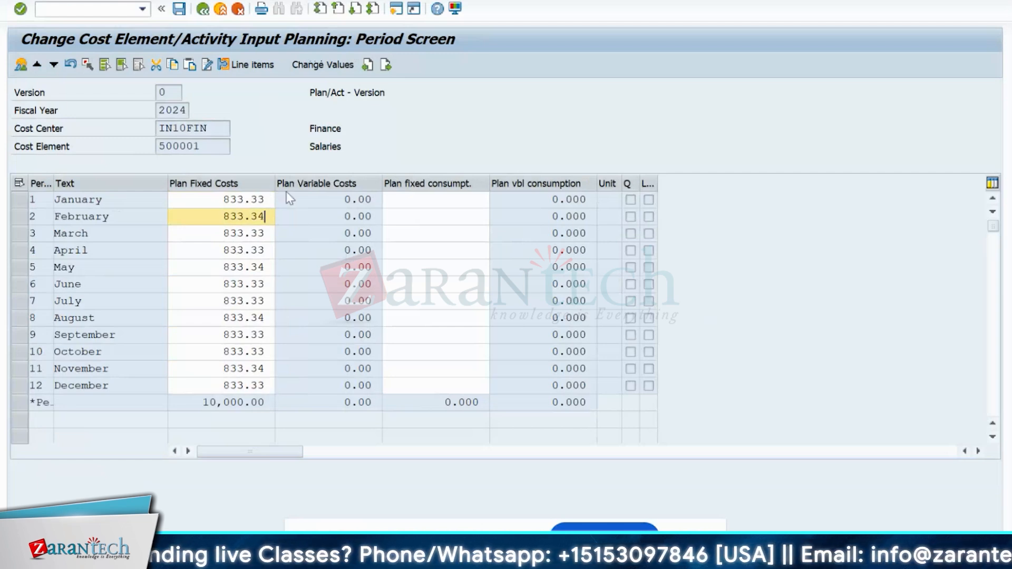
left_click(180, 10)
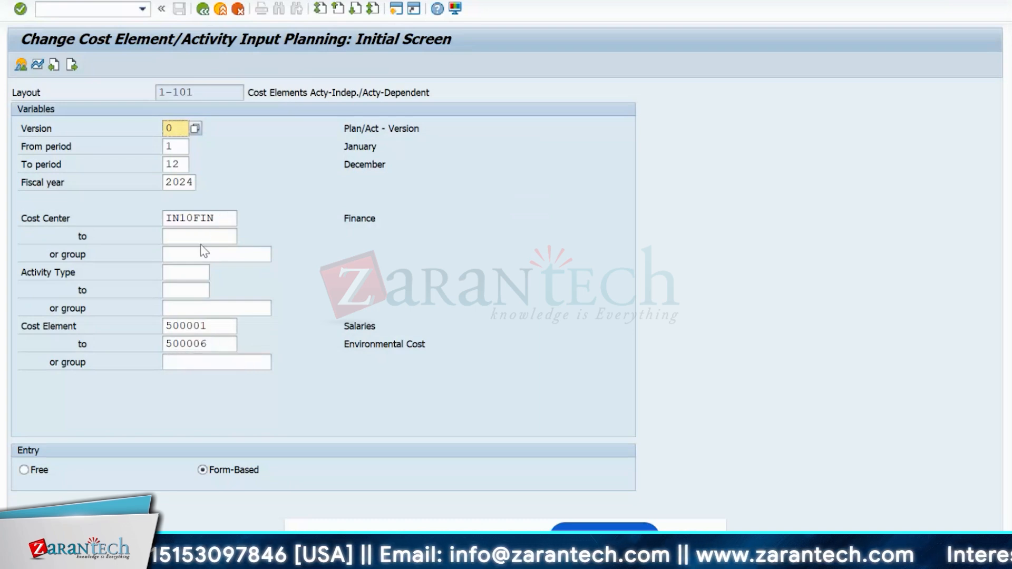
- Return to SAP Easy Access and run report S_ALR_87013611 from Plan/Actual Comparisons
left_click(214, 219)
double_click(211, 218)
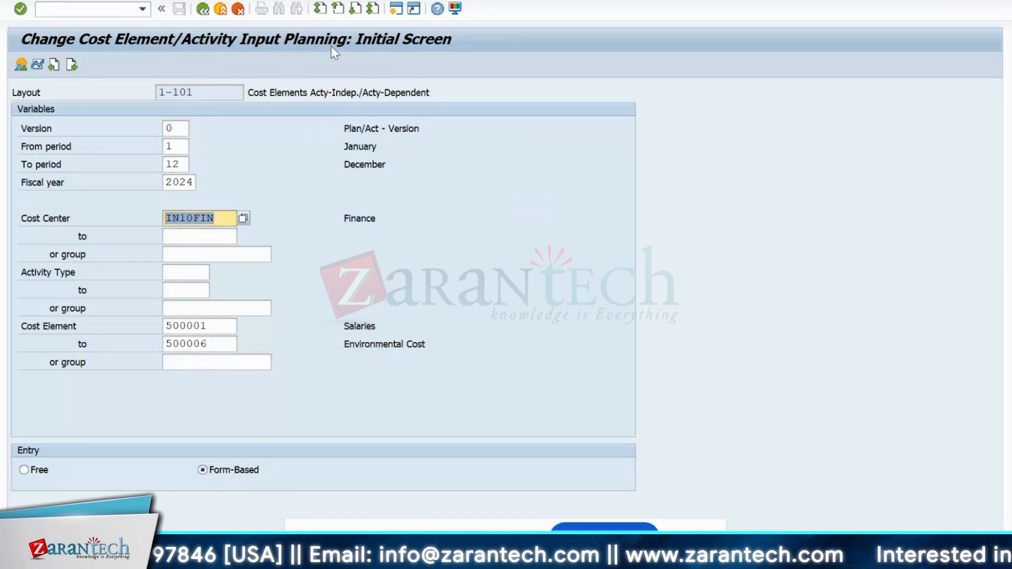
left_click(203, 9)
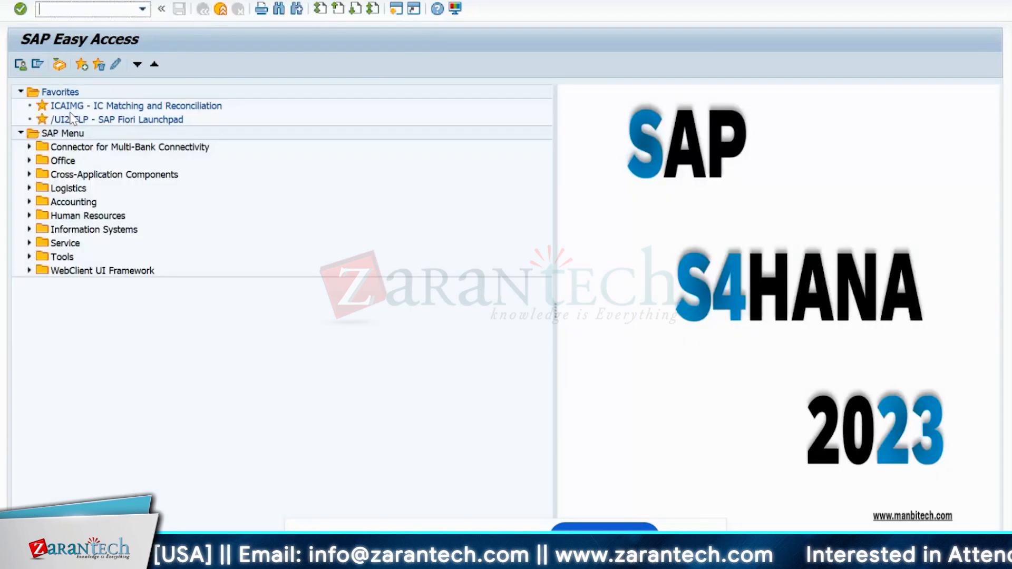
left_click(29, 202)
left_click(38, 243)
left_click(48, 271)
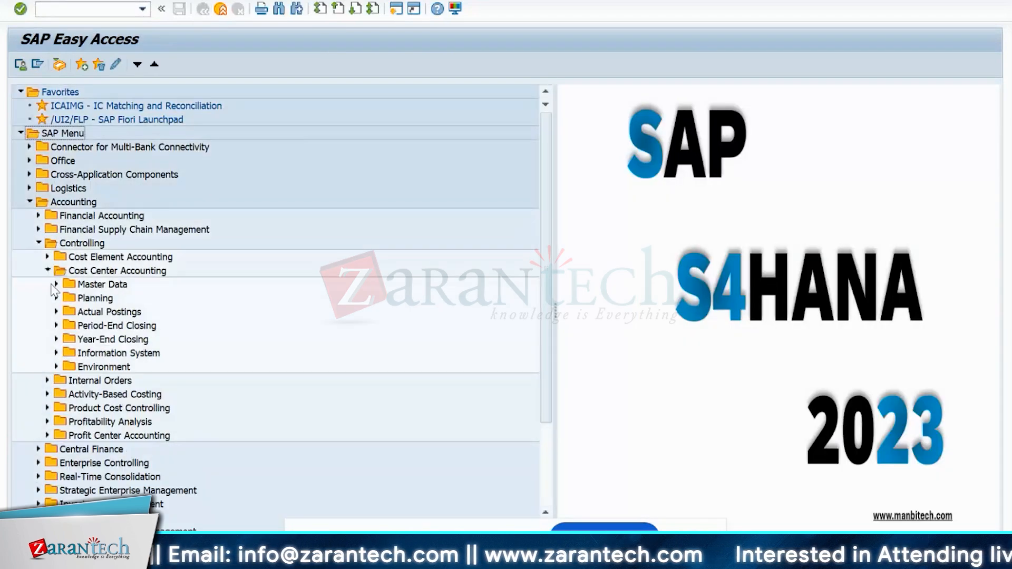
left_click(56, 353)
left_click(65, 367)
left_click(74, 380)
double_click(158, 395)
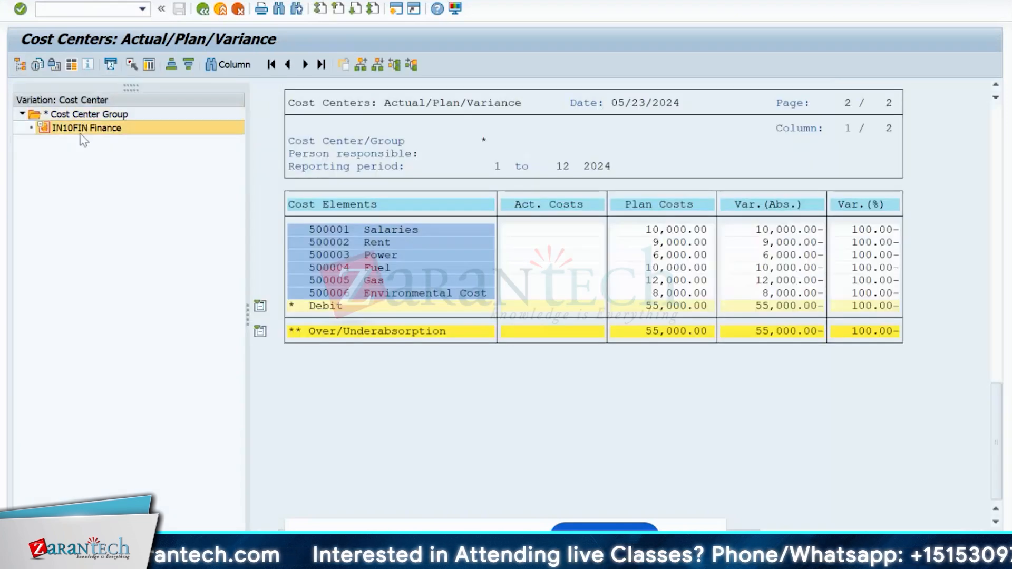
- Review IN10FIN's 10,000.00 Salaries plan, 55,000.00 plan total and empty actuals
left_click(80, 116)
left_click(80, 131)
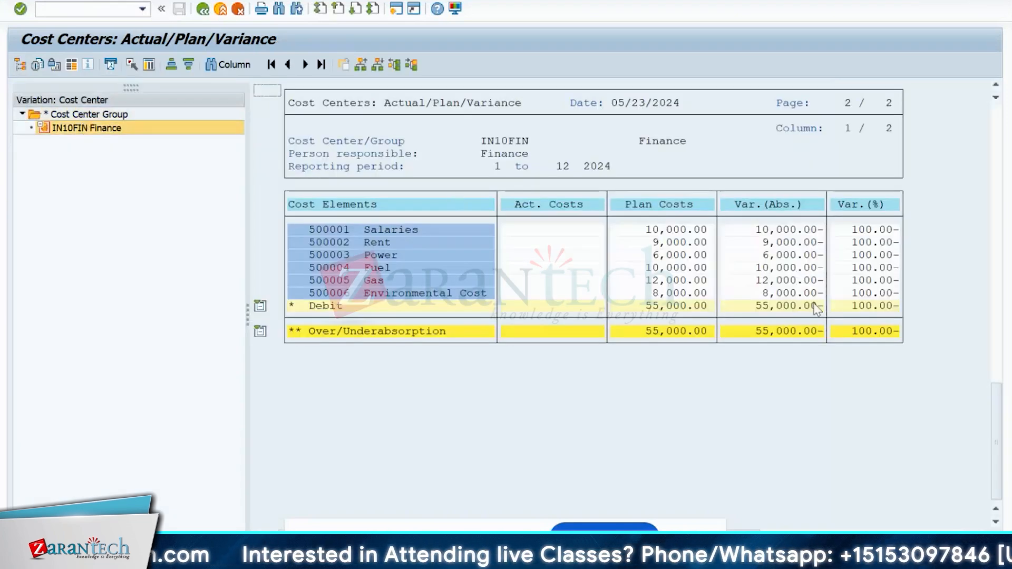
left_click(643, 230)
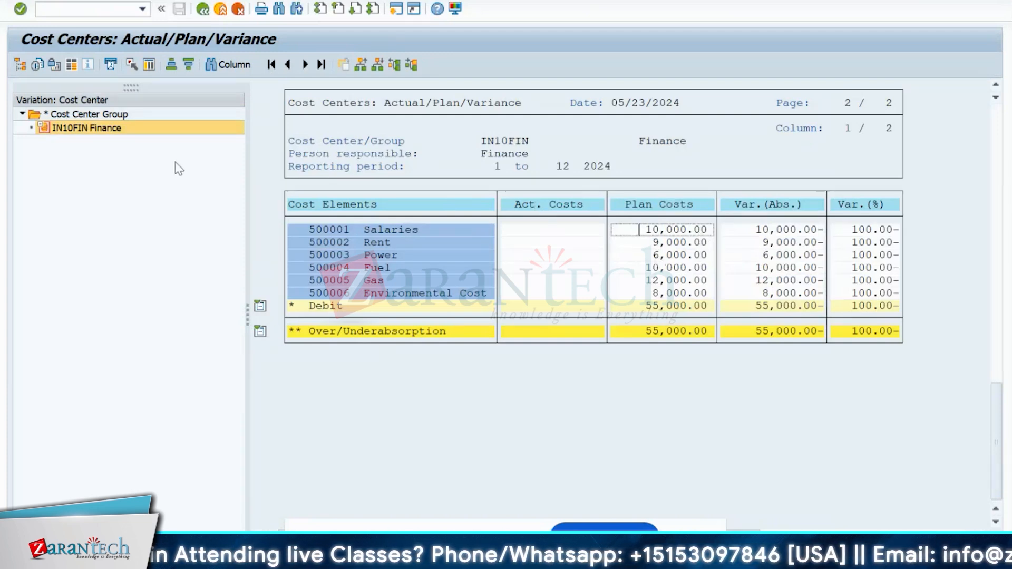
left_click(690, 307)
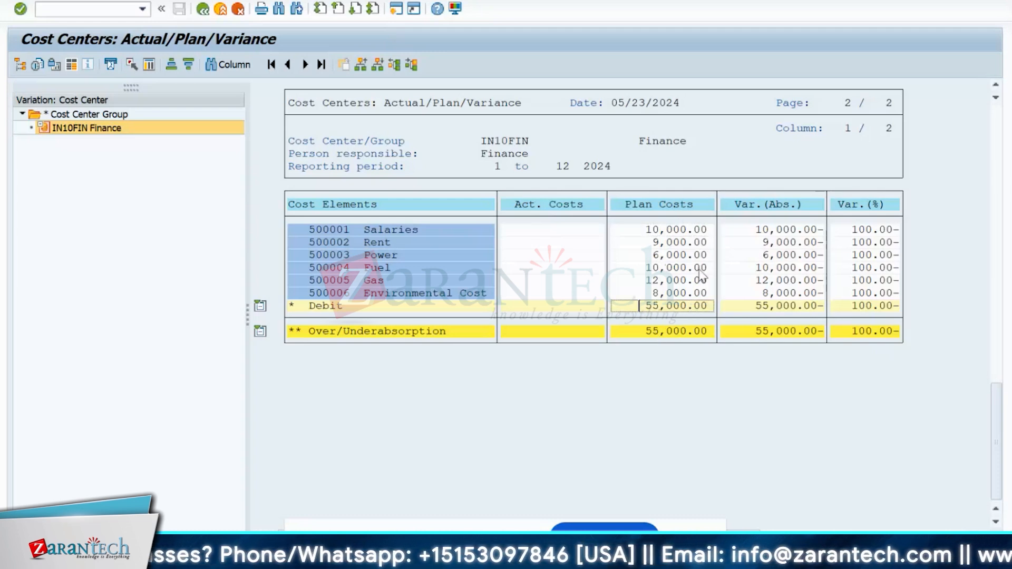
left_click(529, 230)
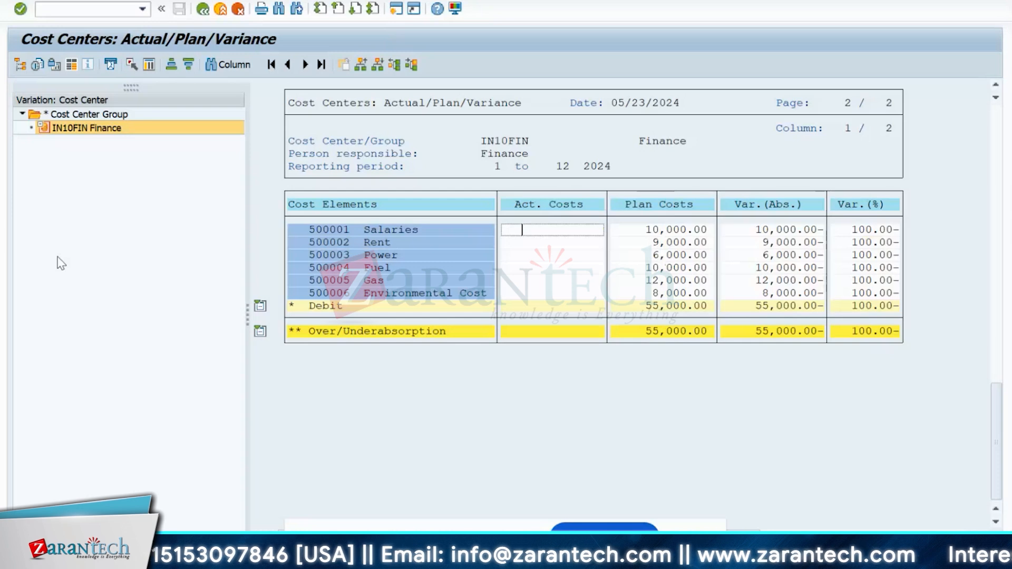
- Exit the report, enter cost center group IN10 on the selection screen and execute
left_click(203, 13)
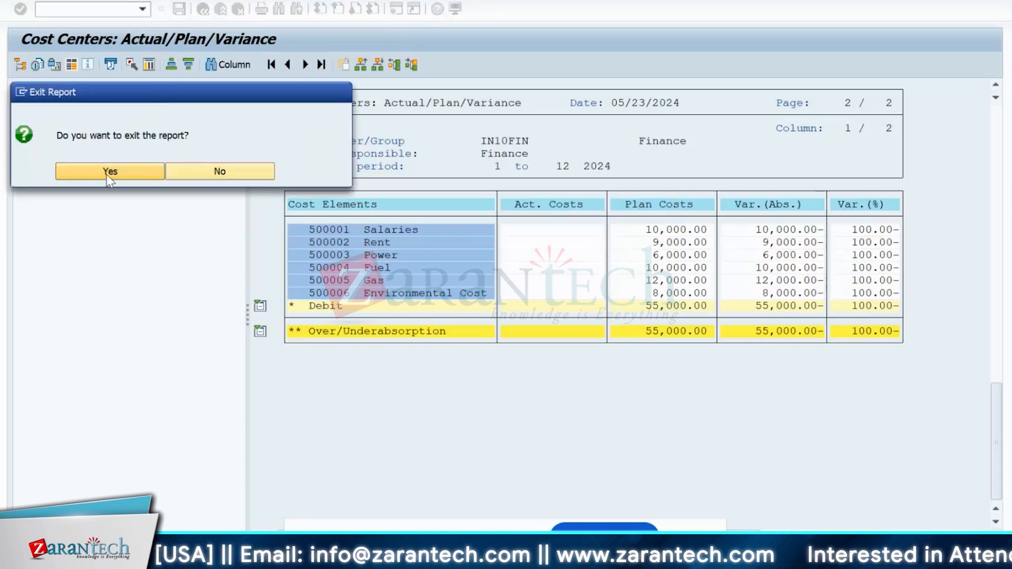
left_click(108, 173)
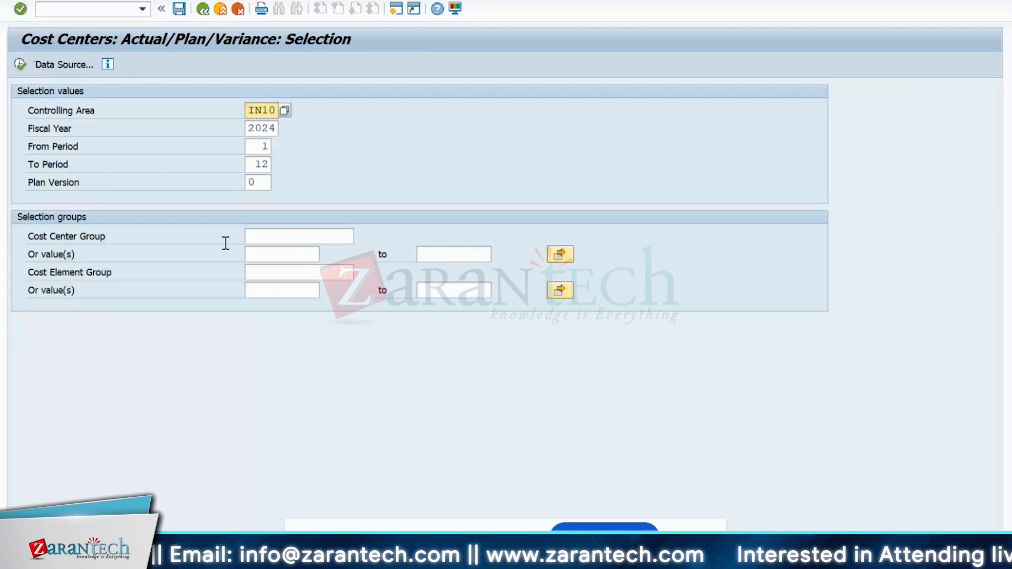
left_click(257, 238)
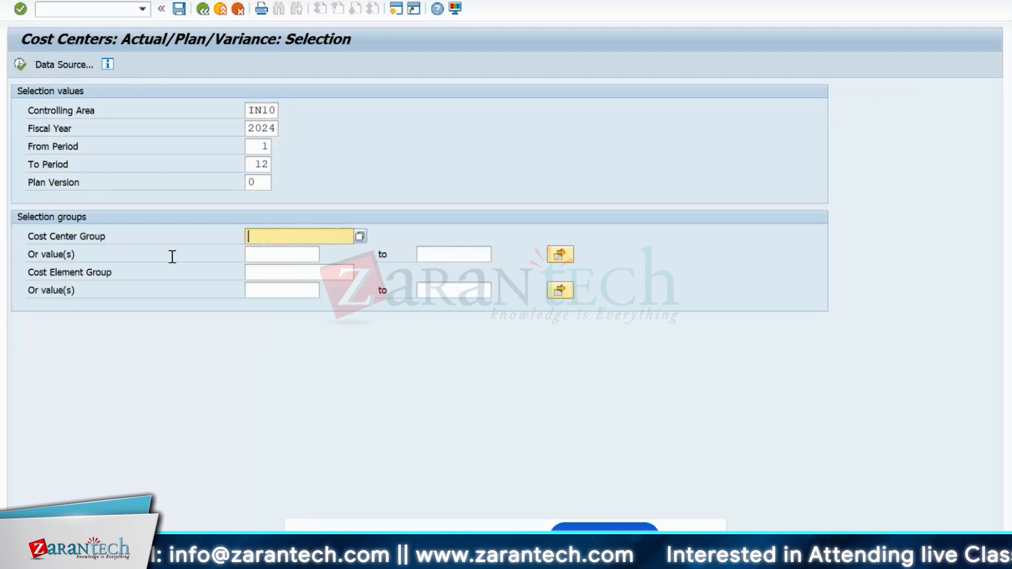
left_click(264, 257)
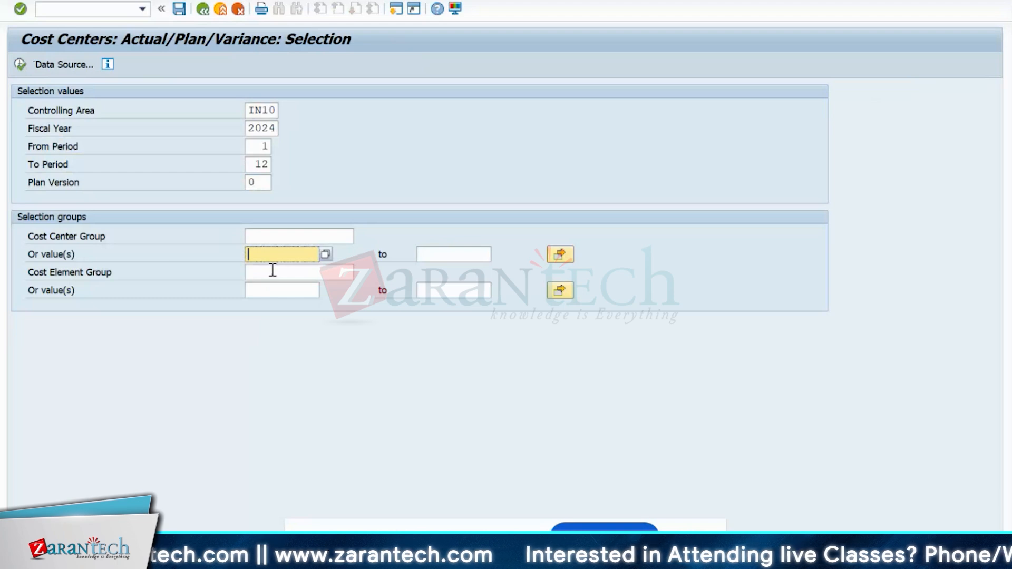
left_click(272, 270)
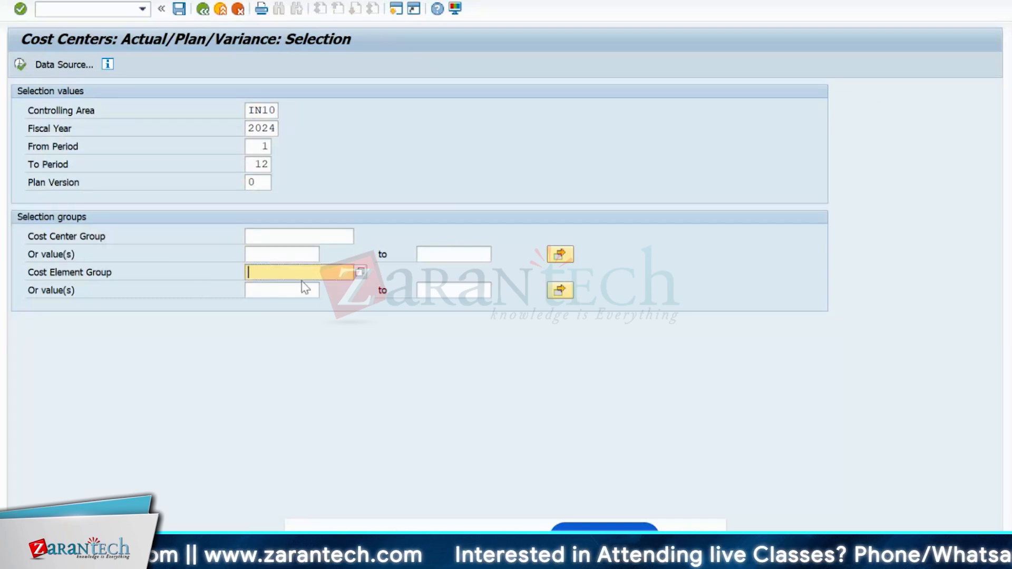
left_click(267, 293)
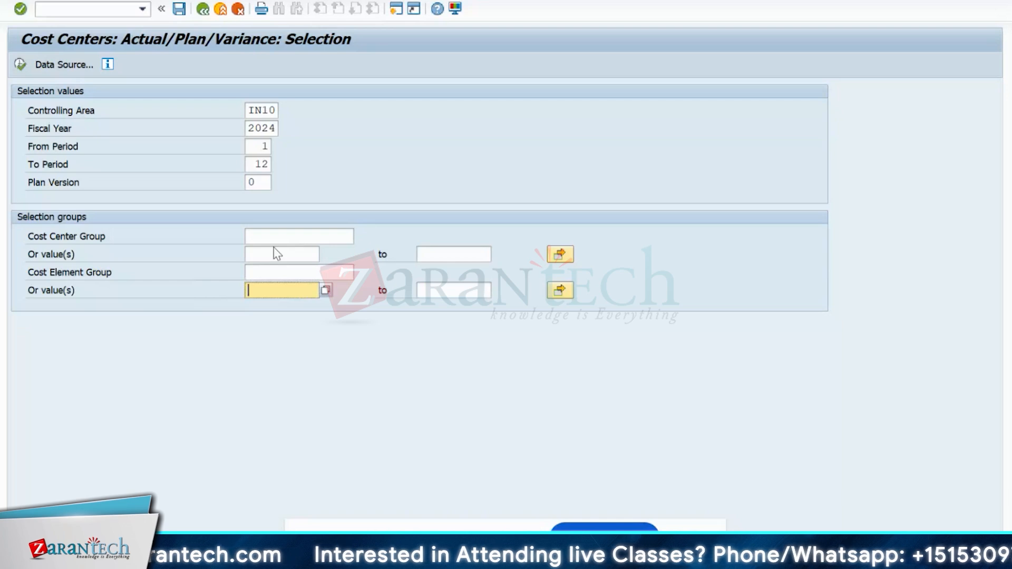
left_click(301, 235)
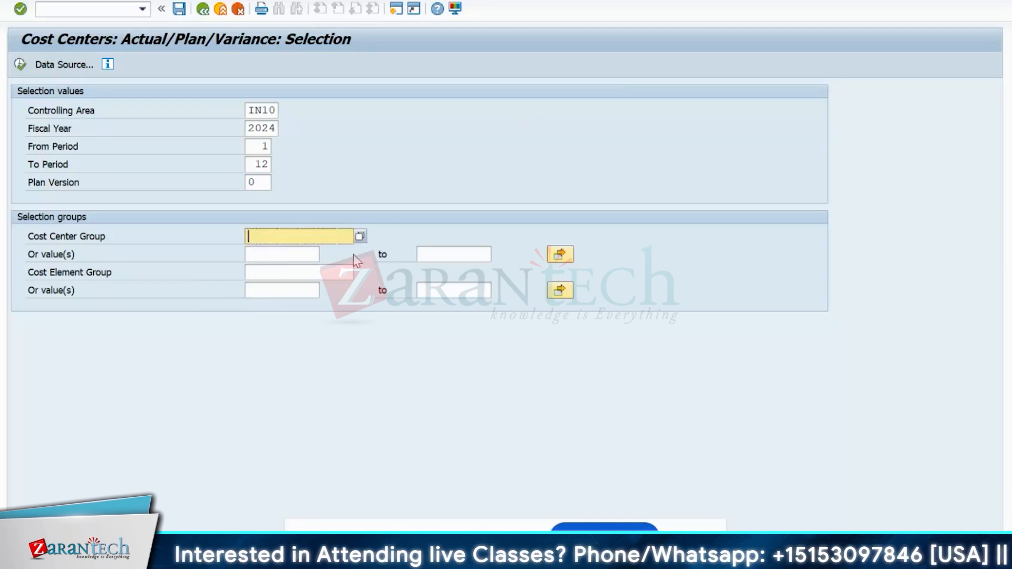
type("in1")
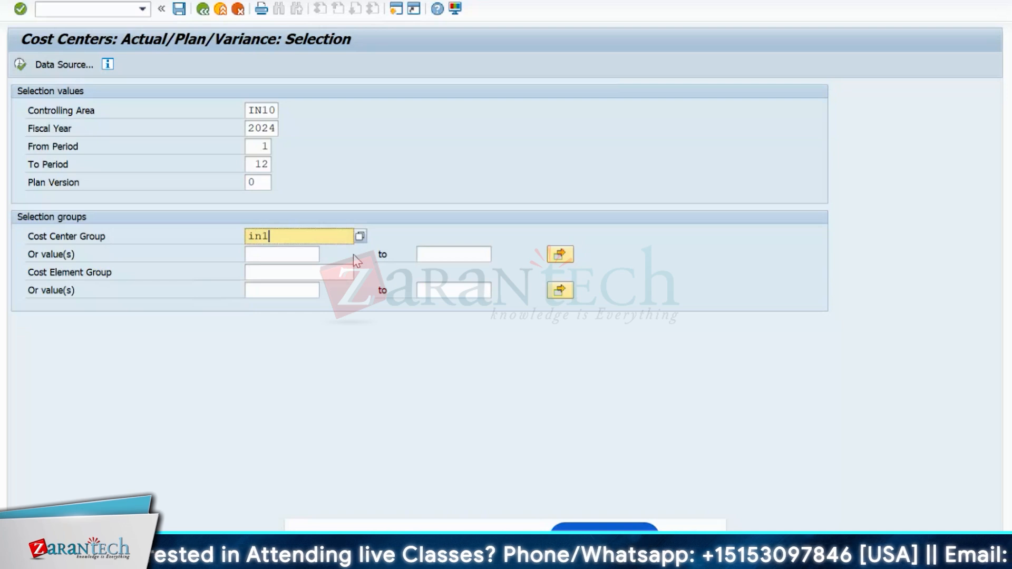
type("0")
key("Return")
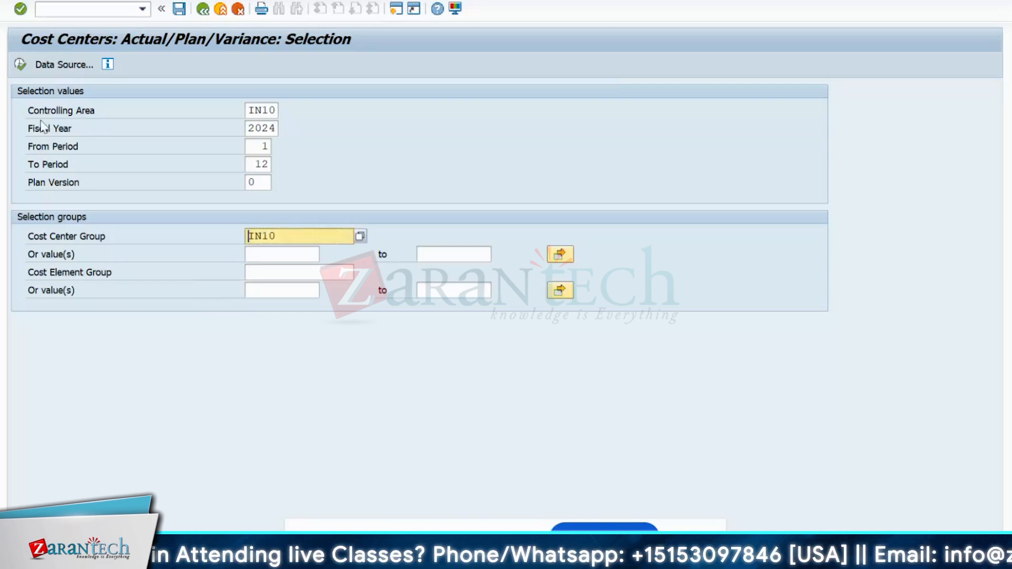
left_click(20, 64)
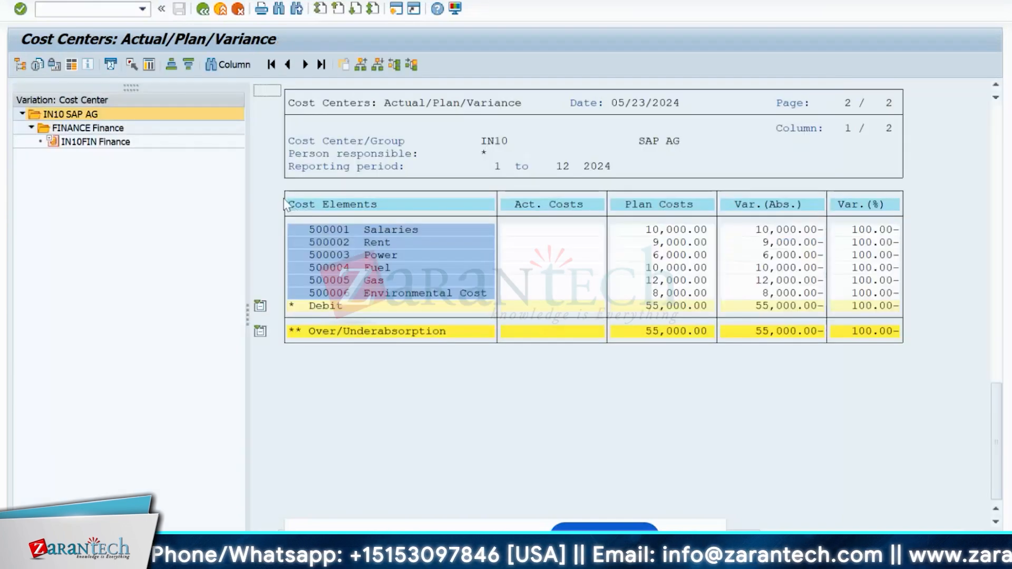
- Switch between the FINANCE group and IN10FIN nodes to compare their 55,000.00 plan costs
left_click(58, 128)
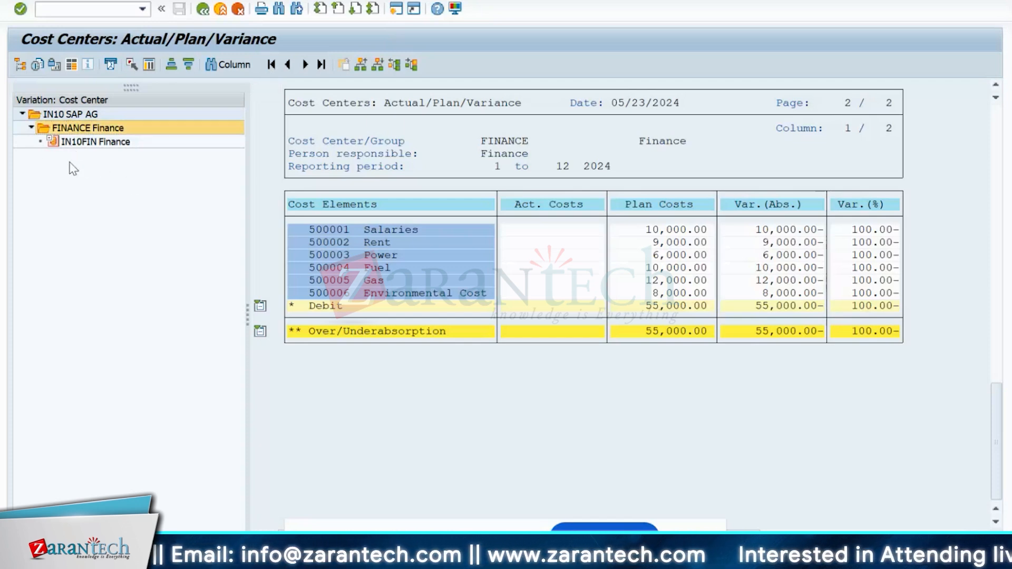
left_click(80, 141)
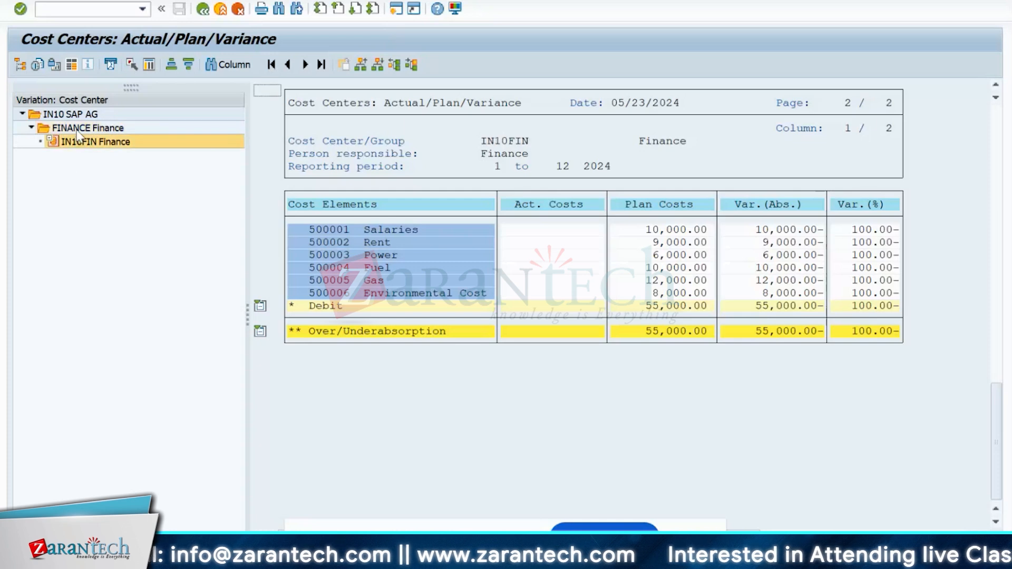
left_click(77, 132)
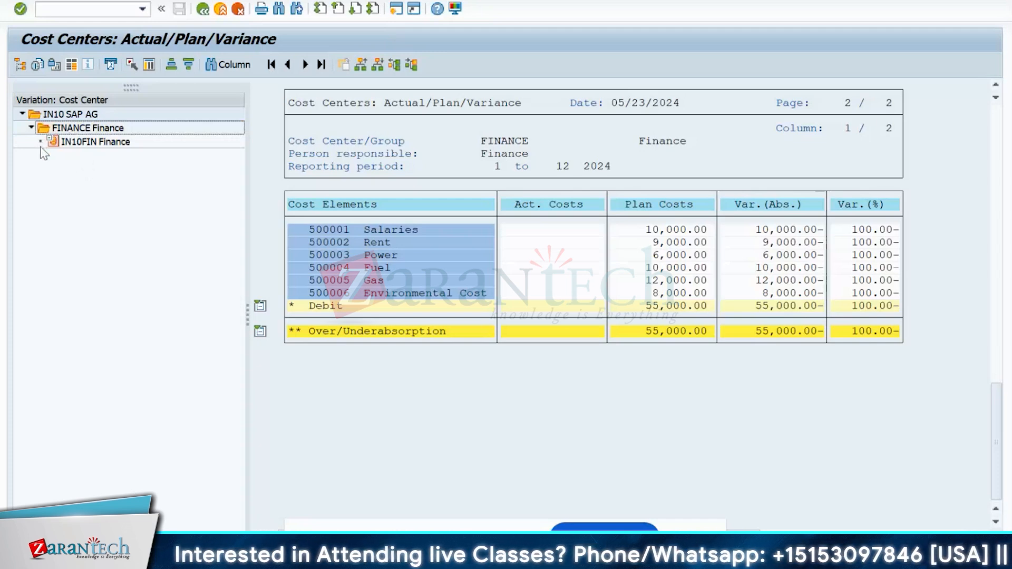
left_click(31, 128)
left_click(80, 129)
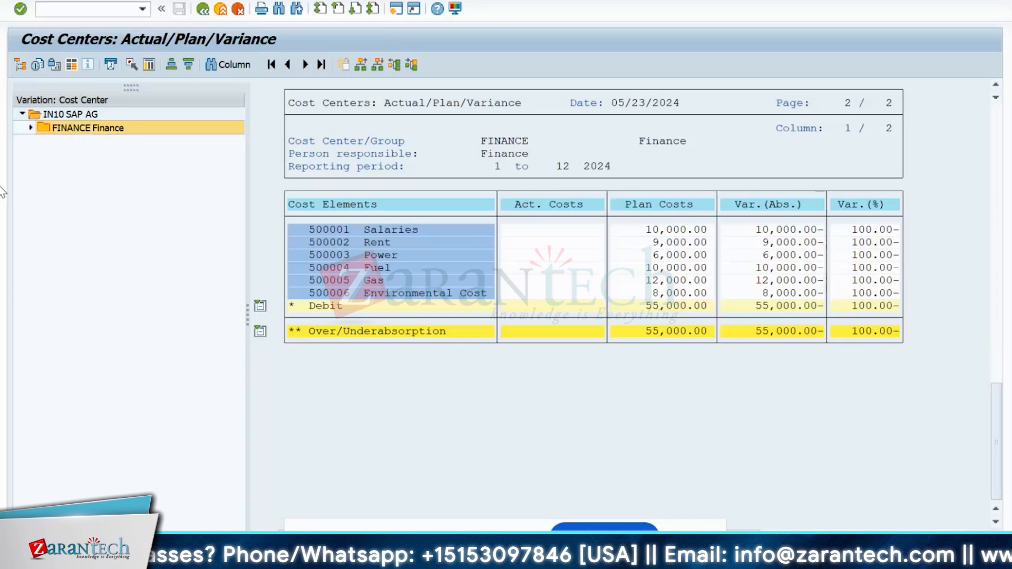
left_click(203, 9)
- Confirm exiting the Actual/Plan/Variance report
key("Return")
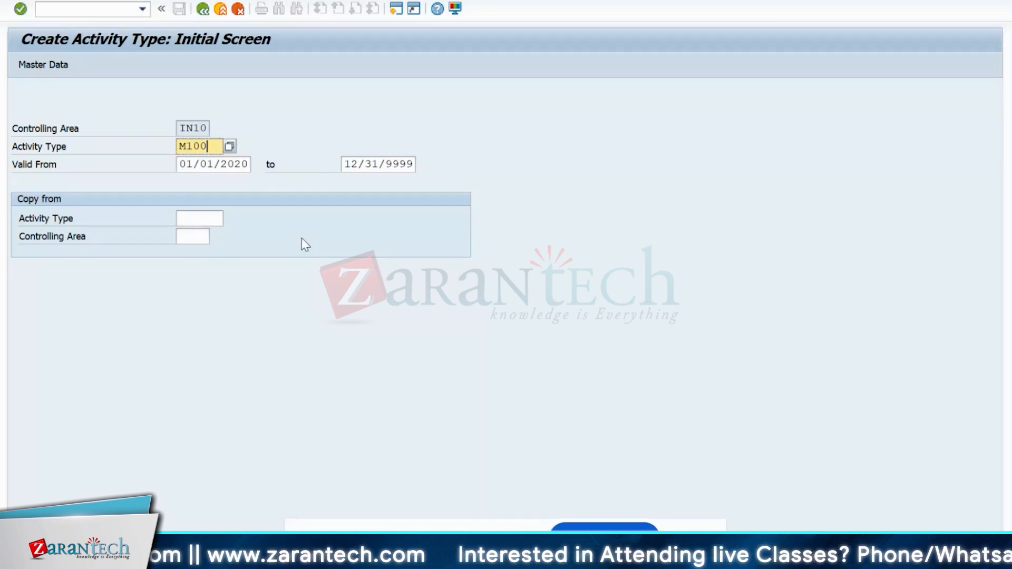
- Open M100's basic screen and give it name Machine and activity unit H
key("Return")
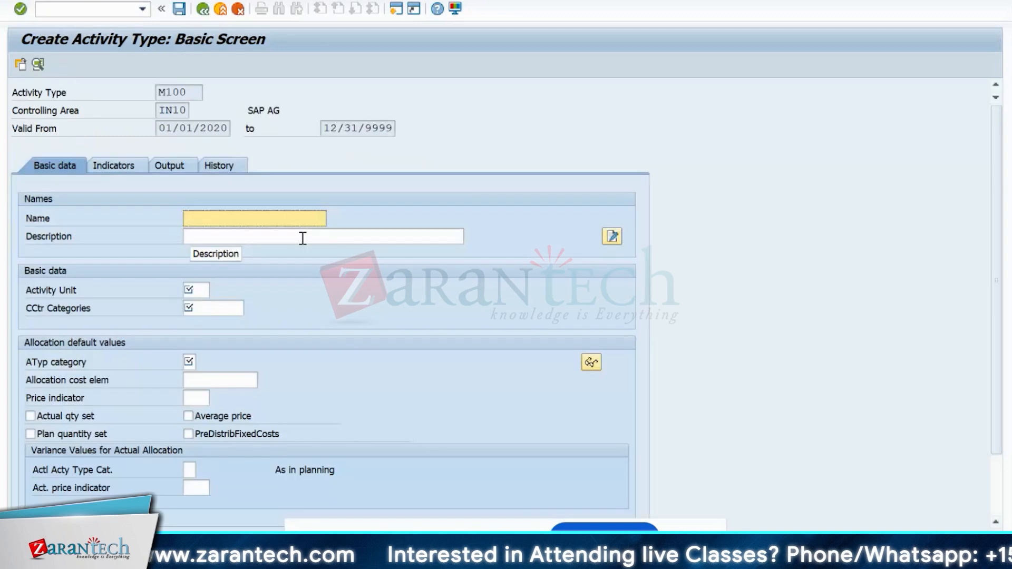
type("m")
key("BackSpace")
type("M")
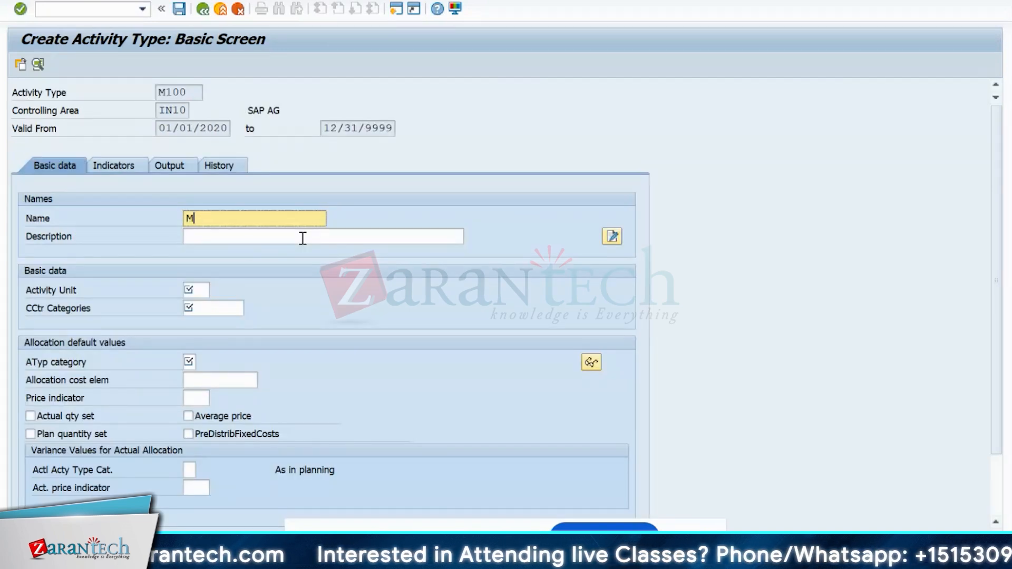
type("achine")
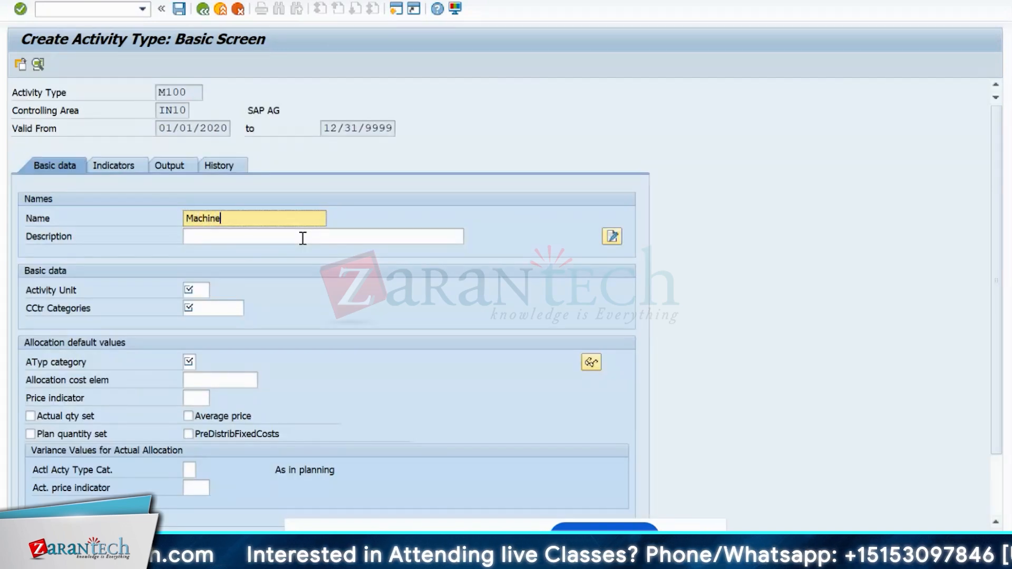
left_click(208, 287)
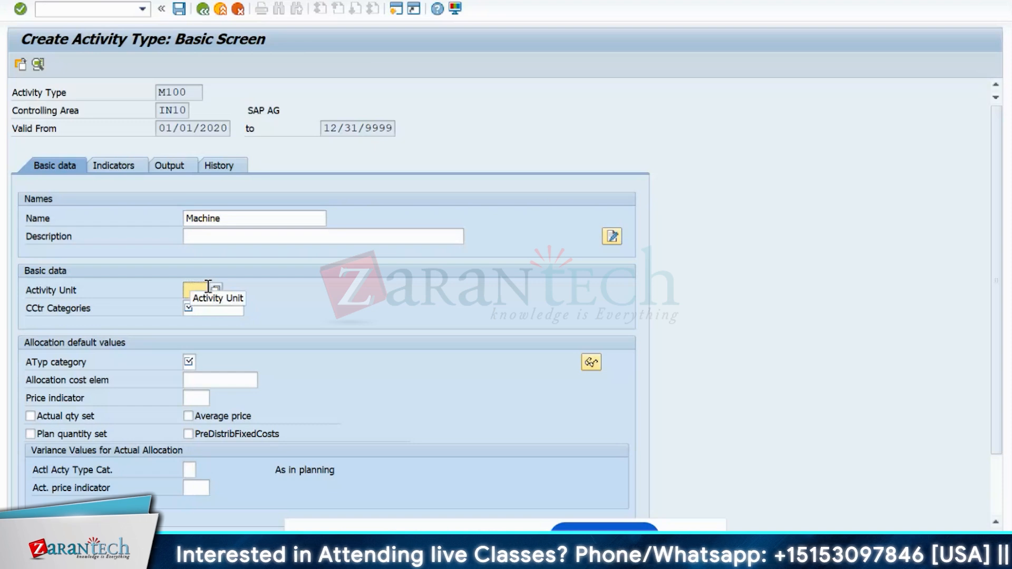
type("h")
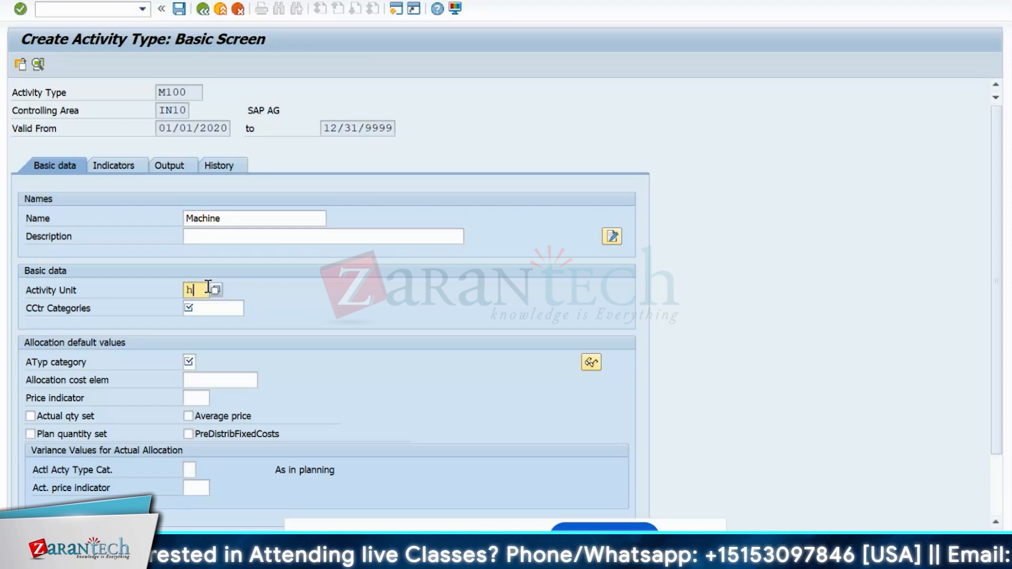
left_click(242, 309)
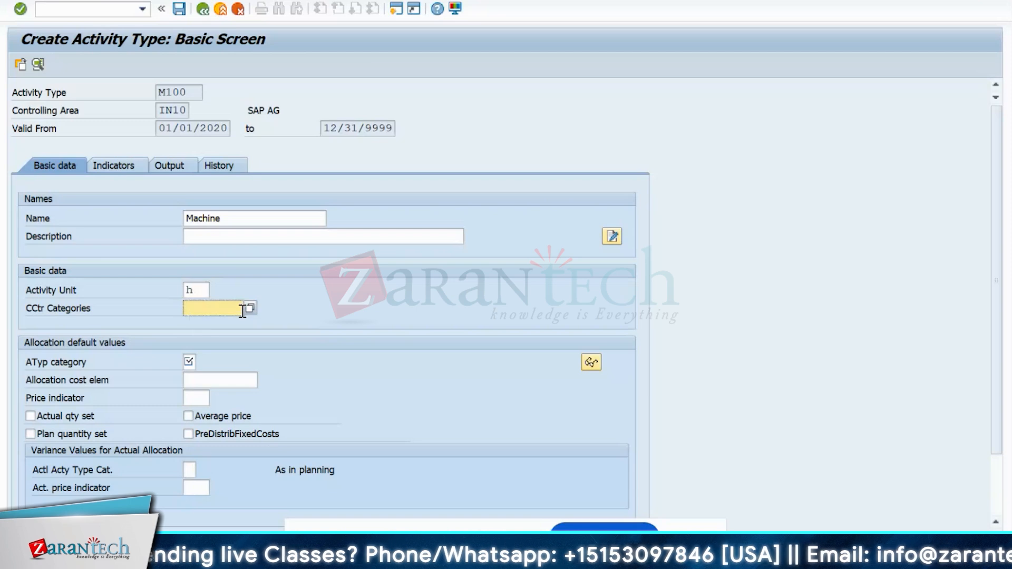
- Set category 1, allocation cost element 943100 Machine Cost and price indicator 1
key("Tab")
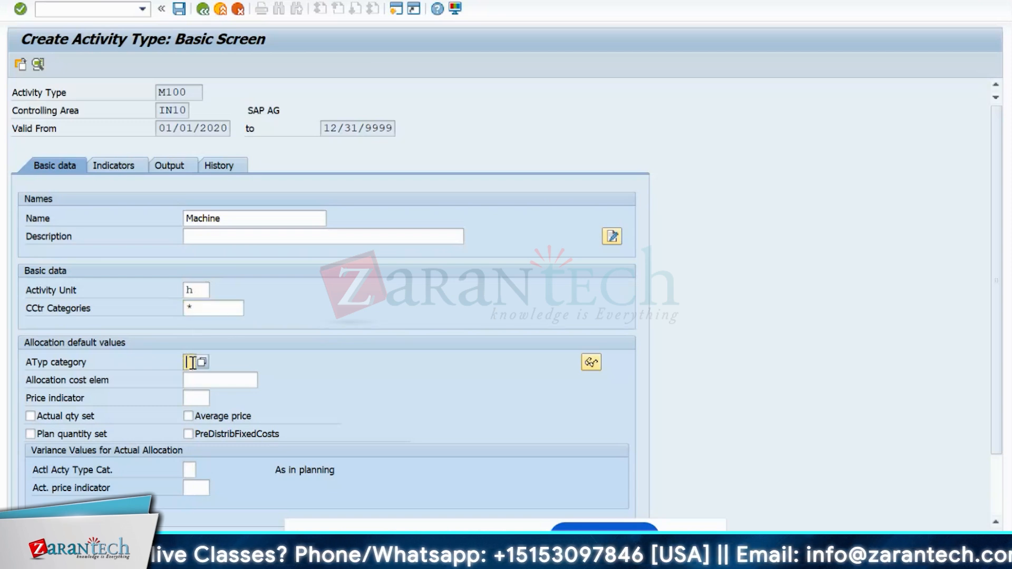
key("F4")
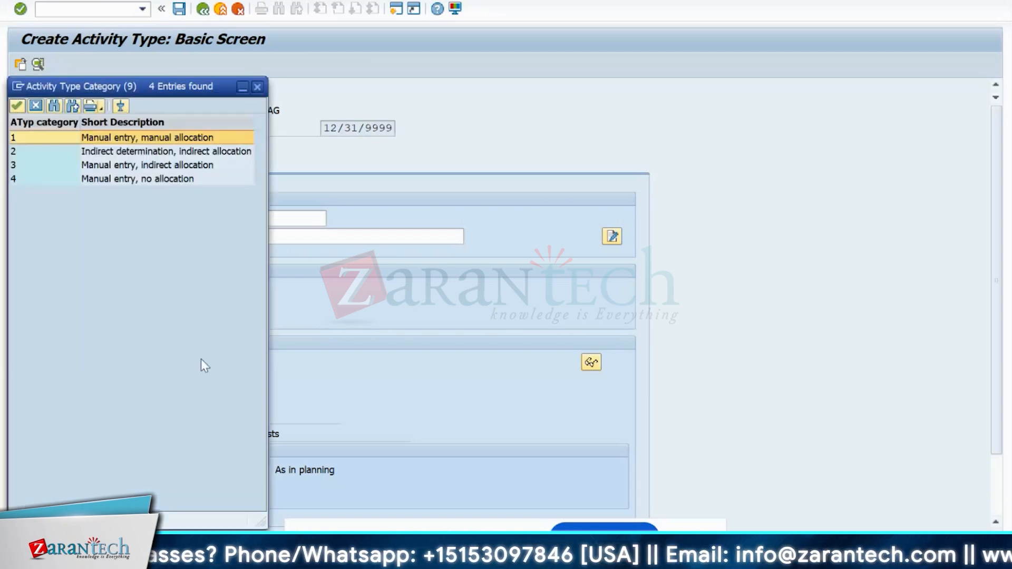
key("Return")
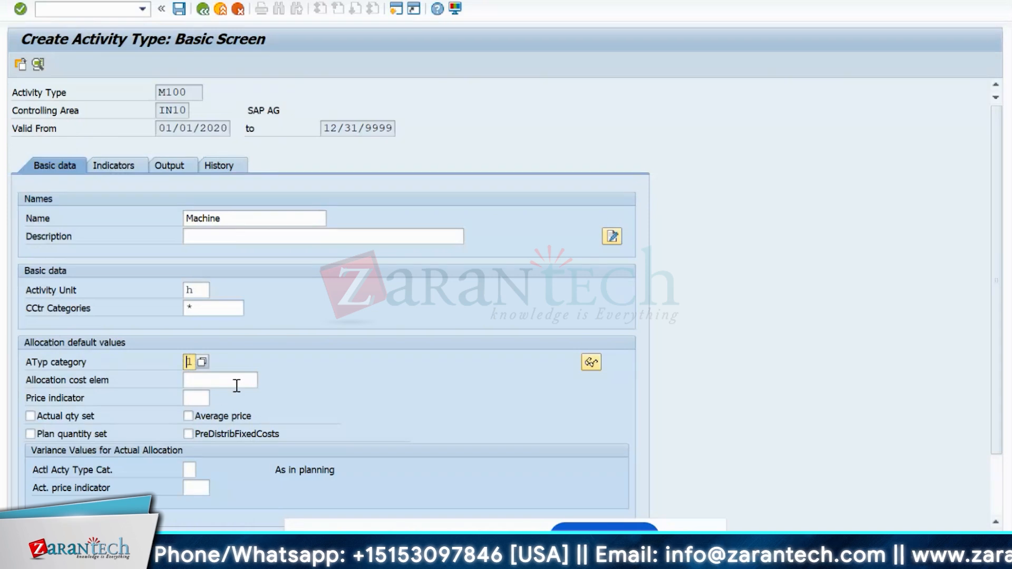
left_click(217, 380)
left_click(264, 379)
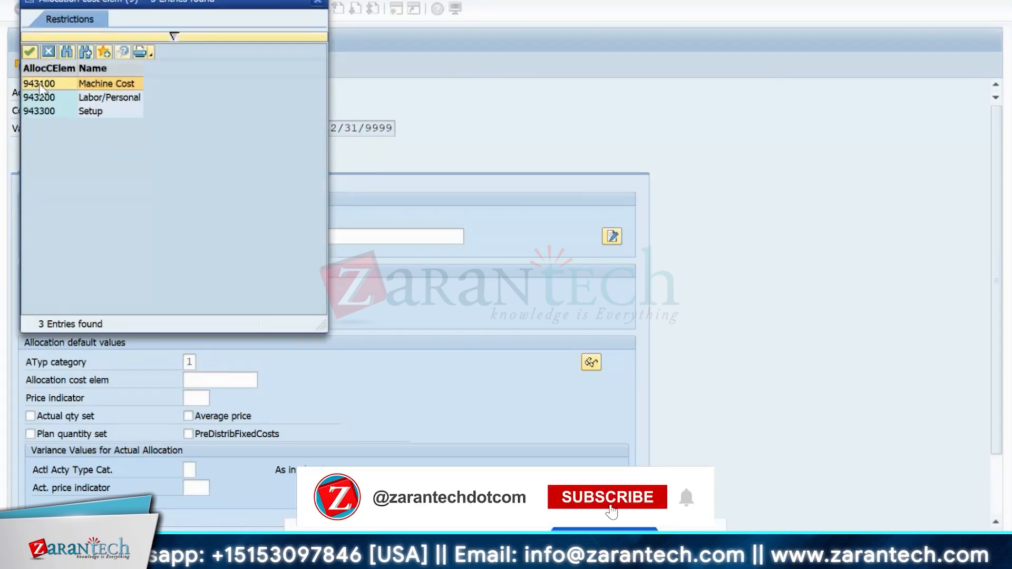
double_click(39, 84)
key("Return")
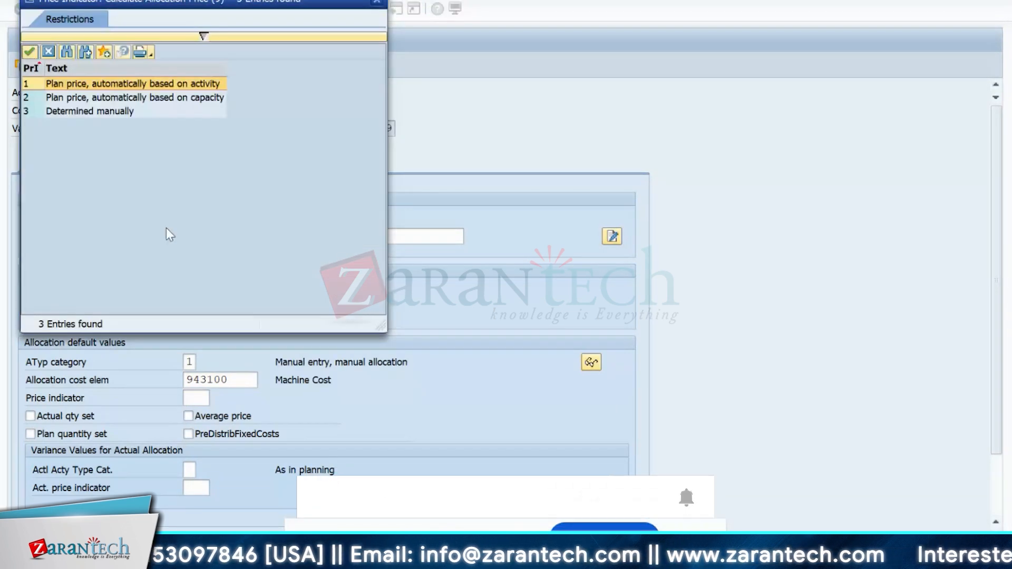
double_click(74, 86)
key("Return")
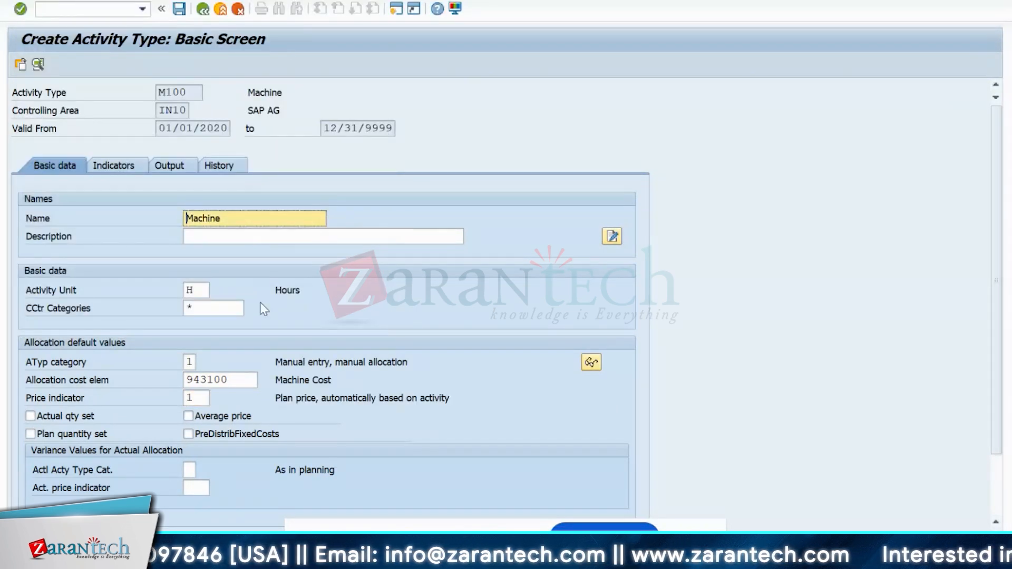
scroll(261, 302, "down", 3)
scroll(261, 302, "up", 3)
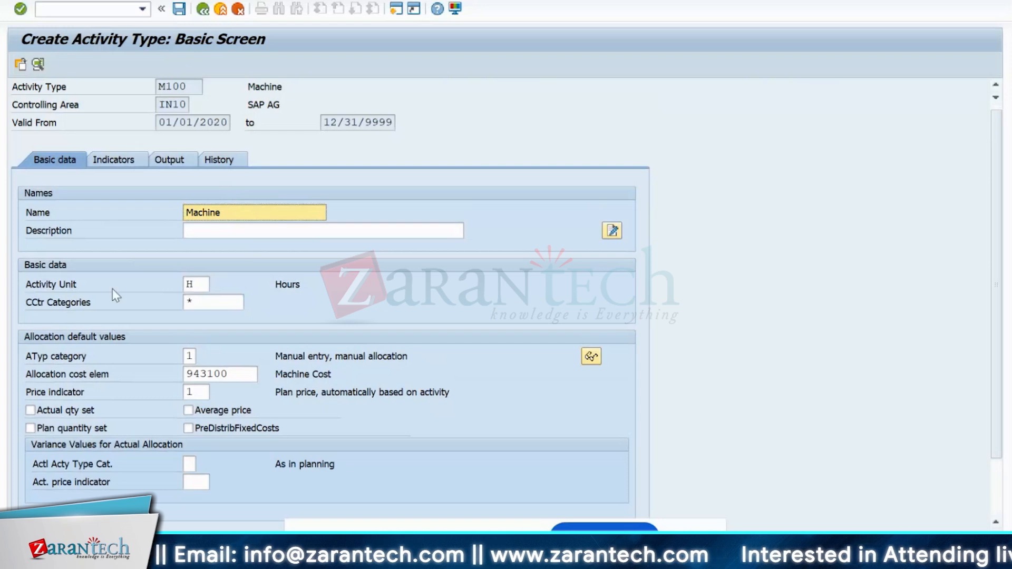
left_click(200, 290)
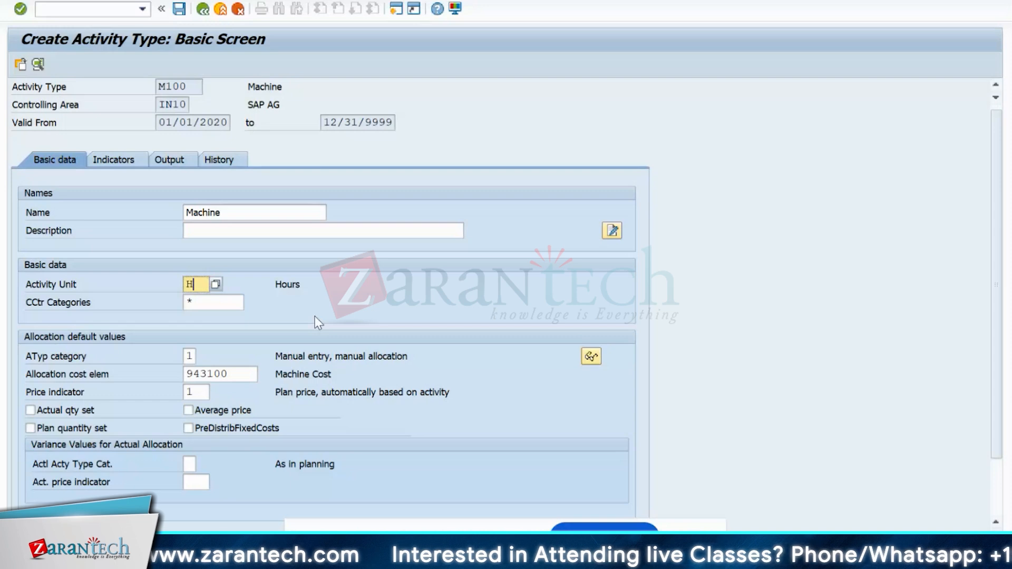
scroll(288, 354, "down", 3)
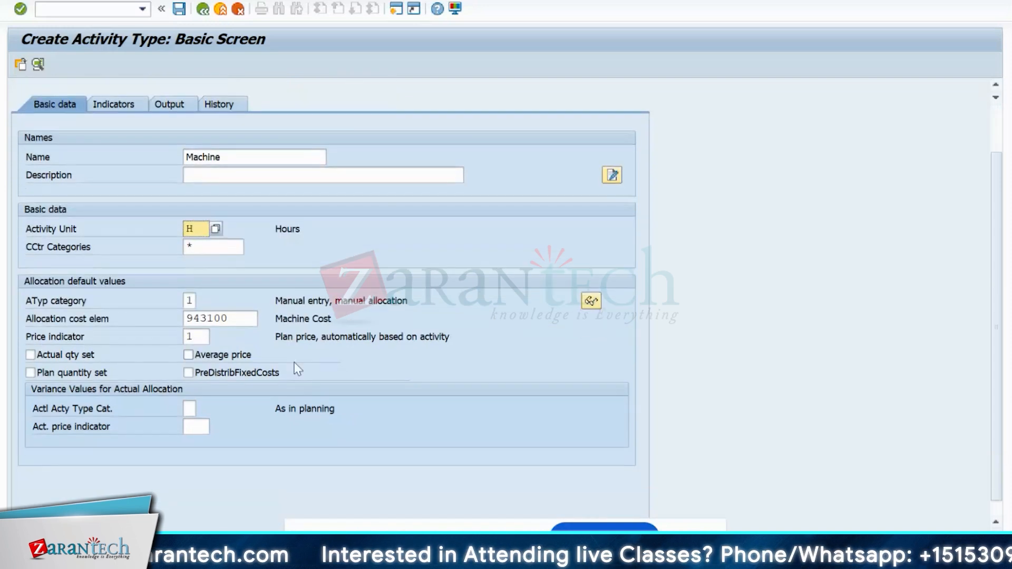
- Save M100, then replace the activity type code with P100 for controlling area IN10
left_click(179, 8)
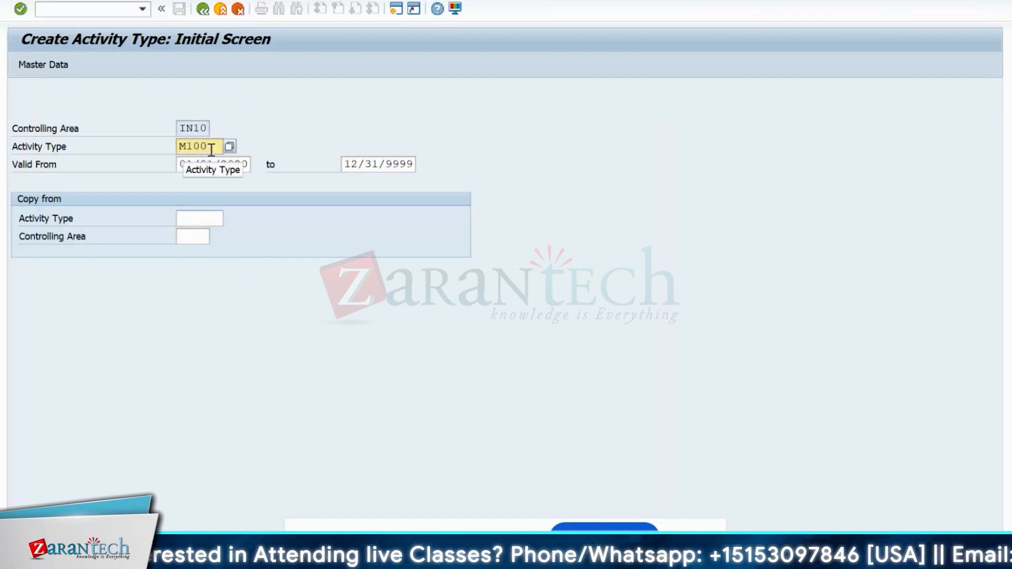
key("BackSpace")
key("BackSpace")
key("BackSpace")
key("BackSpace")
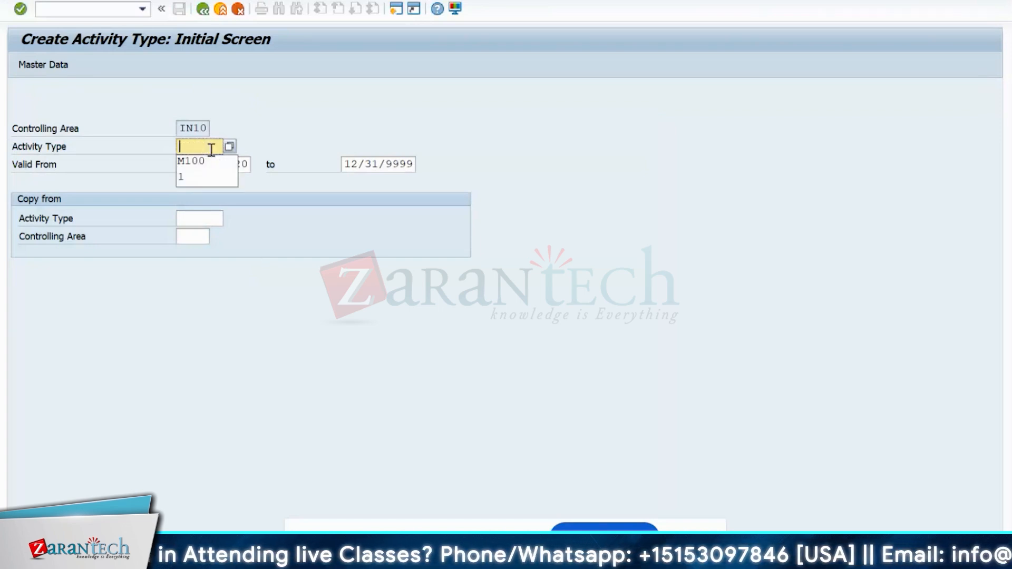
type("L")
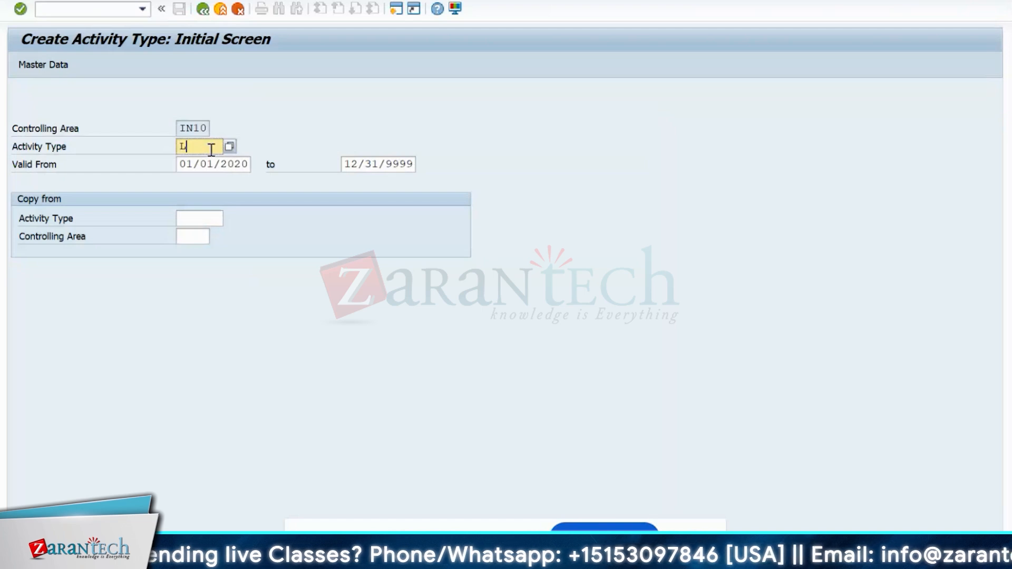
type("200")
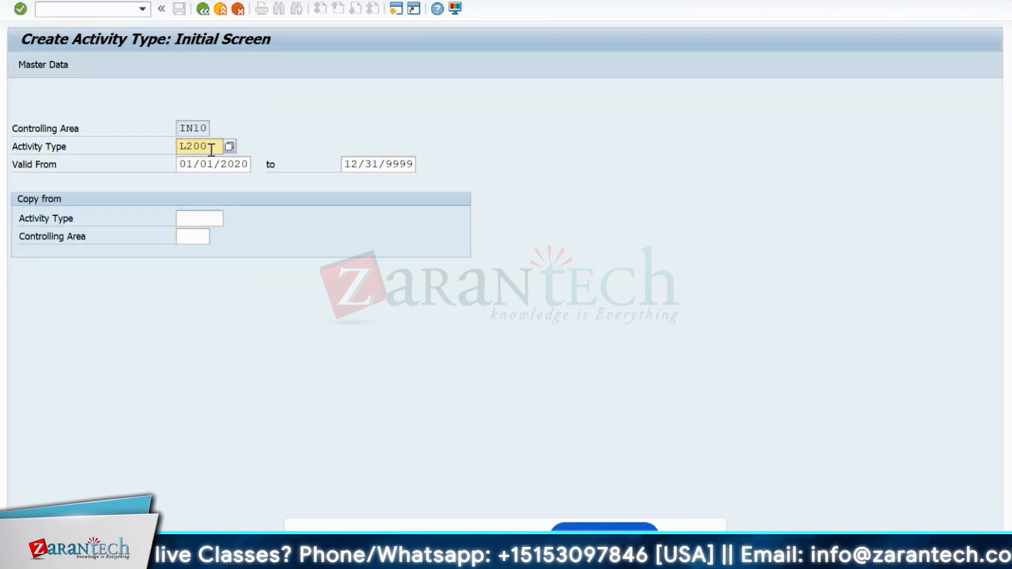
key("BackSpace")
key("BackSpace")
key("BackSpace")
type("p")
key("BackSpace")
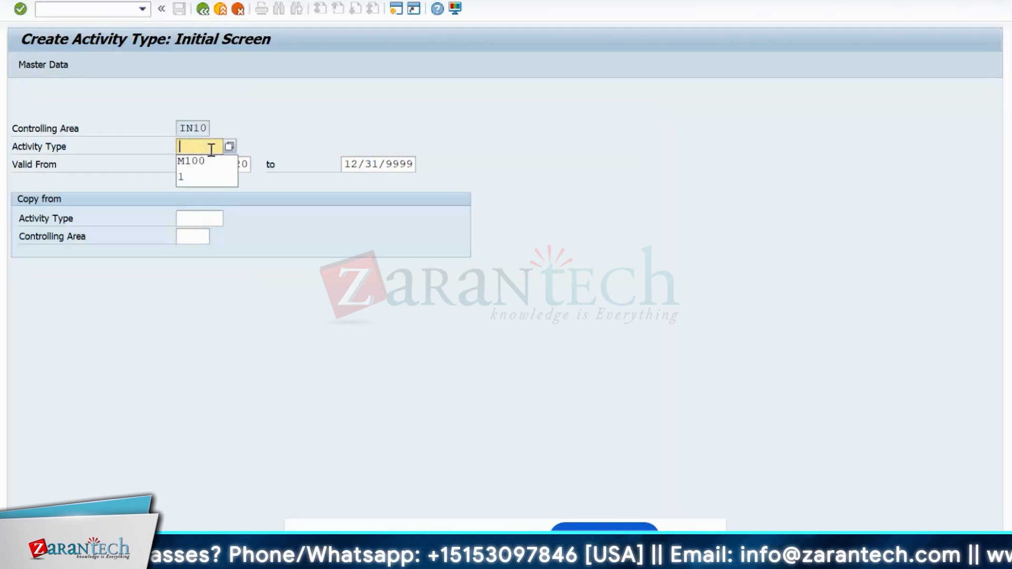
type("po")
key("BackSpace")
key("BackSpace")
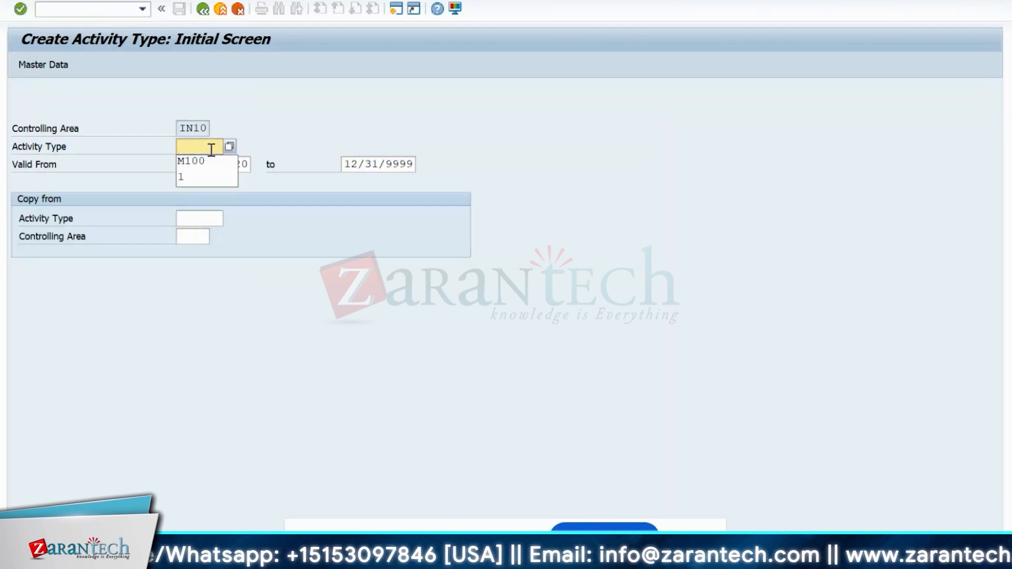
type("L")
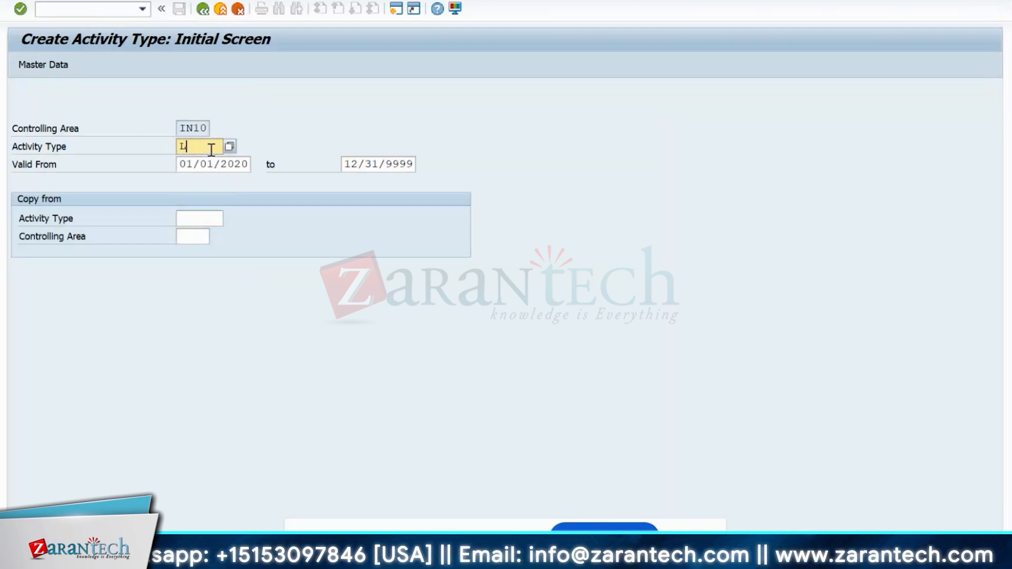
key("BackSpace")
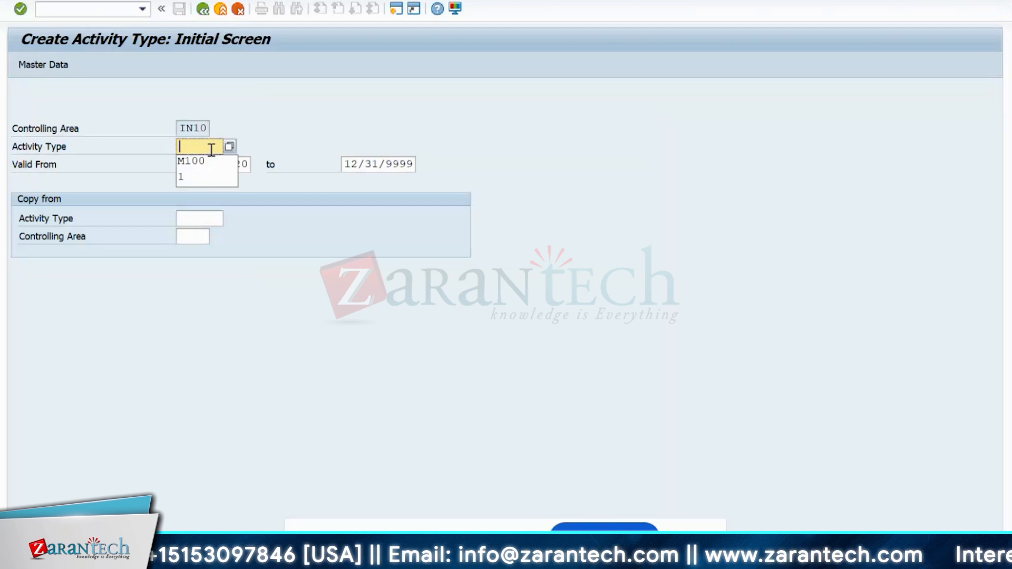
type("P10")
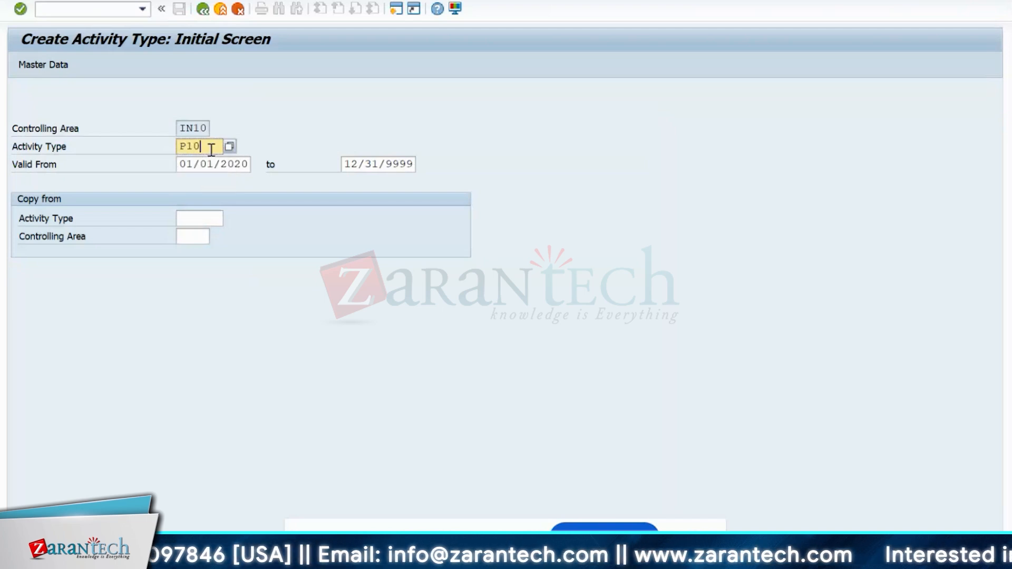
type("0")
- Give activity type P100 the name and description Personal
key("Return")
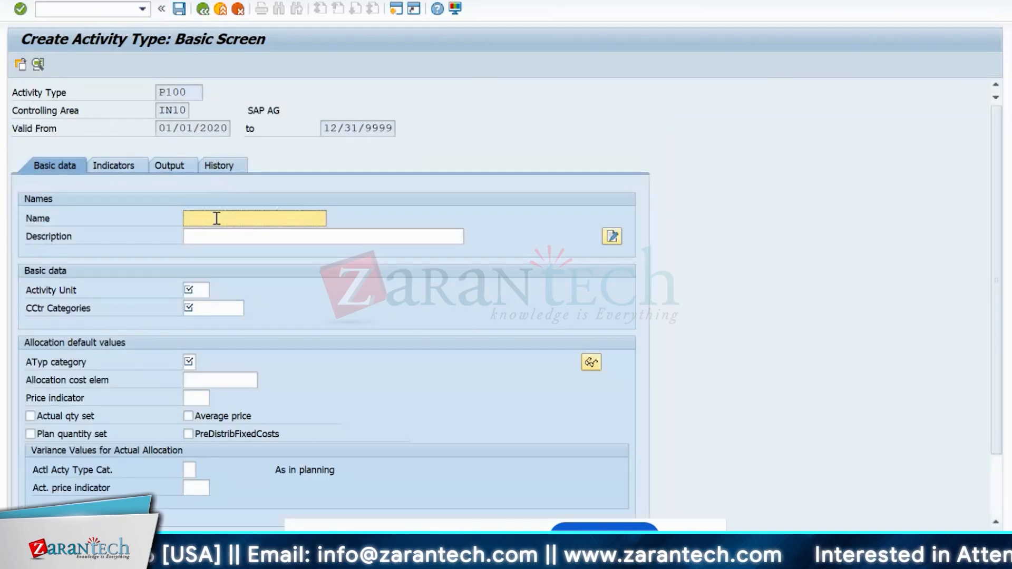
type("Labp")
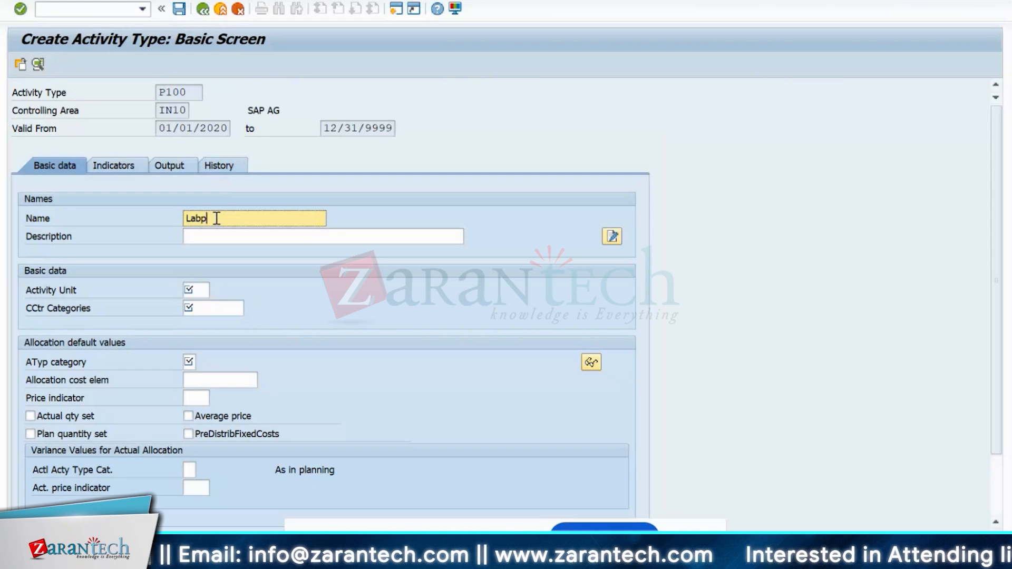
key("BackSpace")
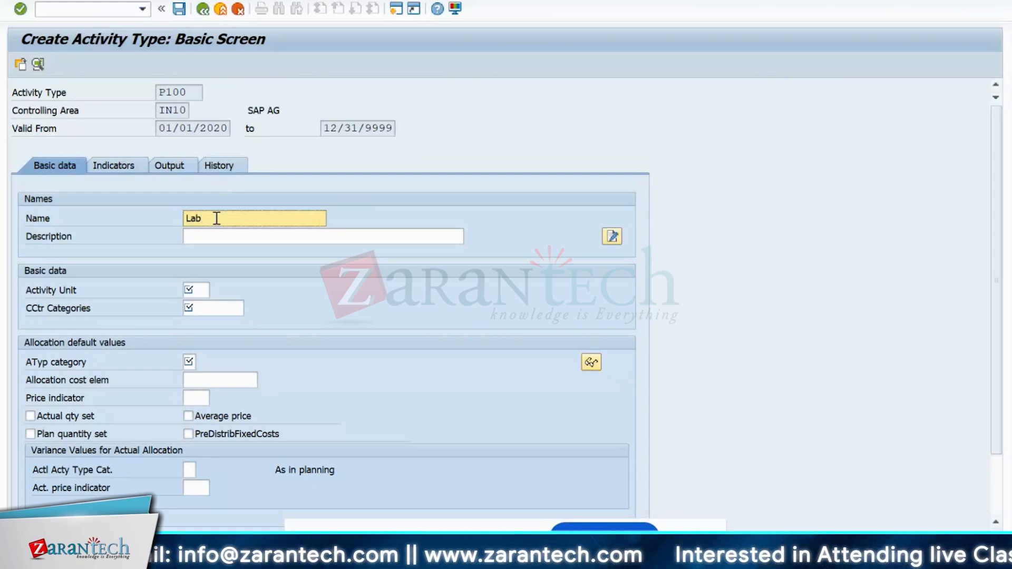
type("or")
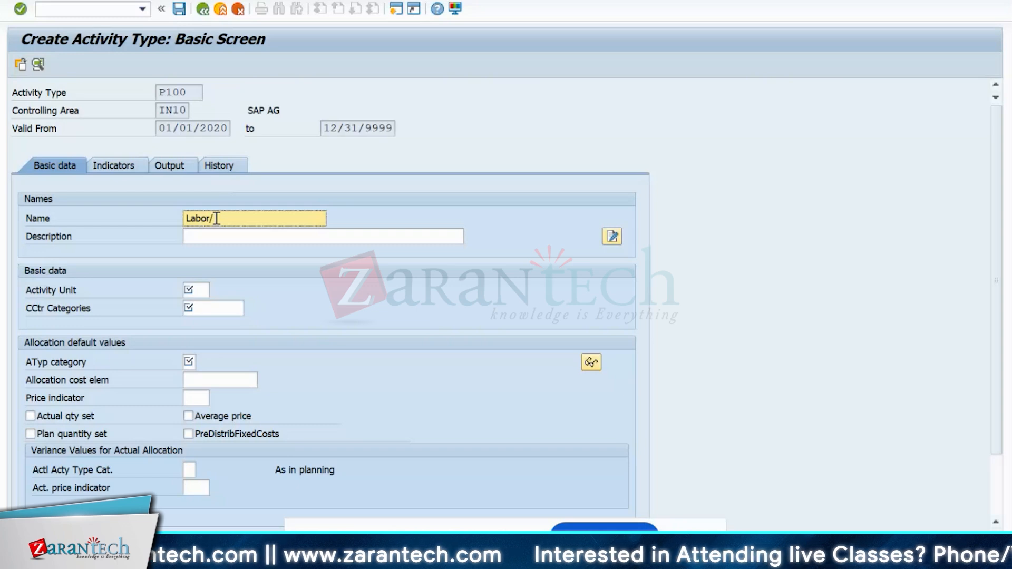
type("/")
key("BackSpace")
key("BackSpace")
key("BackSpace")
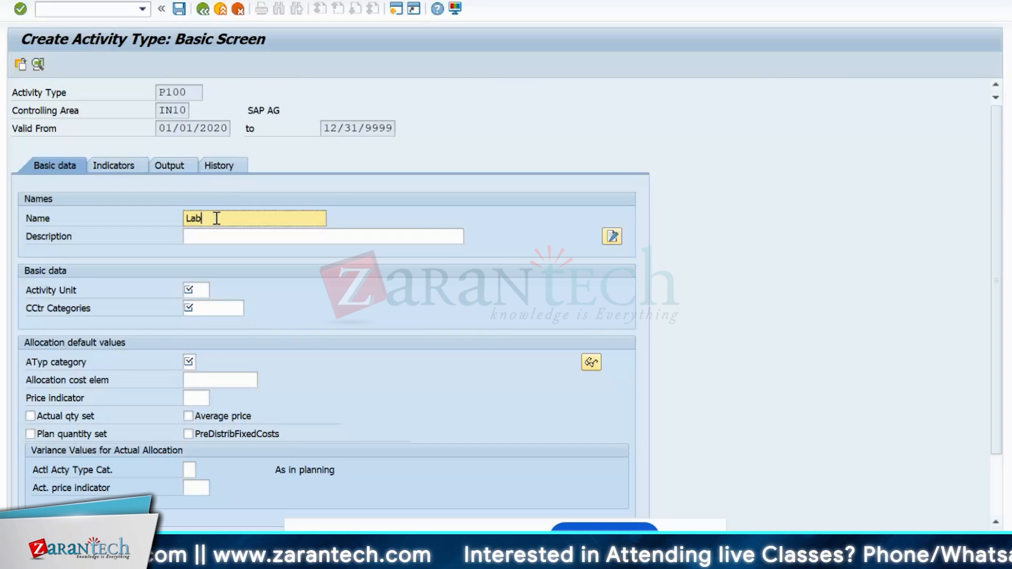
key("BackSpace")
key("BackSpace")
key("BackSpace")
type("Pe")
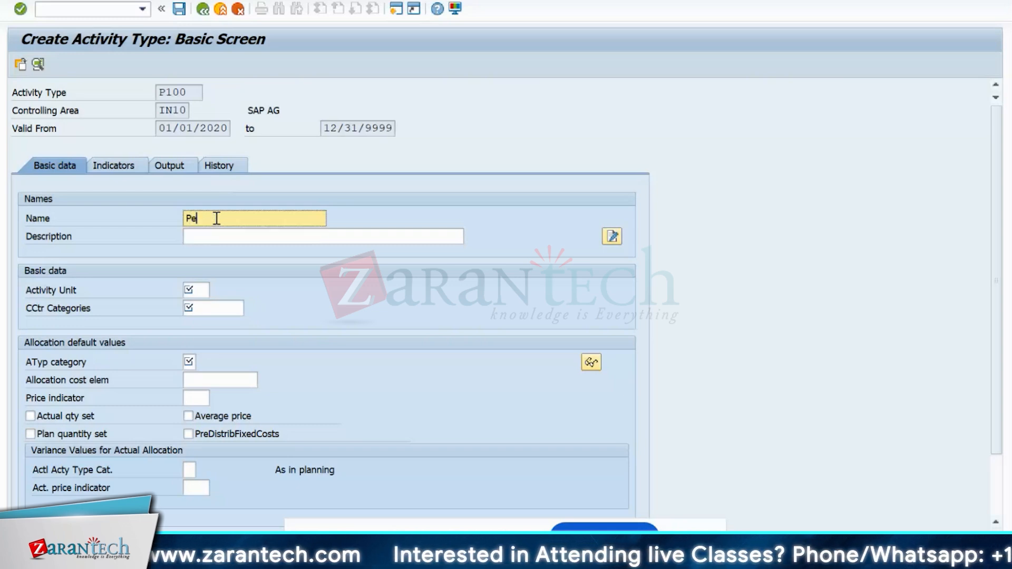
type("rsona")
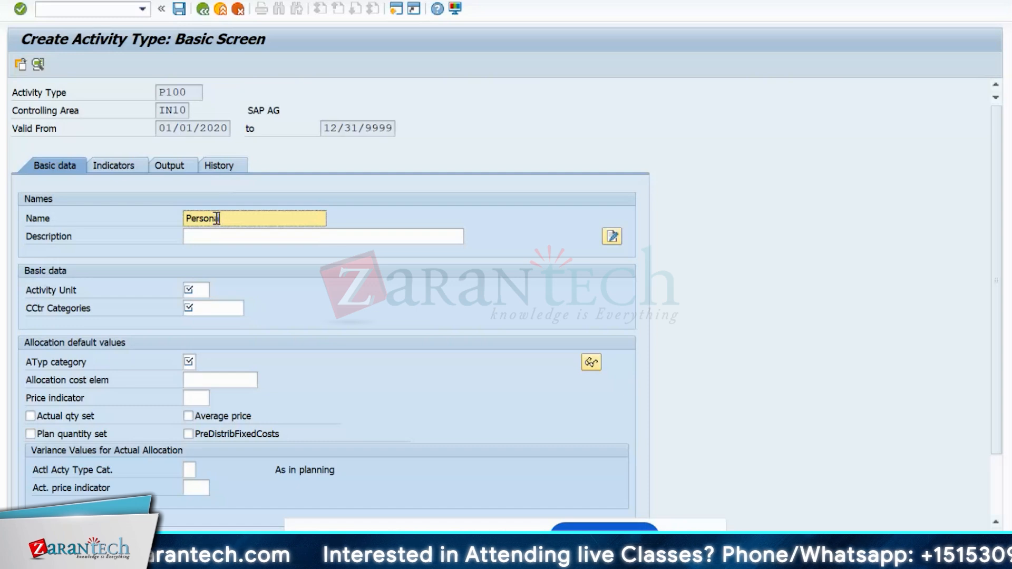
type("l")
left_click_drag(274, 221, 167, 212)
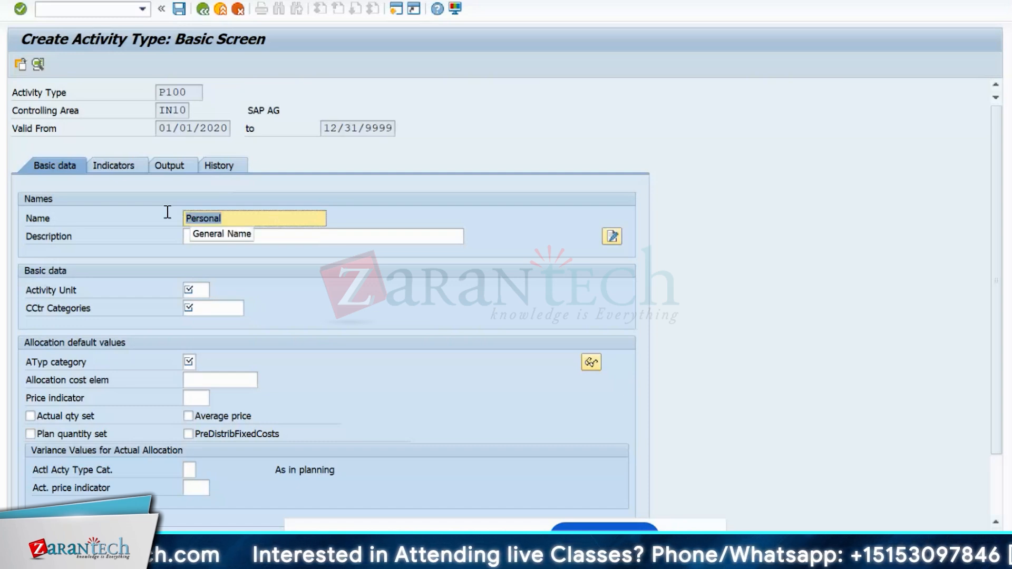
key("ctrl+c")
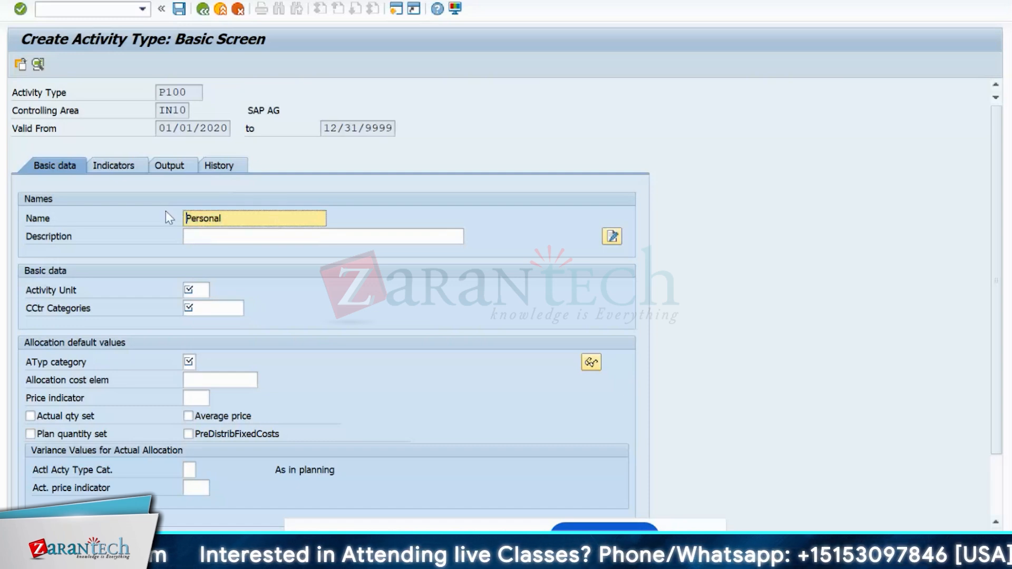
left_click(206, 232)
key("ctrl+v")
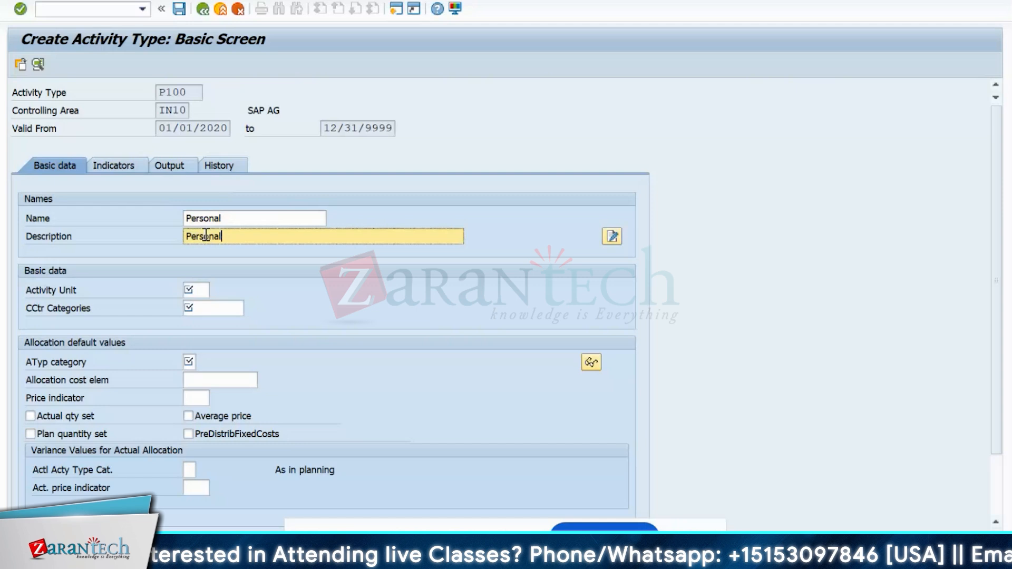
- Set activity unit H, cost center categories * and activity type category 1
left_click(202, 291)
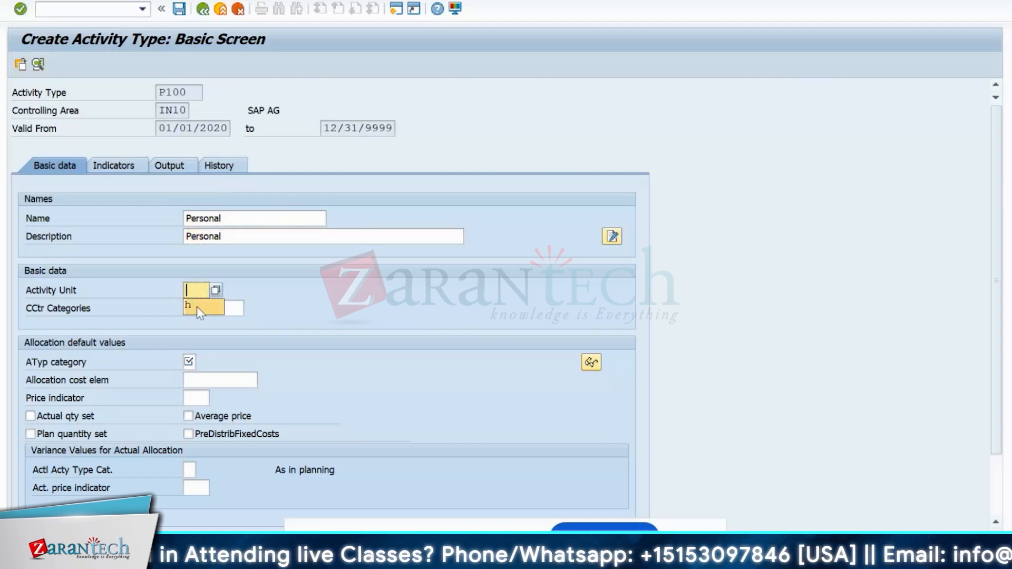
left_click(197, 307)
left_click(209, 307)
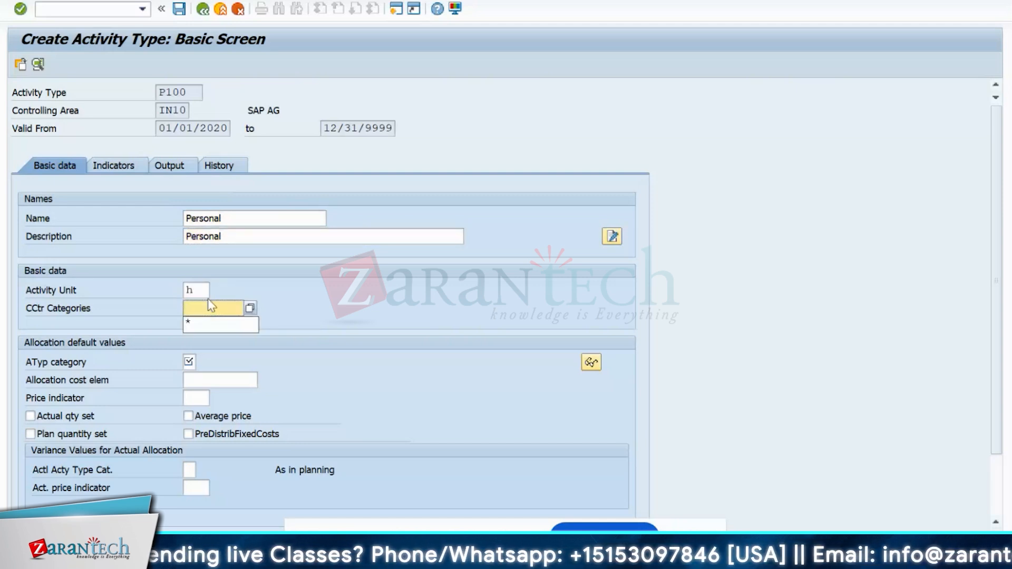
left_click(204, 326)
left_click(189, 362)
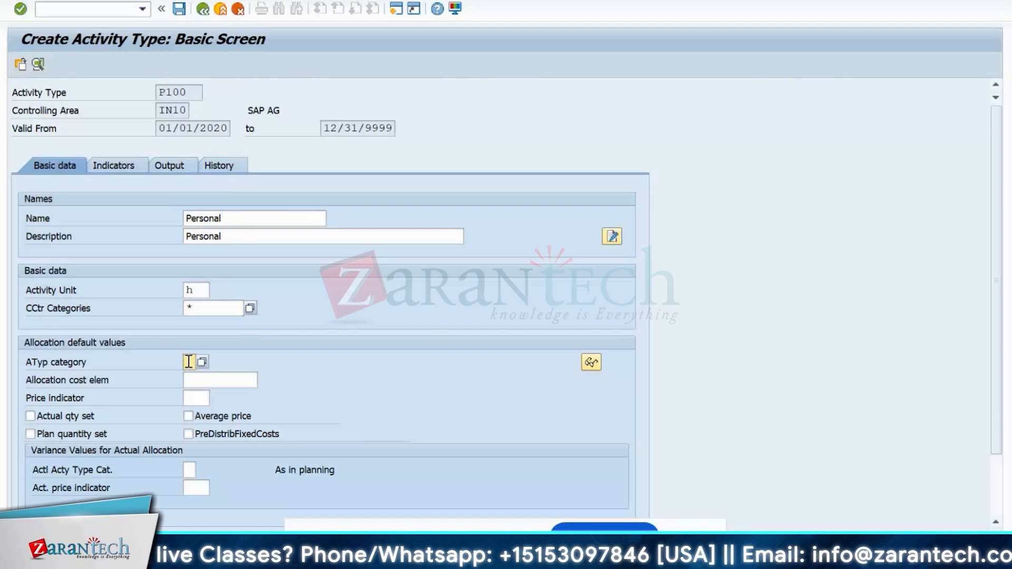
left_click(203, 362)
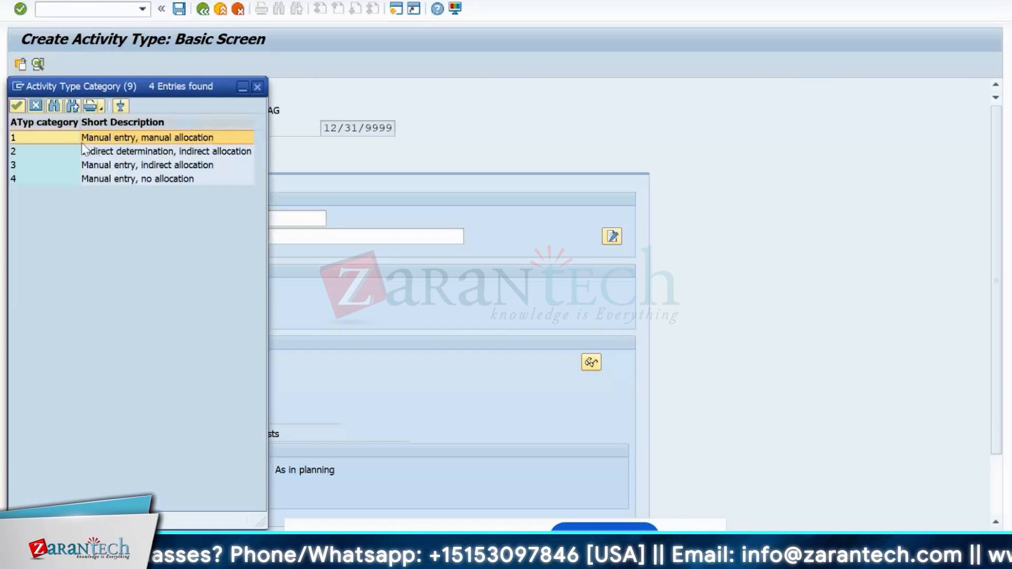
double_click(84, 137)
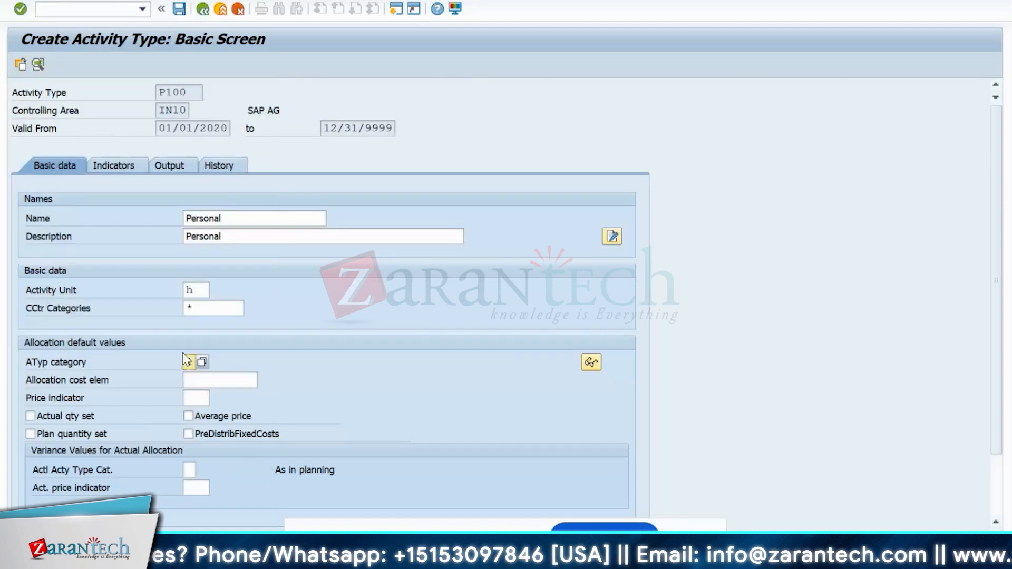
- Choose allocation cost element 943200 and price indicator 1, then save P100
left_click(219, 378)
left_click(265, 381)
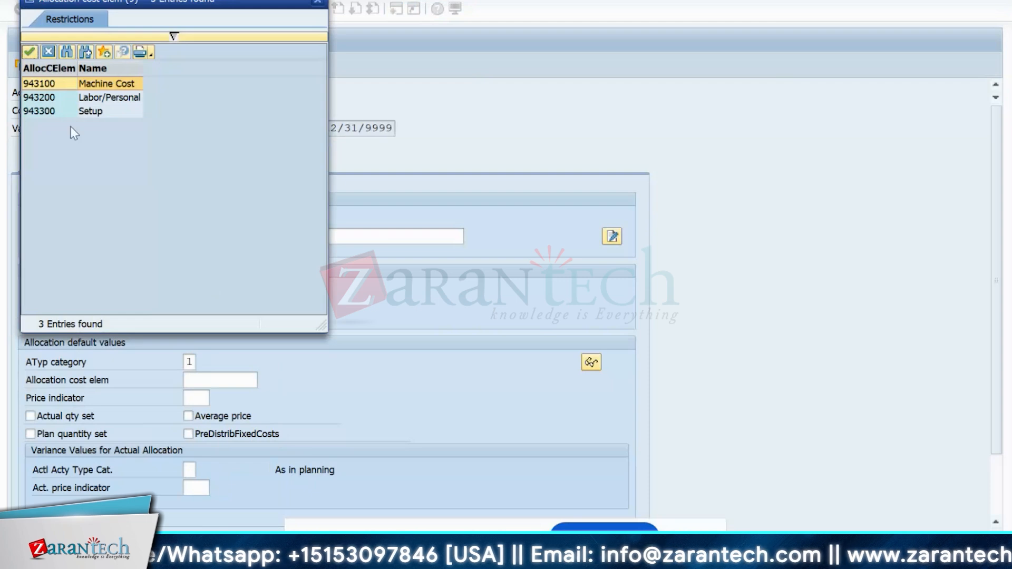
double_click(38, 97)
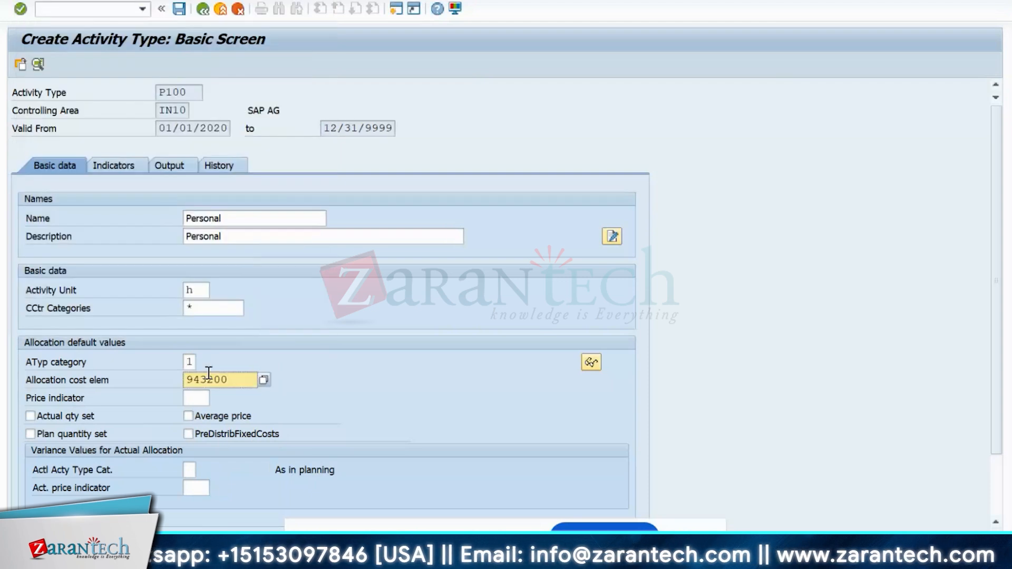
left_click(196, 399)
left_click(215, 398)
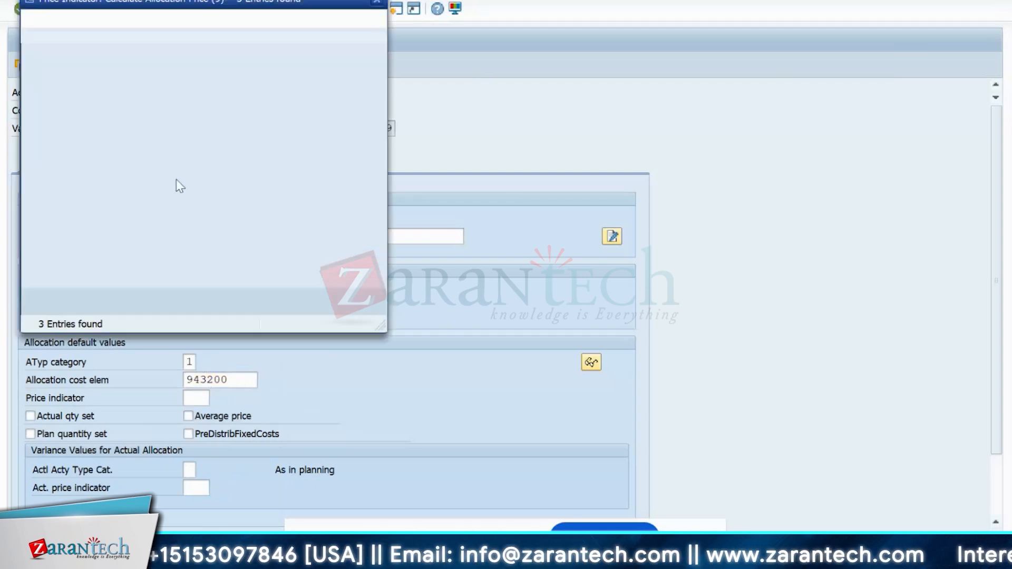
double_click(74, 84)
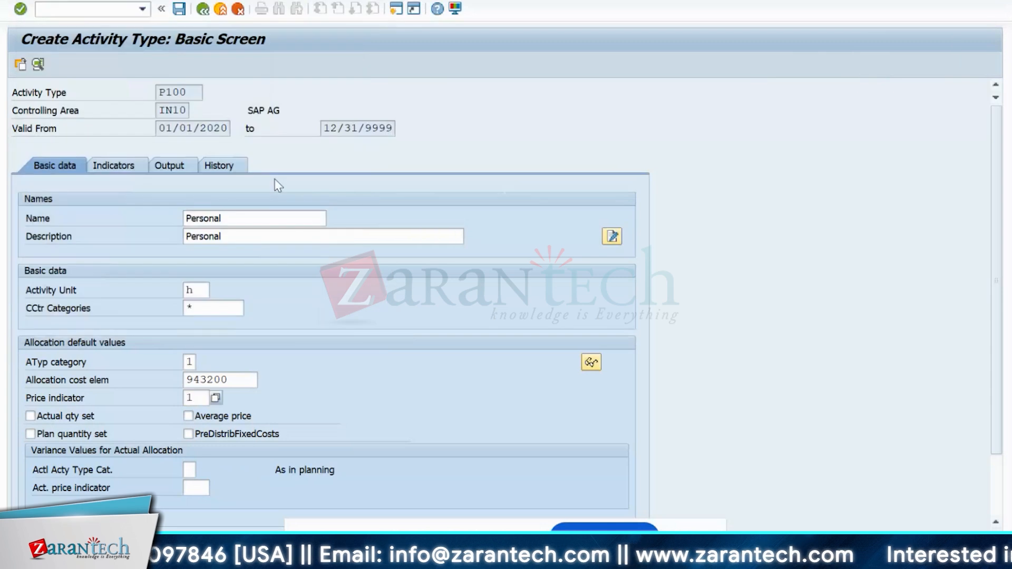
key("Return")
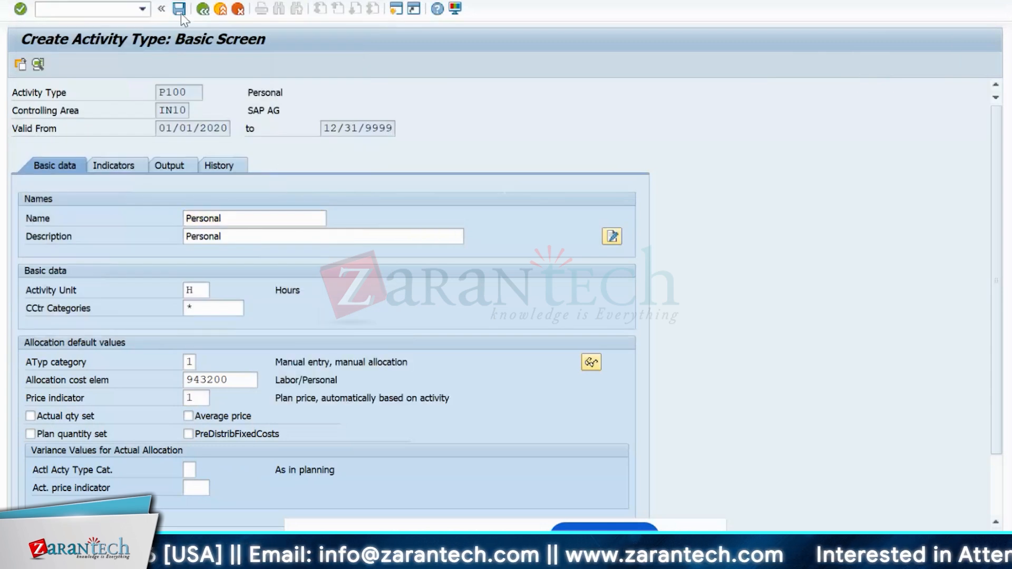
left_click(179, 8)
- Start activity type S100 with name and description 'Setup' and activity unit h
key("BackSpace")
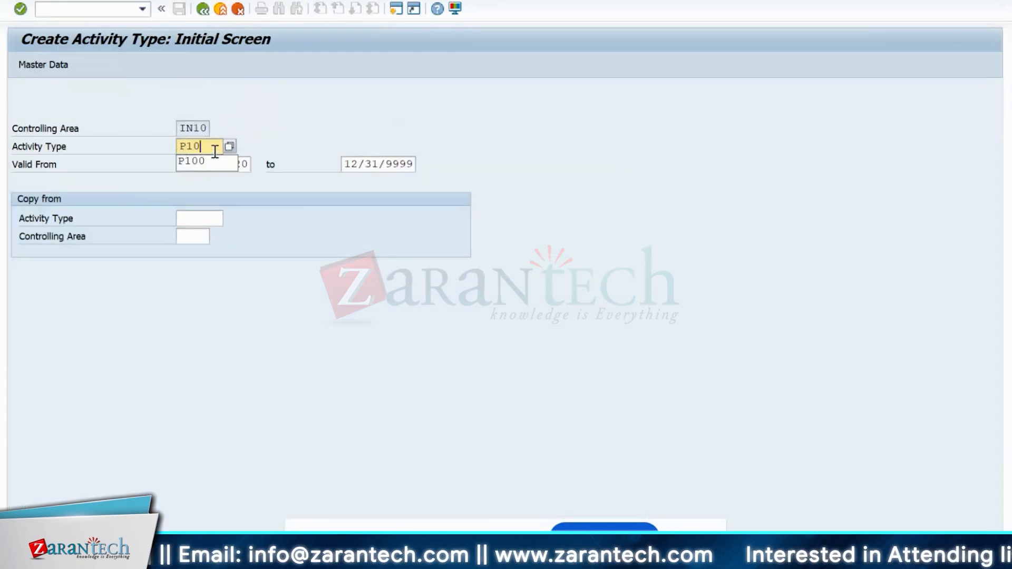
key("BackSpace")
key("BackSpace")
key("BackSpace")
type("S100")
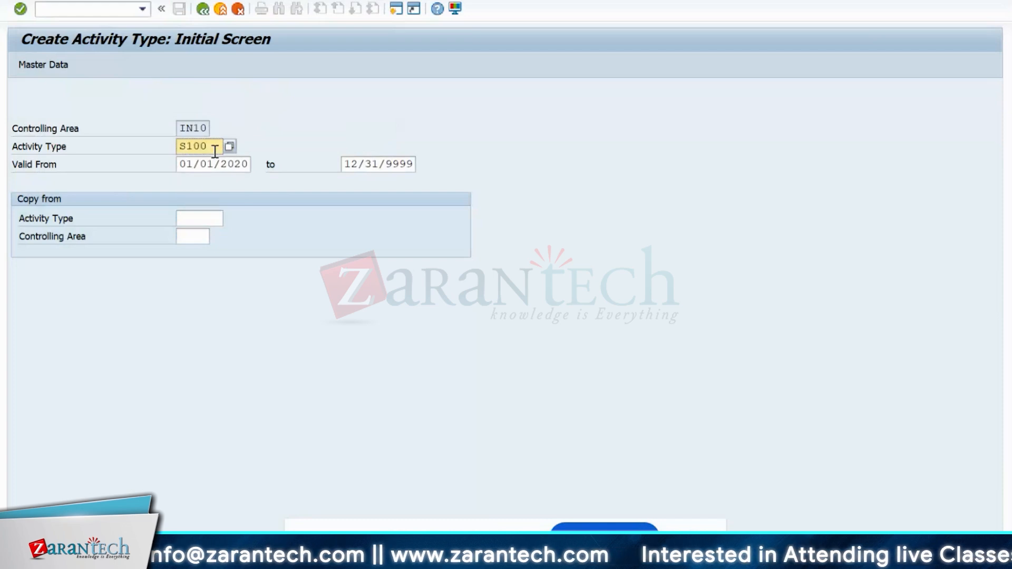
key("Return")
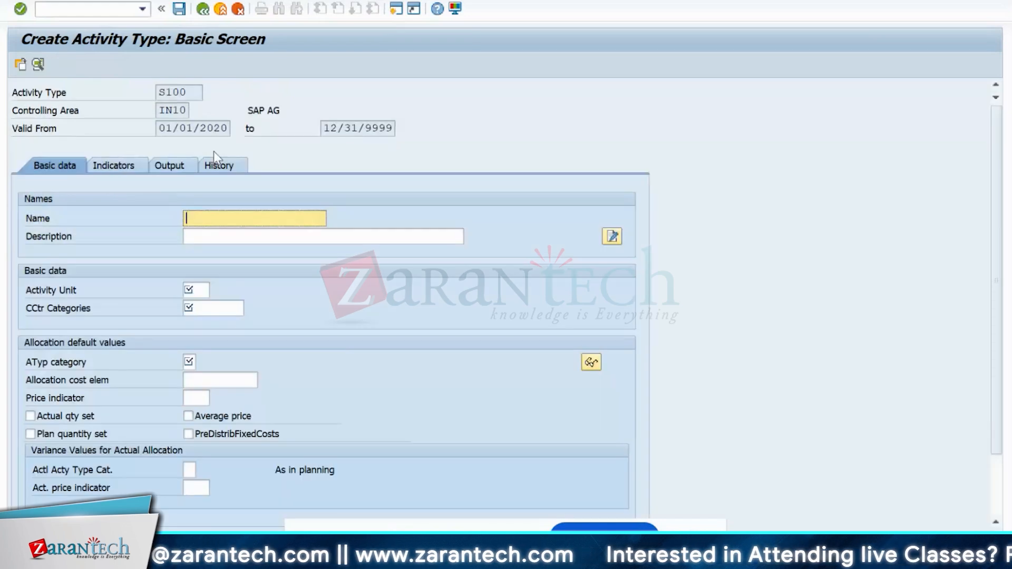
type("S")
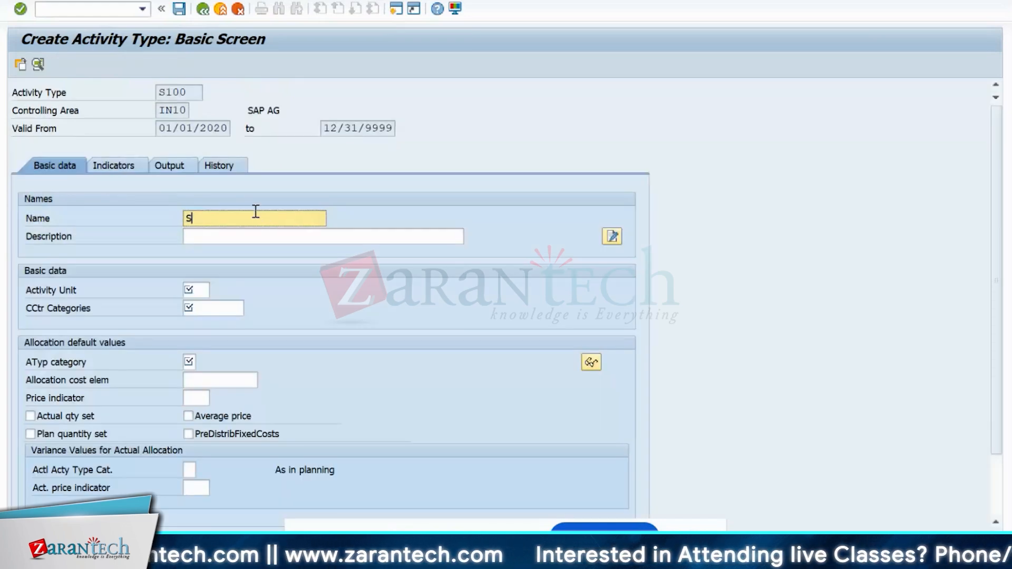
type("etup")
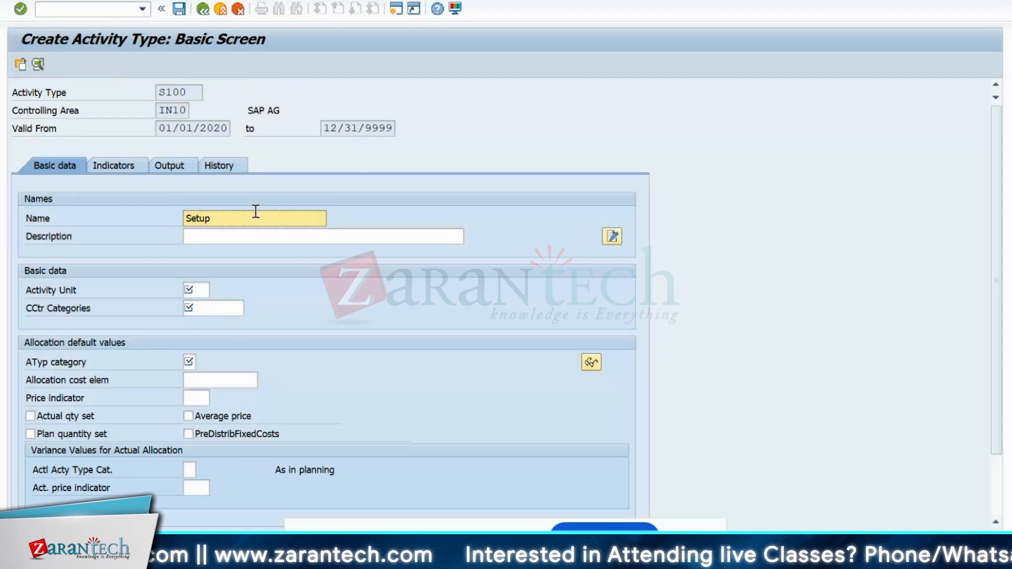
left_click(198, 234)
type("Setup")
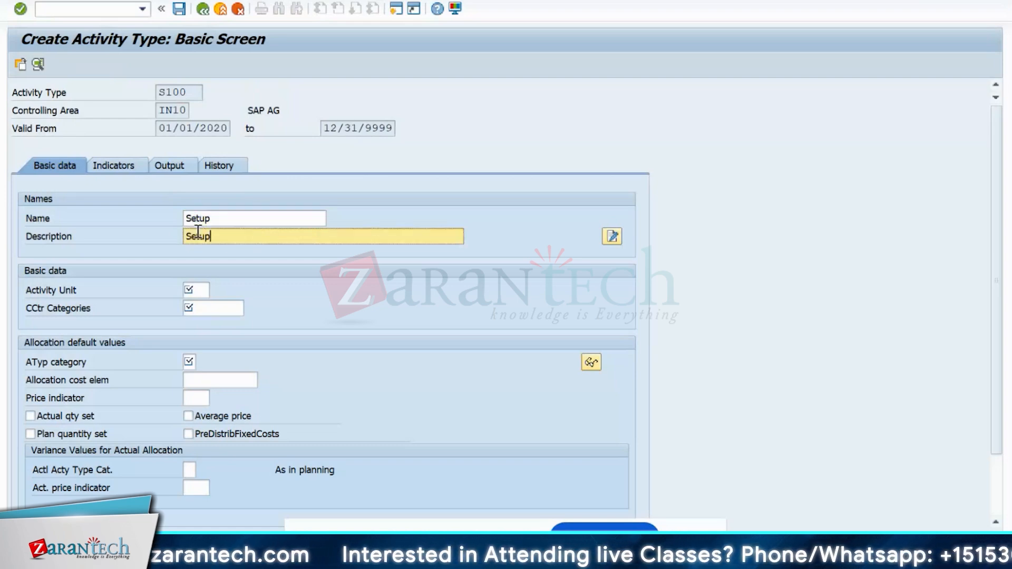
left_click(203, 290)
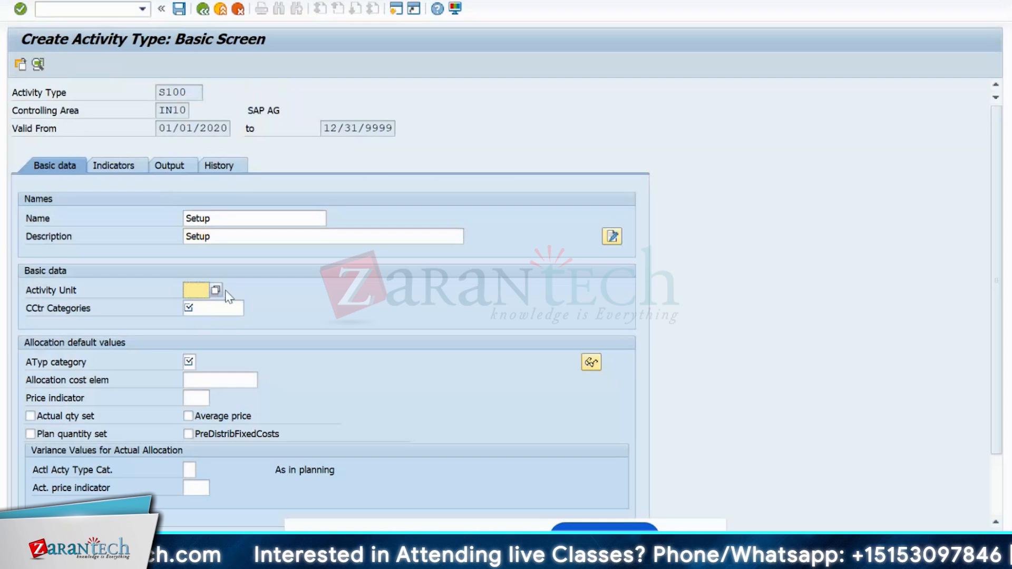
type("h")
- Give S100 cost center categories *, category 1, cost element 943300 and price indicator 1
left_click(217, 308)
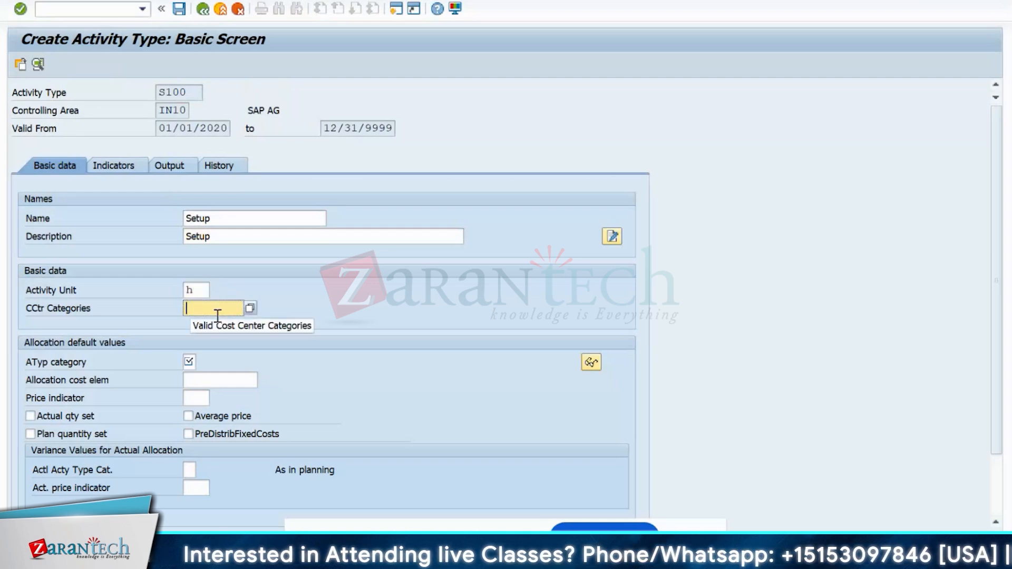
type("*")
left_click(195, 362)
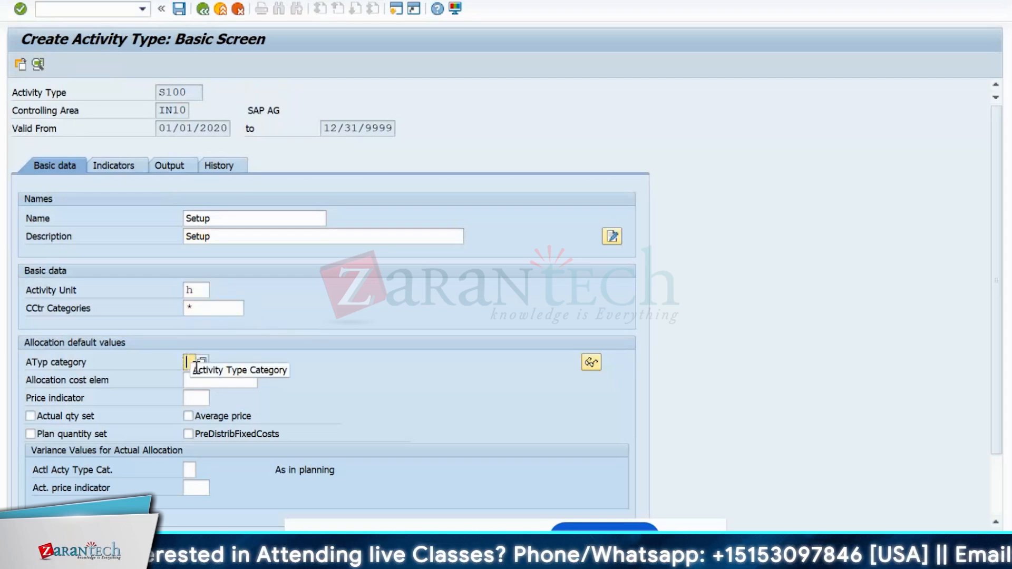
left_click(204, 361)
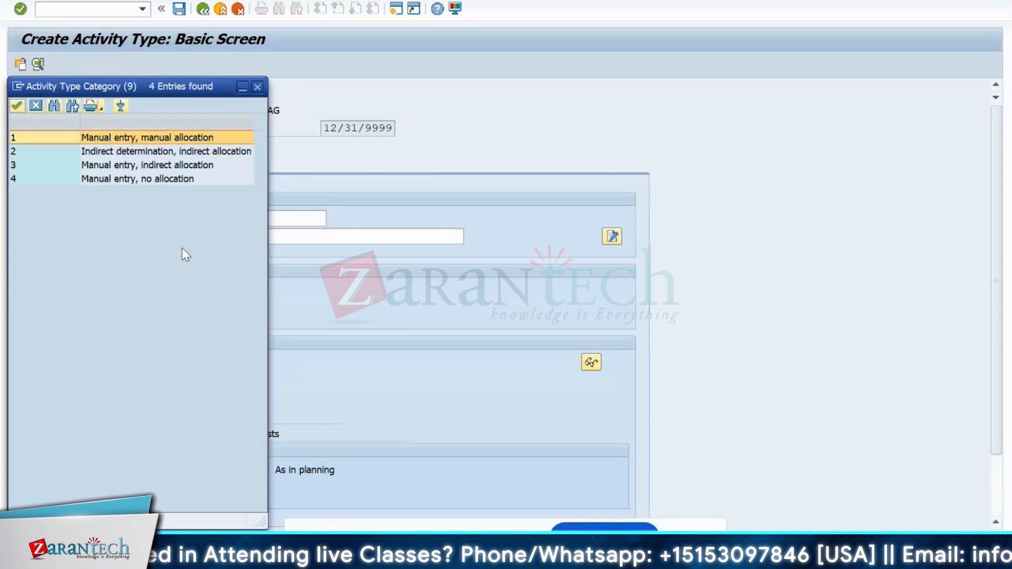
double_click(118, 142)
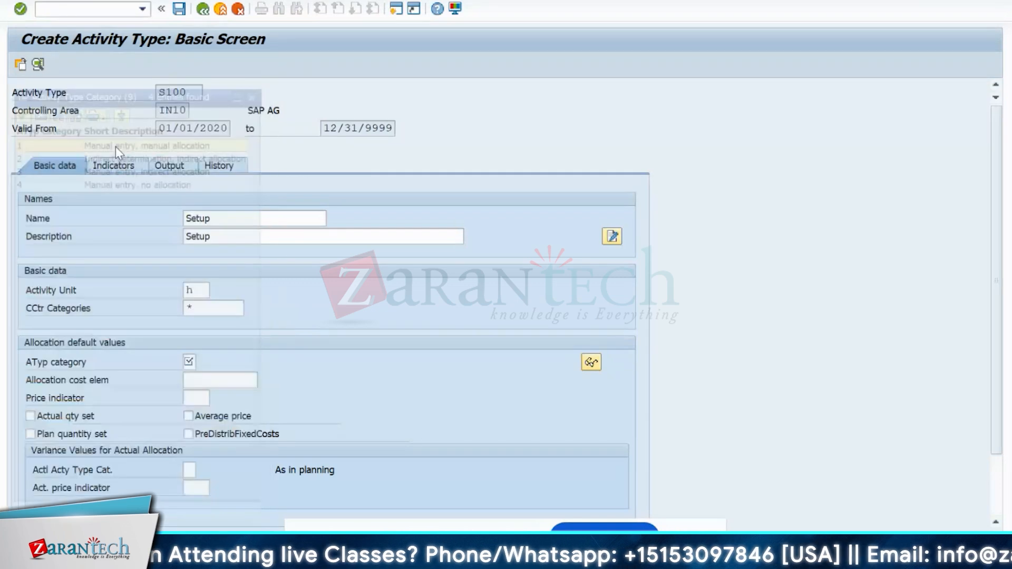
left_click(262, 380)
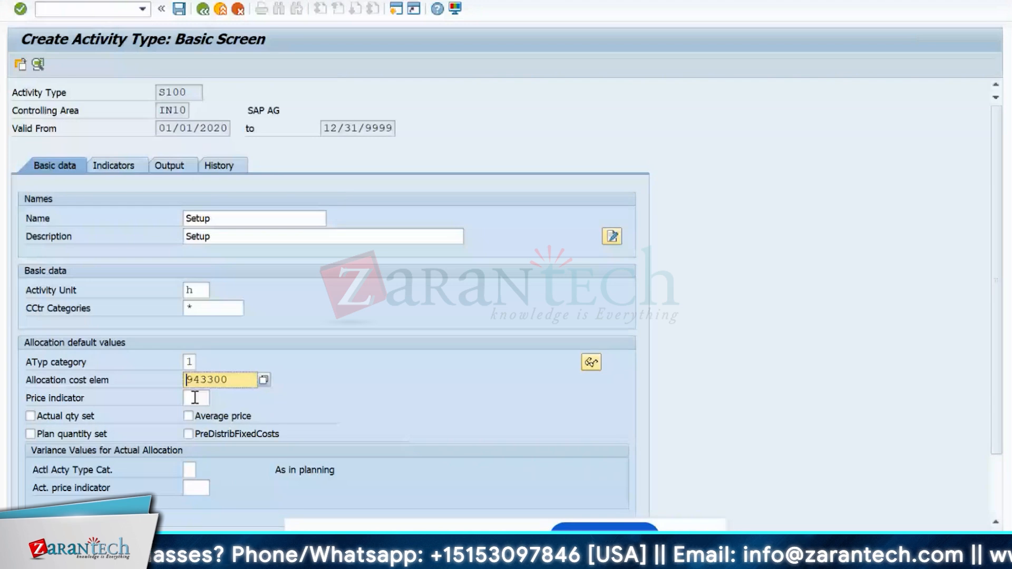
left_click(195, 398)
key("F4")
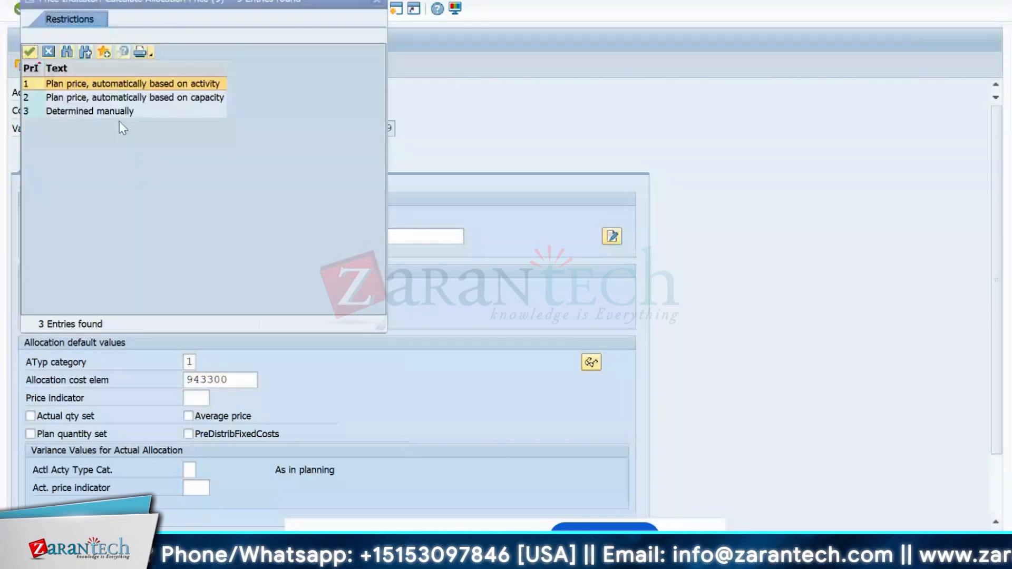
key("Return")
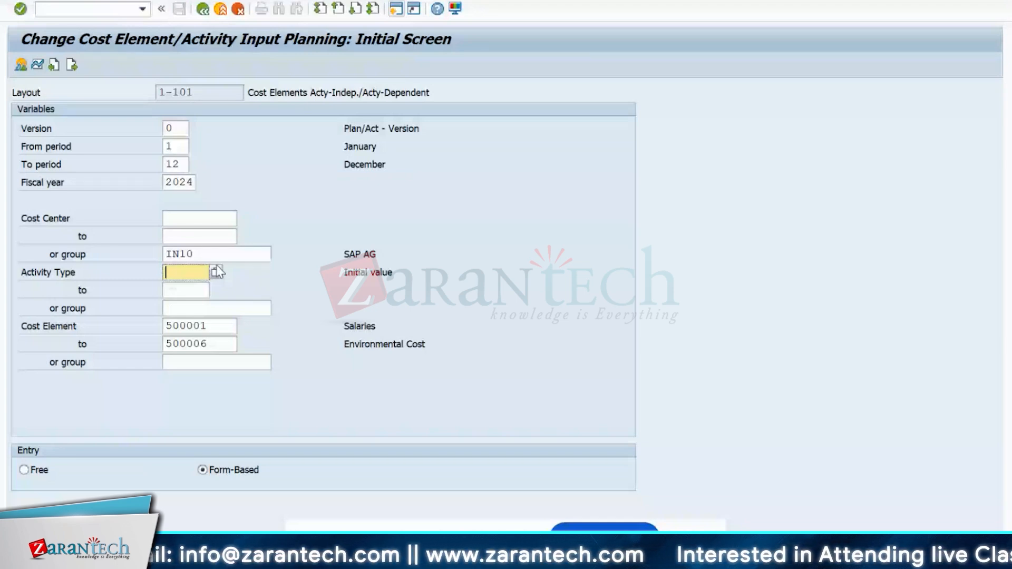
- Enter activity type M100 and cost element range 500010 to 500011
type("M100")
key("Return")
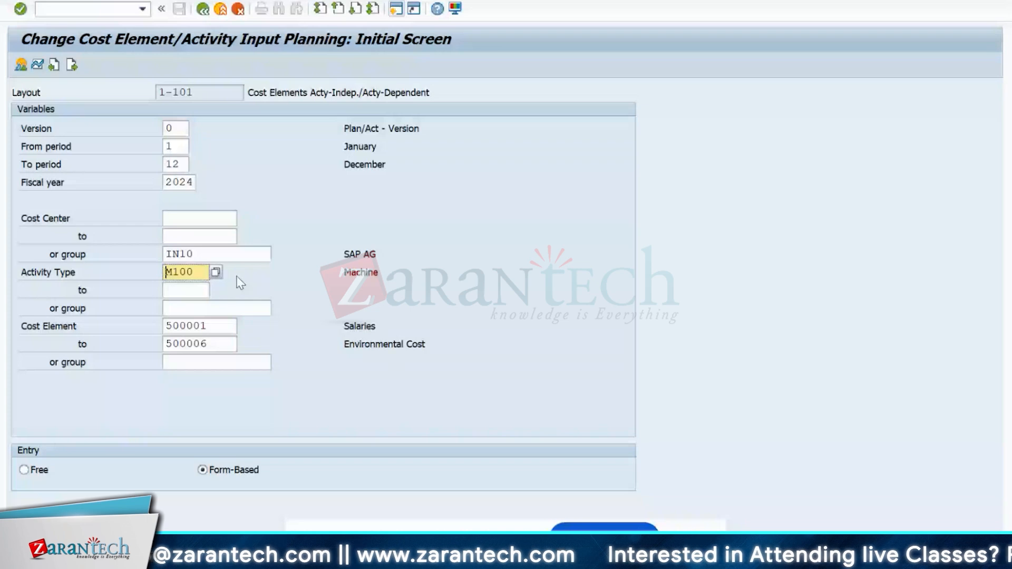
left_click(235, 324)
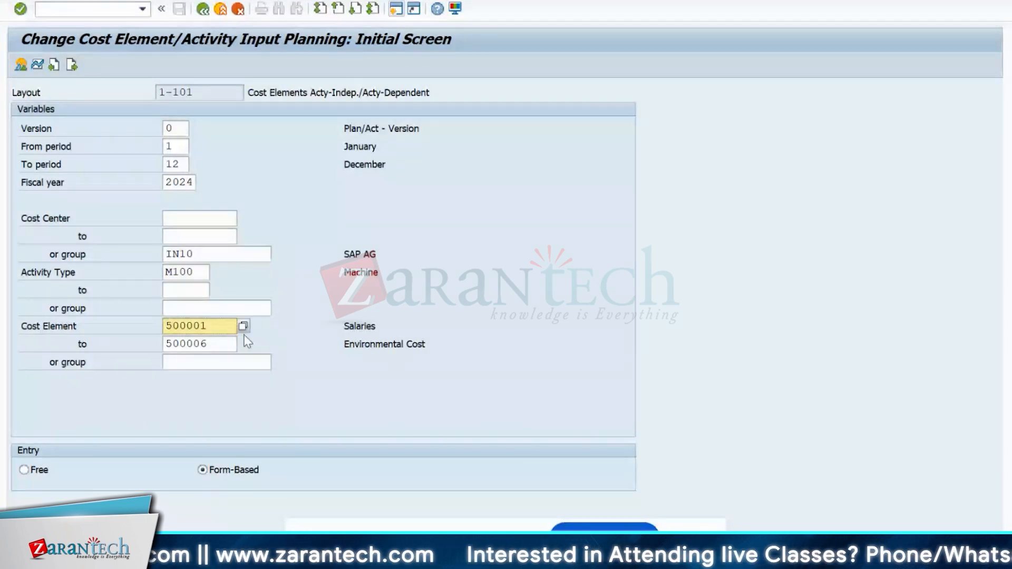
left_click(243, 326)
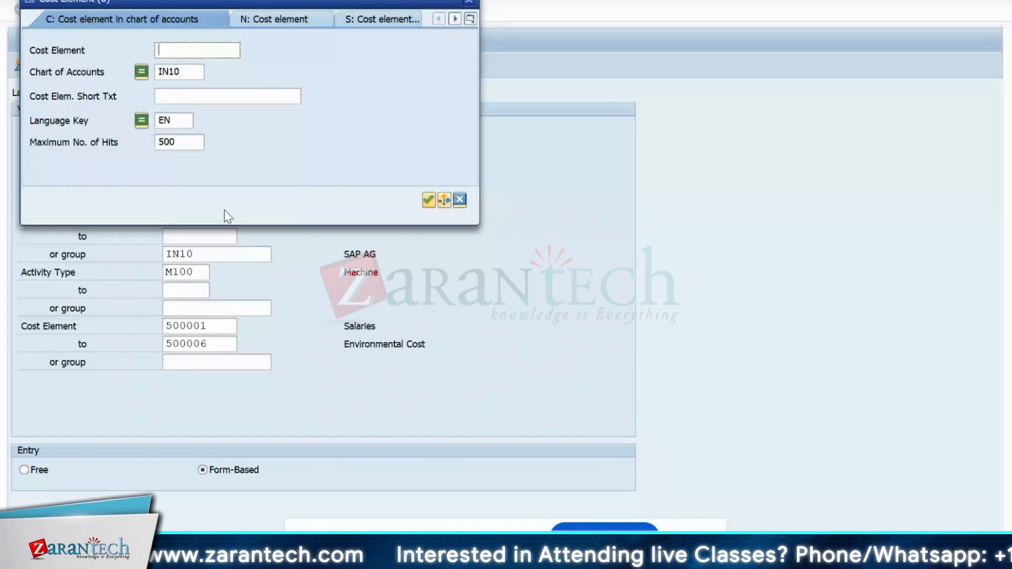
key("Return")
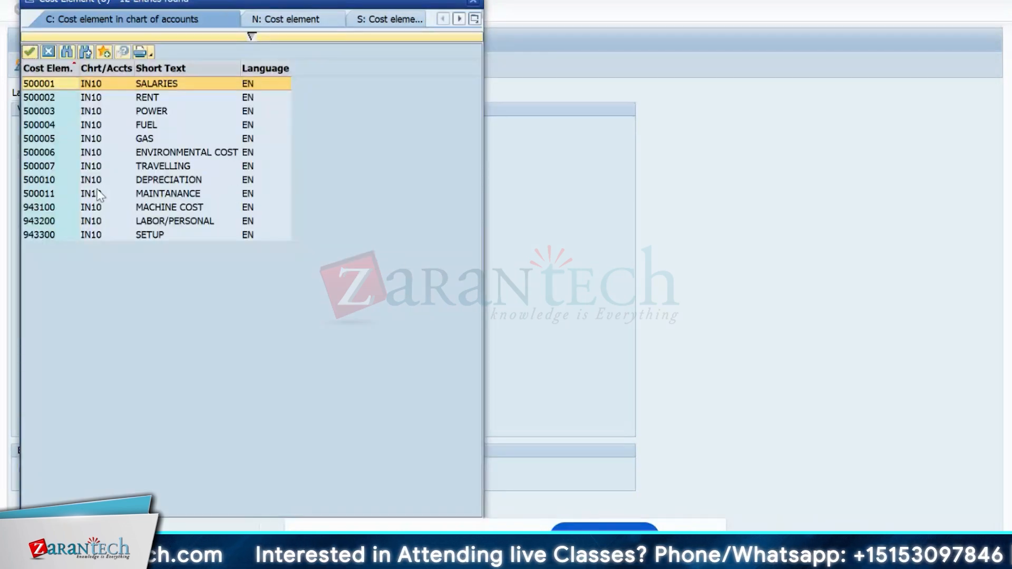
left_click(50, 181)
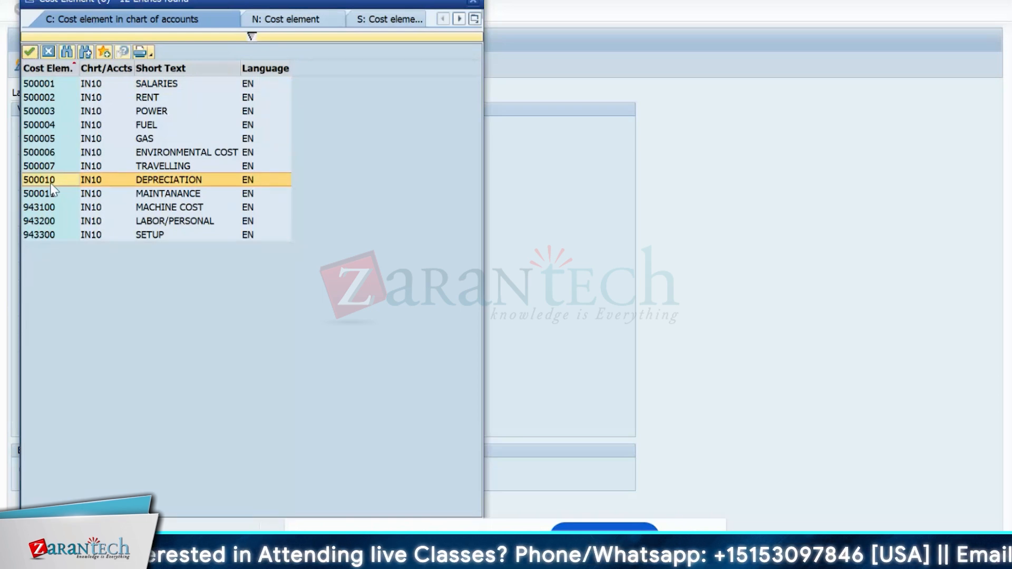
double_click(50, 181)
left_click(227, 344)
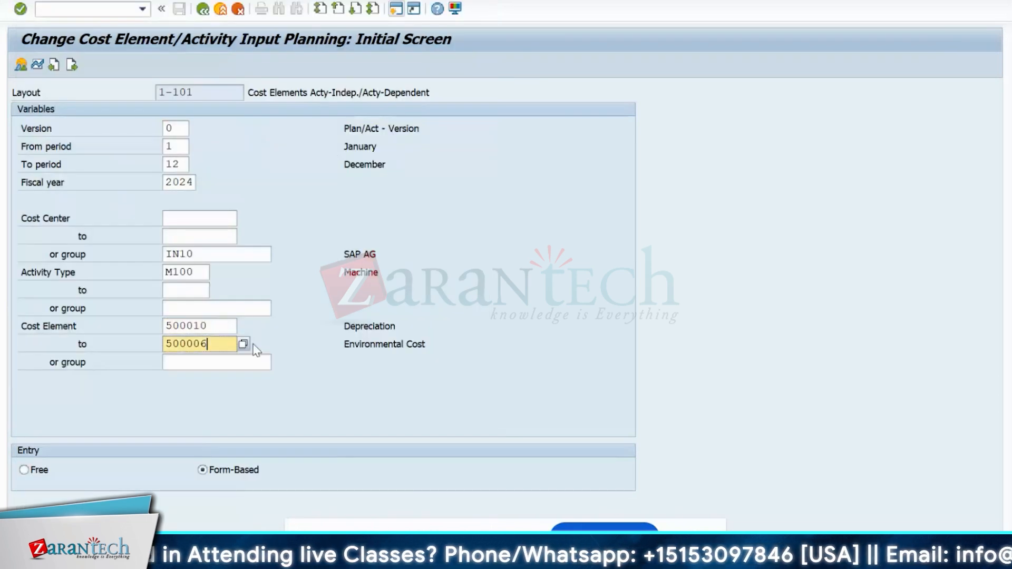
left_click(243, 344)
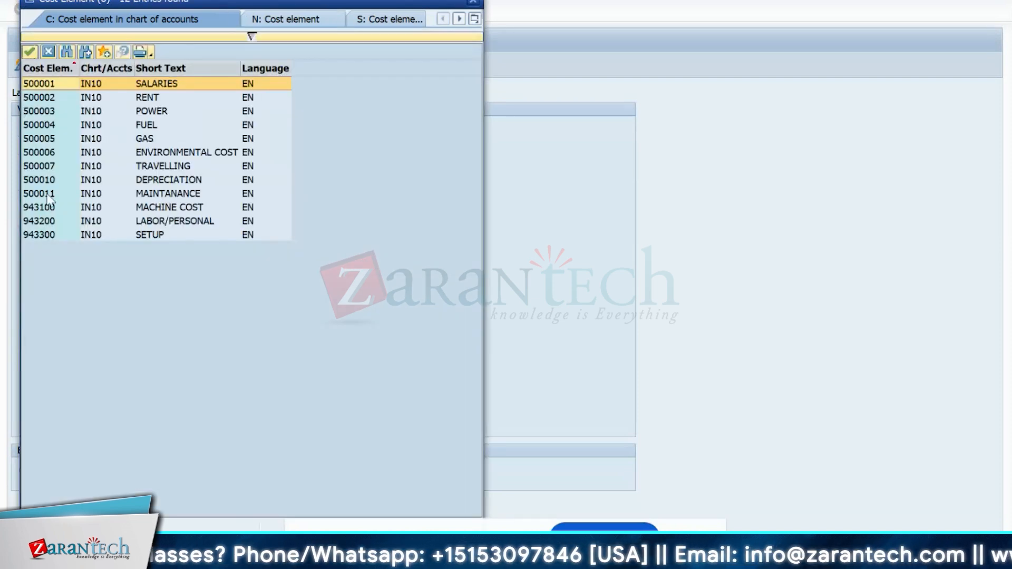
double_click(115, 194)
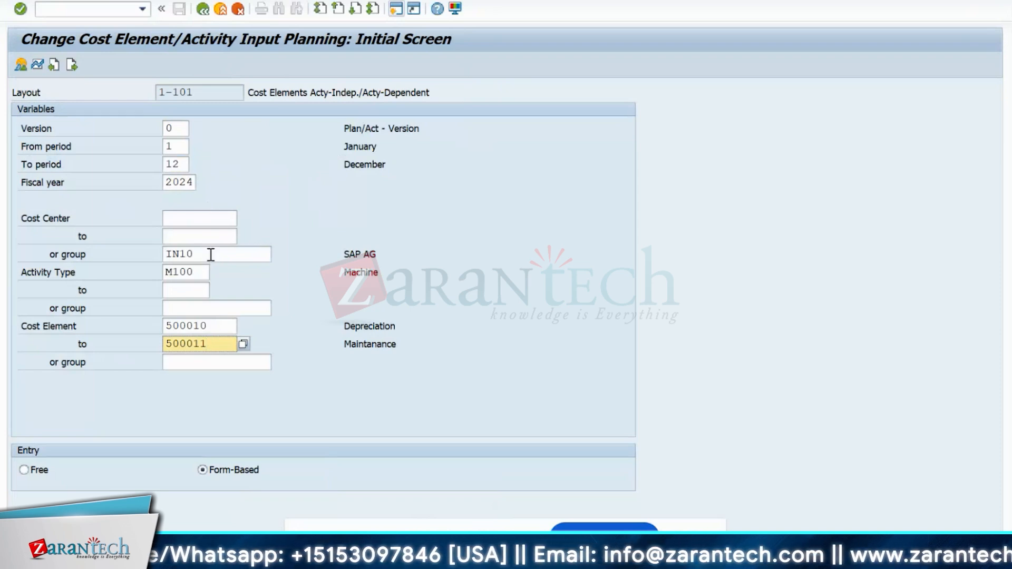
- Replace cost center group IN10 with the single cost center IN10PRD1
left_click(210, 255)
key("BackSpace")
key("BackSpace")
key("BackSpace")
key("BackSpace")
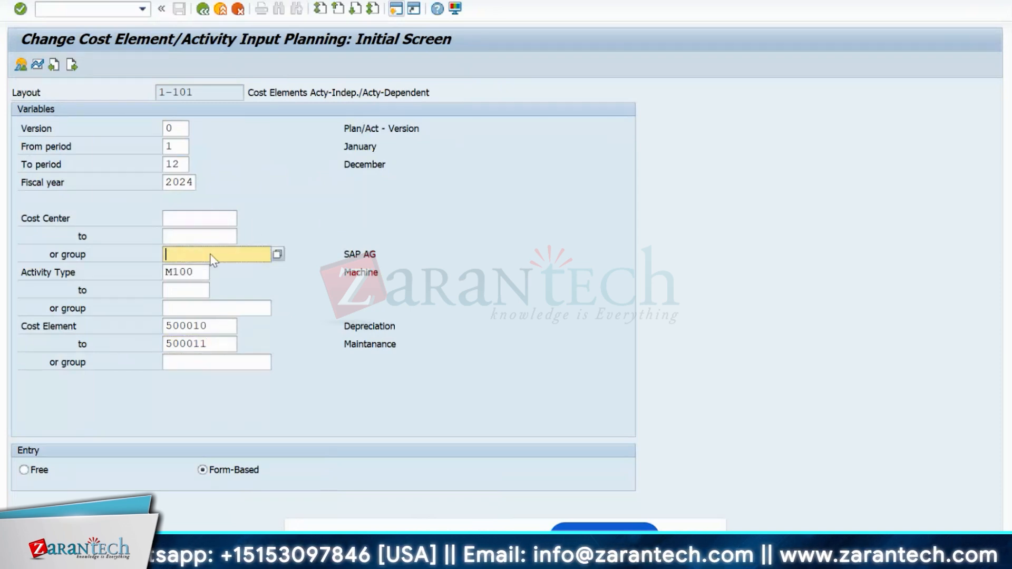
left_click(256, 232)
left_click(222, 219)
left_click(243, 222)
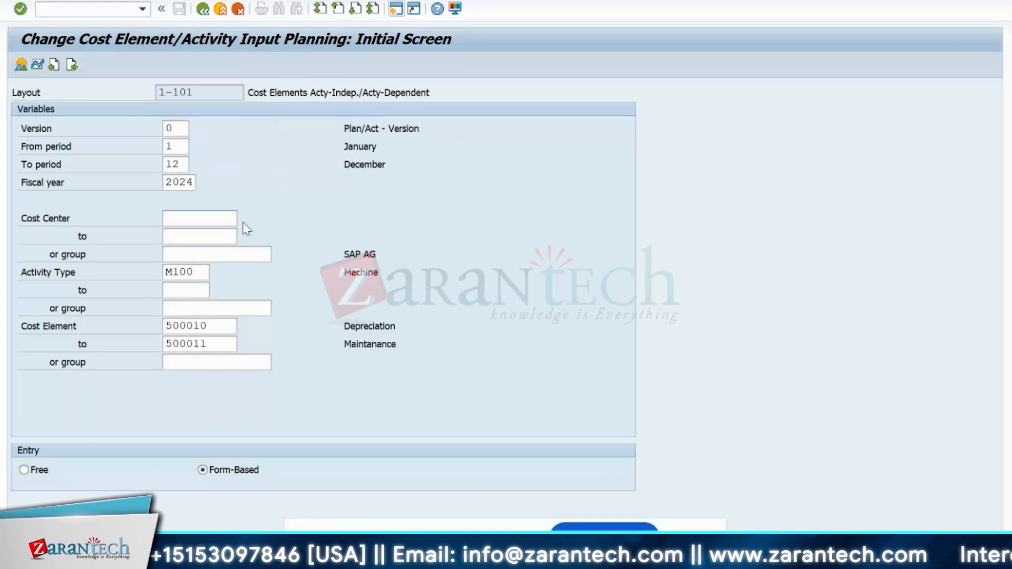
key("Return")
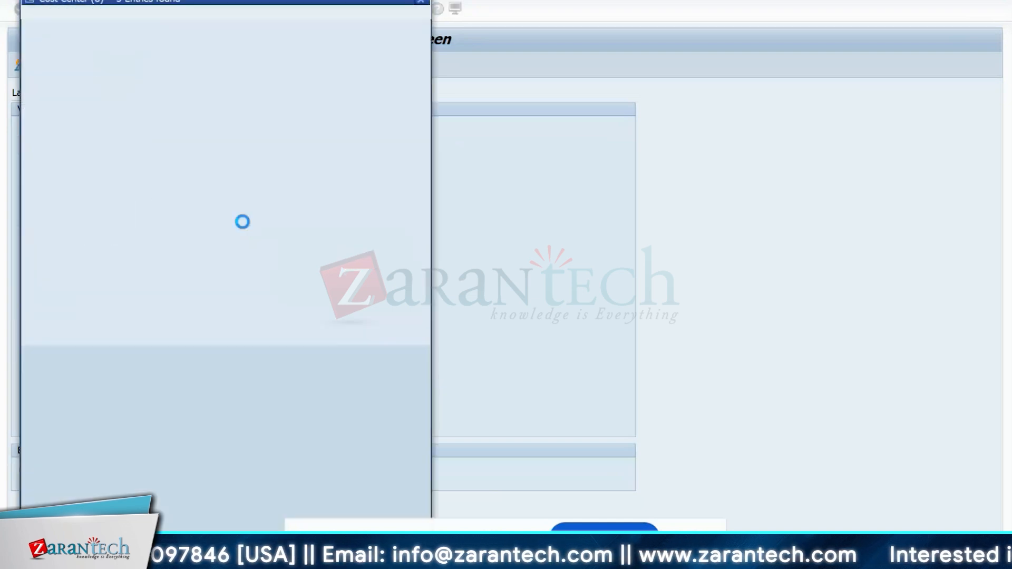
left_click(47, 76)
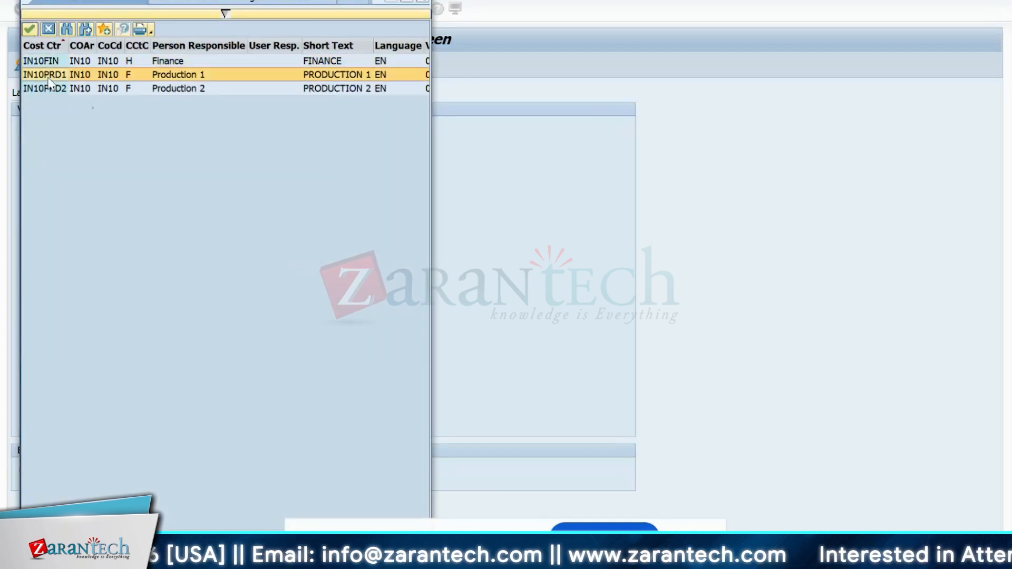
double_click(47, 77)
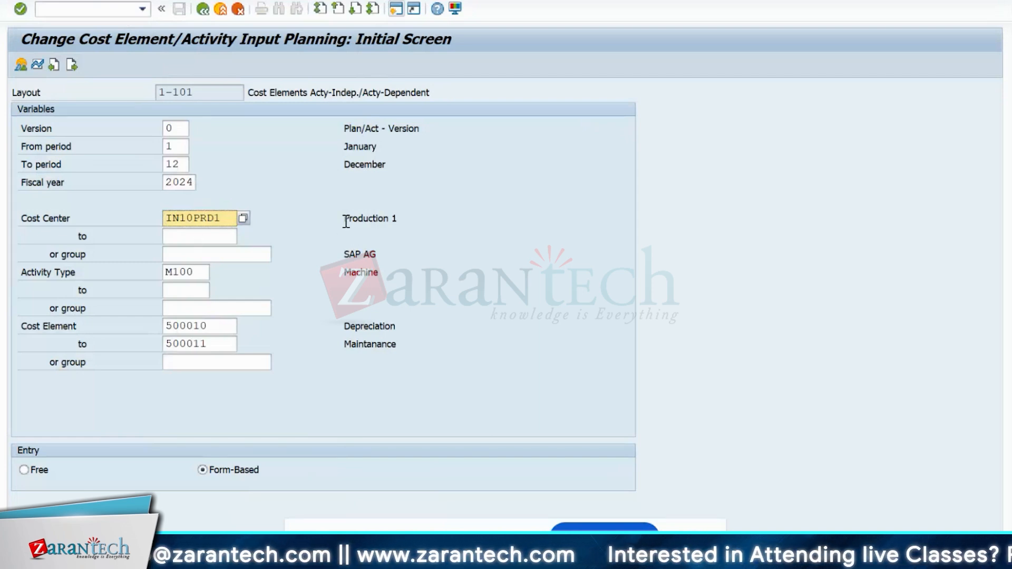
- Review the selection and proceed to the planning overview for IN10PRD1 and M100
left_click_drag(344, 218, 408, 223)
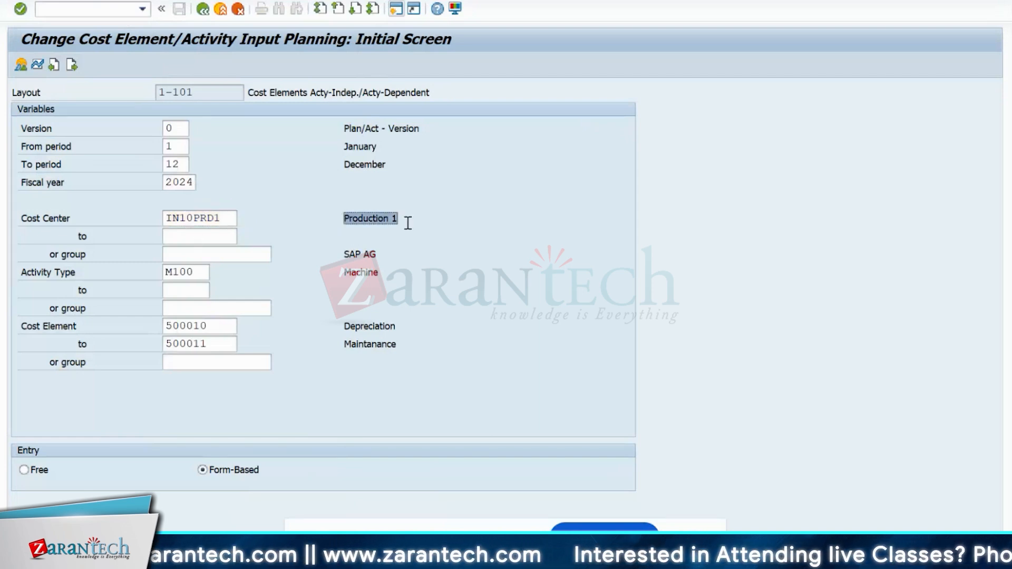
double_click(197, 275)
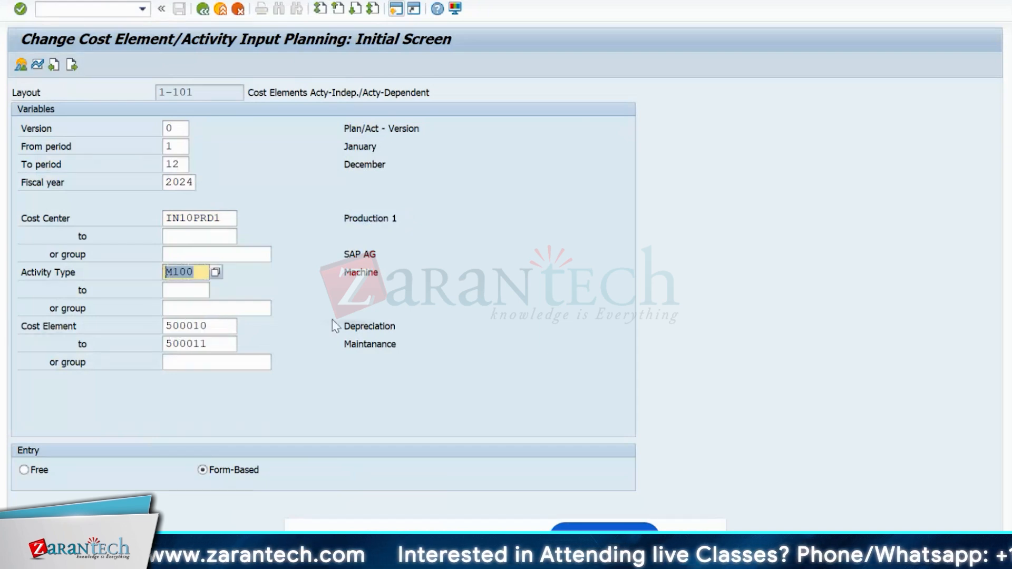
left_click(350, 327)
left_click(352, 346)
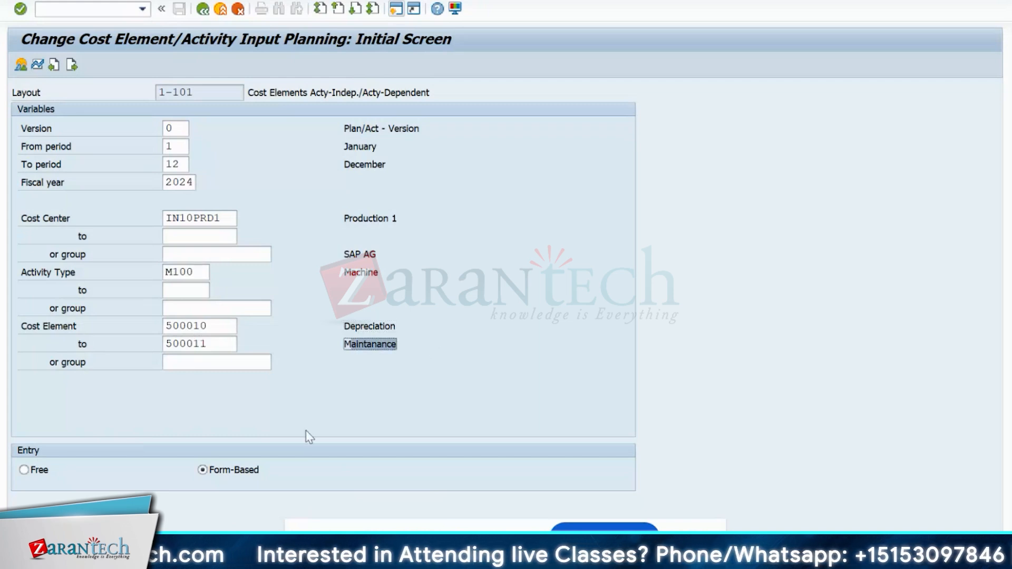
left_click(21, 66)
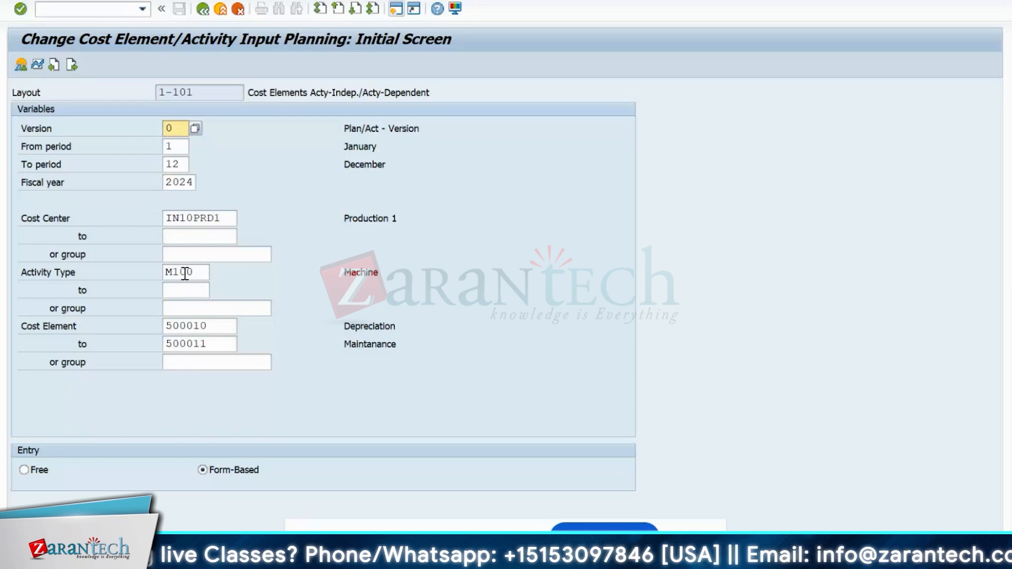
double_click(203, 272)
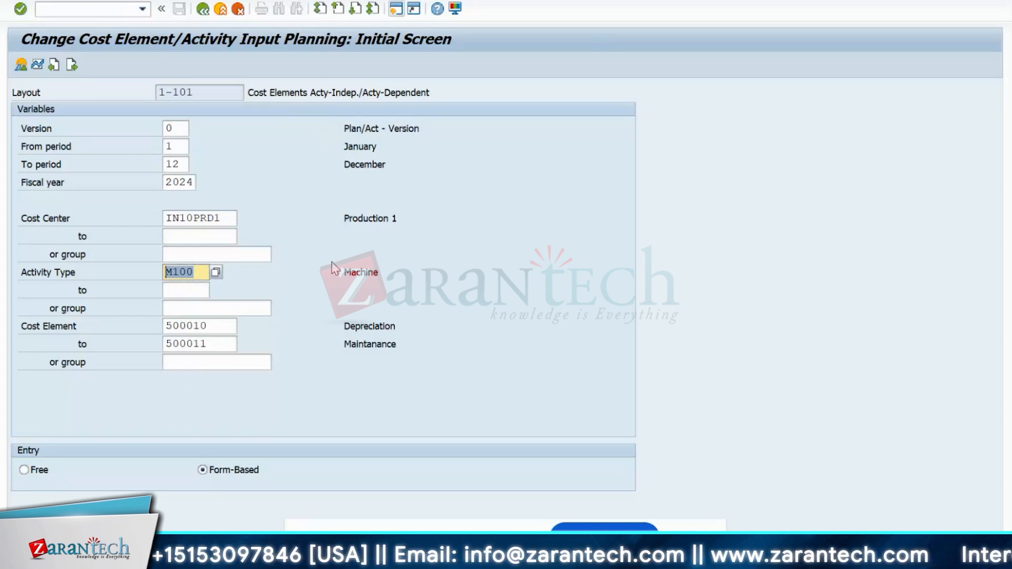
left_click(397, 10)
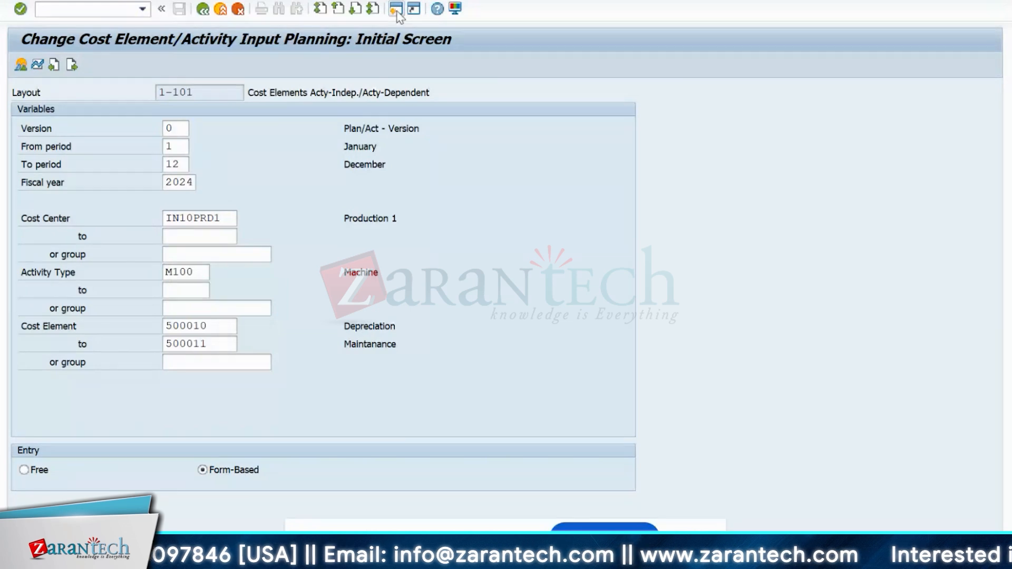
- Run KP26 and open price planning for IN10PRD1, M100, periods 1–12 of 2024
type("kp26")
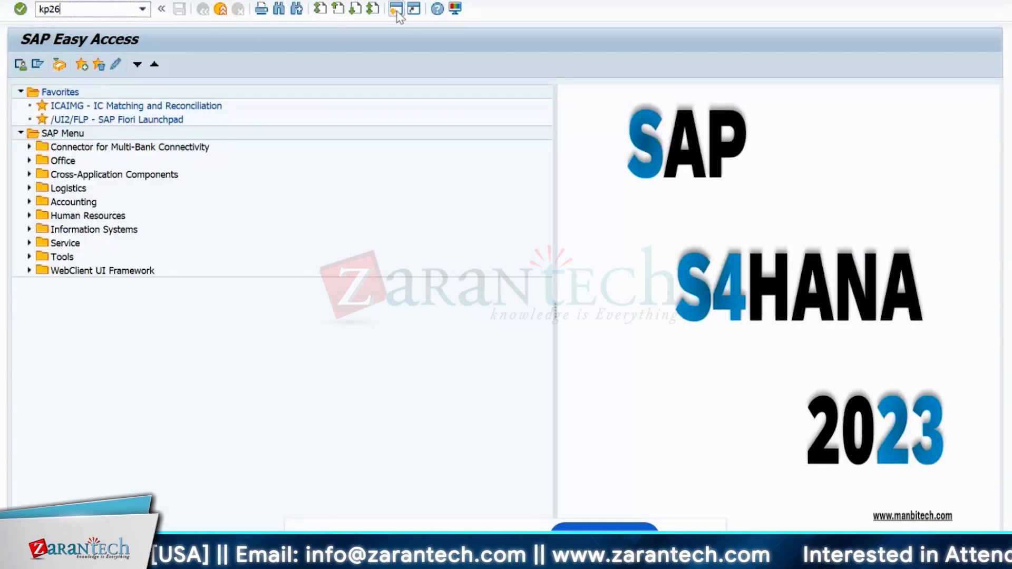
key("Return")
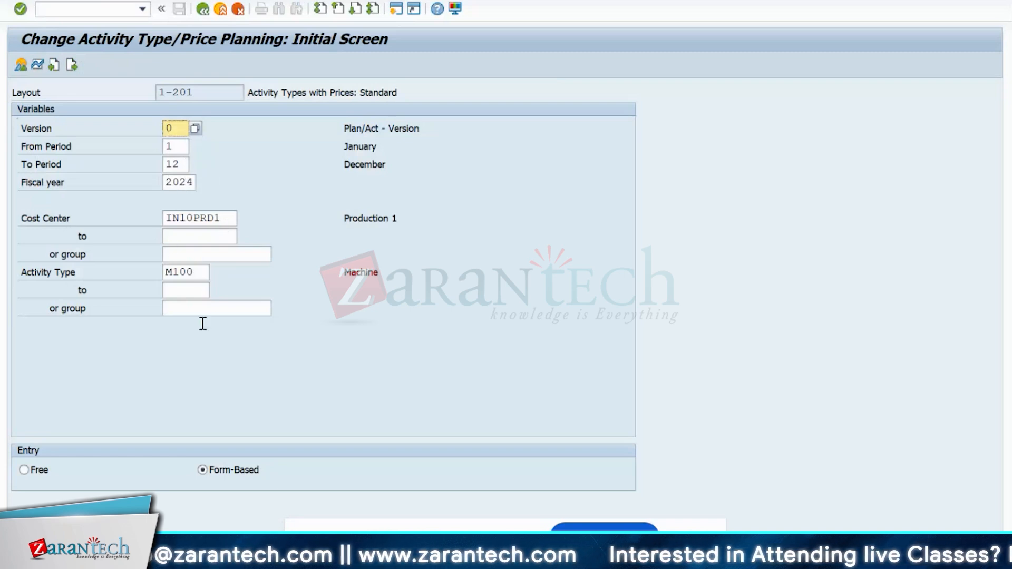
left_click(20, 66)
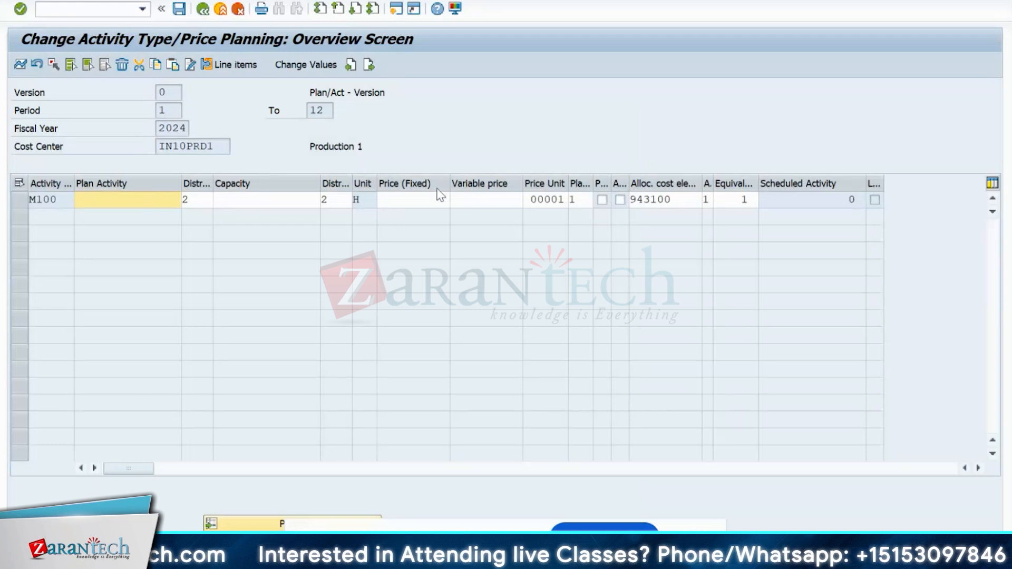
- Inspect M100's price columns and allocation cost element 943100
left_click(411, 184)
left_click(476, 182)
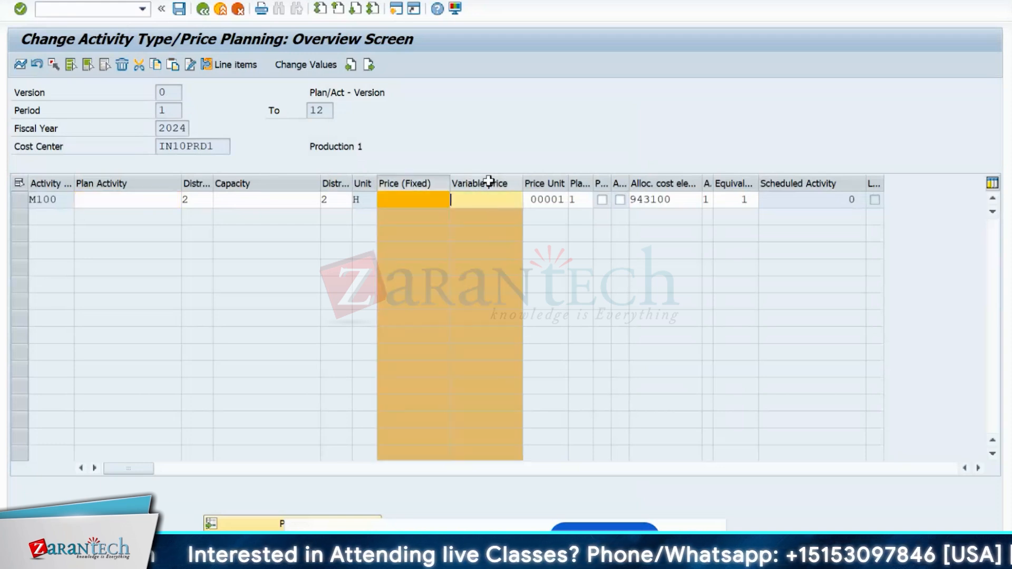
left_click(414, 182)
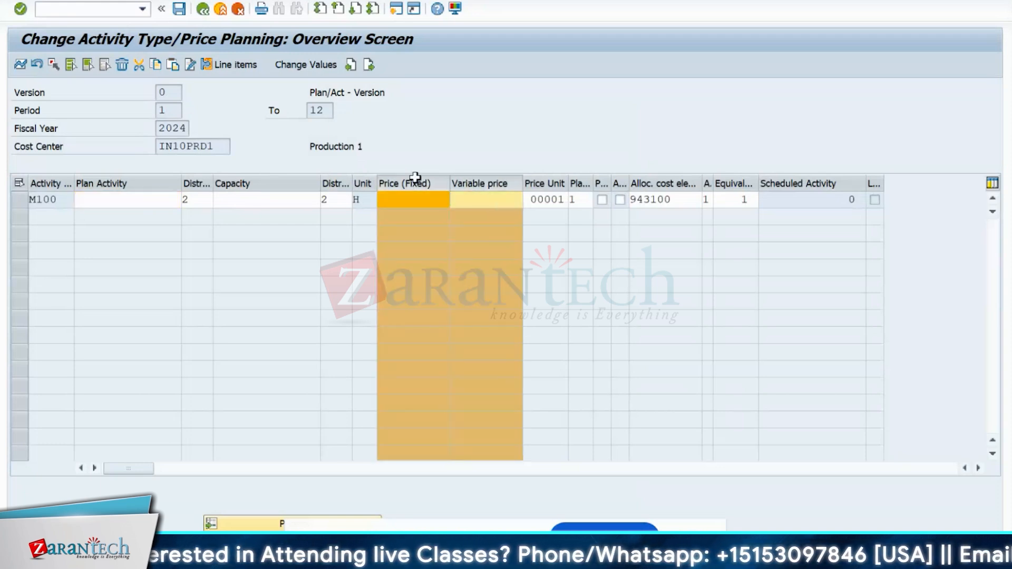
left_click(476, 182)
left_click(487, 181)
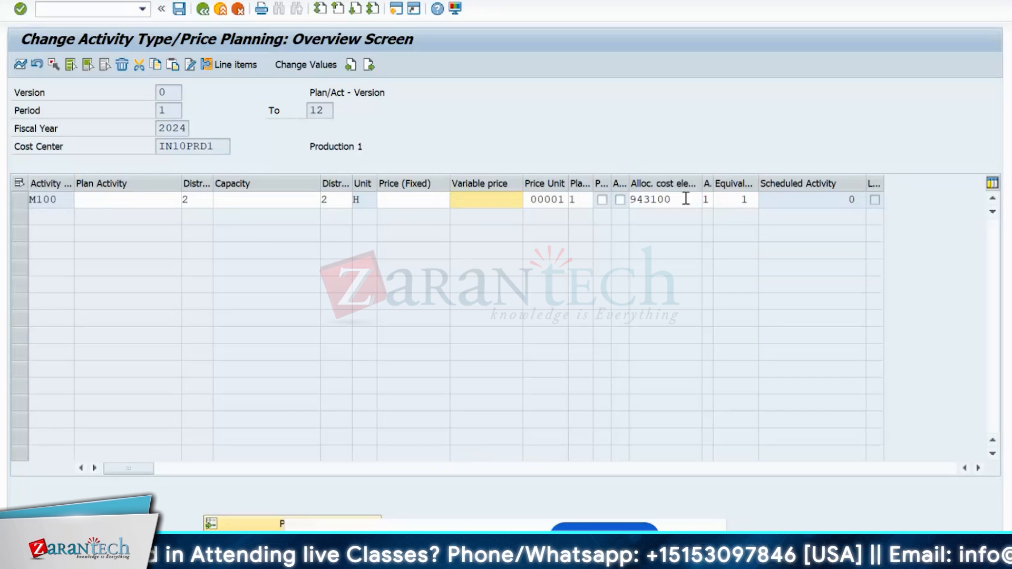
left_click_drag(684, 198, 629, 202)
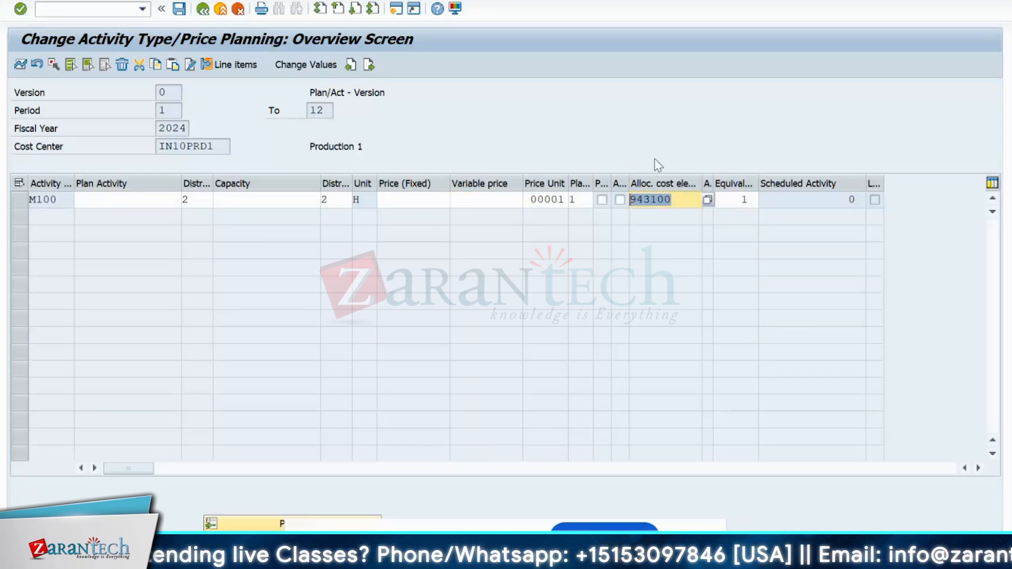
left_click(554, 199)
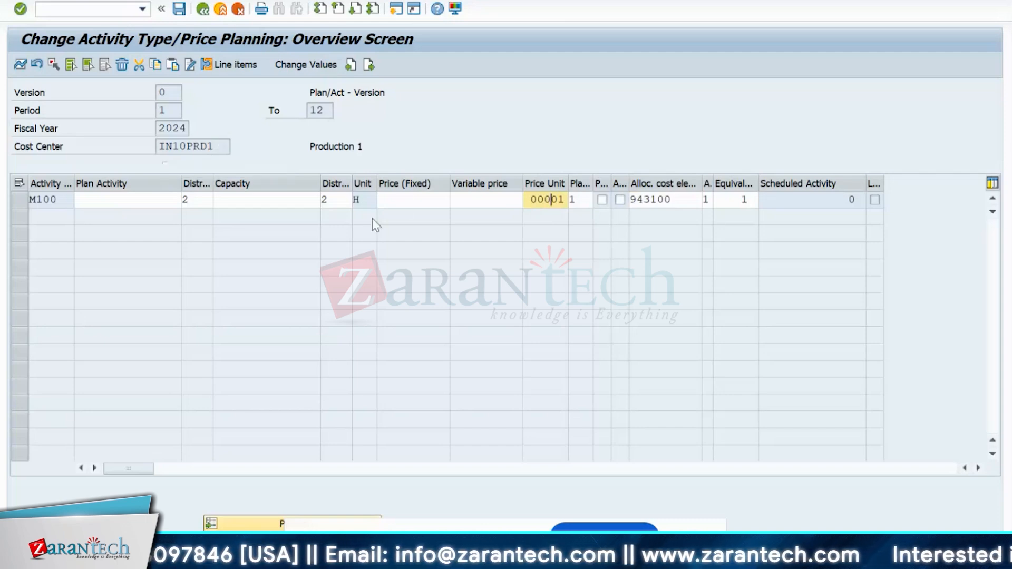
- Enter fixed price 10 and variable price 5 for M100 and confirm
left_click(418, 201)
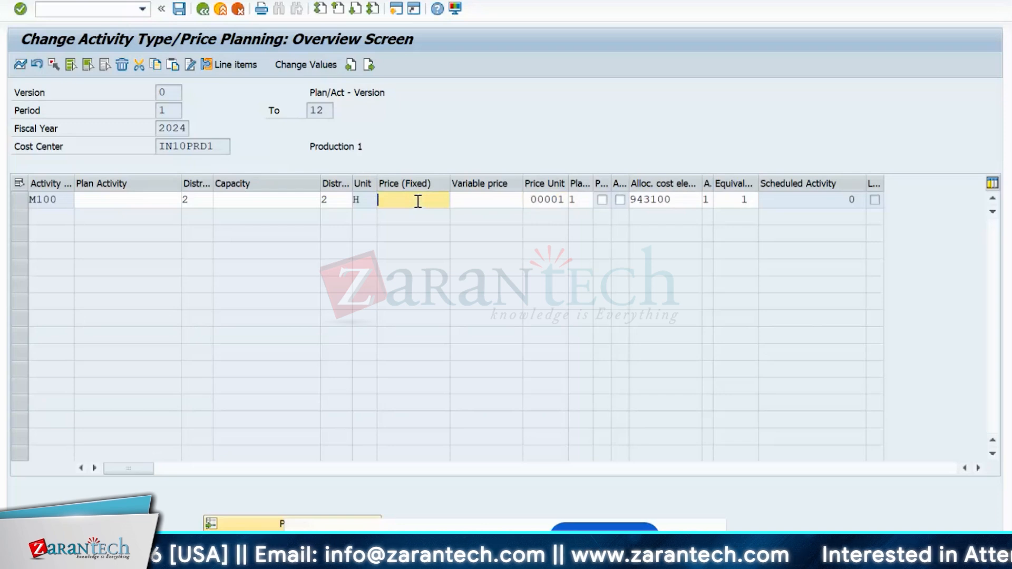
type("10")
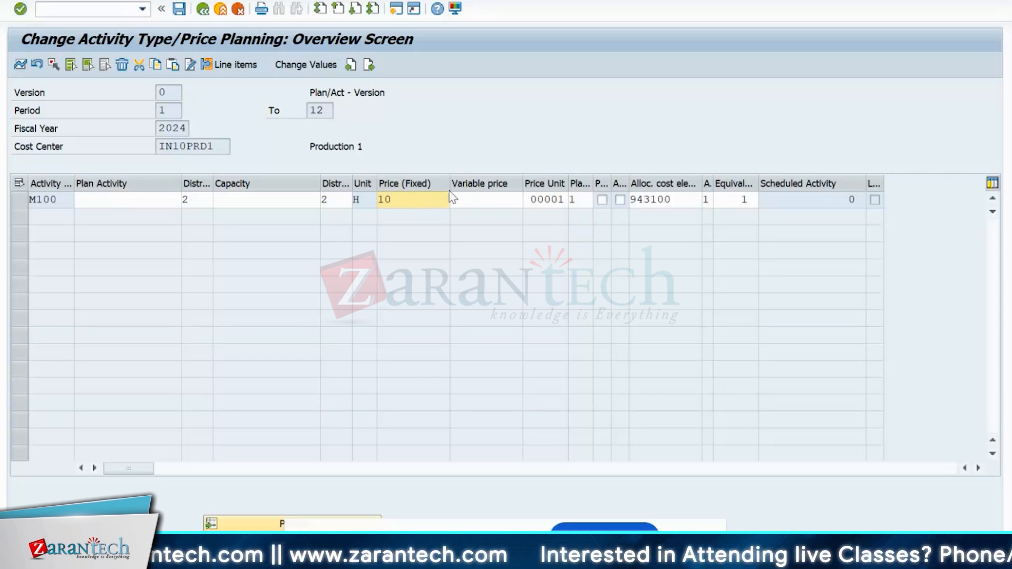
left_click(480, 199)
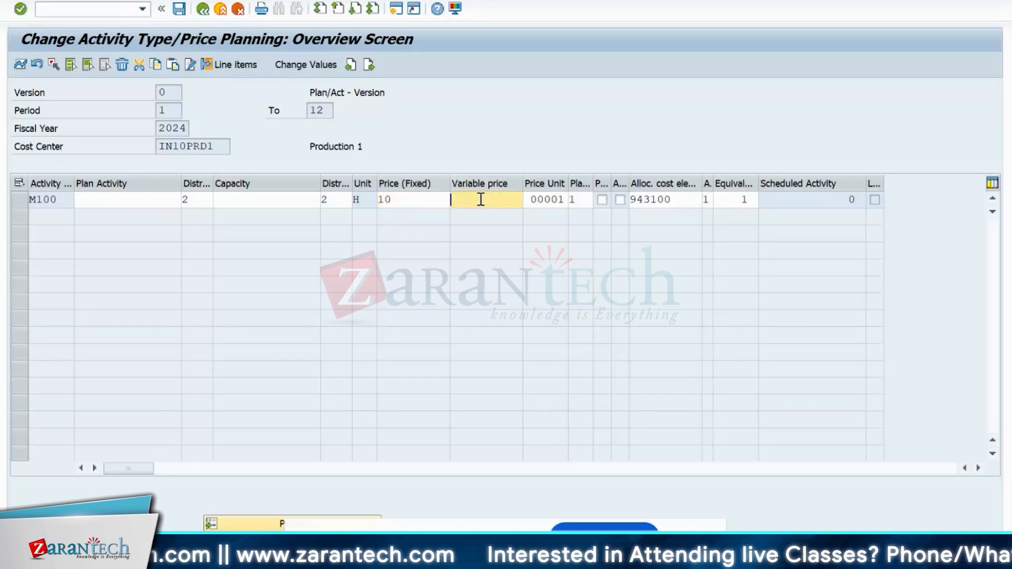
left_click(417, 198)
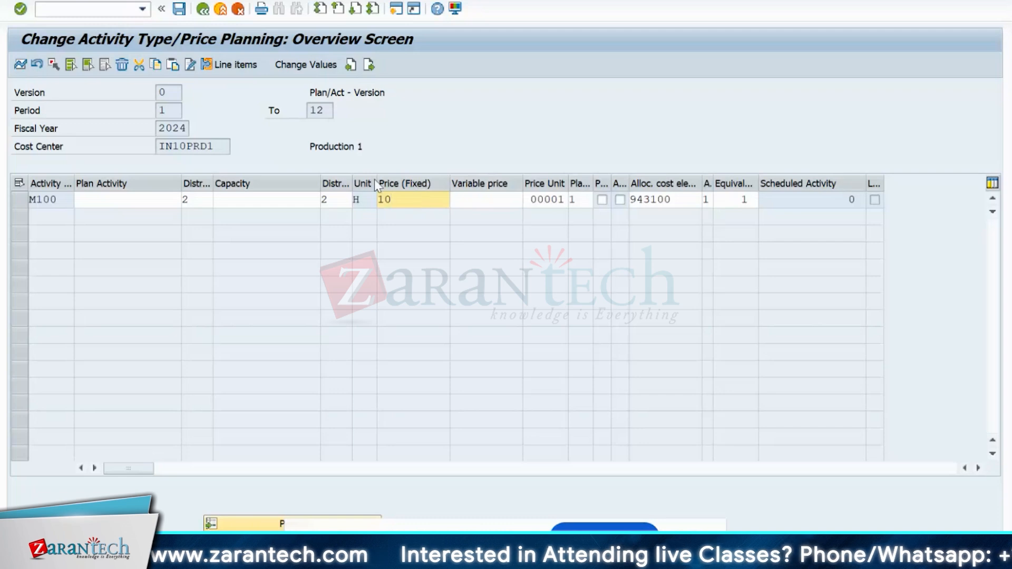
left_click(467, 201)
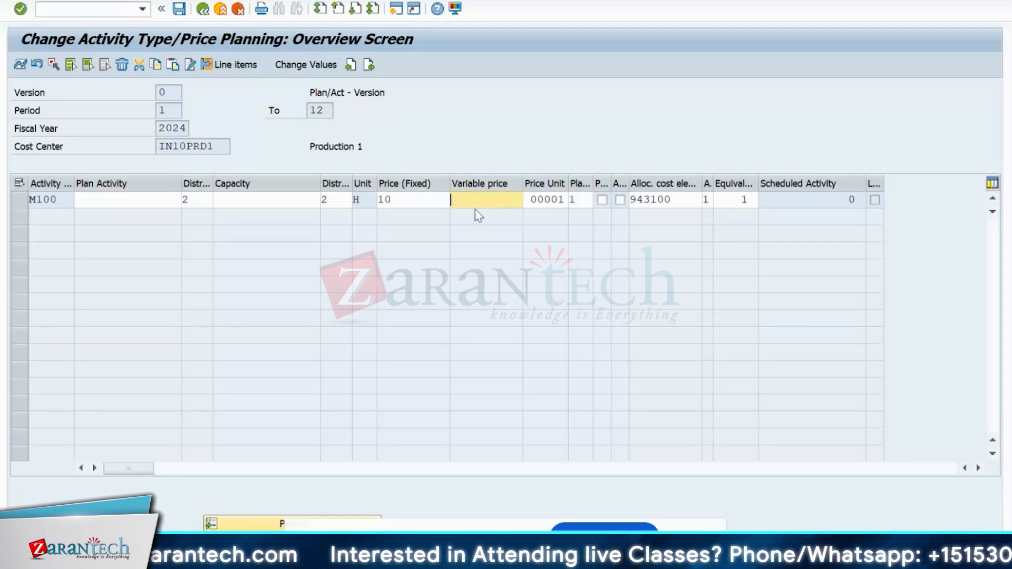
type("5")
key("Return")
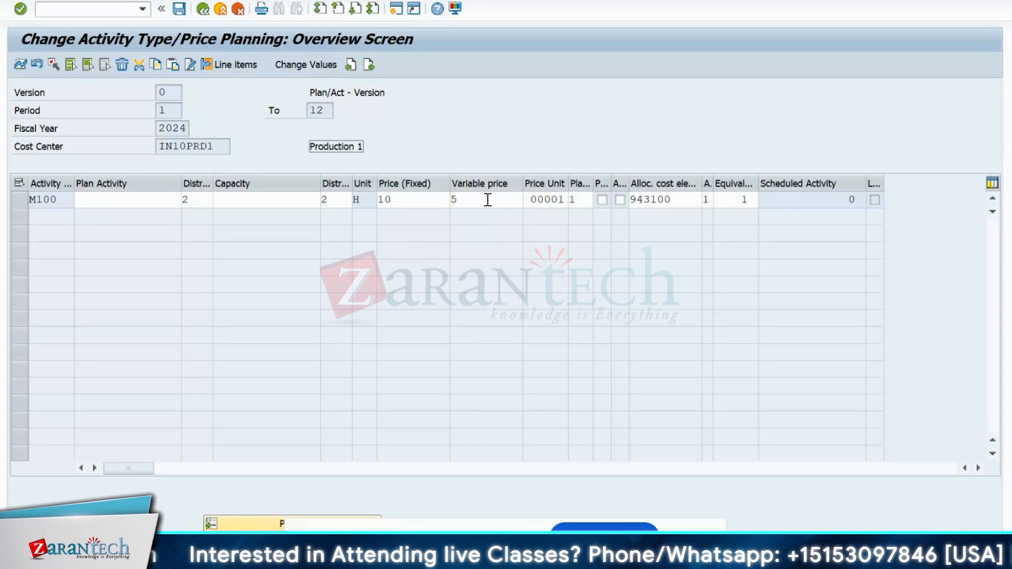
- Delete M100's fixed price of 10, keeping the variable price 5
left_click(452, 199)
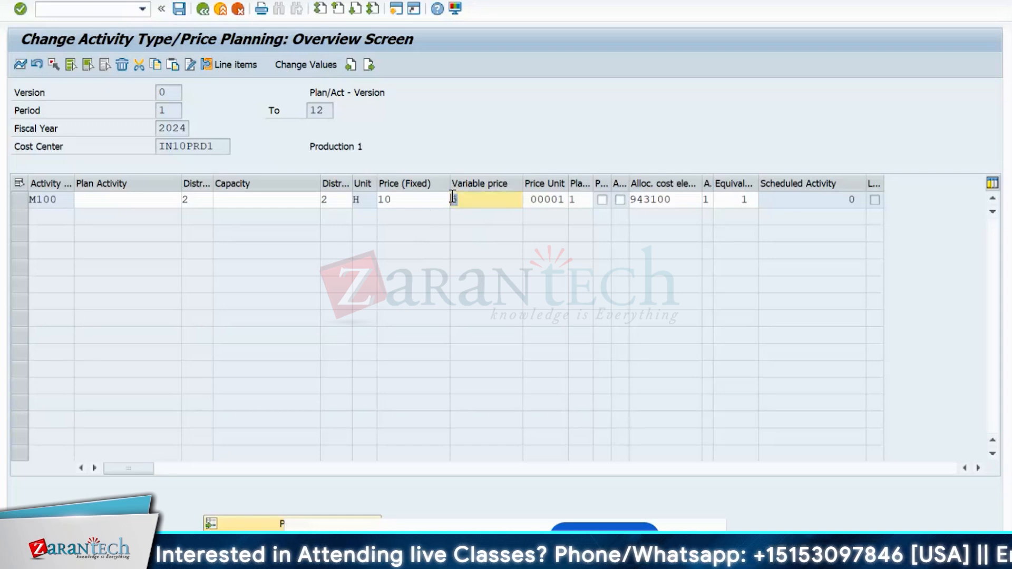
left_click(401, 206)
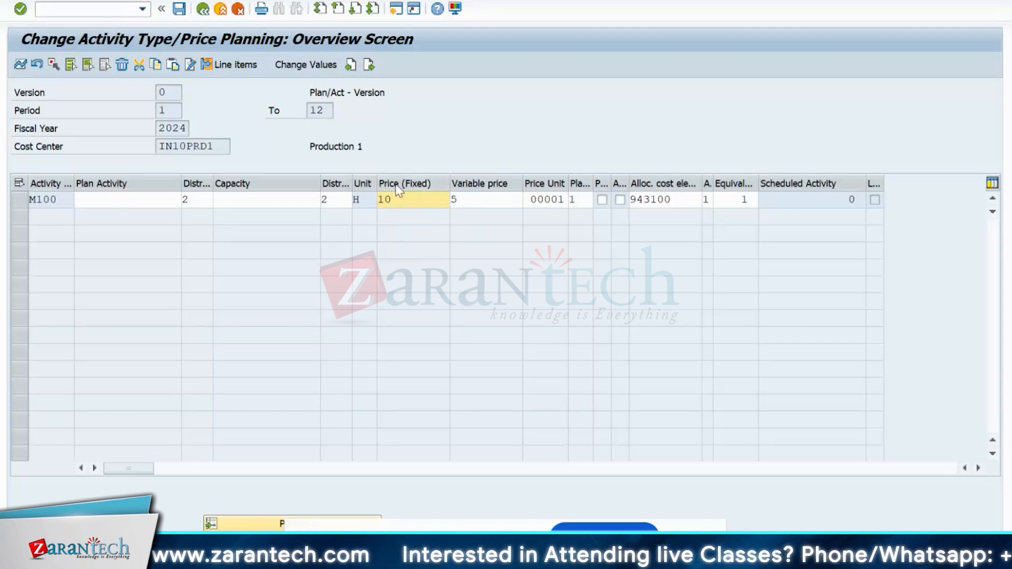
double_click(395, 199)
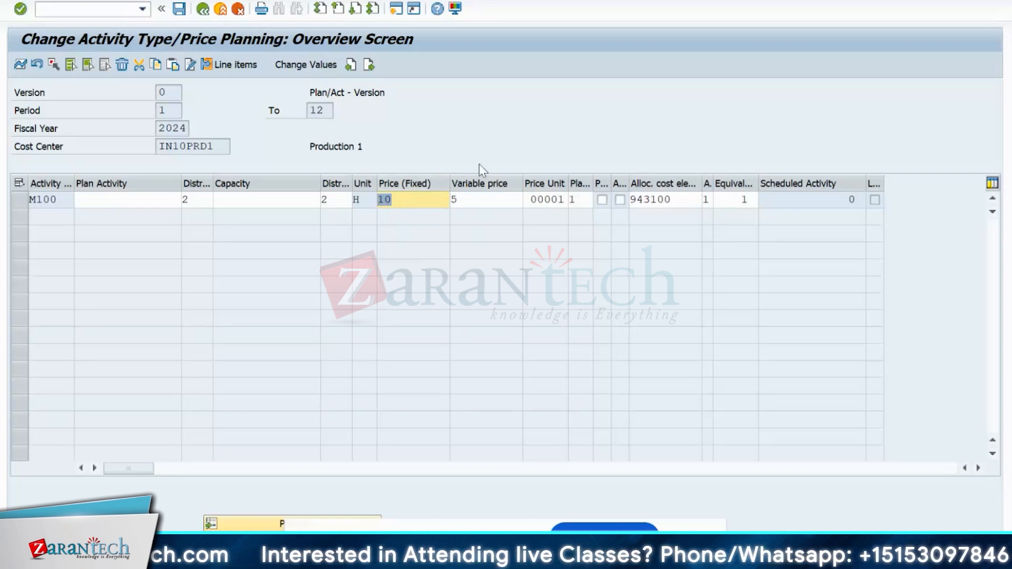
left_click(474, 207)
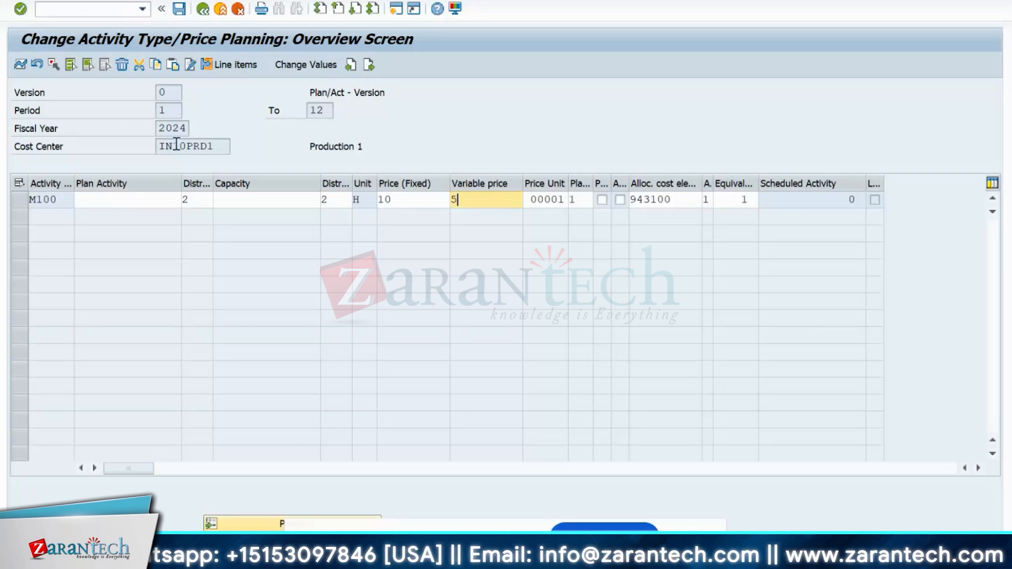
left_click(423, 201)
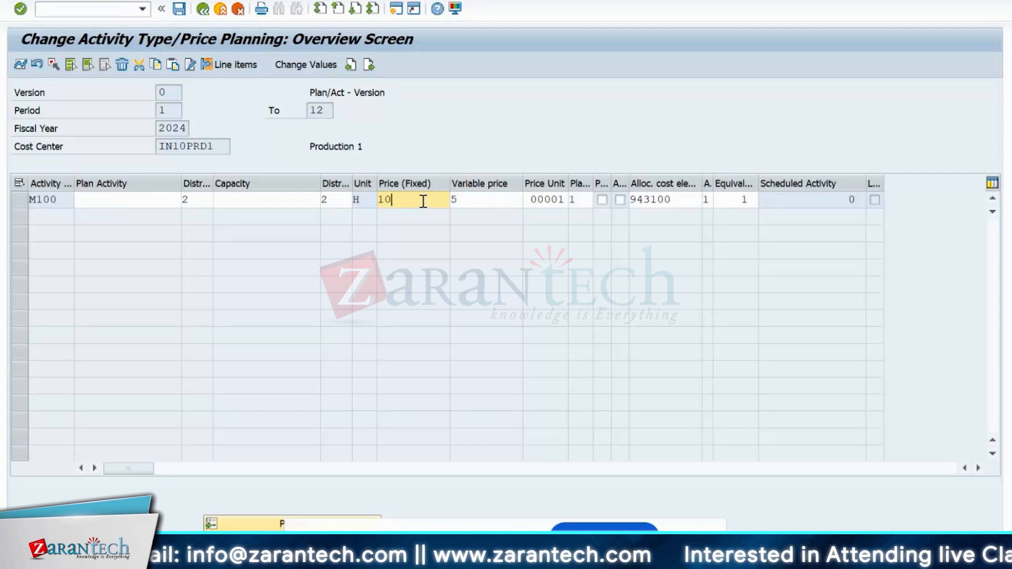
key("BackSpace")
key("BackSpace")
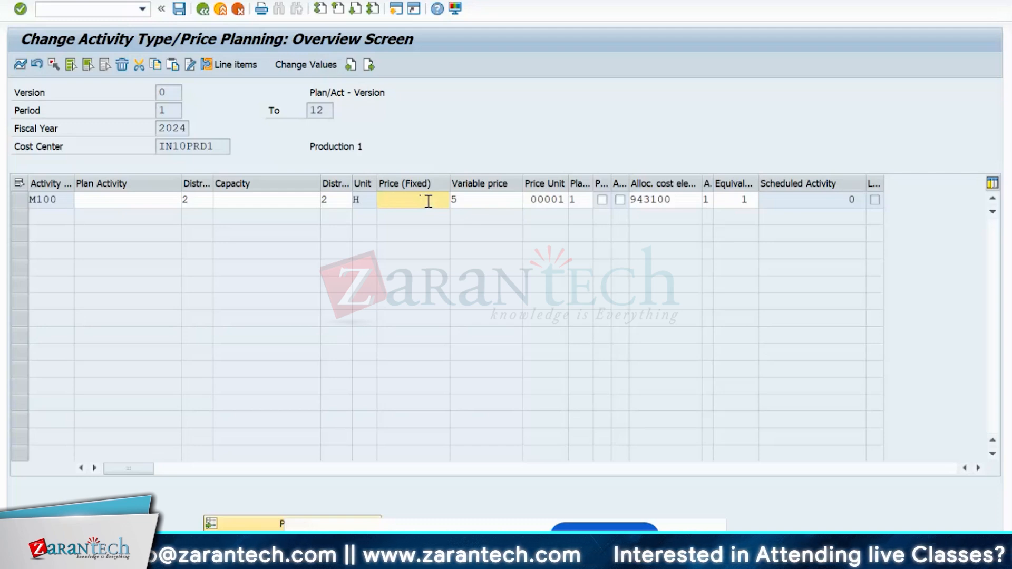
- Delete the remaining variable price of 5 for M100
left_click(463, 202)
key("BackSpace")
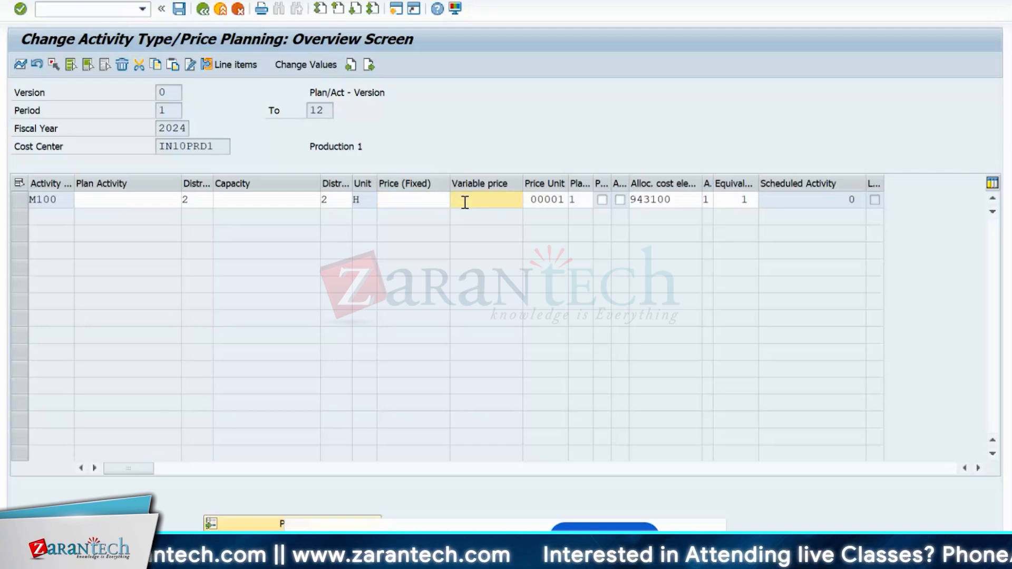
left_click(137, 201)
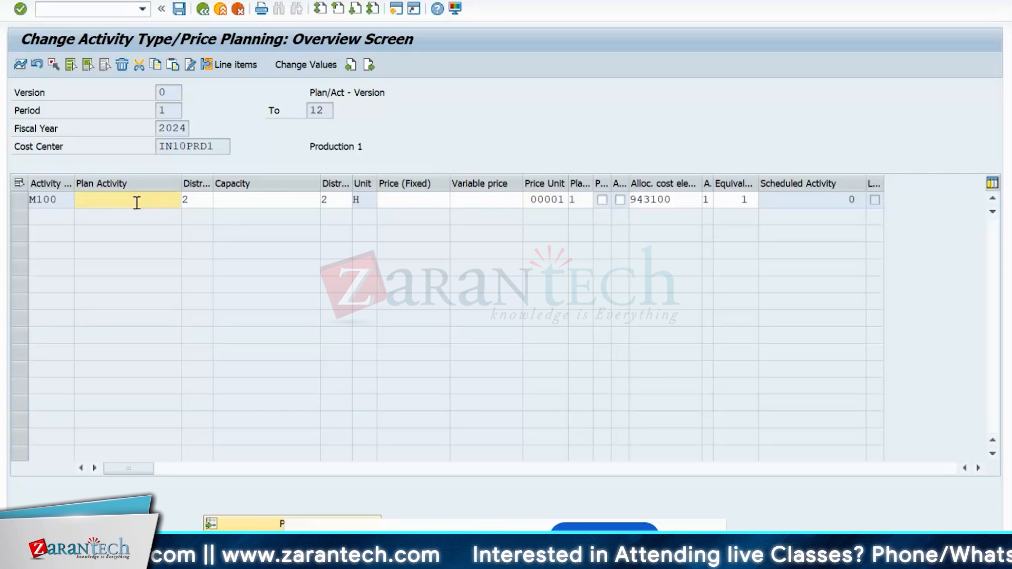
left_click(245, 182)
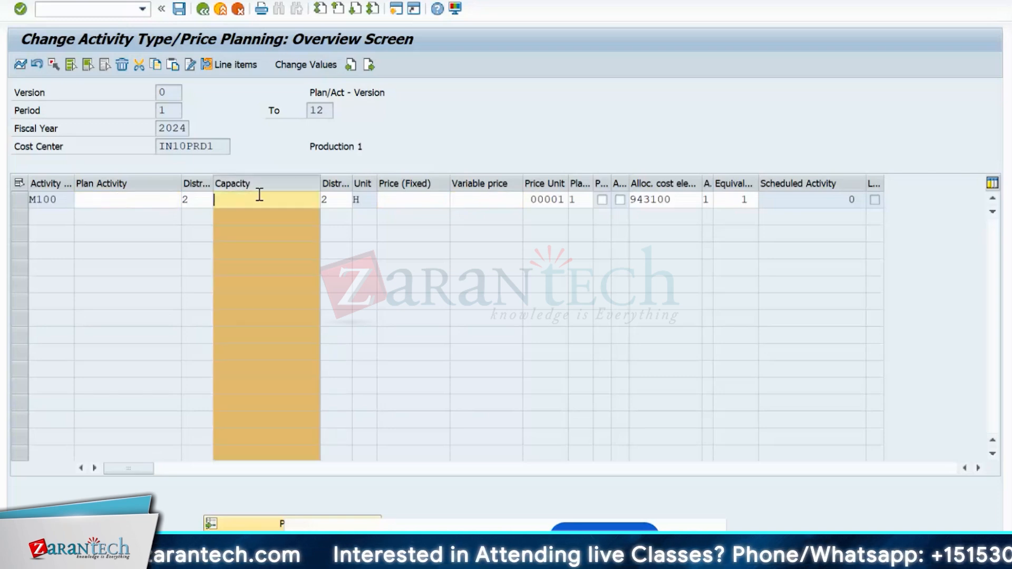
left_click(152, 204)
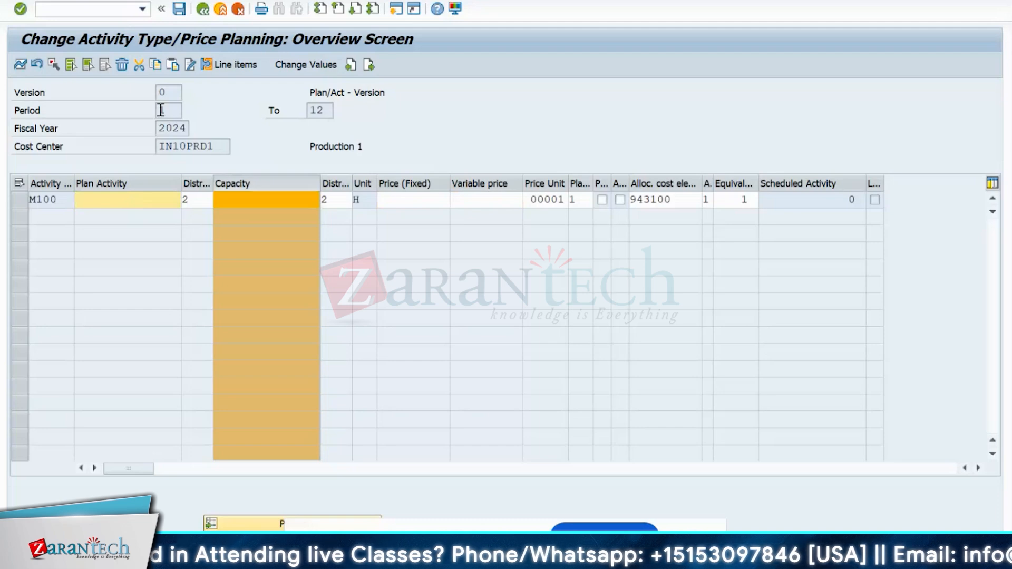
- Set M100's plan activity to 3,600 H and change the distribution key from 2 to 1
left_click(87, 205)
type("3")
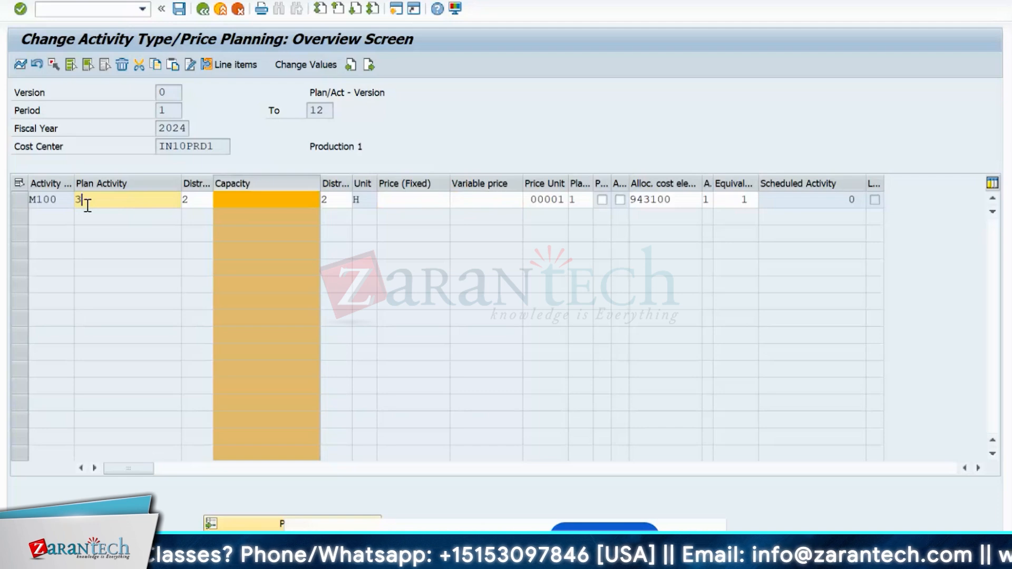
type("600")
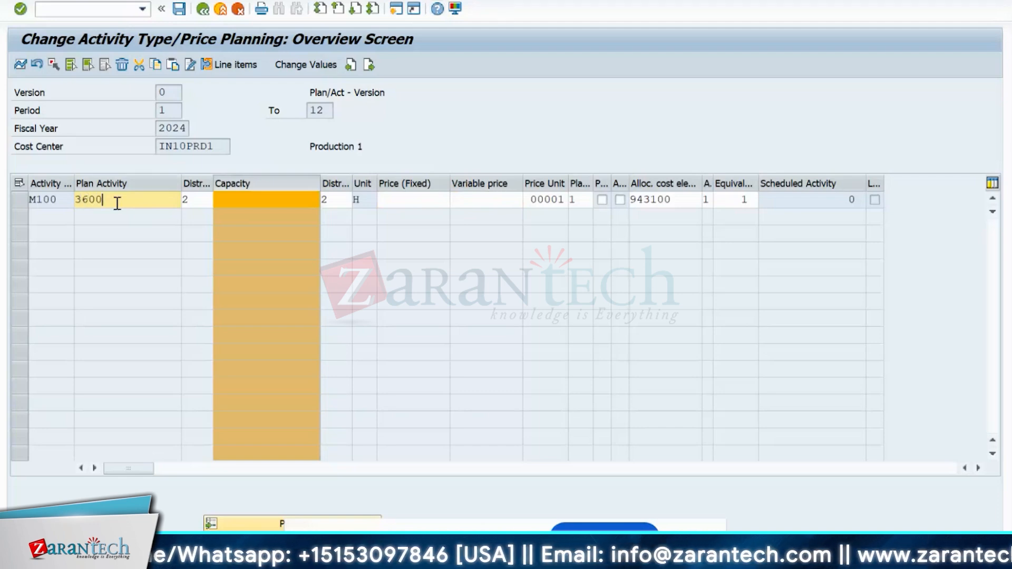
type("0")
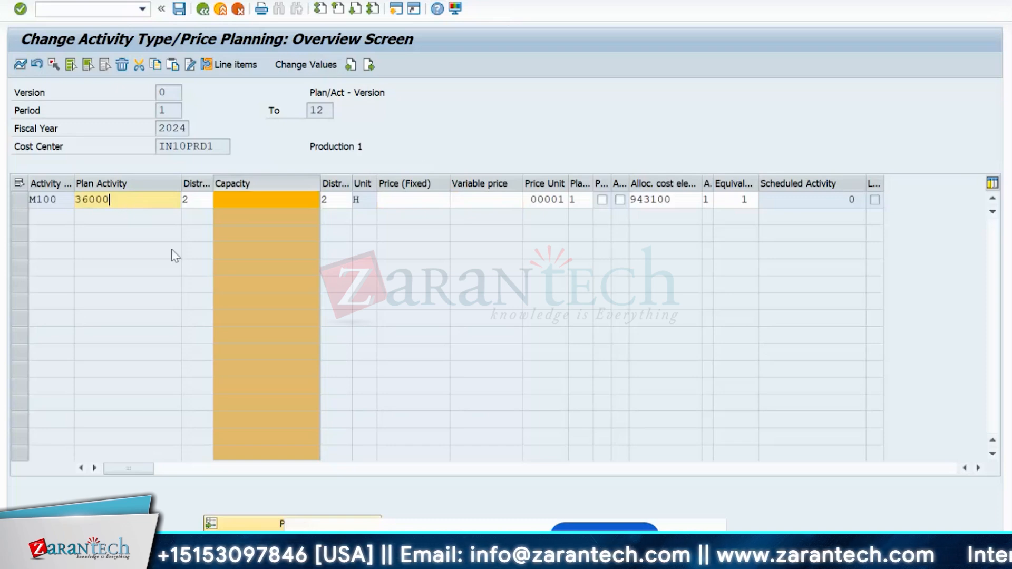
key("BackSpace")
key("BackSpace")
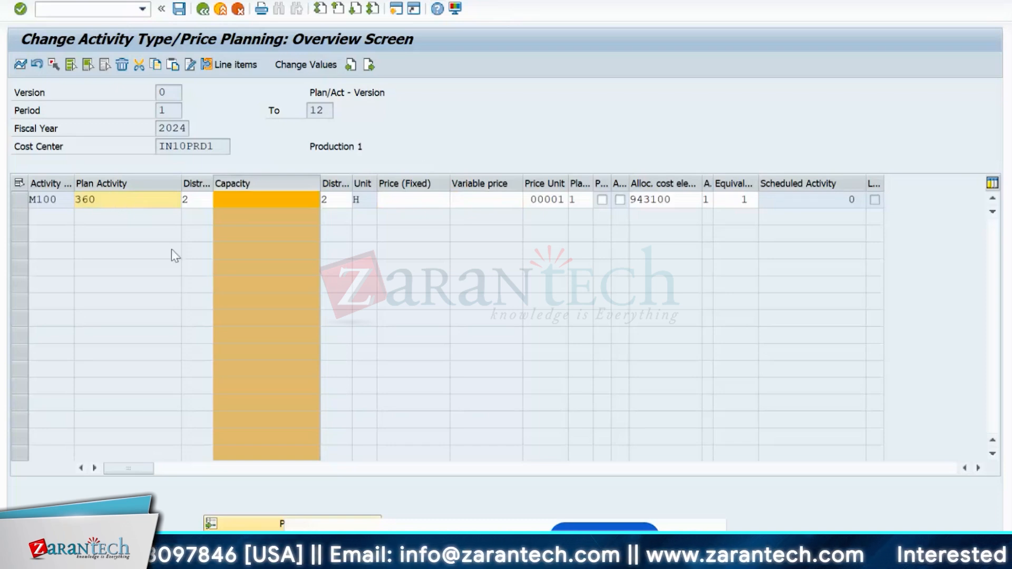
type("0")
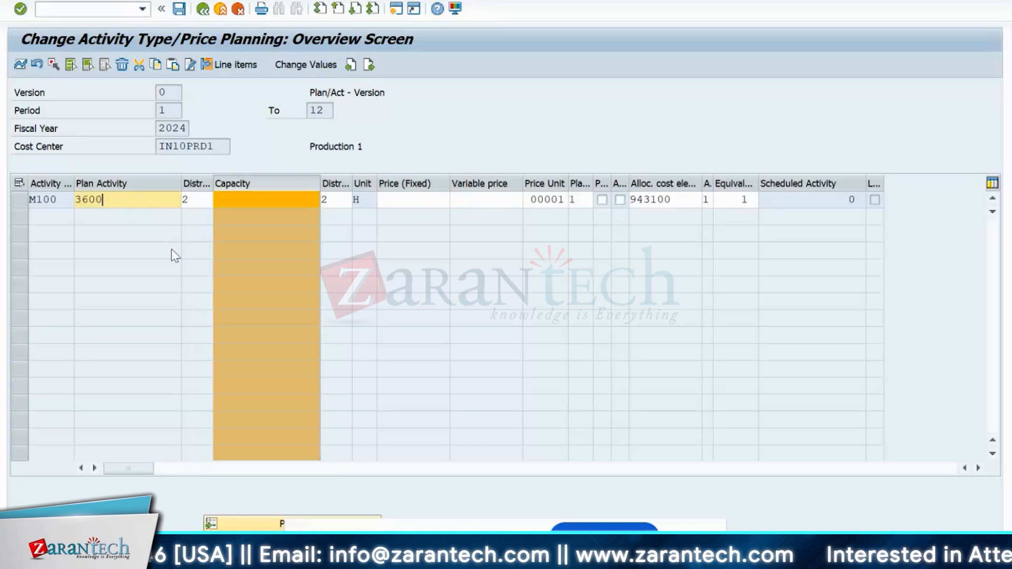
left_click(195, 198)
key("BackSpace")
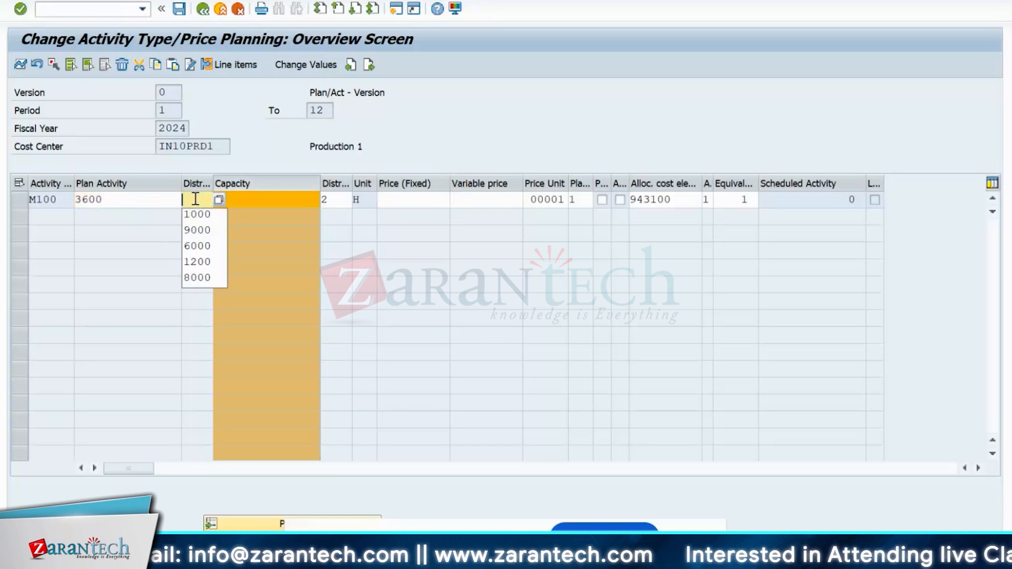
type("1")
key("Return")
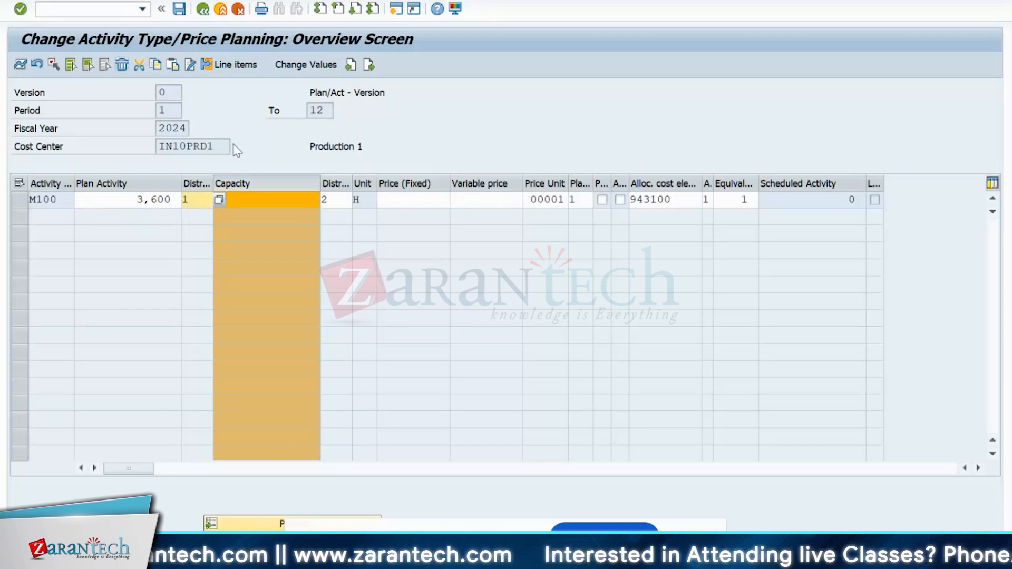
left_click(130, 201)
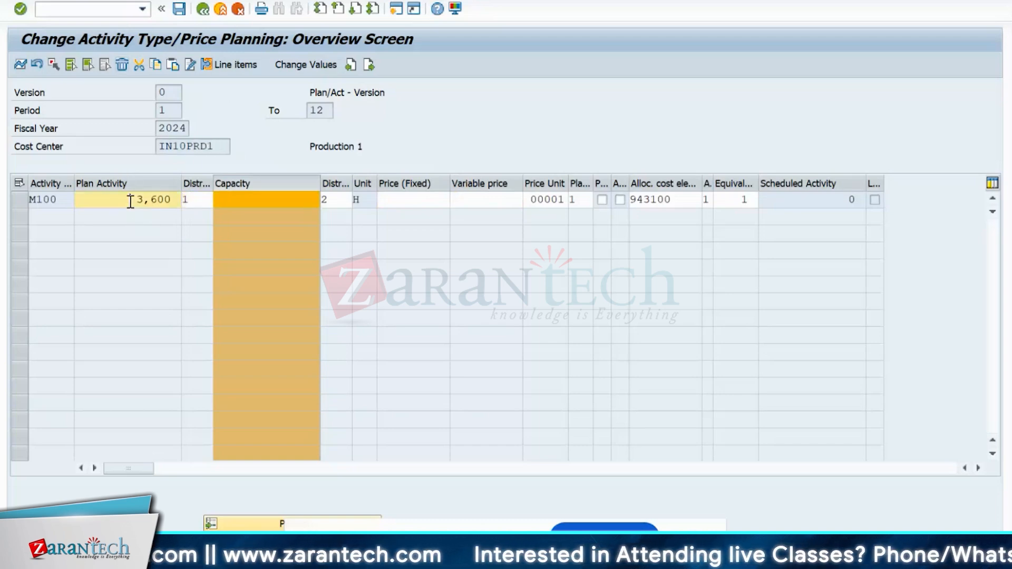
left_click_drag(130, 202, 170, 203)
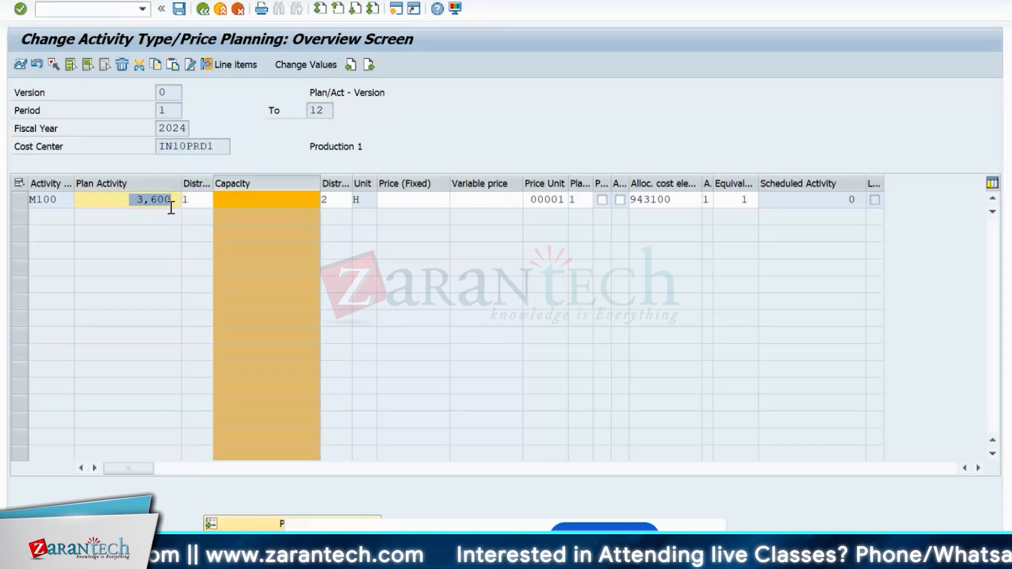
- Check the 300 H monthly spread for M100, save the plan and go back
left_click(19, 66)
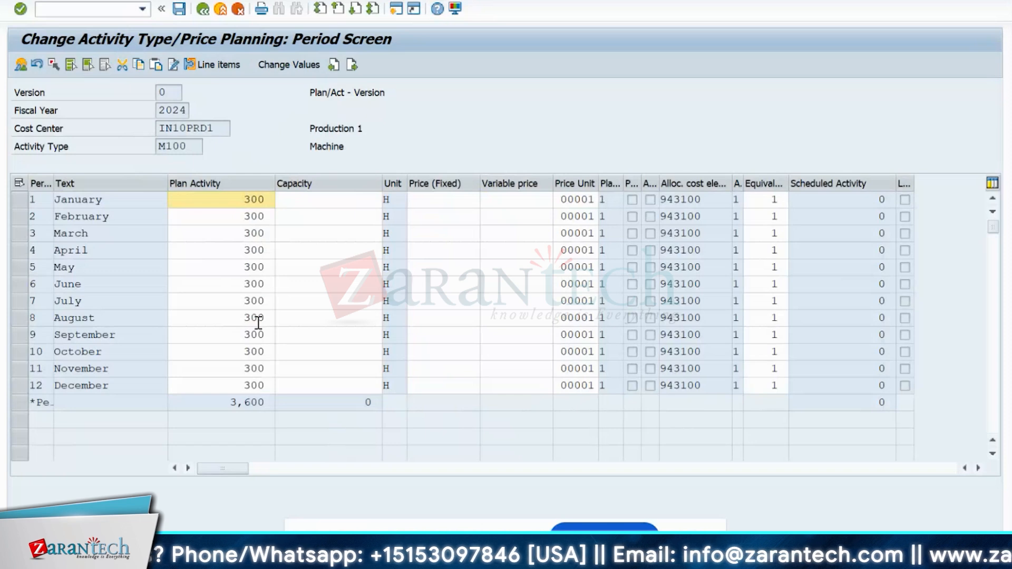
left_click(180, 9)
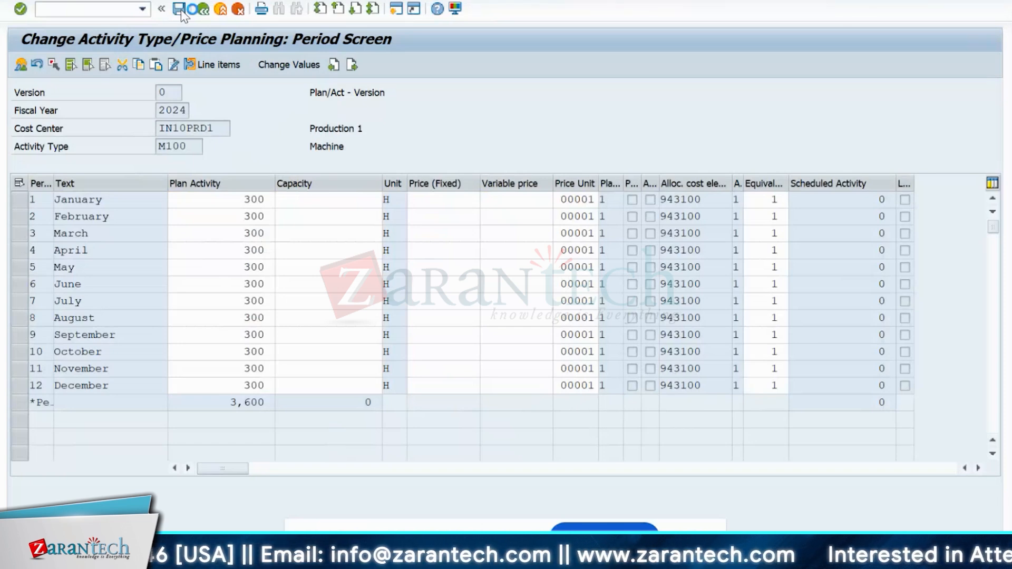
left_click(180, 10)
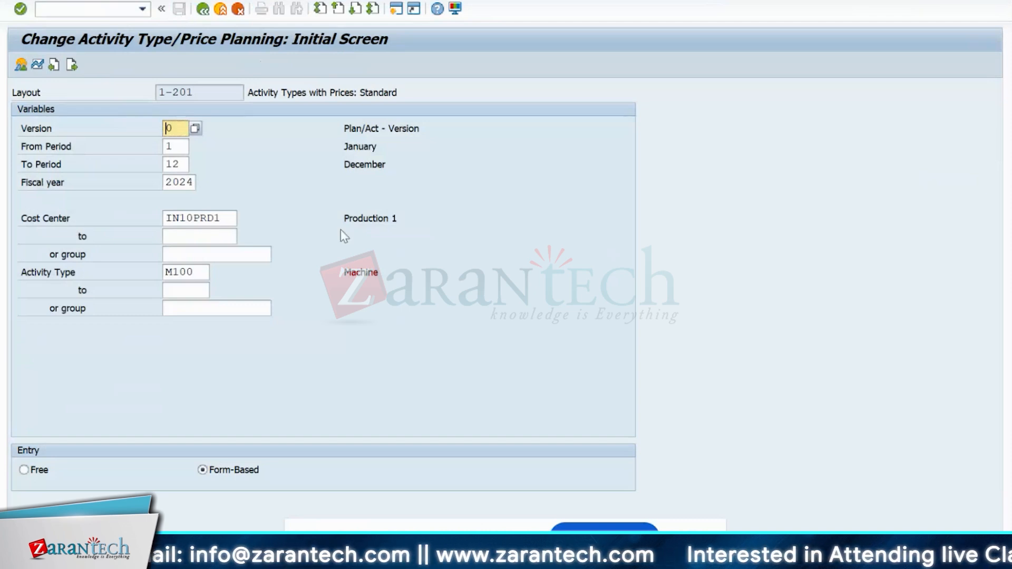
- Switch to the KP06 session, open its overview and widen the Activity column
key("alt+Tab")
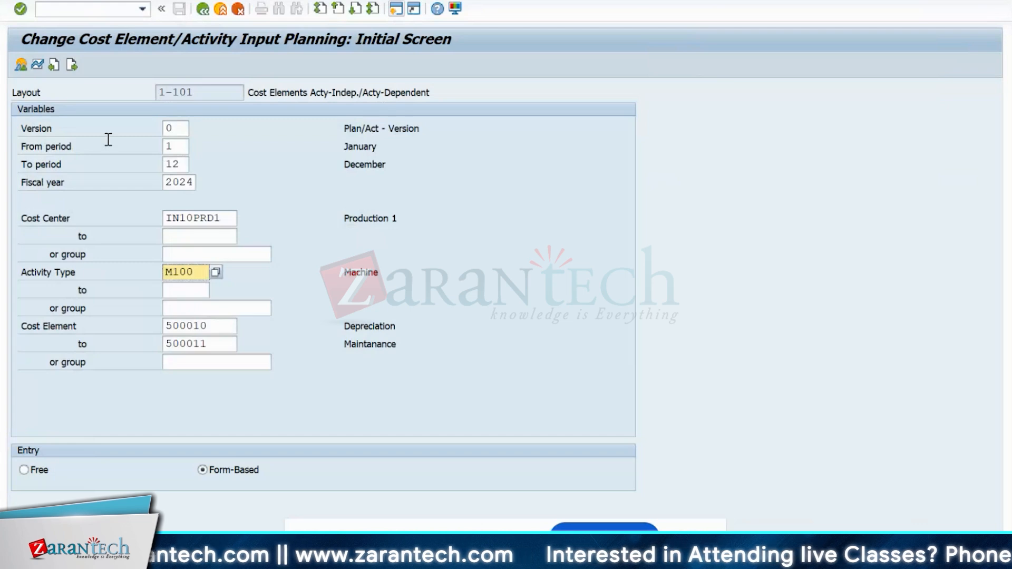
left_click(25, 64)
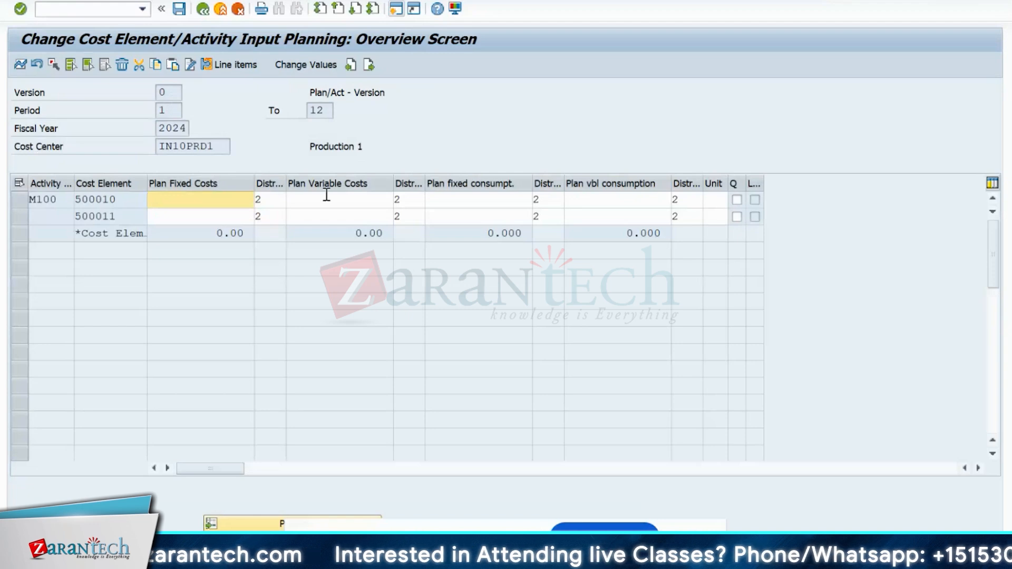
left_click(330, 184)
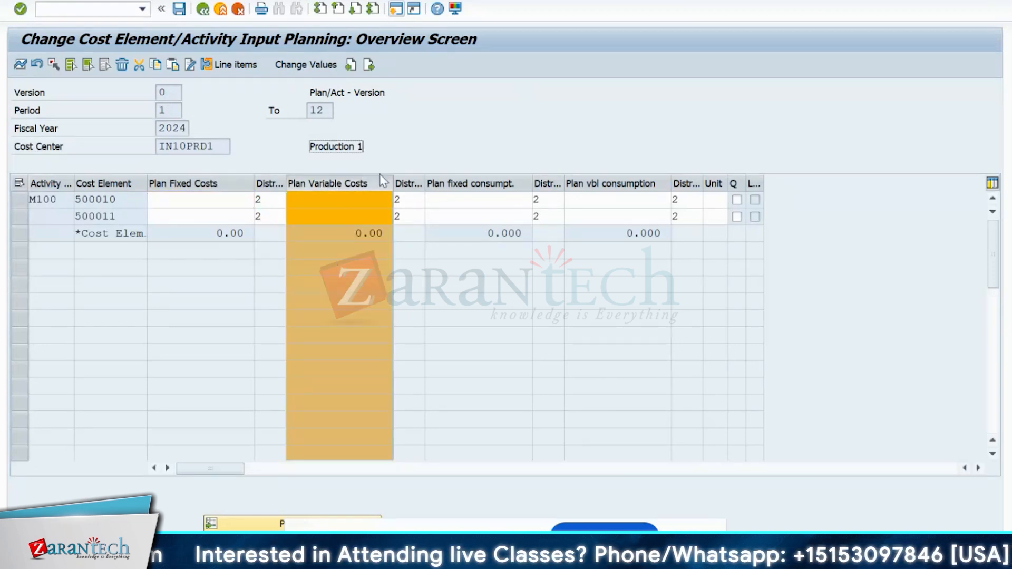
left_click(340, 197)
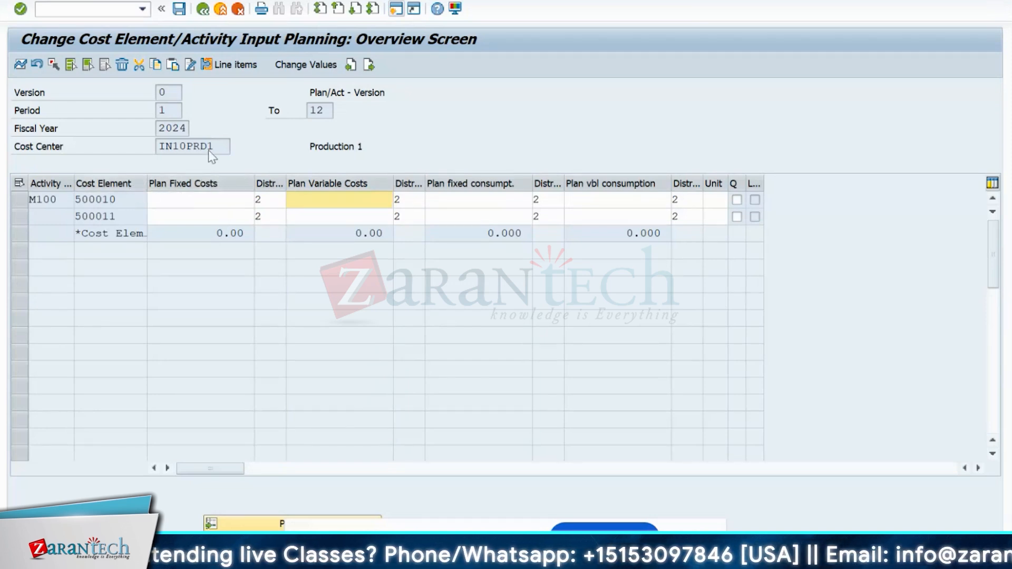
left_click_drag(159, 147, 268, 162)
left_click(63, 200)
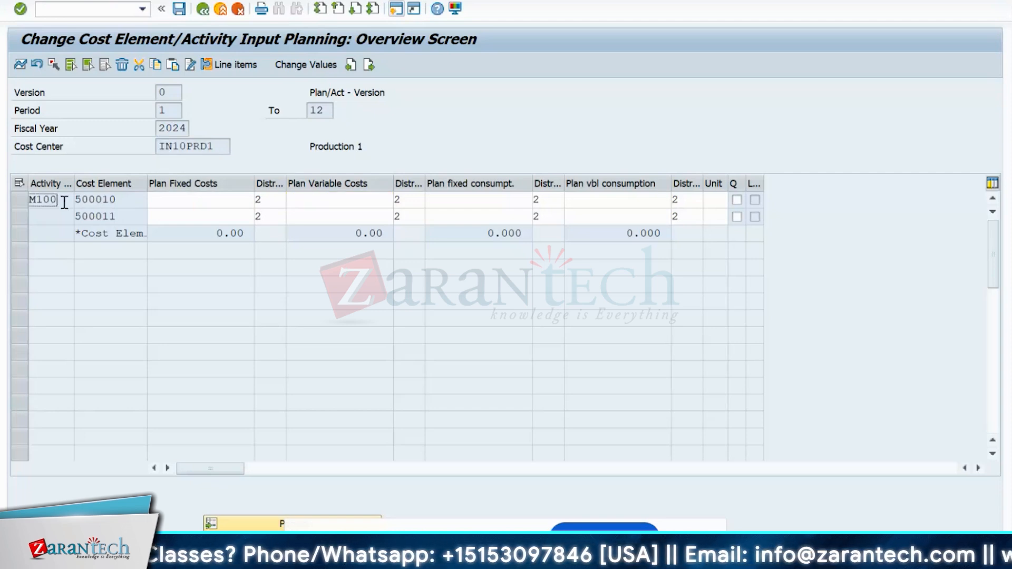
left_click_drag(63, 200, 20, 208)
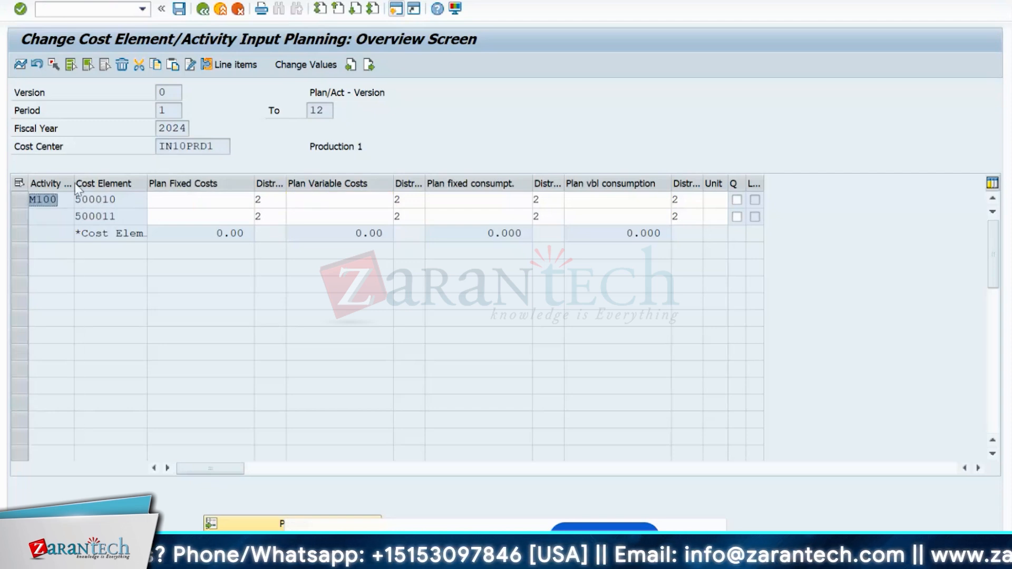
left_click_drag(75, 184, 95, 216)
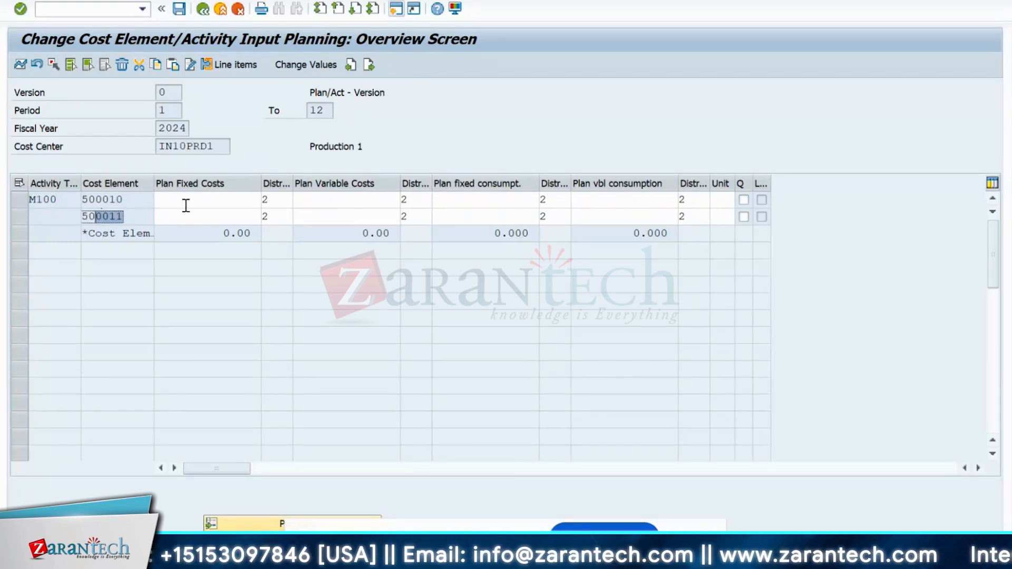
- Check the fixed cost cells for 500010 and 500011, leaving them unplanned, and return
left_click(198, 220)
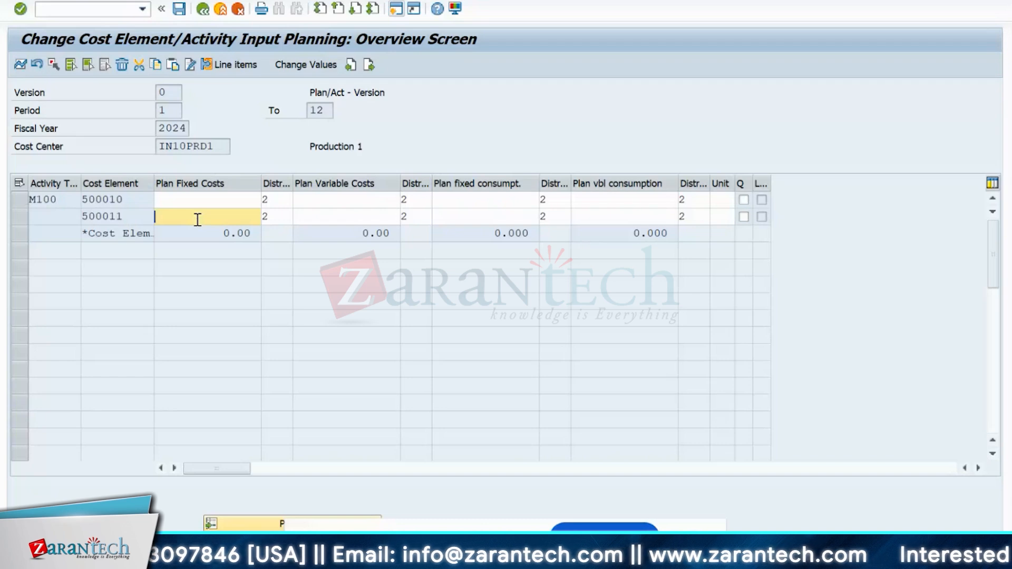
left_click(208, 203)
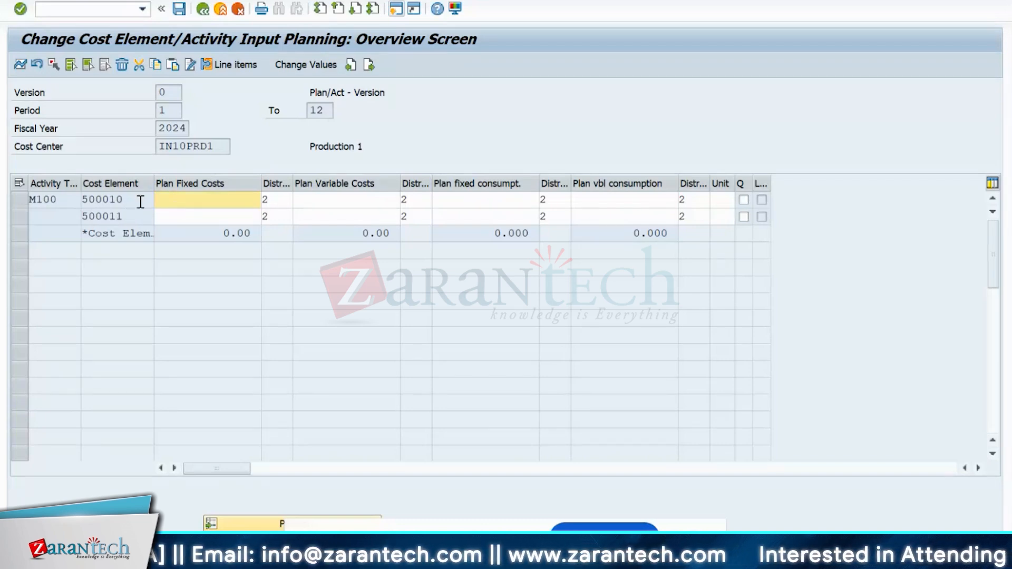
left_click(211, 211)
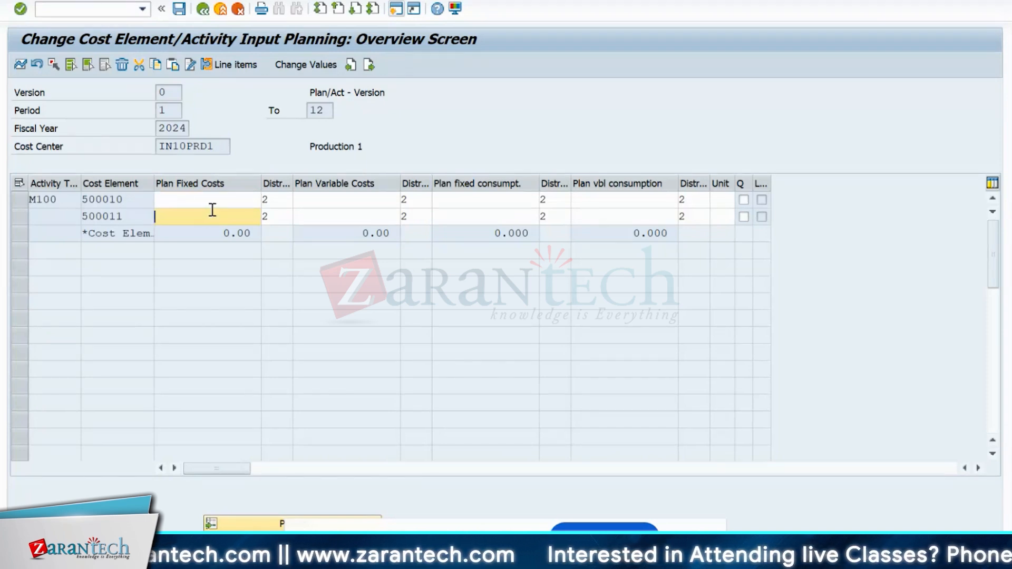
left_click(203, 11)
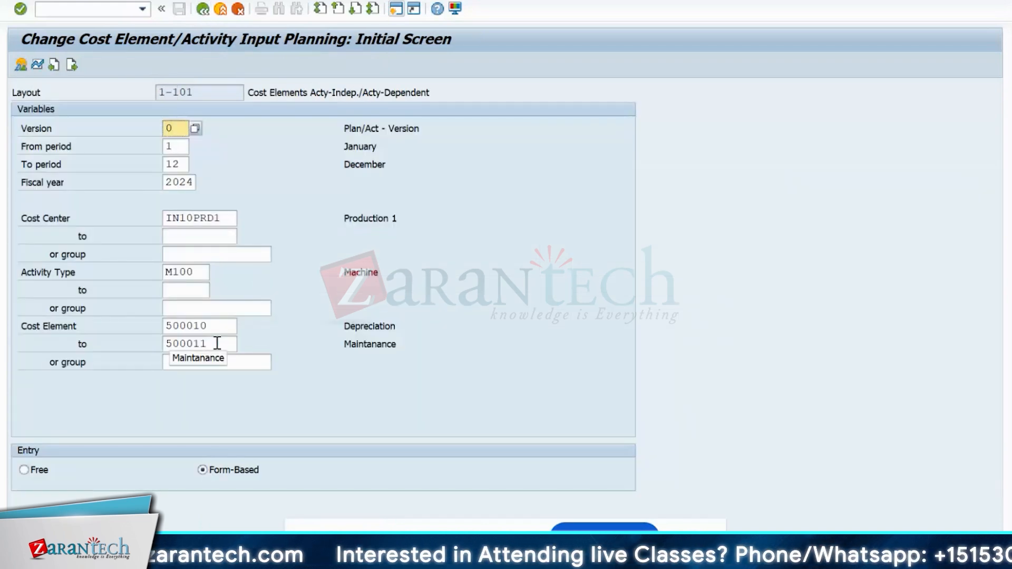
- Open a new session and launch KAH1 to create a cost element group
left_click(397, 9)
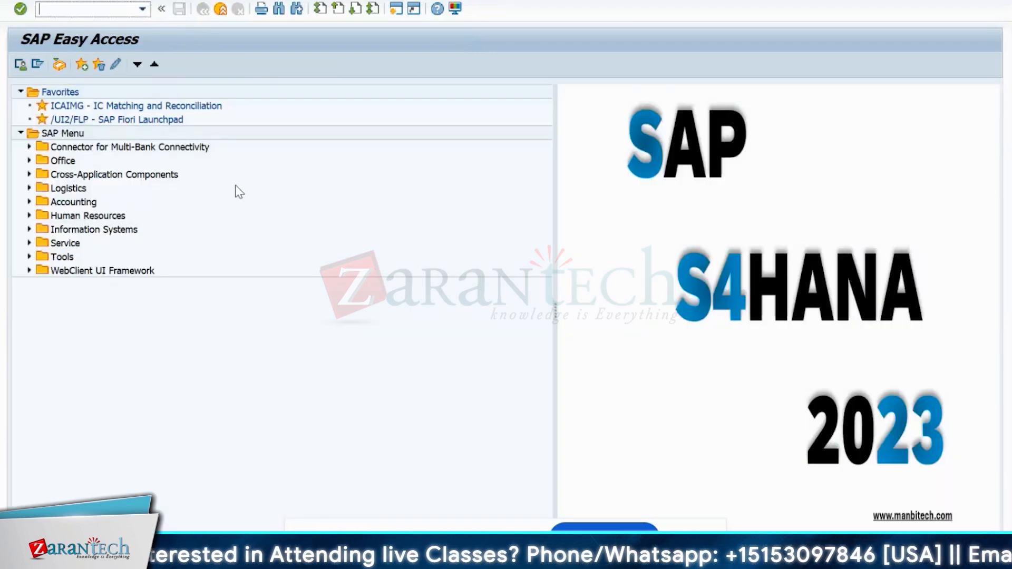
type("K")
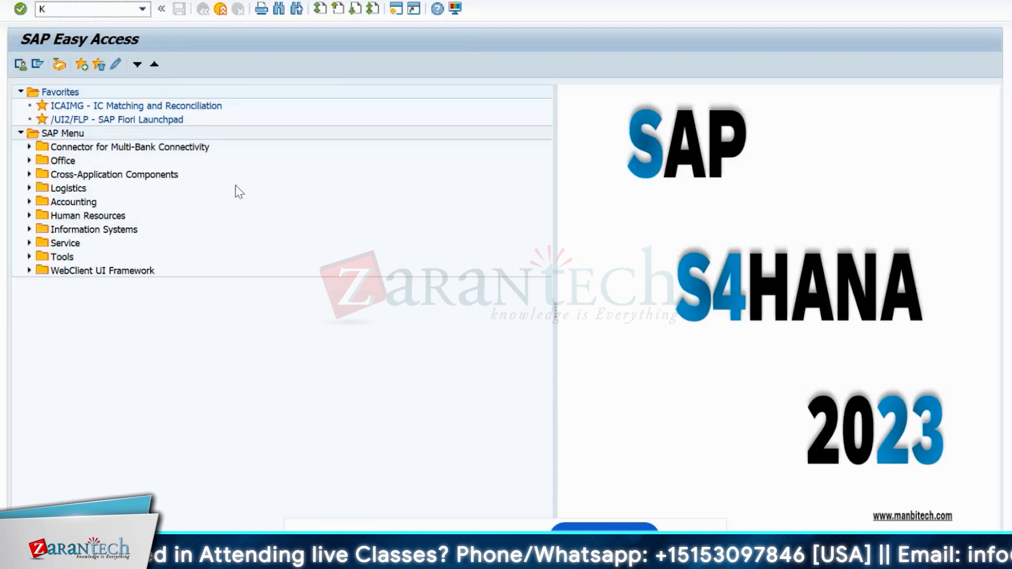
type("AH1")
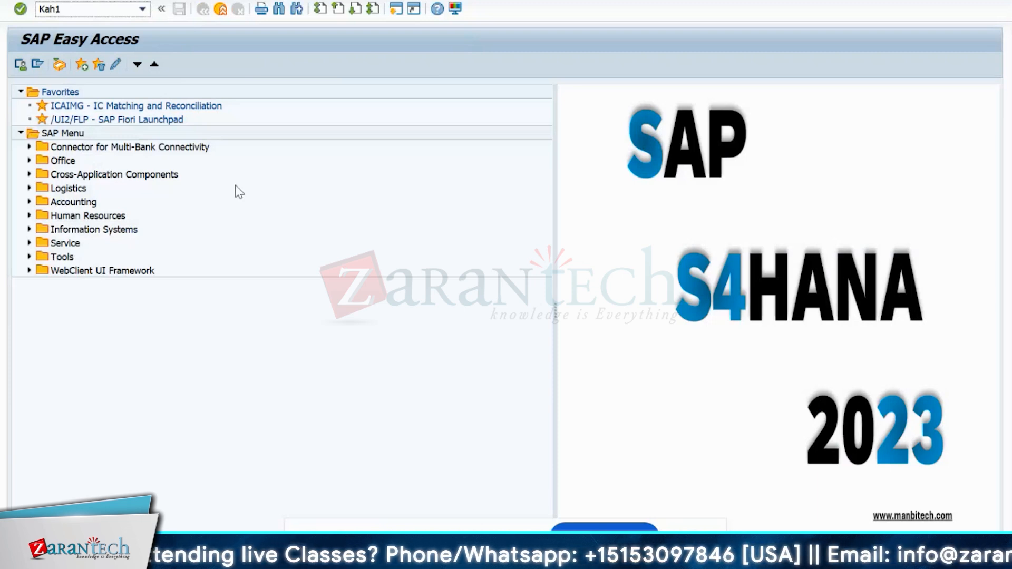
key("Return")
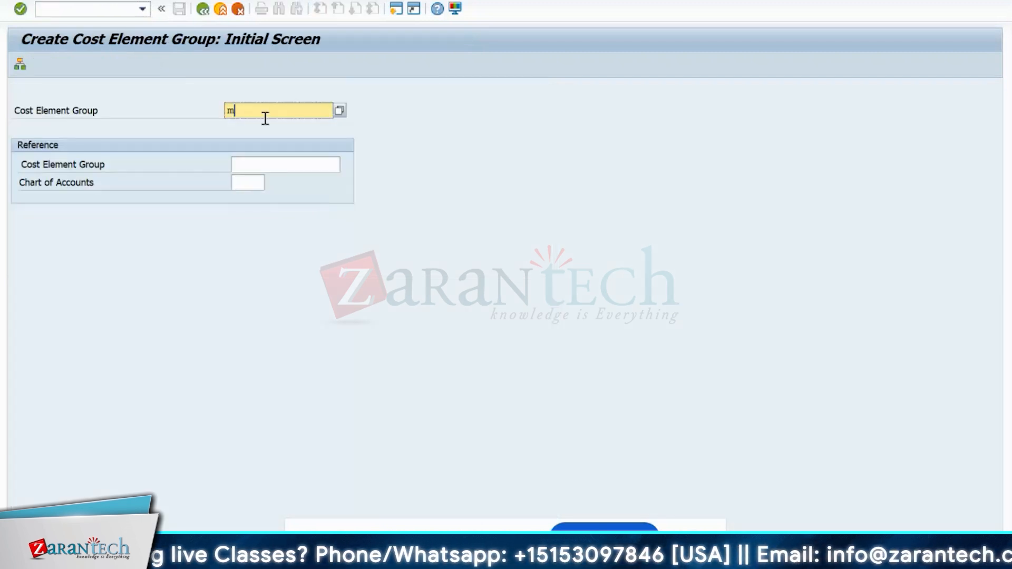
- Create group MACHINE described as 'Machine Cost' and open cost element rows beneath it
left_click(265, 117)
type("MACHINE")
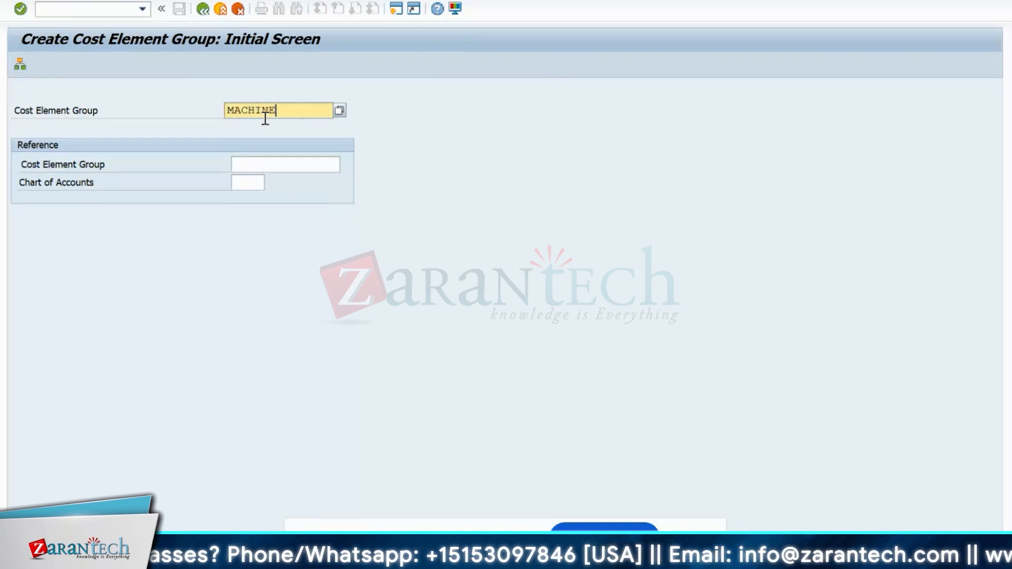
key("Return")
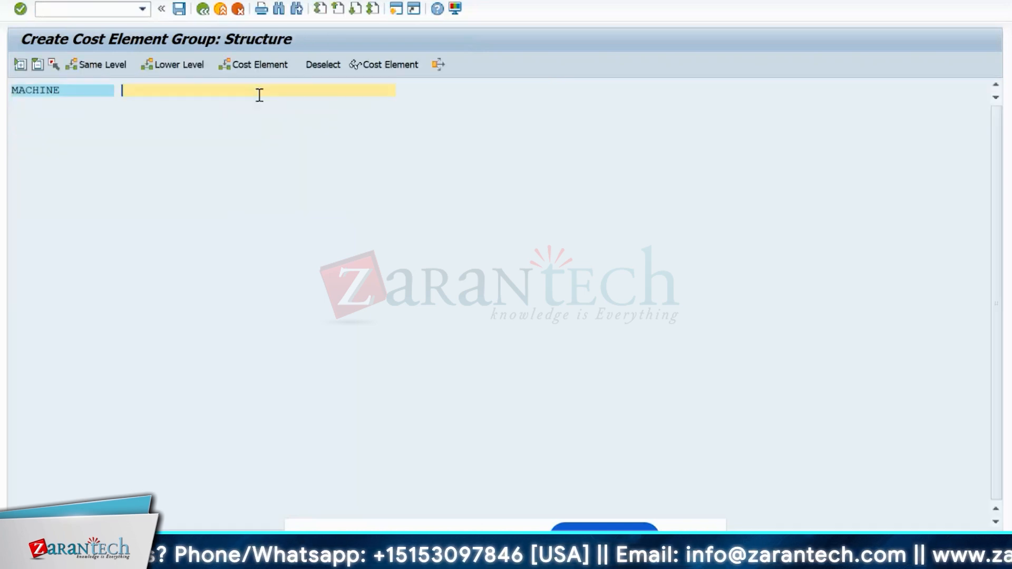
type("m")
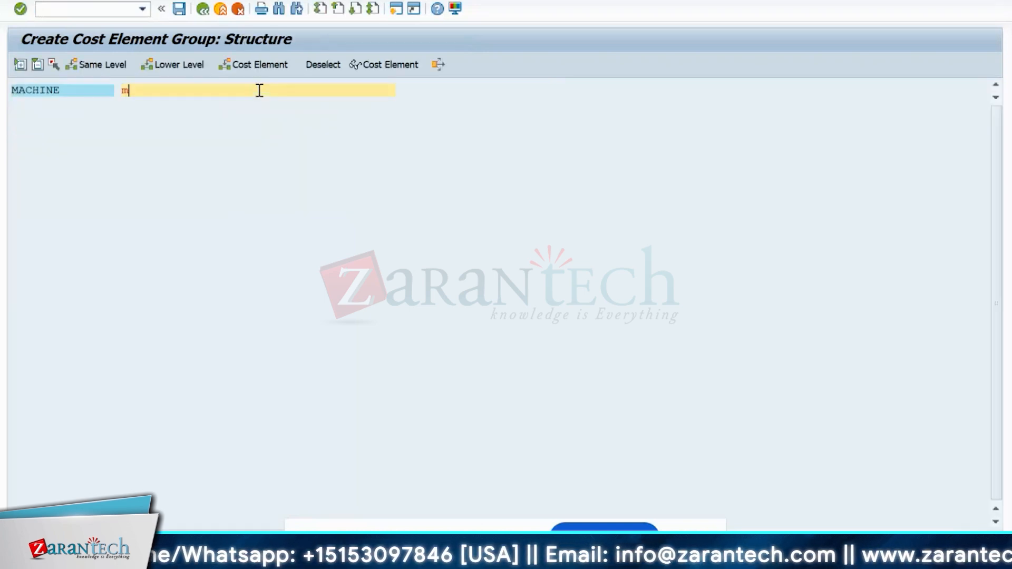
key("BackSpace")
type("Mach")
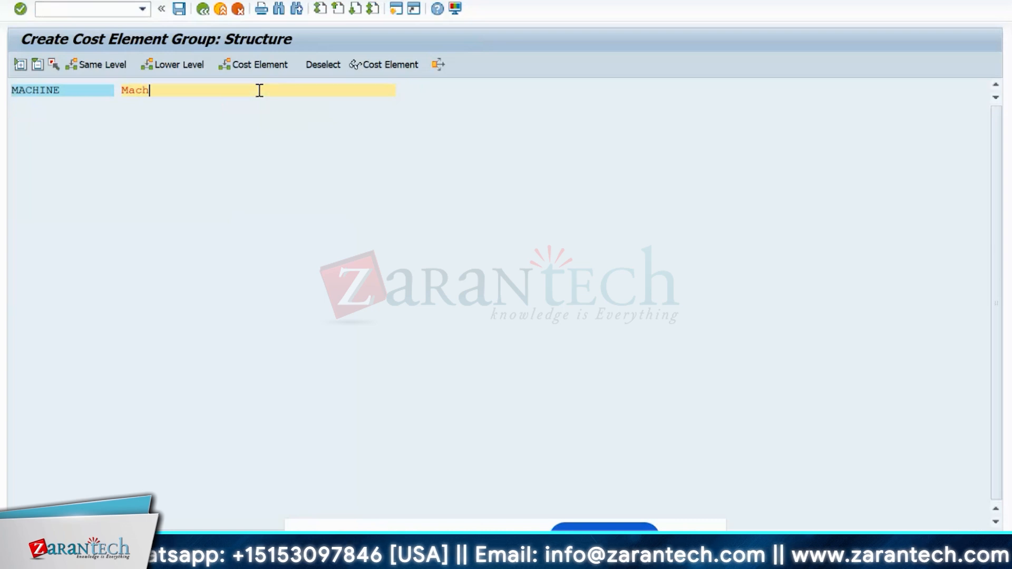
type("ine Cost")
key("Return")
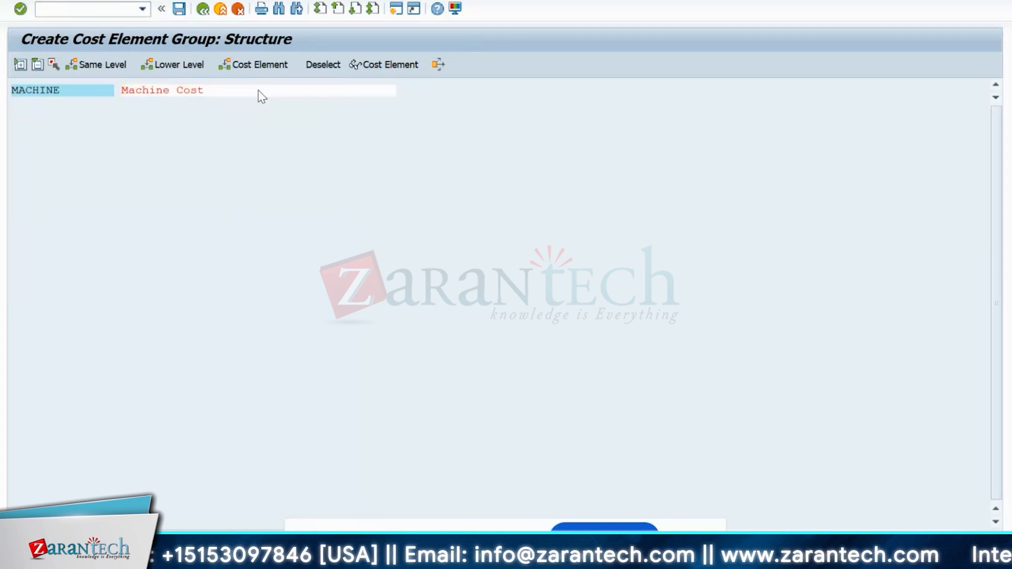
left_click(23, 91)
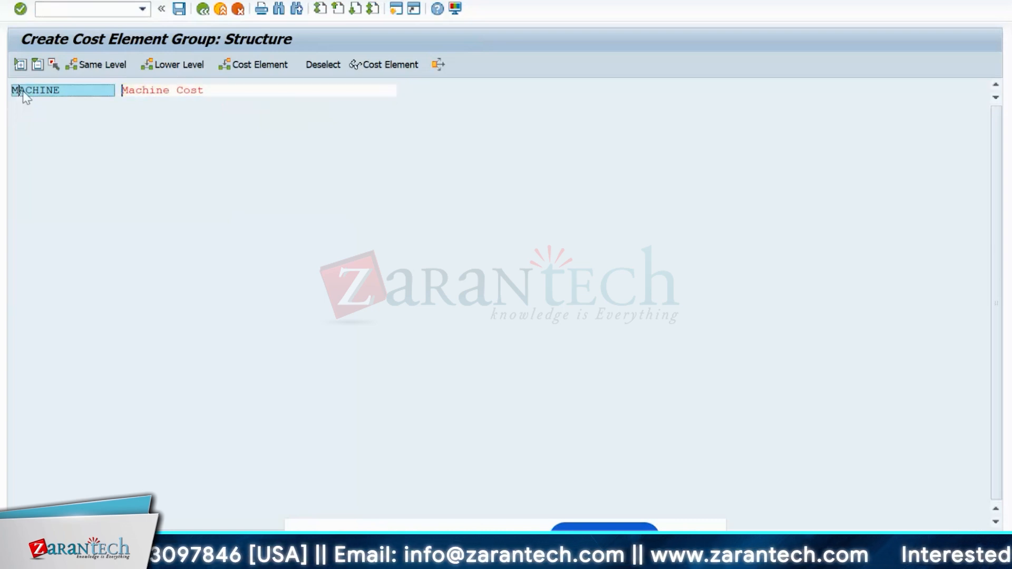
left_click(258, 65)
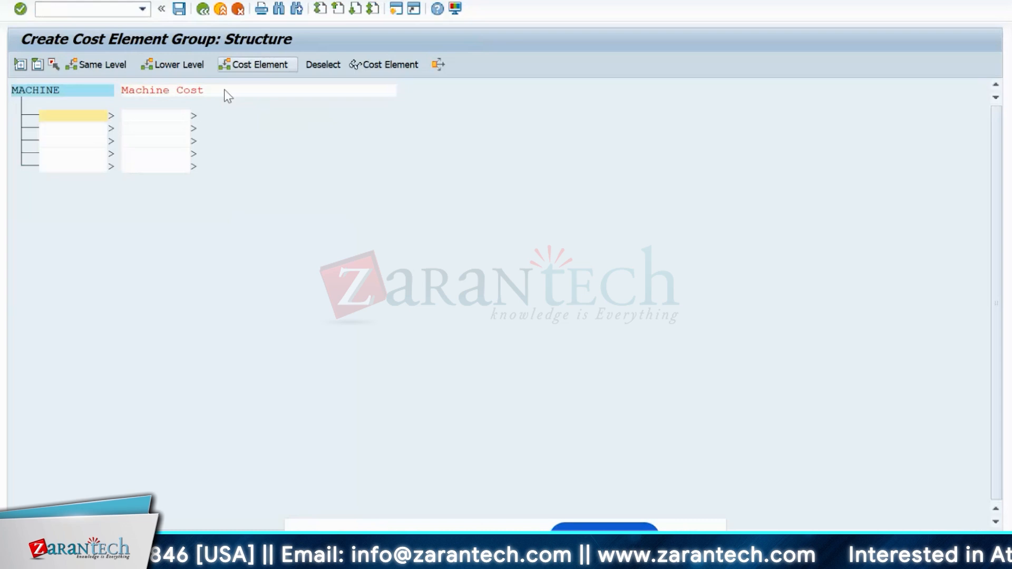
- Add cost element 500011 Maintanance to the MACHINE group from the search help, with its description filled in
left_click(110, 115)
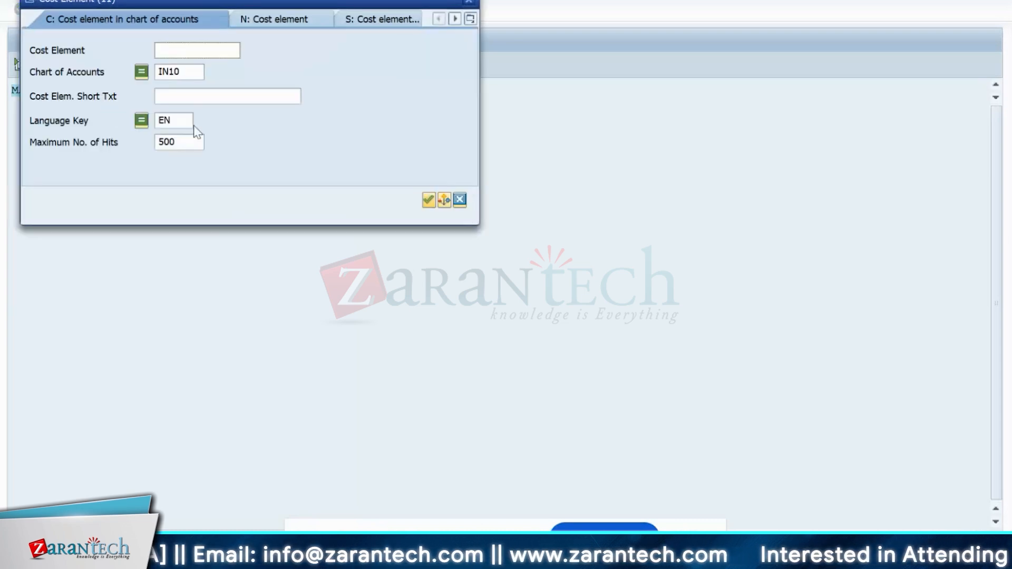
key("Return")
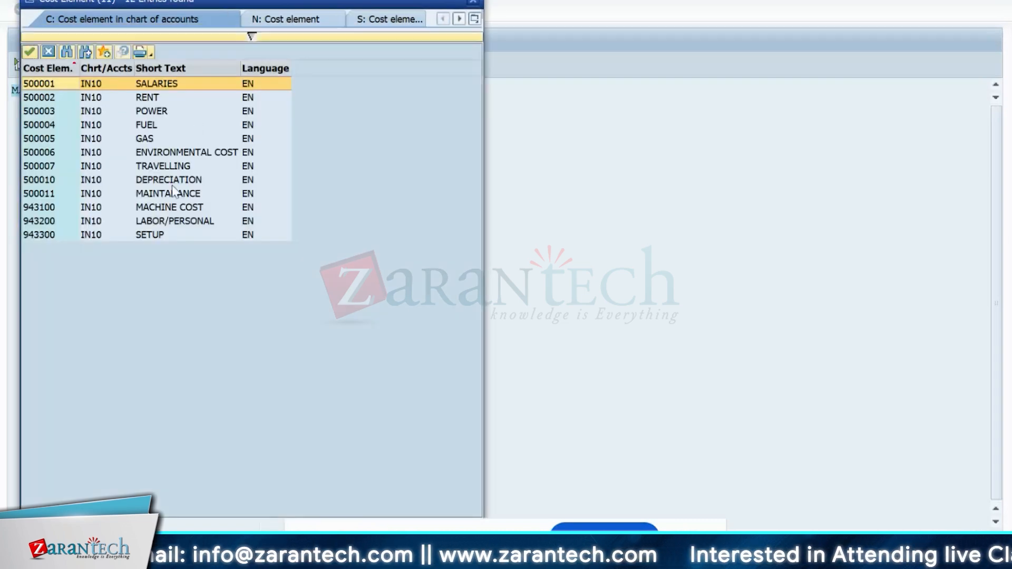
double_click(173, 189)
left_click(95, 129)
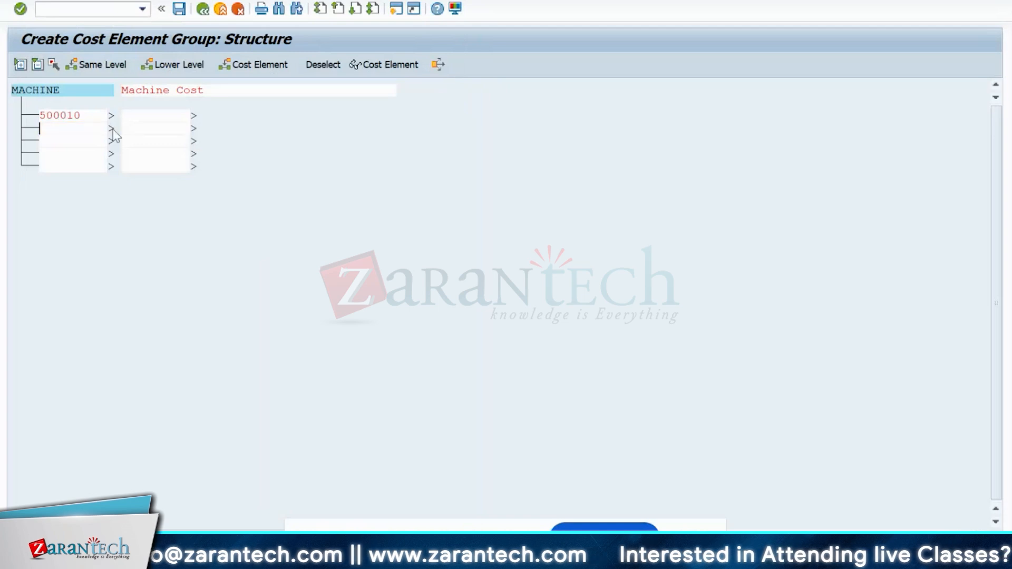
left_click(112, 129)
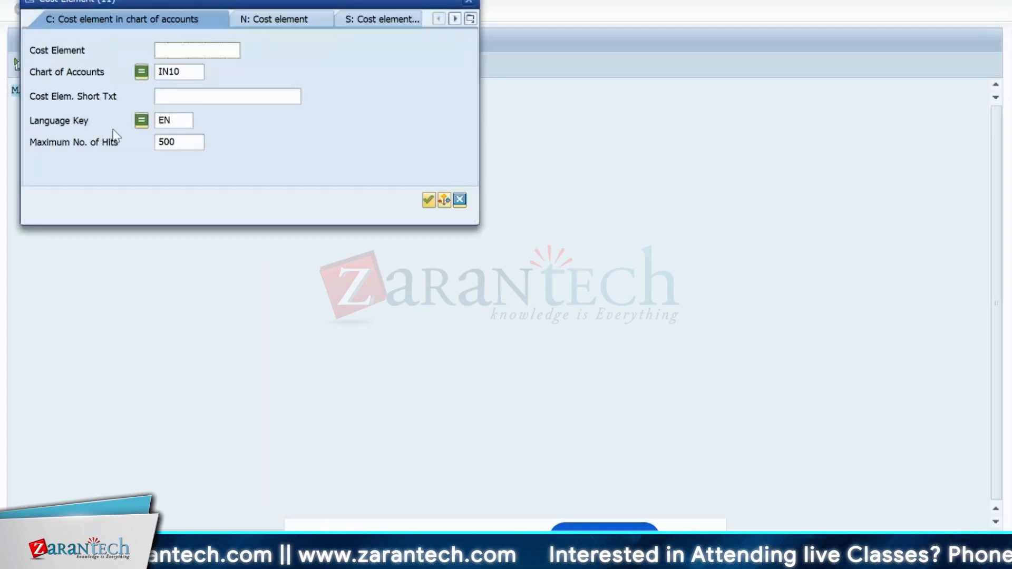
key("Return")
left_click(153, 198)
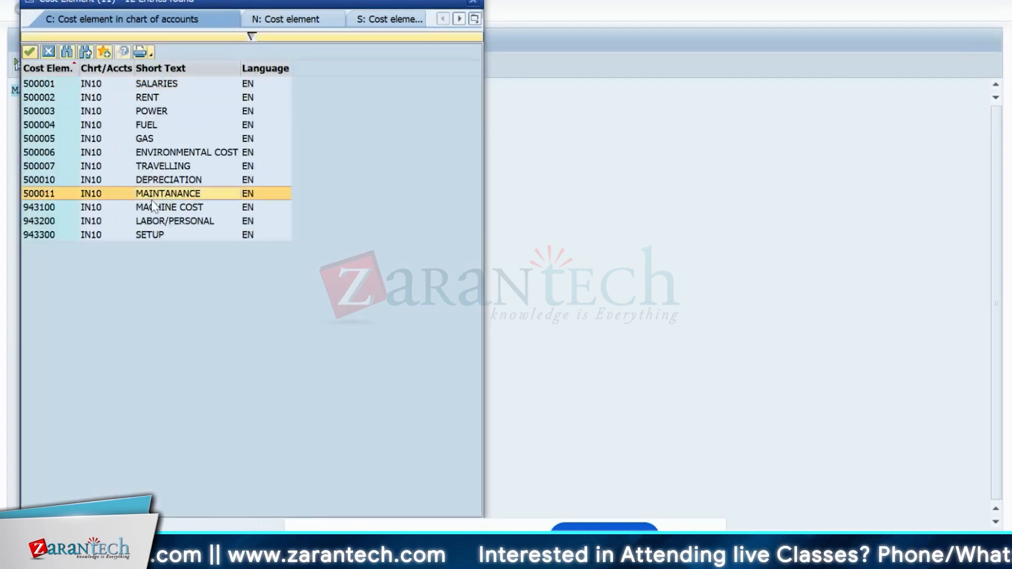
double_click(151, 196)
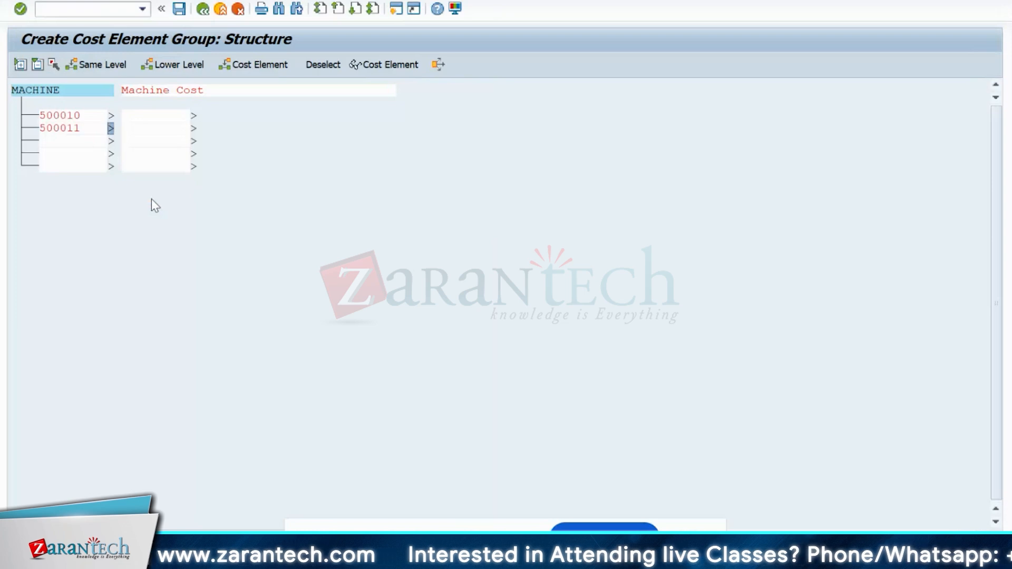
key("Return")
- Add cost element 500003 Power in the third row and fill in its description
left_click(86, 140)
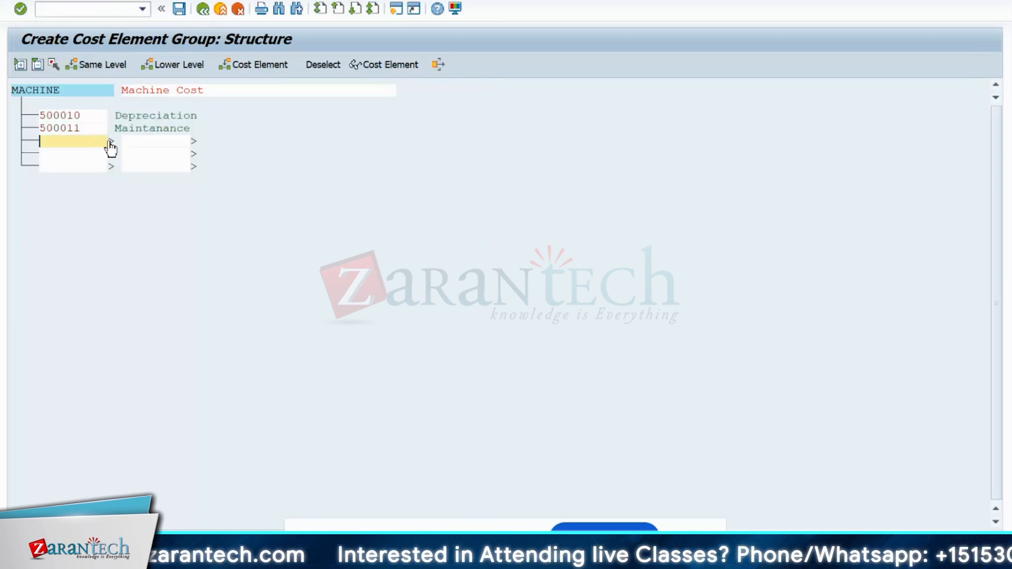
left_click(110, 142)
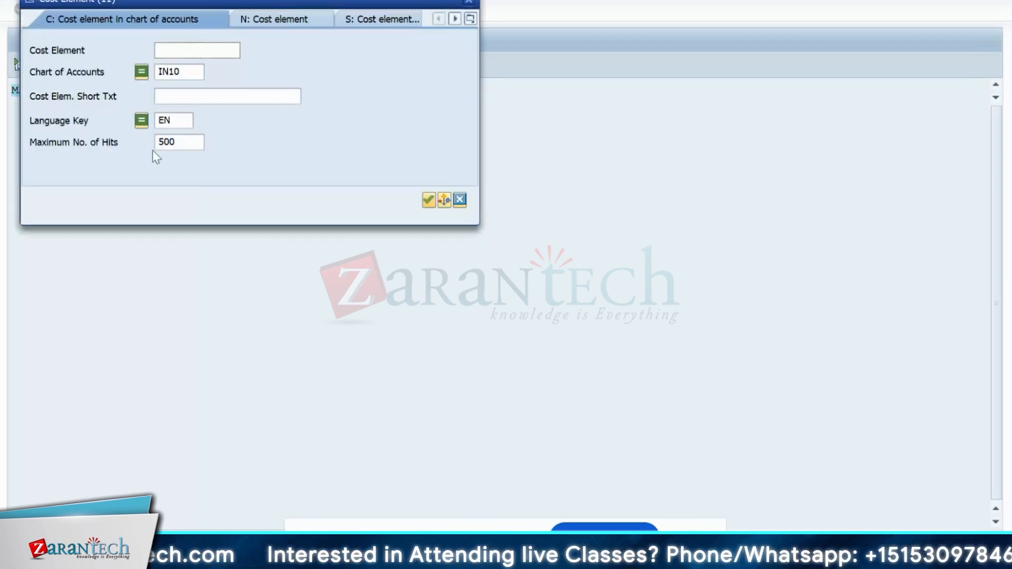
key("Return")
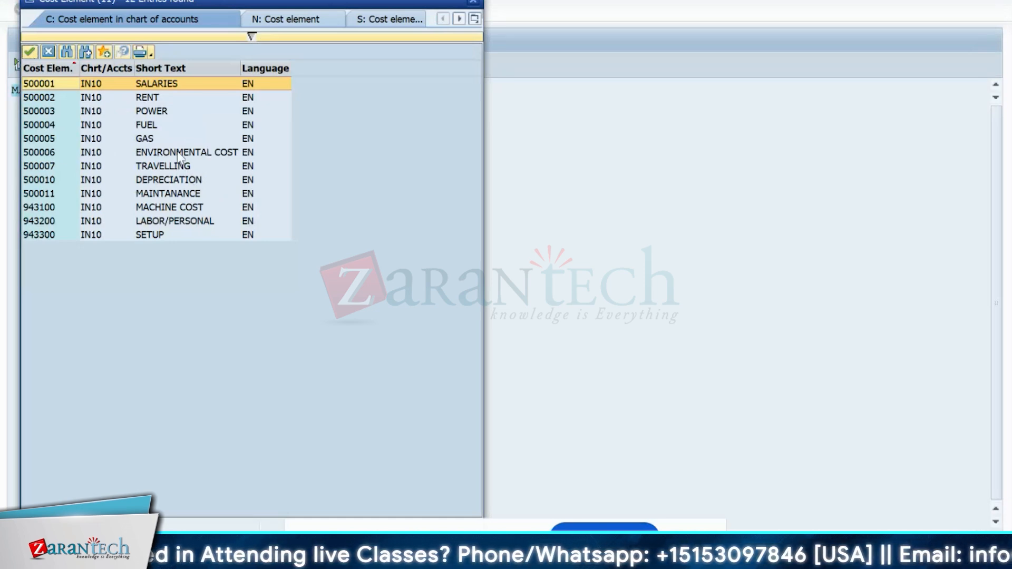
left_click(164, 113)
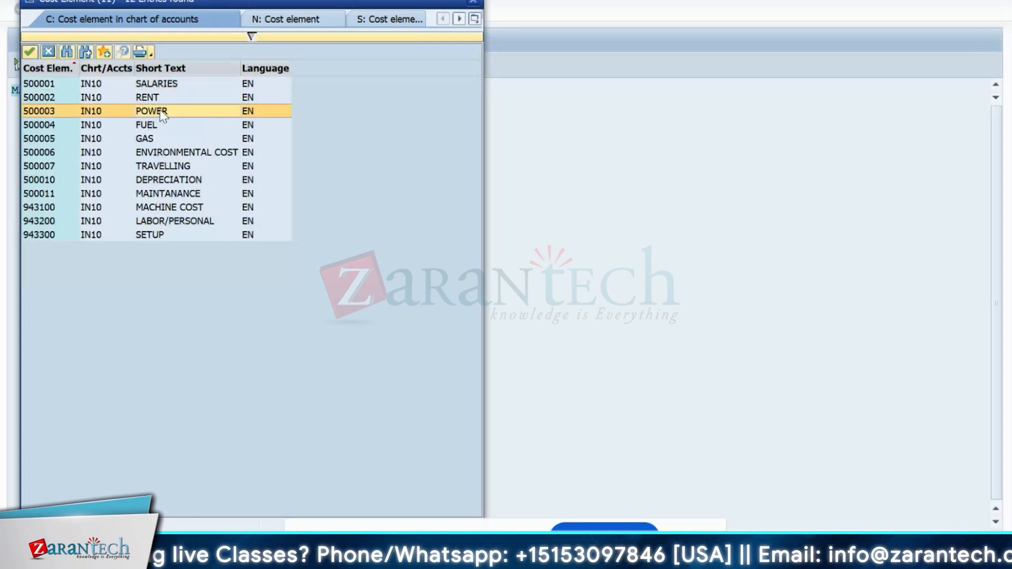
double_click(159, 111)
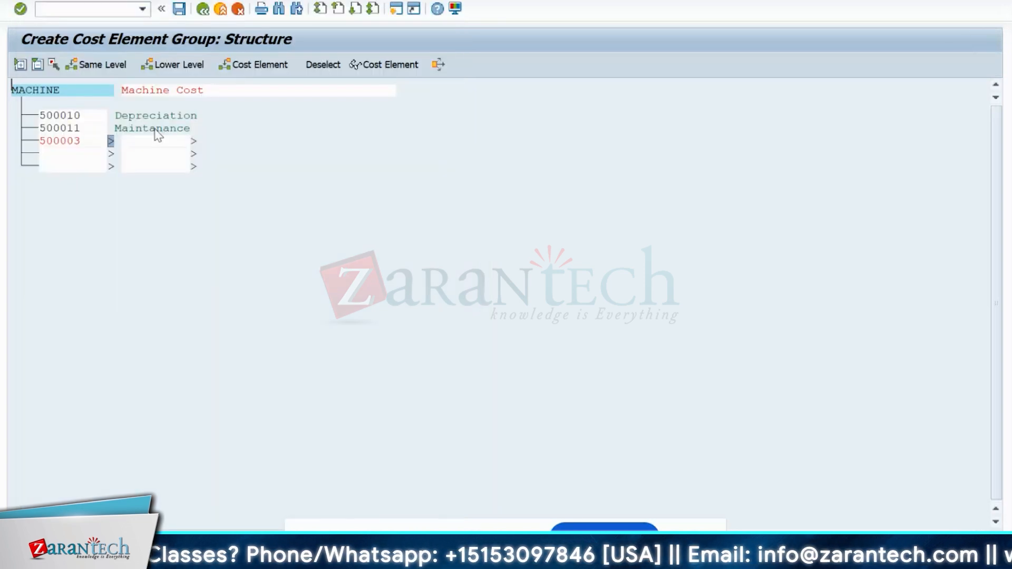
key("Return")
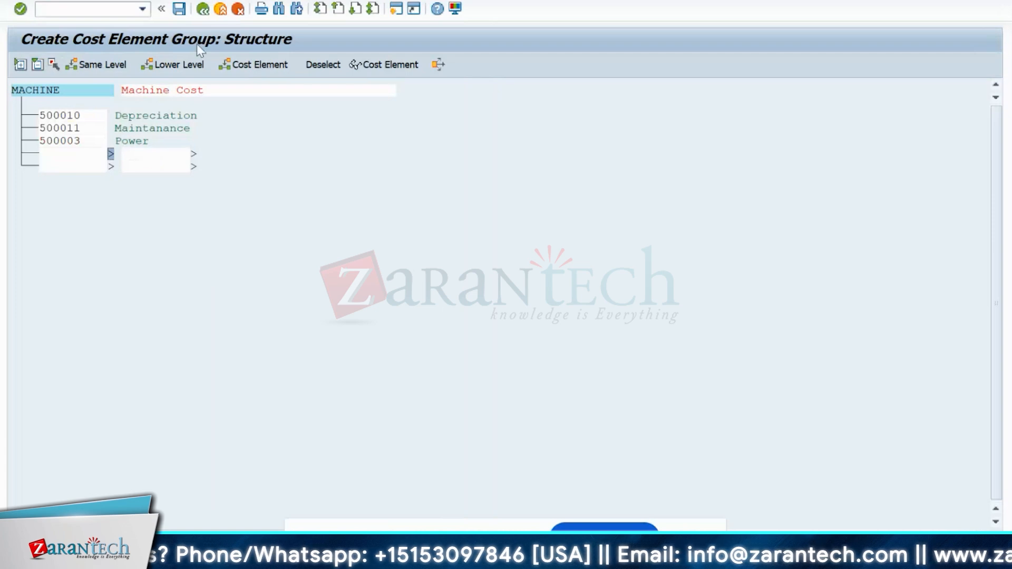
- Leave the MACHINE group and clear the 500010–500011 cost element range in KP06
left_click(203, 10)
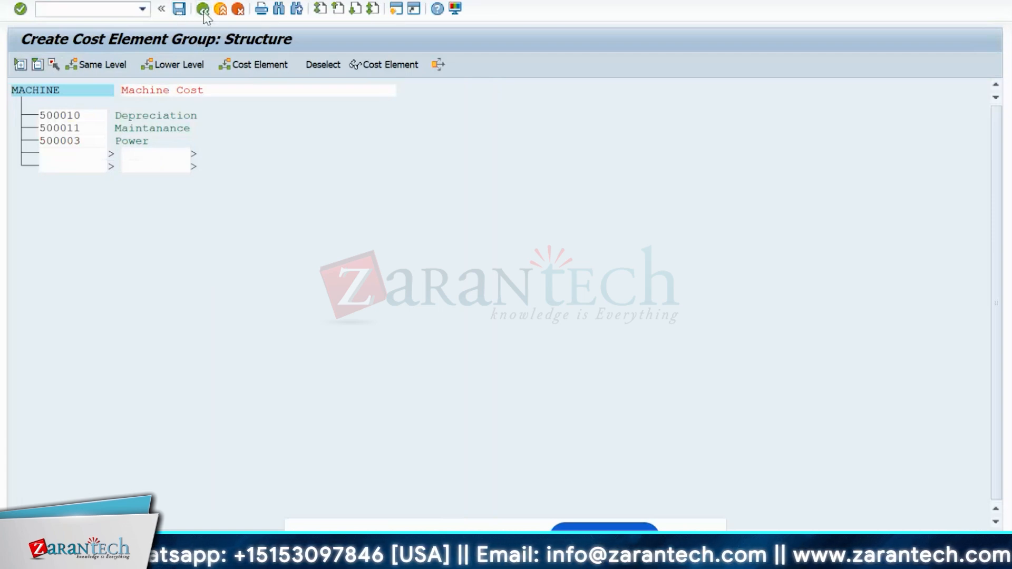
left_click_drag(283, 108, 198, 106)
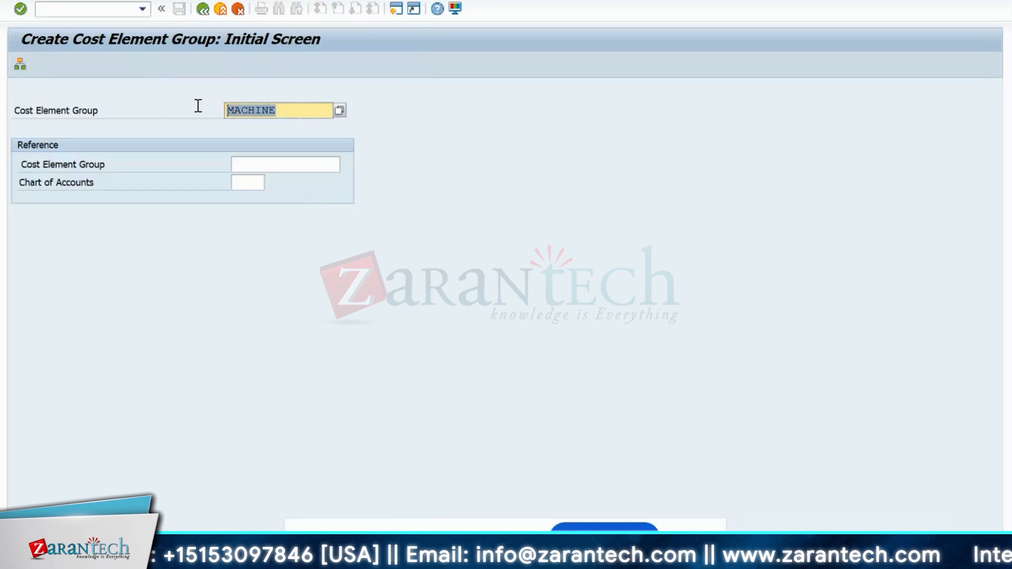
key("alt+Tab")
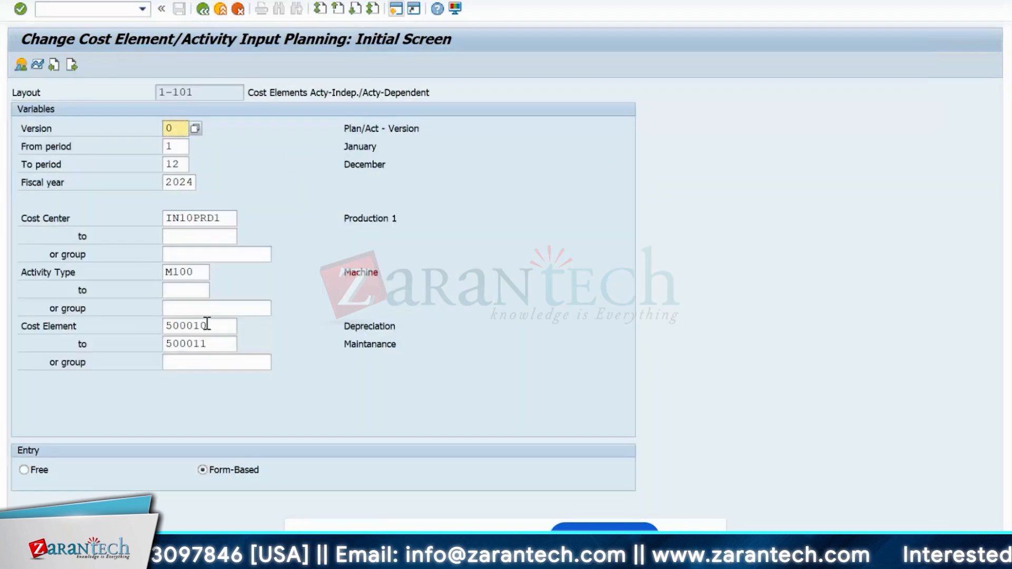
key("BackSpace")
key("BackSpace")
key("BackSpace")
key("BackSpace")
key("BackSpace")
key("BackSpace")
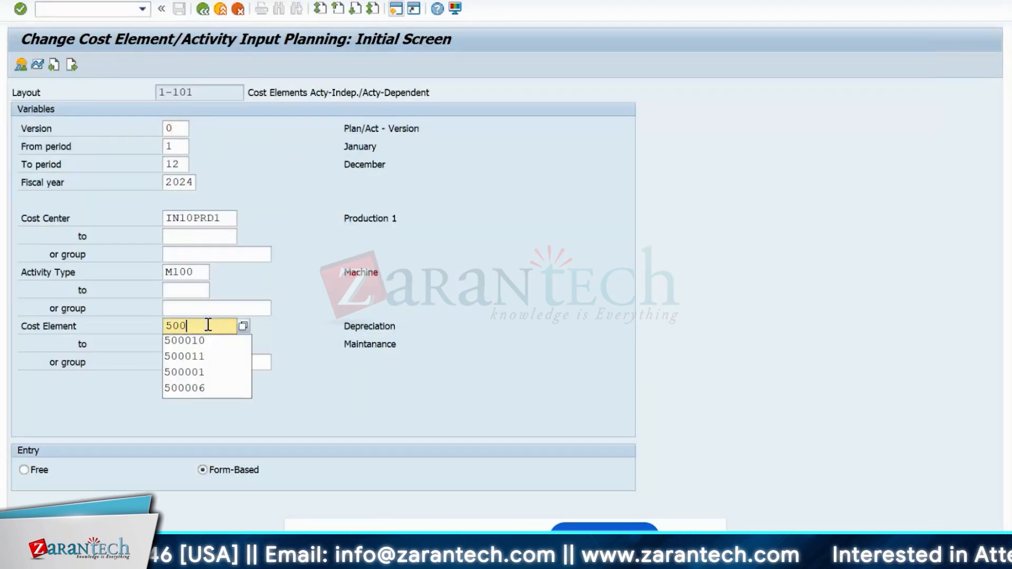
key("Tab")
key("Tab")
key("shift+Tab")
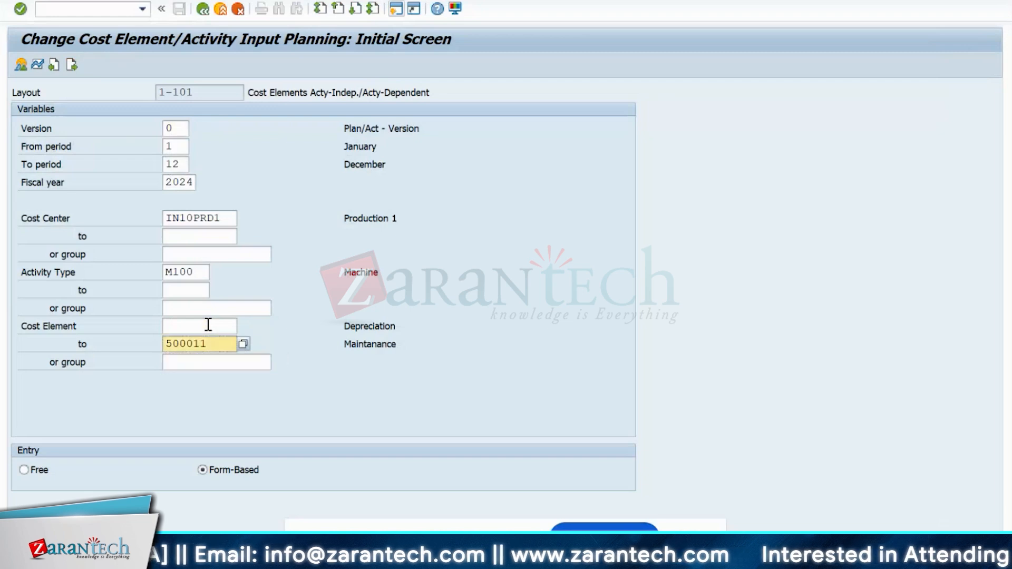
key("Delete")
key("Delete")
key("Delete")
key("Delete")
key("Delete")
key("Delete")
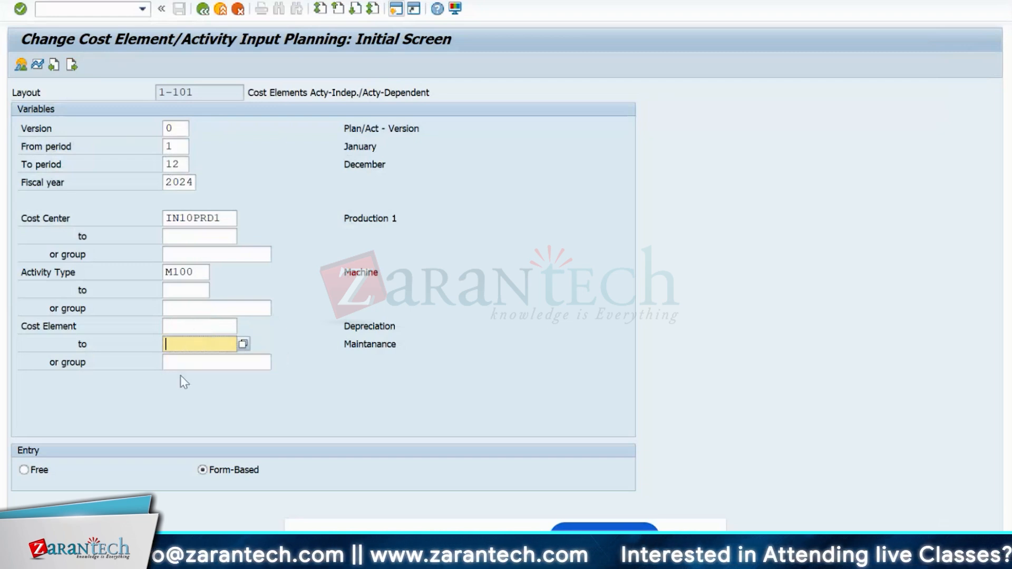
- Enter MACHINE as the cost element group and open the planning overview
left_click(195, 365)
type("MACHINE")
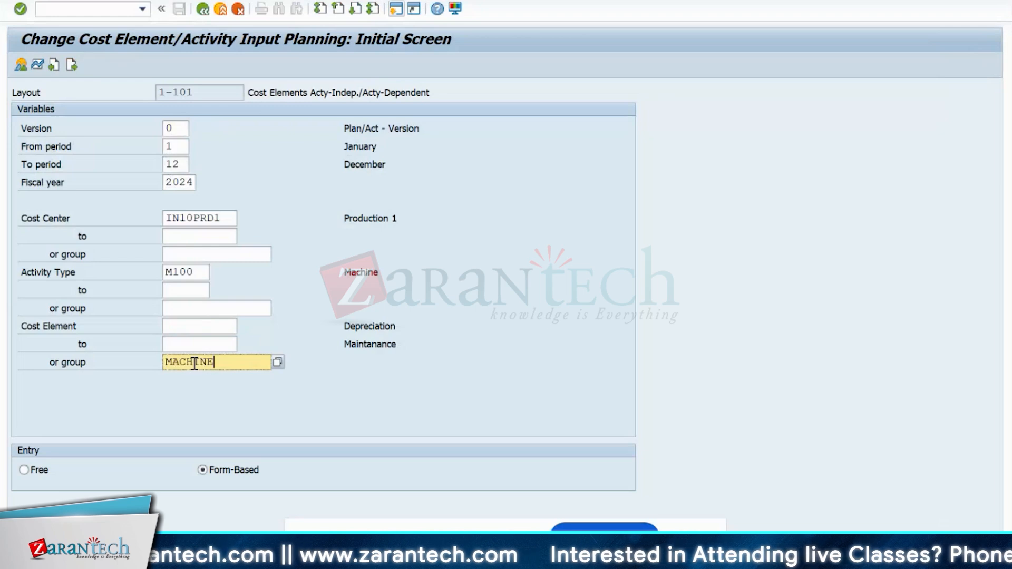
left_click(18, 64)
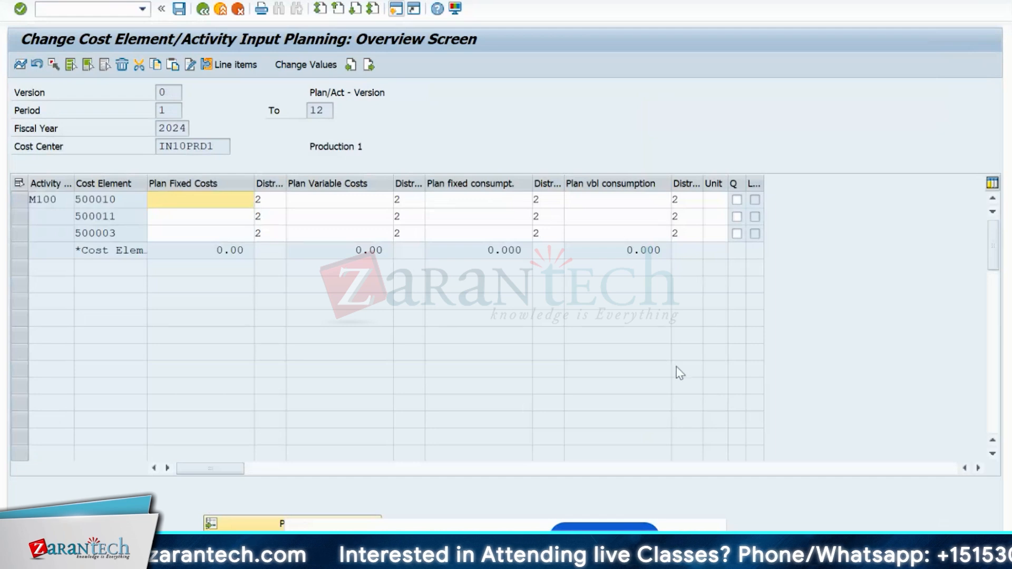
- Enter fixed plan costs of 12,000 for 500010 and 9,000 for 500011
left_click(119, 199)
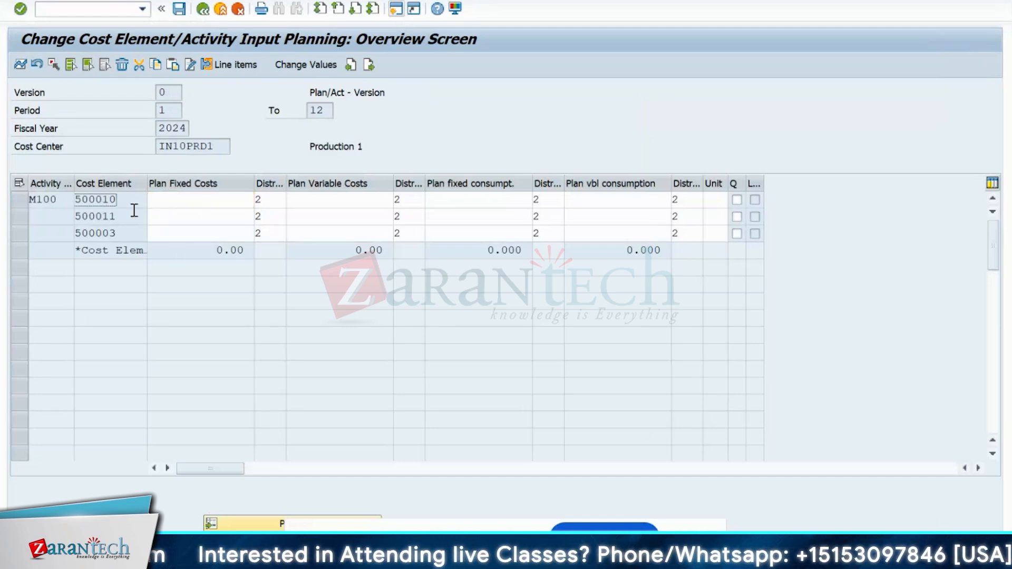
left_click(126, 215)
left_click(127, 203)
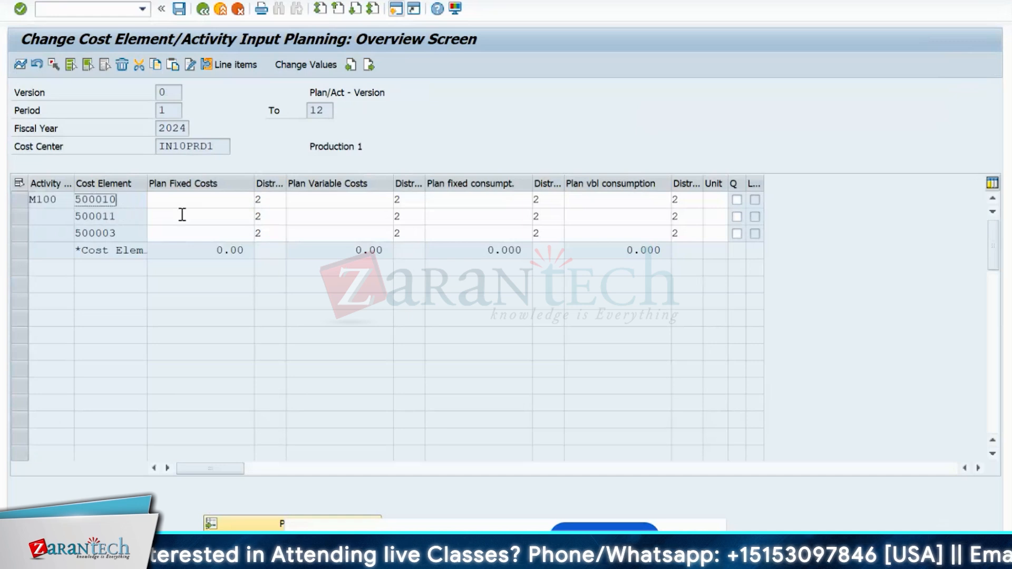
left_click(205, 203)
left_click(208, 216)
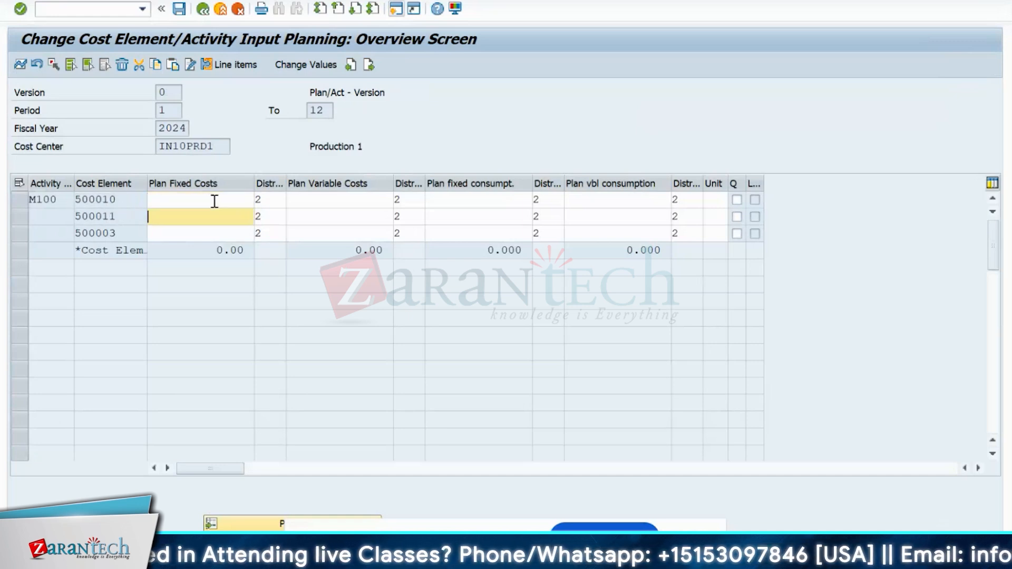
left_click(213, 201)
left_click(214, 214)
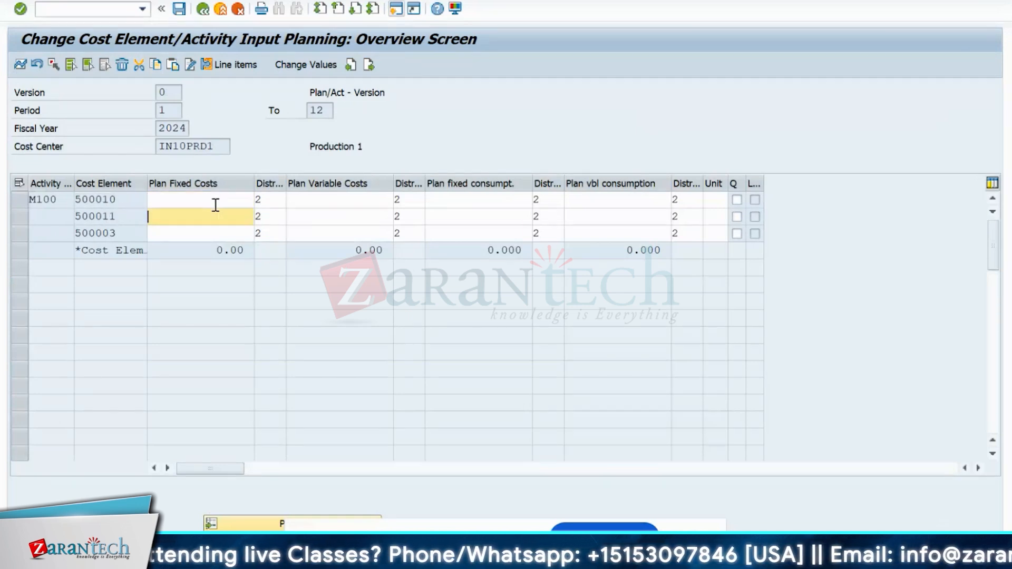
left_click(217, 200)
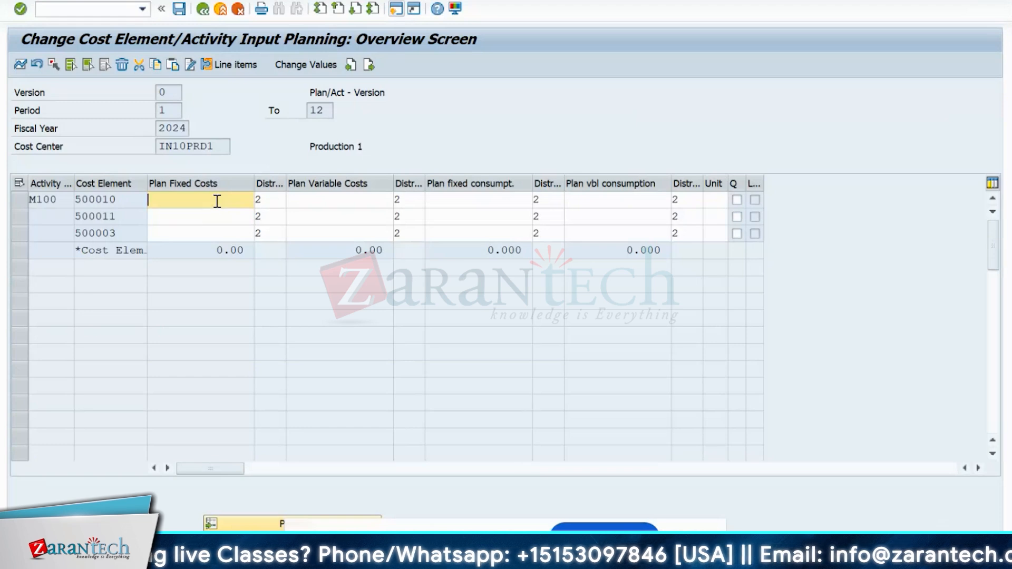
type("10000")
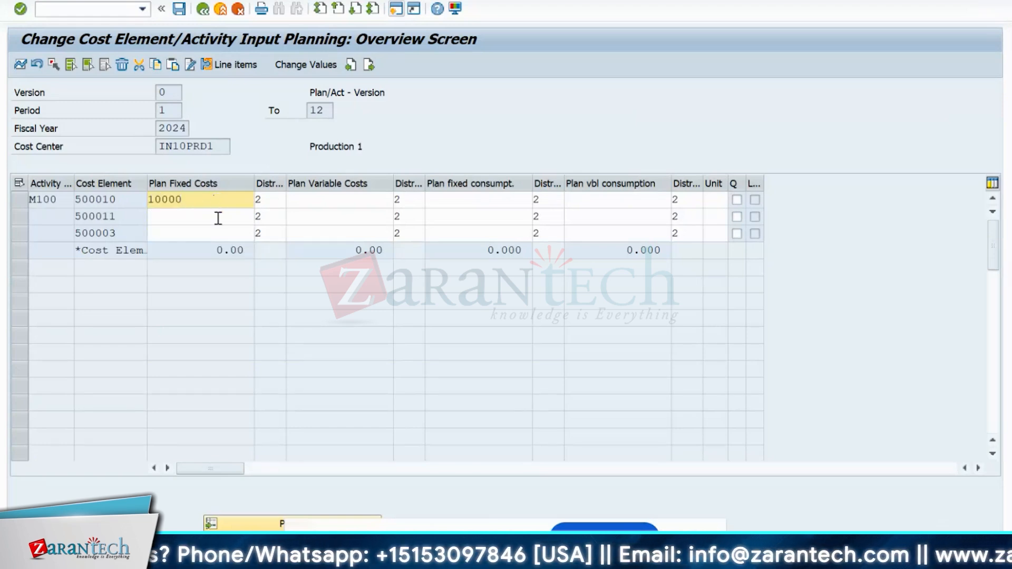
left_click(218, 218)
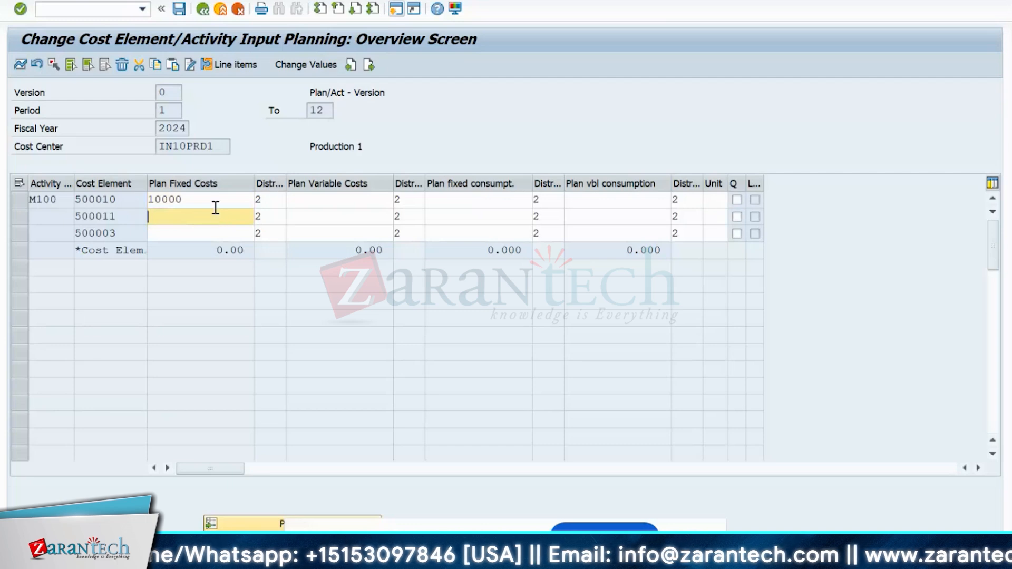
left_click(216, 208)
key("BackSpace")
key("BackSpace")
key("BackSpace")
key("BackSpace")
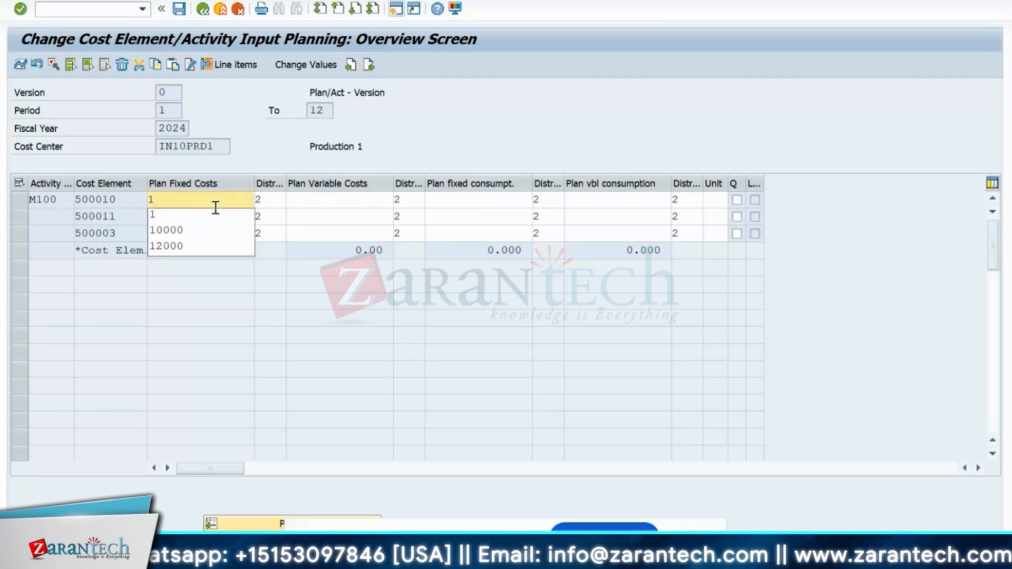
type("2000")
left_click(199, 223)
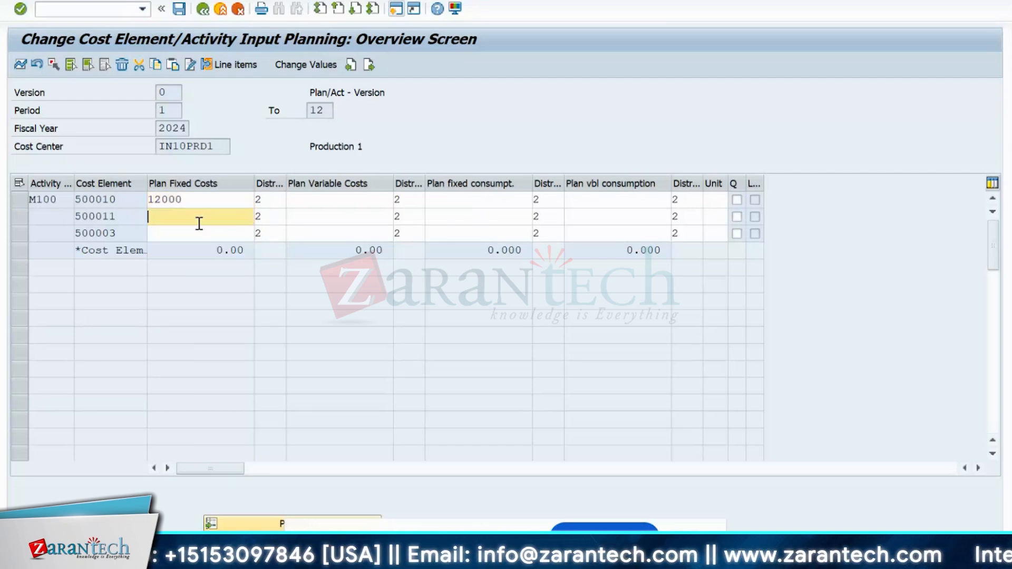
type("90")
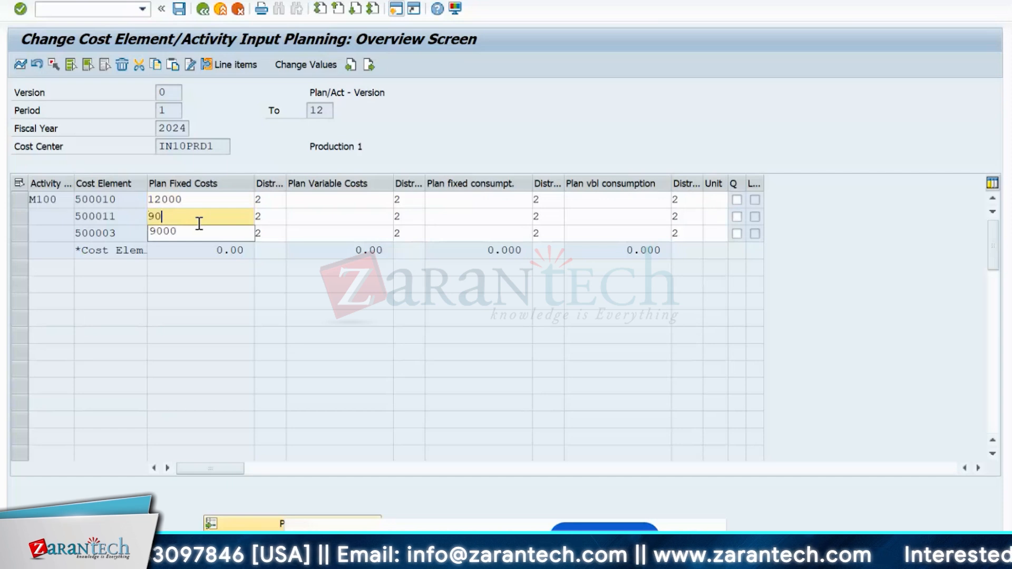
type("00")
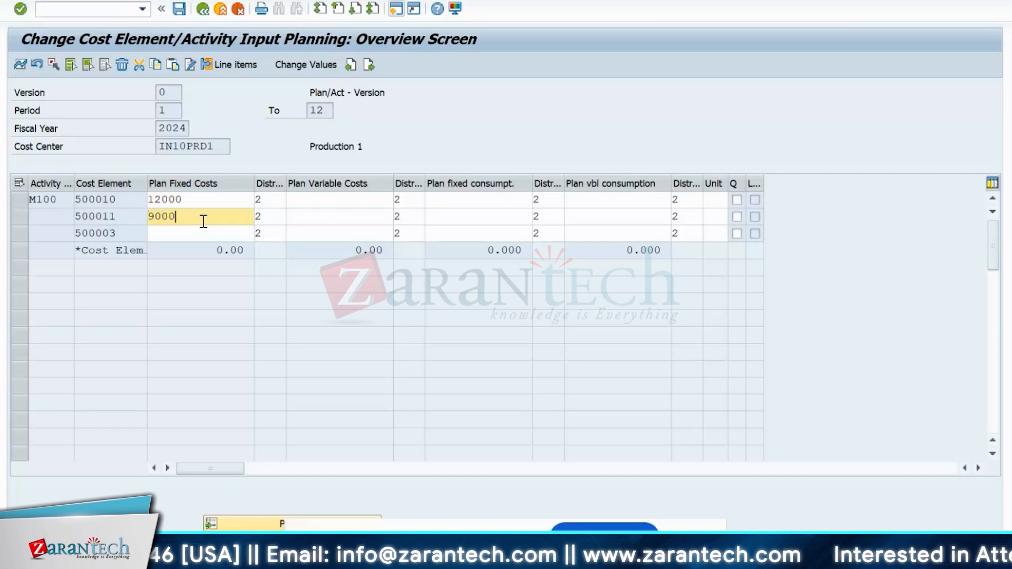
- Set distribution key 1 for the fixed cost rows
left_click(272, 204)
key("Down")
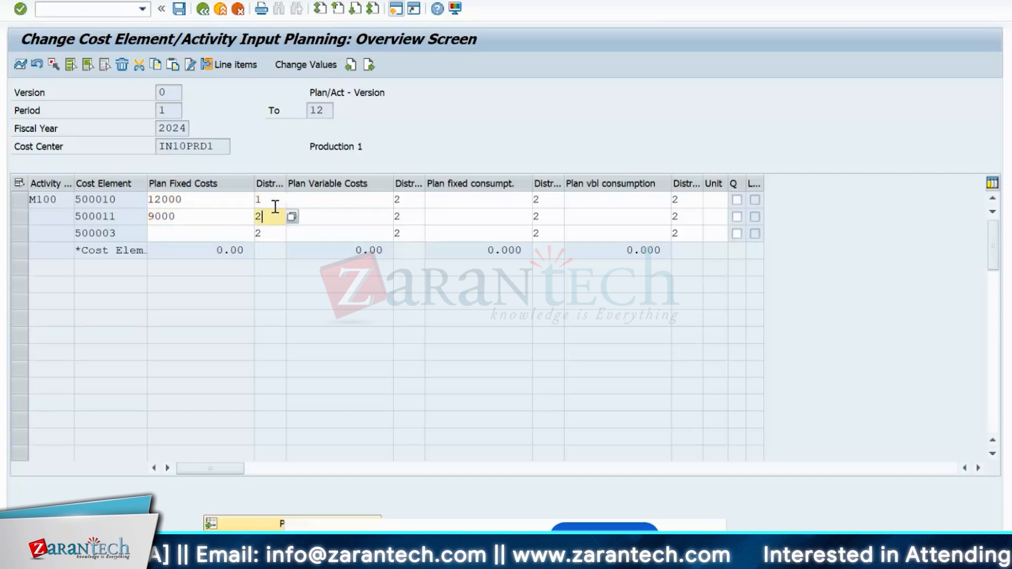
key("BackSpace")
type("1")
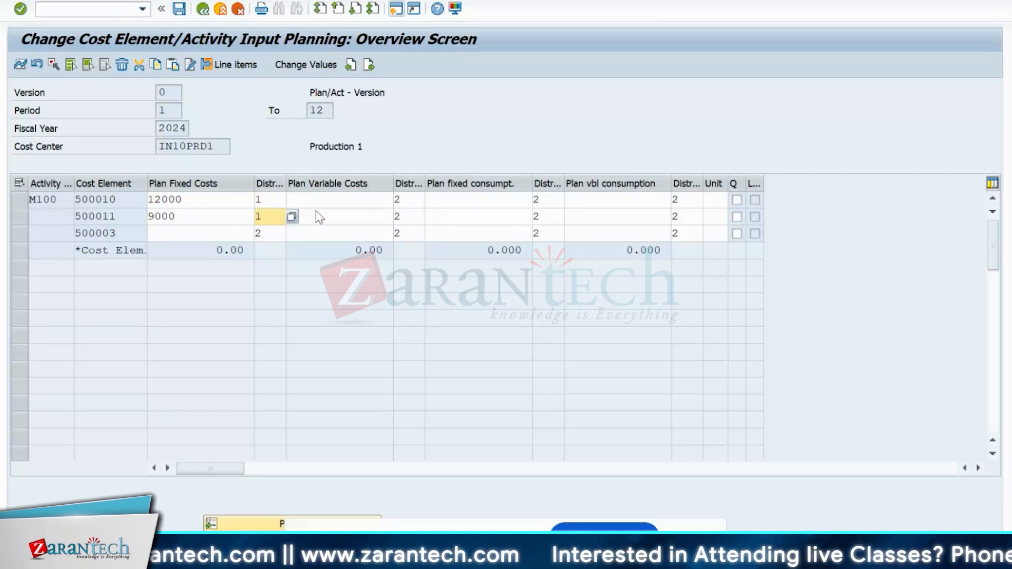
- Plan 6,000 variable costs with distribution key 1 for 500003 and post the planning
left_click(334, 232)
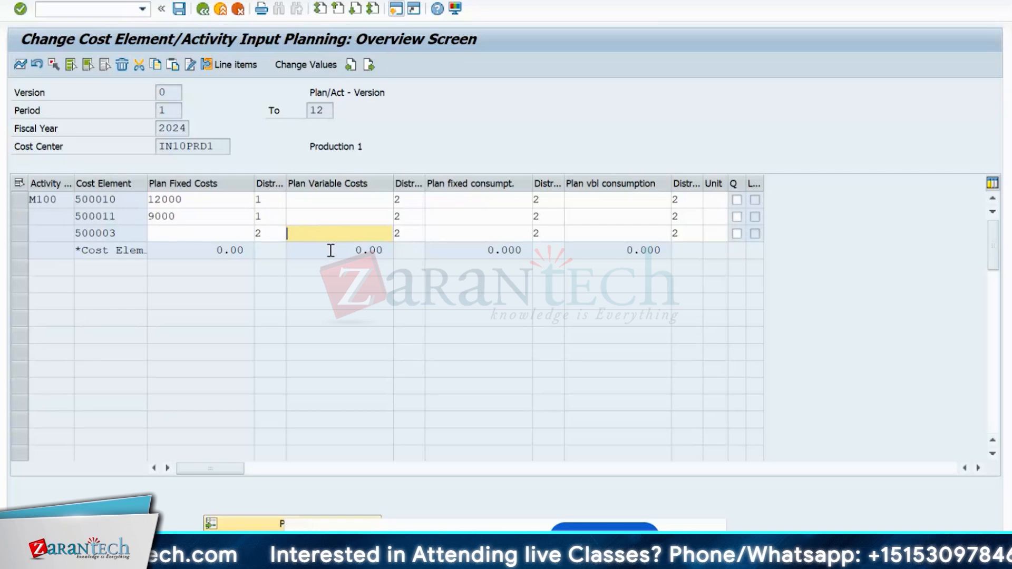
type("6000")
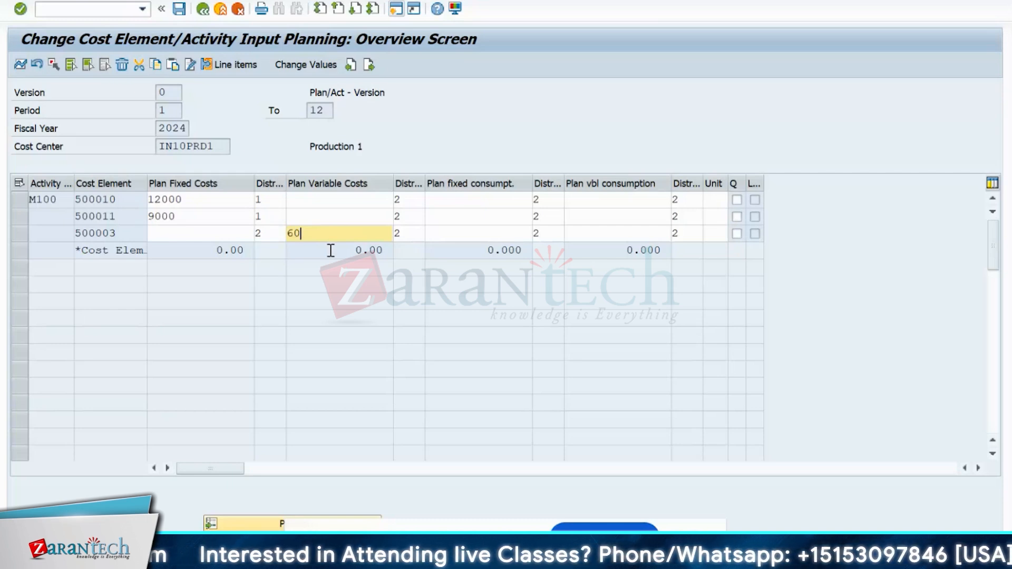
left_click(405, 239)
type("1")
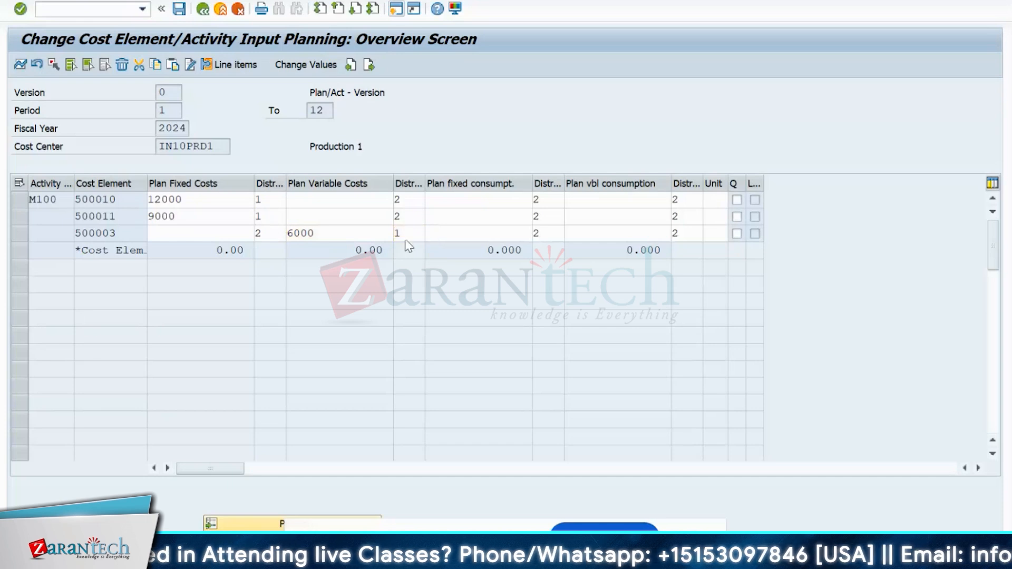
key("Return")
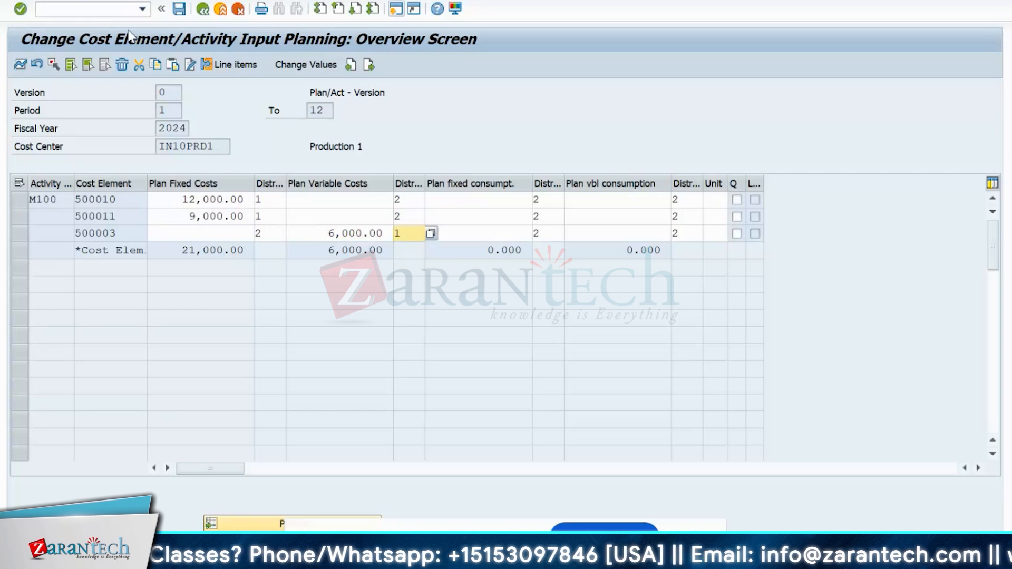
left_click(180, 10)
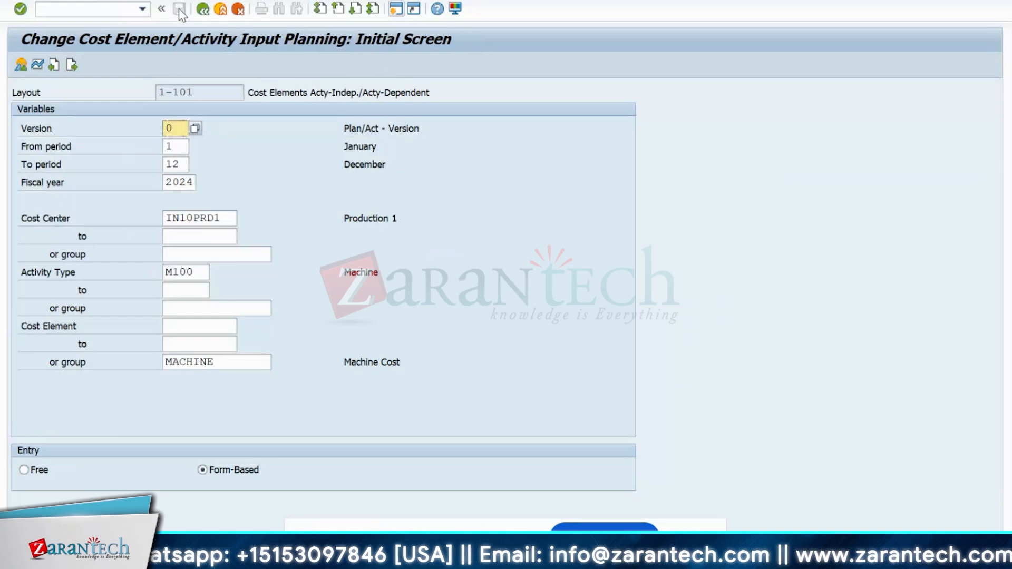
- Add the S_ALR_87013611 Actual/Plan/Variance report to favorites in SAP Easy Access
key("alt+Tab")
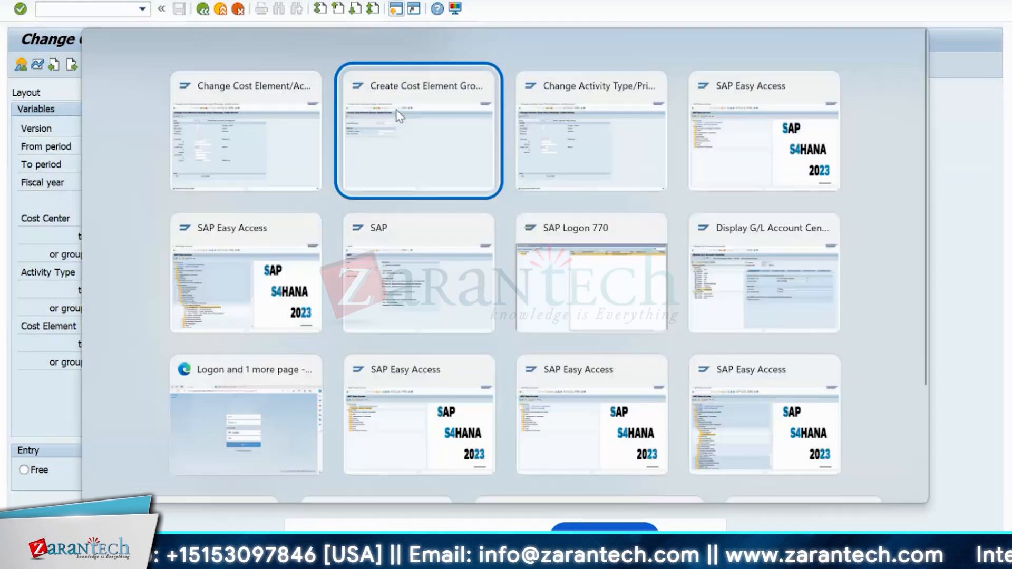
key("Escape")
key("alt+Tab")
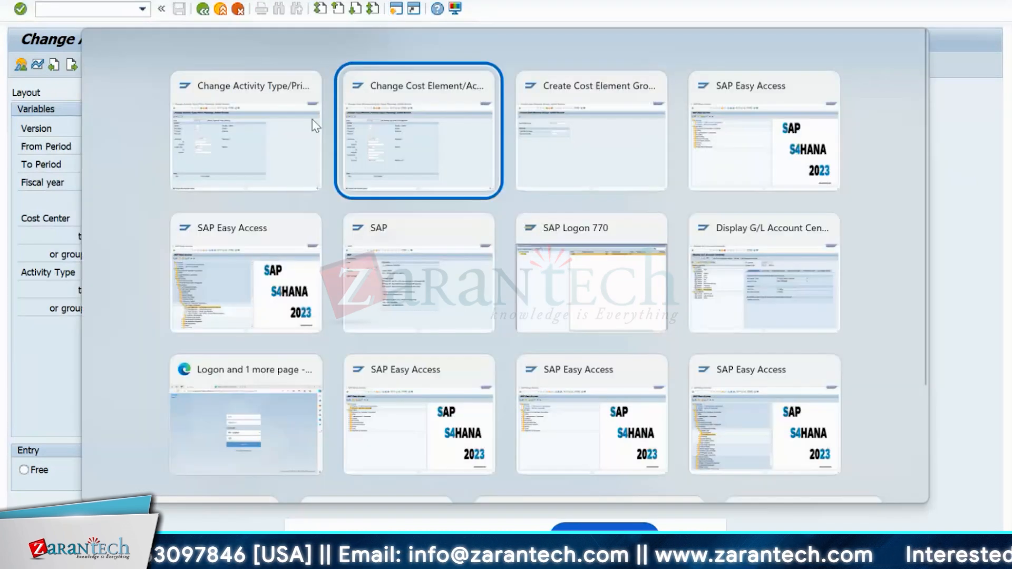
key("alt+Tab")
key("alt+Tab")
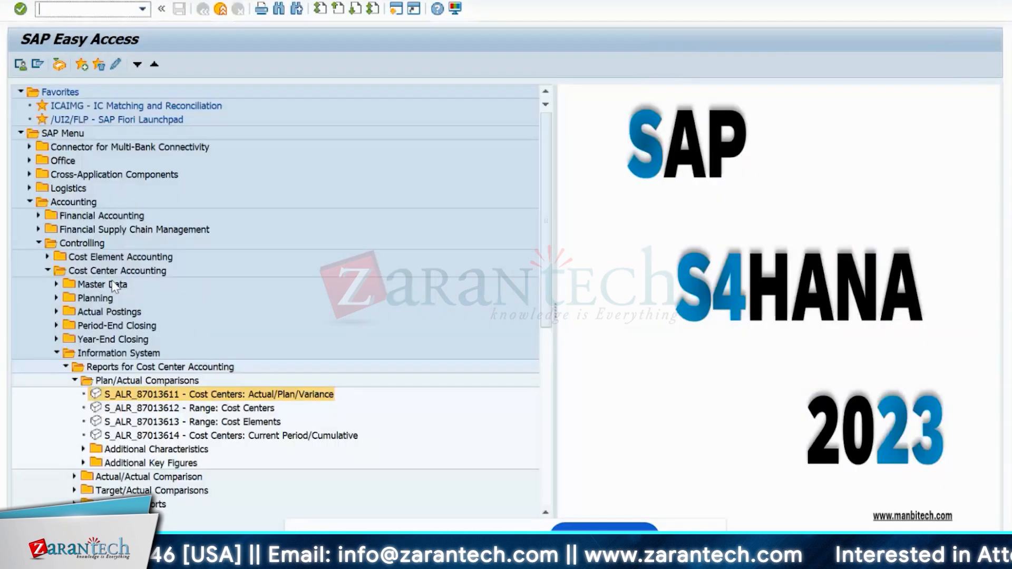
right_click(126, 397)
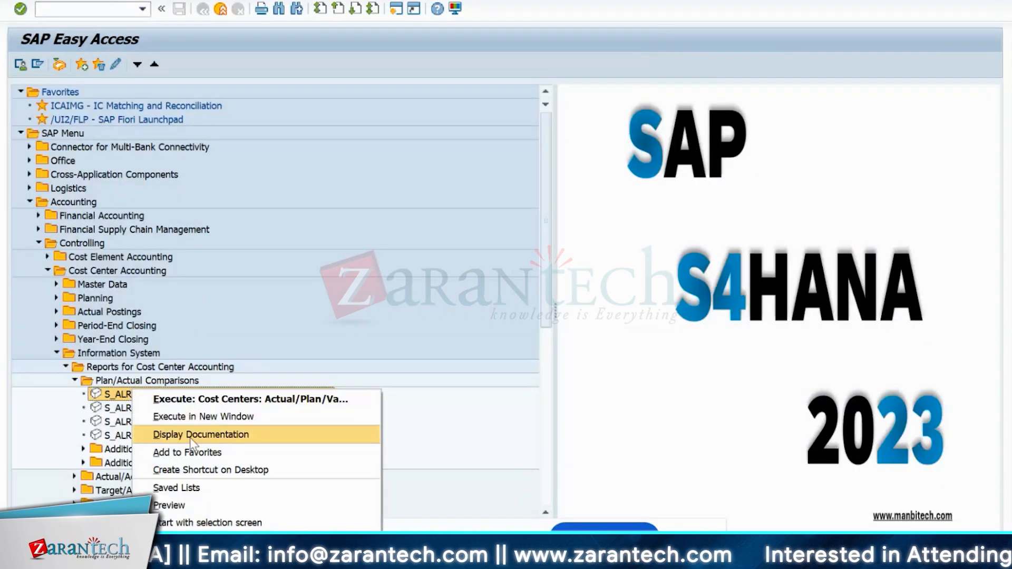
left_click(195, 453)
- Run the report for cost center group IN10 with the cost element group cleared
double_click(88, 135)
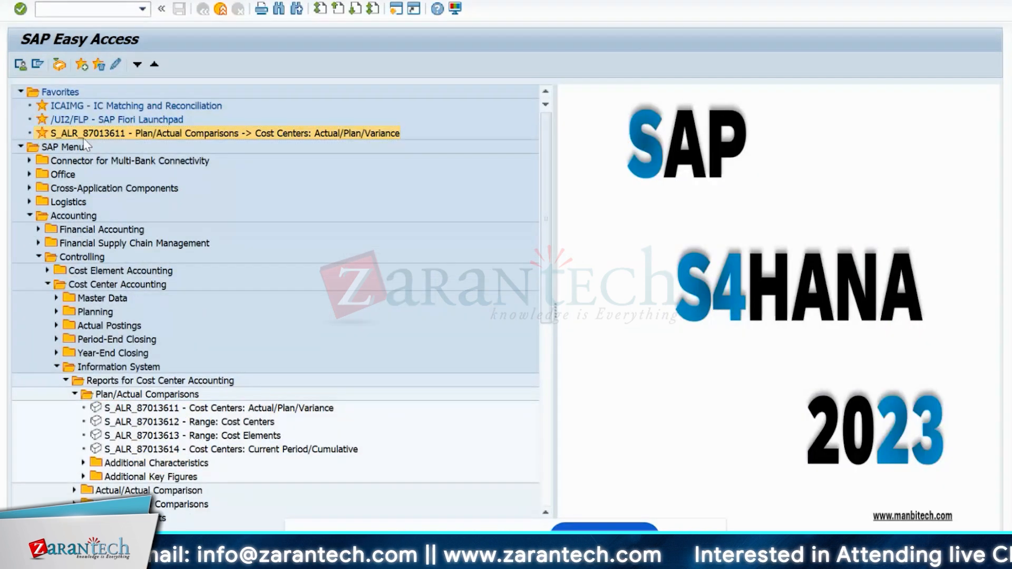
left_click(300, 272)
key("BackSpace")
key("BackSpace")
key("BackSpace")
key("BackSpace")
key("BackSpace")
key("BackSpace")
key("BackSpace")
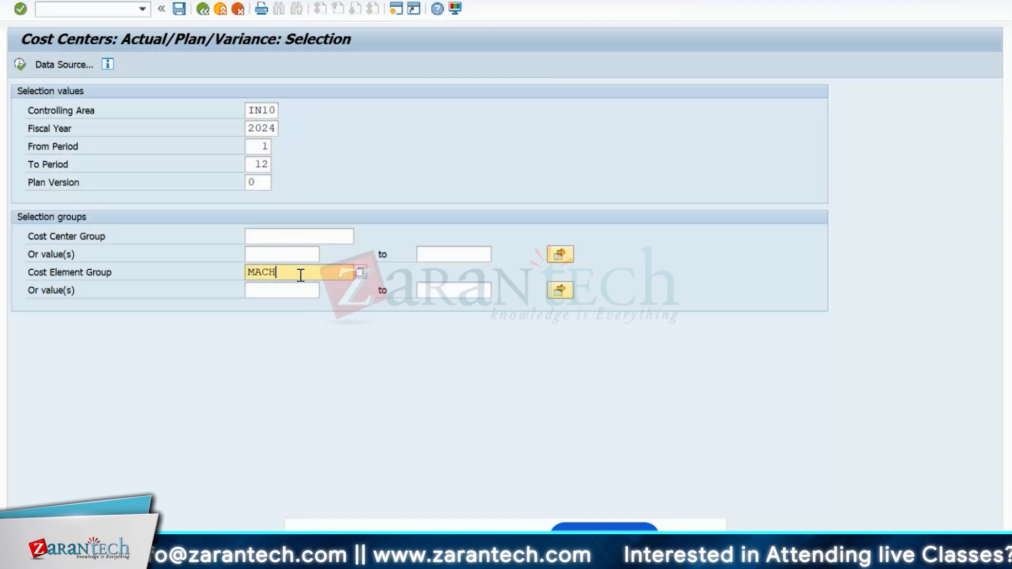
left_click(300, 240)
type("in10")
key("Return")
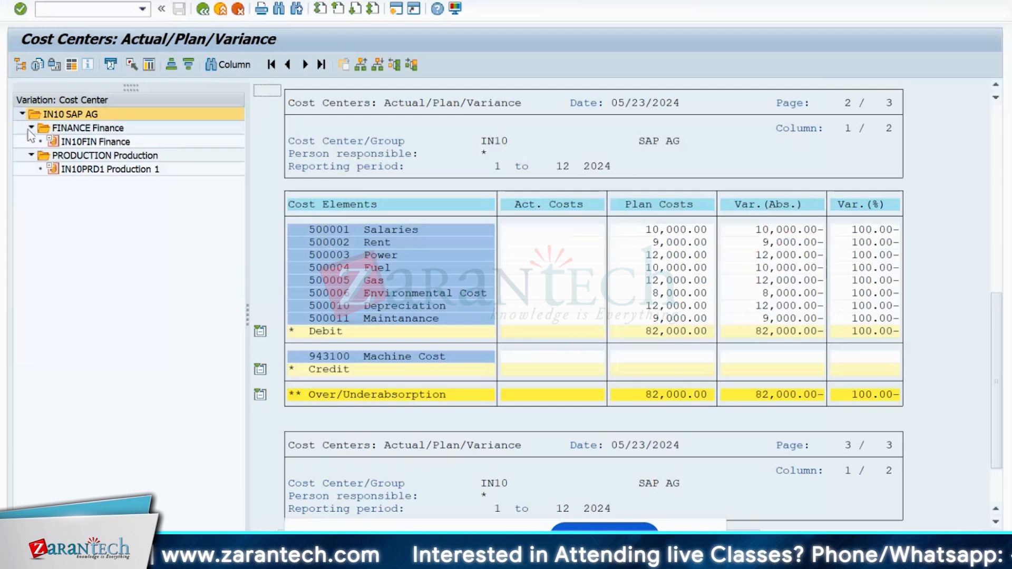
- Collapse the cost center hierarchy and display the PRODUCTION group's report
left_click(31, 128)
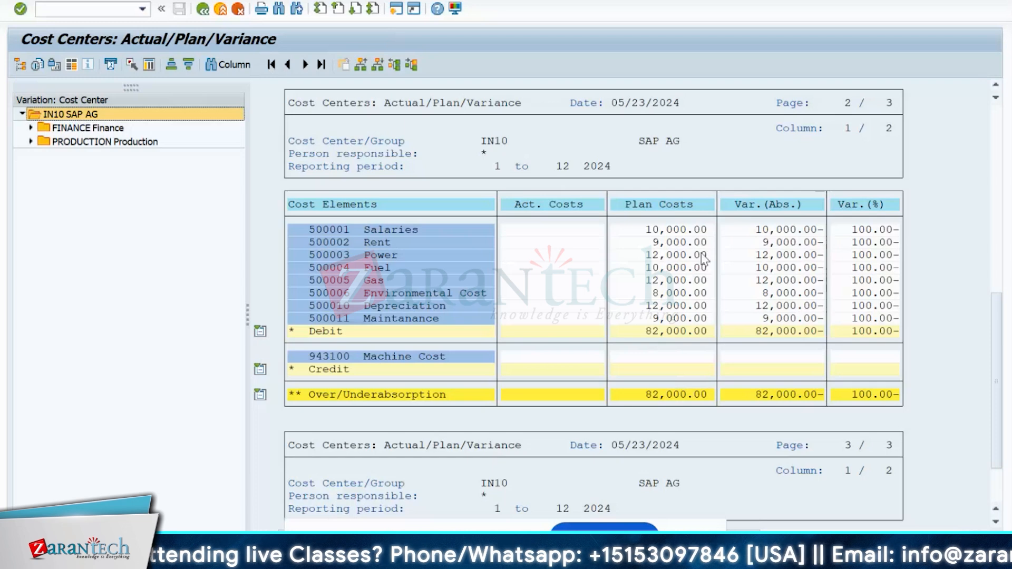
left_click(71, 130)
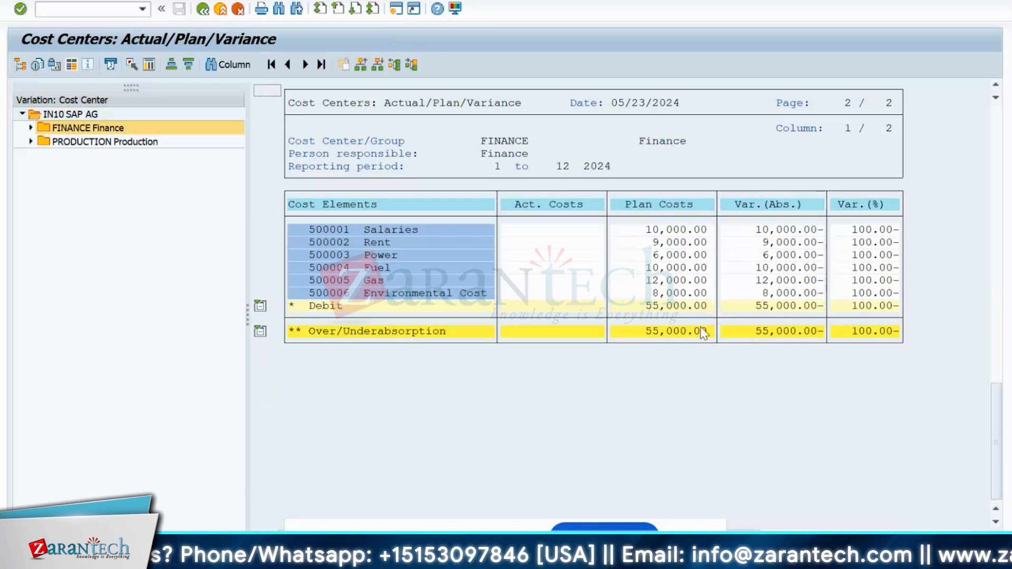
left_click(69, 143)
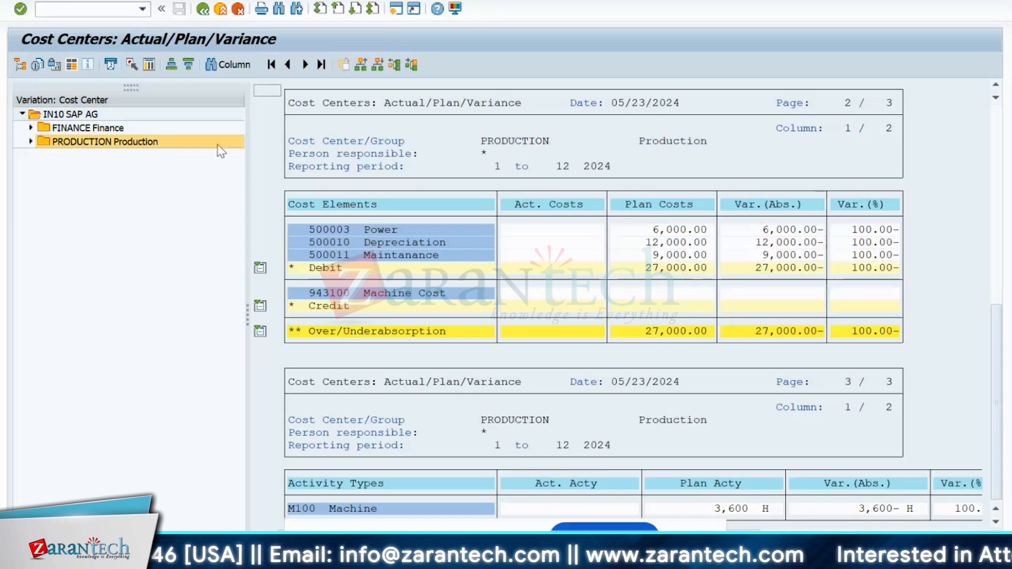
- Verify plan costs of Power 6,000, Depreciation 12,000 and Maintanance 9,000, totalling 27,000
left_click(655, 230)
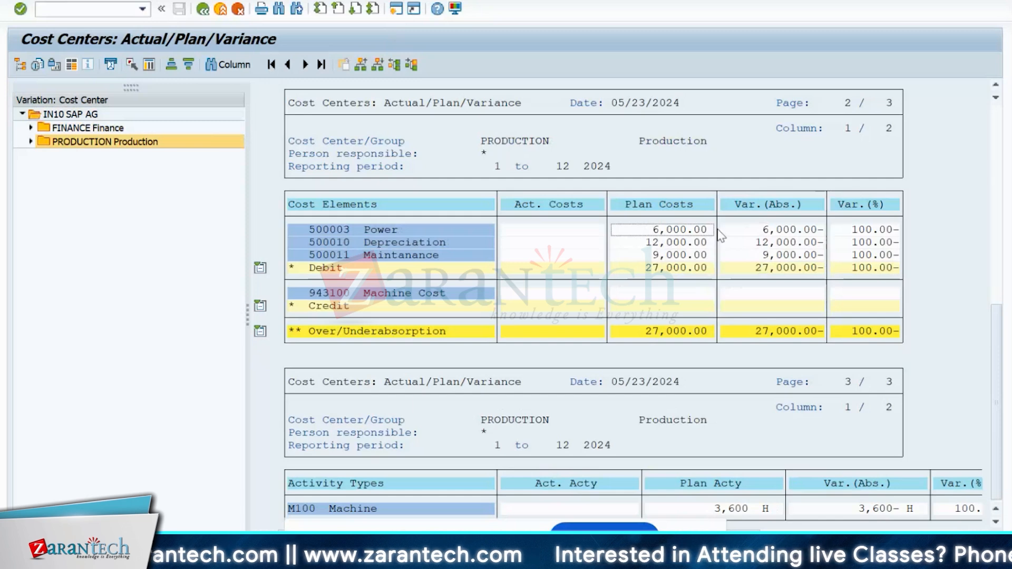
left_click(646, 230)
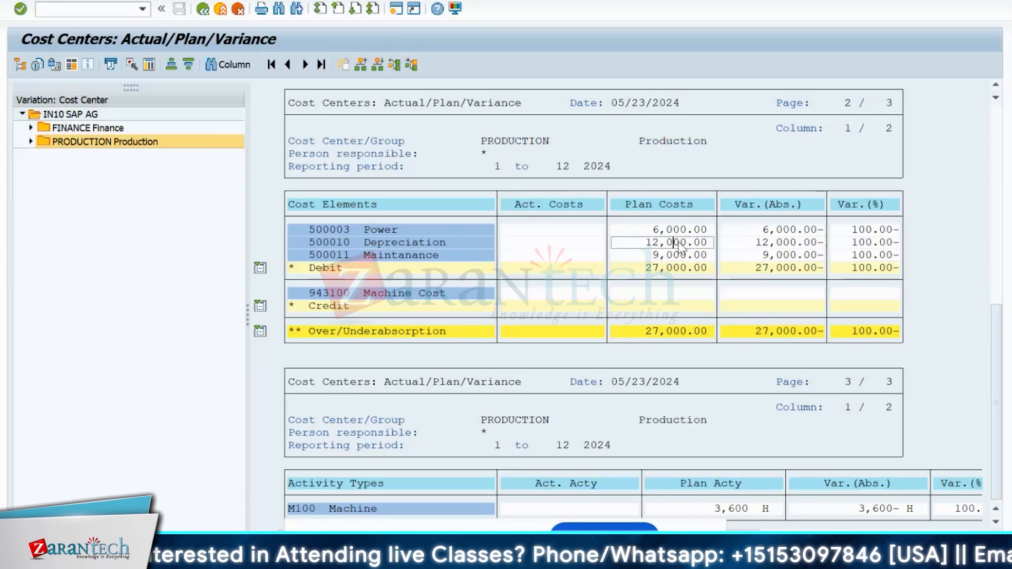
left_click(681, 230)
left_click(681, 243)
left_click(678, 255)
left_click(675, 244)
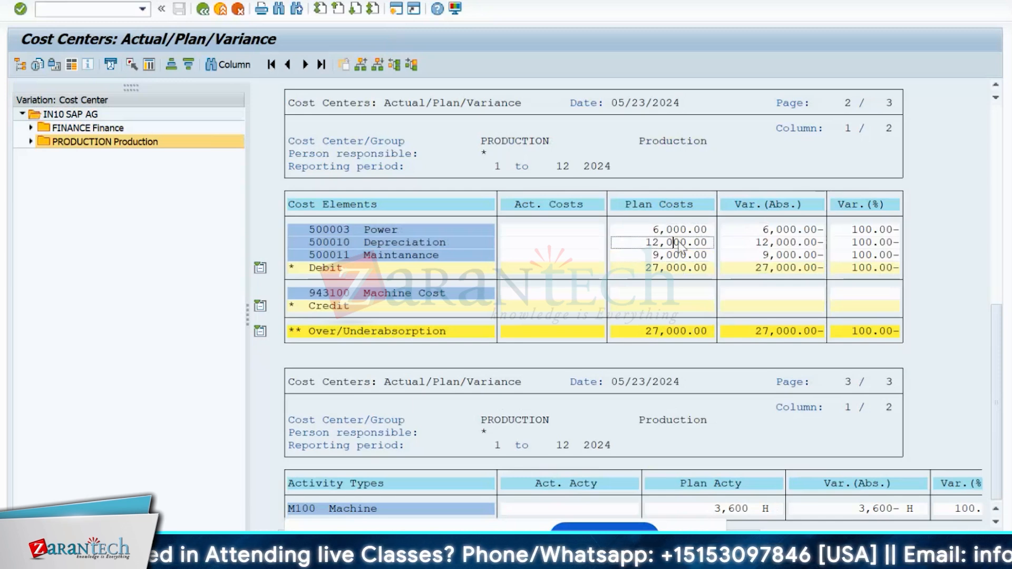
left_click(680, 231)
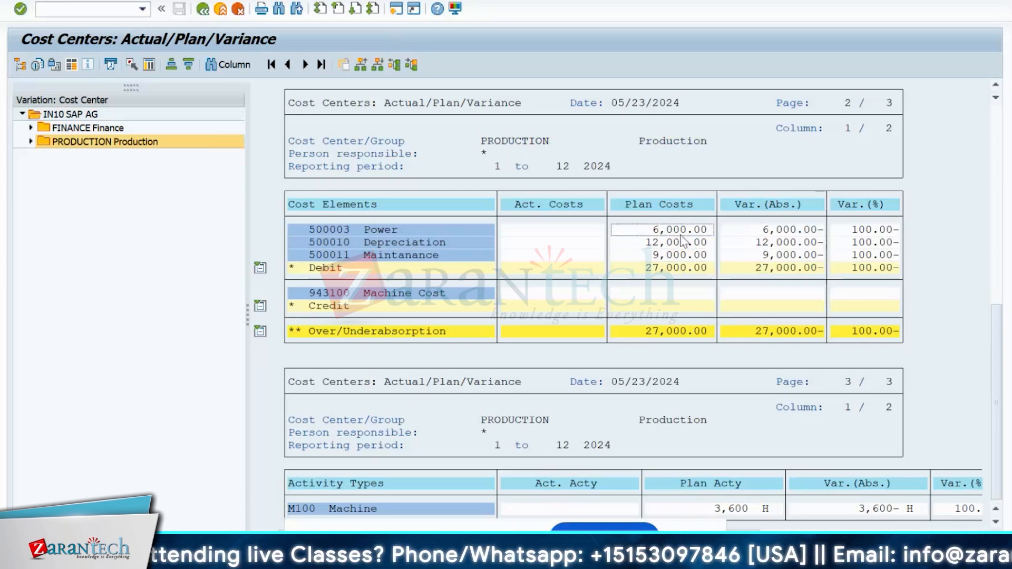
left_click(680, 243)
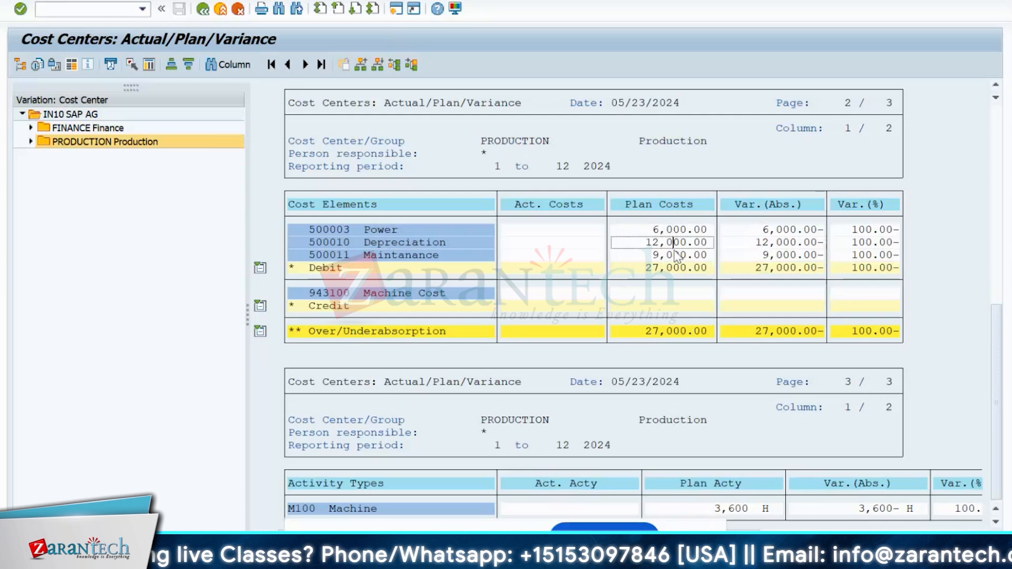
left_click(675, 256)
left_click(679, 230)
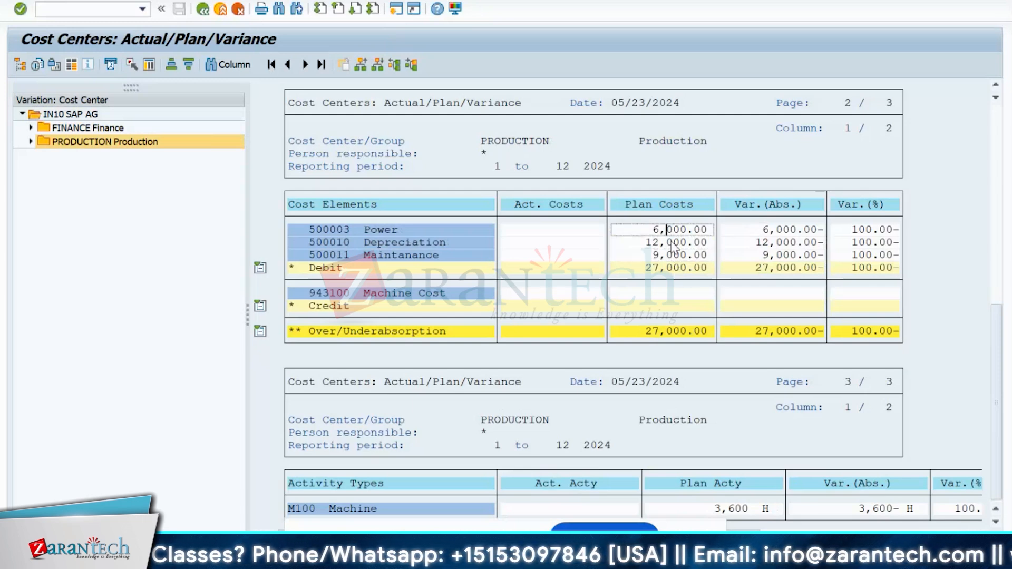
left_click(668, 243)
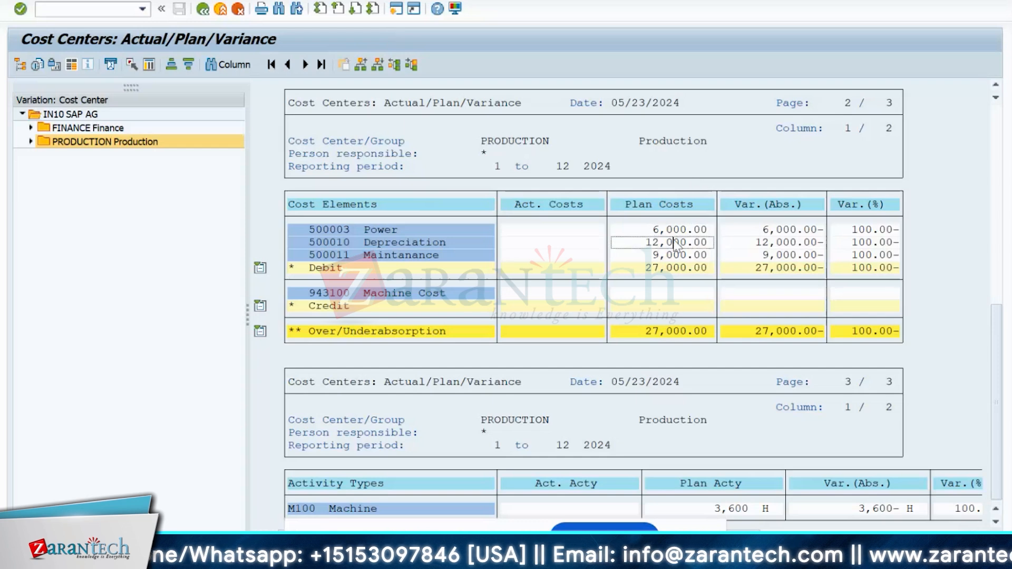
left_click(670, 258)
left_click(674, 266)
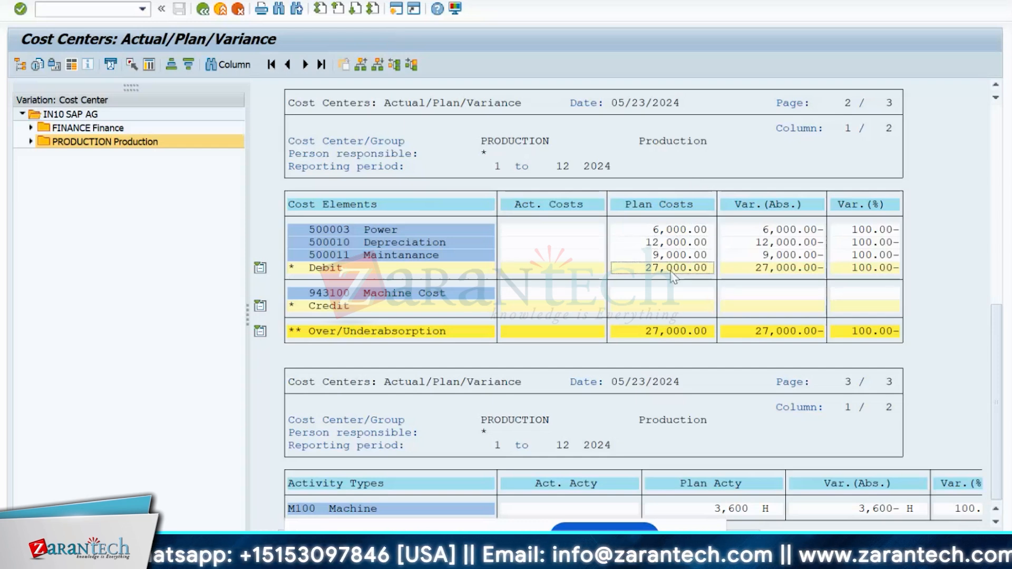
left_click(673, 256)
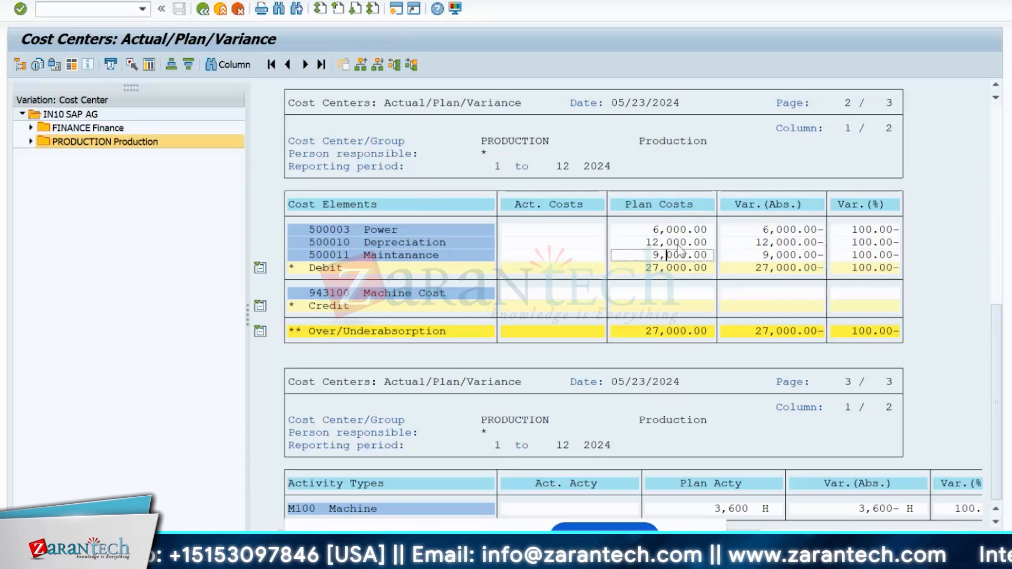
left_click(678, 231)
left_click(680, 243)
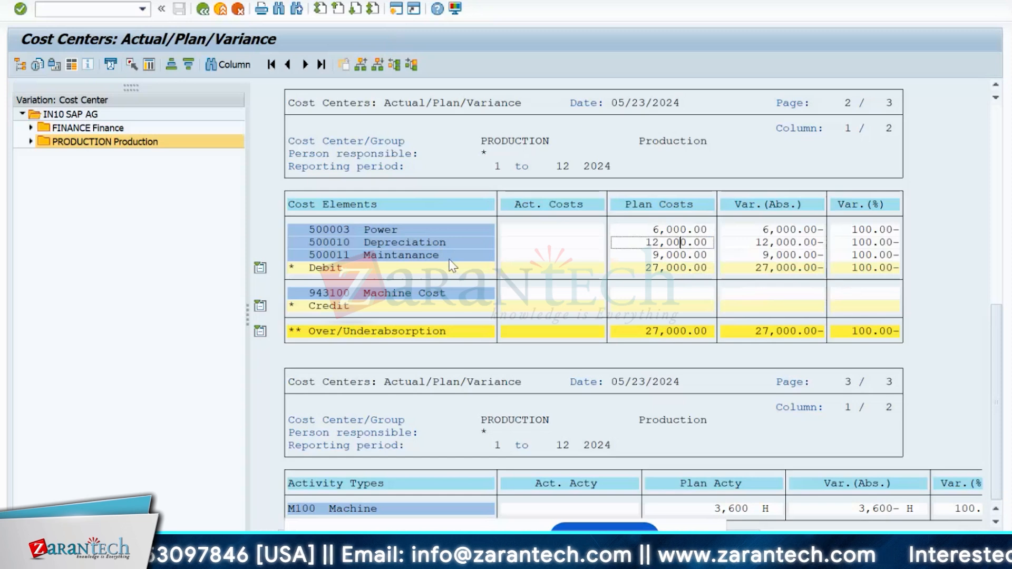
- Bring up the KP26 price planning screen for IN10PRD1 and M100, periods 1–12 of 2024
key("alt+Tab")
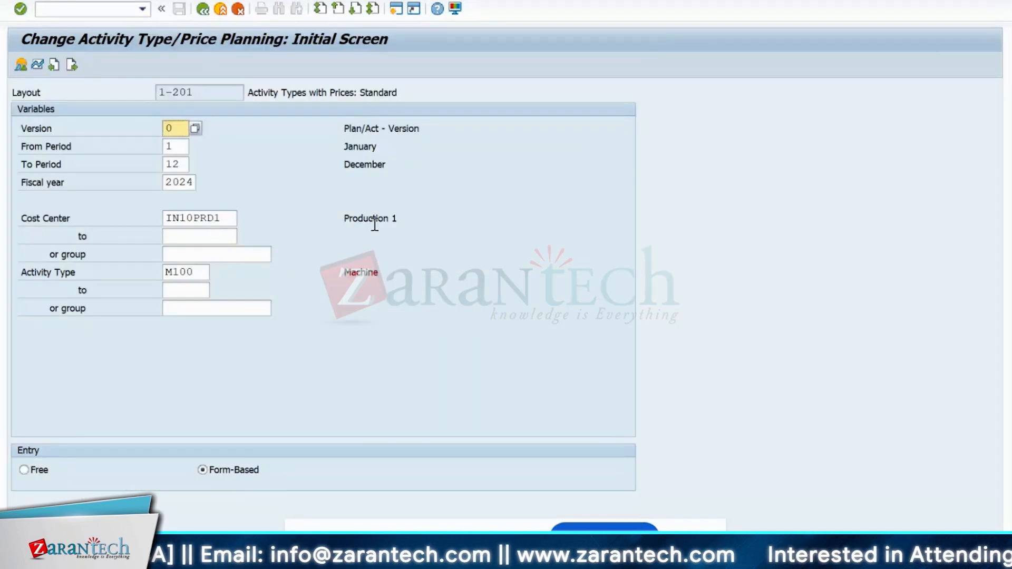
left_click(233, 220)
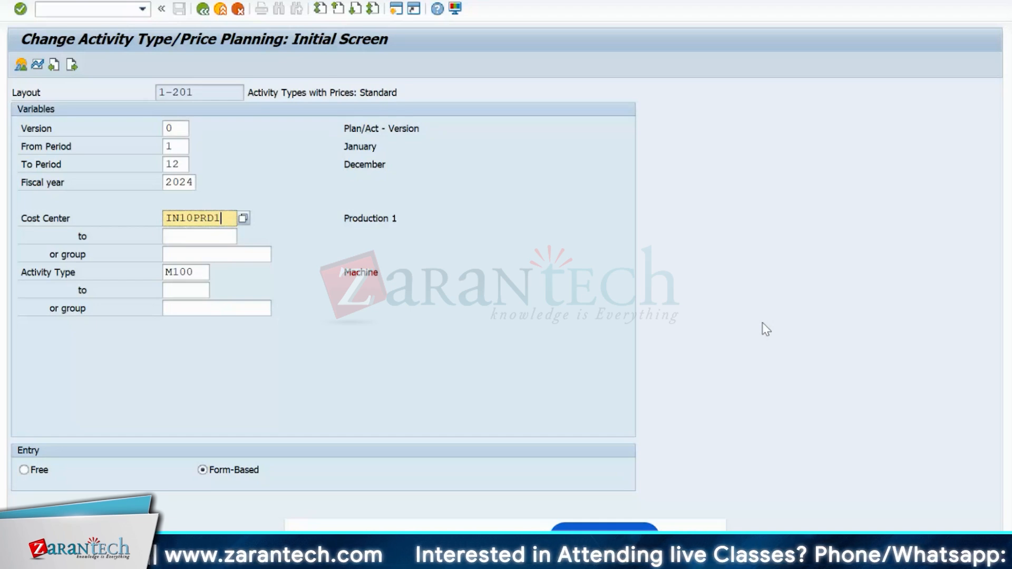
key("alt+Tab")
key("alt+Tab")
key("alt+Tab")
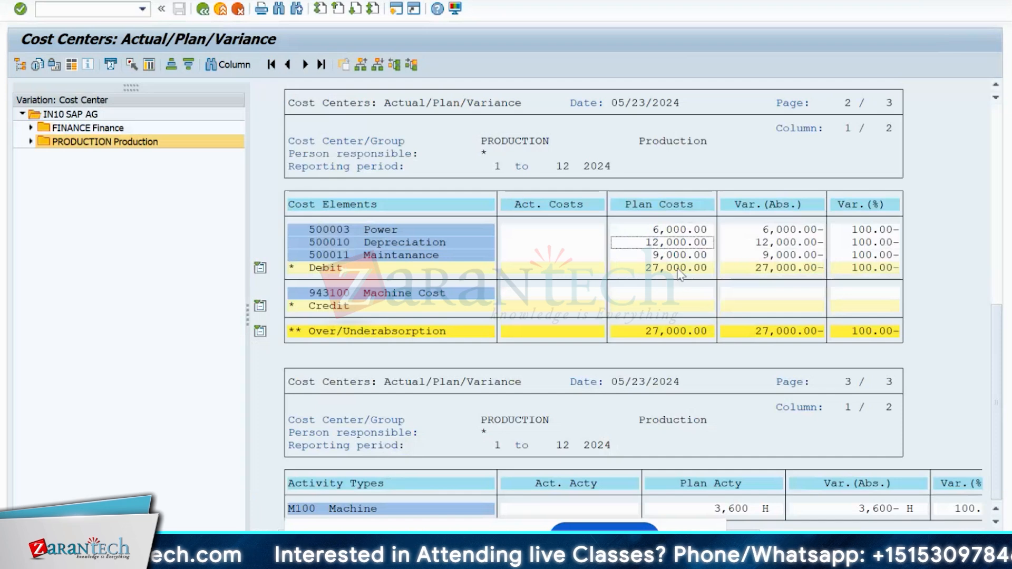
key("alt+Tab")
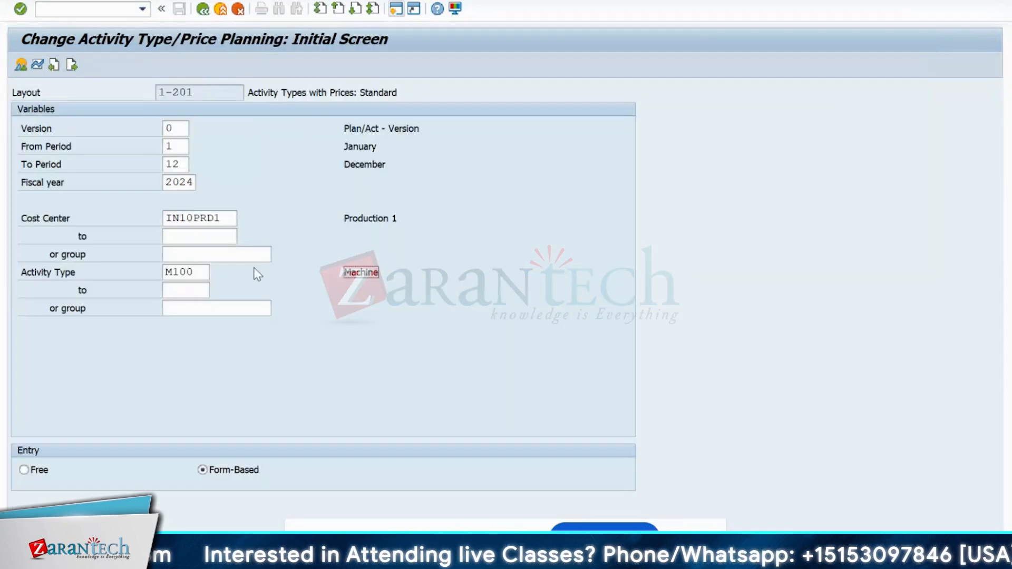
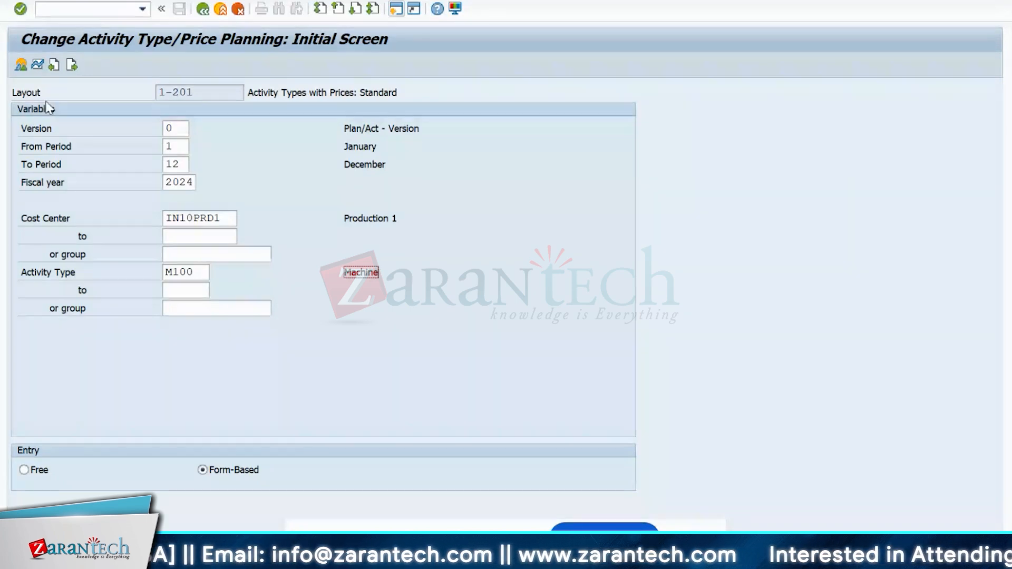
- Display M100's planned activity quantity and highlight the 3,600 value
left_click(22, 63)
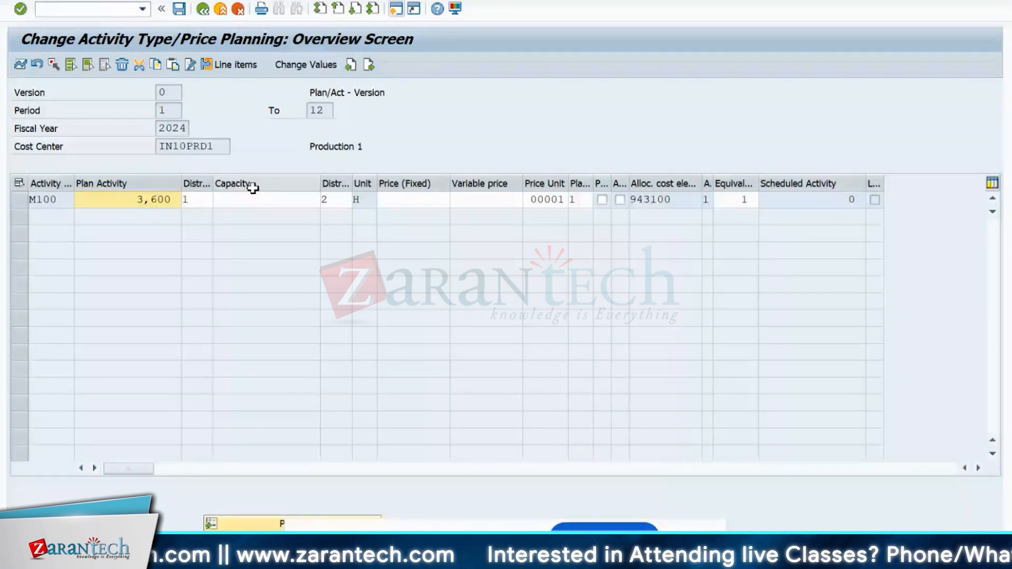
double_click(179, 201)
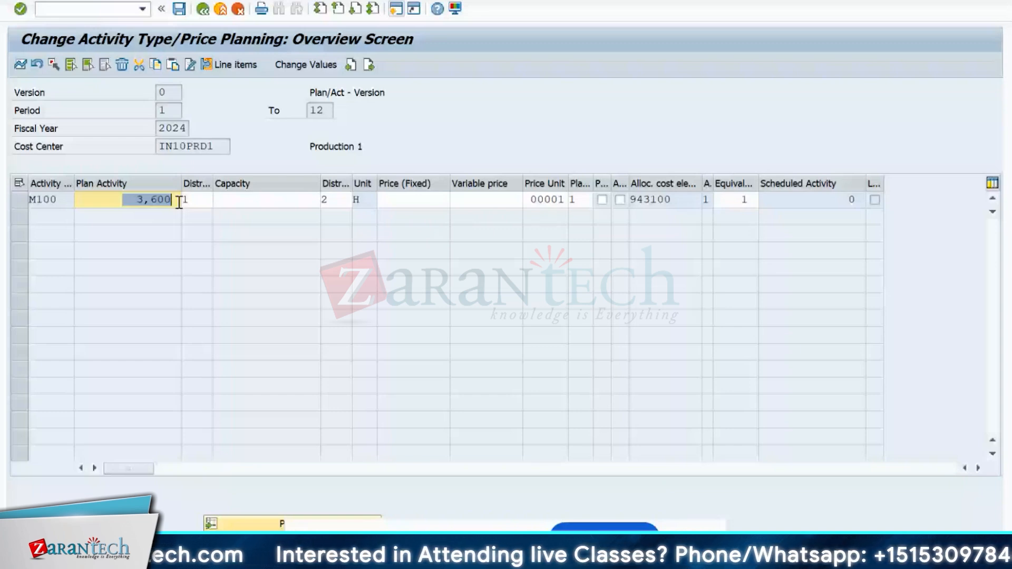
left_click(180, 202)
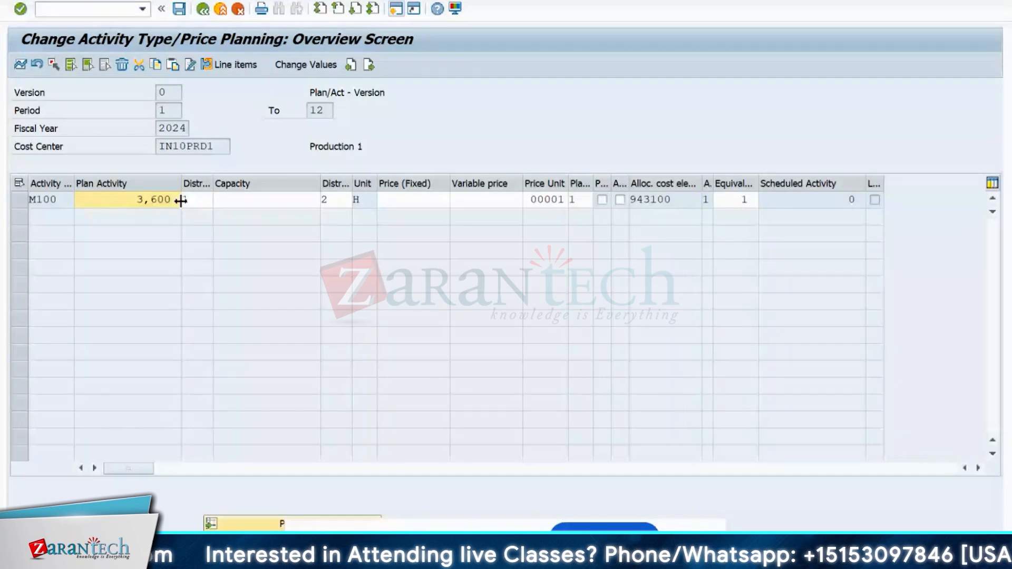
left_click_drag(178, 200, 131, 200)
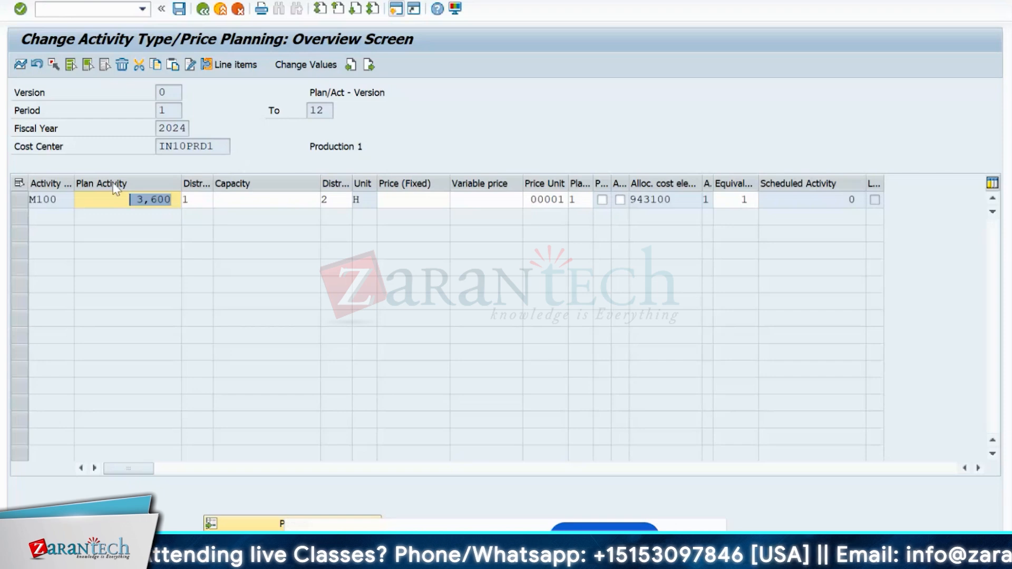
left_click(116, 199)
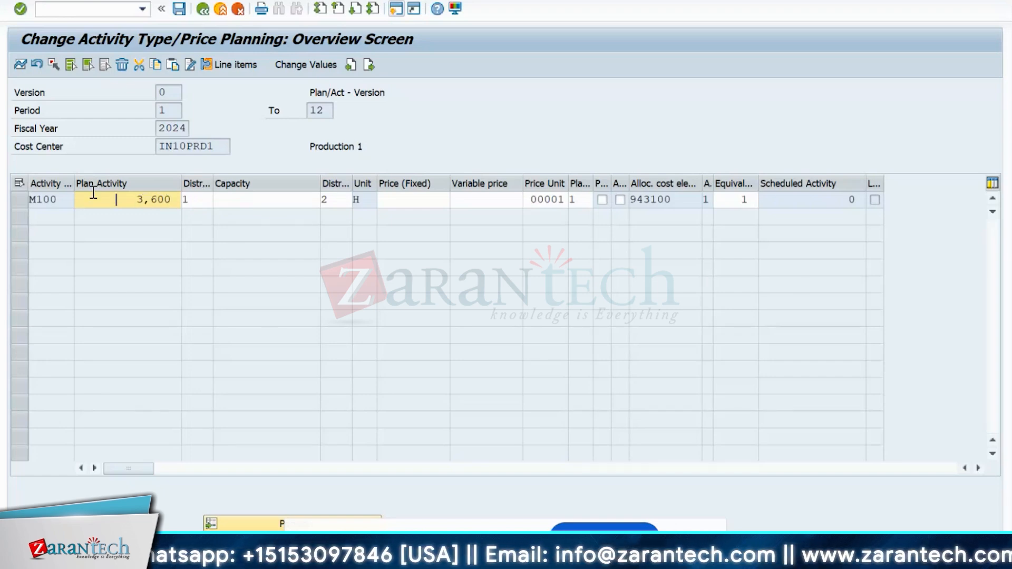
- Leave KP26, review the KP06 values IN10PRD1, M100 and MACHINE, then go to the variance report
left_click(203, 8)
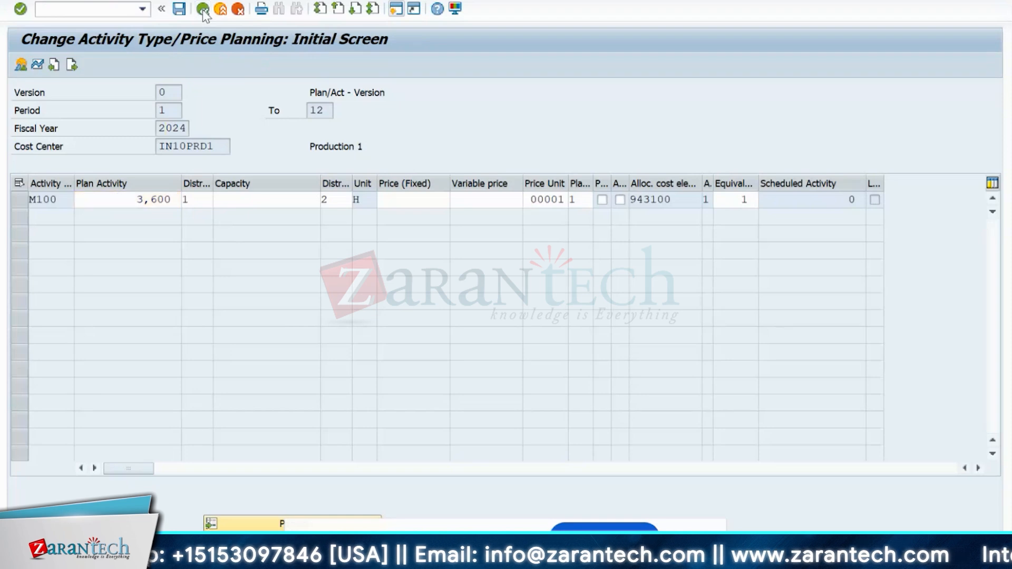
key("alt+Tab")
key("alt+Tab")
key("alt+Tab")
key("alt+Tab")
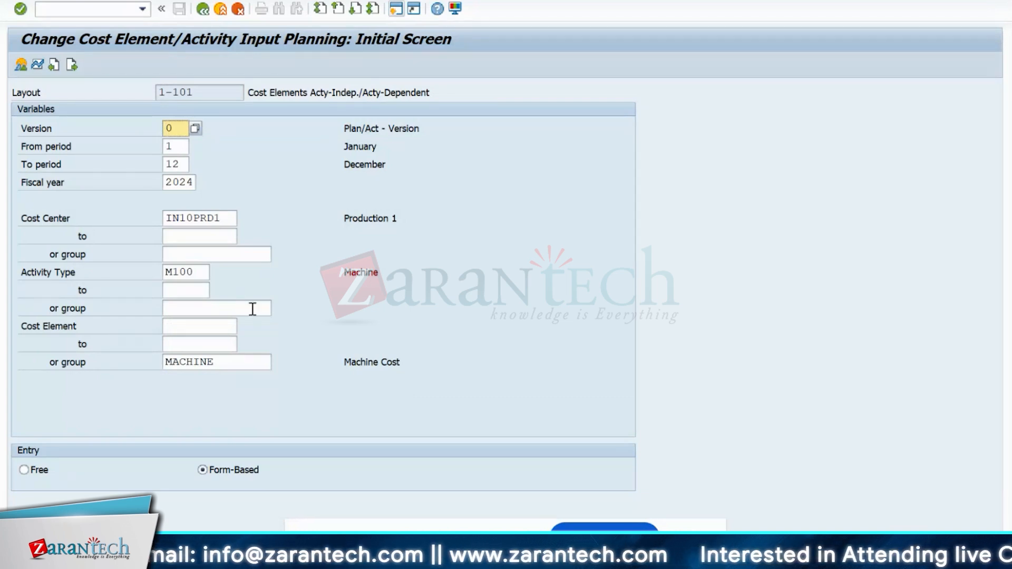
double_click(183, 218)
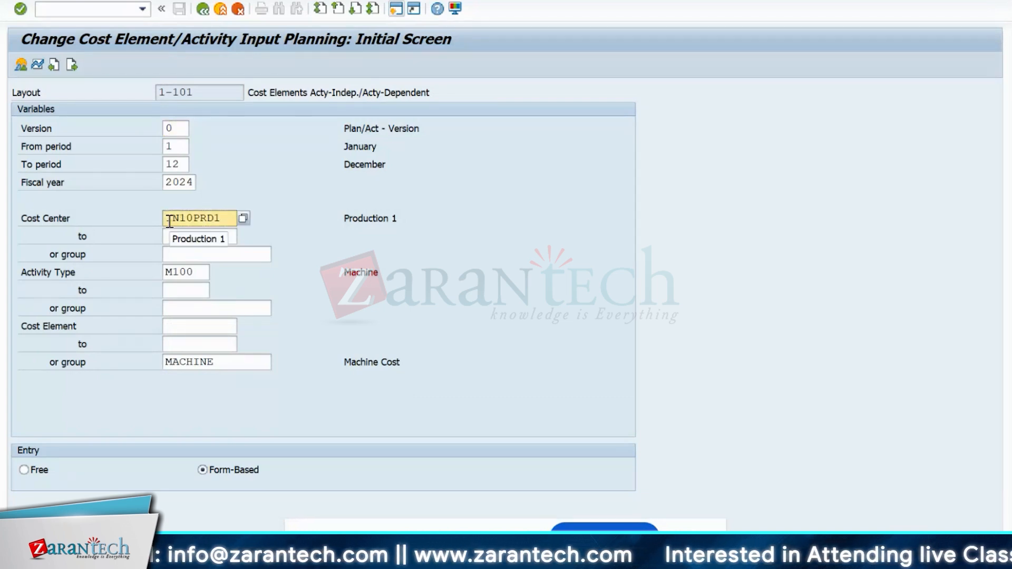
double_click(182, 272)
left_click(209, 361)
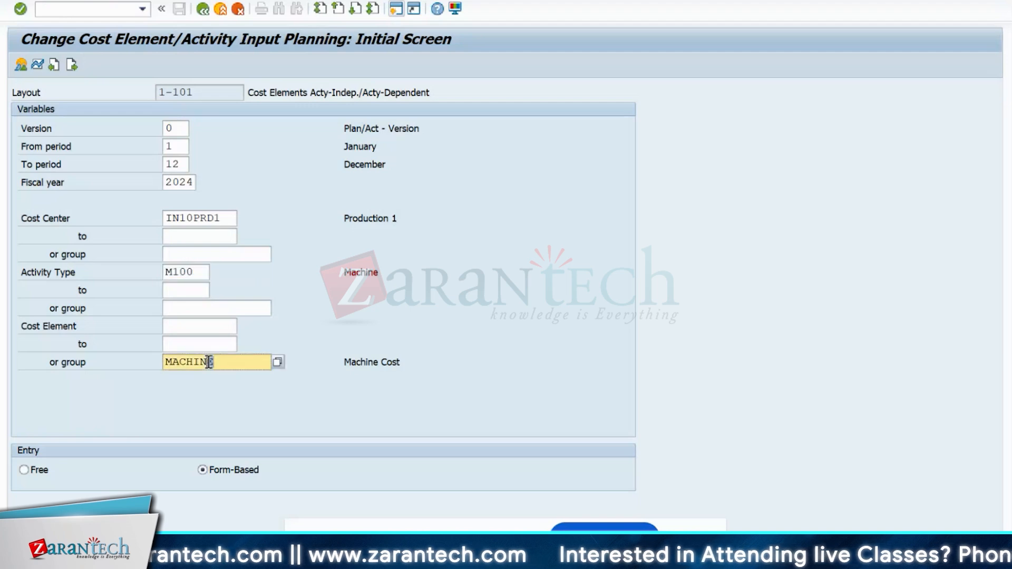
double_click(210, 361)
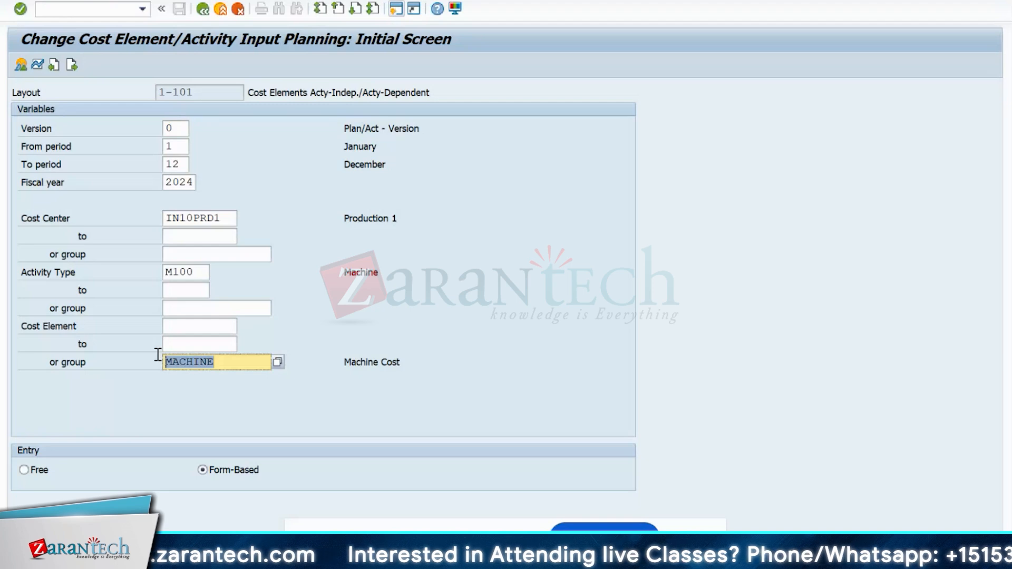
key("alt+Tab")
key("alt+Tab")
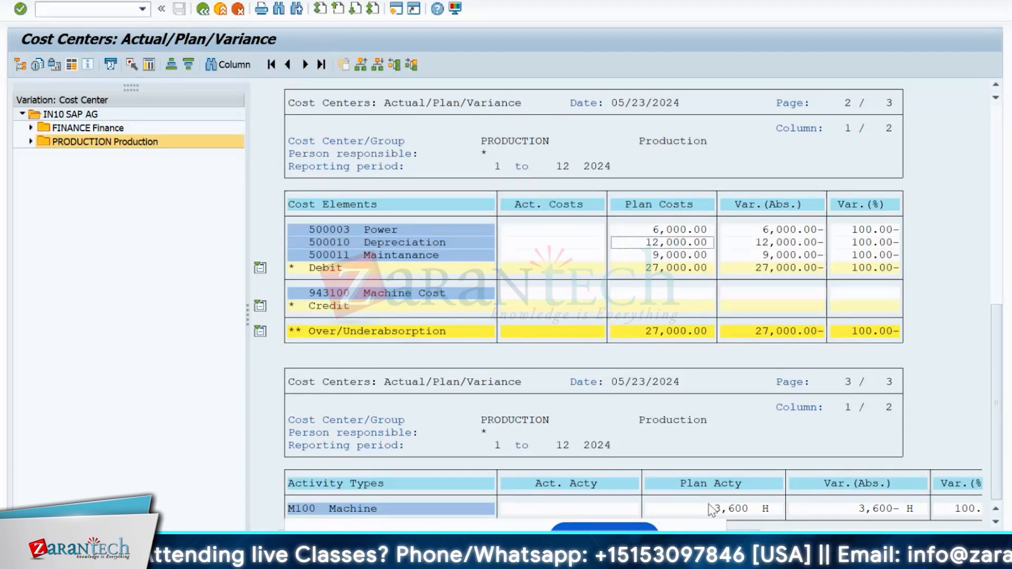
left_click(720, 512)
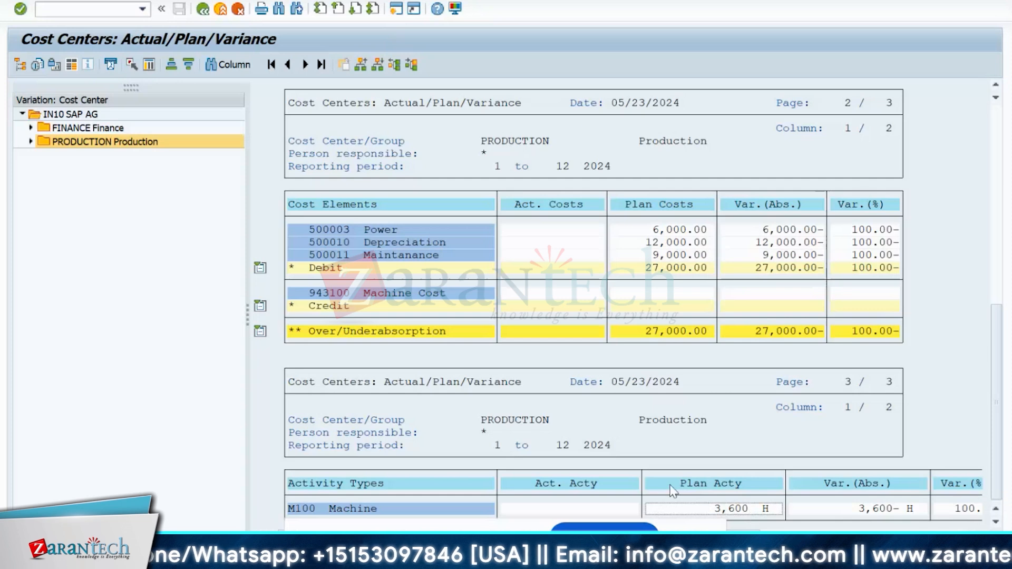
left_click(703, 270)
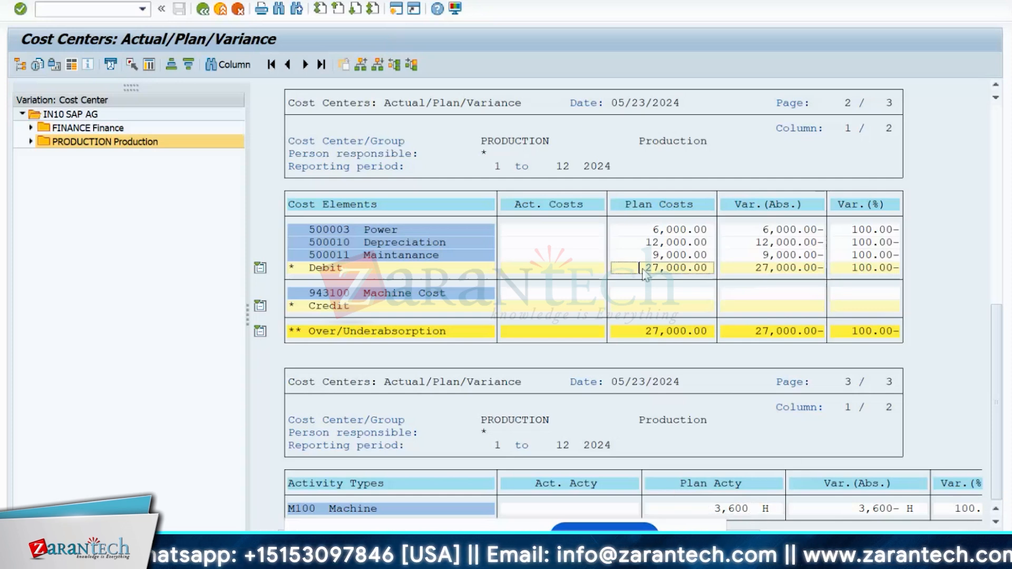
left_click(714, 508)
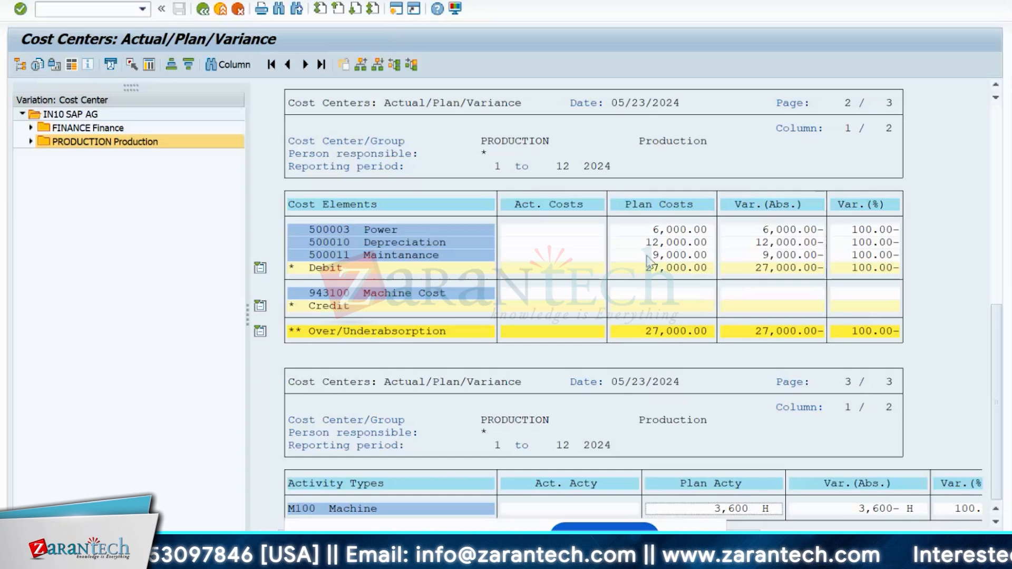
left_click(644, 269)
left_click(741, 509)
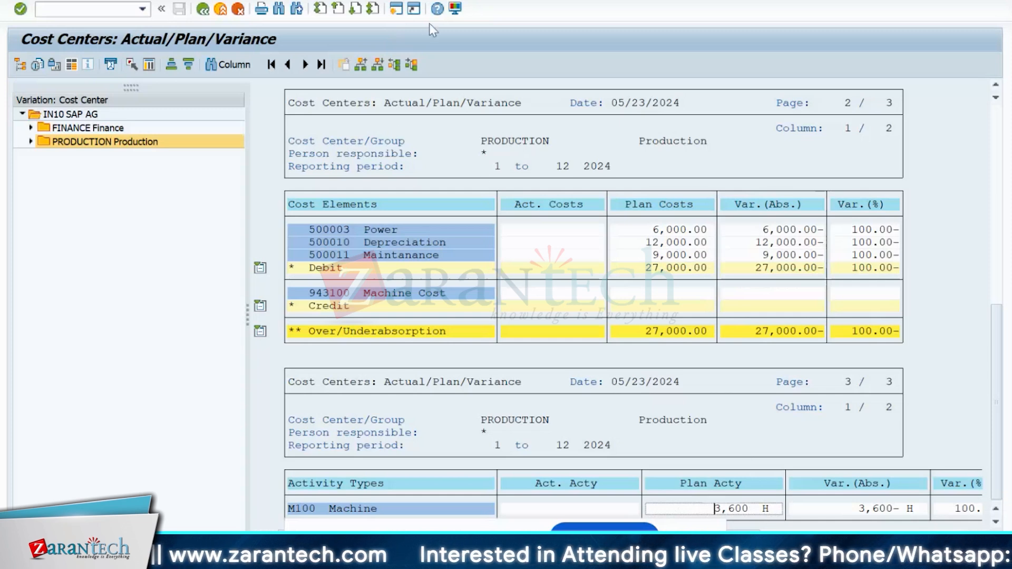
- Start KSPI in a new session and choose cost center group PRODUCTION
left_click(397, 9)
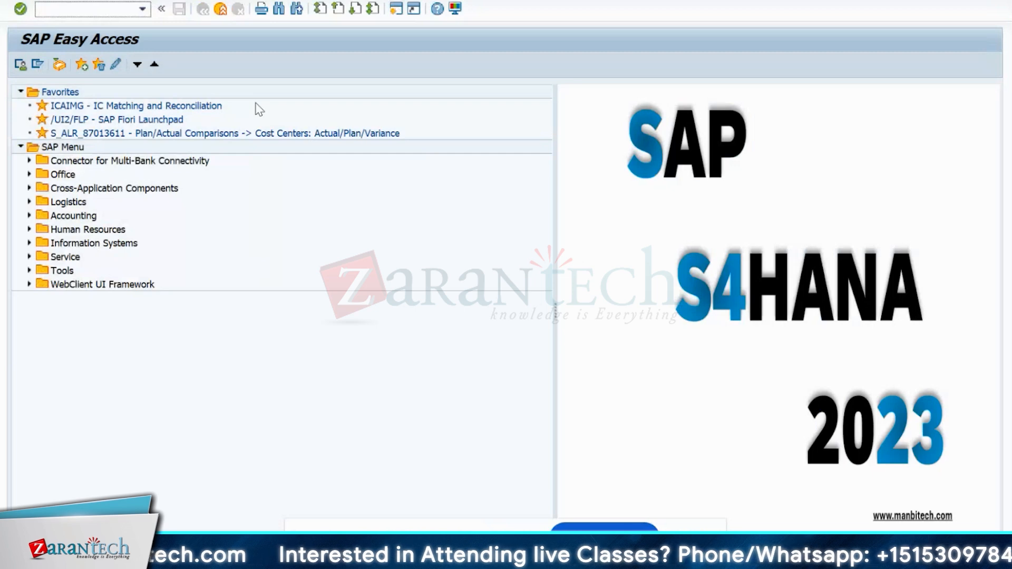
type("KSPi")
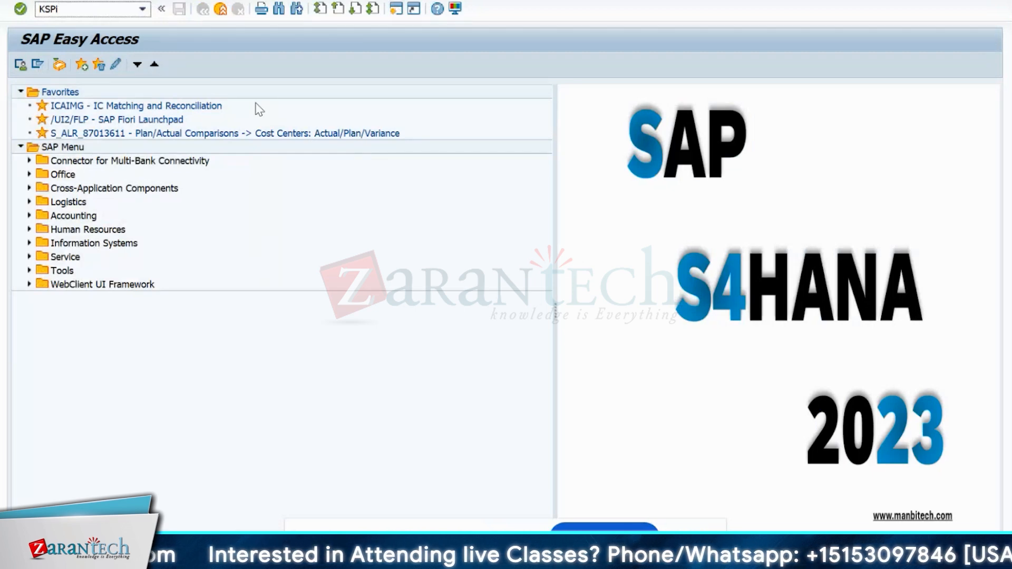
key("Return")
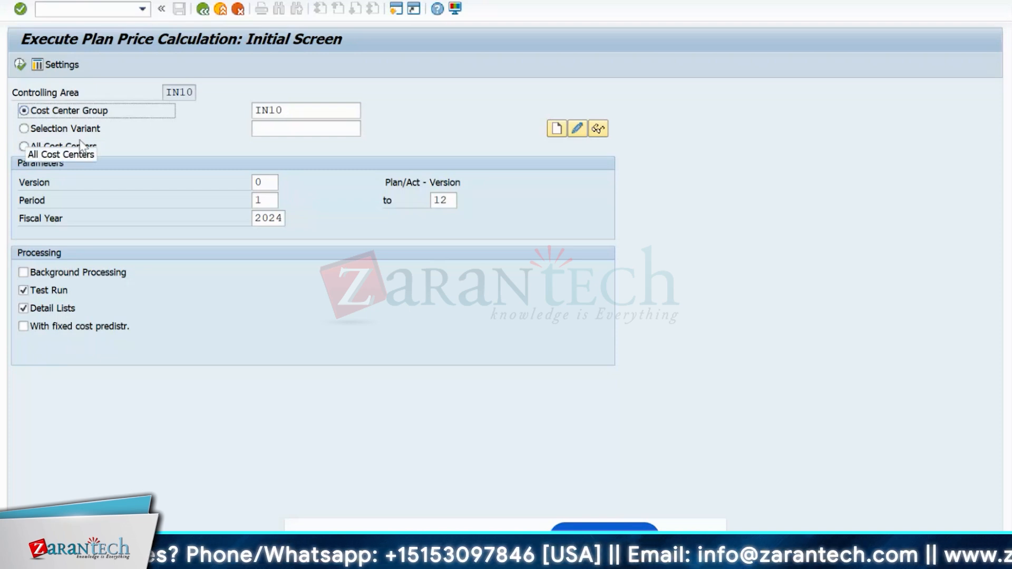
left_click(313, 112)
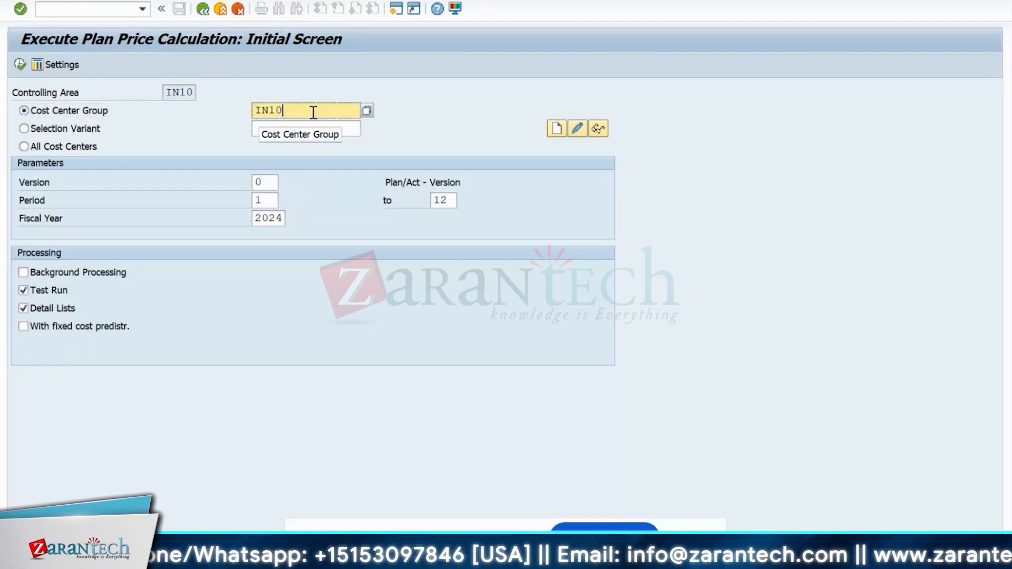
left_click(363, 112)
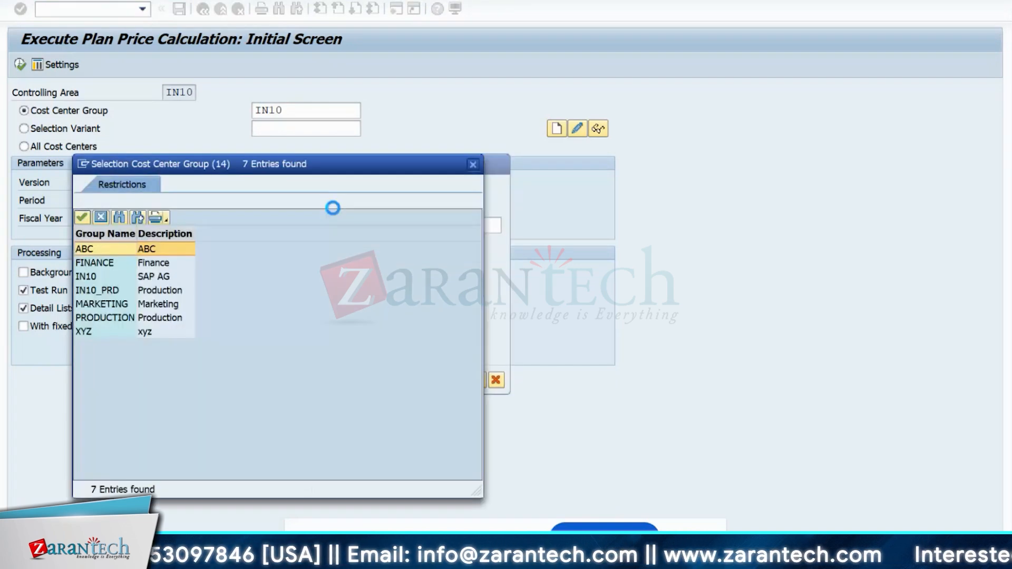
double_click(98, 319)
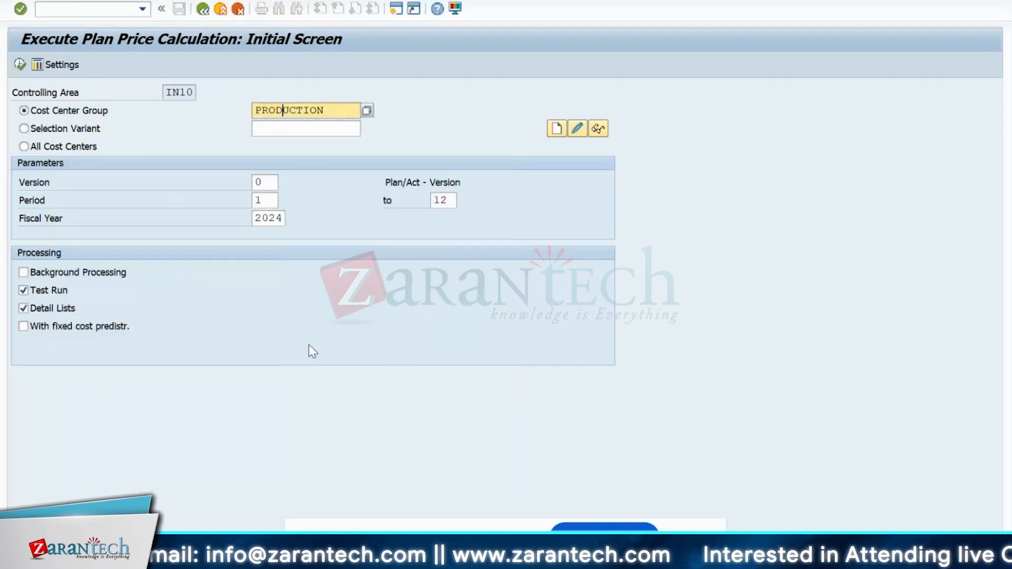
- Execute the test run and check M100's 3,600 quantity and 5,833.33 fixed price
key("F8")
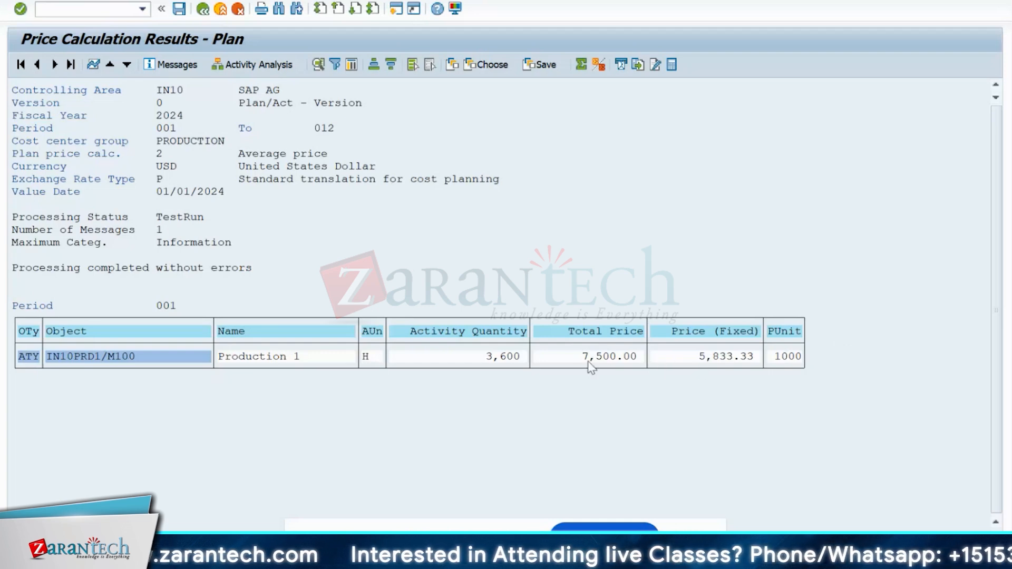
left_click(696, 359)
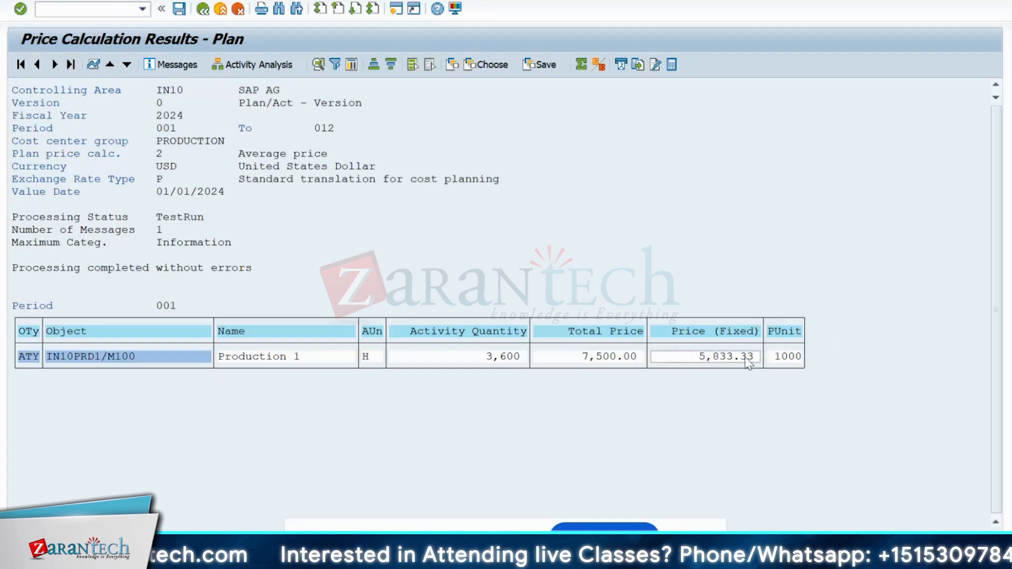
left_click(480, 360)
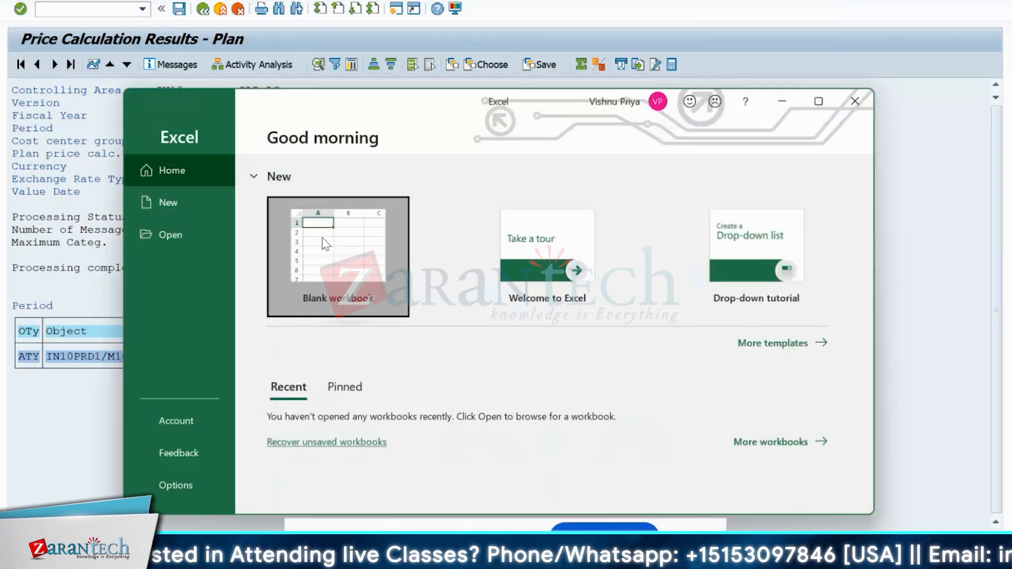
- In a blank Excel workbook, enter 27000 in F7 and 3600 in F8
left_click(323, 237)
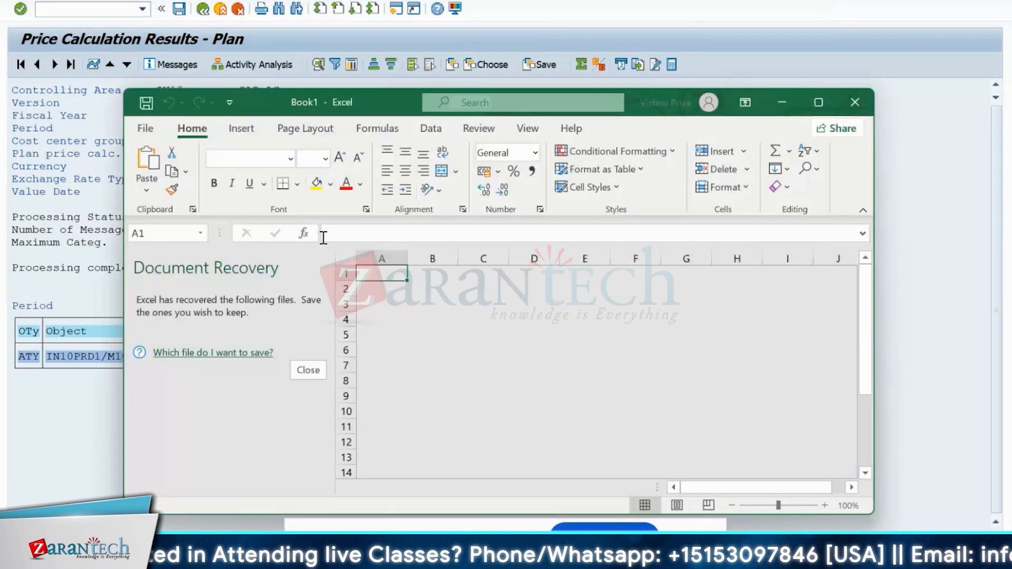
left_click(822, 103)
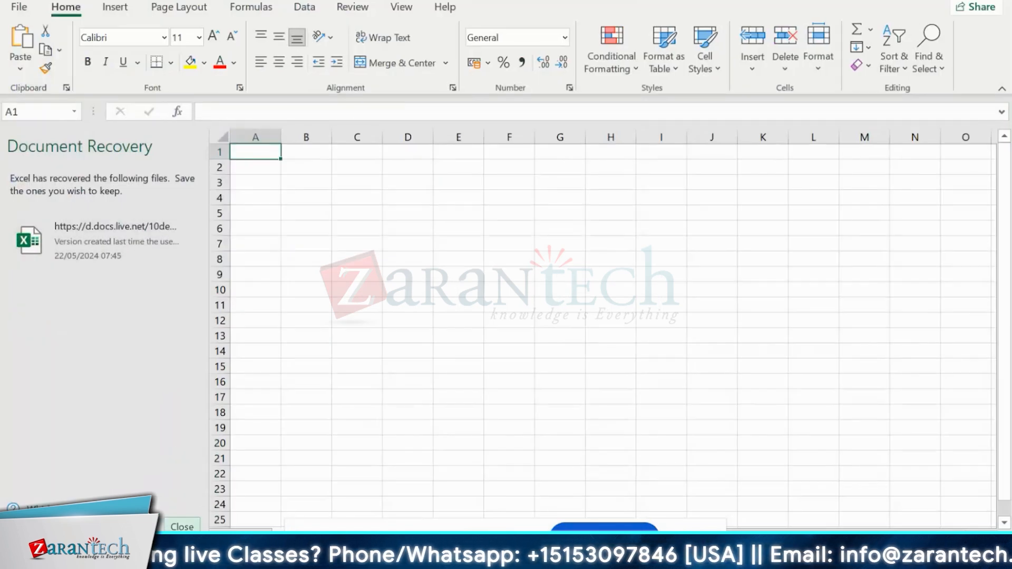
left_click(182, 527)
left_click(284, 240)
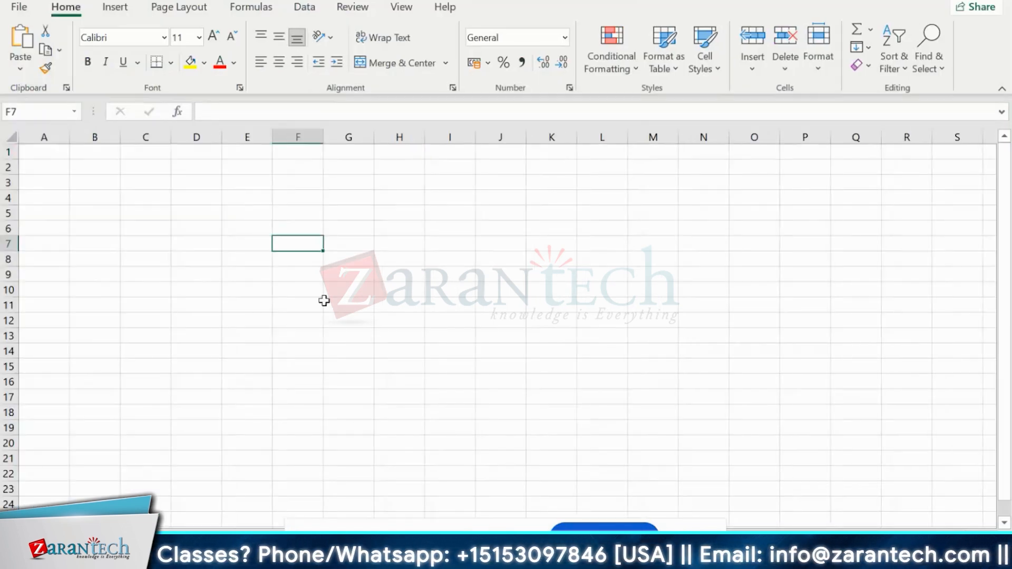
type("27")
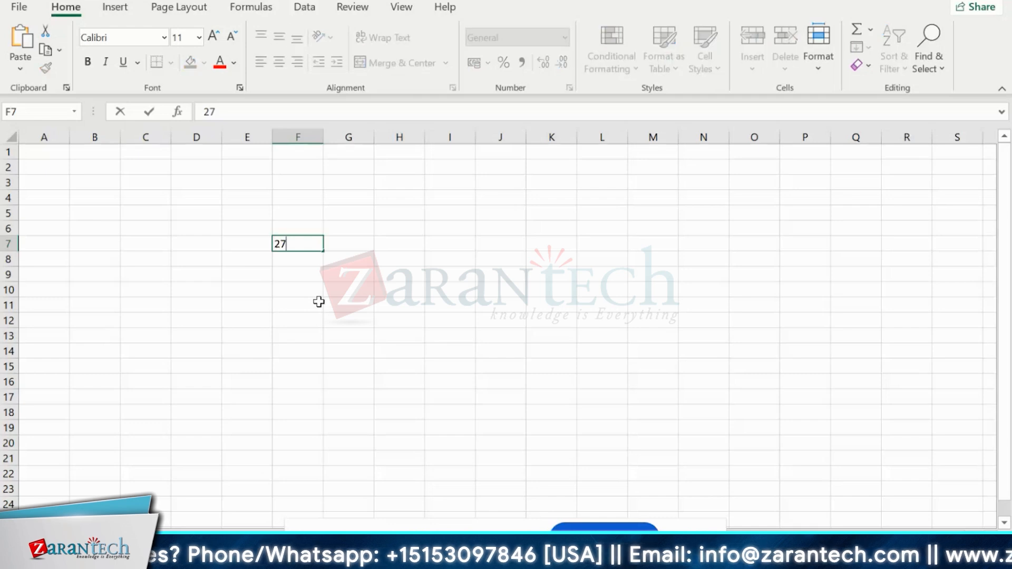
type("00")
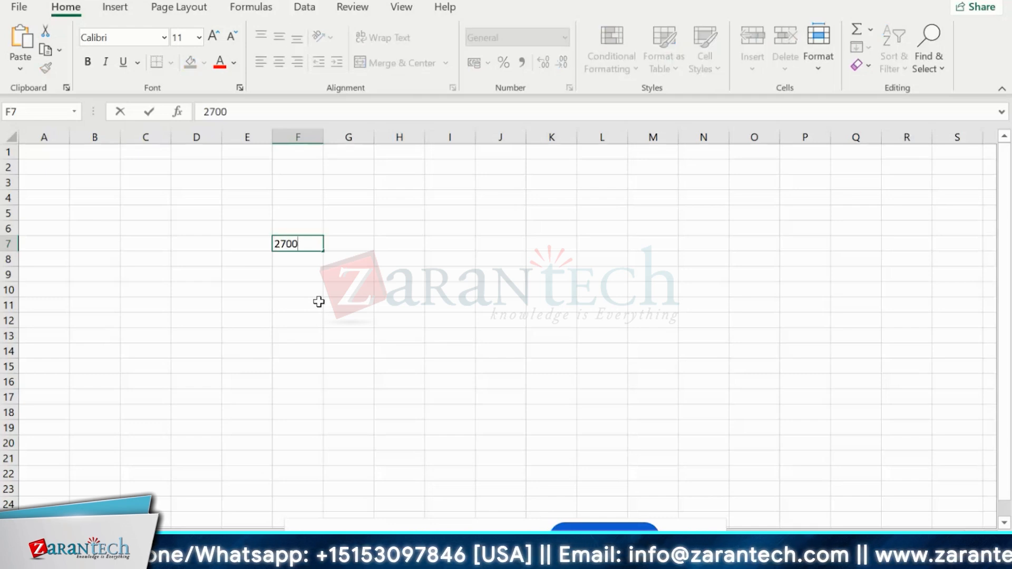
type("0")
key("Return")
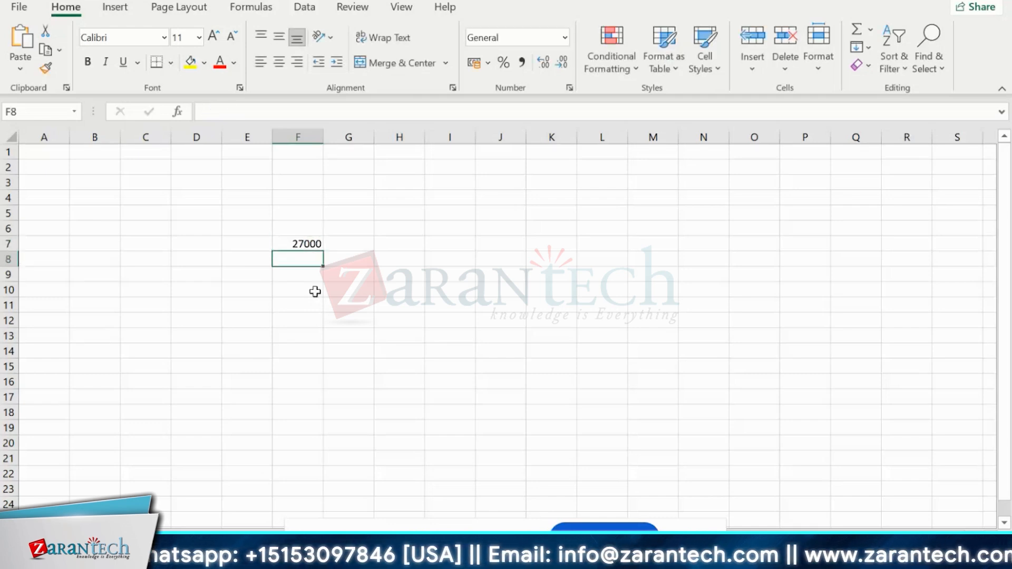
key("BackSpace")
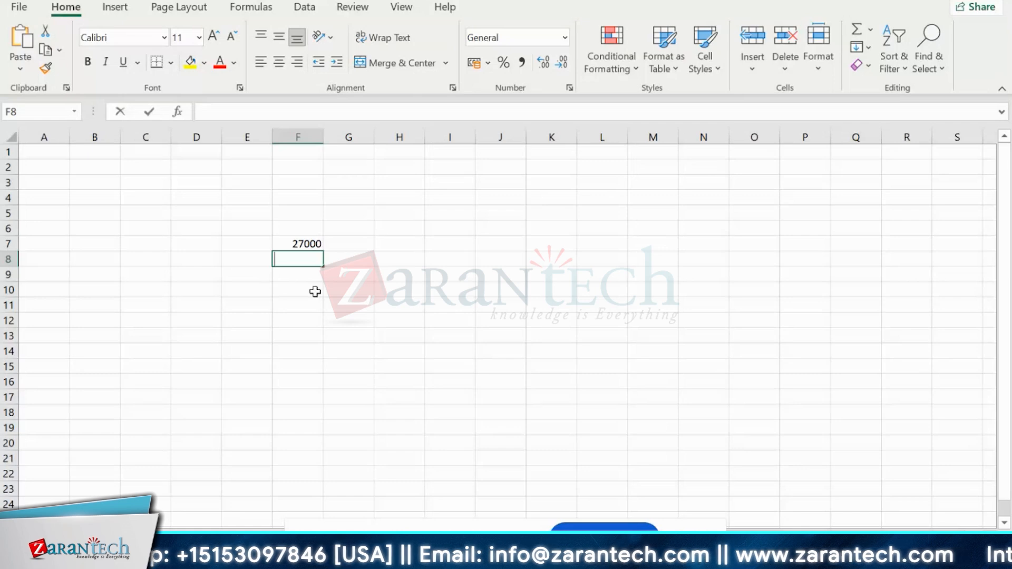
type("3600")
left_click(316, 292)
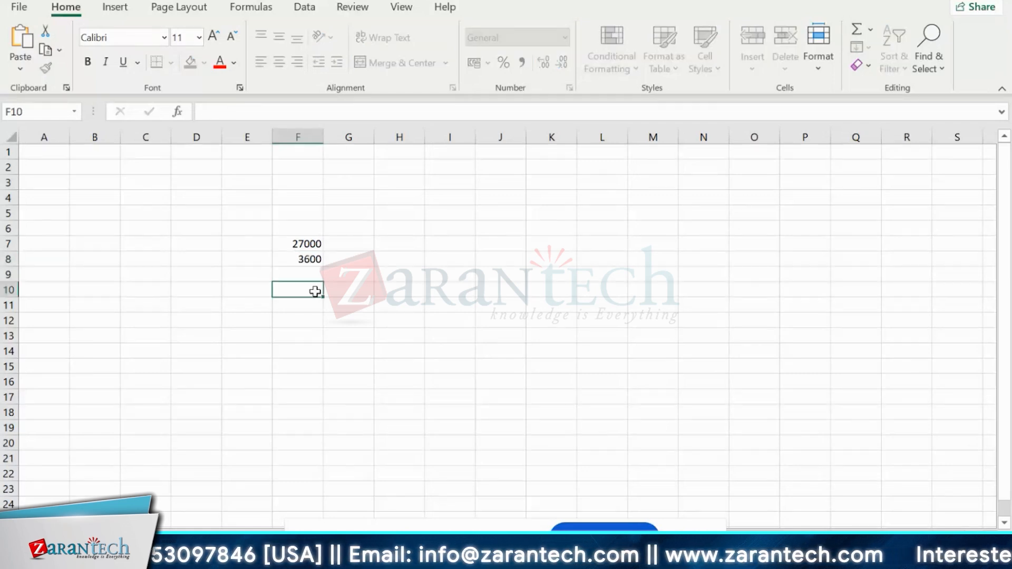
- Enter =F7/F8 in F10 to get 7.5, then return to SAP
type("+")
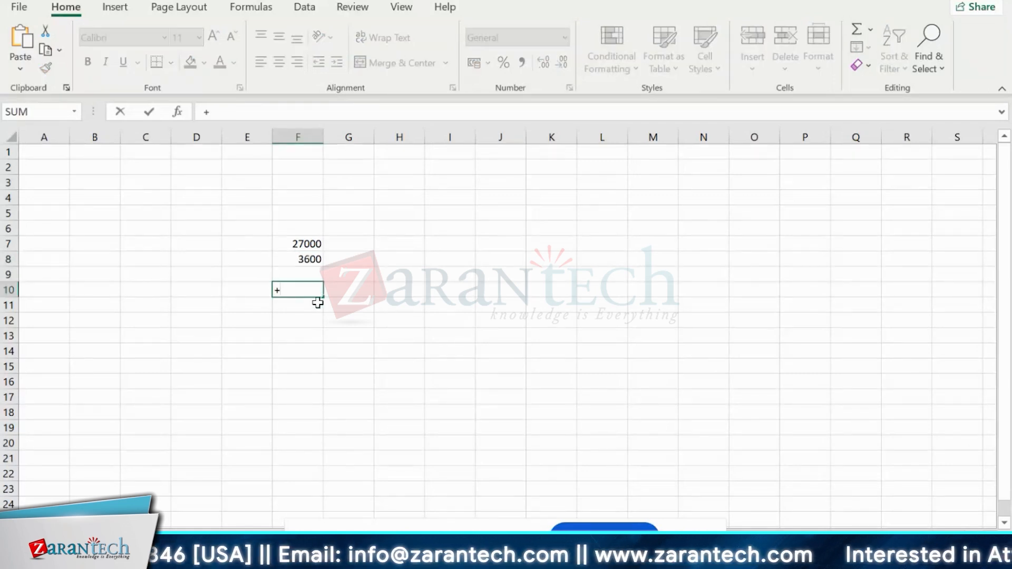
key("Escape")
type("=")
left_click(311, 244)
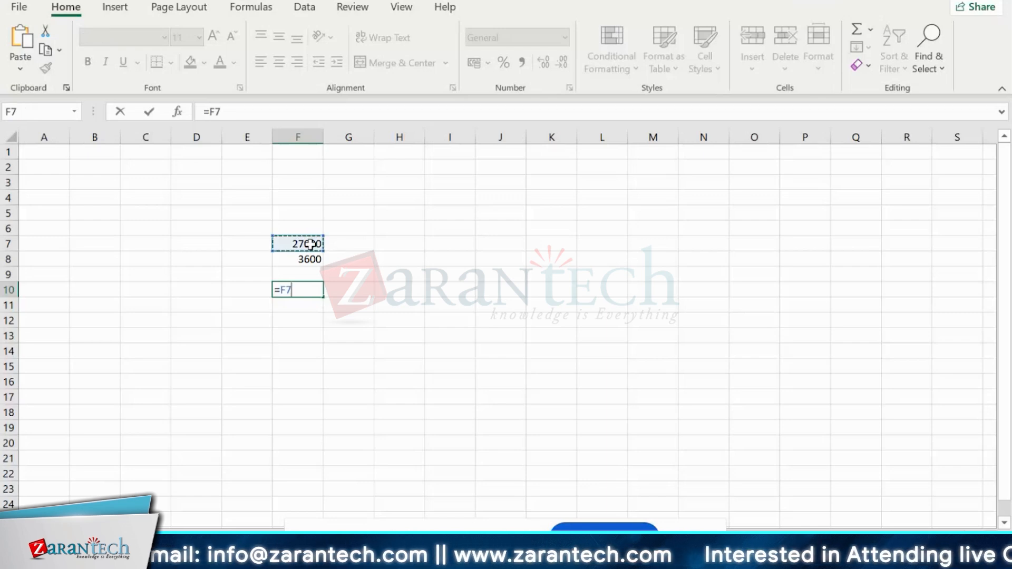
type("/")
left_click(311, 260)
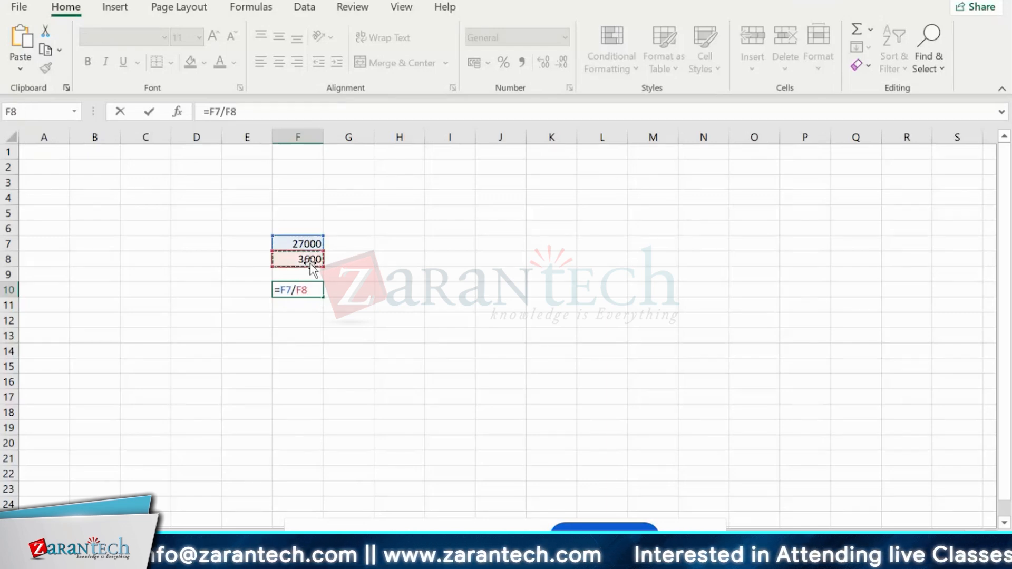
key("Return")
left_click(315, 287)
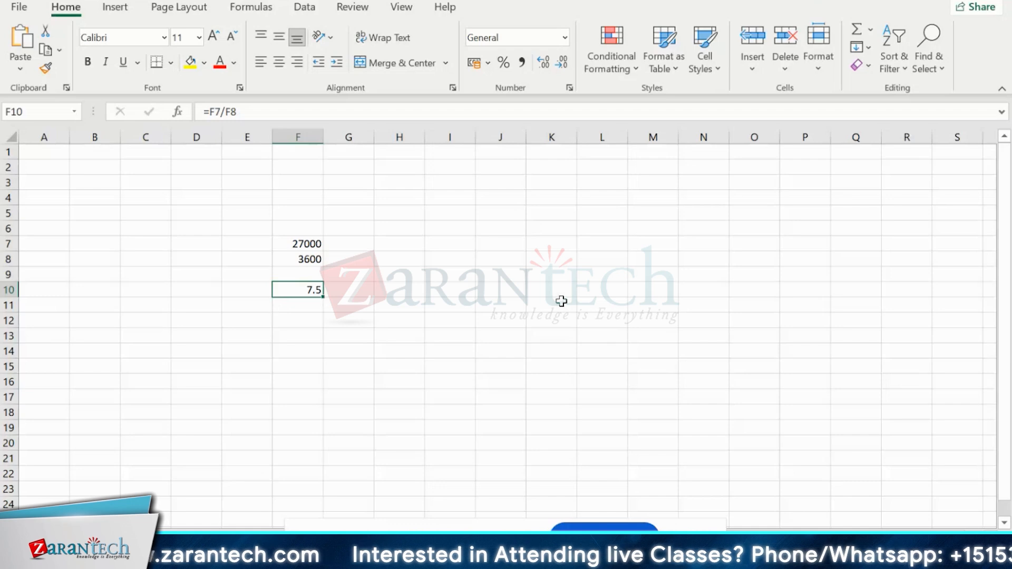
key("alt+Tab")
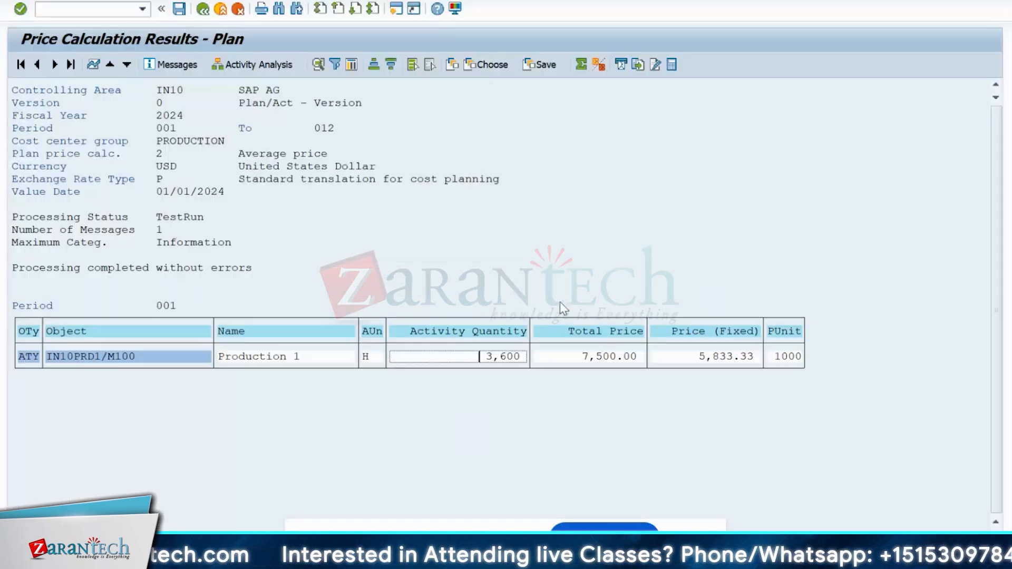
- Review the 7,500.00 total price per 1000 units, then leave the results
left_click(583, 357)
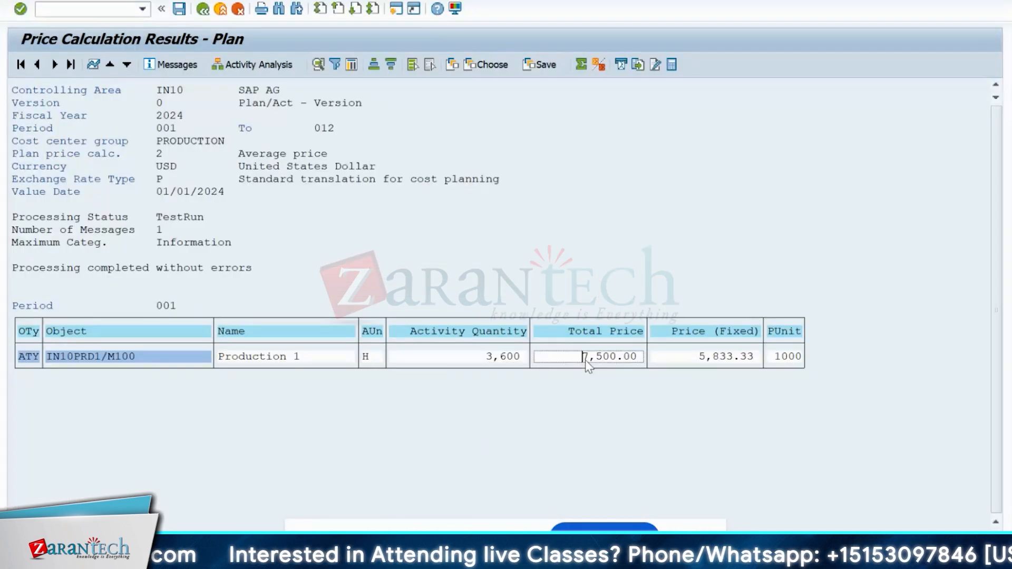
left_click(639, 358)
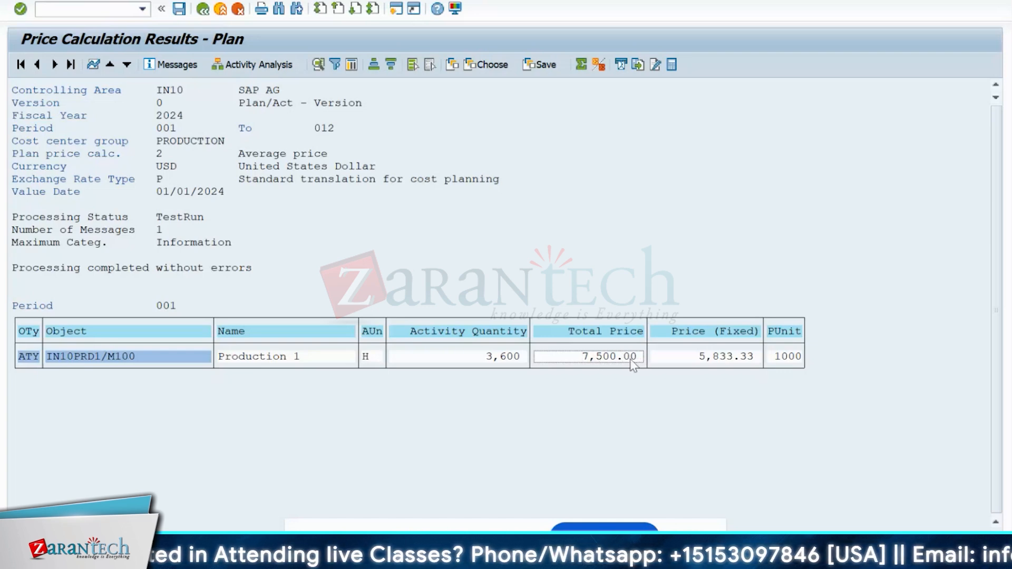
left_click(773, 358)
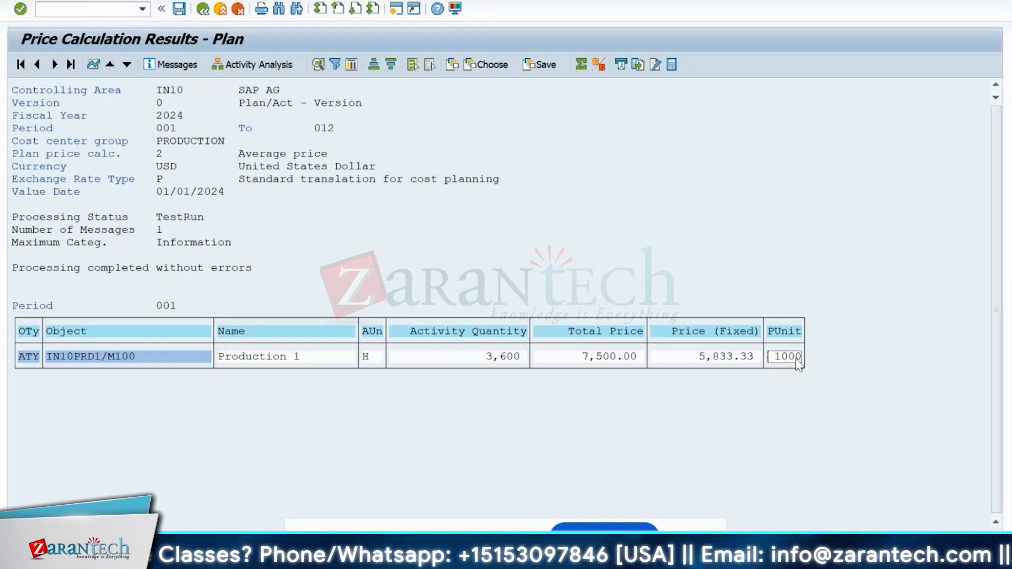
left_click(584, 359)
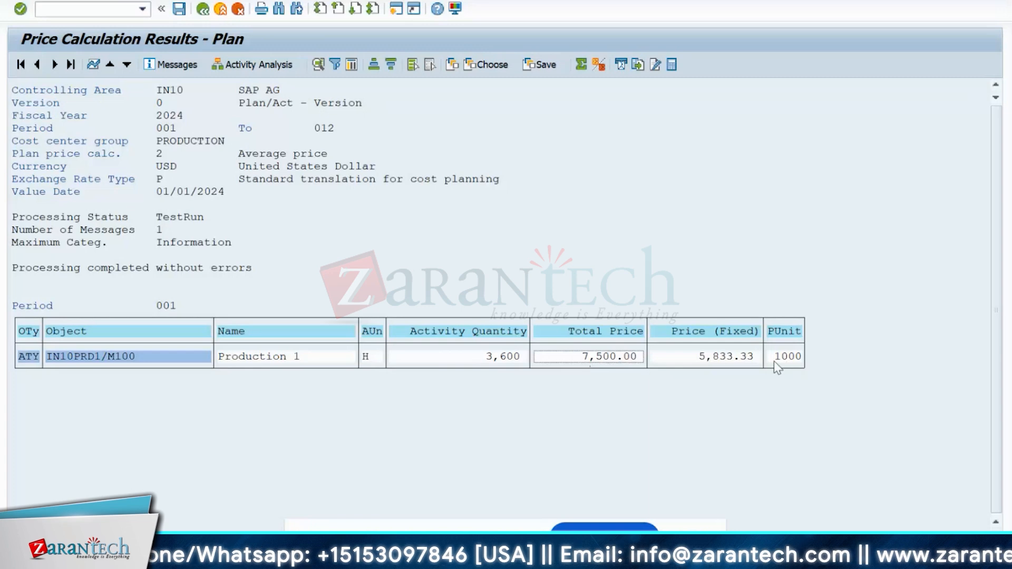
left_click(584, 359)
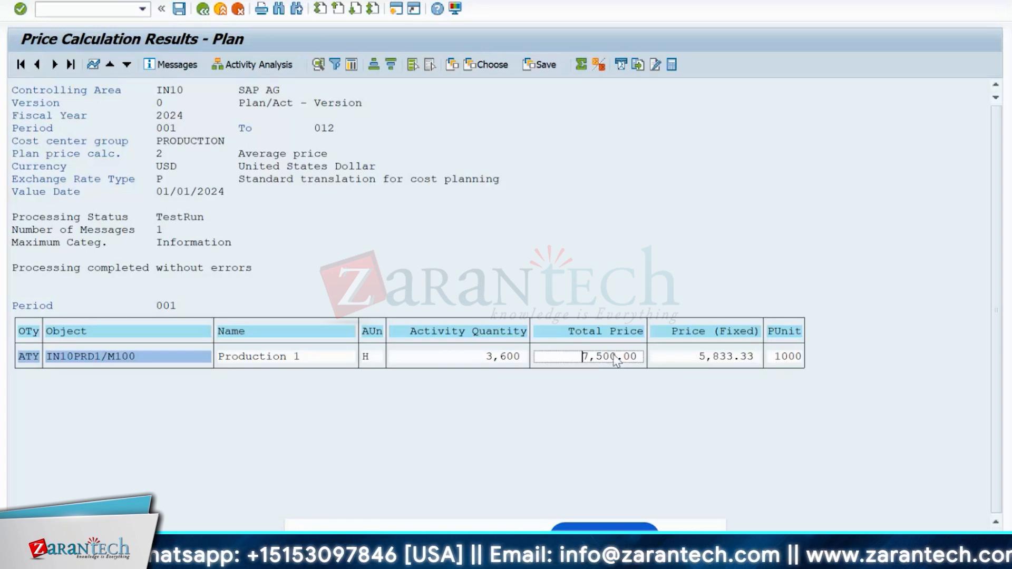
double_click(620, 357)
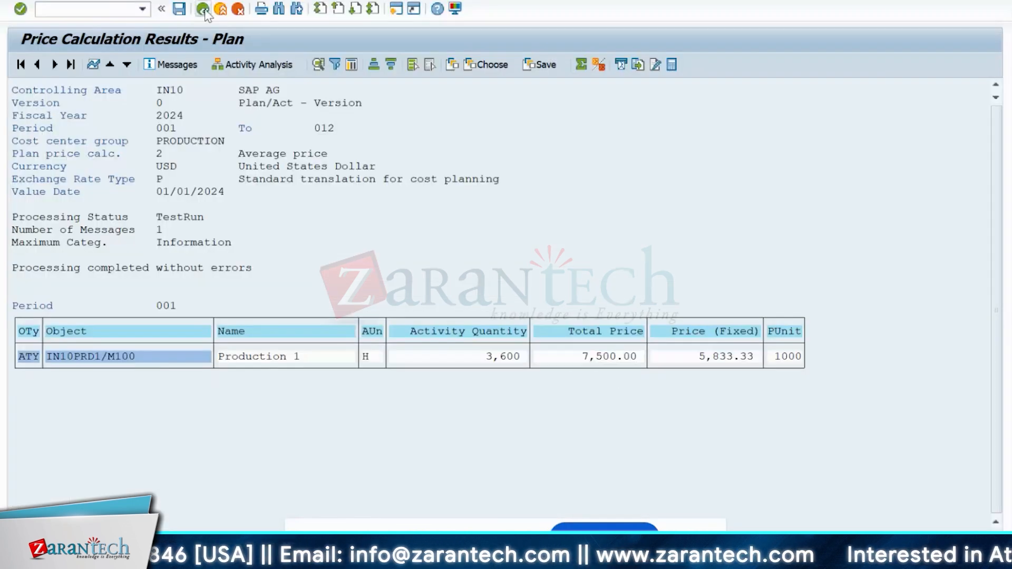
left_click(203, 10)
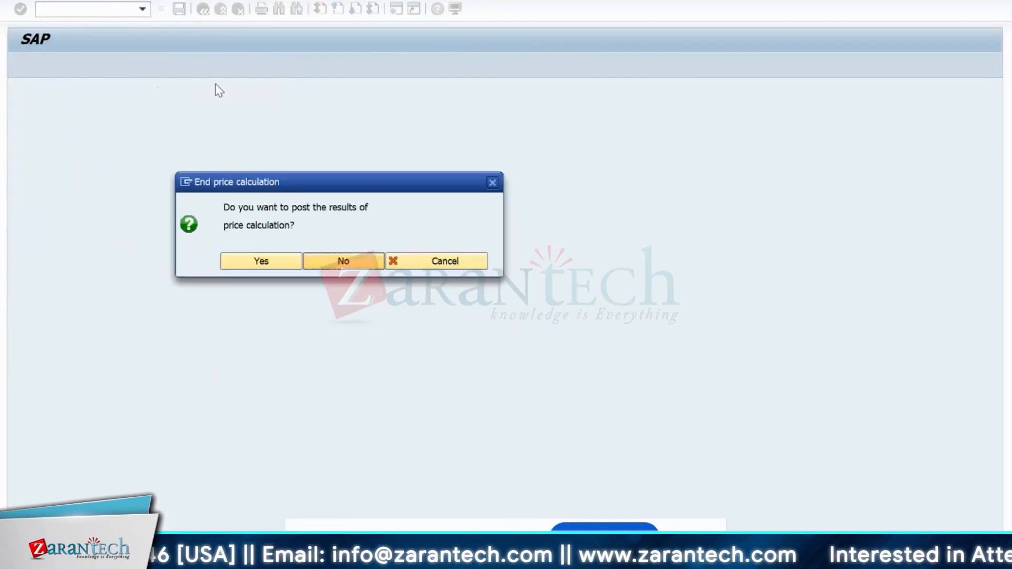
- Decline posting and save the Not optimized price-unit setting
left_click(340, 268)
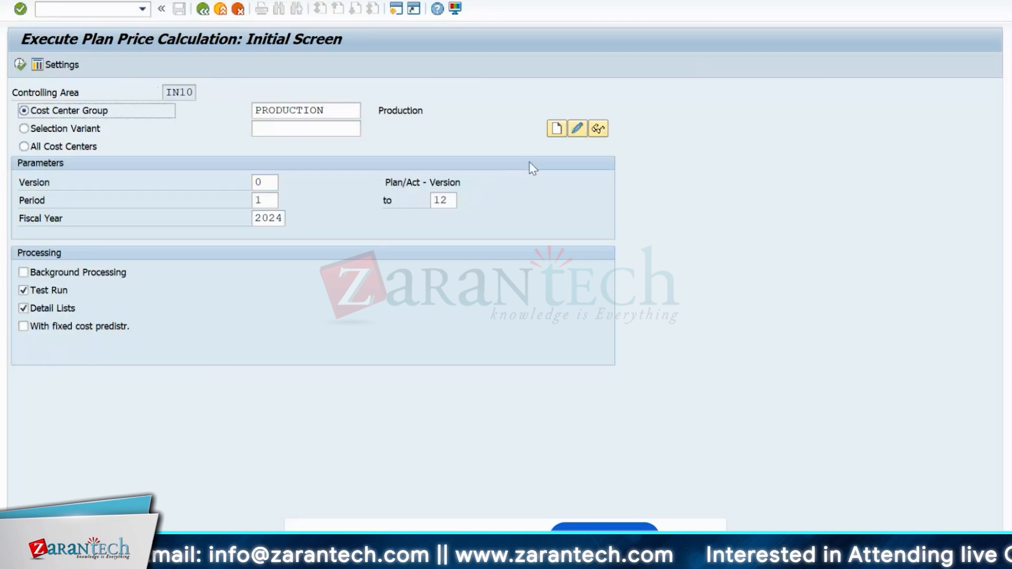
left_click(62, 65)
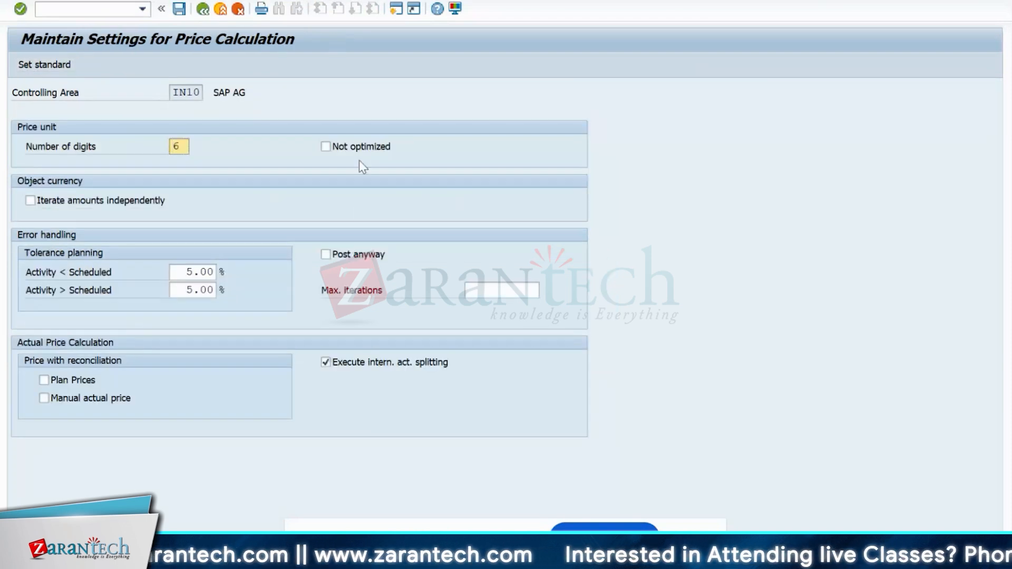
left_click(360, 149)
left_click(179, 9)
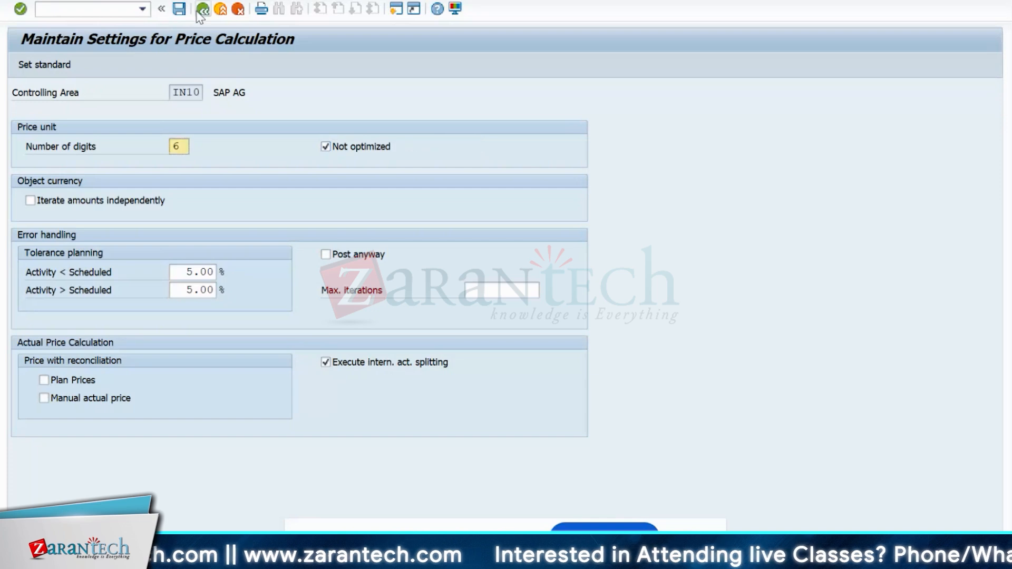
left_click(203, 9)
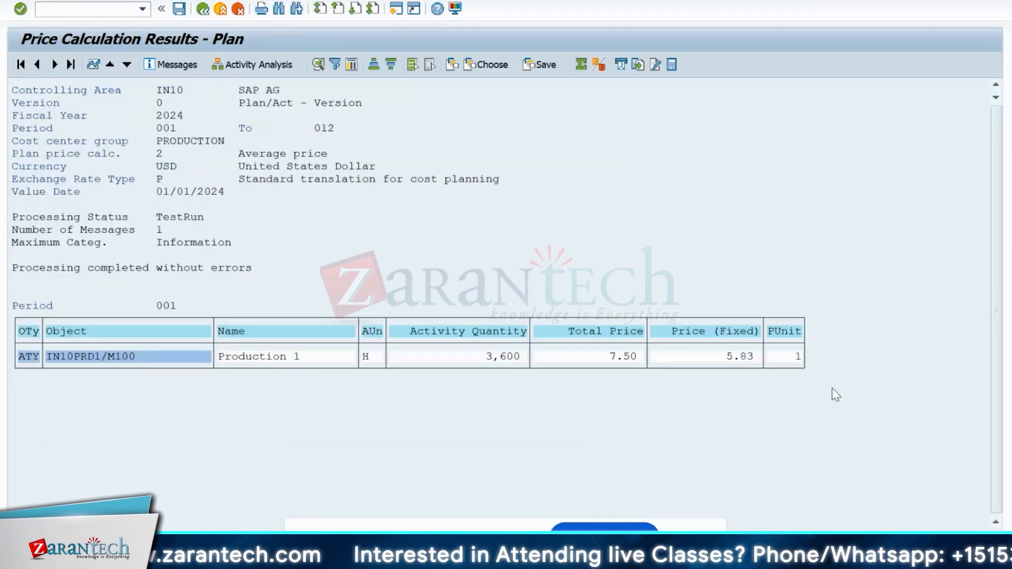
- Review M100's 3,600 quantity, 7.50 total and 5.83 fixed price per unit 1, and open Change Layout
left_click(601, 358)
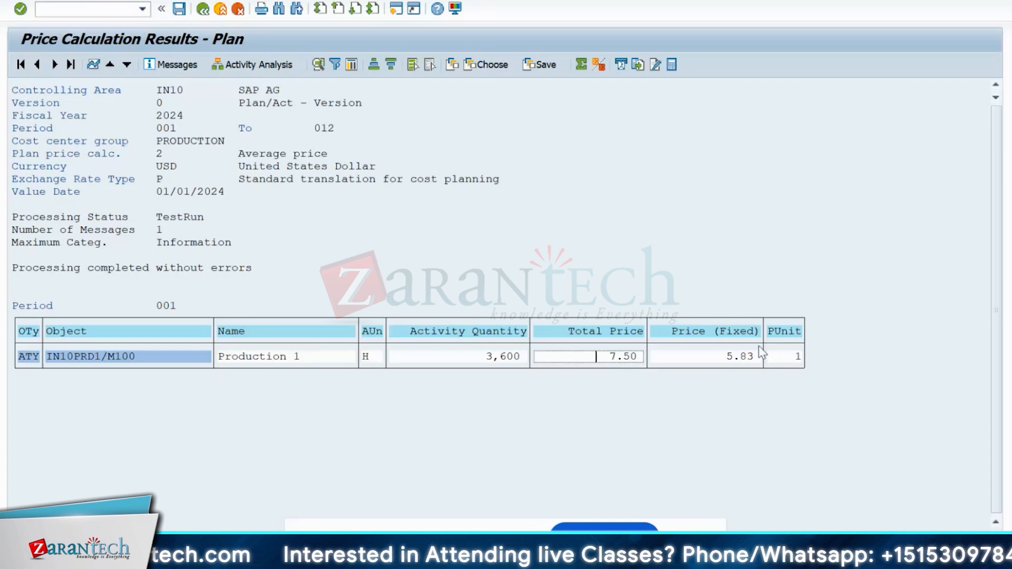
left_click(793, 359)
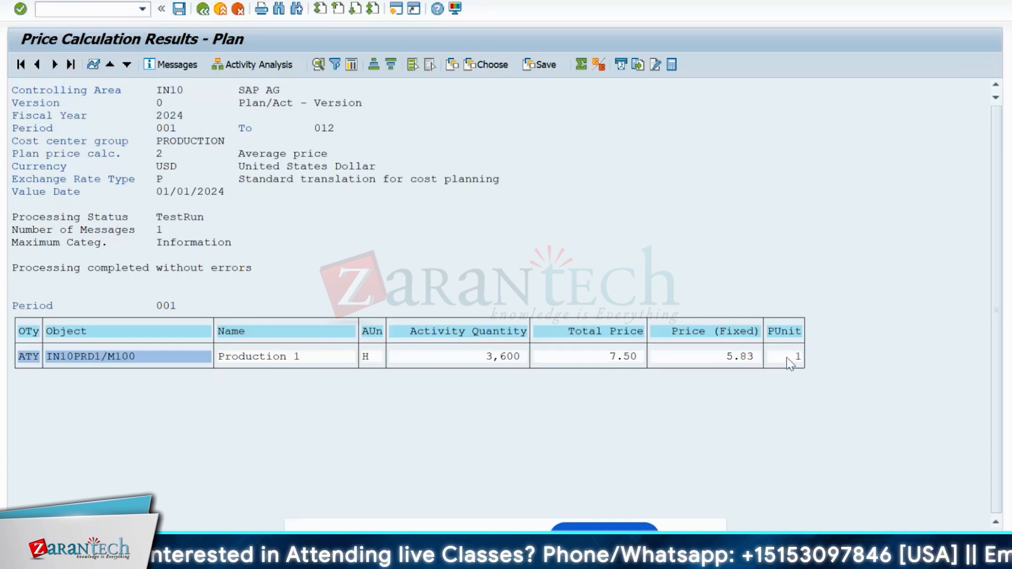
left_click(786, 358)
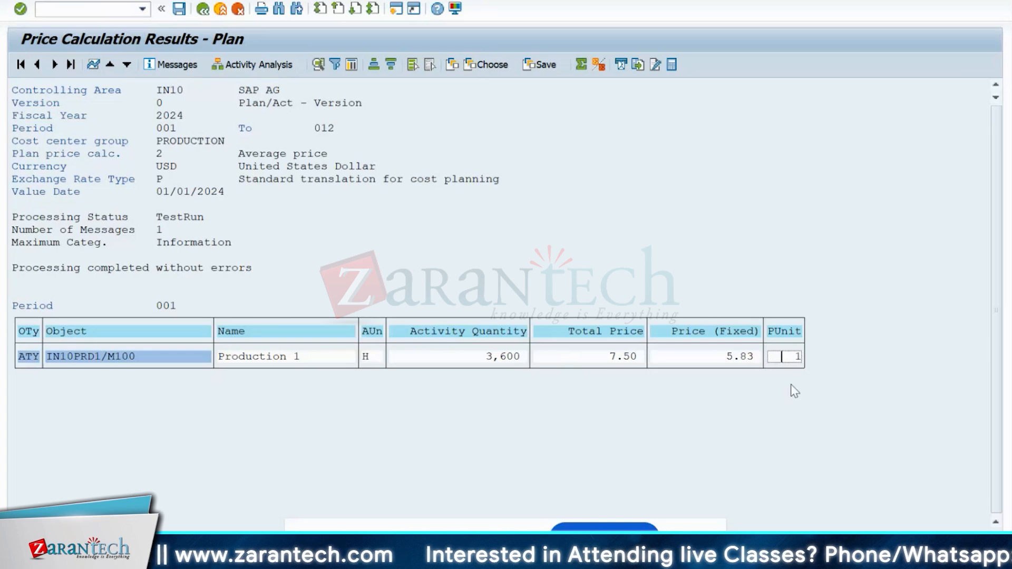
left_click(475, 360)
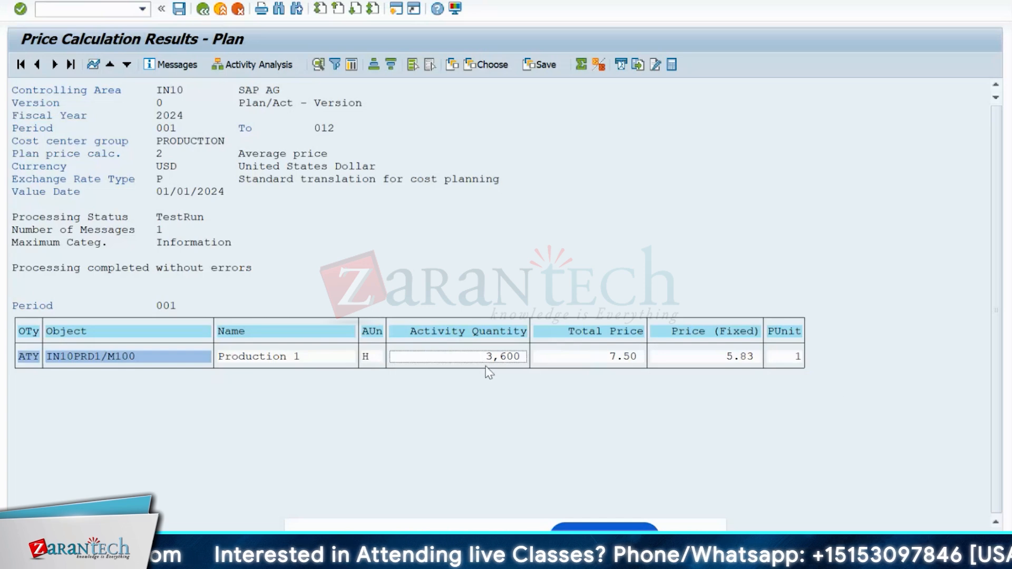
left_click(783, 363)
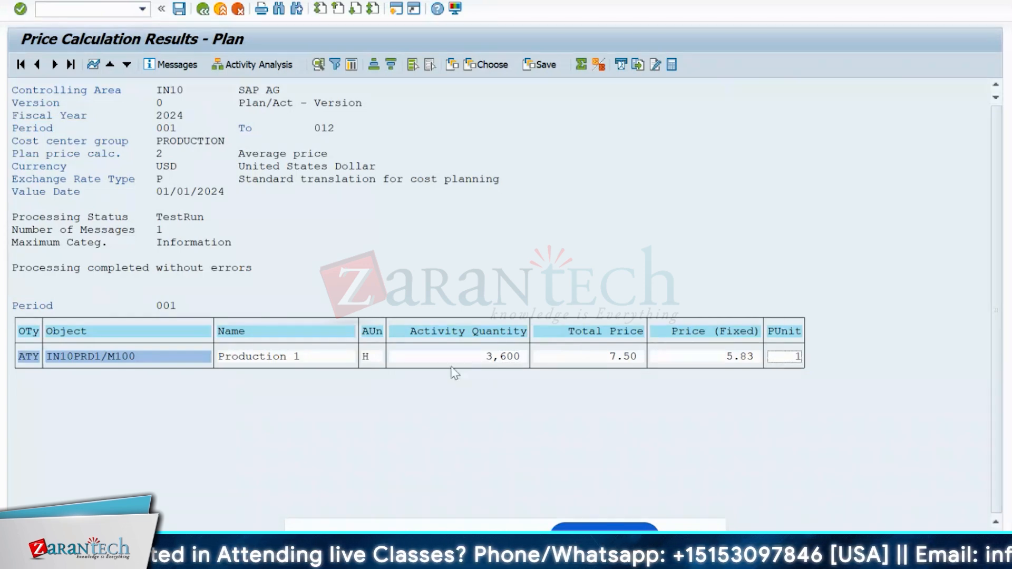
left_click(611, 358)
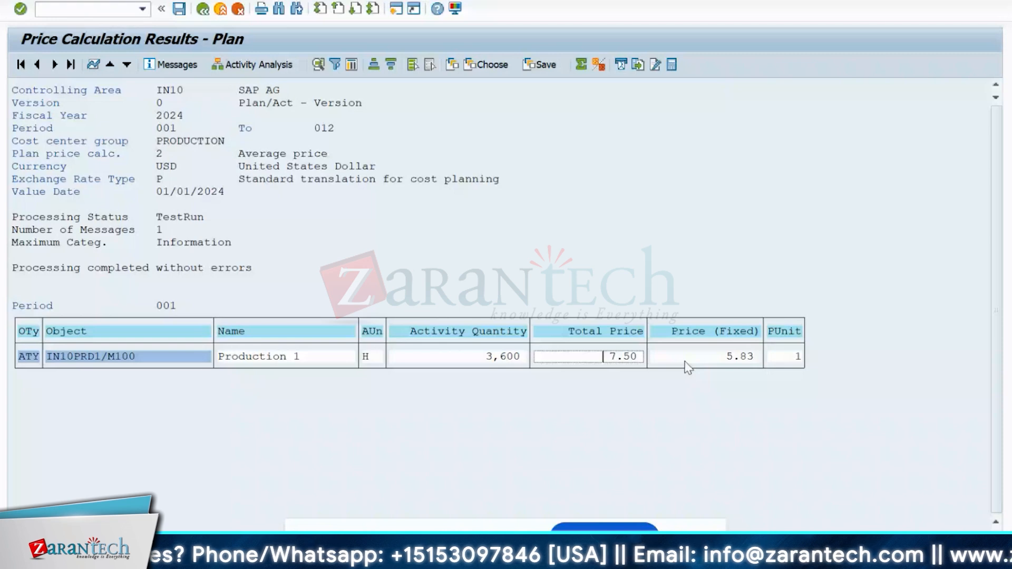
left_click(745, 359)
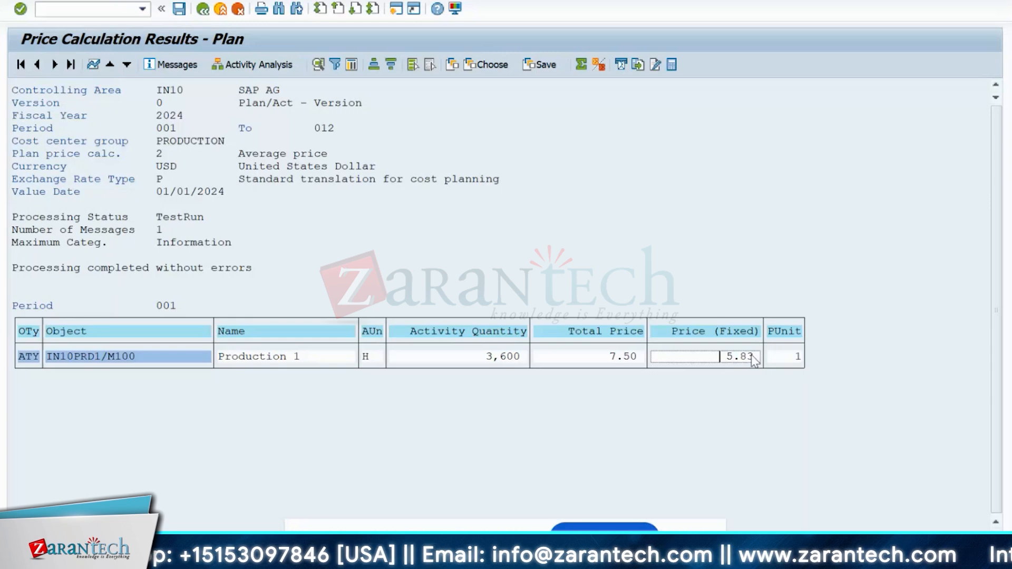
left_click(453, 64)
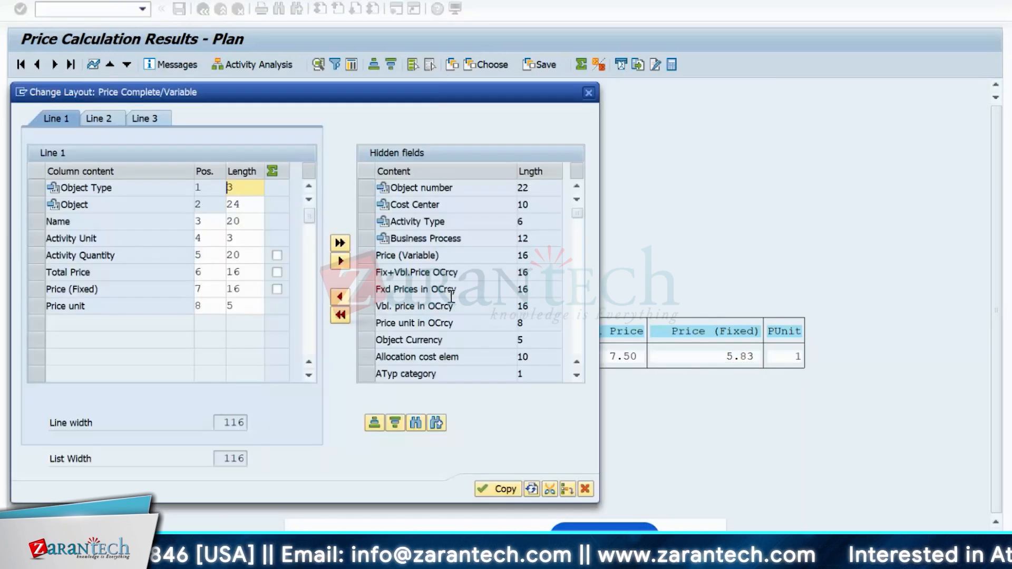
- Add Vbl. price in OCrcy and Object Currency columns, showing variable price 1.67 beside fixed 5.83
left_click(386, 308)
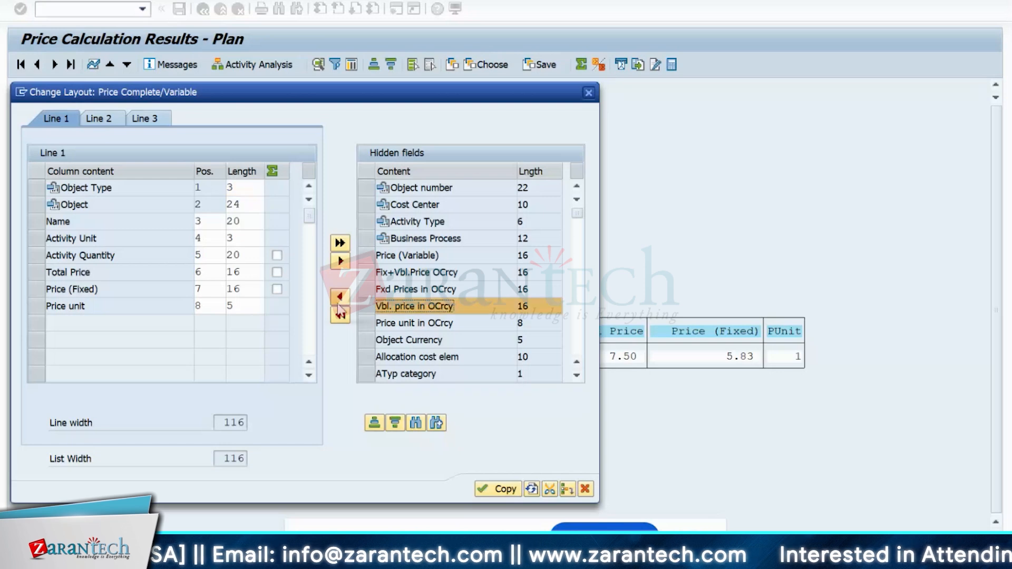
left_click(340, 297)
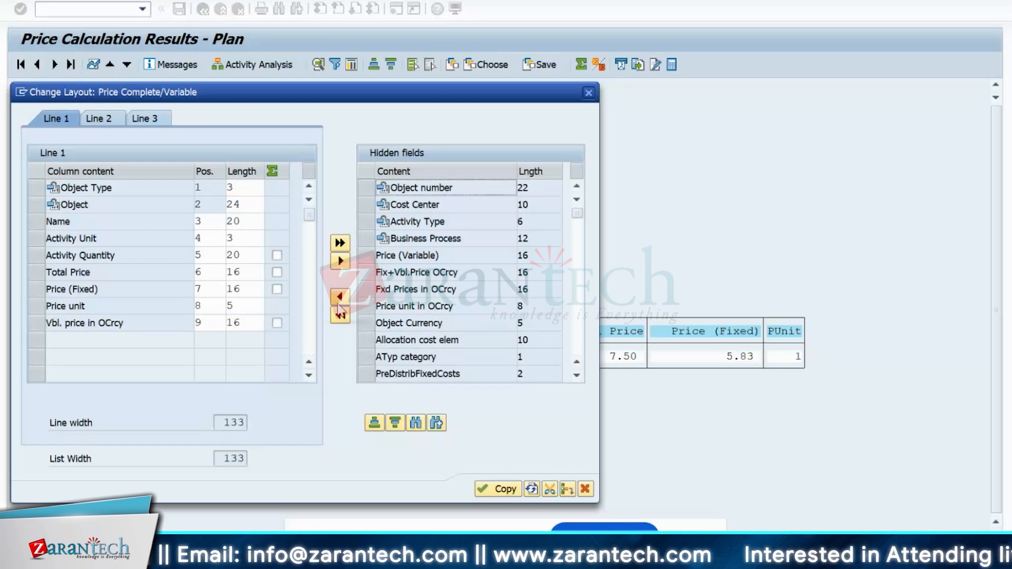
left_click(373, 323)
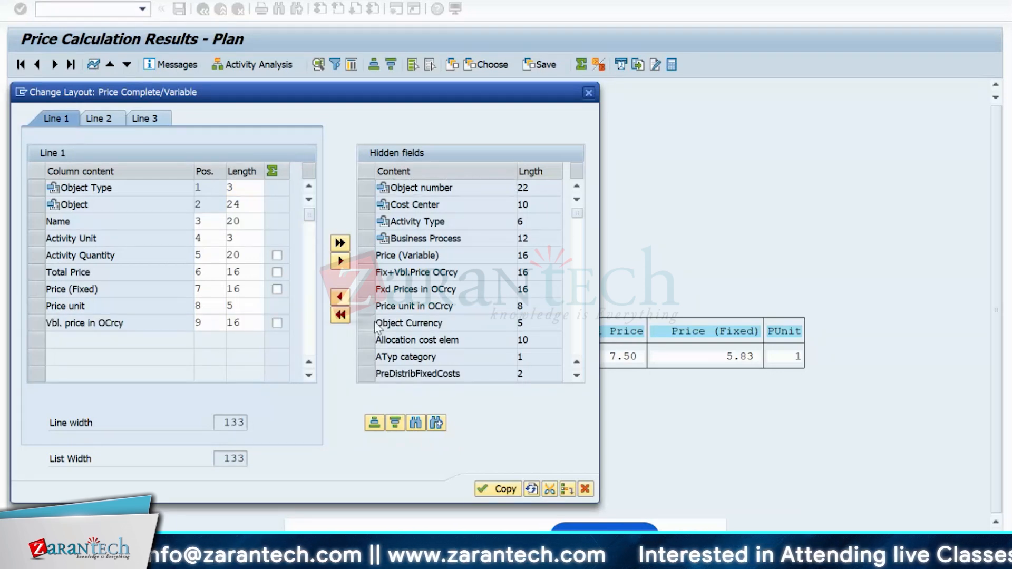
left_click(347, 297)
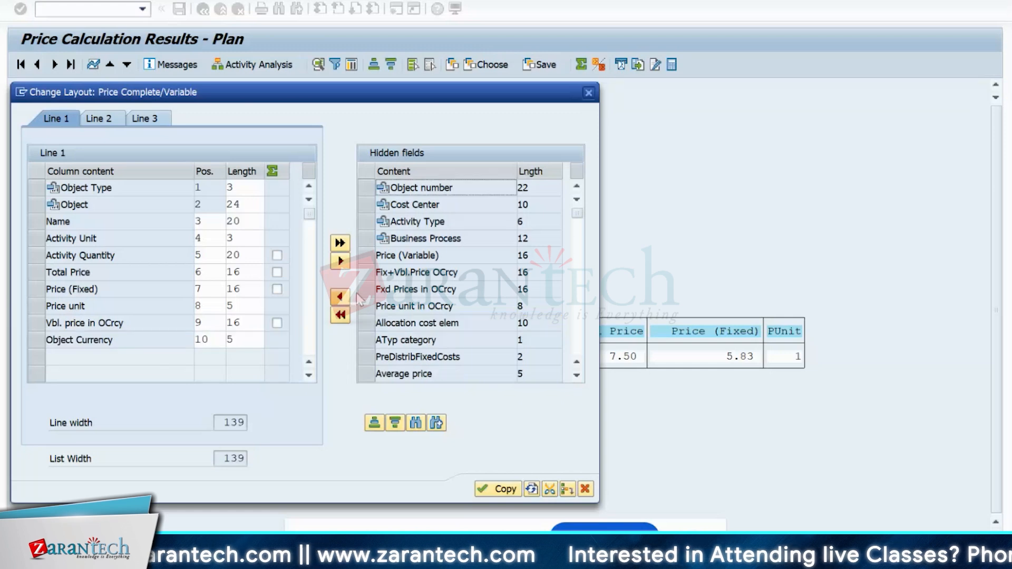
scroll(466, 316, "down", 1)
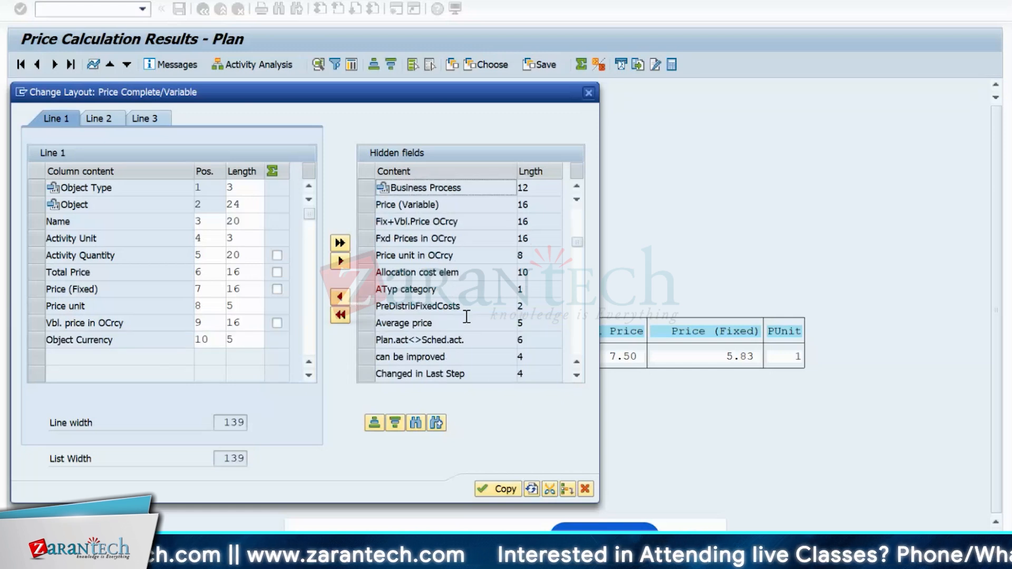
left_click(498, 489)
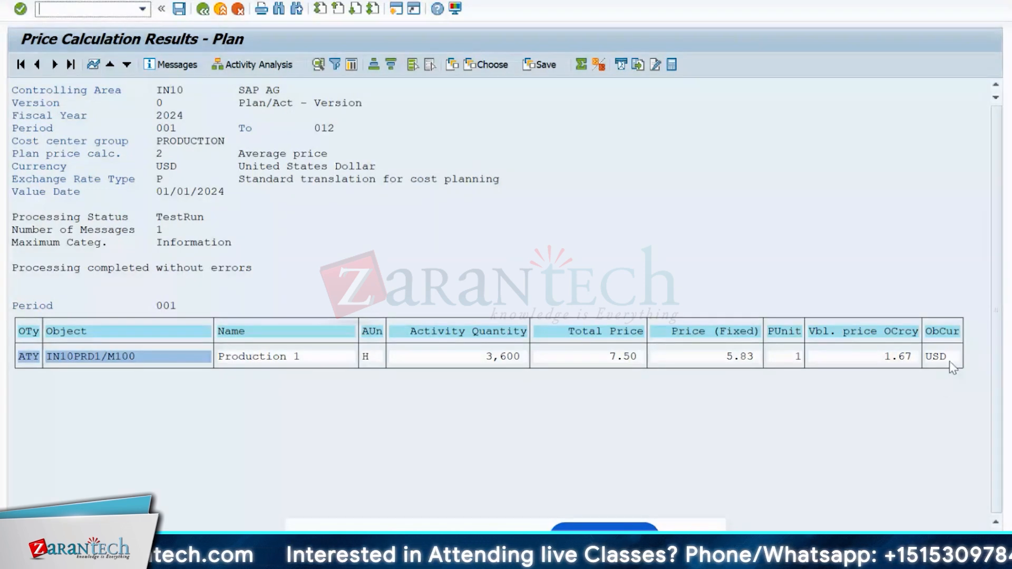
left_click(742, 360)
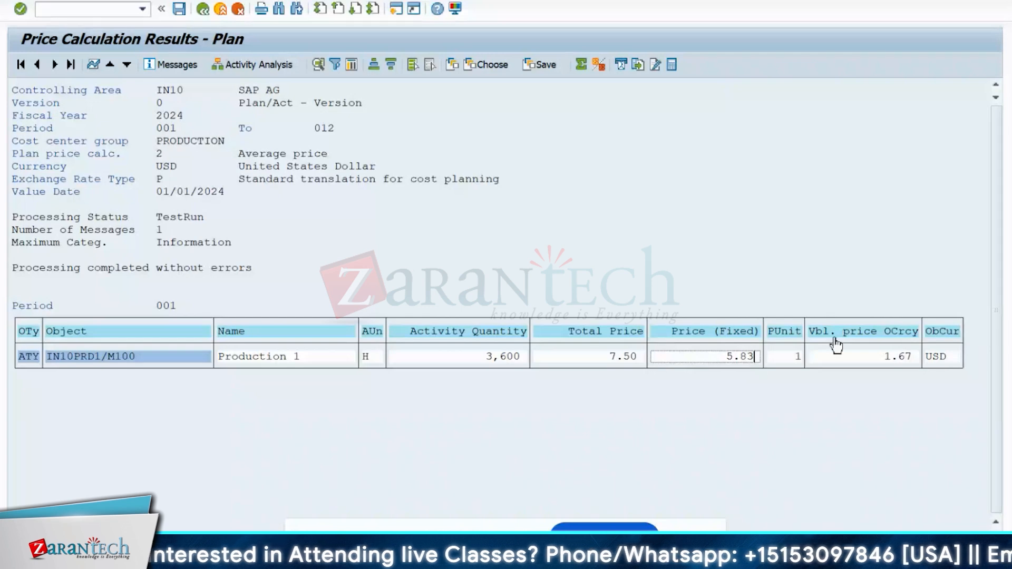
left_click(882, 359)
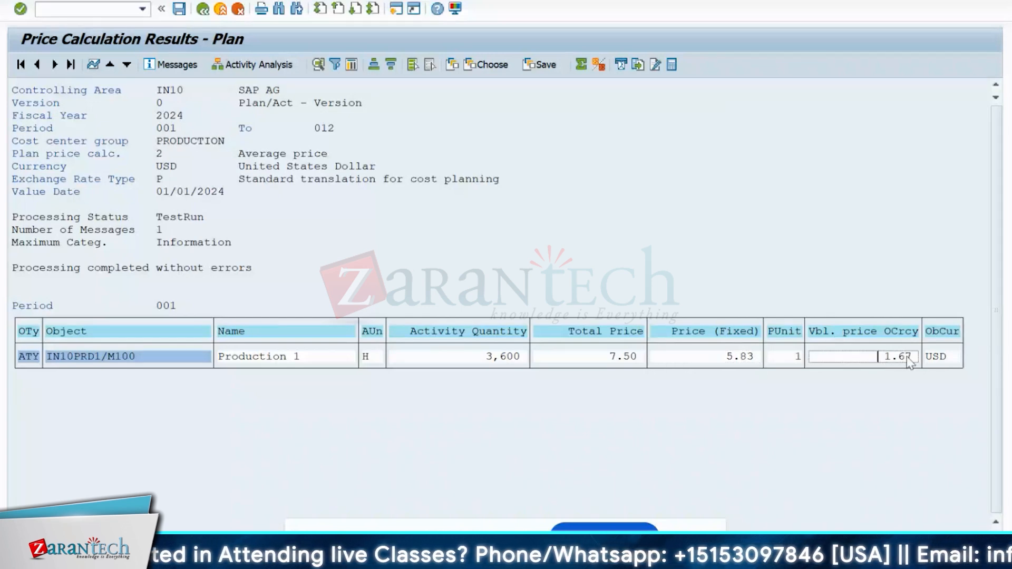
- End the calculation, confirm posting, and acknowledge the information message
left_click(201, 12)
left_click(272, 262)
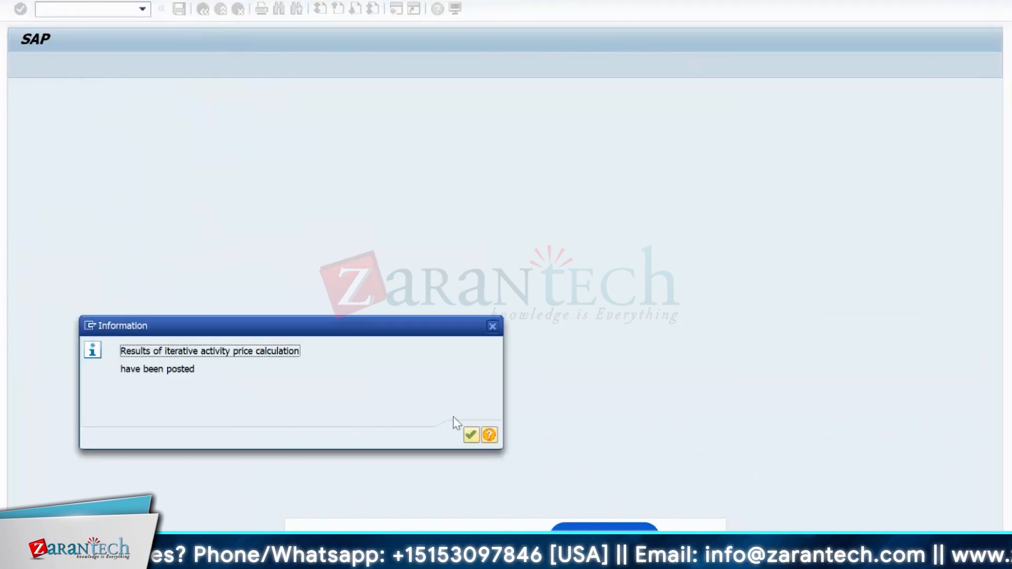
left_click(466, 437)
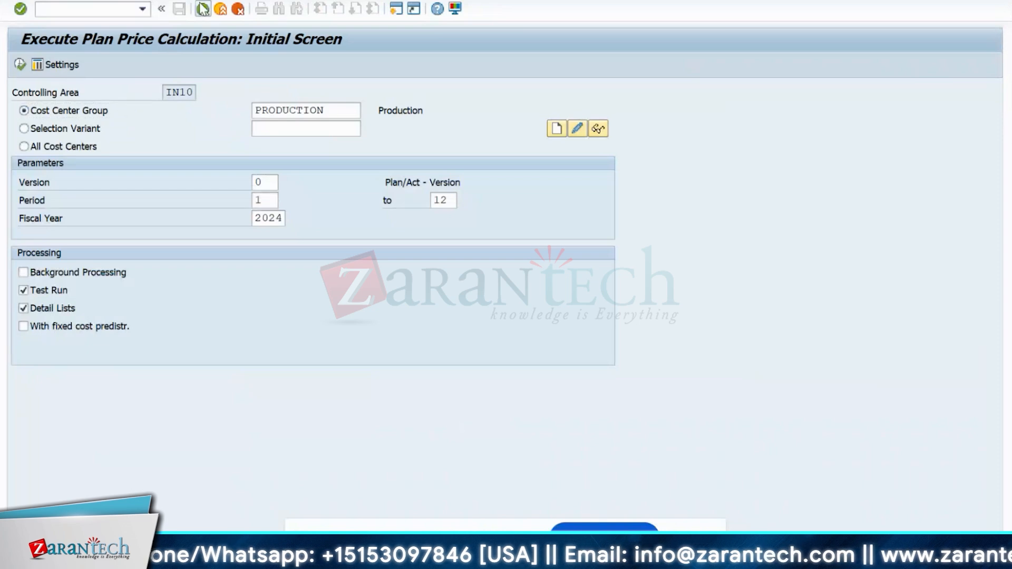
- Return to SAP Easy Access and open the KP26 overview for IN10PRD1 and M100
left_click(203, 9)
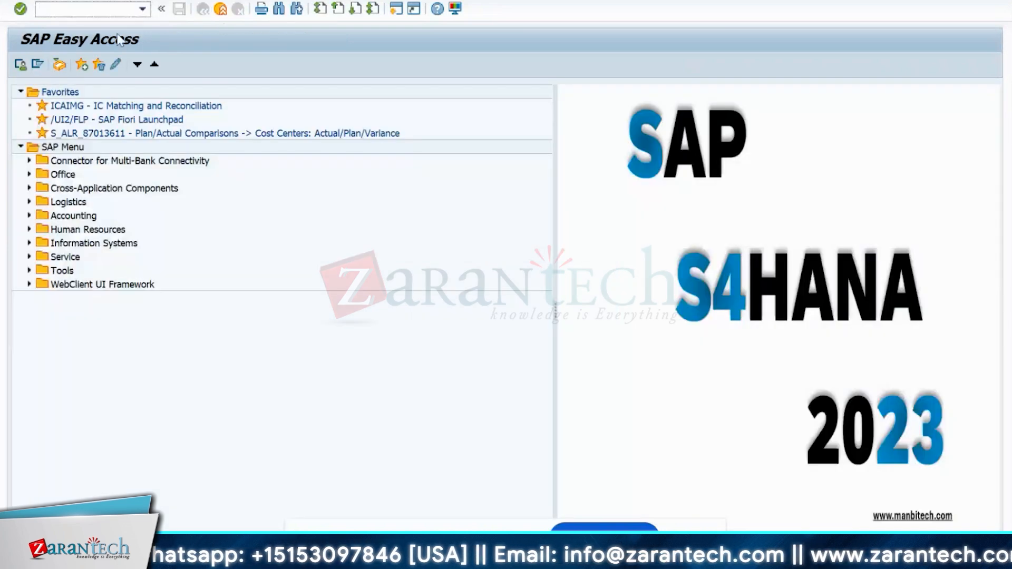
key("alt+Tab")
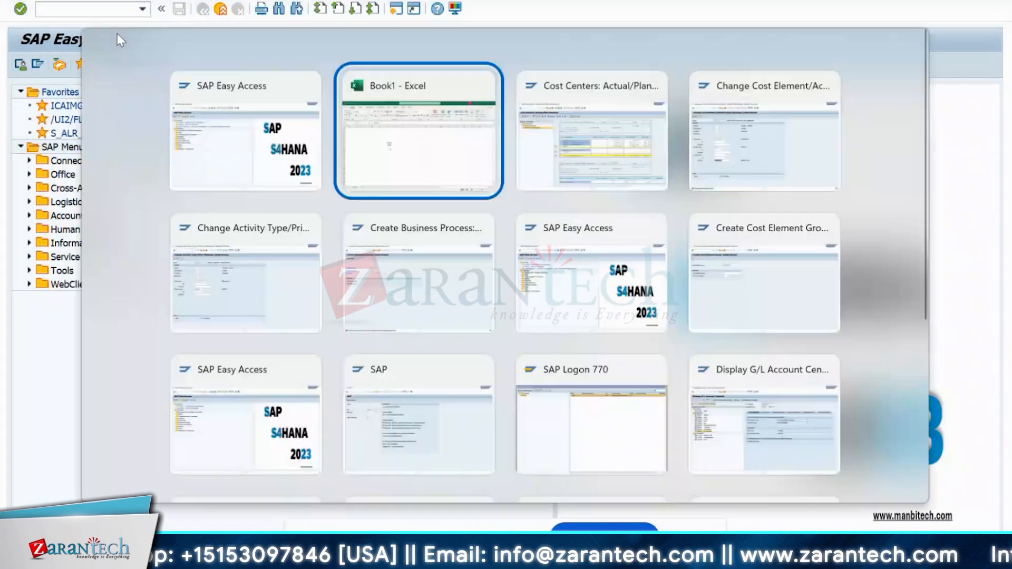
key("alt+Tab")
key("alt+Tab")
key("alt+Tab")
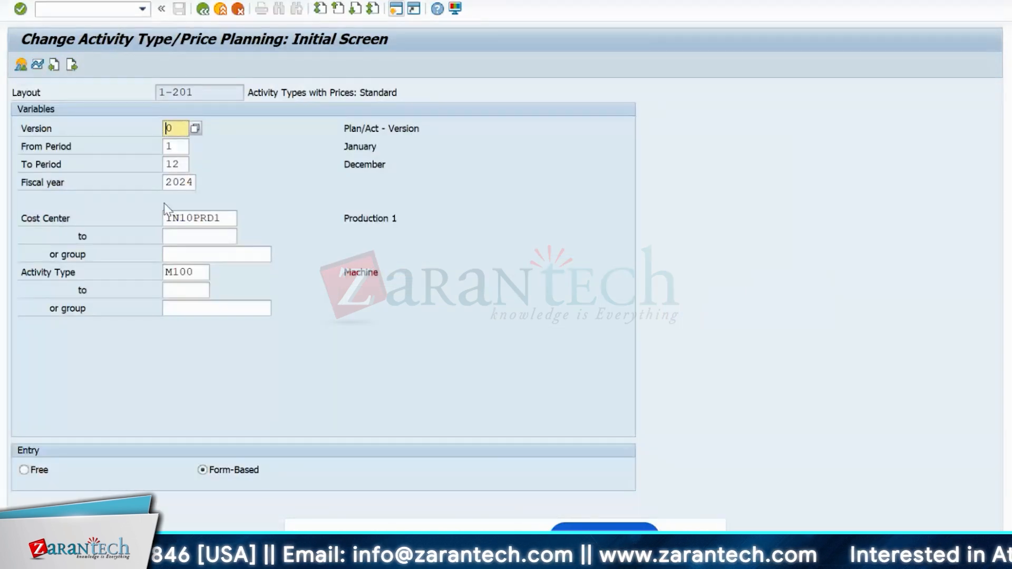
left_click(21, 65)
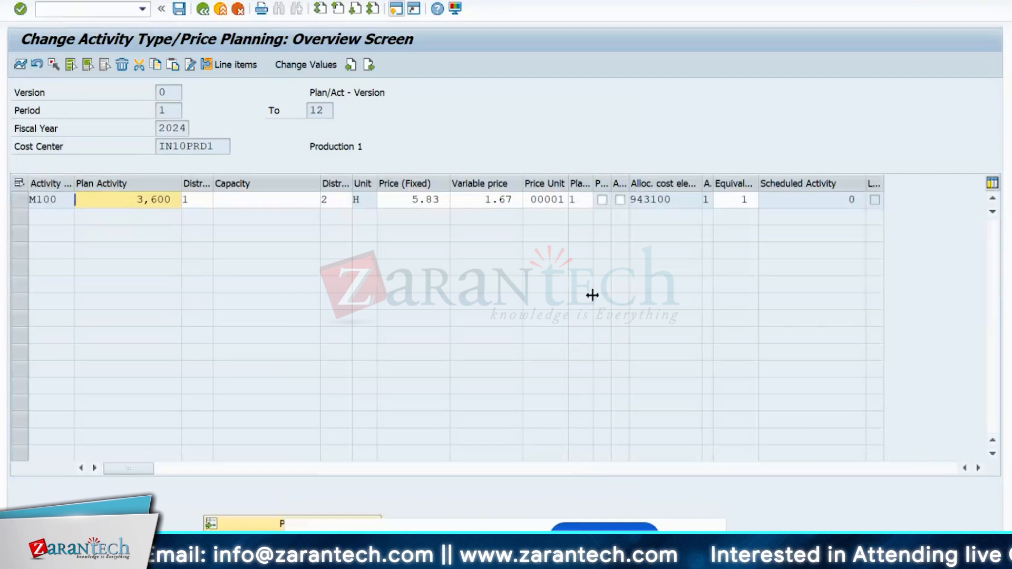
- Verify M100's 3,600 quantity, 5.83 fixed and 1.67 variable prices, then go back to the initial screen
left_click(513, 199)
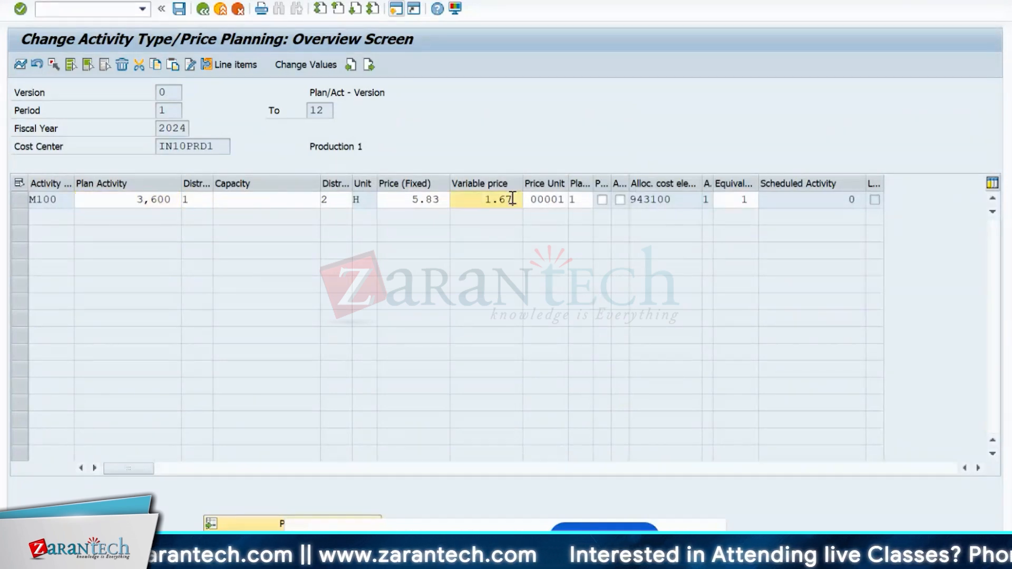
left_click_drag(513, 199, 470, 203)
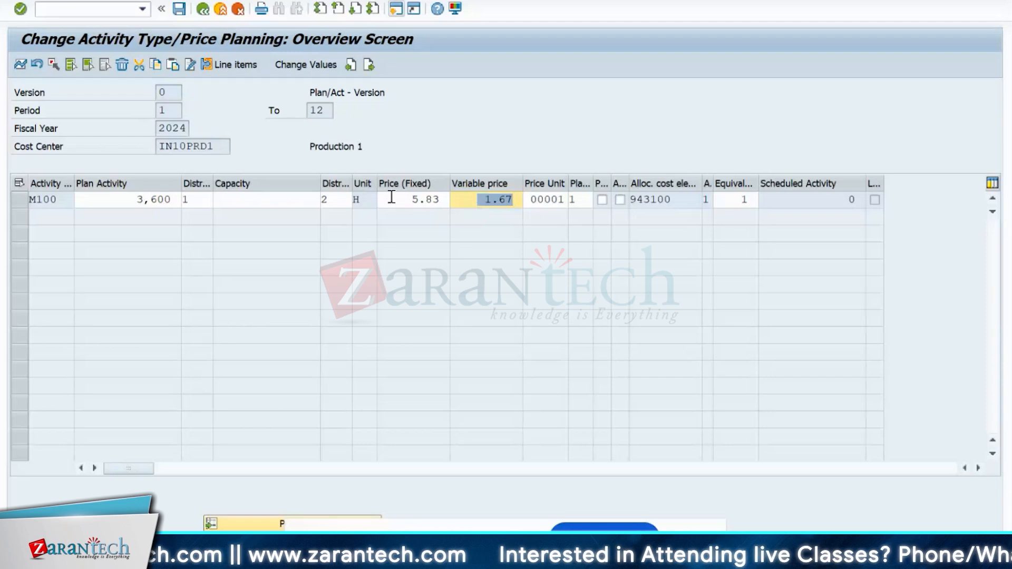
left_click_drag(388, 199, 444, 202)
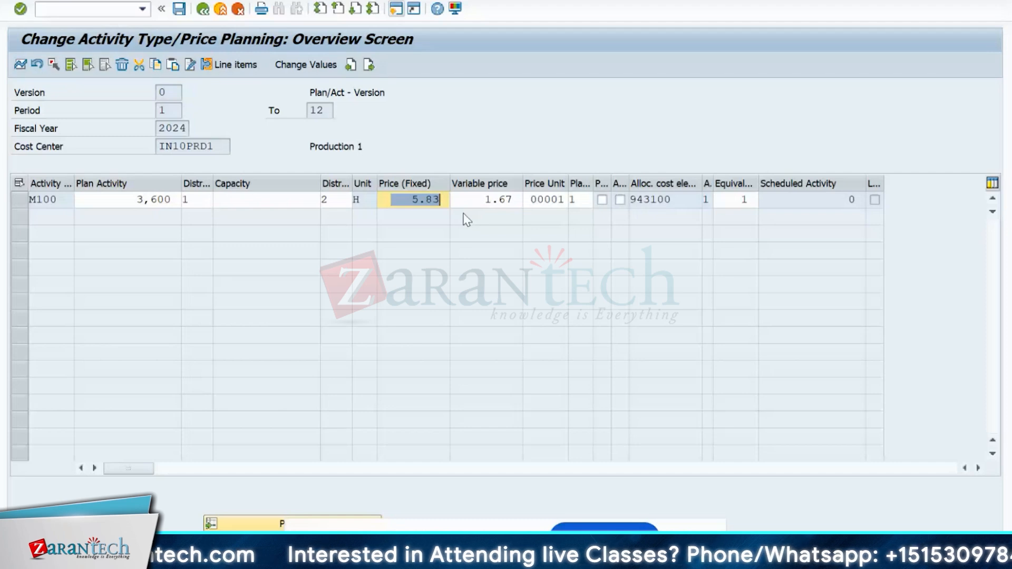
left_click(492, 152)
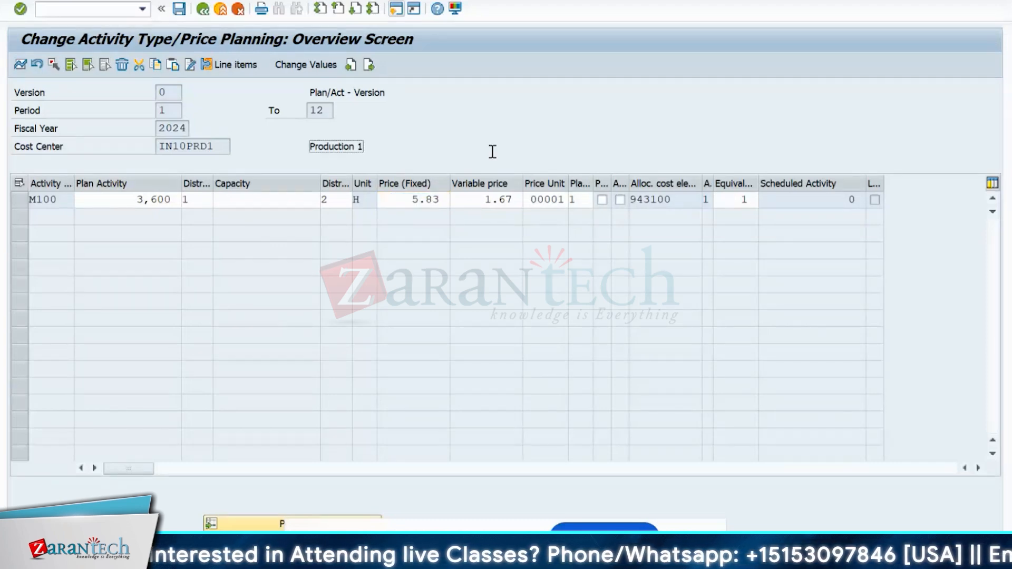
left_click(125, 200)
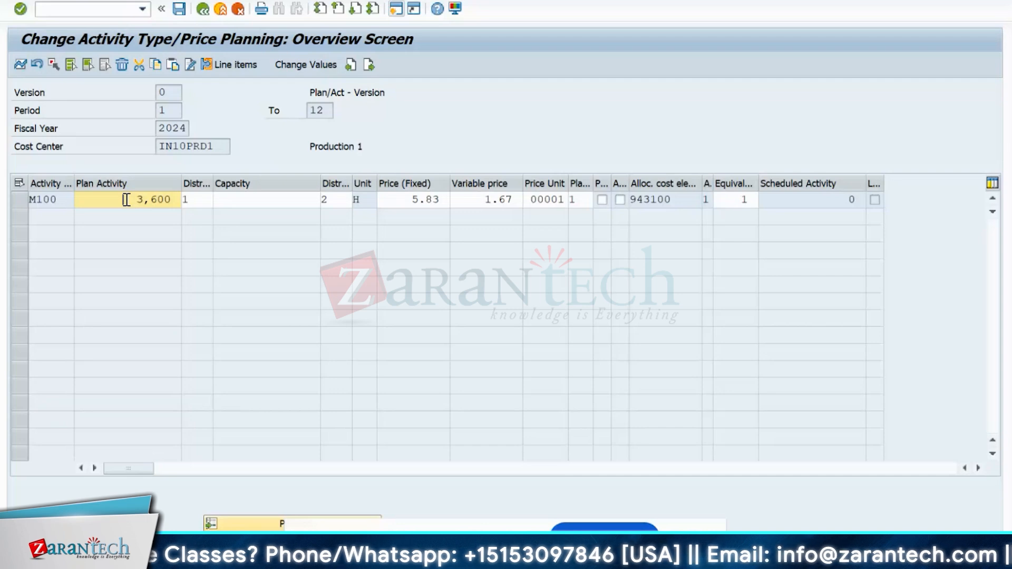
left_click(176, 203)
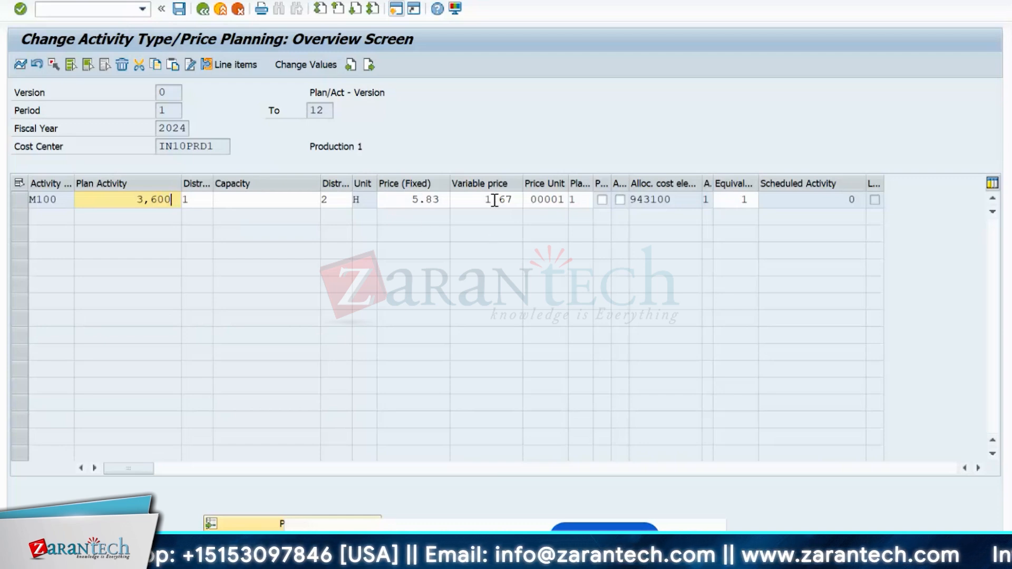
left_click_drag(486, 204, 521, 203)
left_click_drag(405, 199, 450, 201)
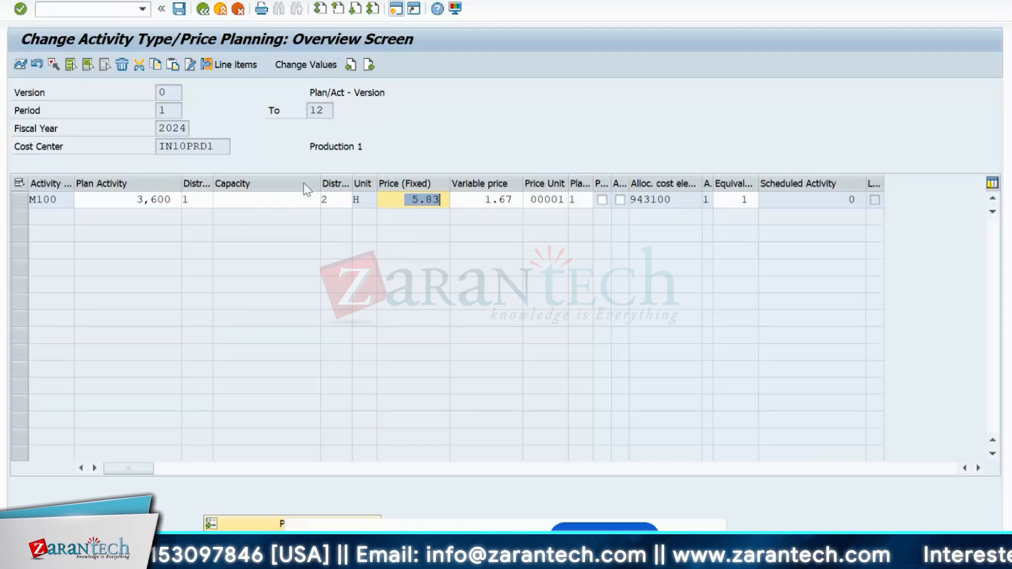
left_click(203, 13)
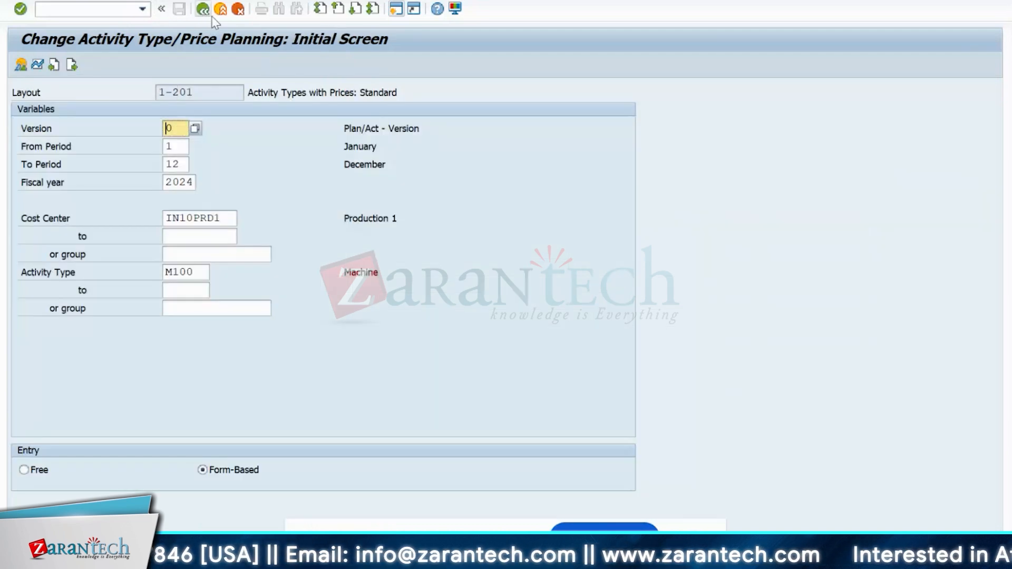
- Return to SAP Easy Access and run KP06 for cost element/activity input planning
left_click(205, 10)
left_click(95, 11)
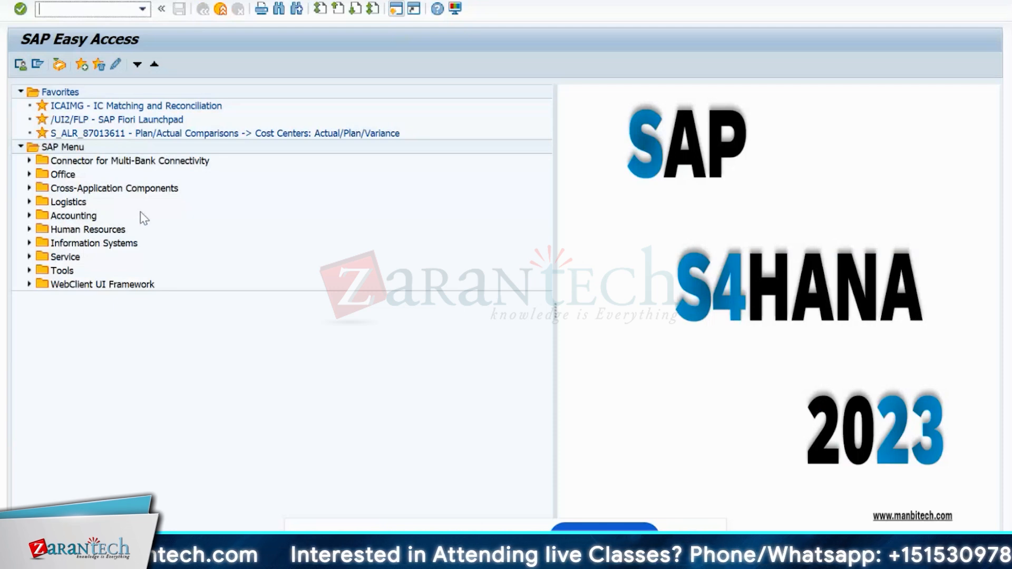
type("kp06")
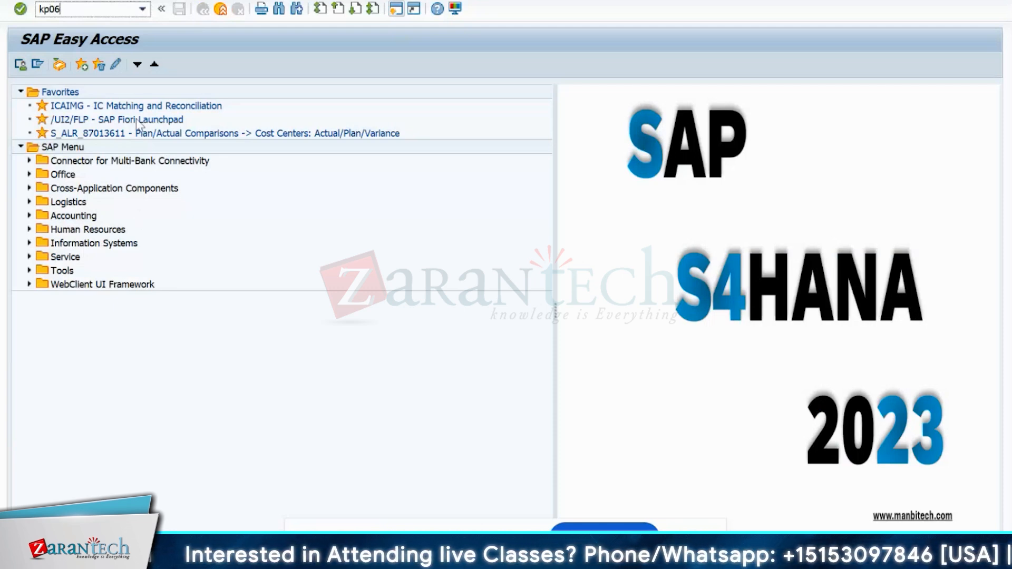
key("Return")
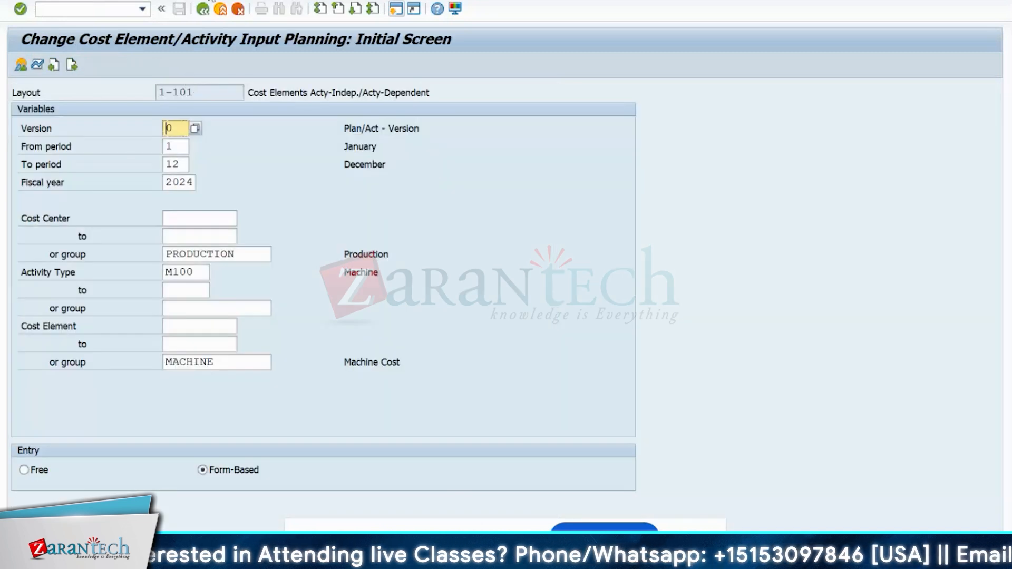
left_click(211, 0)
- Open Extras > Excel Planning > Upload and inspect the upload file path and description fields
mouse_move(165, 0)
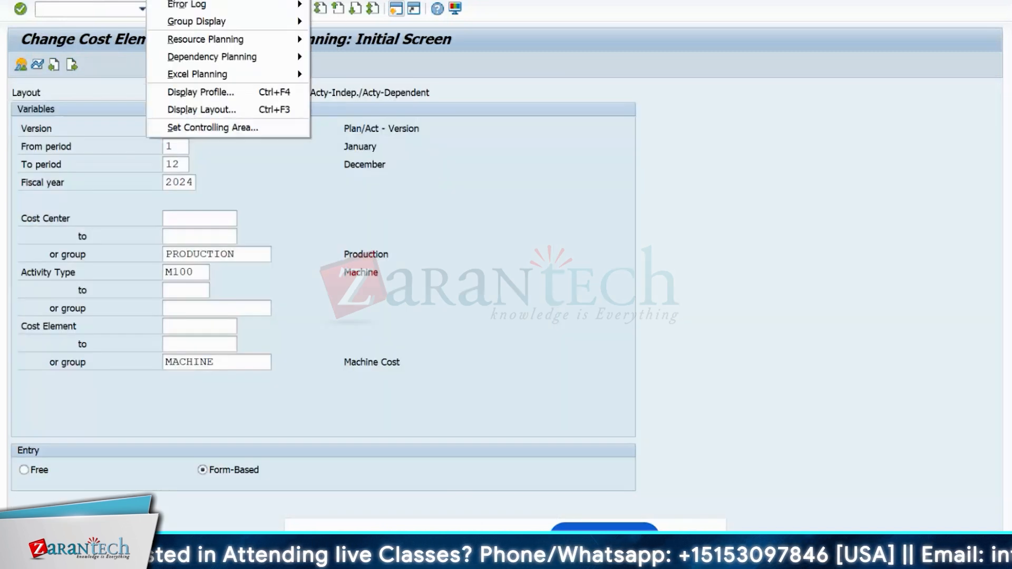
mouse_move(203, 74)
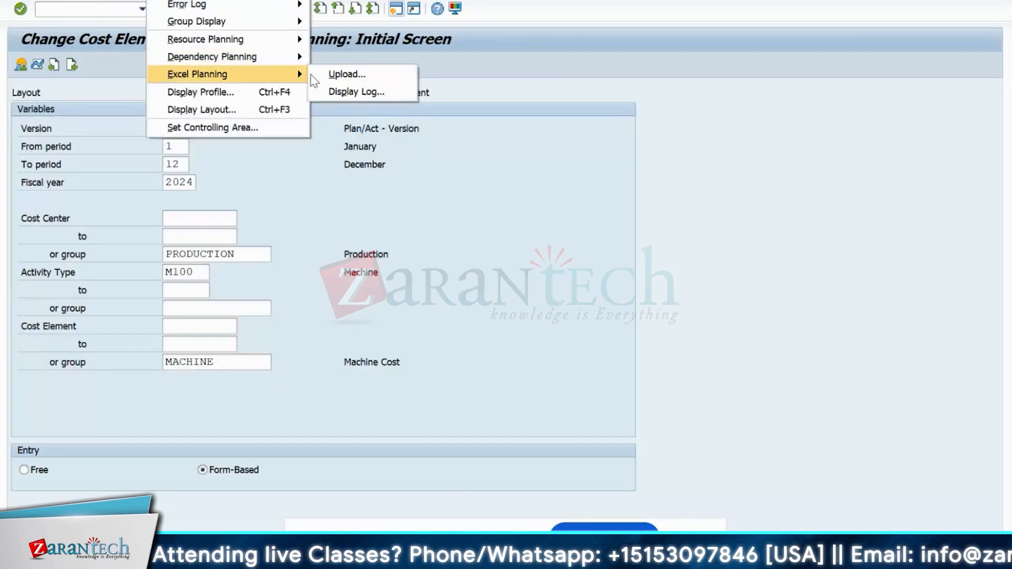
left_click(341, 77)
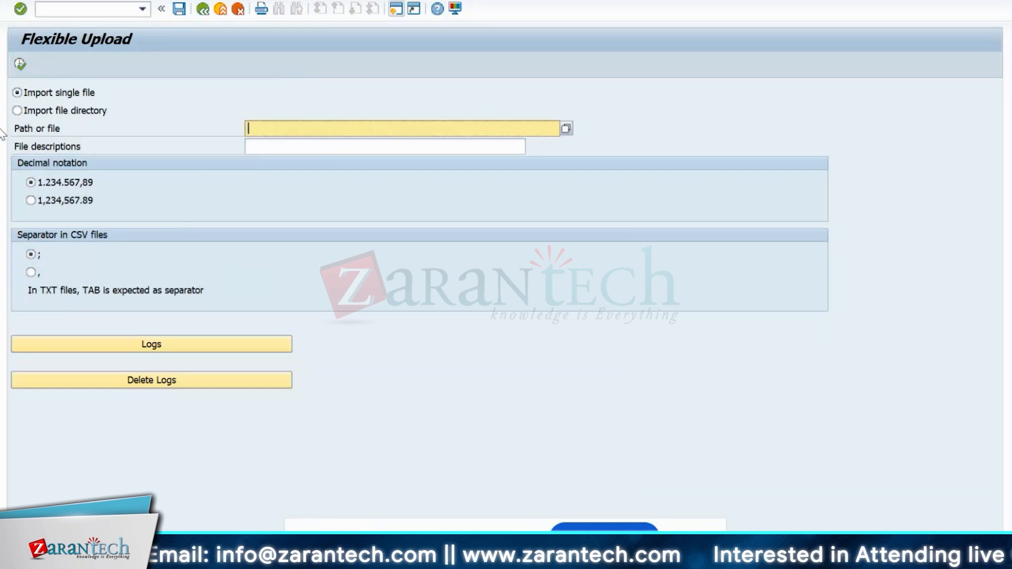
left_click(280, 140)
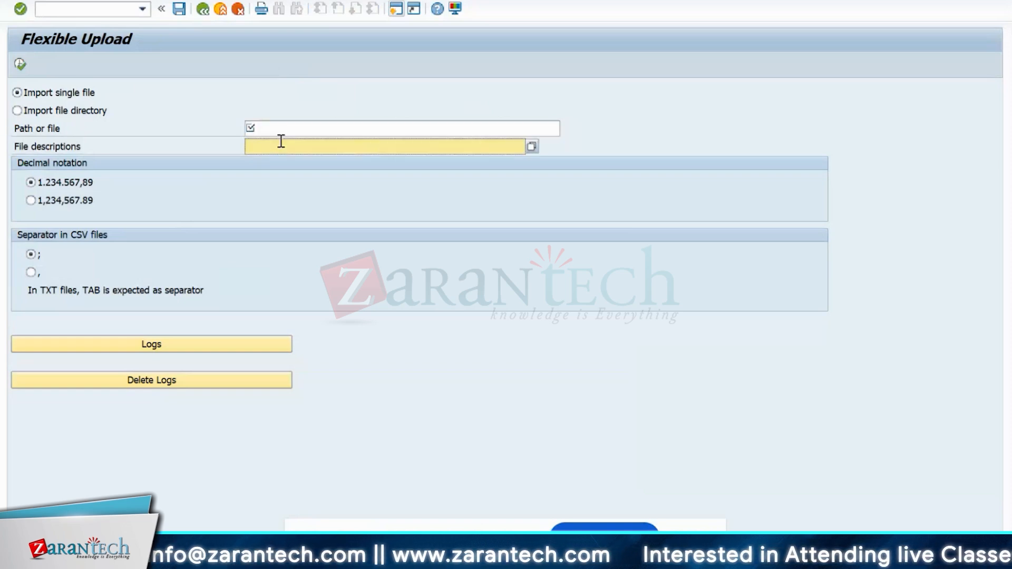
left_click(287, 130)
left_click(292, 140)
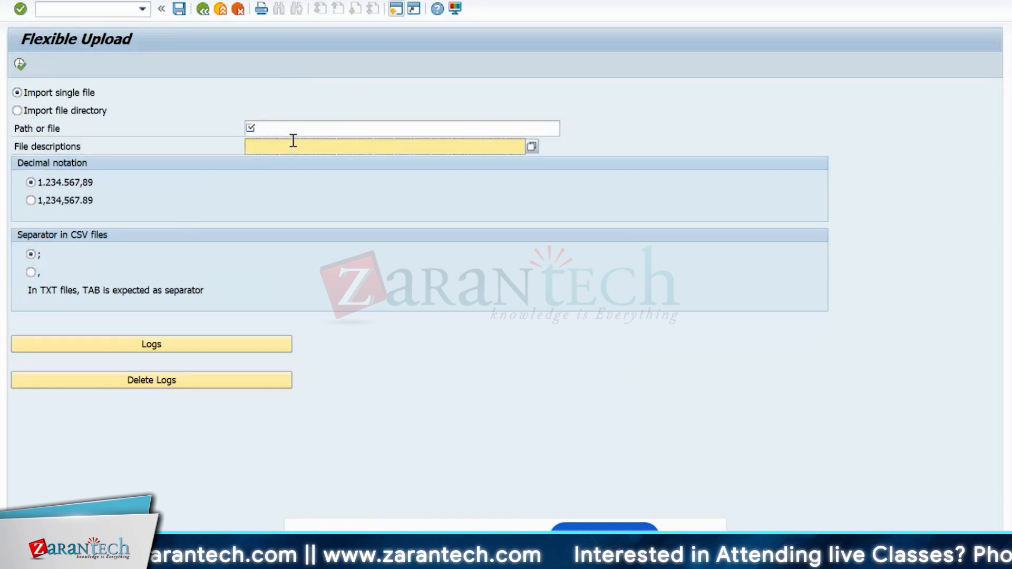
left_click(296, 132)
left_click(289, 140)
left_click(290, 134)
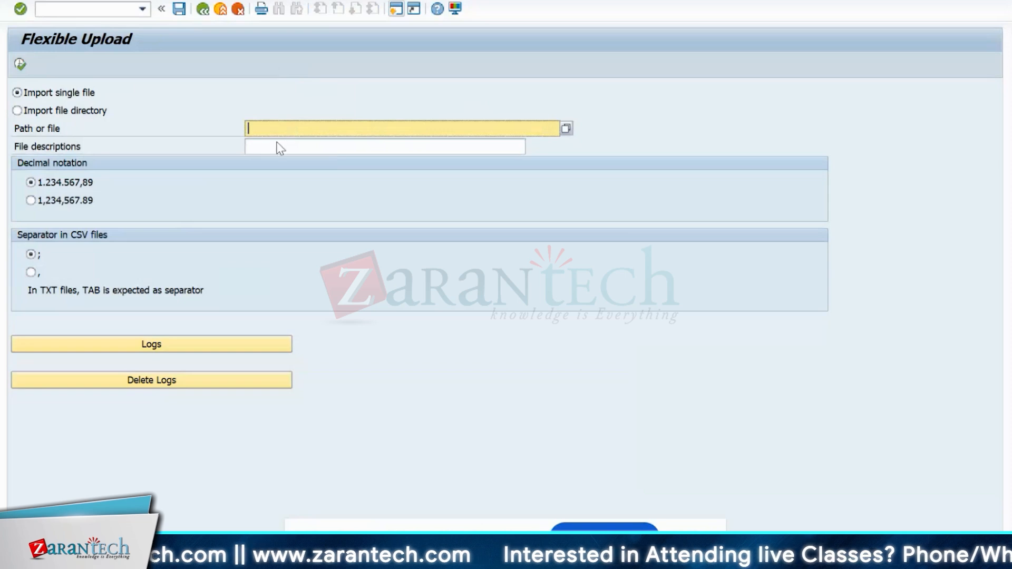
left_click(277, 146)
left_click(271, 132)
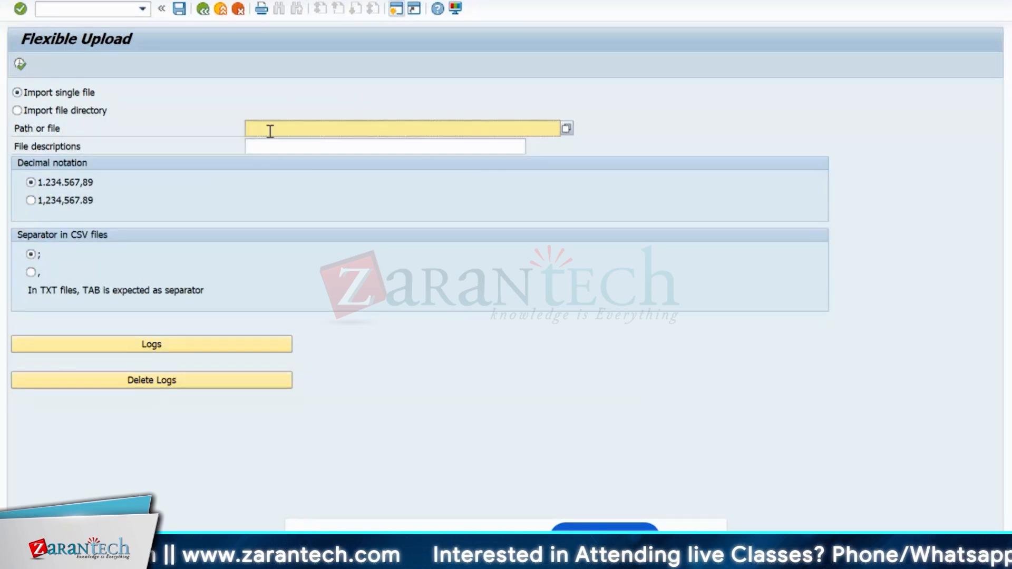
left_click(265, 141)
left_click(263, 132)
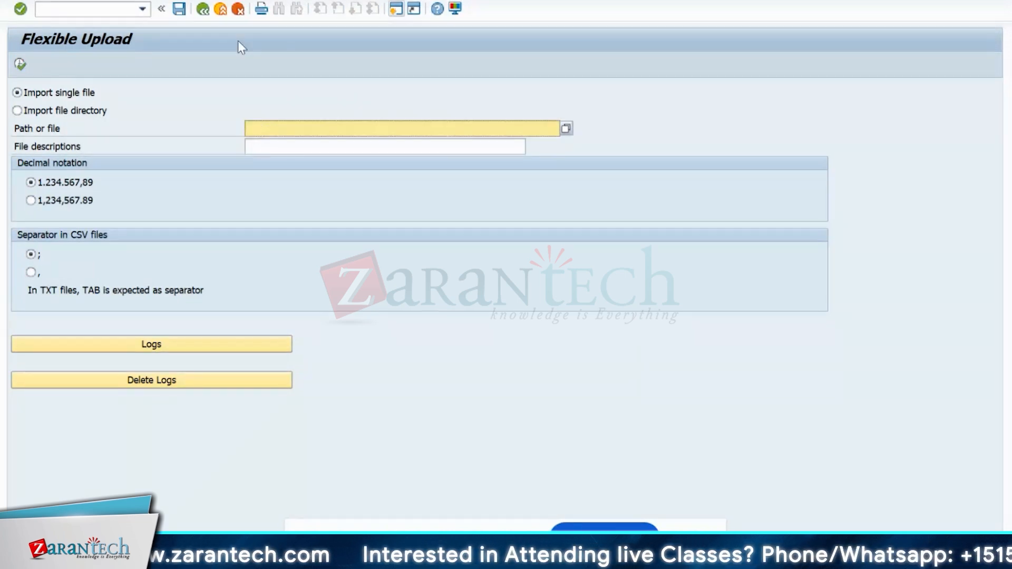
- Exit the upload screen without importing and bring SAP Logon 770 forward
left_click(221, 10)
mouse_move(580, 555)
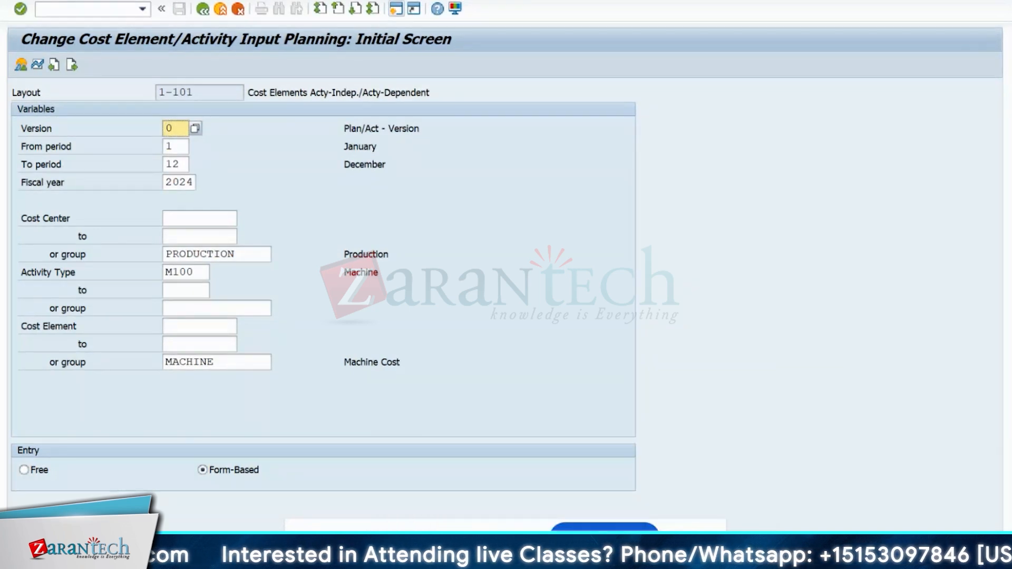
mouse_move(438, 553)
left_click(433, 501)
mouse_move(615, 554)
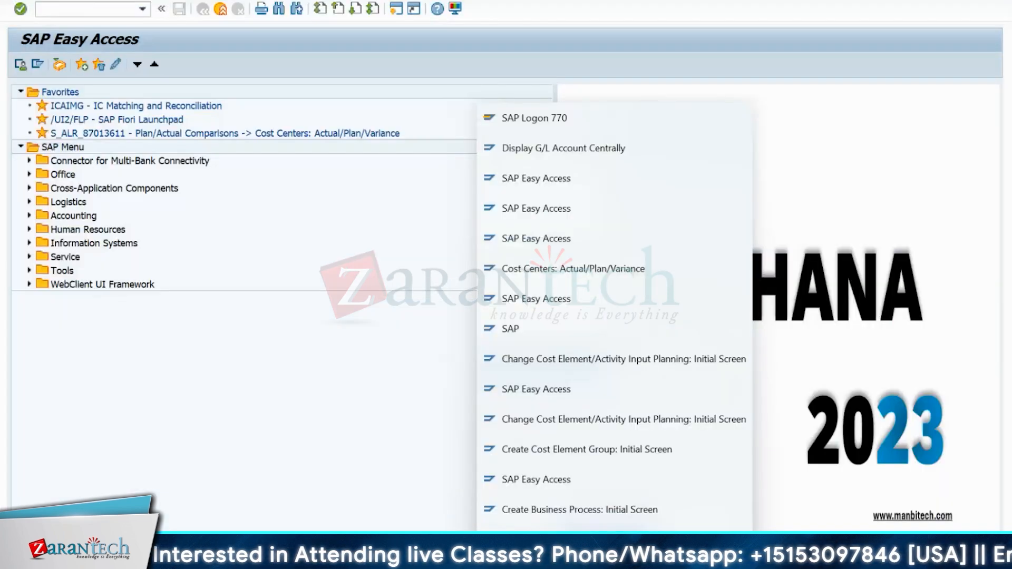
left_click(540, 117)
- Open the system's logon screen and enter the remembered user from history
double_click(398, 40)
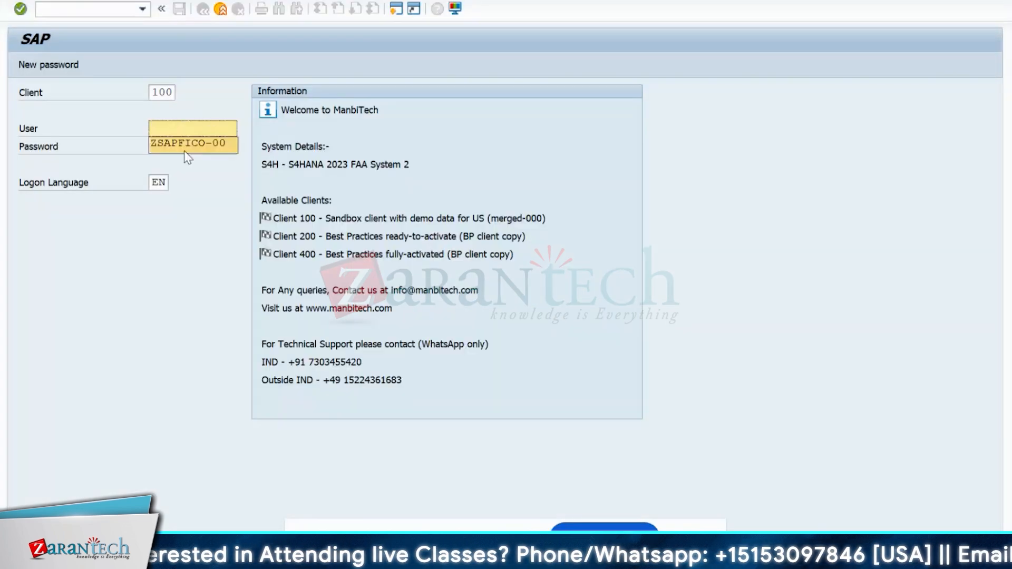
left_click(185, 145)
left_click_drag(231, 130, 134, 120)
key("BackSpace")
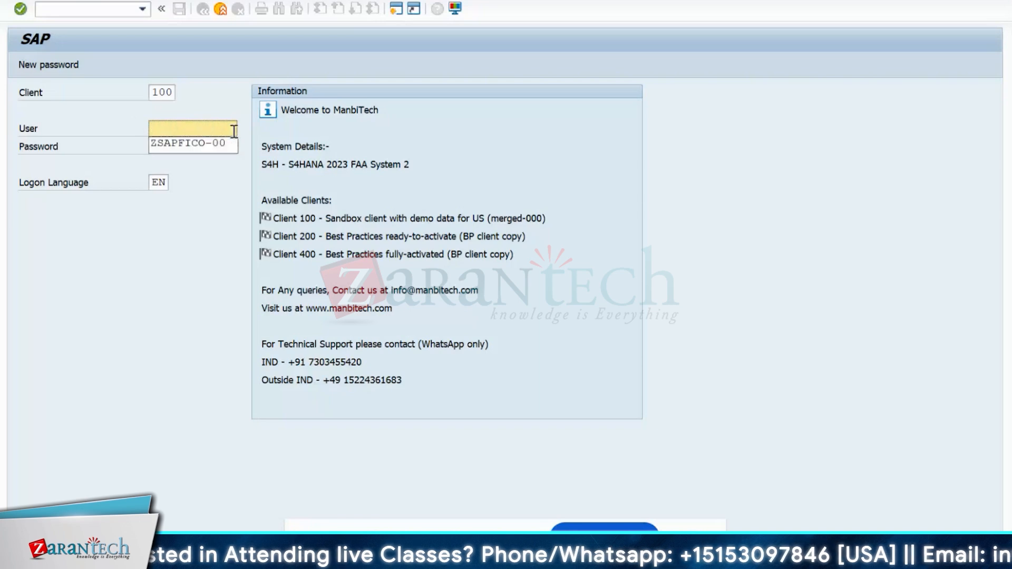
left_click(211, 144)
left_click_drag(231, 130, 147, 131)
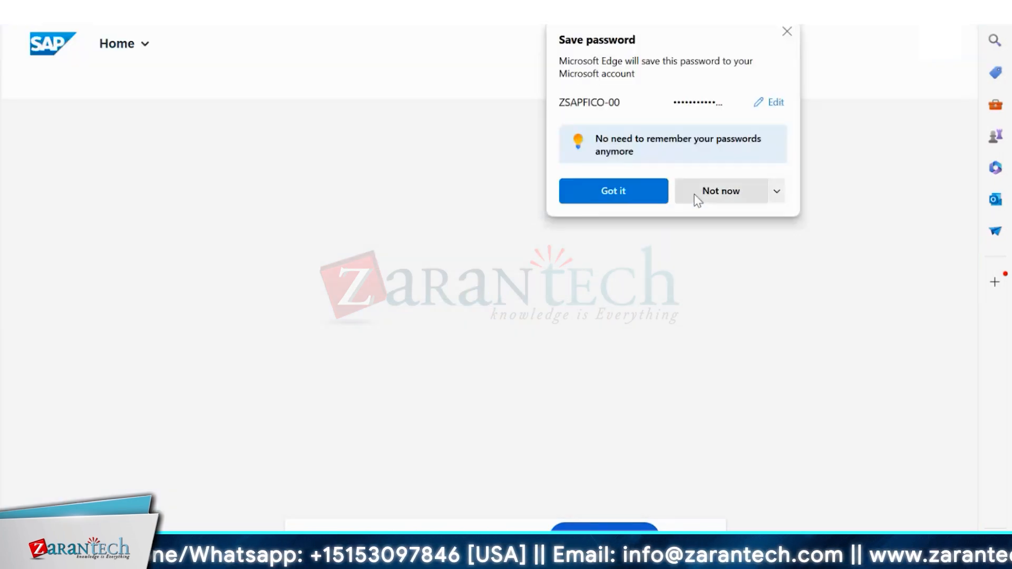
- Decline the browser's Save password prompt with 'Not now' so My Home appears
left_click(696, 195)
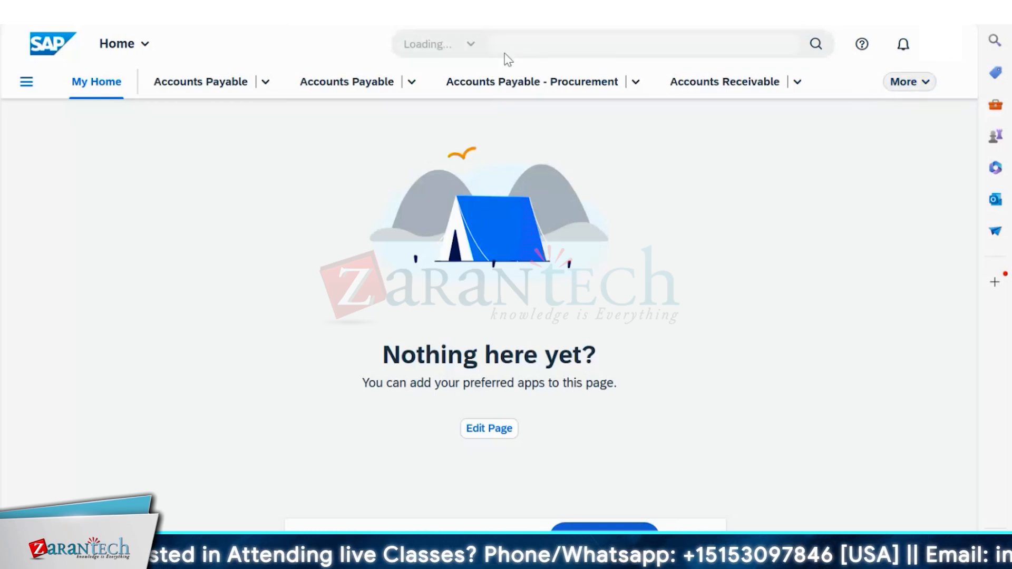
- Search 'import plan' and launch the Import Financial Plan Data app
left_click(565, 43)
type("Import plan")
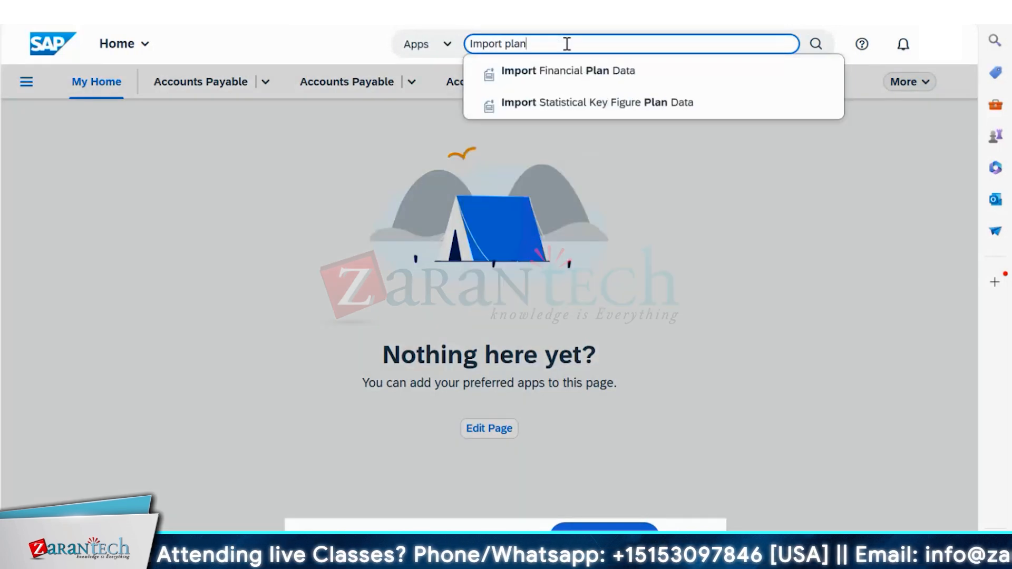
left_click(534, 76)
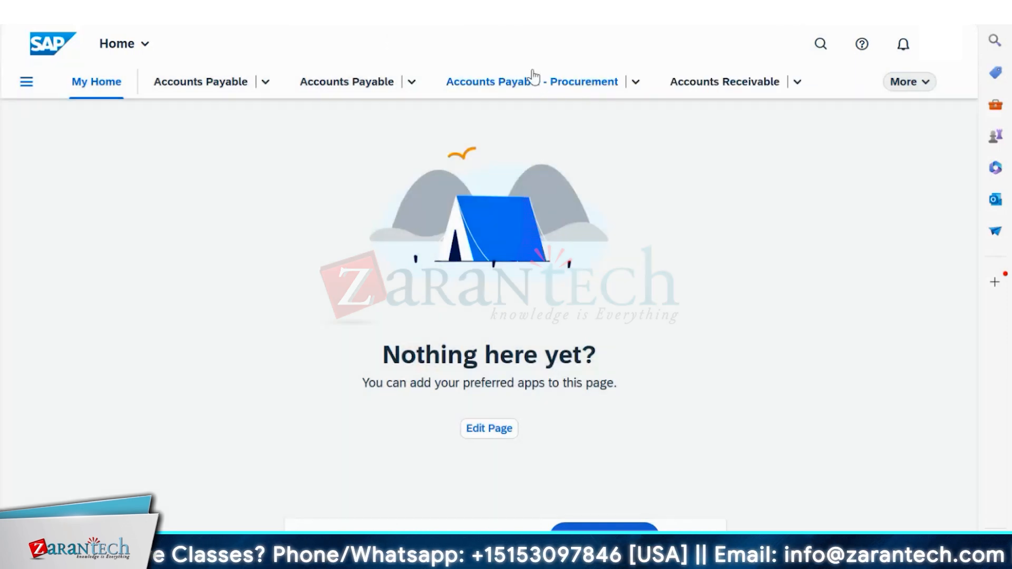
left_click(817, 44)
type("import plan")
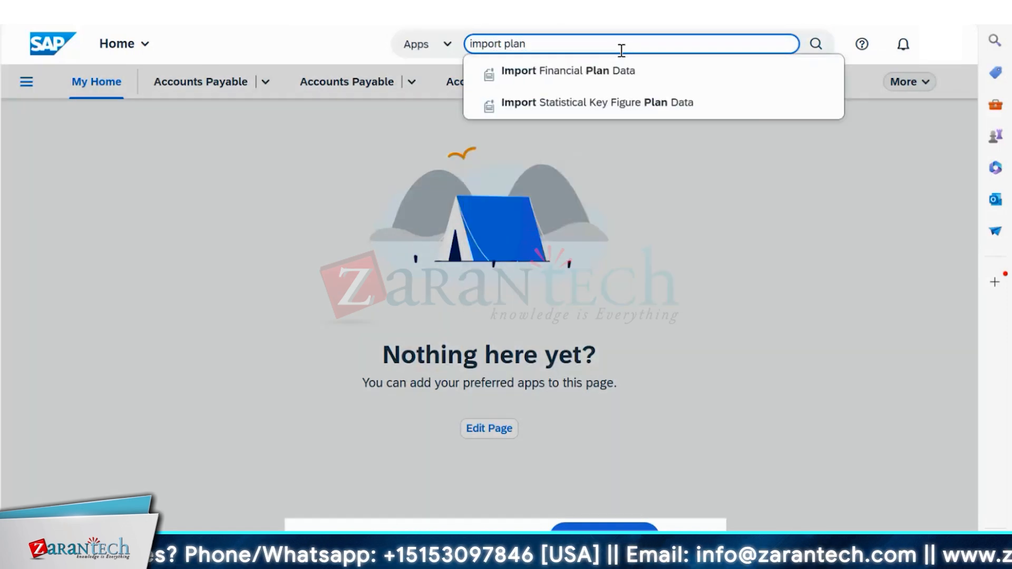
left_click(612, 71)
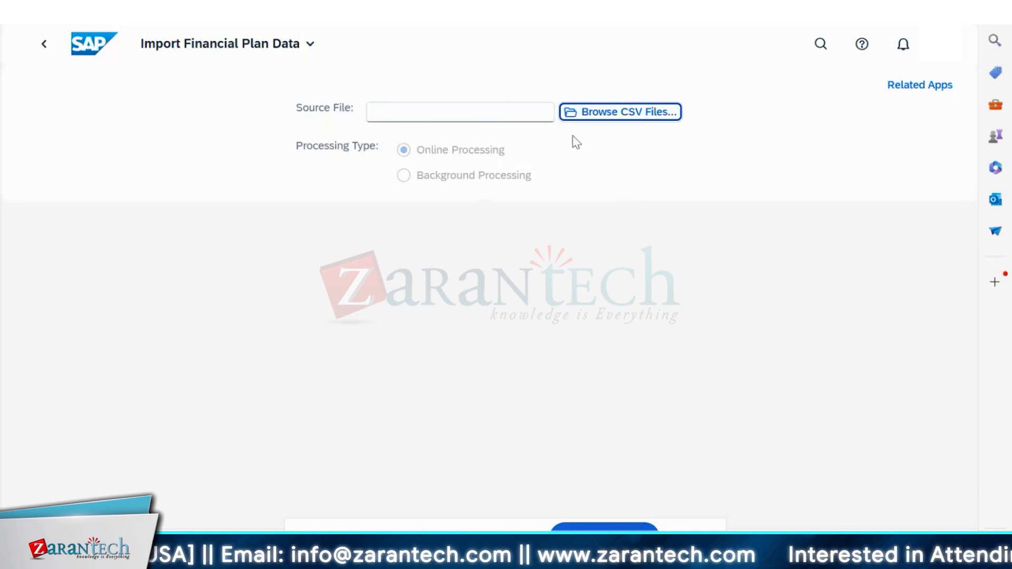
- Browse for a source CSV file on the Desktop, then cancel without choosing one
left_click(61, 177)
left_click(201, 298)
type("T")
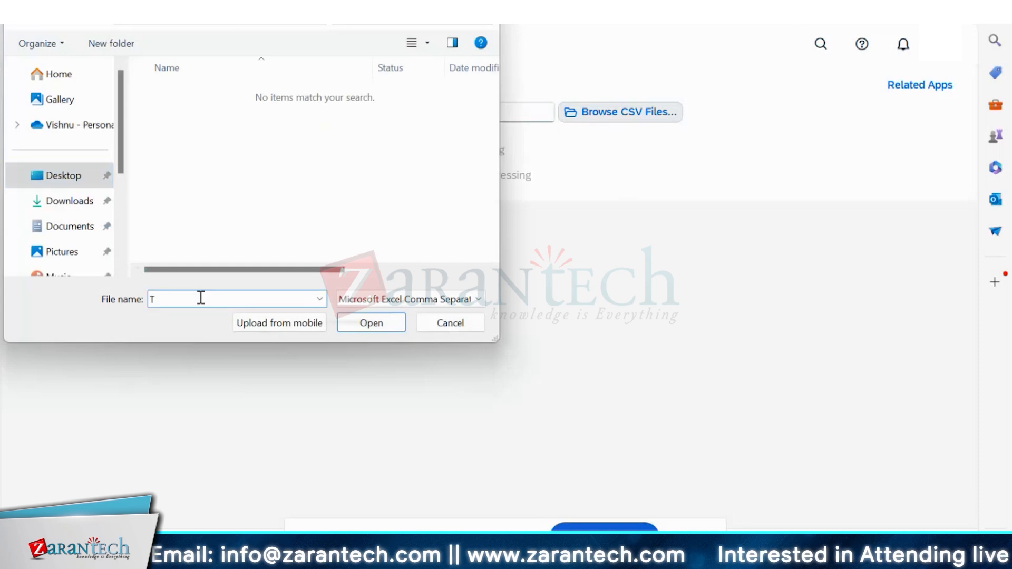
type("EST")
left_click(371, 323)
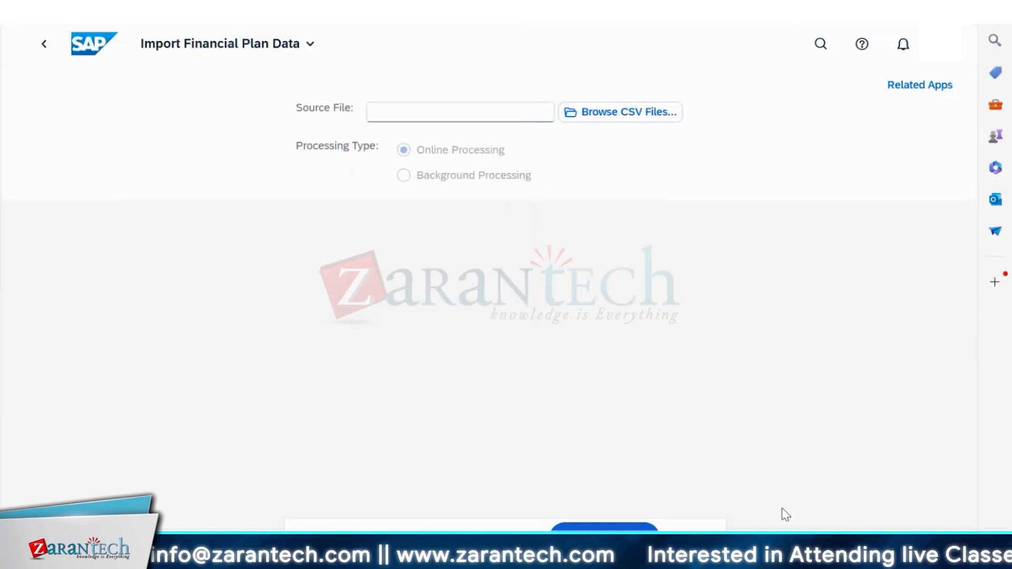
left_click(651, 115)
left_click(450, 322)
left_click_drag(337, 543, 92, 454)
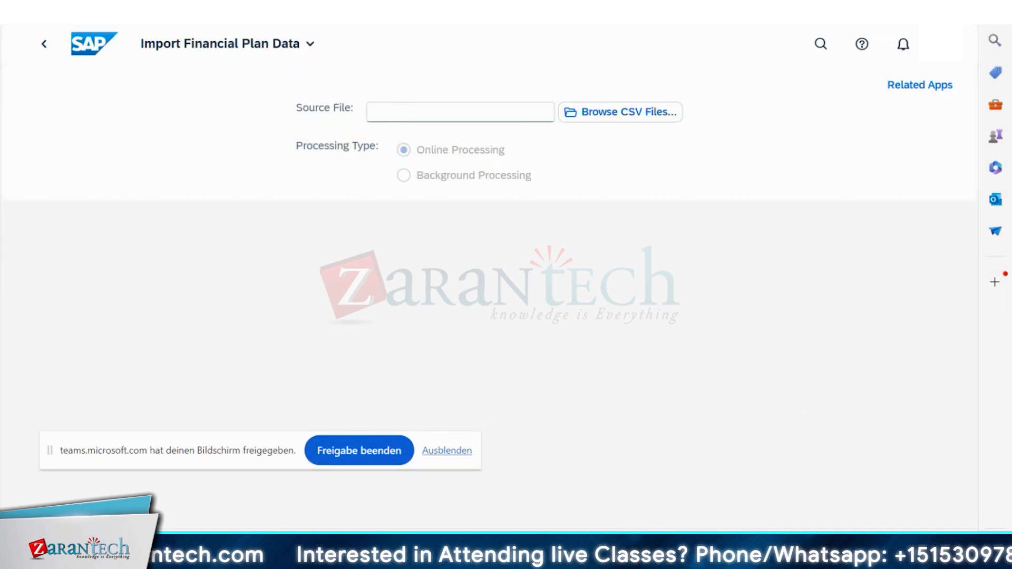
- Save the blank Book1 workbook to the Desktop as Excel Workbook 'KP06 Data'
mouse_move(685, 551)
left_click(755, 439)
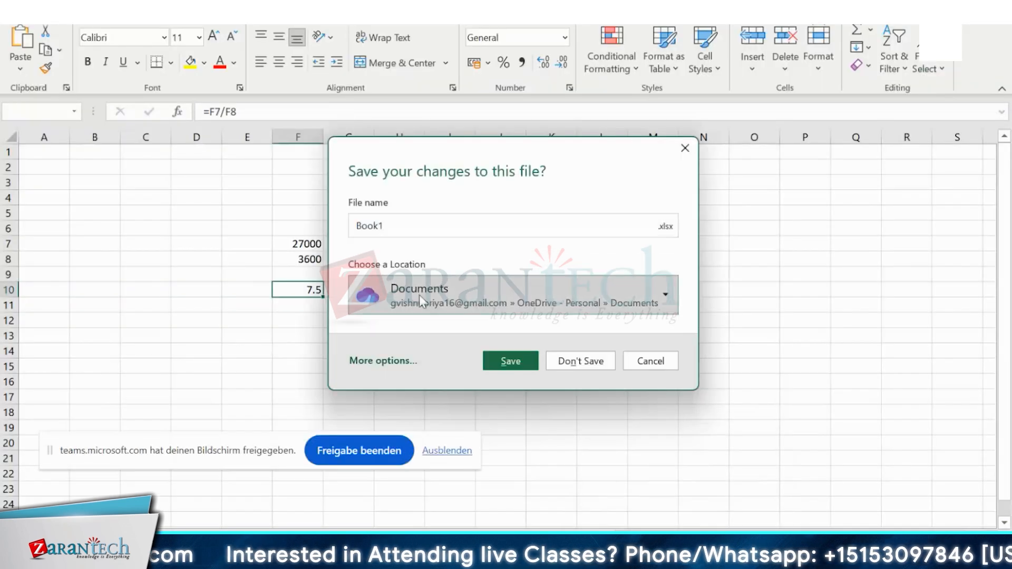
key("Escape")
left_click(63, 181)
left_click(181, 230)
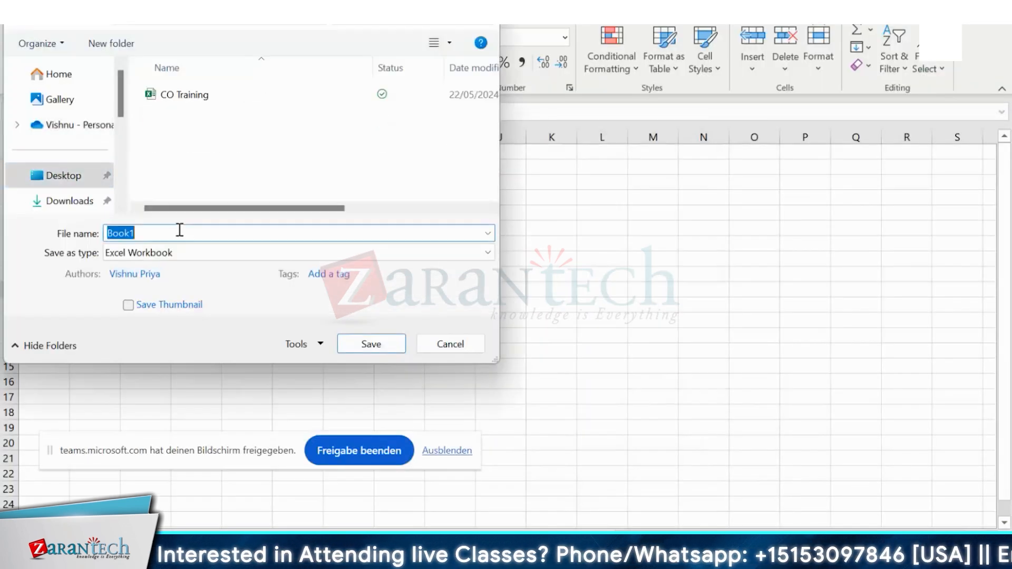
type("pl.k")
key("BackSpace")
key("BackSpace")
key("BackSpace")
key("BackSpace")
type("KP")
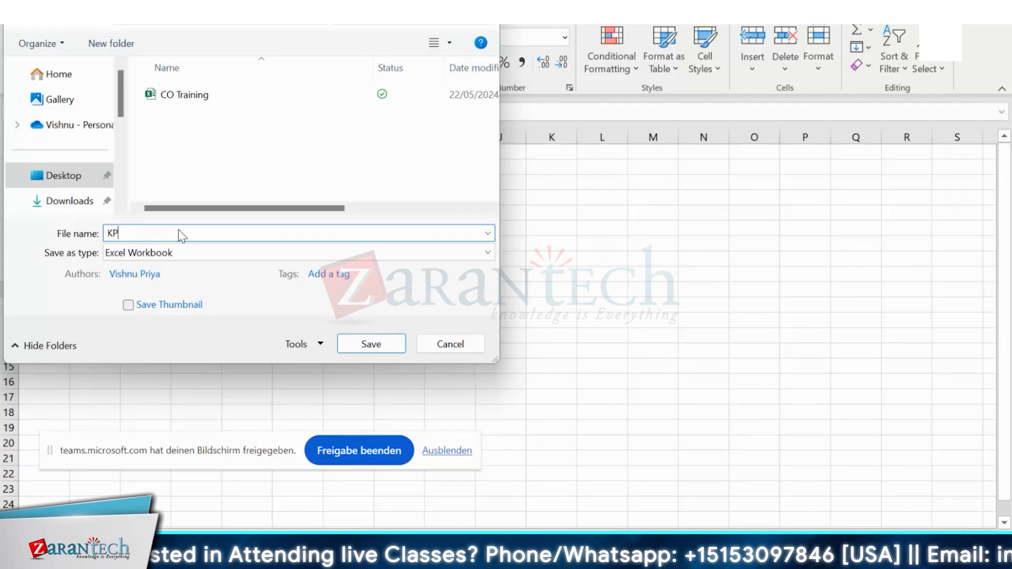
type("L06 Data")
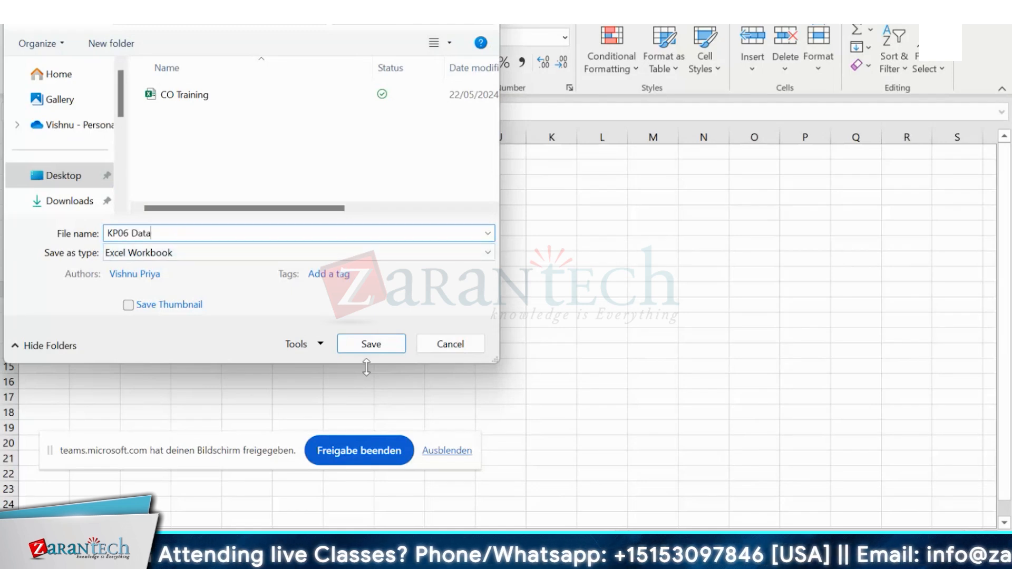
left_click(369, 348)
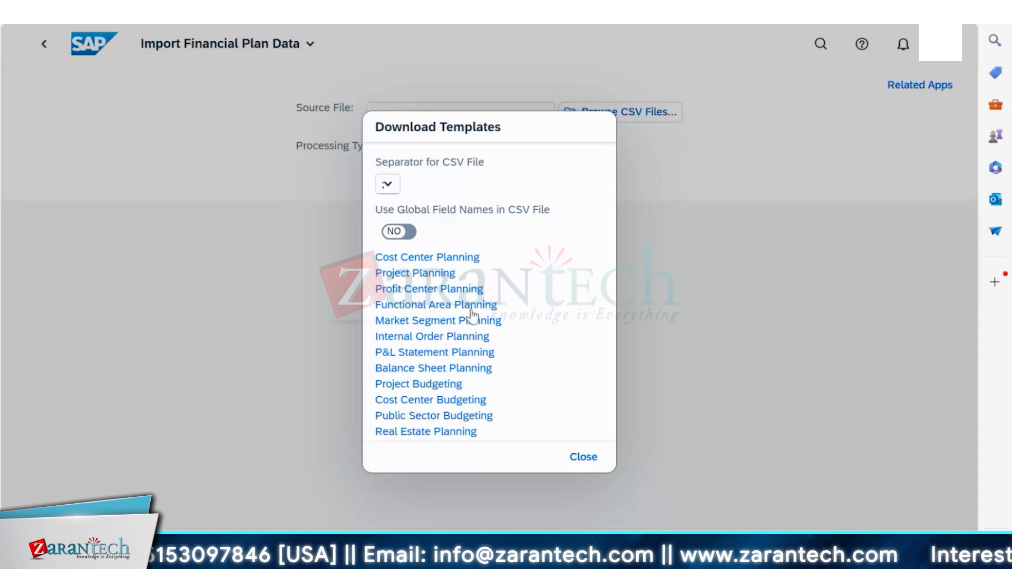
- Download TemplateForCostCenterPlanning.csv and open it in Excel from the Downloads panel
triple_click(427, 259)
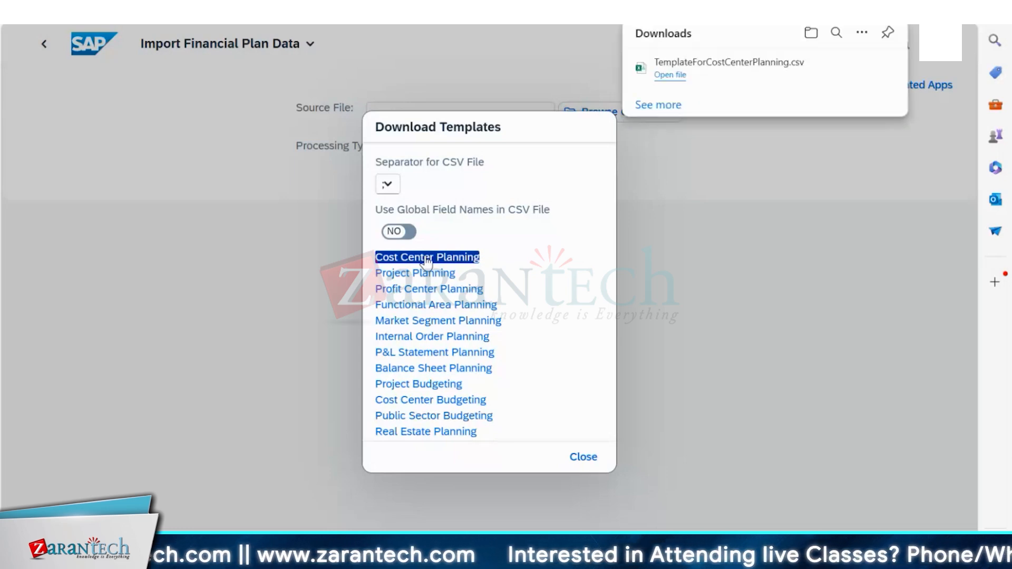
left_click(670, 76)
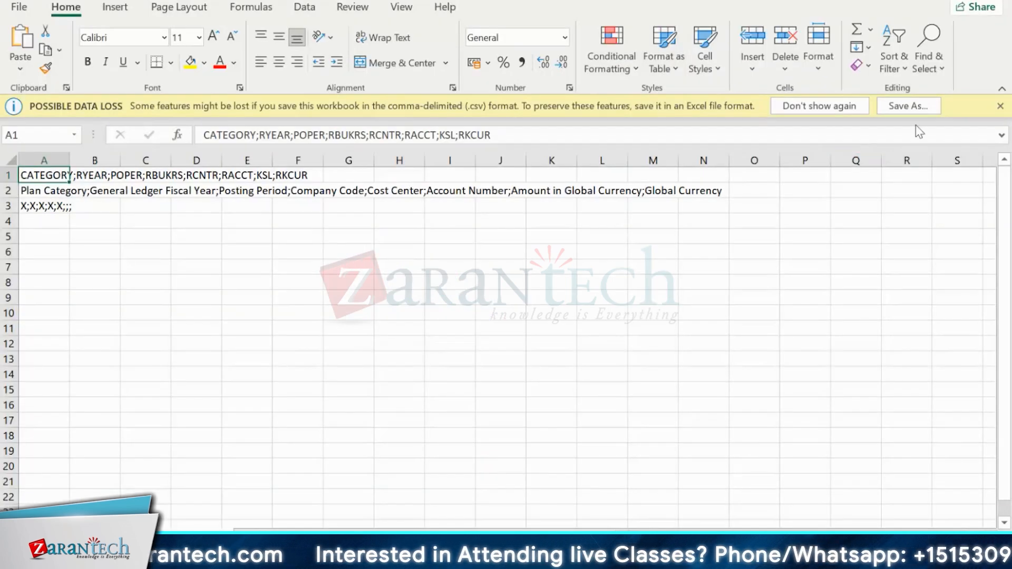
- Dismiss the data loss bar, AutoFit column A, and inspect the description and placeholder rows
left_click(1000, 106)
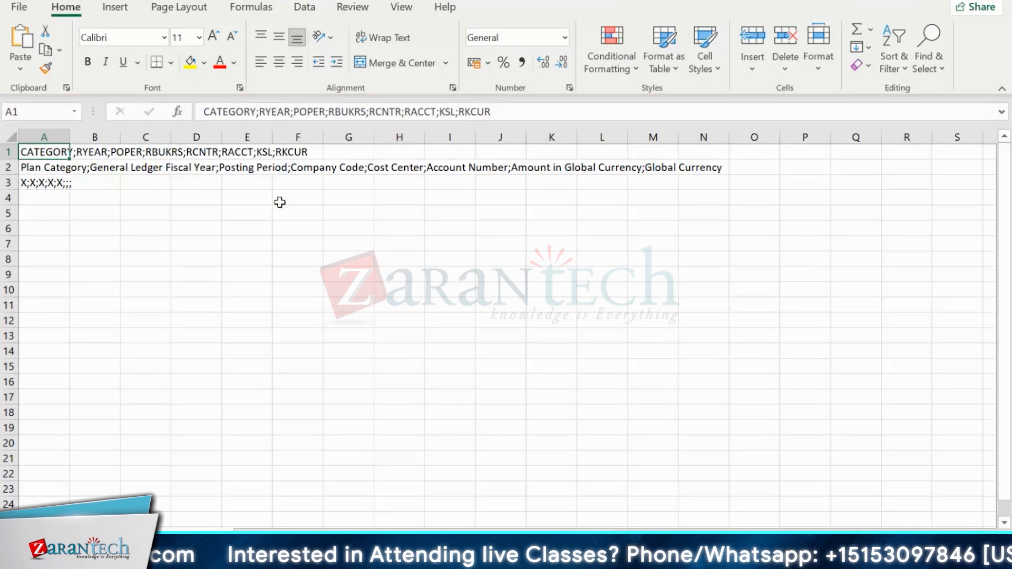
left_click(14, 139)
double_click(72, 136)
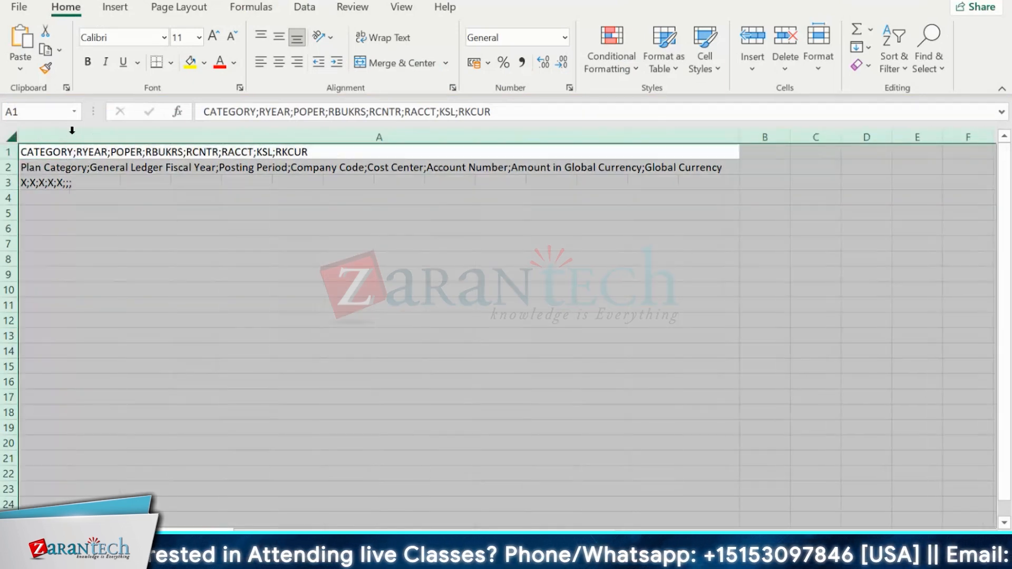
left_click(182, 224)
left_click(57, 167)
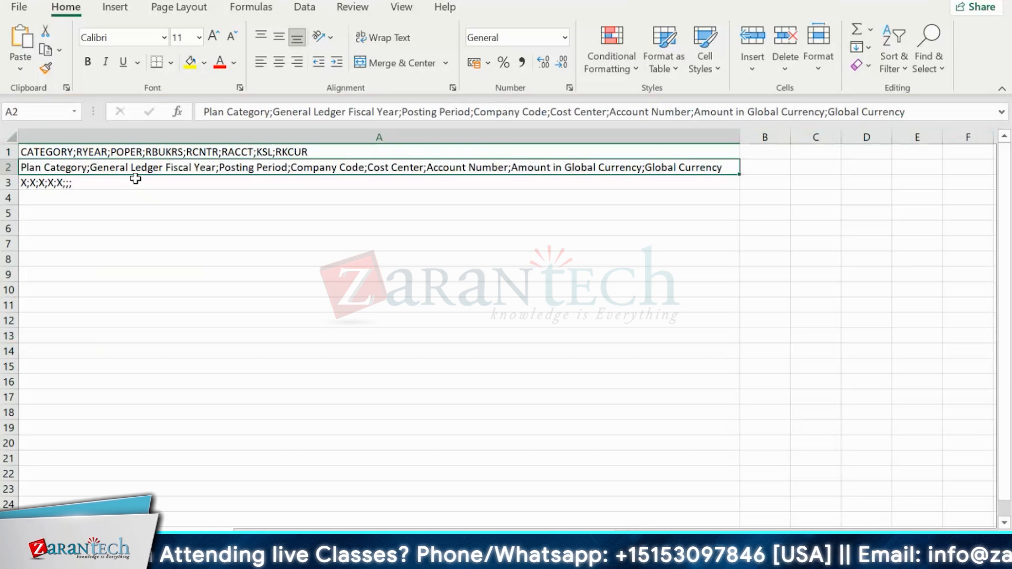
left_click(74, 183)
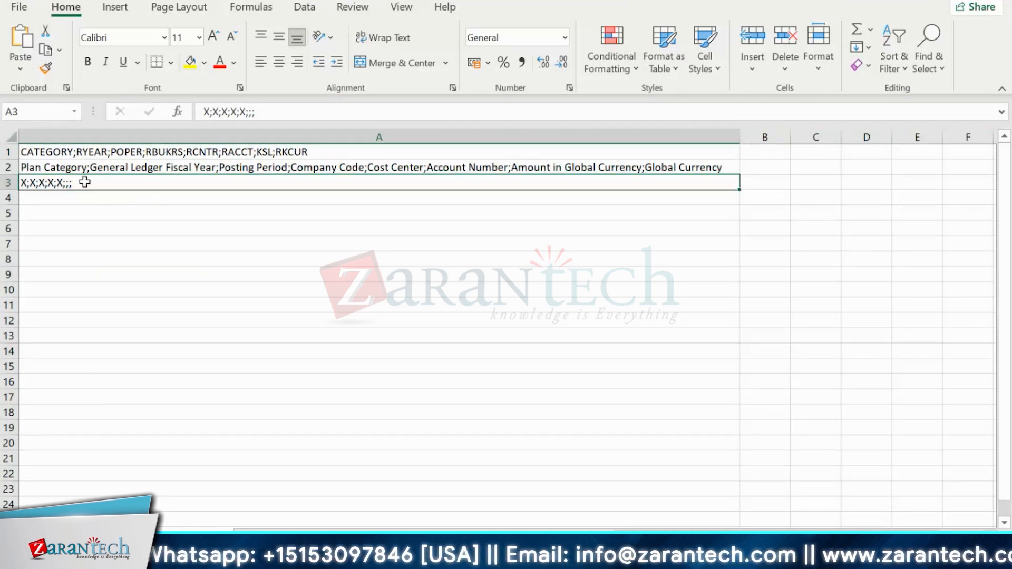
left_click(80, 168)
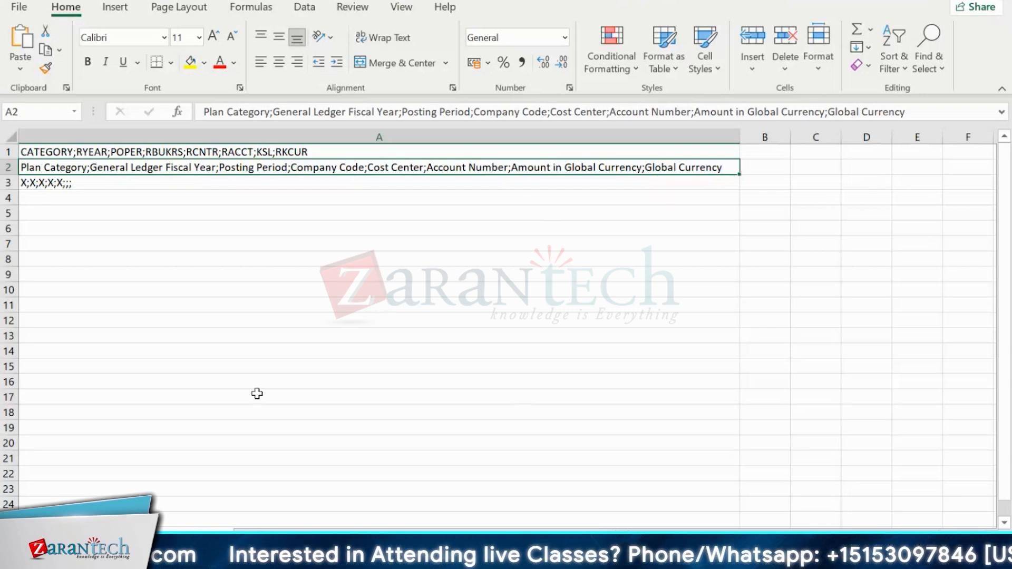
left_click(876, 216)
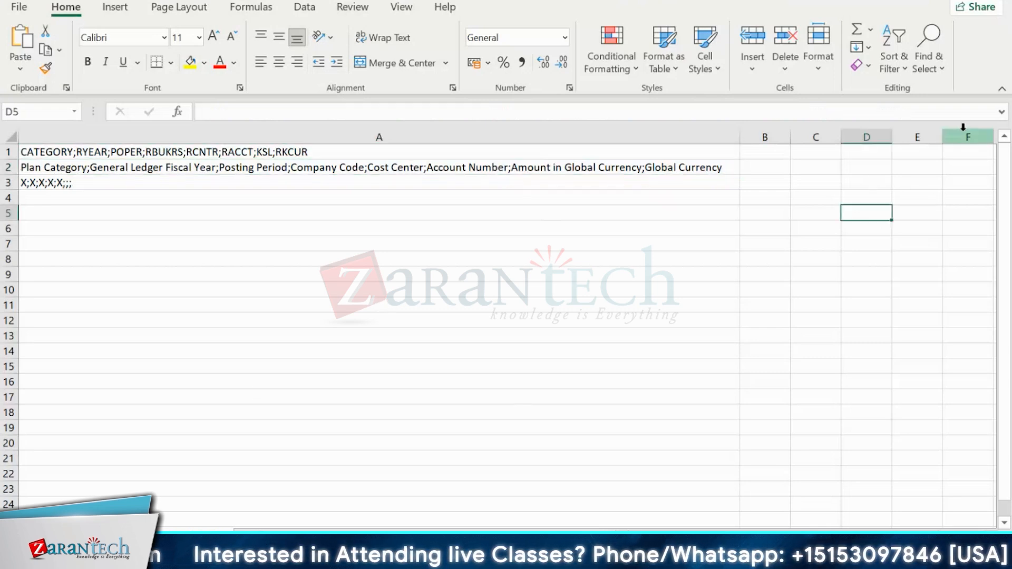
- Close the template unsaved, then download Cost Center Planning with Vertical Bar separator
left_click(993, 1)
left_click(506, 297)
left_click(389, 185)
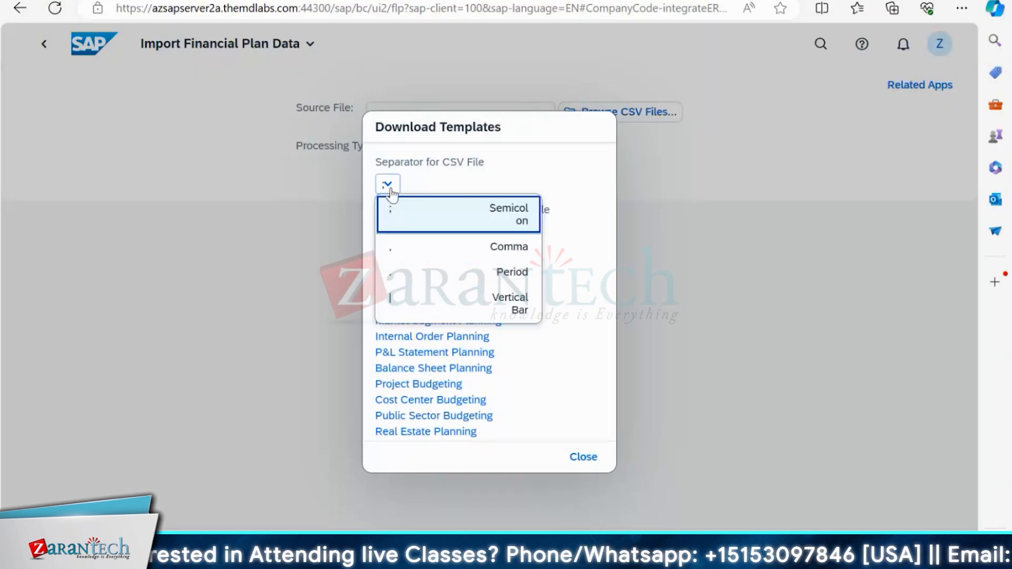
left_click(418, 295)
left_click(426, 258)
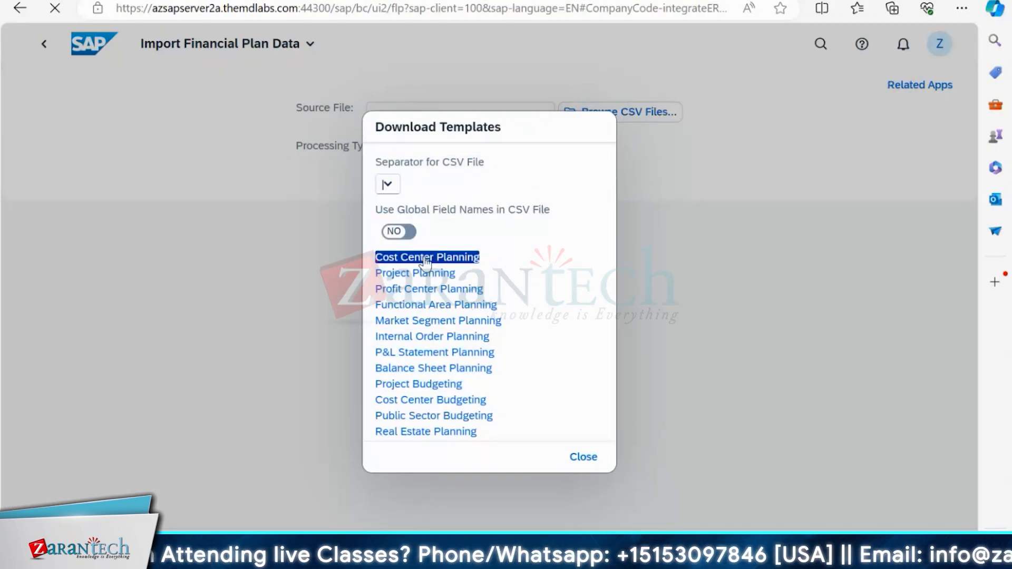
left_click(395, 188)
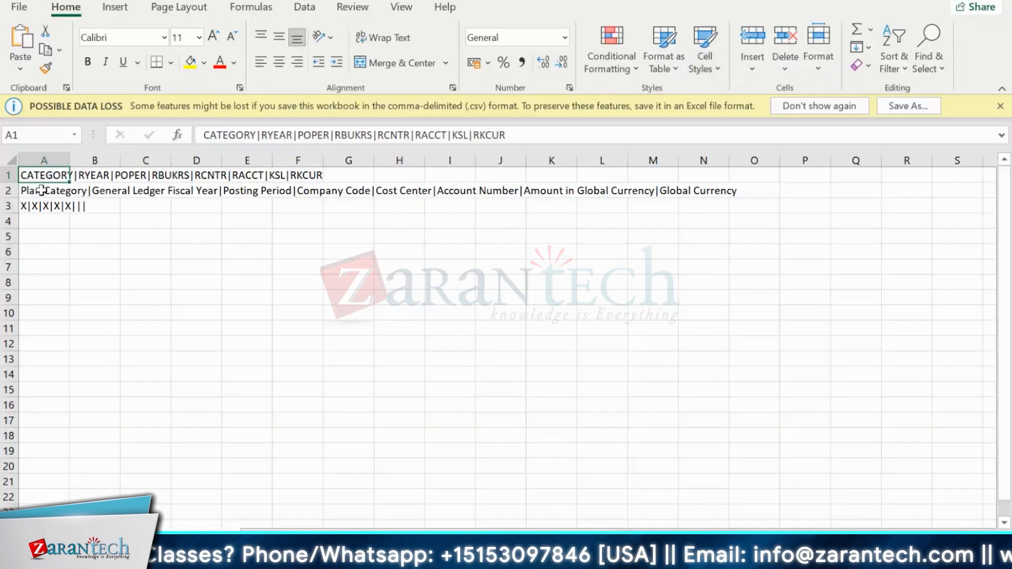
left_click(41, 190)
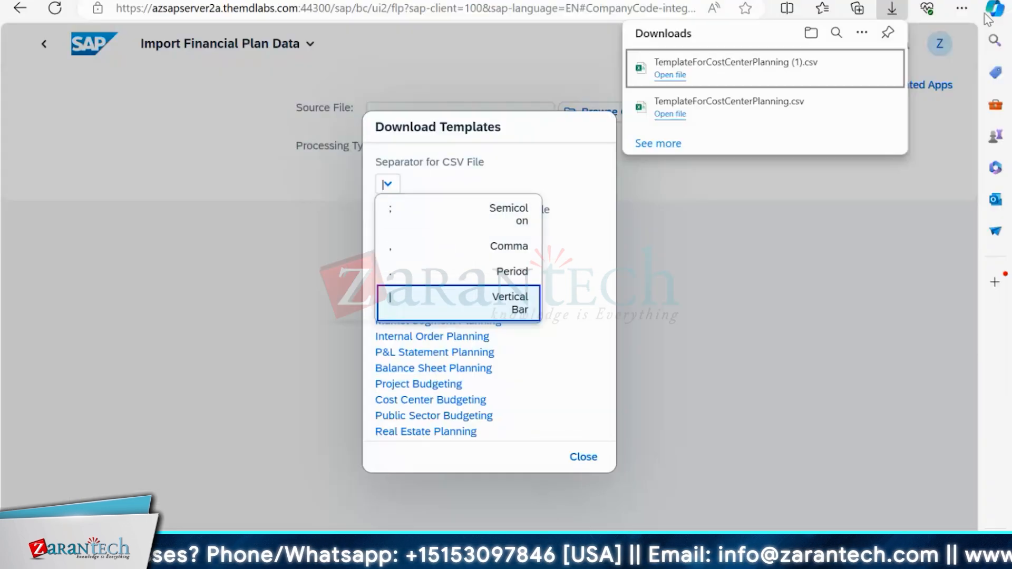
left_click(583, 519)
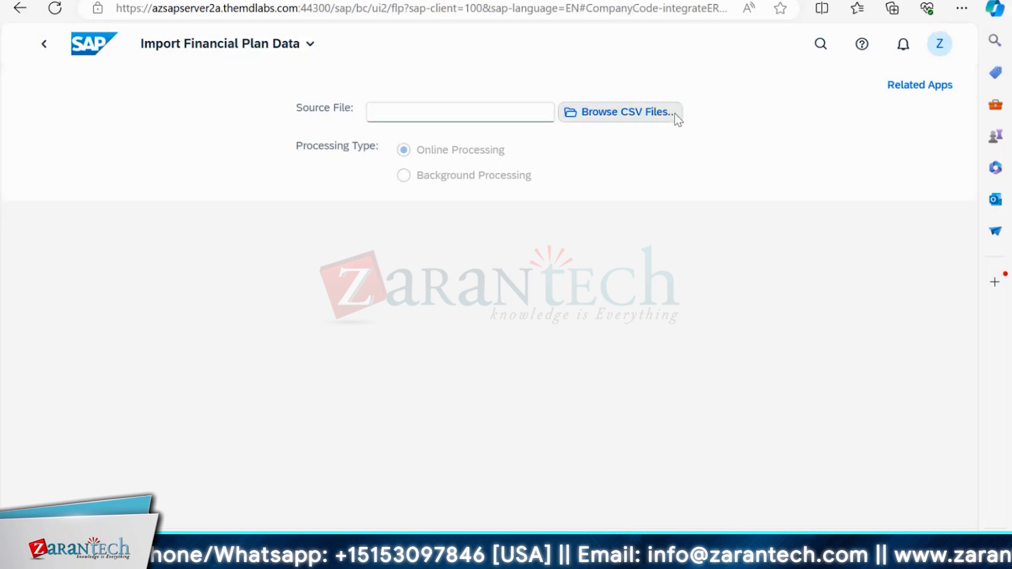
- Download the vertical-bar template again with Use Global Field Names set to YES and open it
left_click(673, 113)
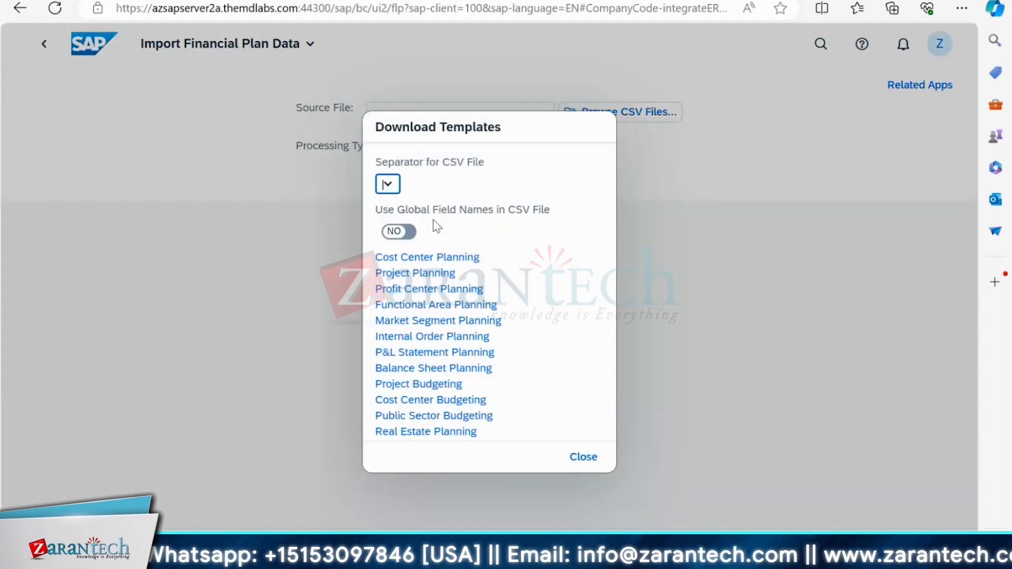
left_click(414, 233)
left_click(388, 184)
left_click(587, 203)
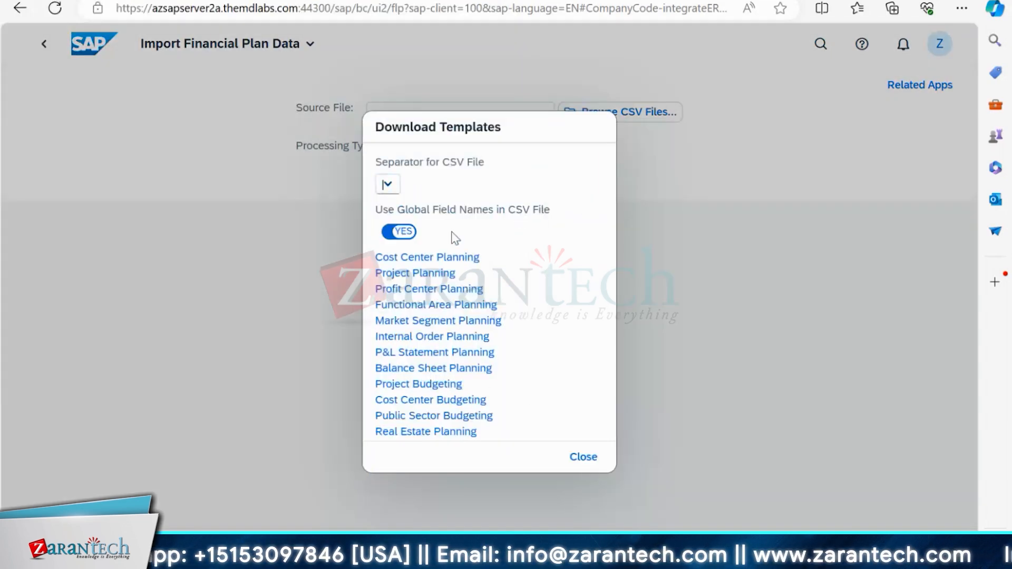
left_click(433, 258)
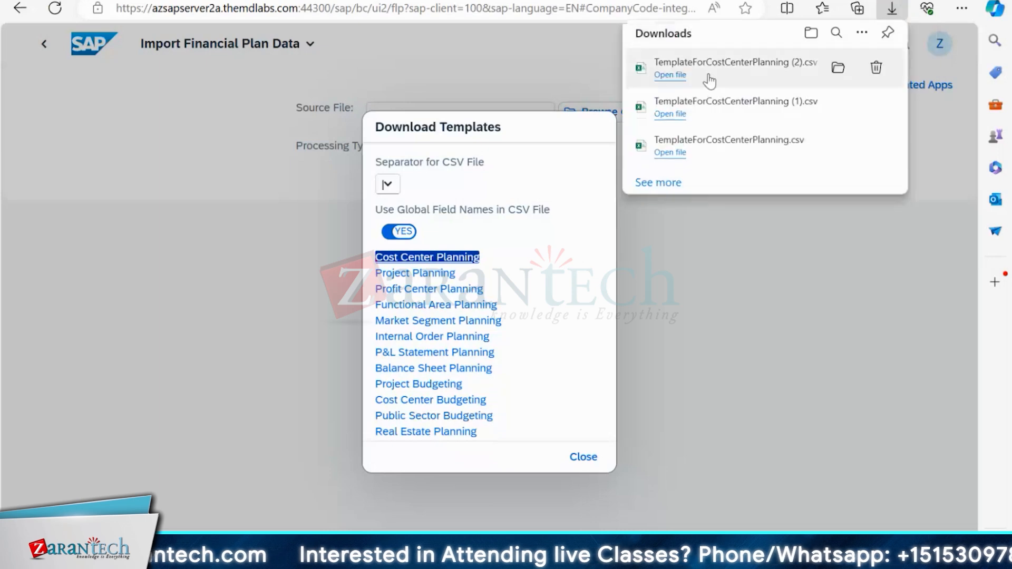
left_click(707, 76)
- Review the row 2 global field names, including Cost Center and Account Number
left_click(44, 192)
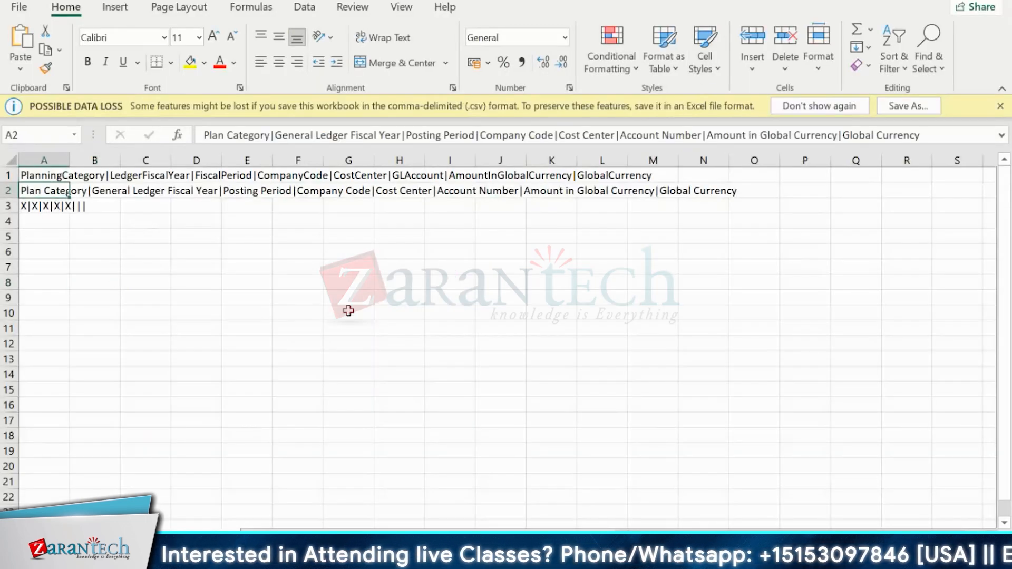
scroll(343, 316, "down", 6)
scroll(345, 319, "up", 6)
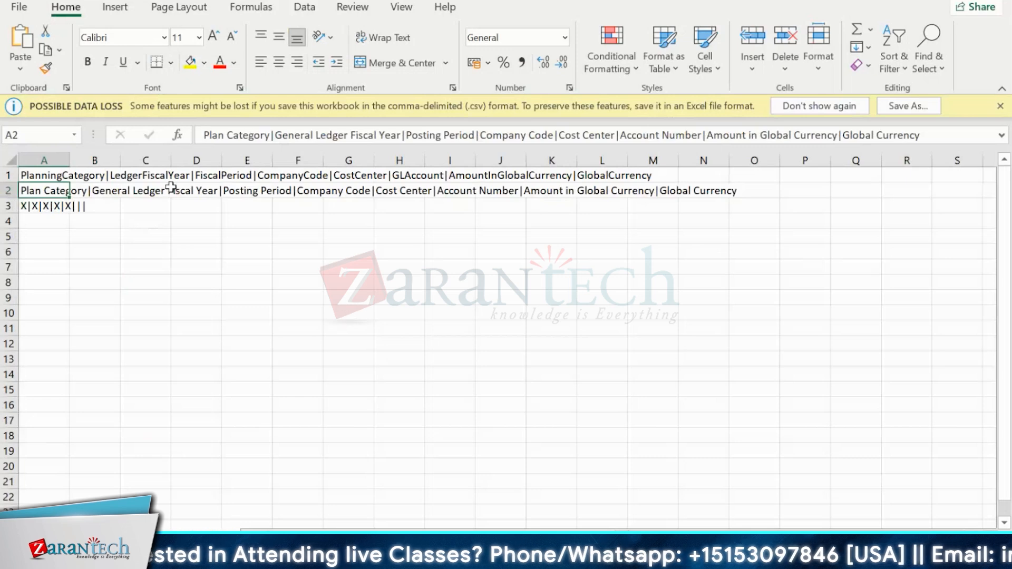
left_click(111, 191)
left_click(191, 202)
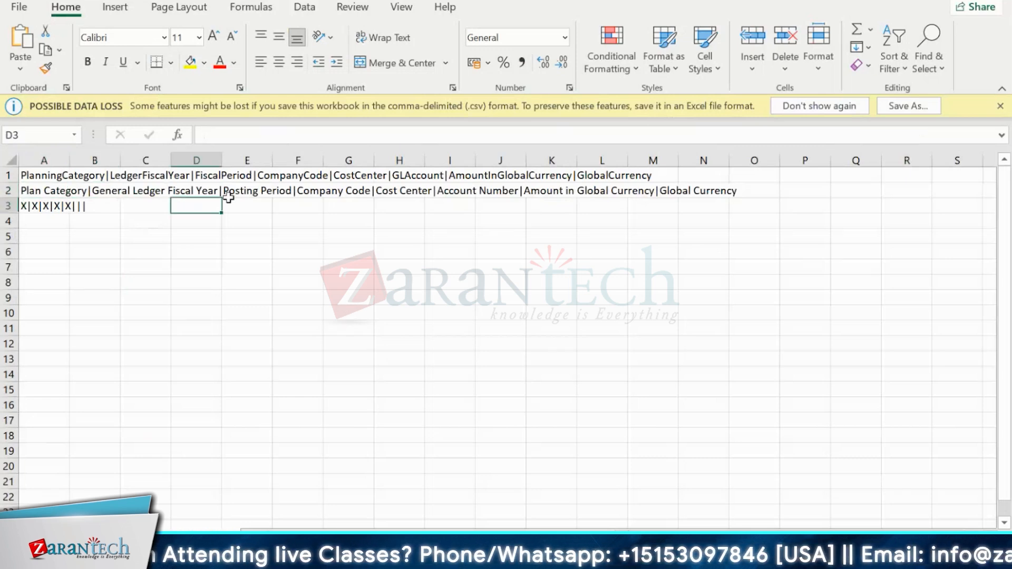
left_click(229, 195)
left_click(283, 193)
left_click(337, 196)
left_click(403, 195)
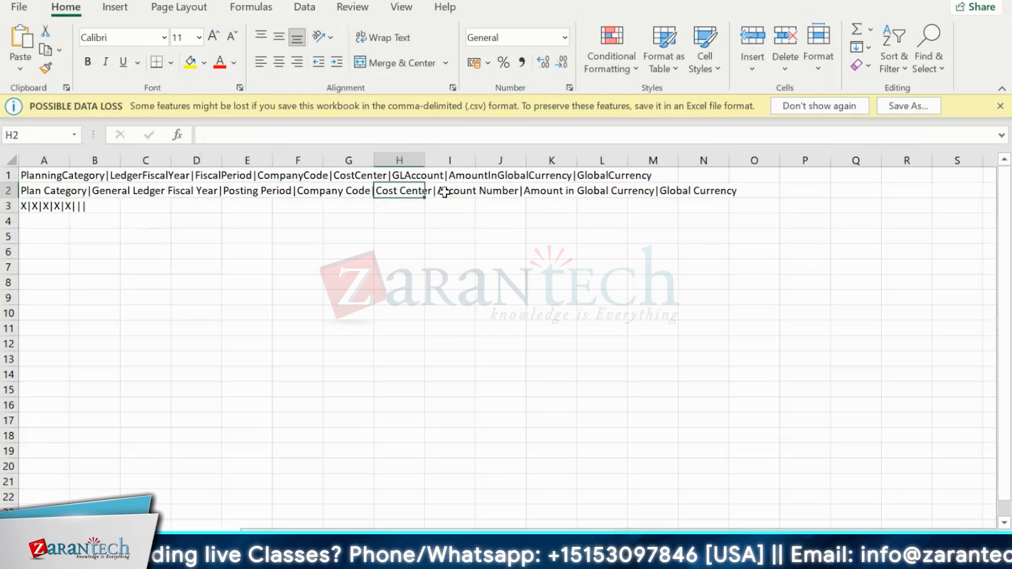
left_click(445, 195)
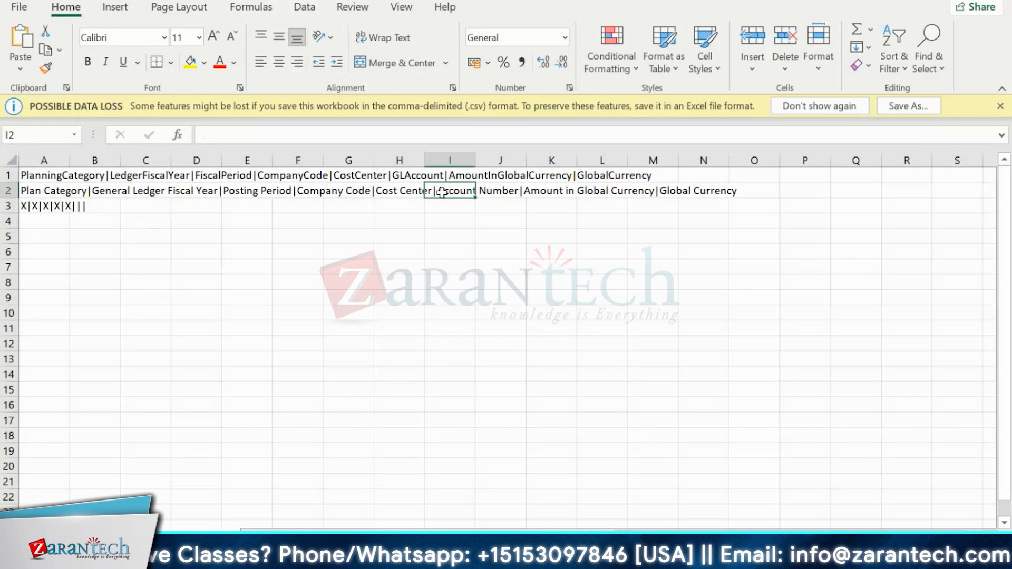
- Dismiss the data loss warning and close the Download Templates dialog in the browser
left_click(999, 106)
left_click(166, 232)
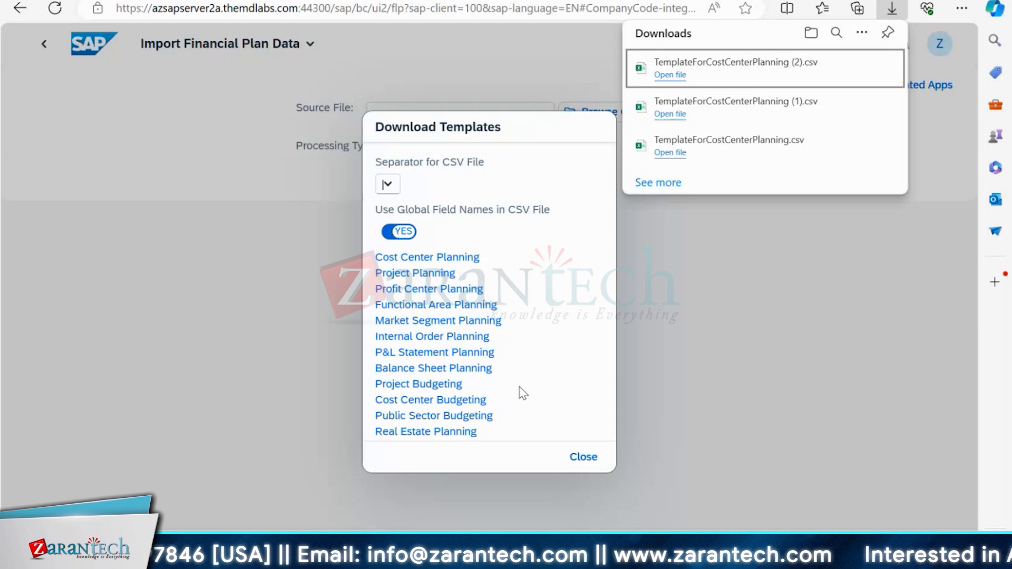
left_click(583, 457)
mouse_move(615, 556)
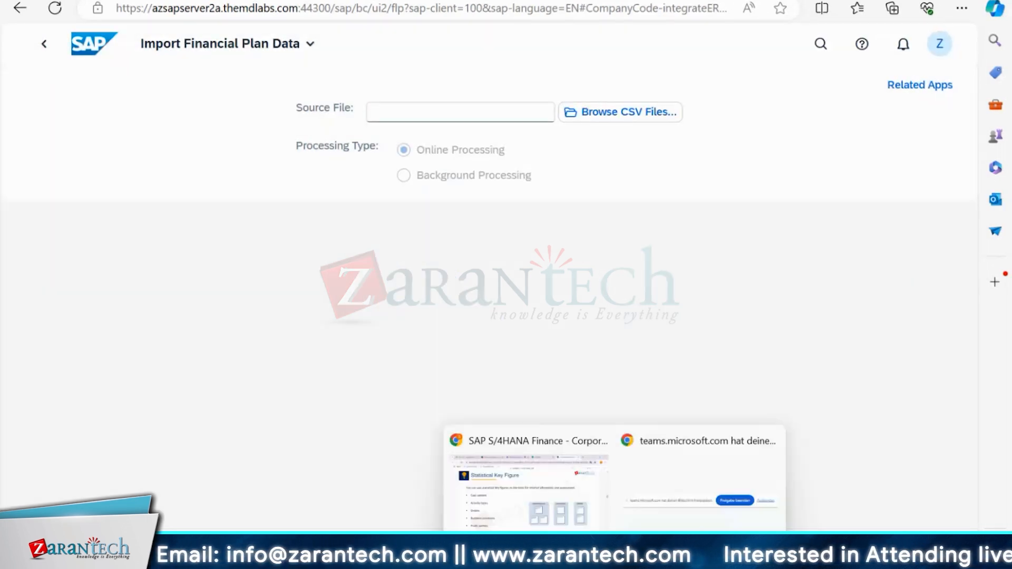